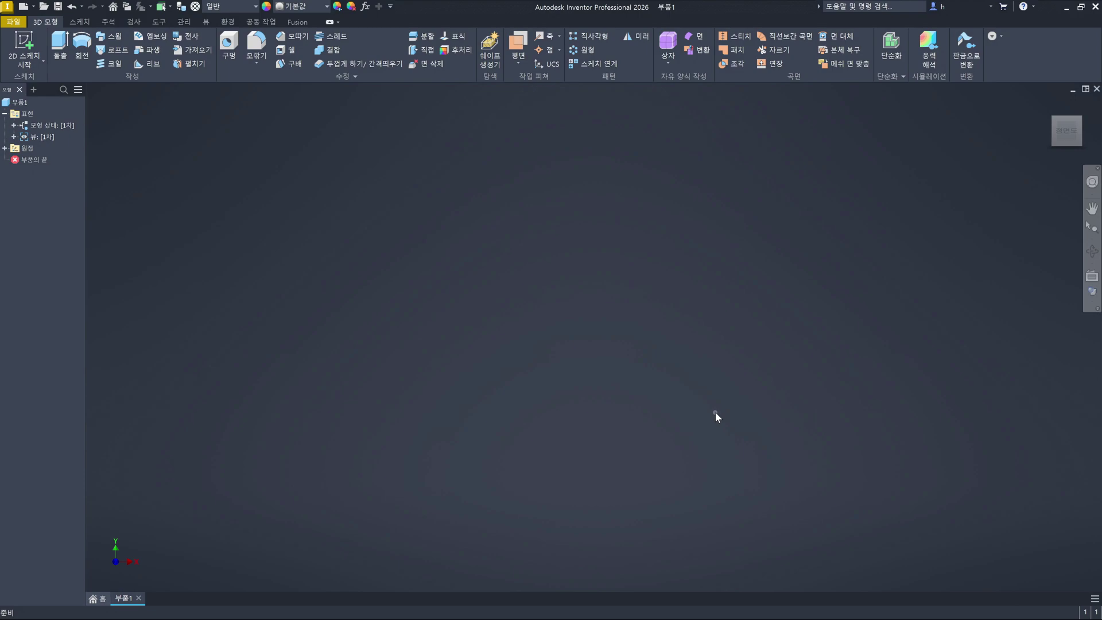
# Start a 2D sketch on the XY origin plane
pyautogui.press('s')
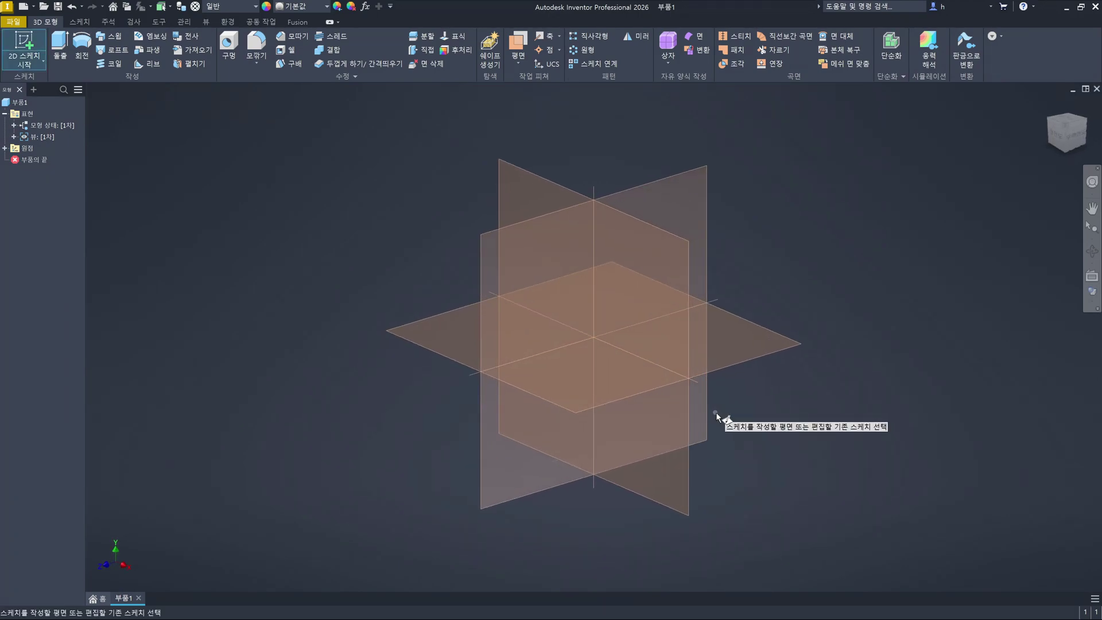
pyautogui.click(532, 188)
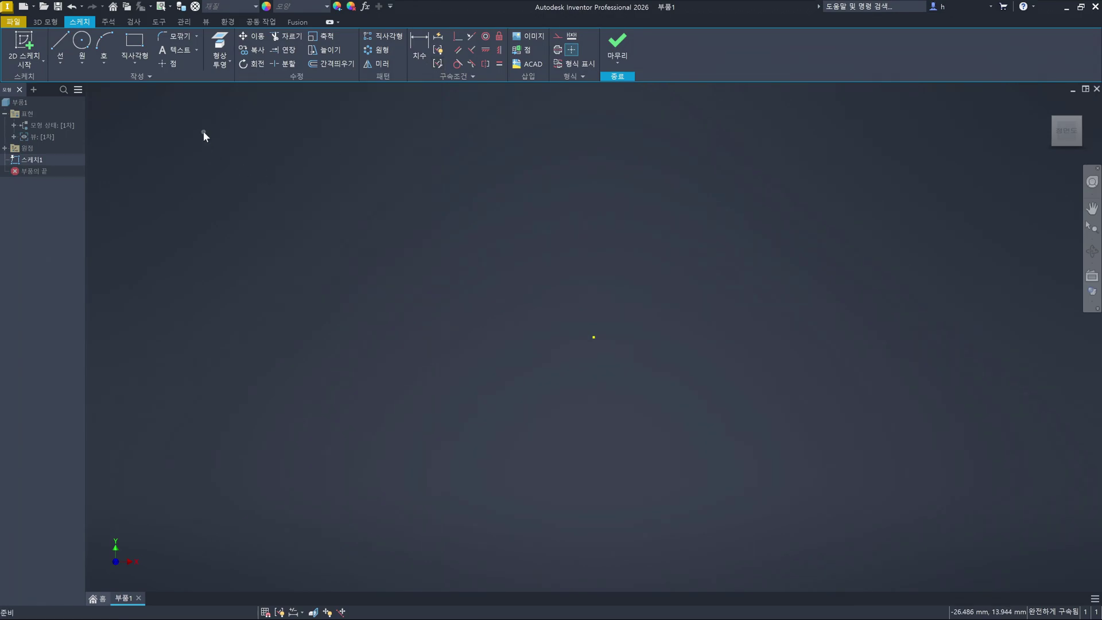
# Examine the general constraint settings within the sketch section of the application options
pyautogui.click(162, 21)
pyautogui.click(151, 45)
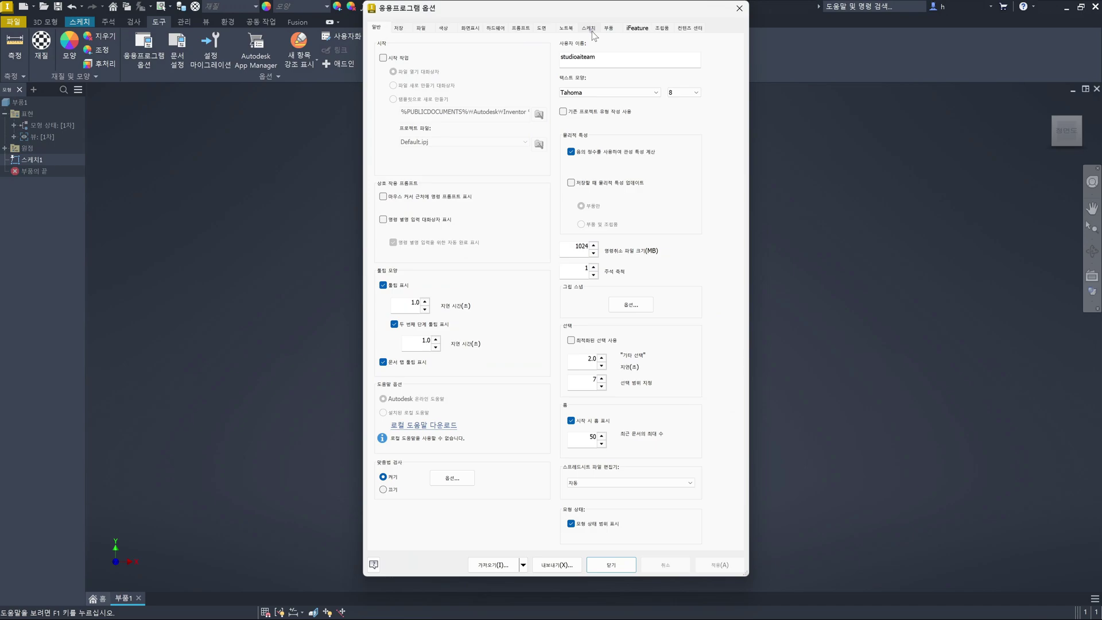
pyautogui.click(591, 31)
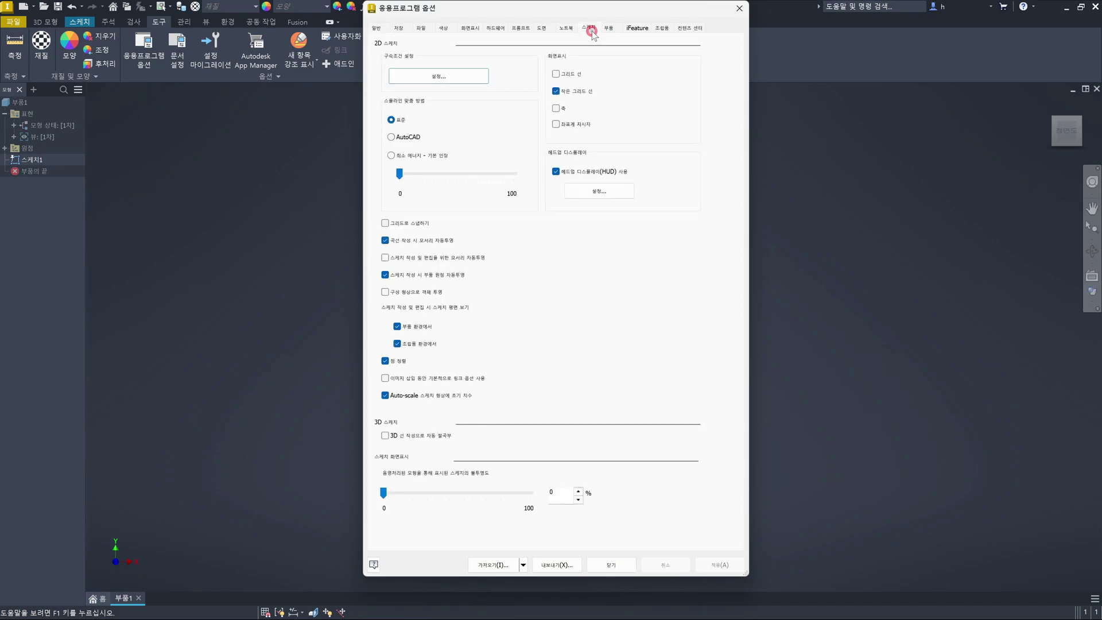
pyautogui.click(451, 78)
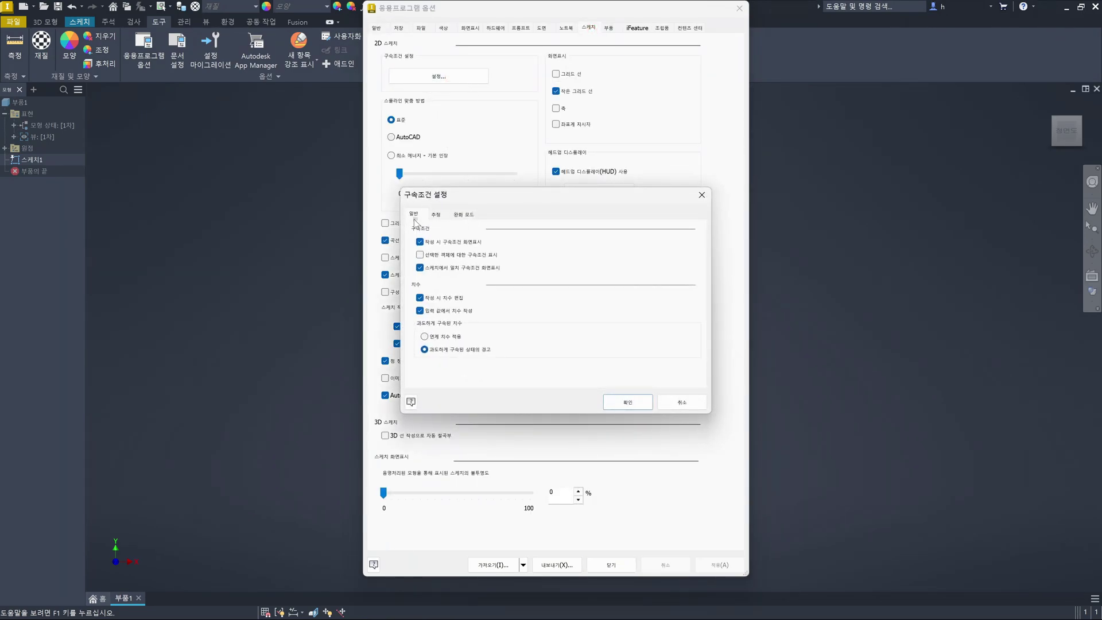
pyautogui.click(681, 403)
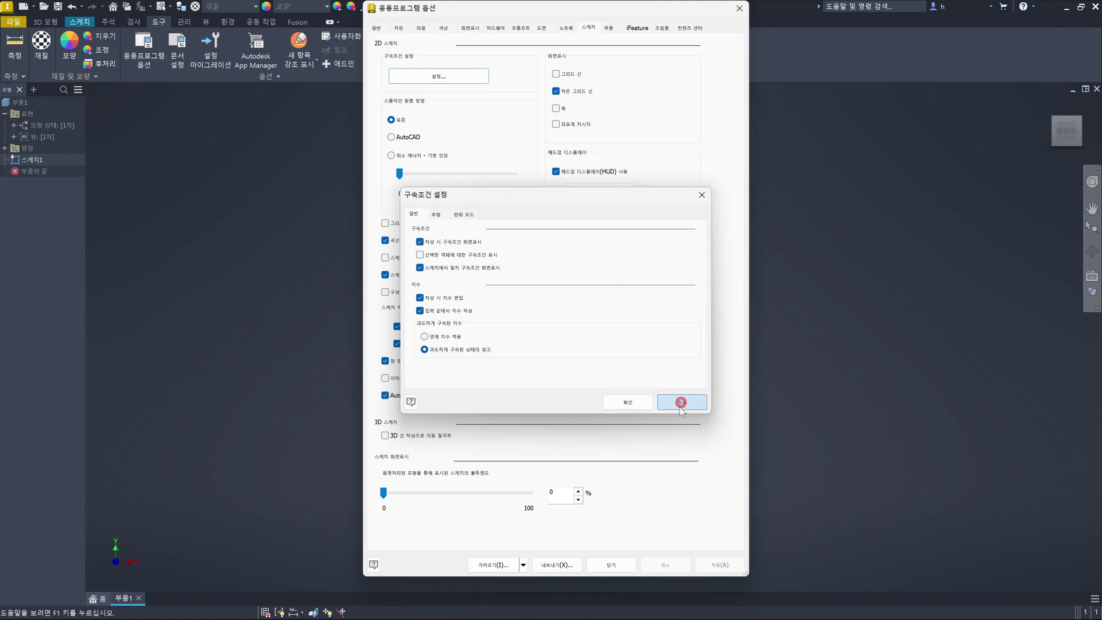
pyautogui.click(610, 564)
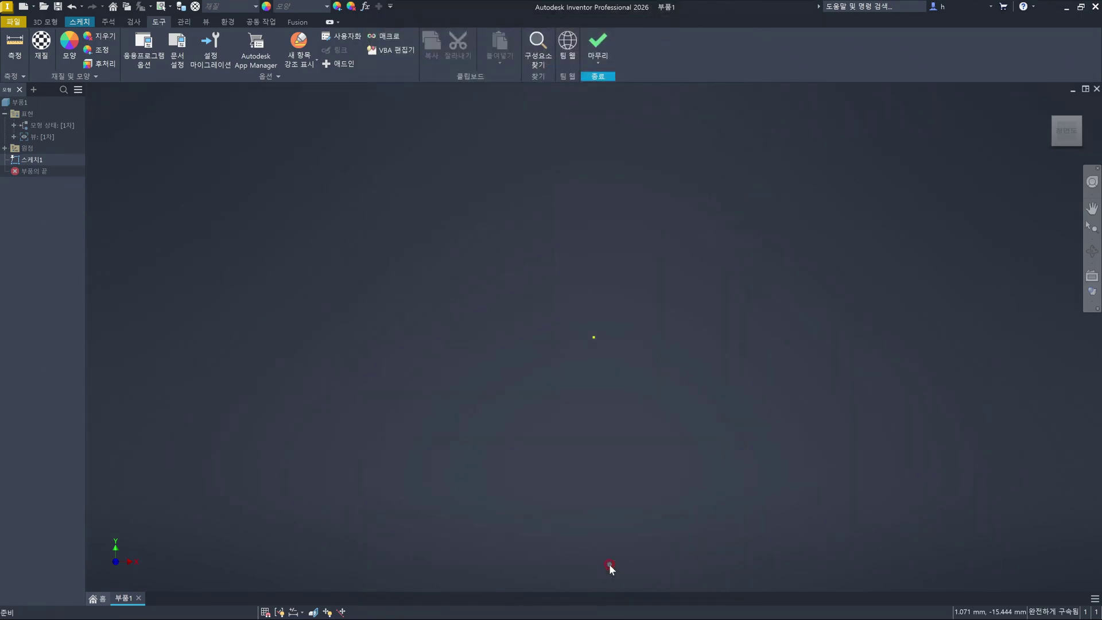
# Examine the constraint settings from within the sketch environment and the additional constraint commands
pyautogui.click(89, 23)
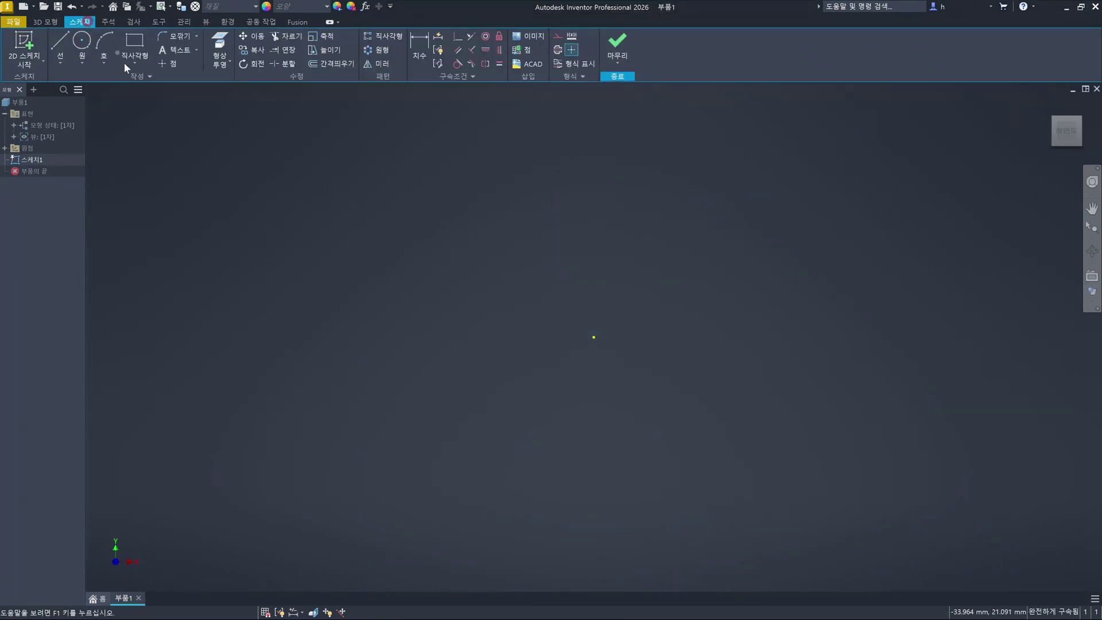
pyautogui.click(439, 62)
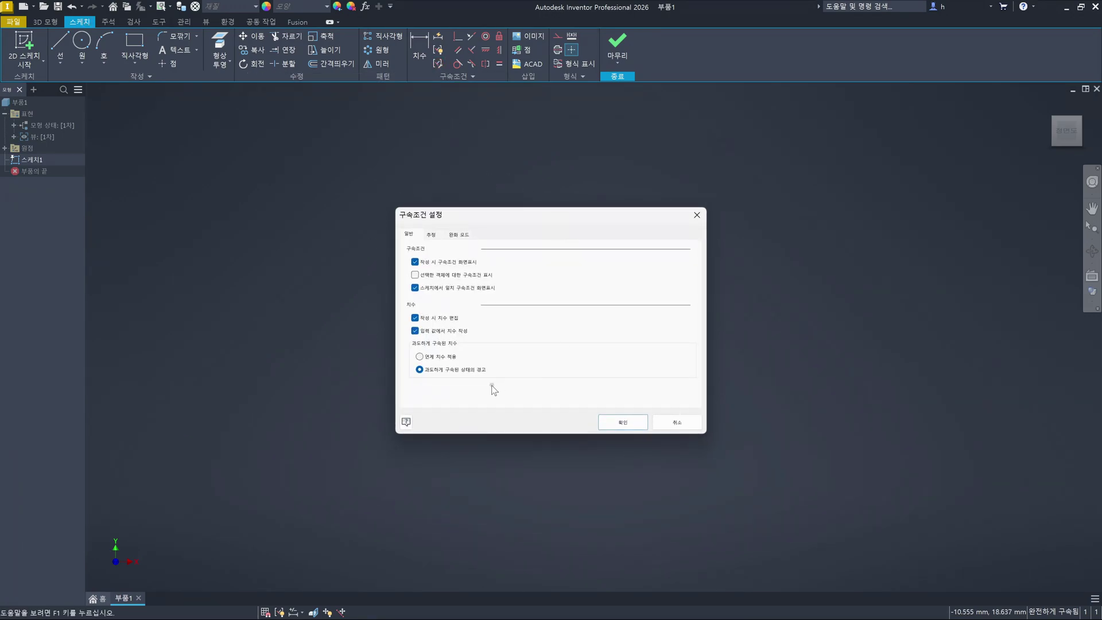
pyautogui.click(688, 423)
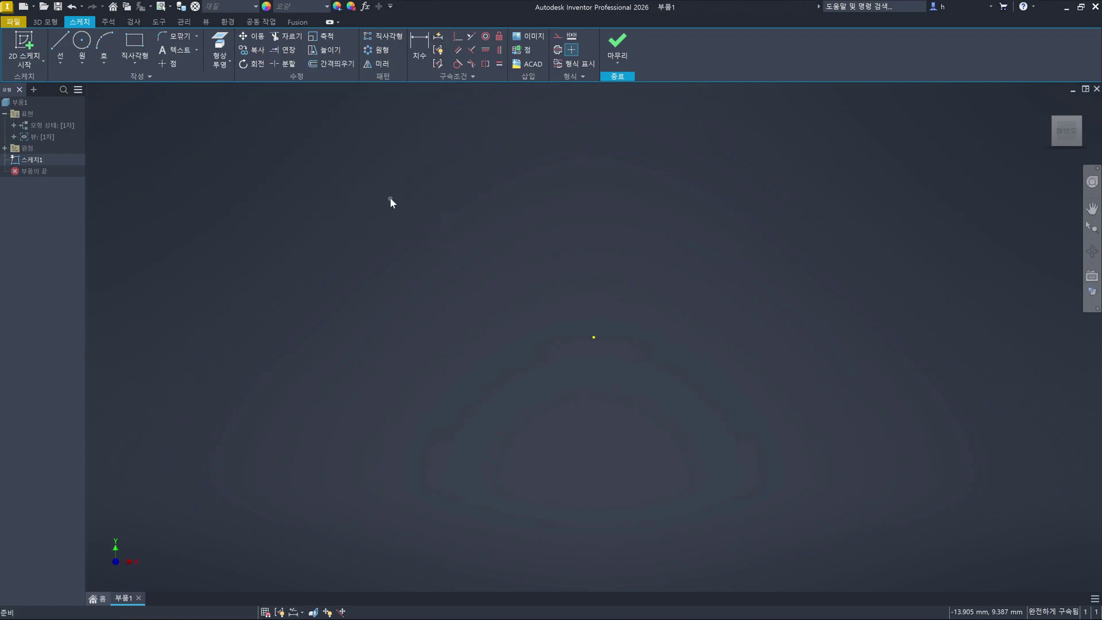
pyautogui.click(460, 77)
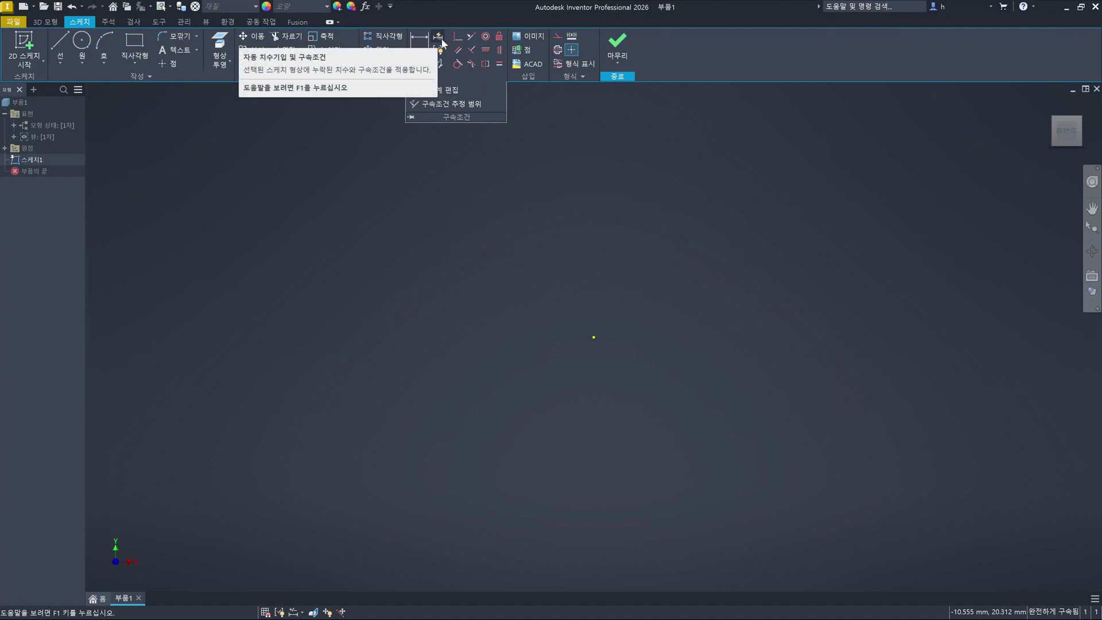
pyautogui.click(448, 303)
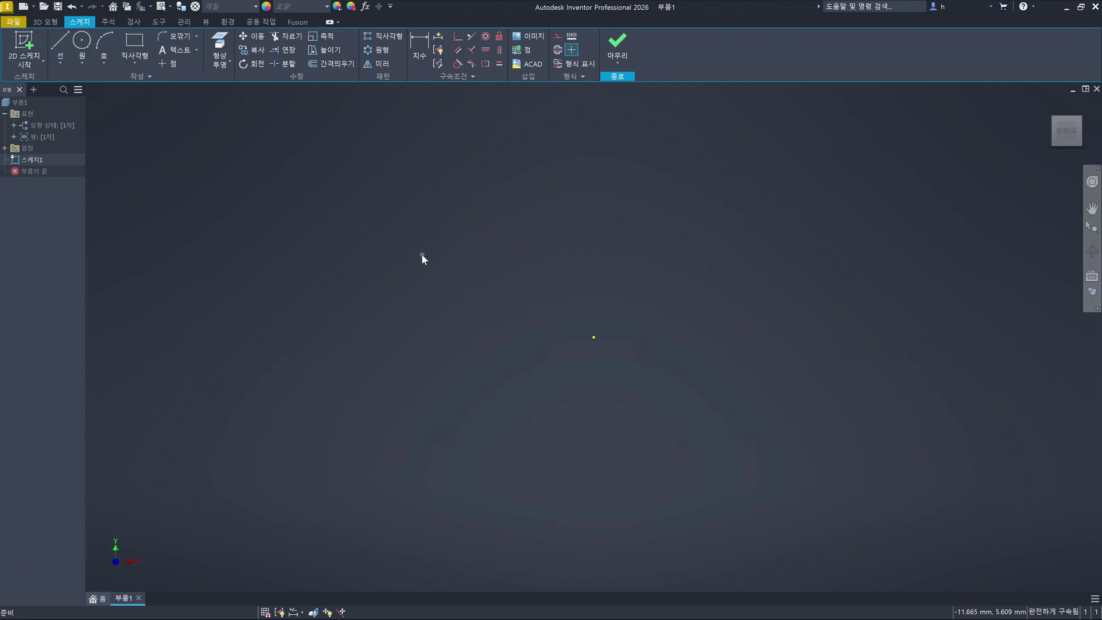
# Sketch a two-point rectangle 15 mm wide and 10 mm high, up and to the left of the origin
pyautogui.click(136, 45)
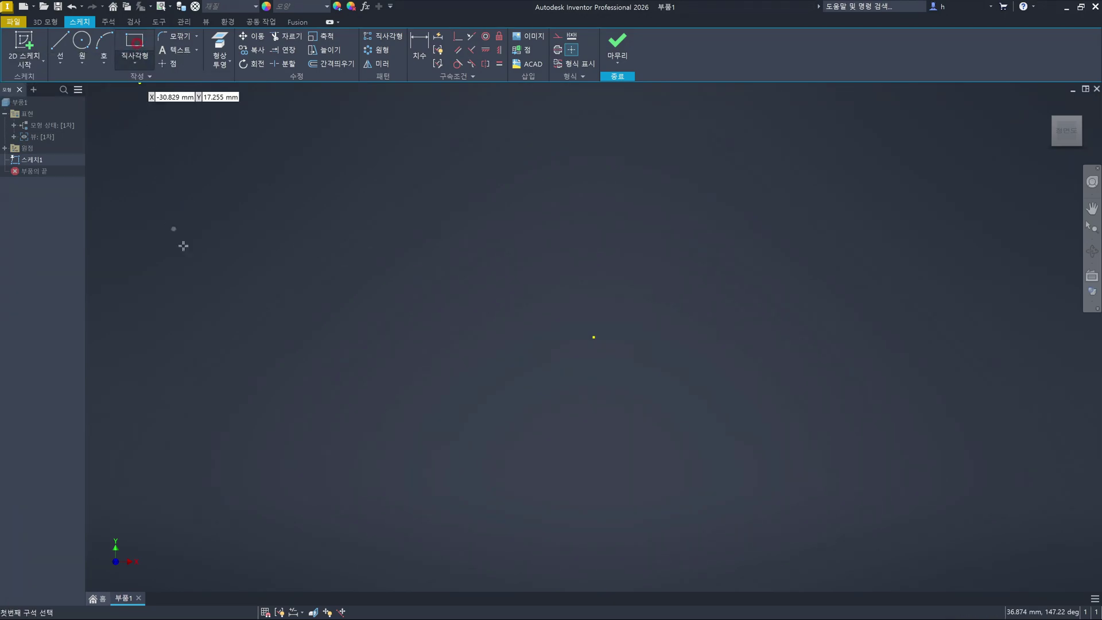
pyautogui.click(217, 195)
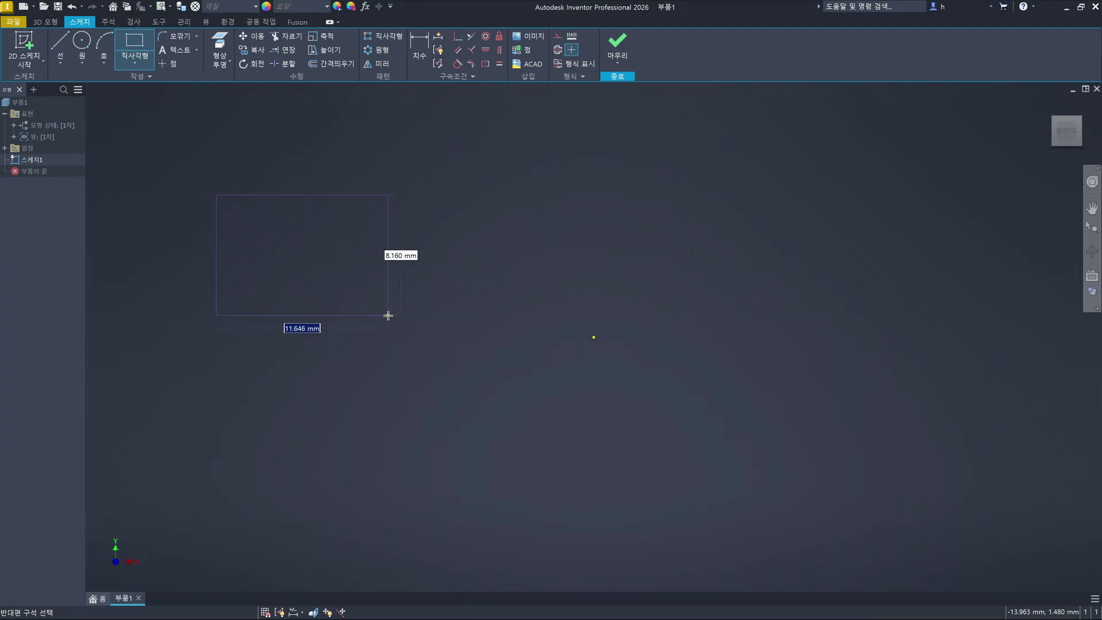
pyautogui.write('15')
pyautogui.press('Tab')
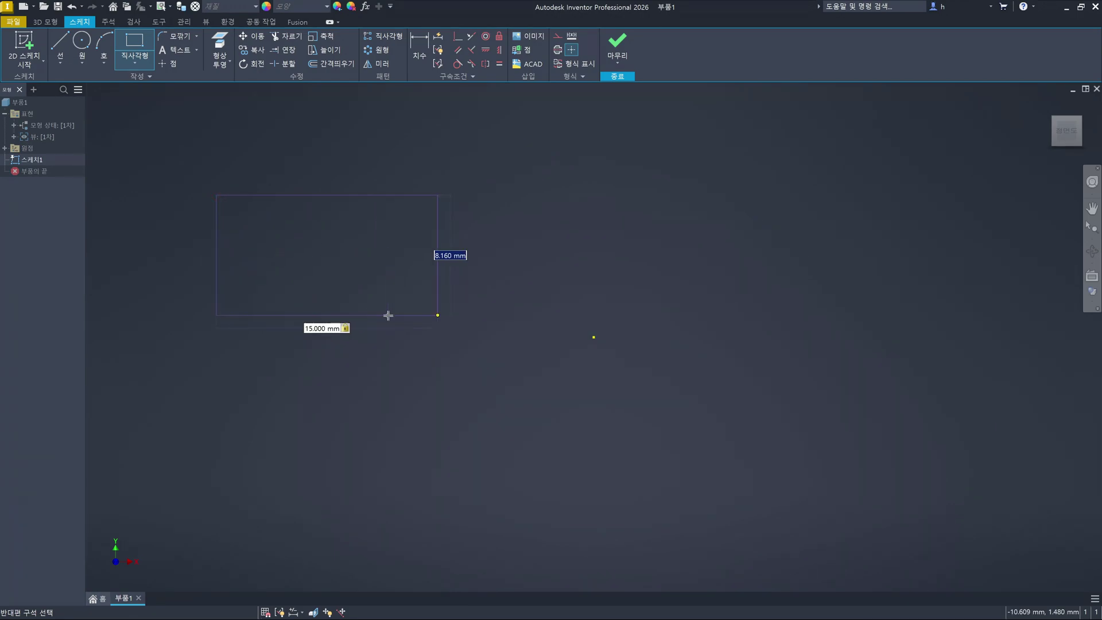
pyautogui.write('10')
pyautogui.press('Return')
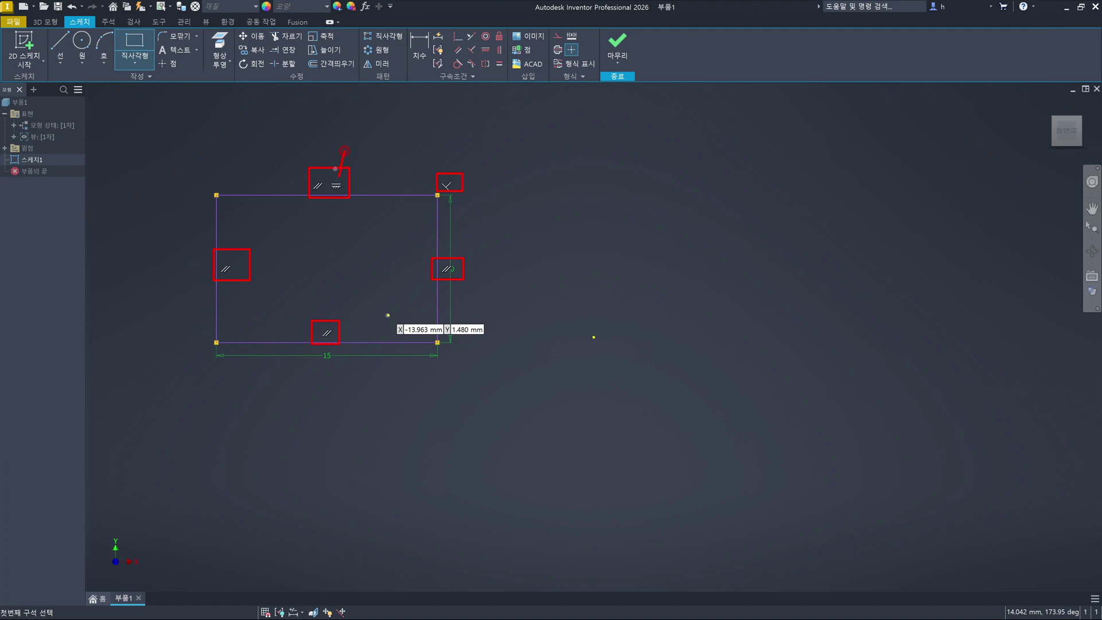
pyautogui.moveTo(335, 168); pyautogui.dragTo(350, 172)
pyautogui.press('Escape')
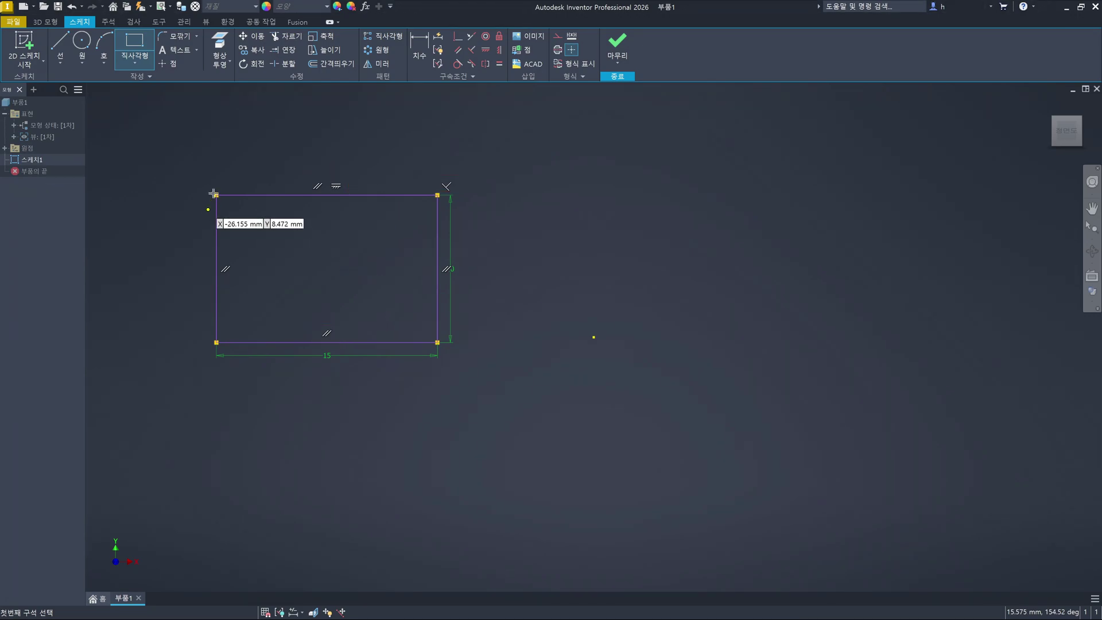
# Apply a Fix constraint to the rectangle's upper-left corner point
pyautogui.click(499, 39)
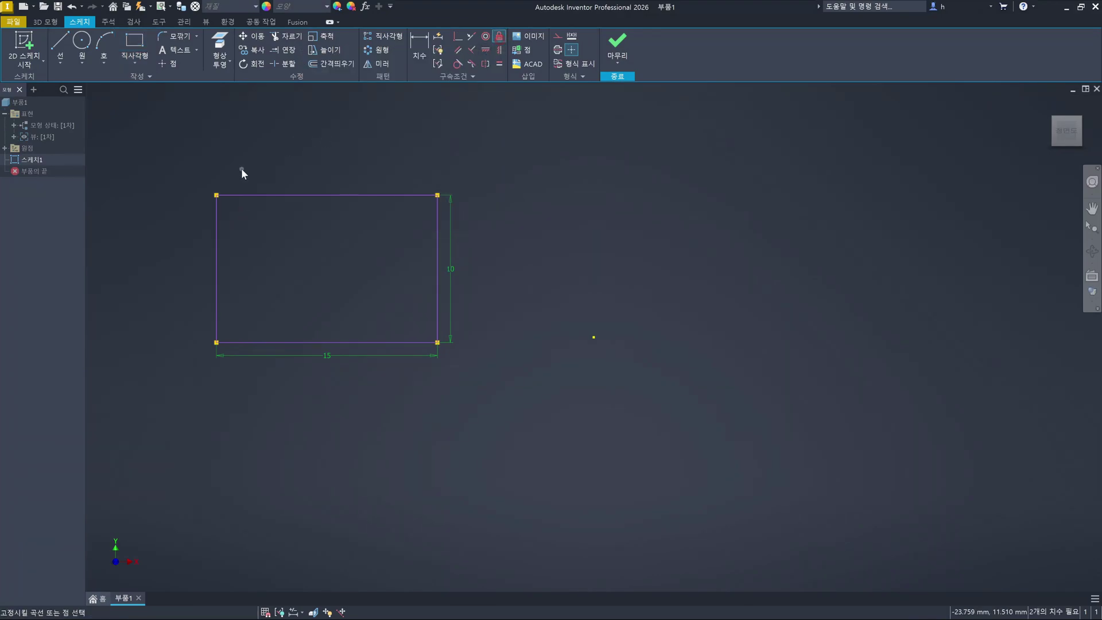
pyautogui.click(216, 195)
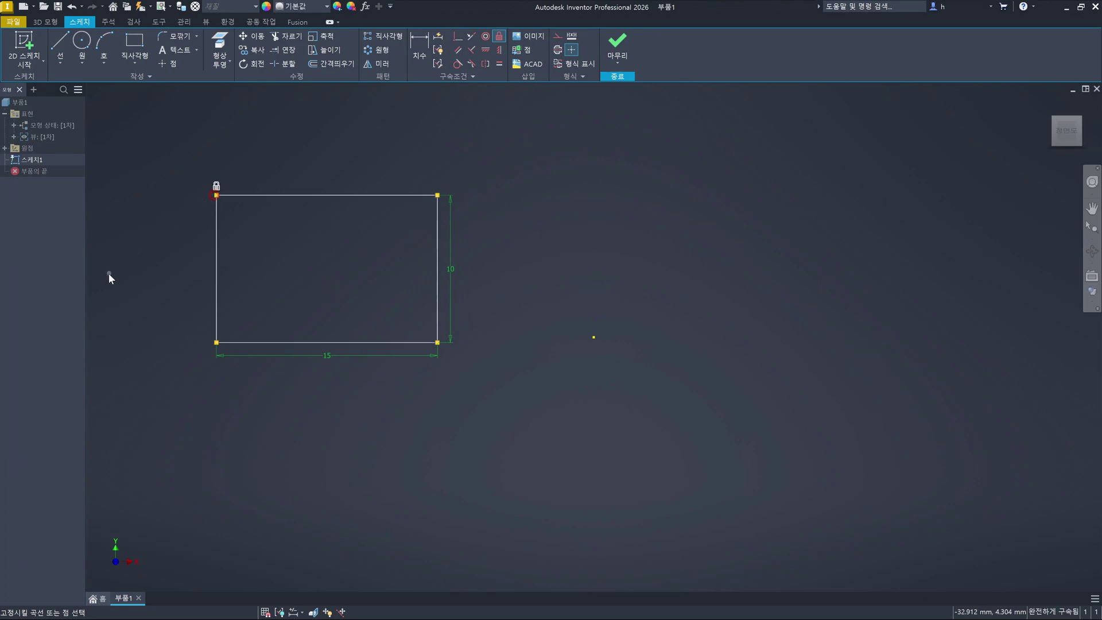
pyautogui.press('Escape')
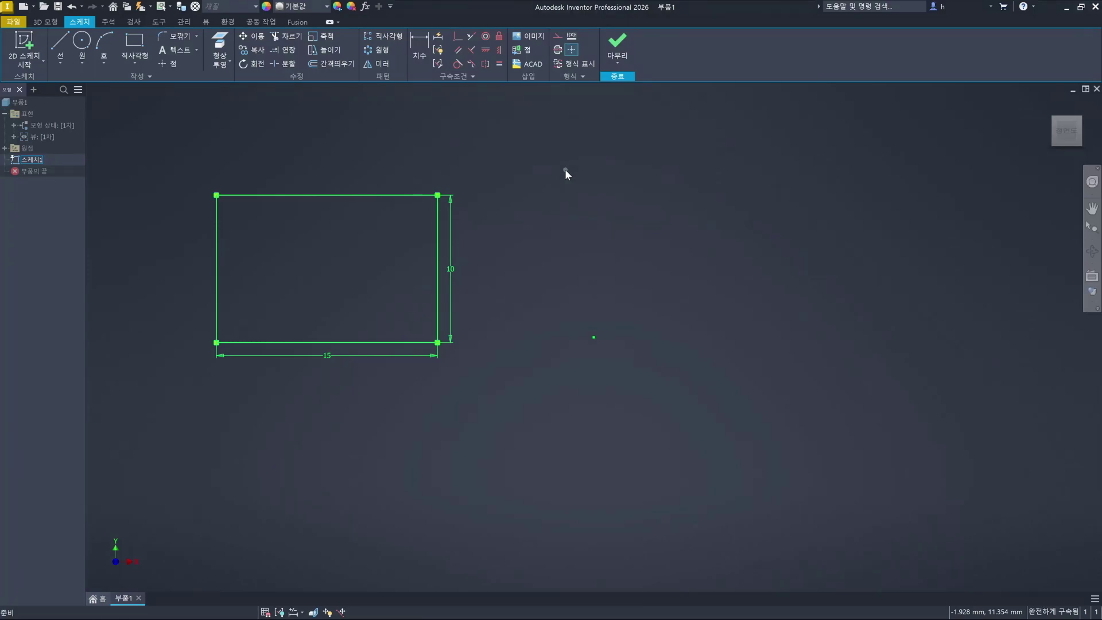
# Inspect the coincident constraints at the rectangle's upper-right corner and test whether that corner can be moved
pyautogui.click(543, 290)
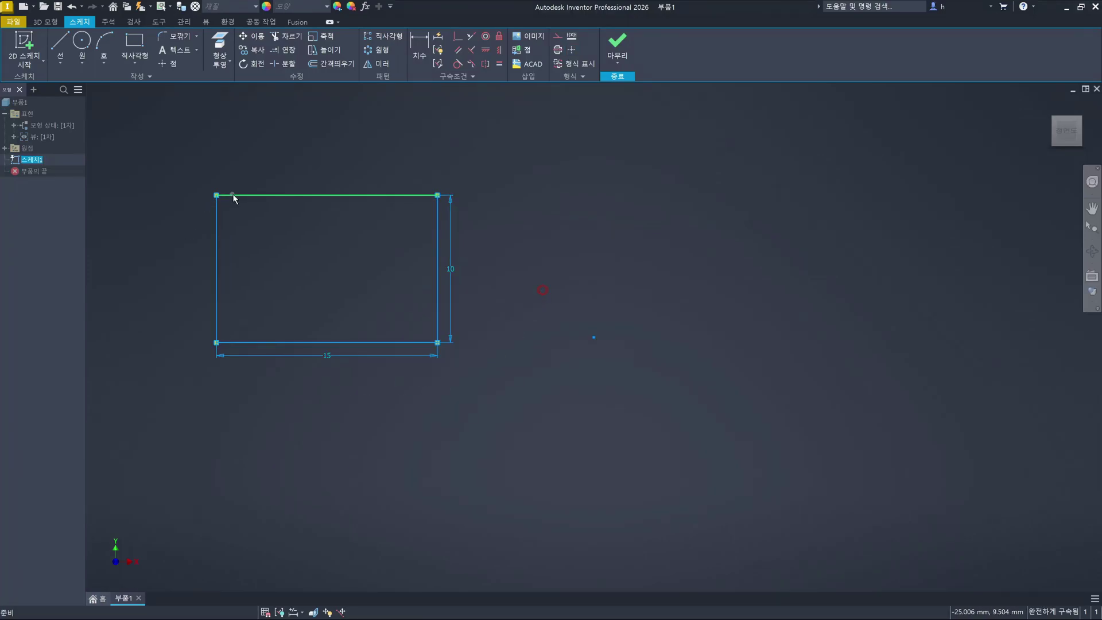
pyautogui.click(684, 301)
pyautogui.click(565, 308)
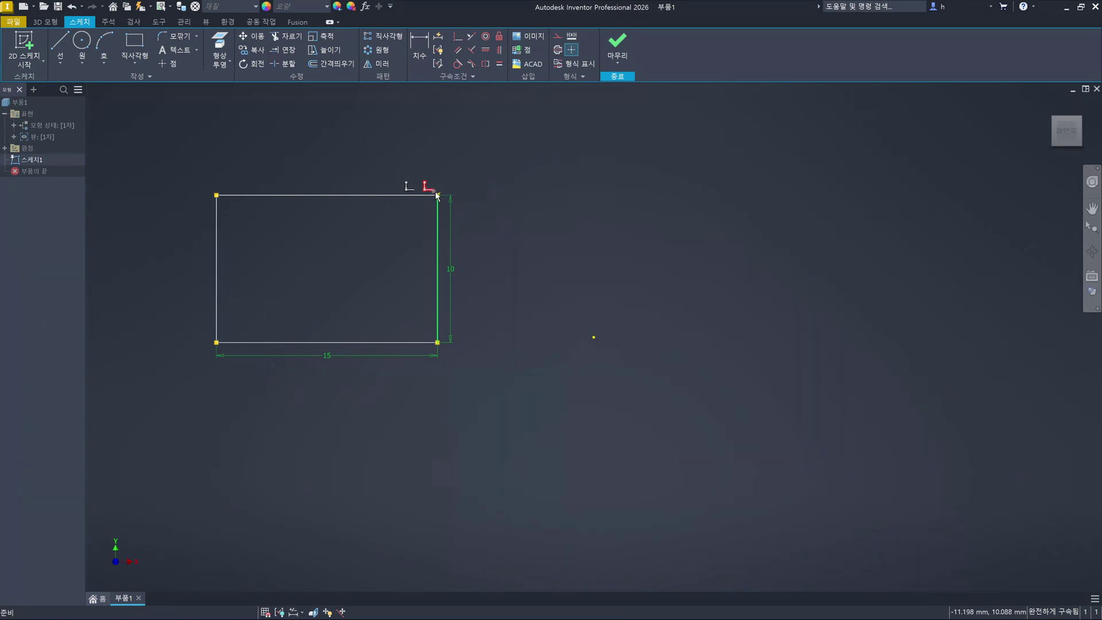
pyautogui.click(515, 225)
pyautogui.moveTo(438, 196); pyautogui.dragTo(350, 274)
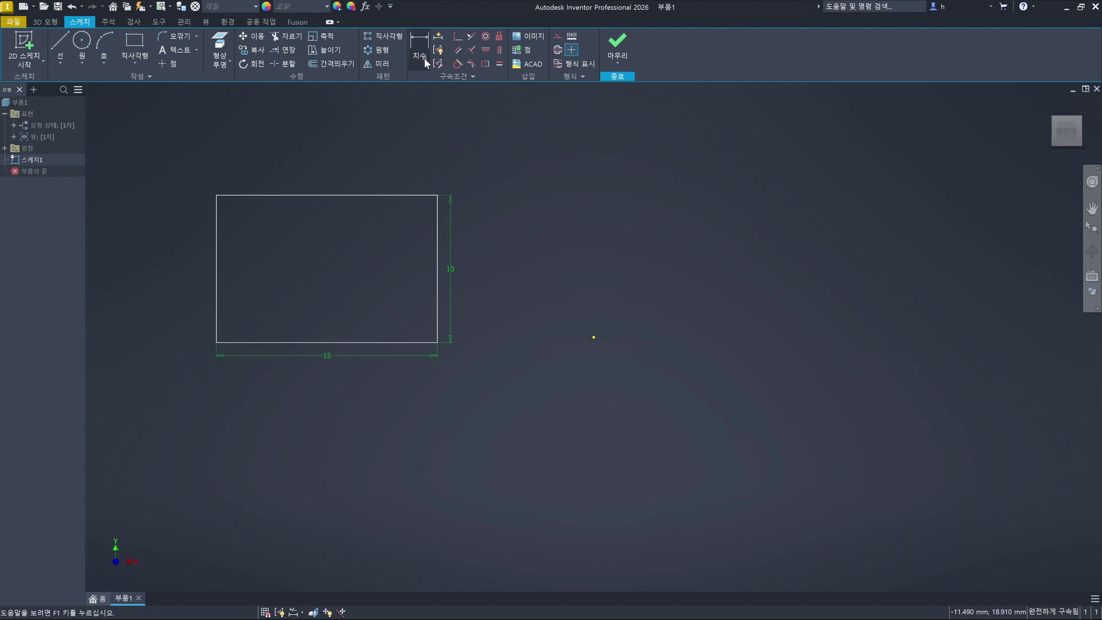
# Review the sketch's constraint display and dimension options in the constraint settings
pyautogui.click(439, 64)
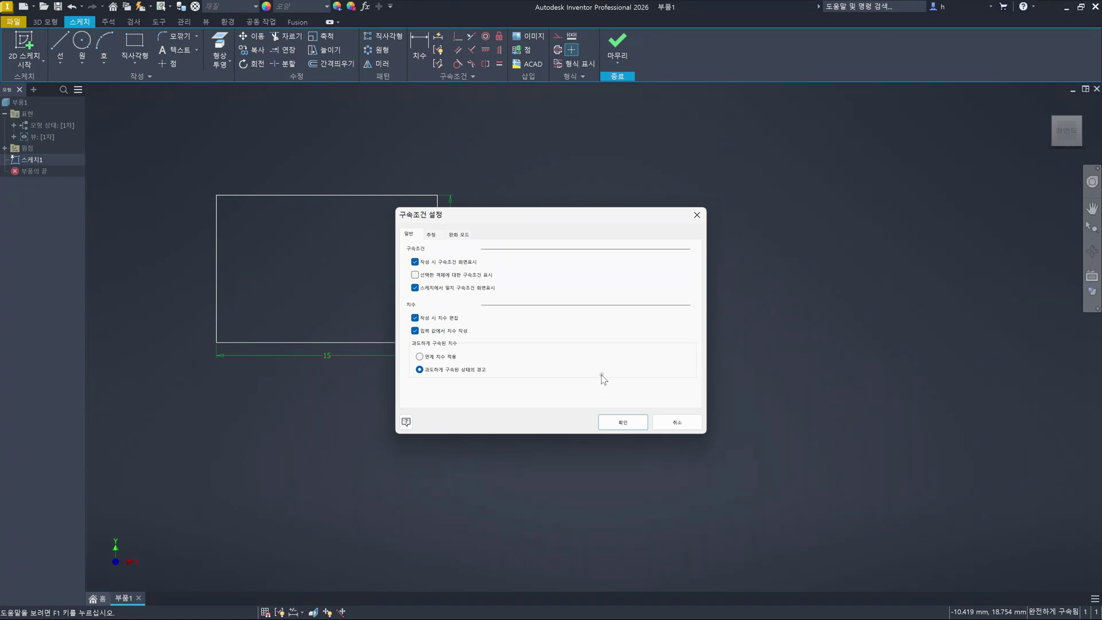
pyautogui.click(680, 422)
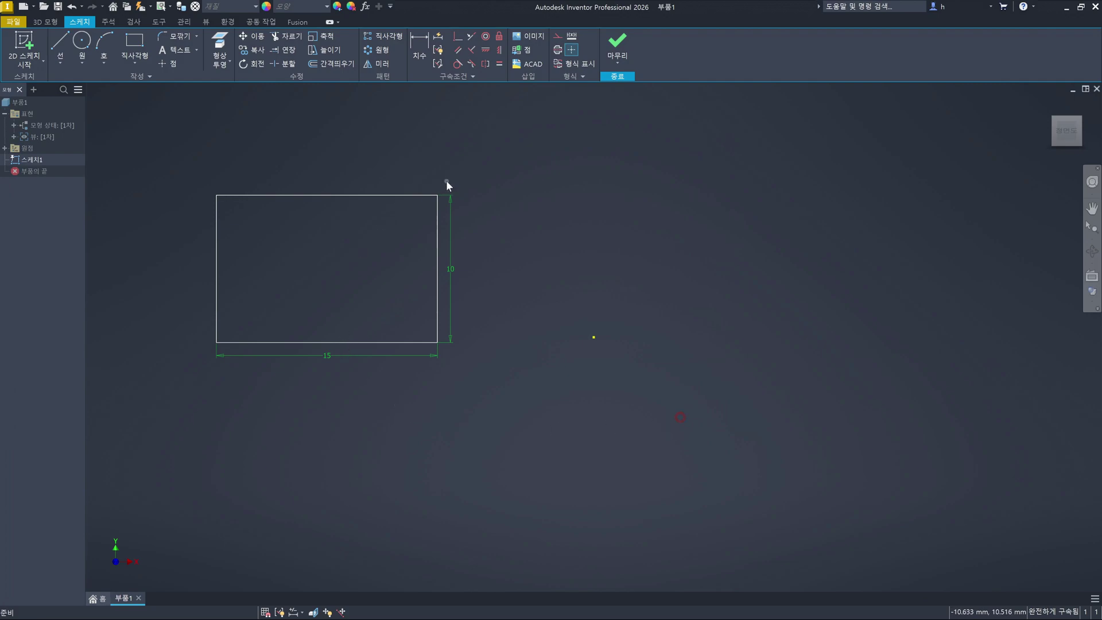
pyautogui.click(526, 406)
# Show the constraints attached to the rectangle's top edge and hide them again
pyautogui.click(439, 51)
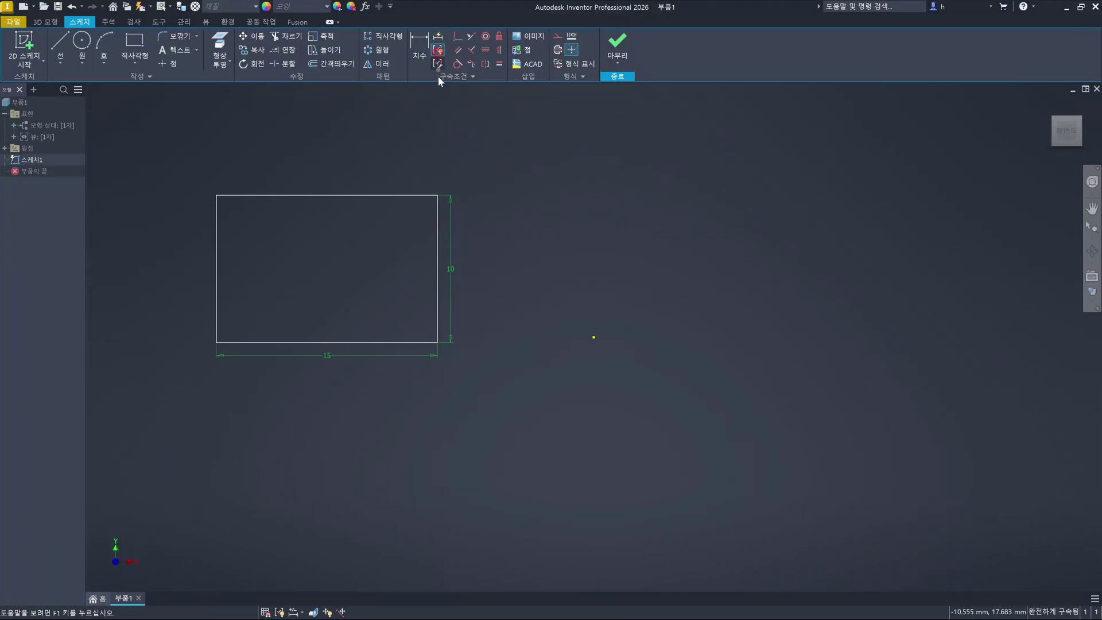
pyautogui.click(360, 195)
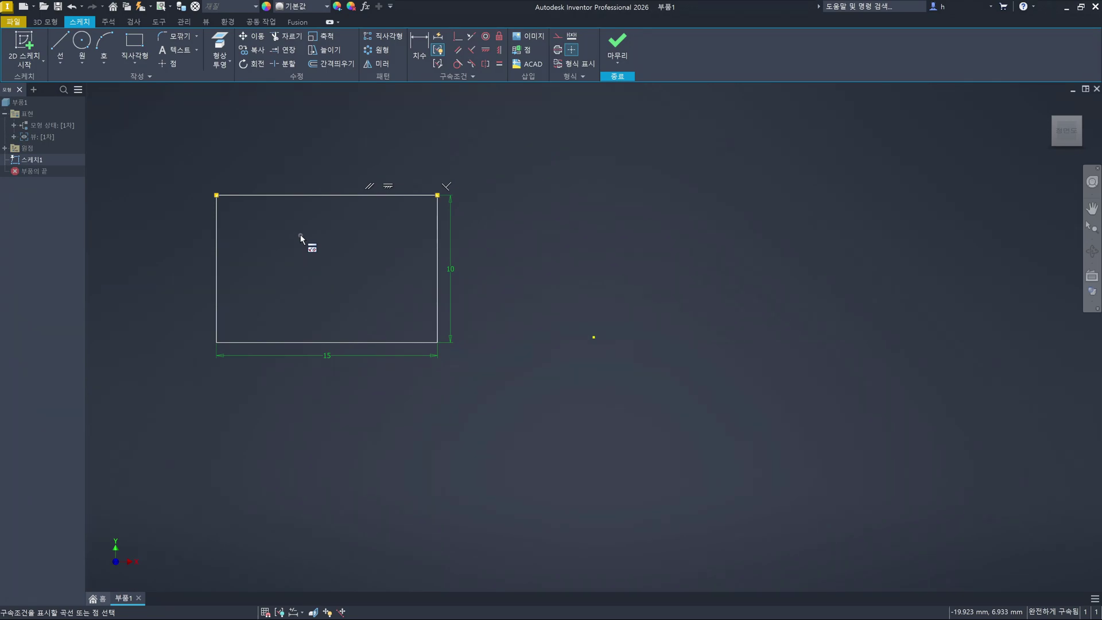
pyautogui.press('Escape')
pyautogui.hotkey('ctrl', 'z')
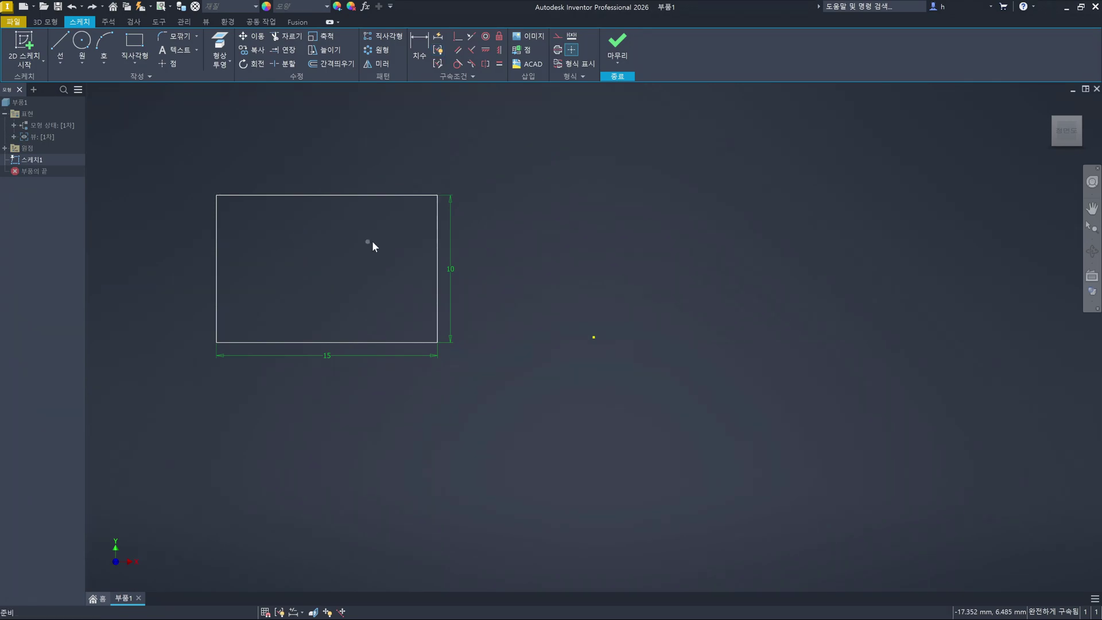
pyautogui.click(634, 244)
# Show all constraints in the sketch, hide them, and show them all again
pyautogui.press('F8')
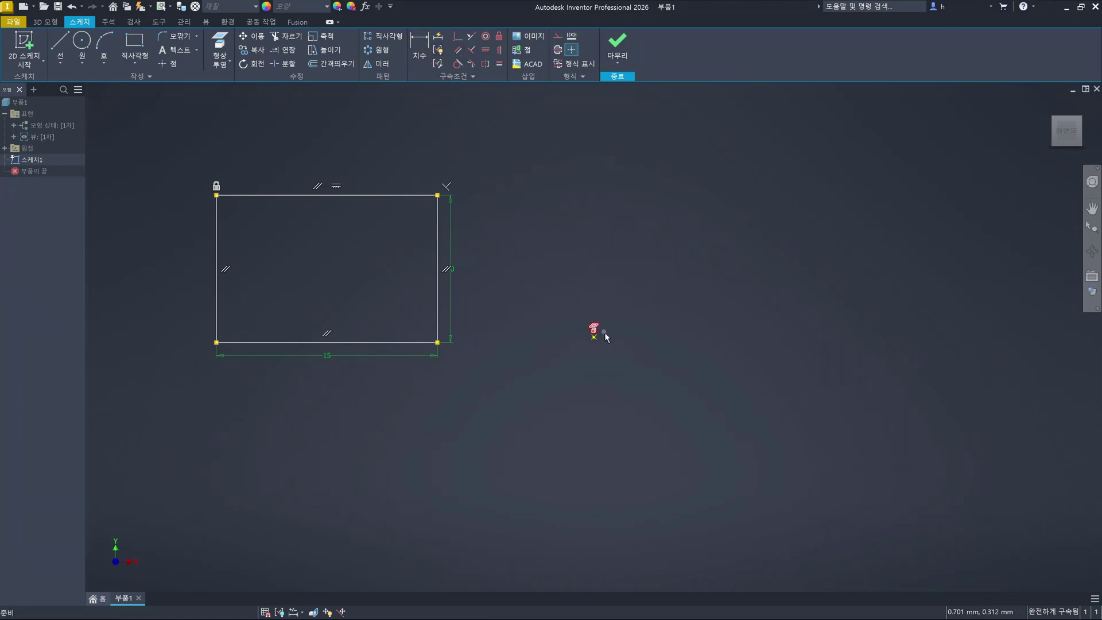
pyautogui.click(547, 286)
pyautogui.press('F9')
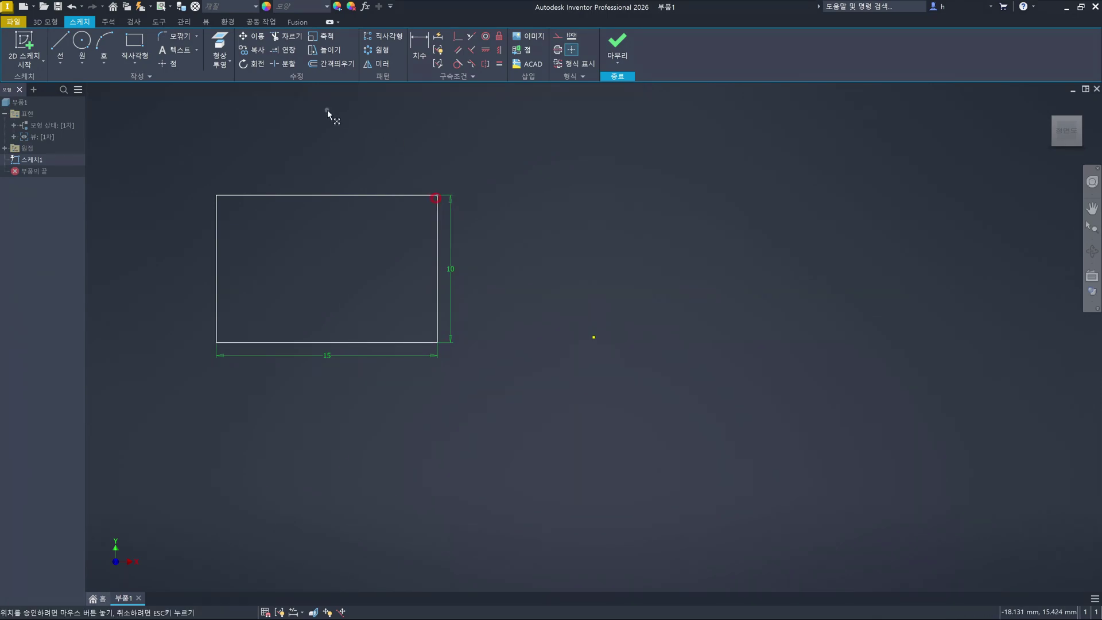
pyautogui.click(520, 291)
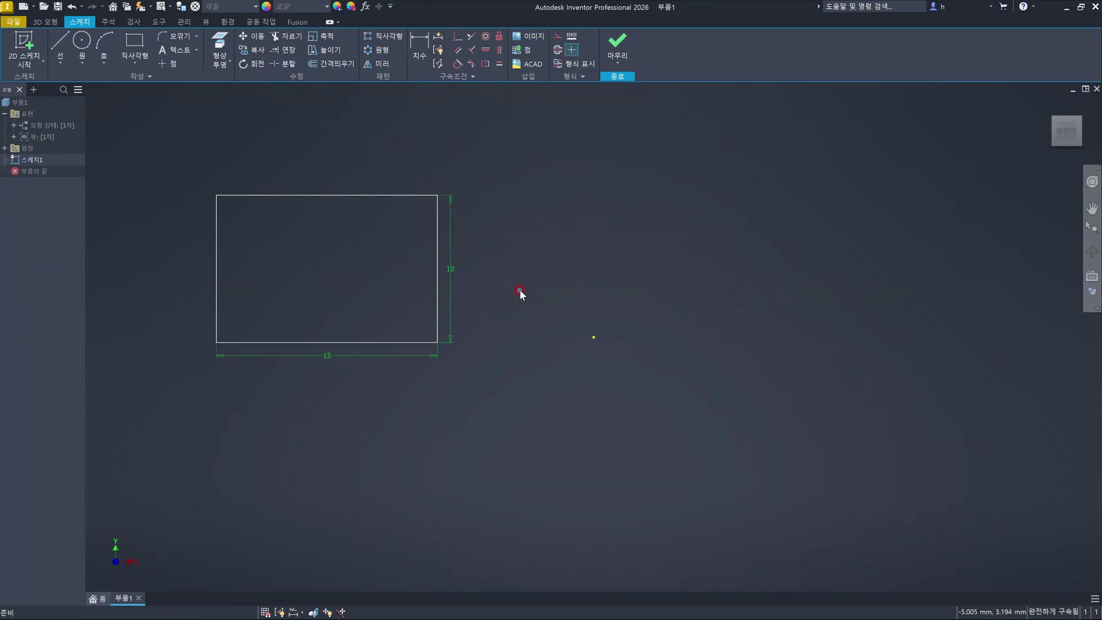
pyautogui.click(522, 295)
pyautogui.press('F8')
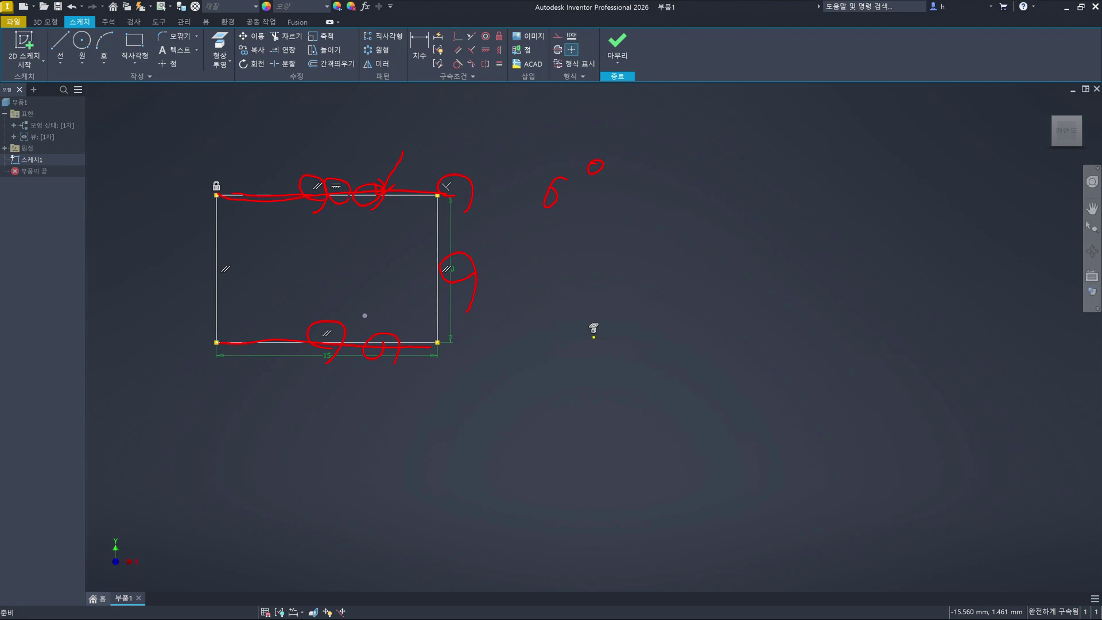
pyautogui.moveTo(438, 233); pyautogui.dragTo(442, 335)
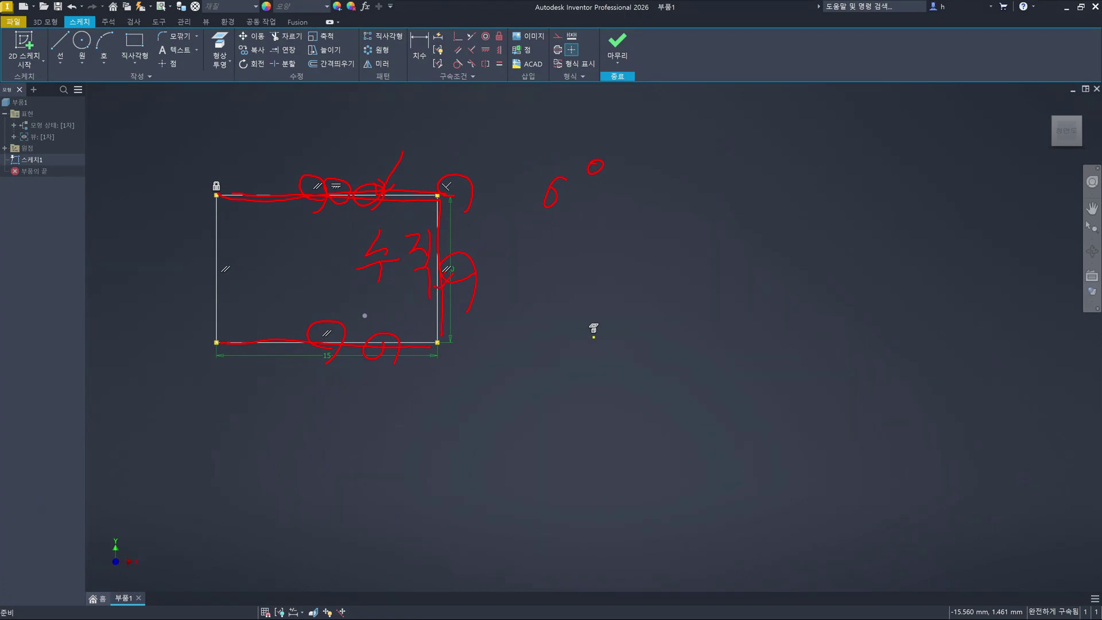
pyautogui.moveTo(217, 199); pyautogui.dragTo(221, 340)
pyautogui.moveTo(365, 137)
pyautogui.mouseDown()
pyautogui.moveTo(341, 171)
pyautogui.moveTo(374, 155)
pyautogui.mouseUp()
pyautogui.moveTo(803, 243); pyautogui.dragTo(844, 360)
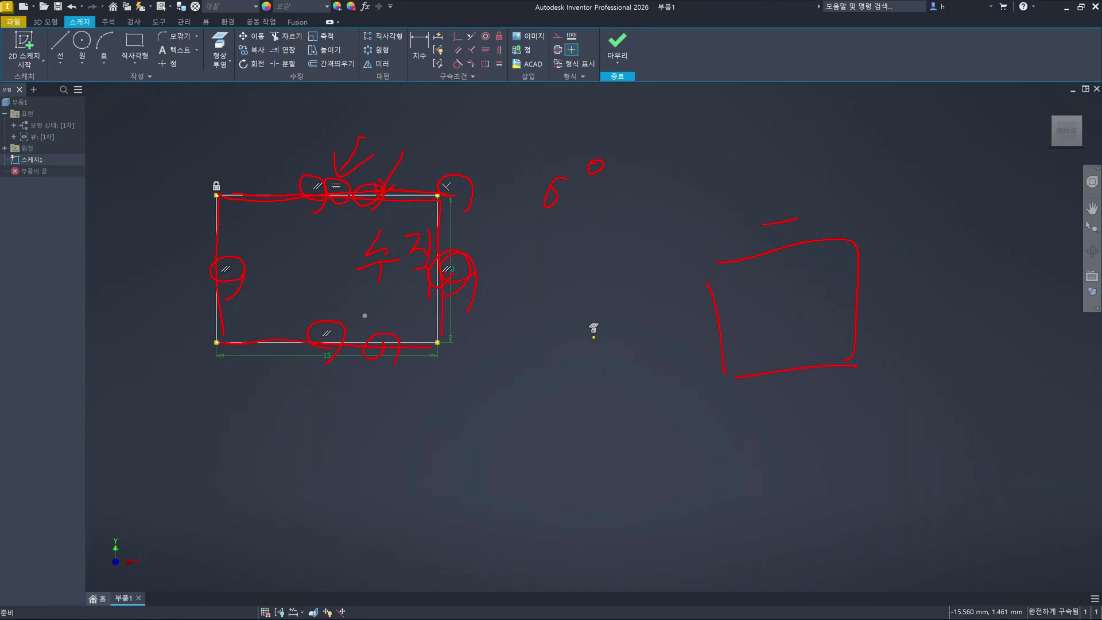
pyautogui.moveTo(340, 75); pyautogui.dragTo(373, 199)
pyautogui.moveTo(321, 139)
pyautogui.mouseDown()
pyautogui.moveTo(376, 69)
pyautogui.moveTo(389, 125)
pyautogui.mouseUp()
pyautogui.moveTo(326, 198); pyautogui.dragTo(279, 296)
pyautogui.press('Escape')
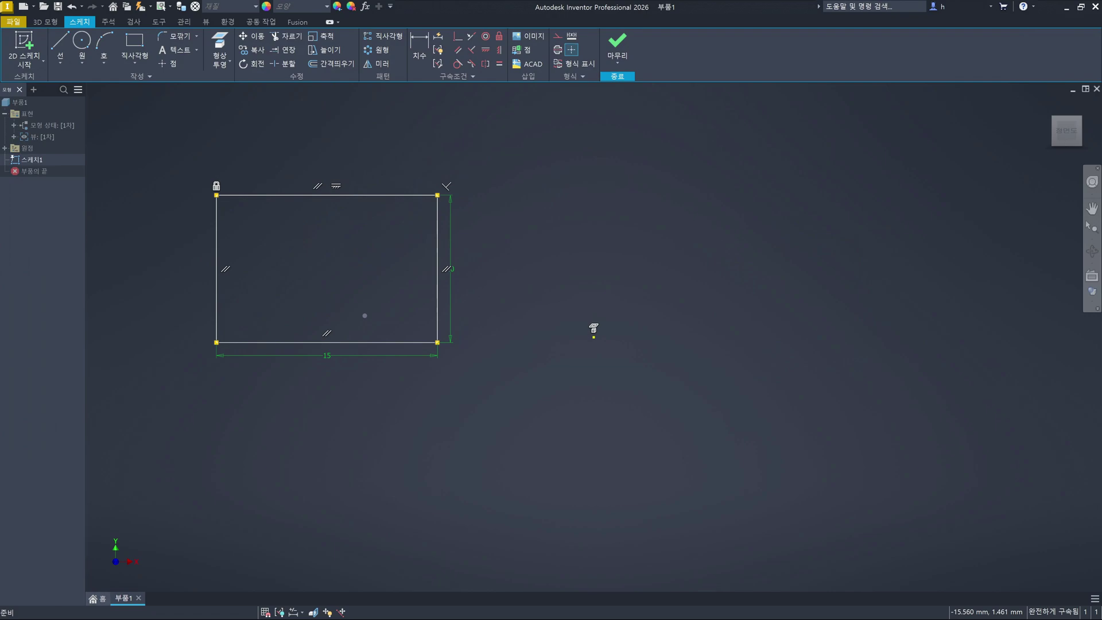
# Delete the horizontal constraint on the rectangle's top edge, hide all constraints, and tilt the rectangle by its upper-right corner
pyautogui.click(336, 186)
pyautogui.press('Delete')
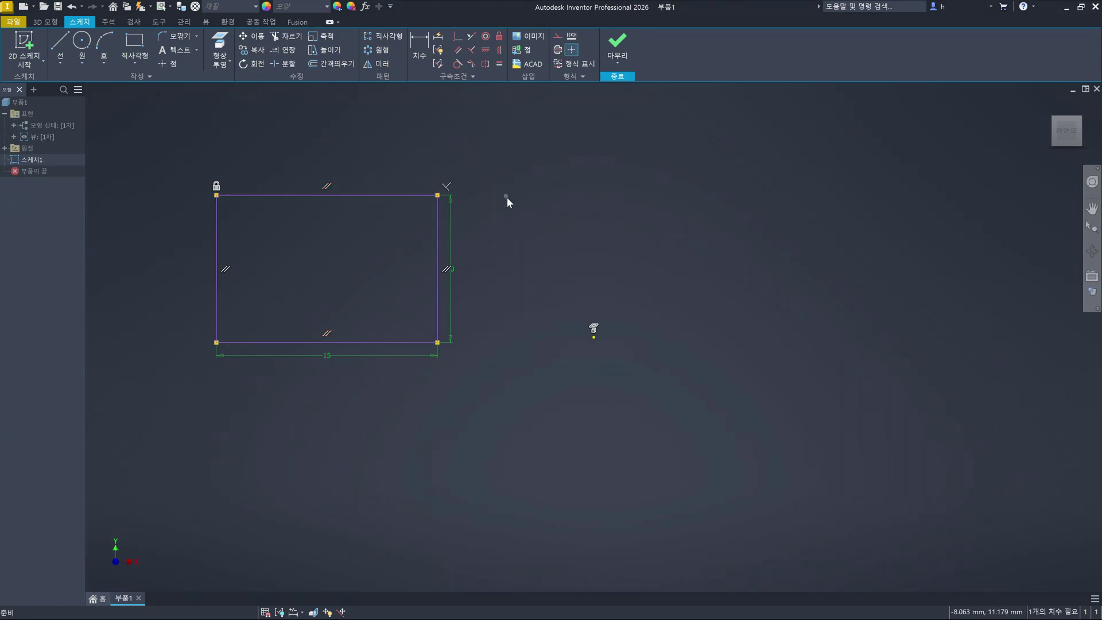
pyautogui.press('F9')
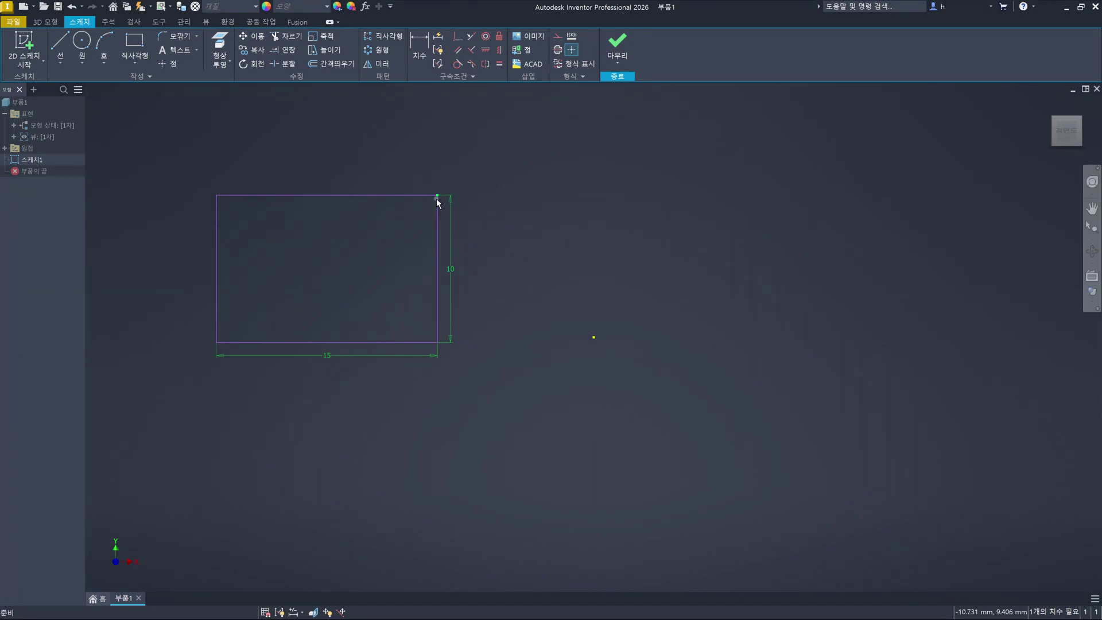
pyautogui.moveTo(435, 194); pyautogui.dragTo(445, 259)
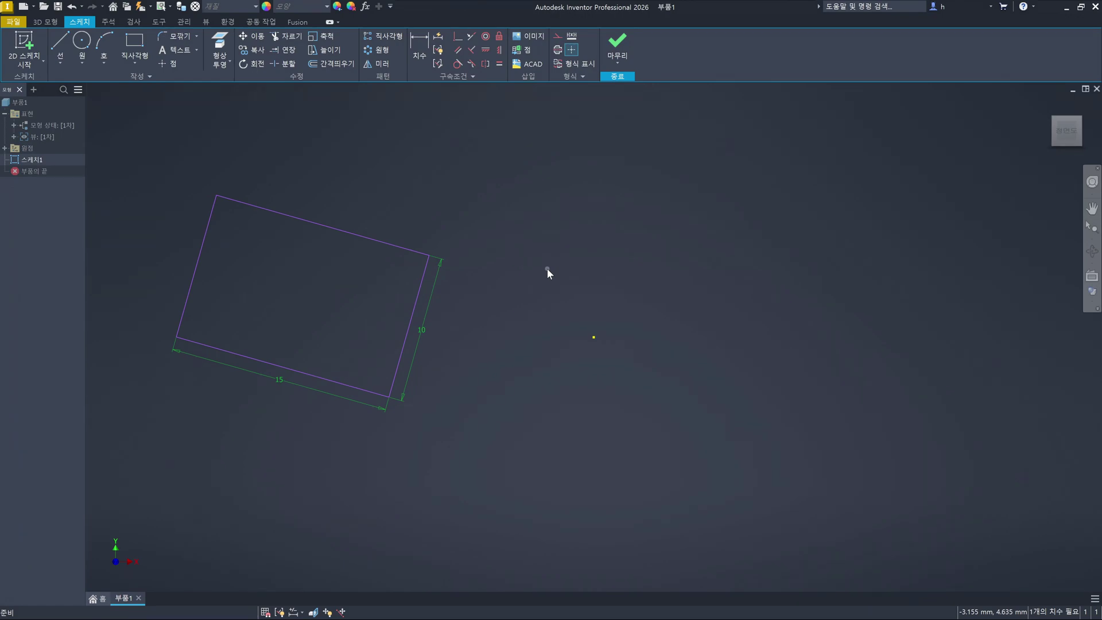
# Undo the rectangle's rotation and the deletion of its horizontal constraint, checking the restored constraints and hiding them again
pyautogui.hotkey('ctrl', 'z')
pyautogui.press('F8')
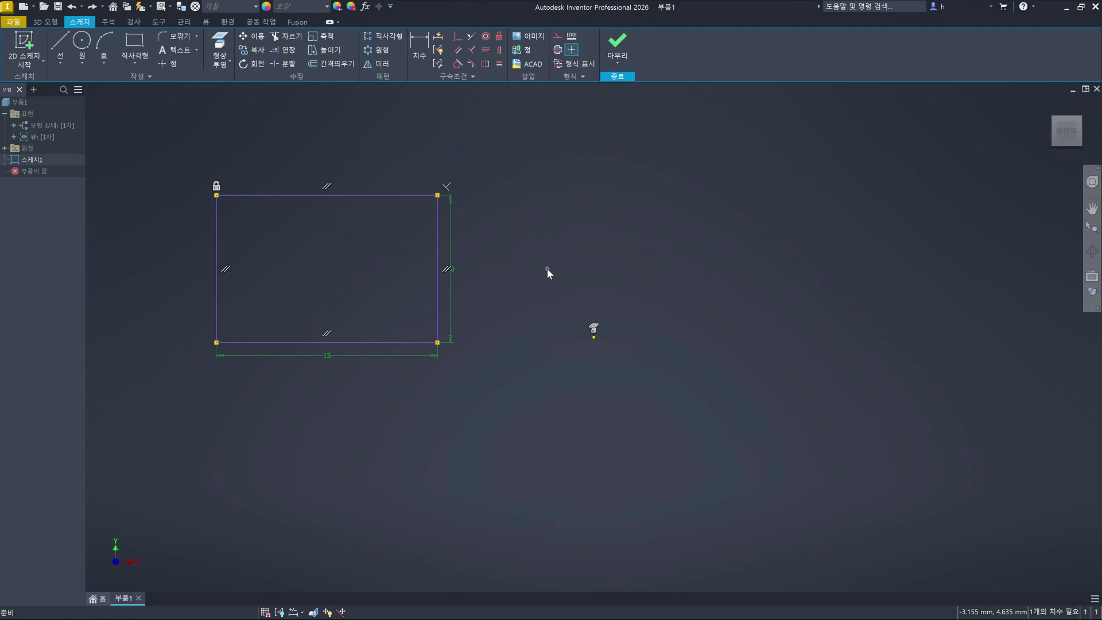
pyautogui.hotkey('ctrl', 'z')
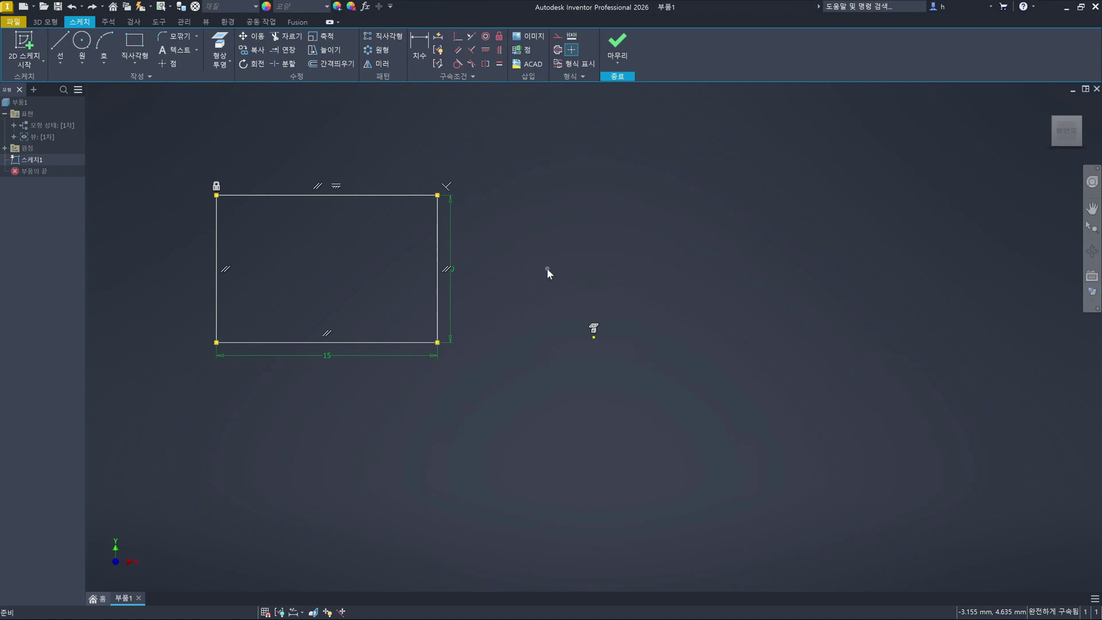
pyautogui.press('F9')
# Turn off constraint persistence in the inference settings and set the inference priority to parallel and perpendicular
pyautogui.click(438, 64)
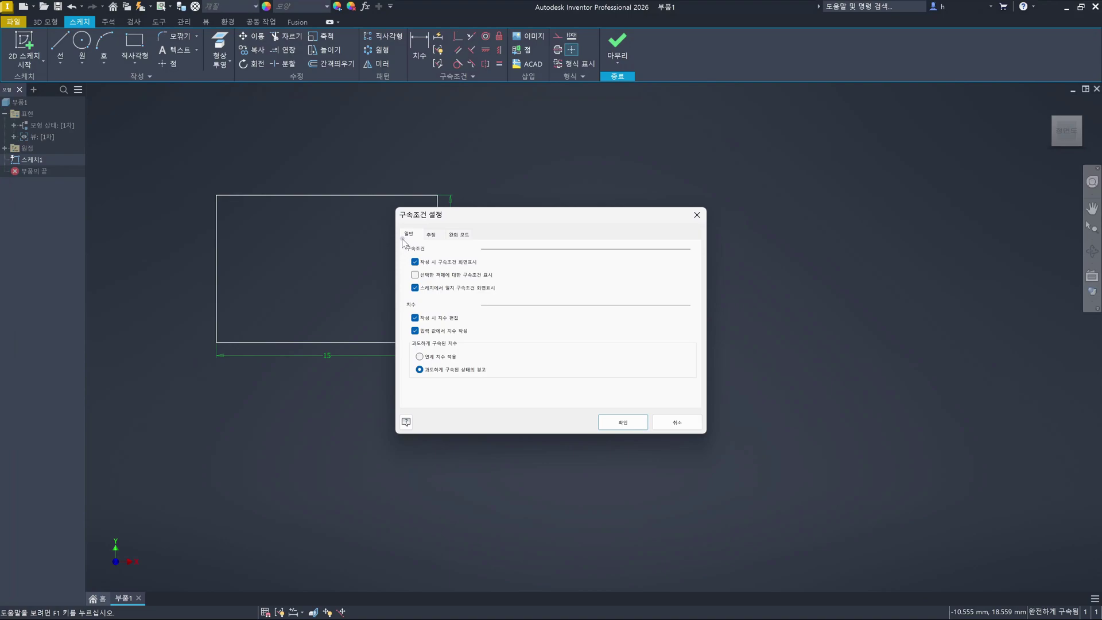
pyautogui.click(431, 235)
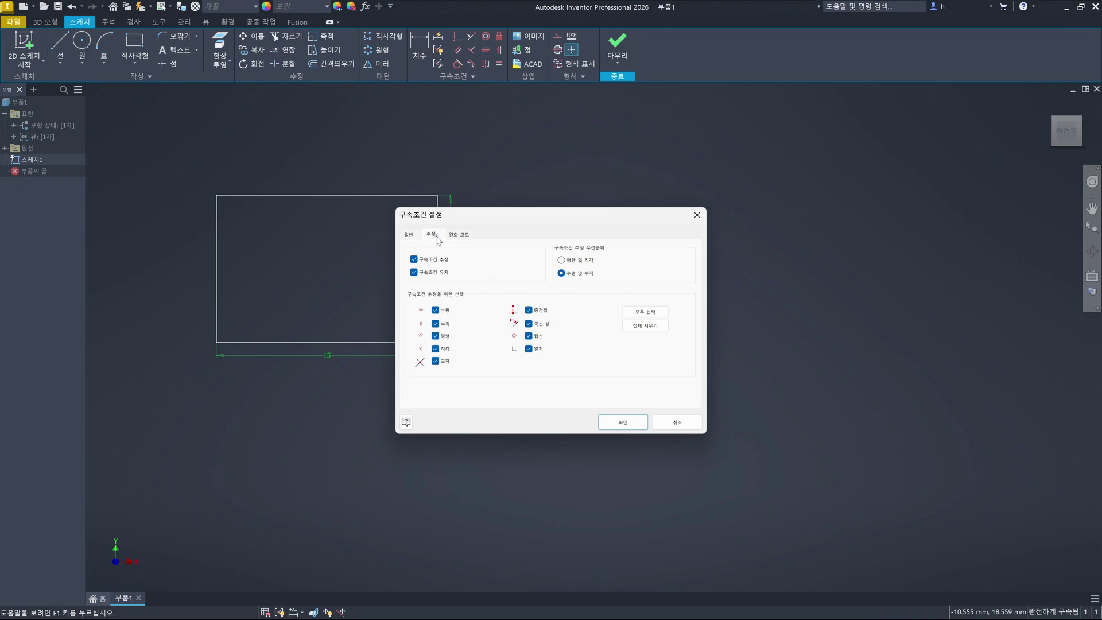
pyautogui.click(414, 274)
pyautogui.click(562, 261)
pyautogui.click(625, 424)
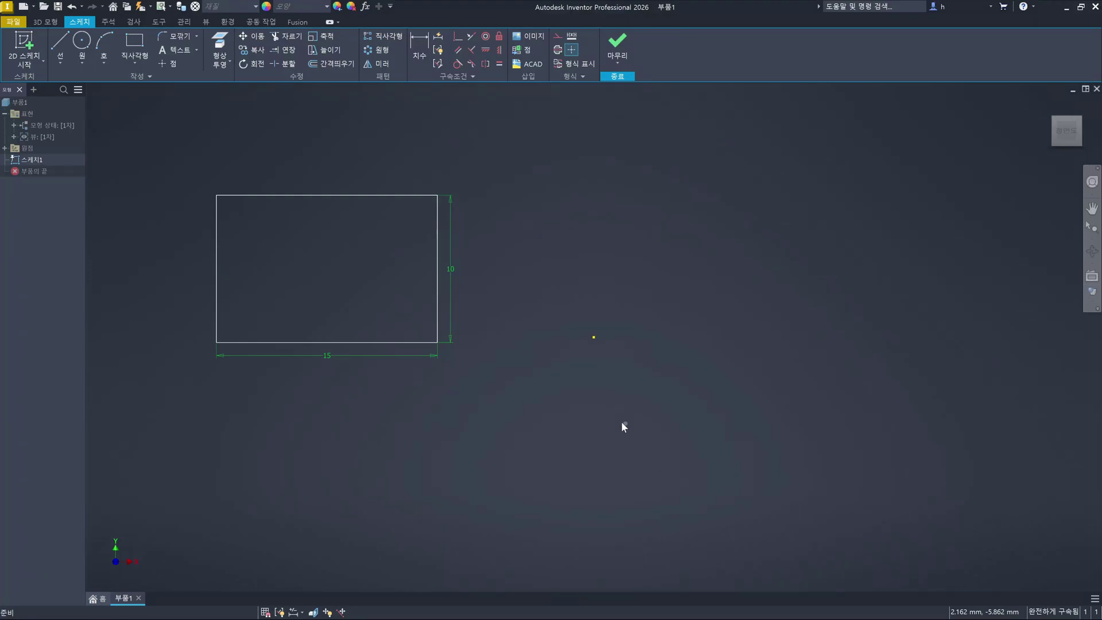
# Draw a second rectangle 15 mm wide and 10 mm high beside the first, level with its top edge
pyautogui.click(136, 39)
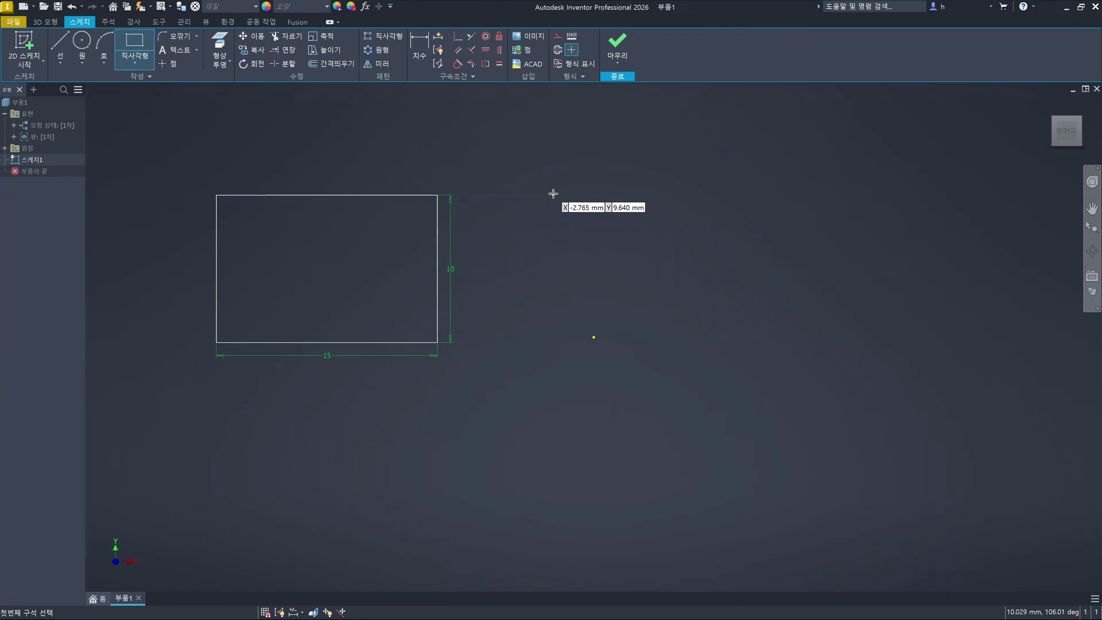
pyautogui.moveTo(492, 202); pyautogui.dragTo(498, 205)
pyautogui.moveTo(488, 201); pyautogui.dragTo(440, 196)
pyautogui.moveTo(548, 192); pyautogui.dragTo(537, 213)
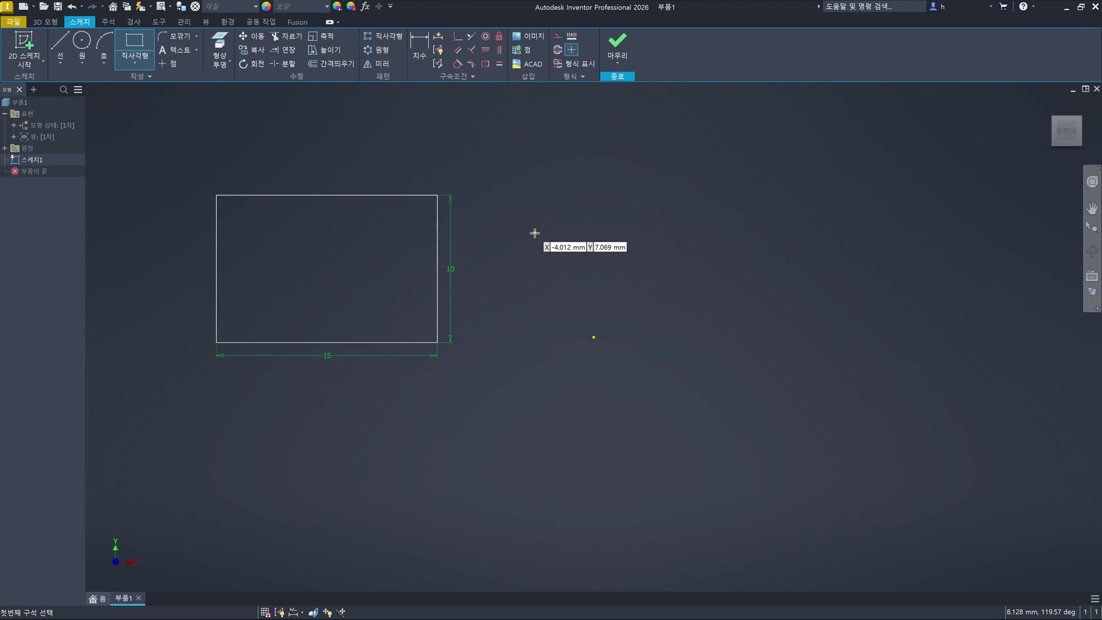
pyautogui.click(535, 194)
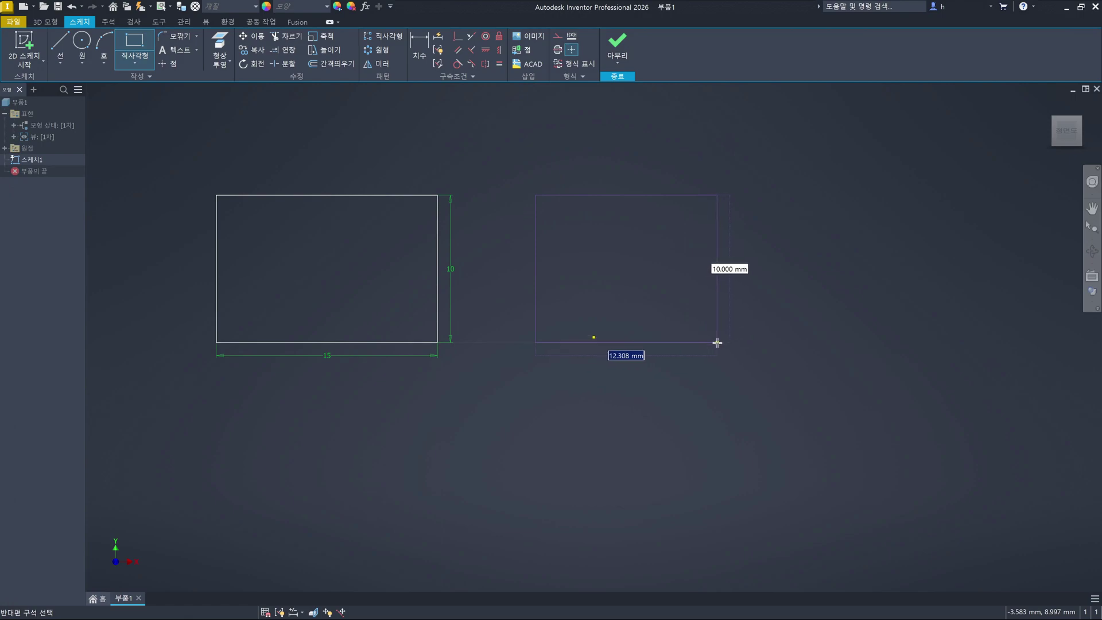
pyautogui.write('15')
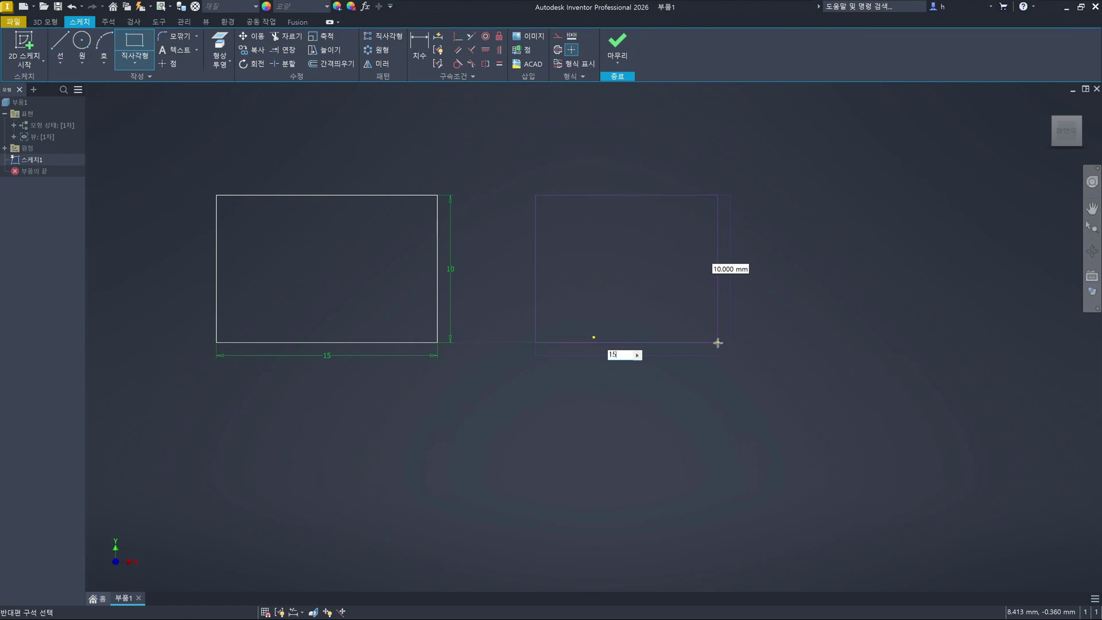
pyautogui.press('Tab')
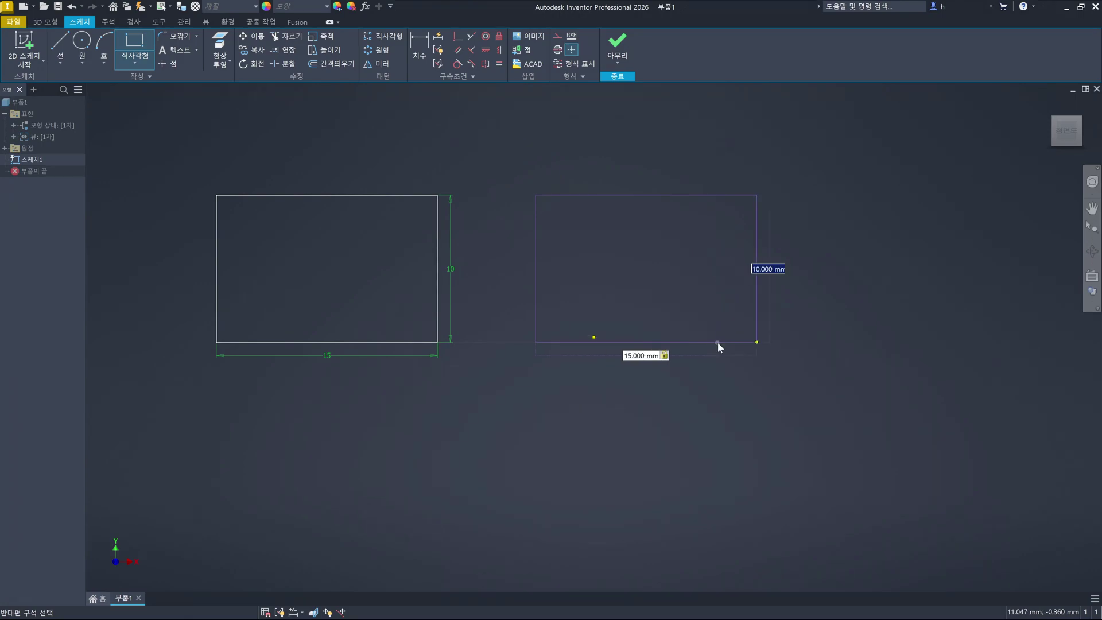
pyautogui.write('5')
pyautogui.write('10')
pyautogui.press('Return')
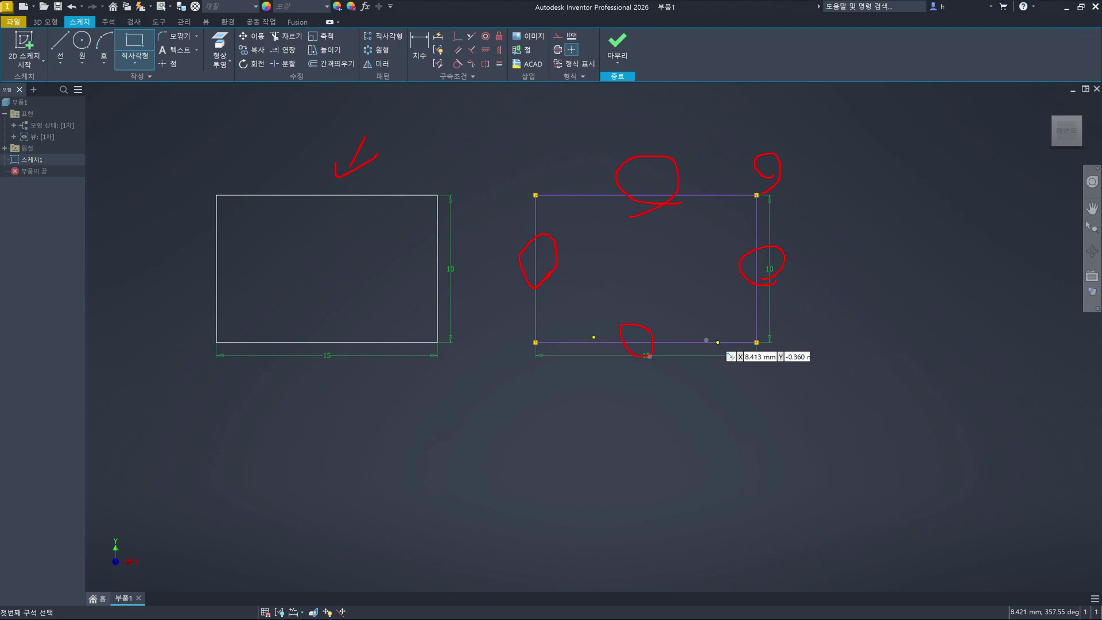
pyautogui.press('Escape')
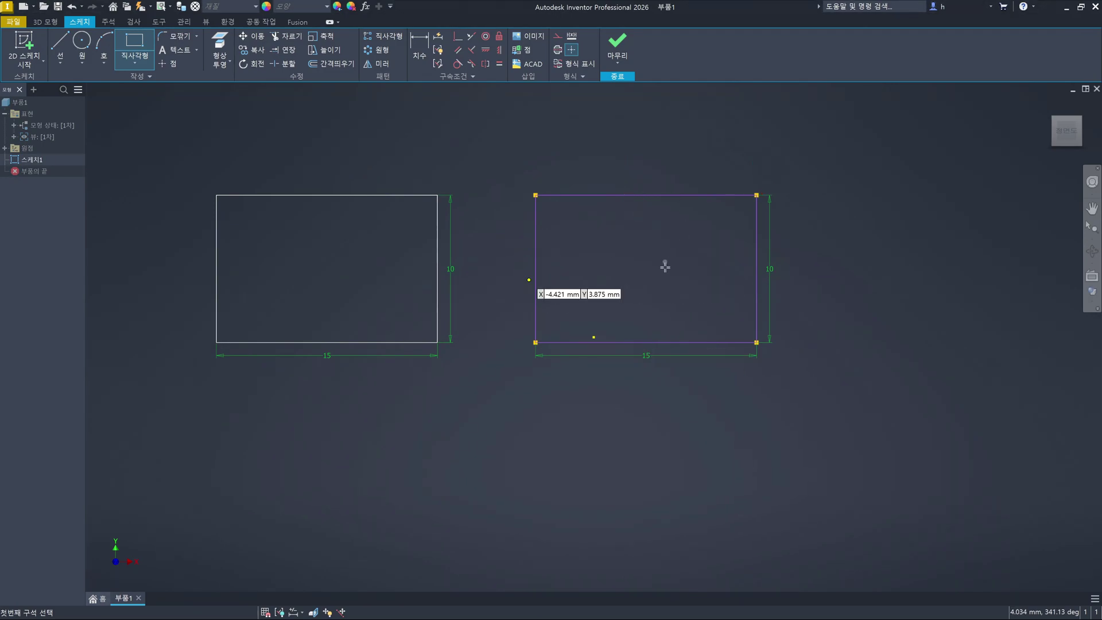
pyautogui.press('Escape')
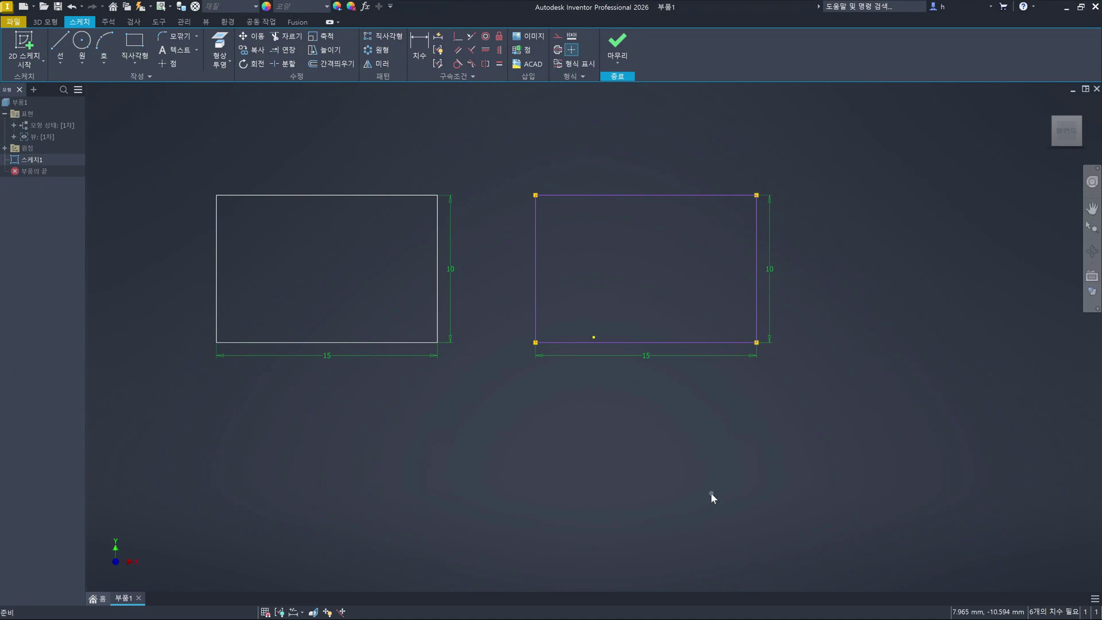
# Show all sketch constraints for comparison and delete both rectangles with their dimensions
pyautogui.press('F8')
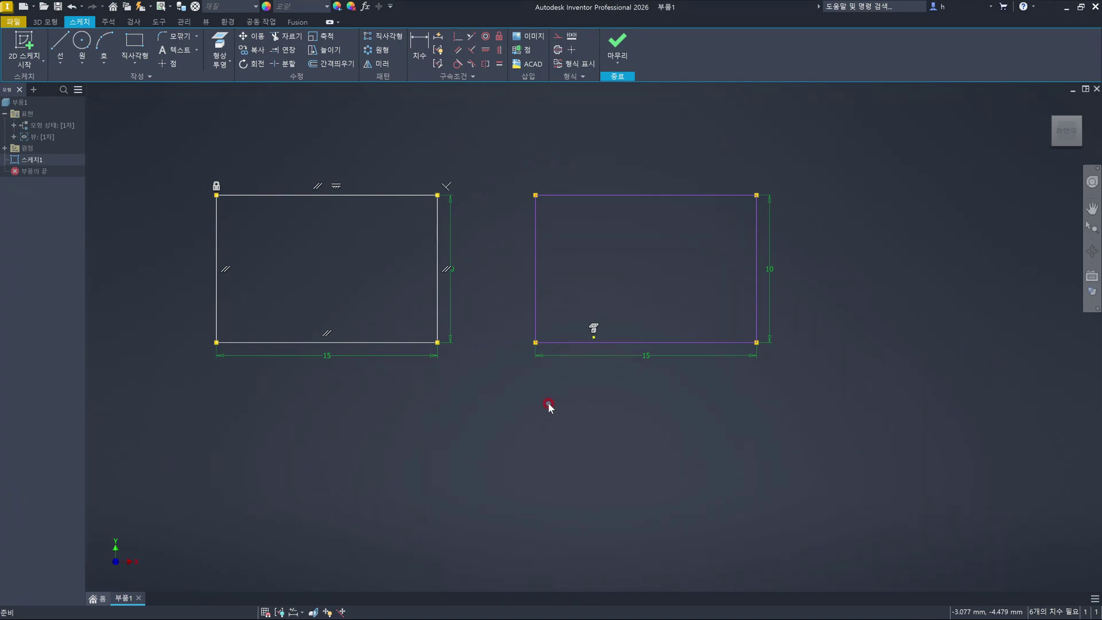
pyautogui.moveTo(549, 403); pyautogui.dragTo(151, 149)
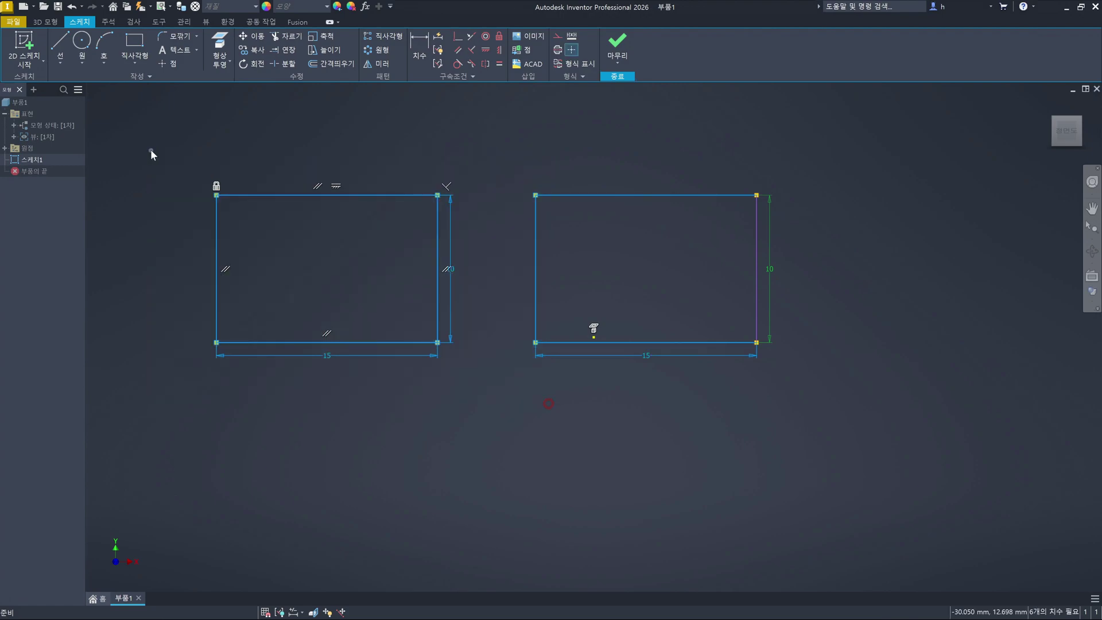
pyautogui.press('Delete')
pyautogui.moveTo(844, 414); pyautogui.dragTo(713, 135)
pyautogui.press('Delete')
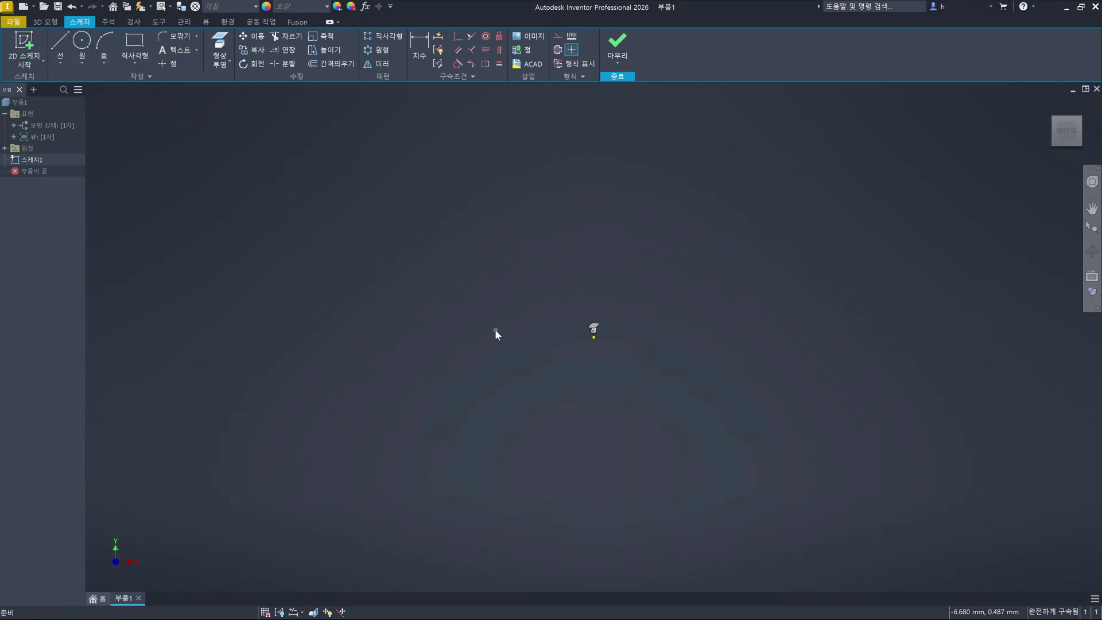
# Draw two separate slanted lines left of the origin, one rising and one falling towards the right, with open ends
pyautogui.press('l')
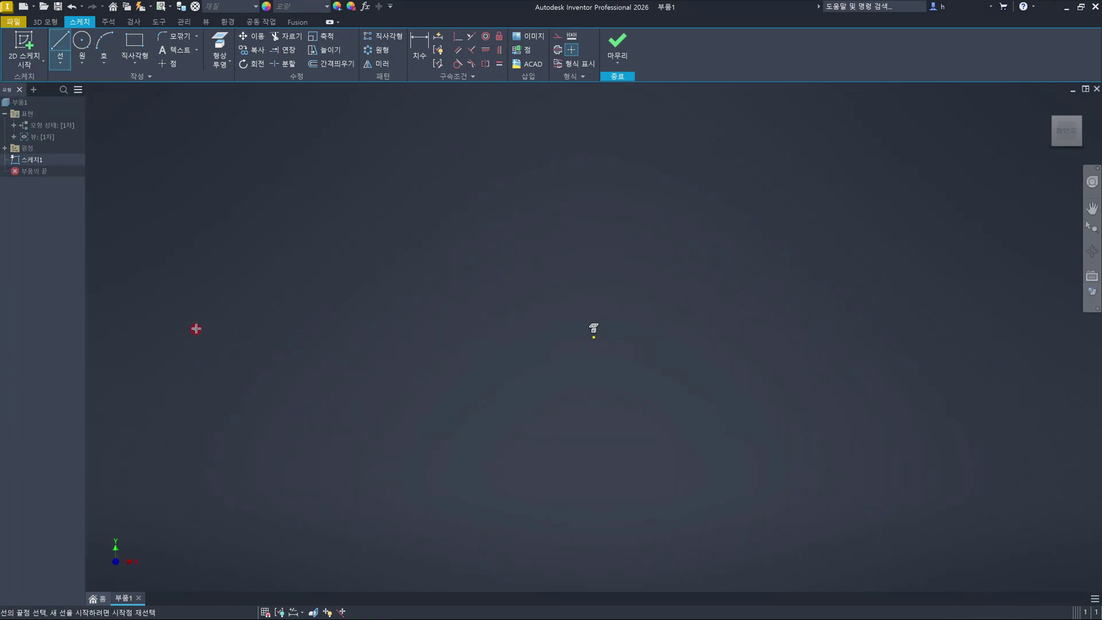
pyautogui.click(196, 328)
pyautogui.click(321, 190)
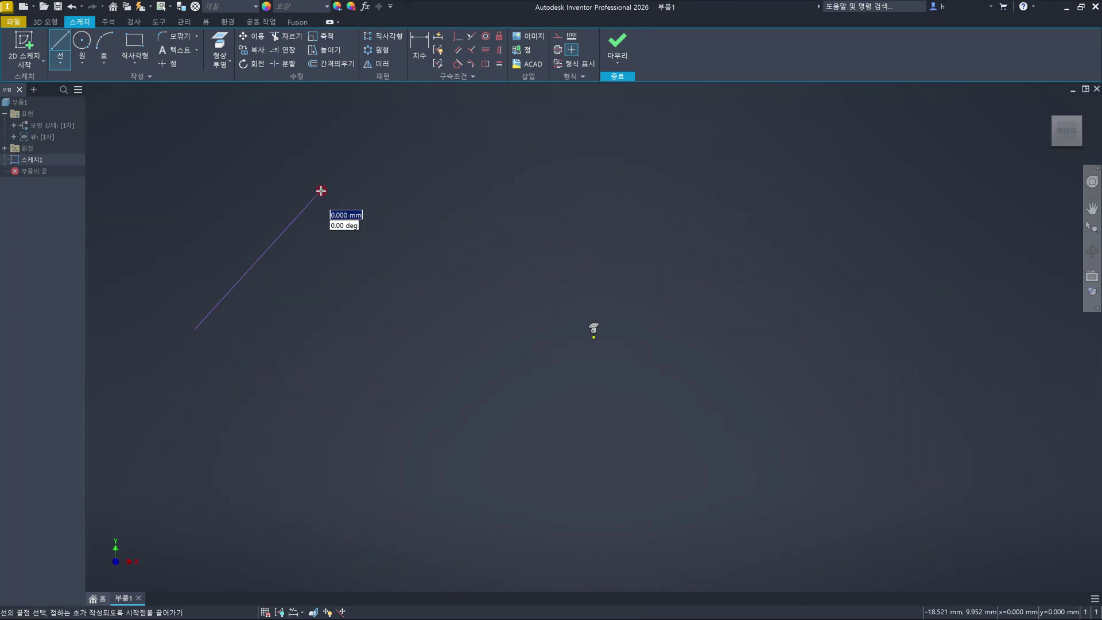
pyautogui.press('Escape')
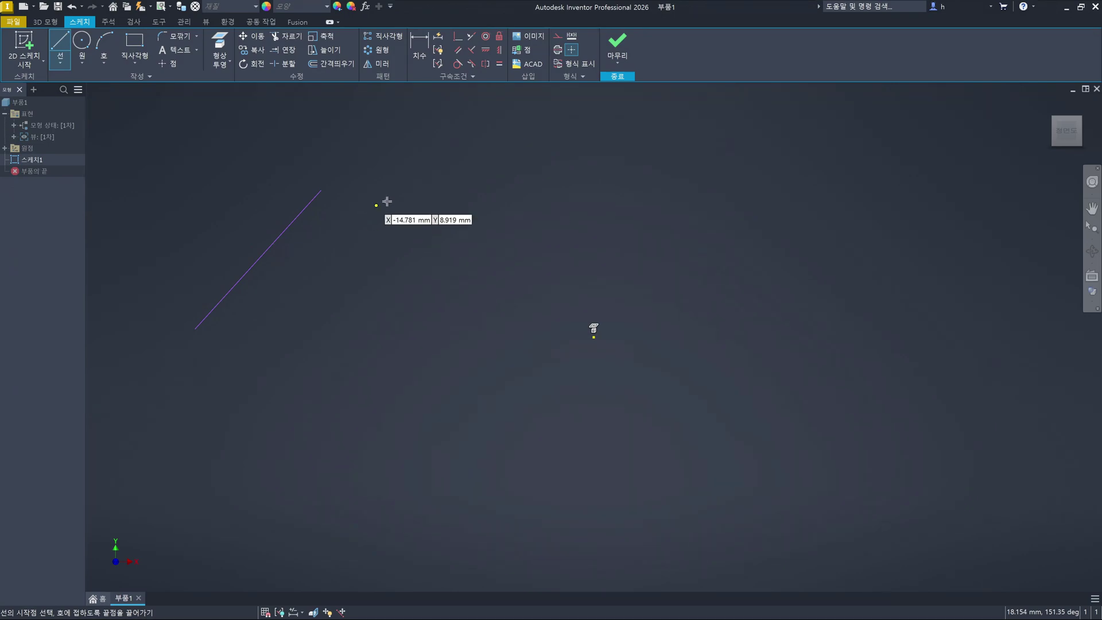
pyautogui.click(407, 166)
pyautogui.click(487, 321)
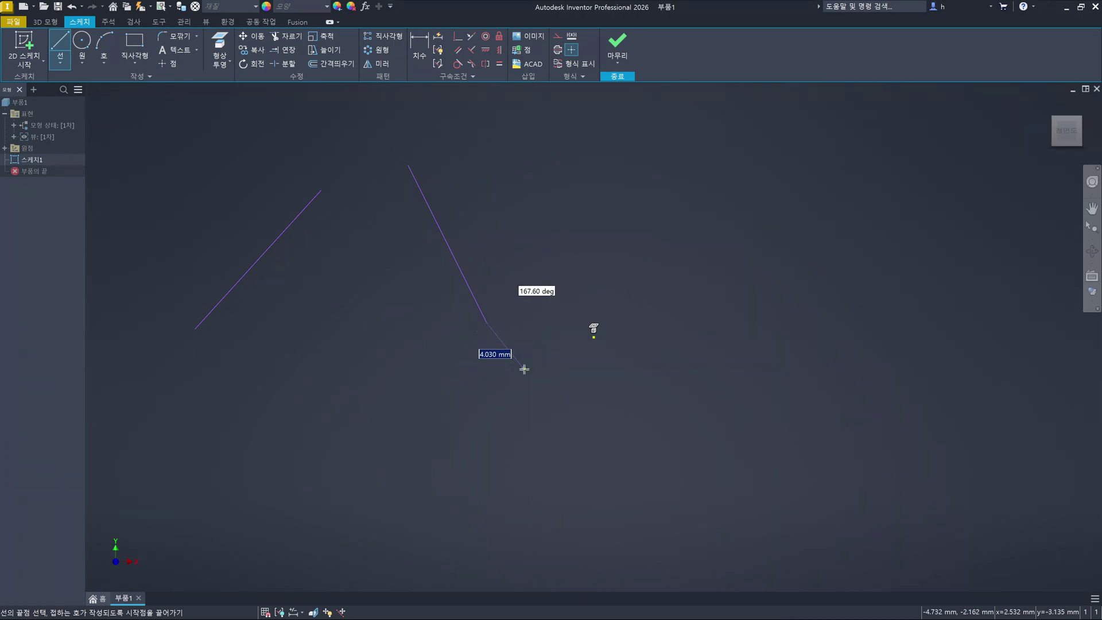
pyautogui.press('Escape')
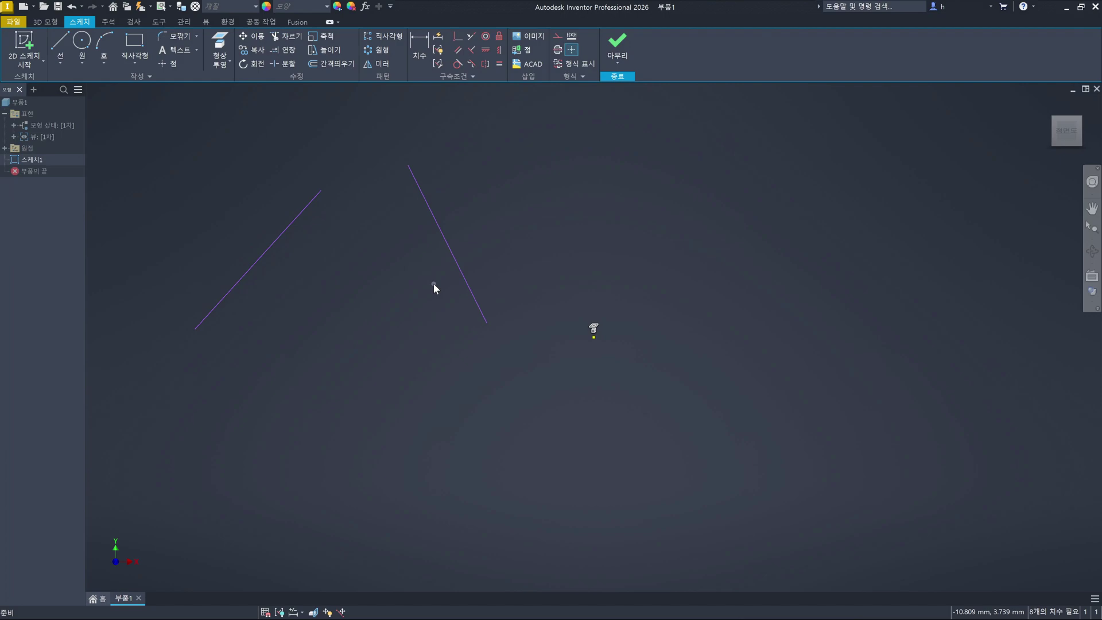
# Draw a circle about 10.3 mm in diameter to the upper right of the origin
pyautogui.click(83, 43)
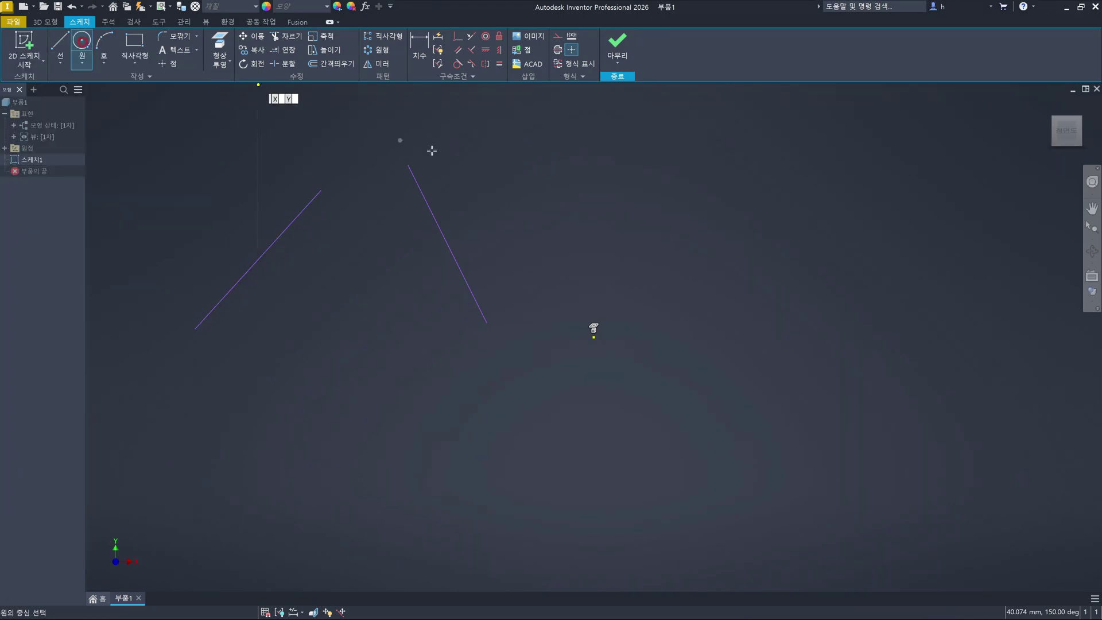
pyautogui.click(787, 253)
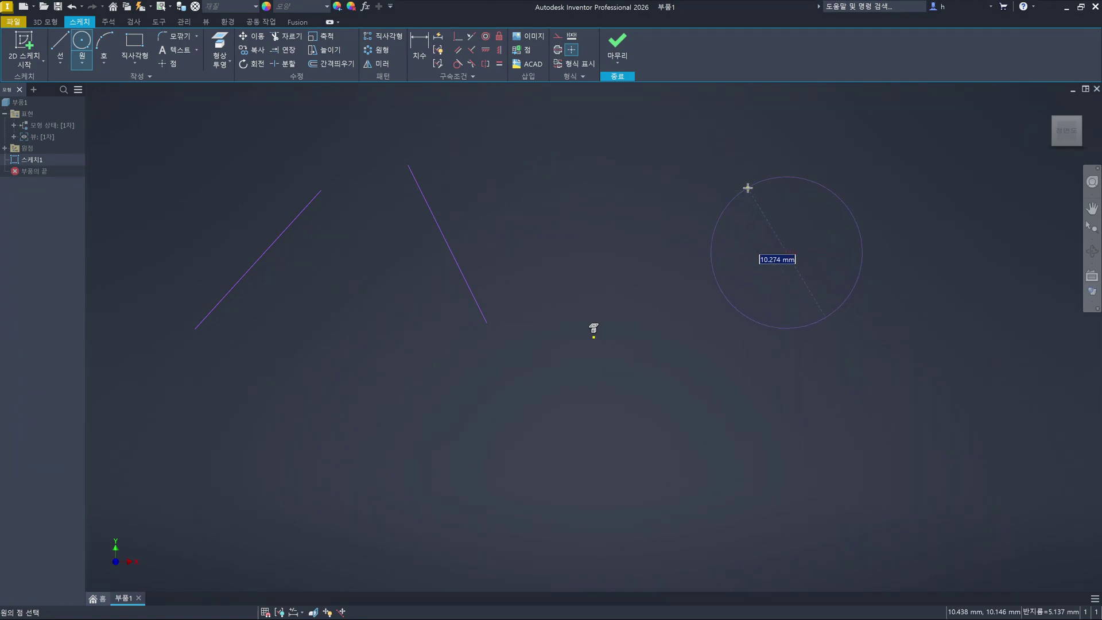
pyautogui.click(748, 188)
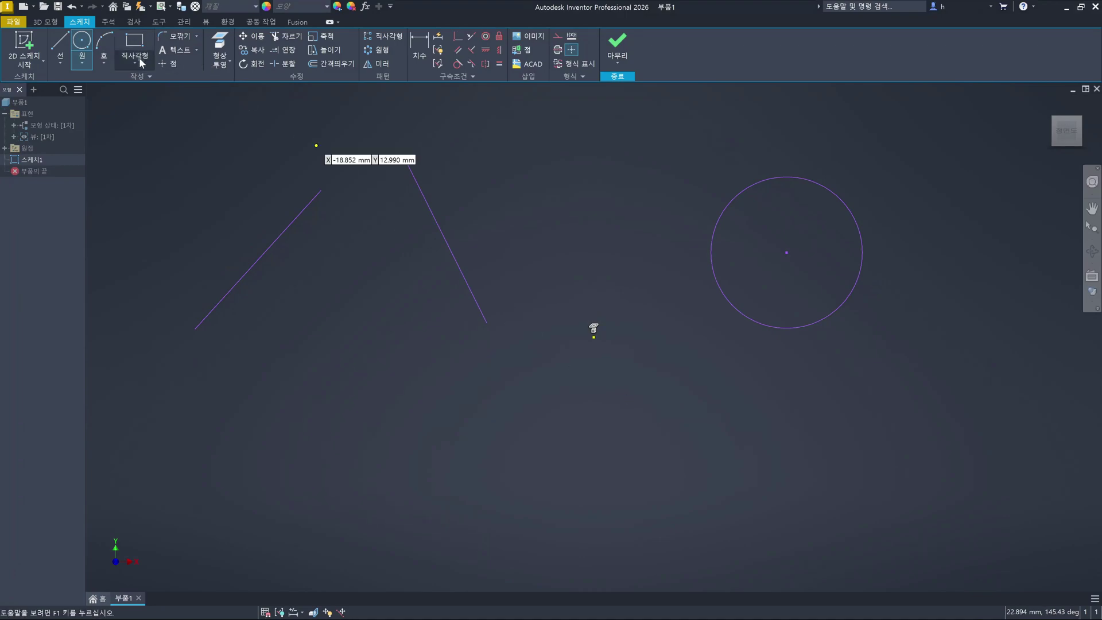
# Draw a three-point arc below the circle, with its endpoints about 19.3 mm apart at about 27 degrees
pyautogui.click(105, 38)
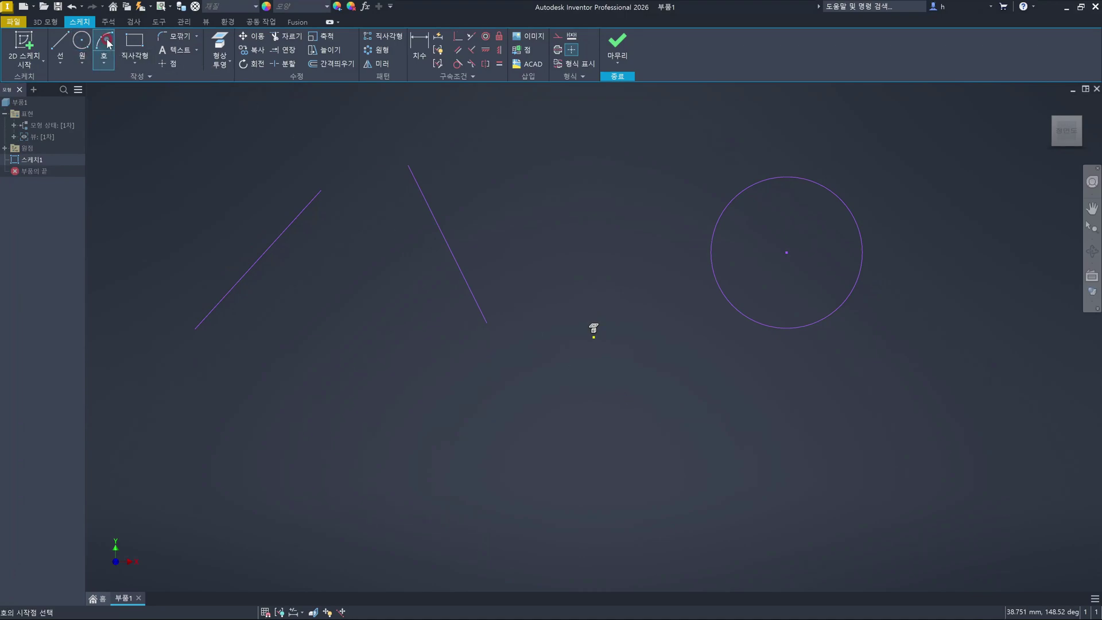
pyautogui.click(690, 543)
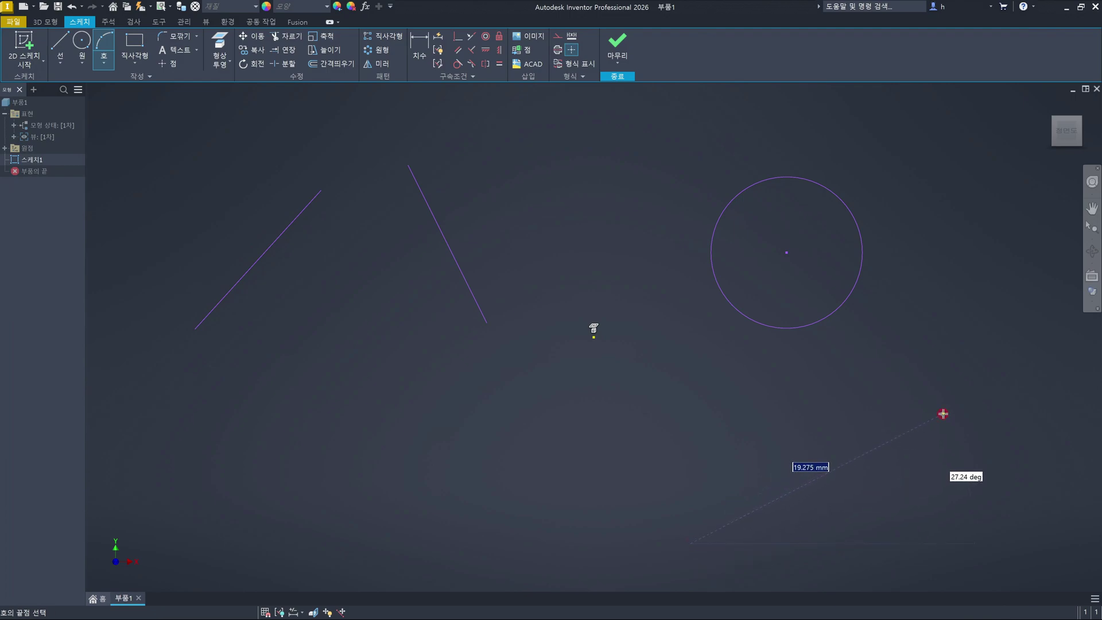
pyautogui.click(943, 414)
pyautogui.click(792, 430)
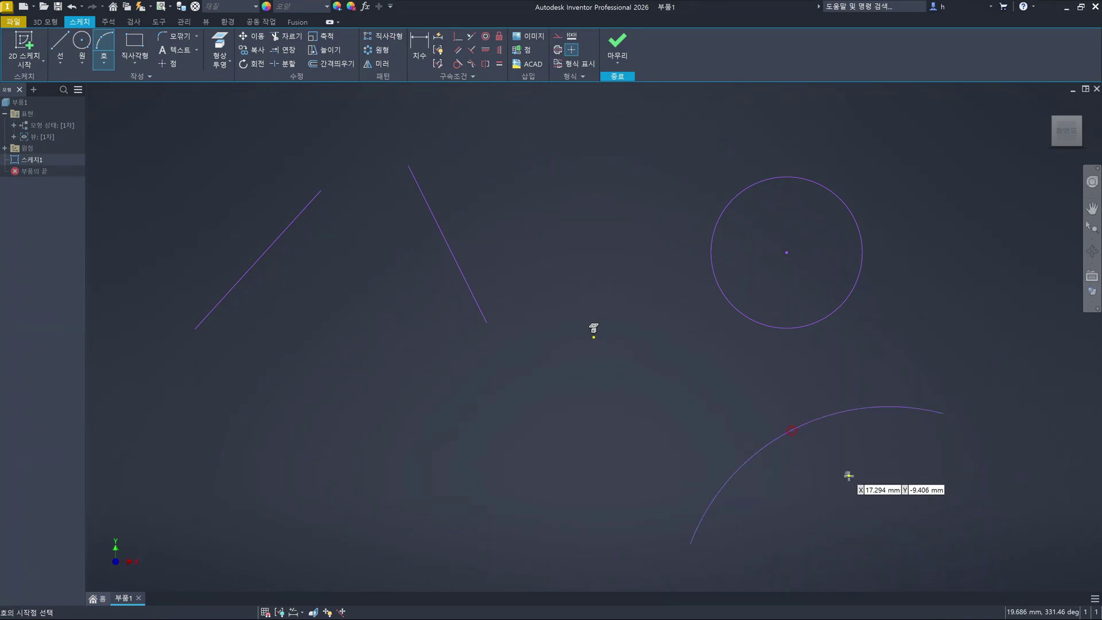
pyautogui.press('Escape')
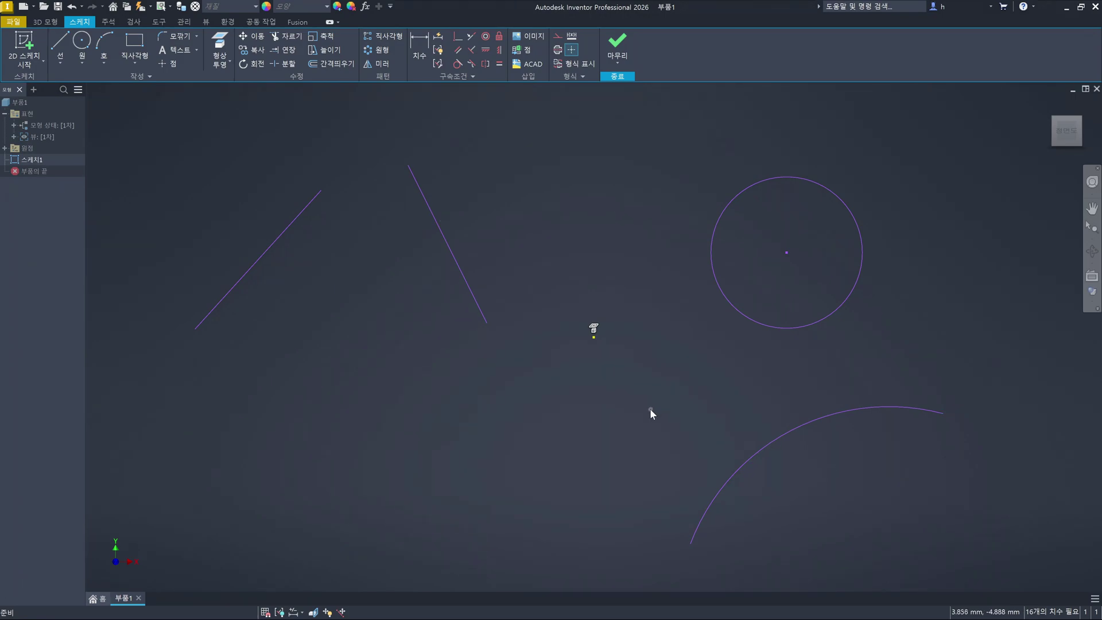
pyautogui.click(516, 452)
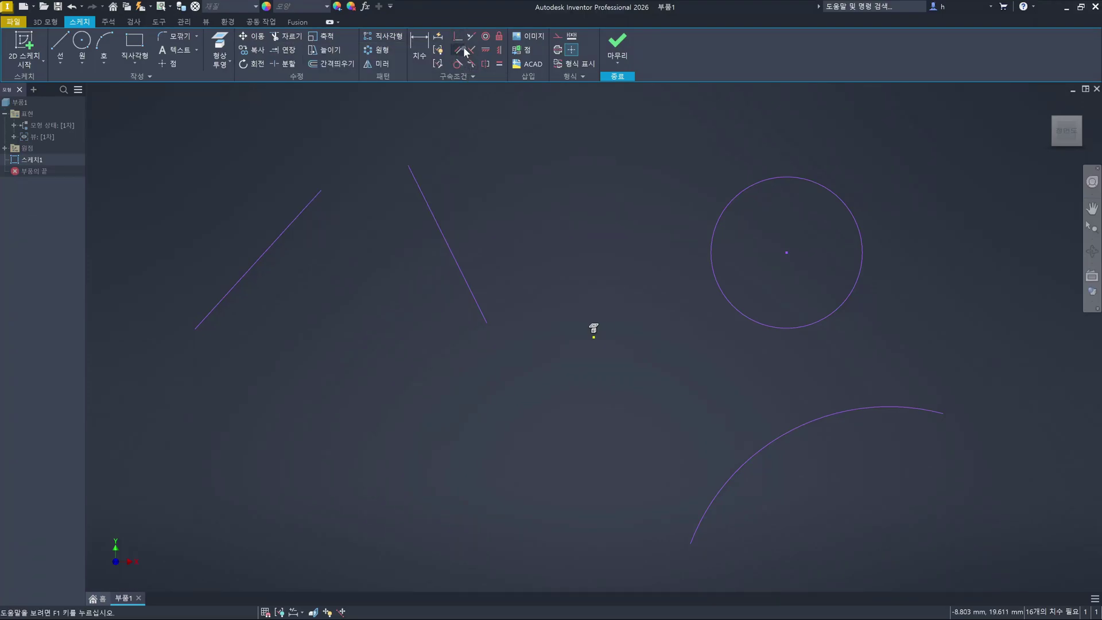
# Apply a coincident constraint between the upper endpoints of the two slanted lines
pyautogui.click(458, 37)
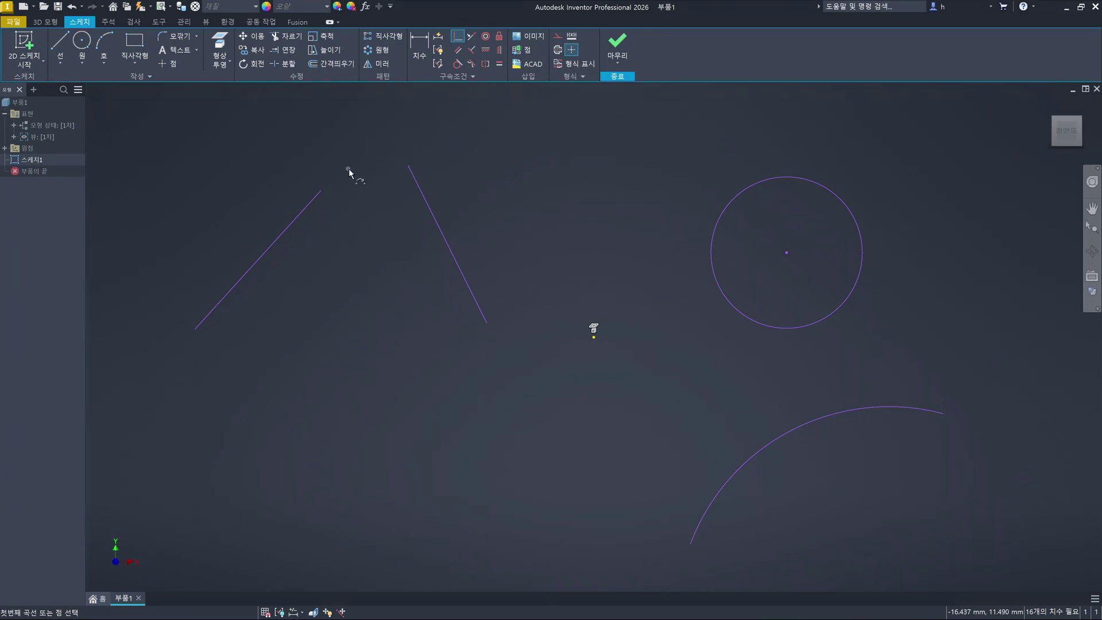
pyautogui.click(319, 192)
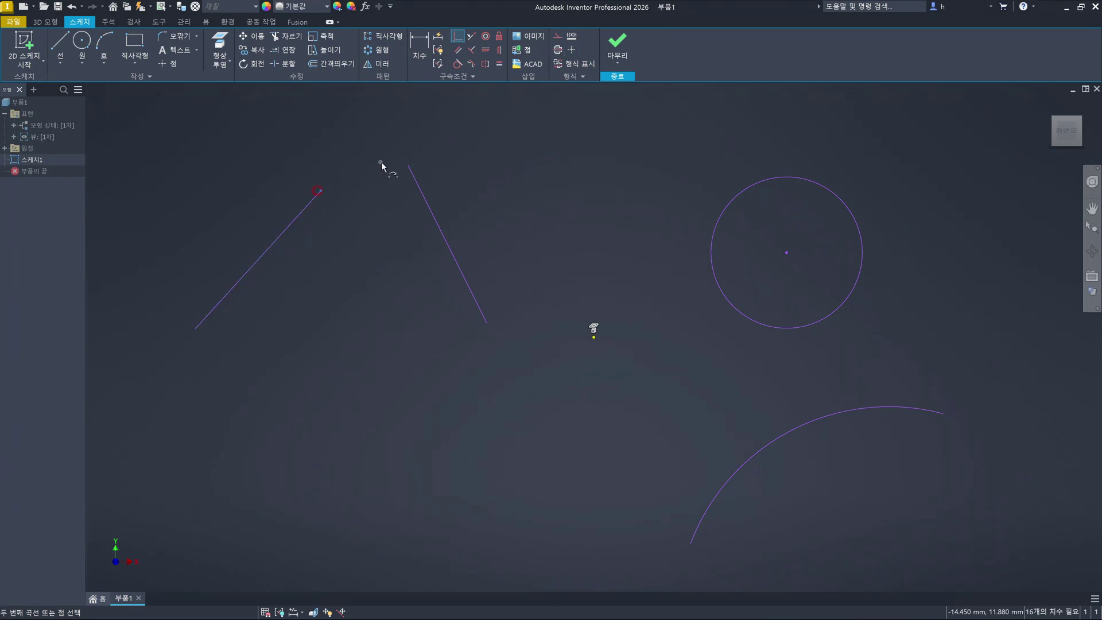
pyautogui.click(409, 166)
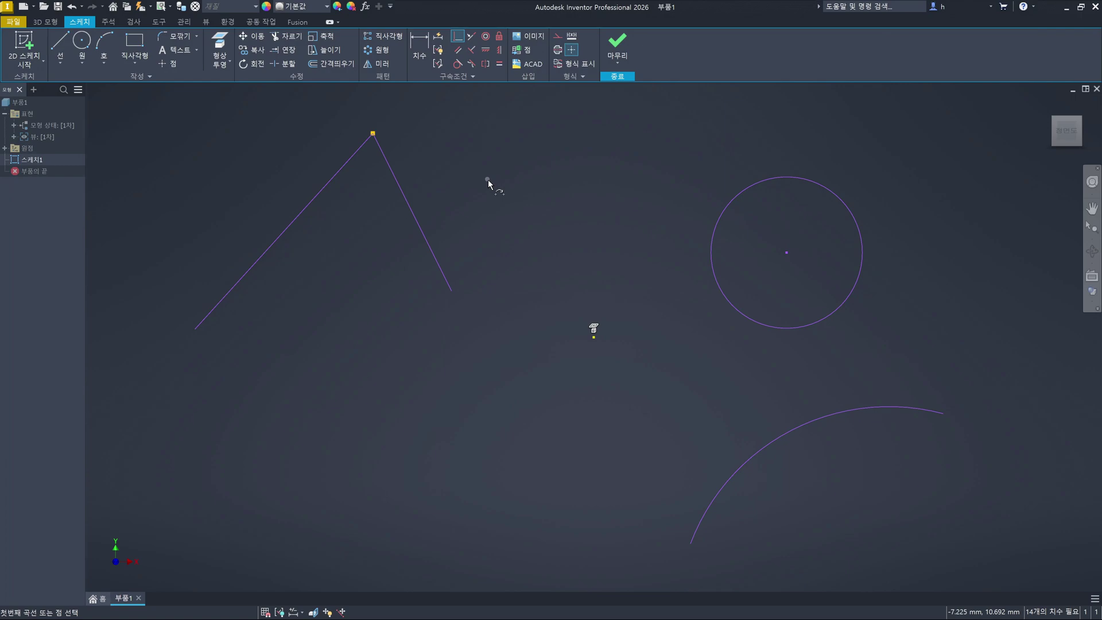
# Hide the sketch constraint symbols and move the shared upper corner of the two slanted lines to the left
pyautogui.press('Escape')
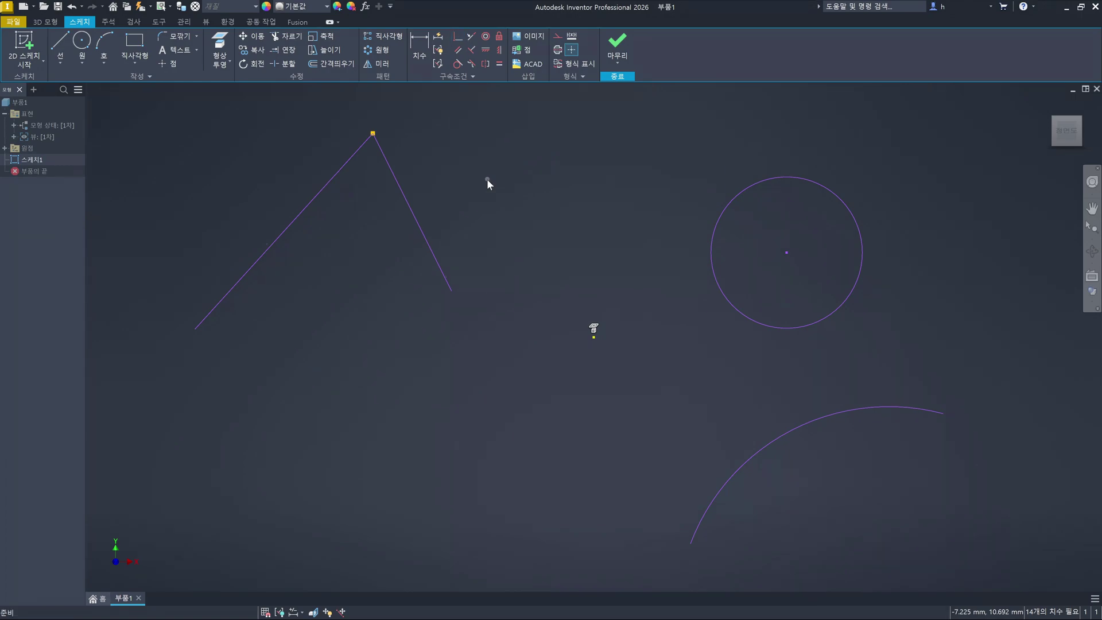
pyautogui.click(511, 322)
pyautogui.click(458, 159)
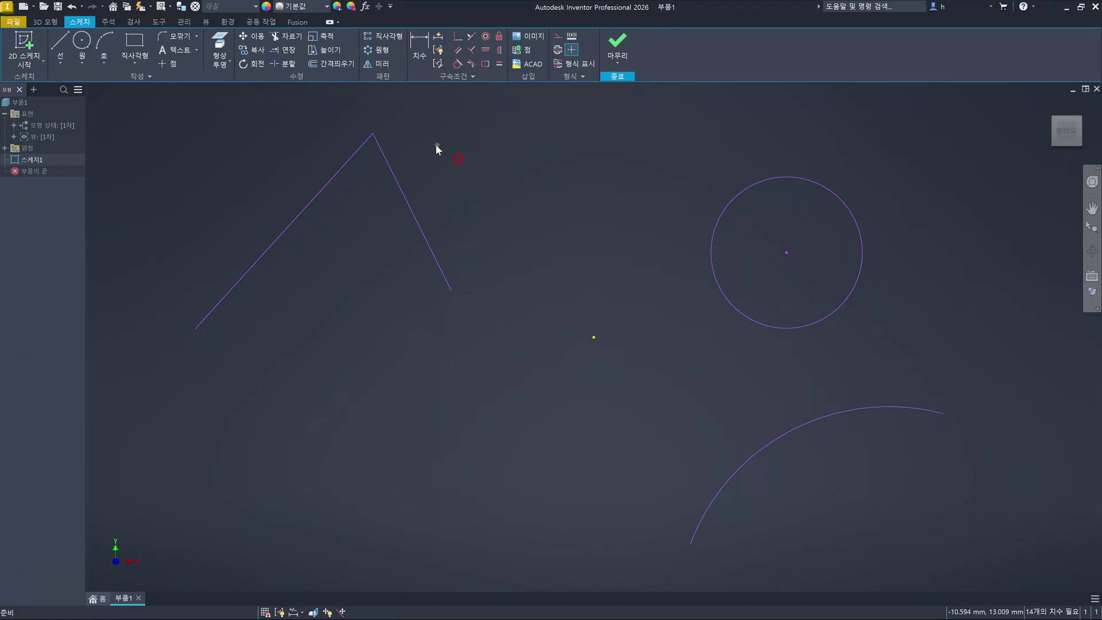
pyautogui.click(372, 136)
pyautogui.moveTo(369, 236)
pyautogui.mouseDown()
pyautogui.moveTo(361, 325)
pyautogui.moveTo(337, 187)
pyautogui.moveTo(287, 118)
pyautogui.moveTo(135, 239)
pyautogui.moveTo(448, 182)
pyautogui.moveTo(244, 150)
pyautogui.moveTo(279, 140)
pyautogui.mouseUp()
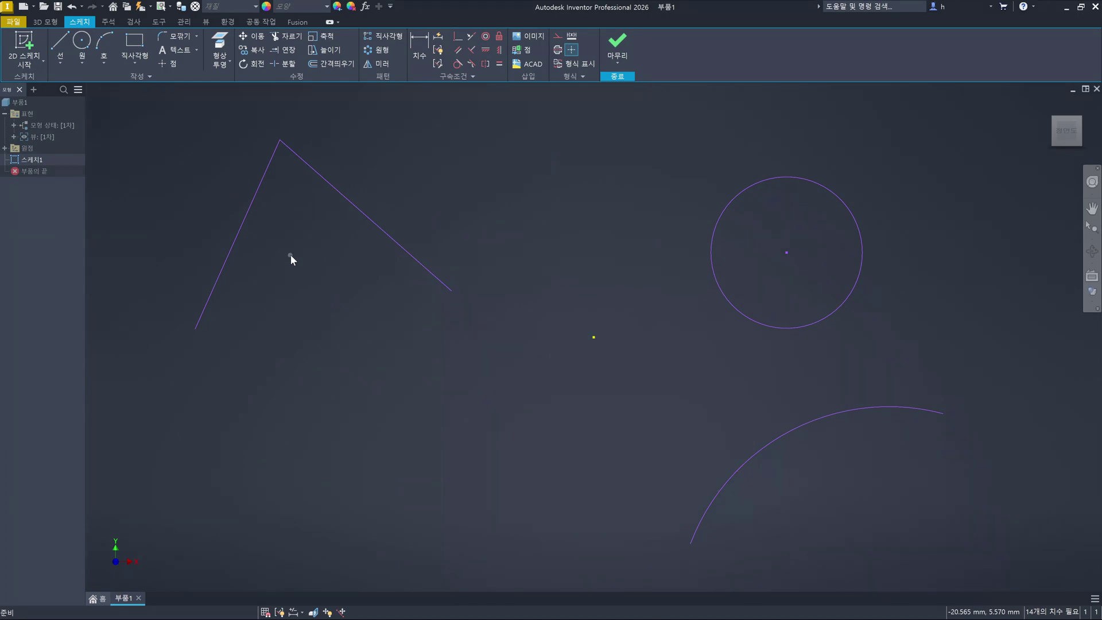
# Show the constraint symbols, delete the coincident constraint at the lines' shared corner and pull the left line's upper endpoint away from it
pyautogui.press('F8')
pyautogui.click(271, 132)
pyautogui.press('Delete')
pyautogui.click(449, 202)
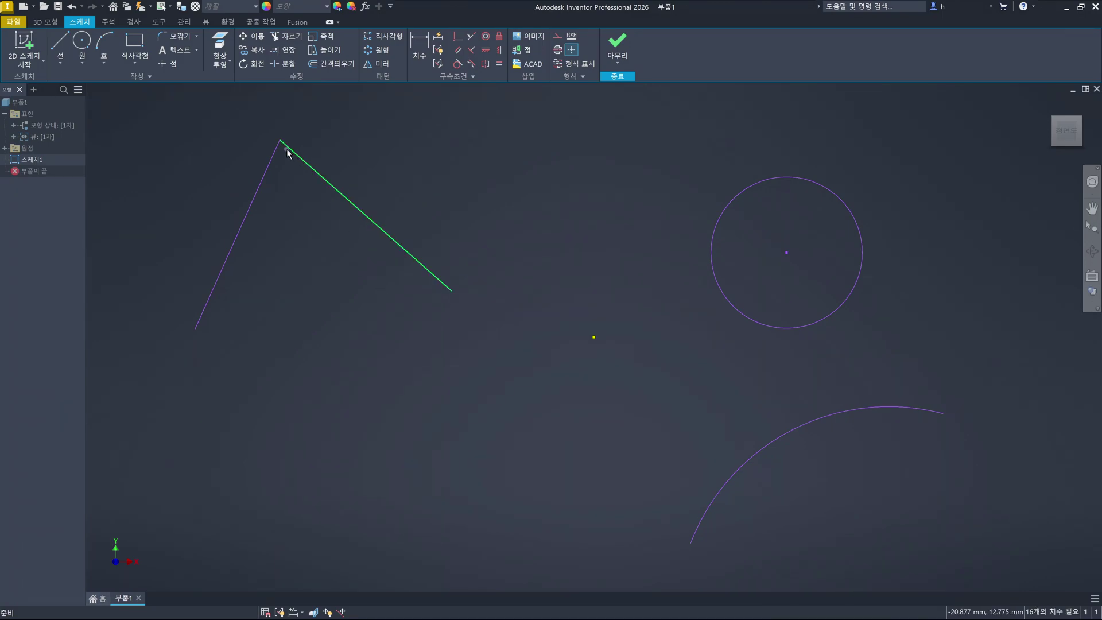
pyautogui.moveTo(281, 141); pyautogui.dragTo(216, 139)
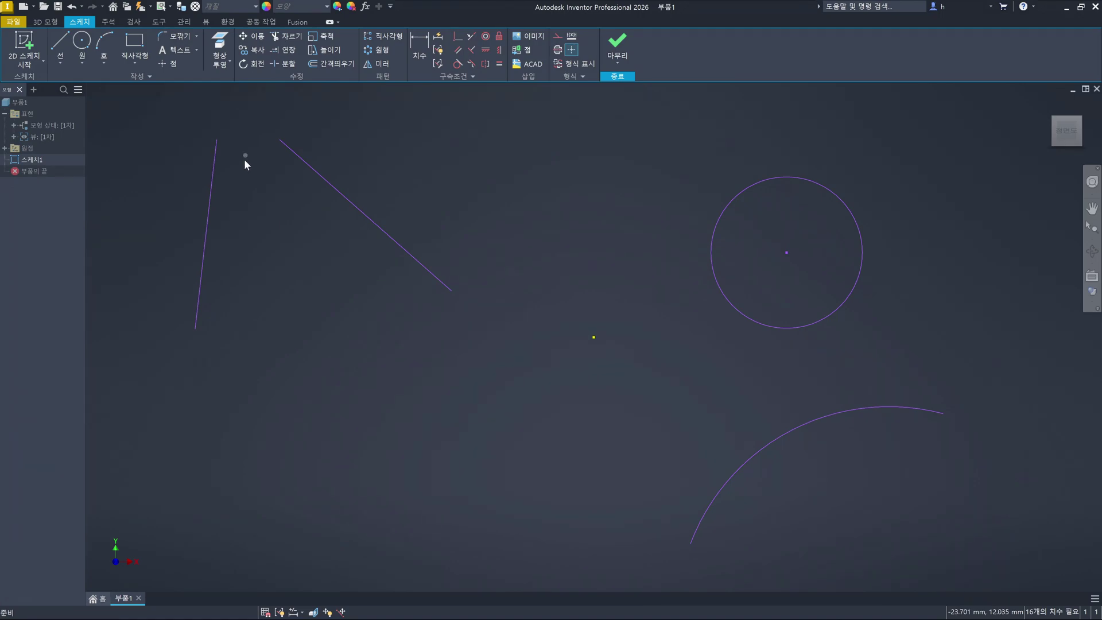
# Undo the endpoint separation and constraint deletion, hide the constraint symbols and move the joined corner down and to the left
pyautogui.hotkey('ctrl', 'z')
pyautogui.hotkey('ctrl', 'z')
pyautogui.hotkey('ctrl', 'z')
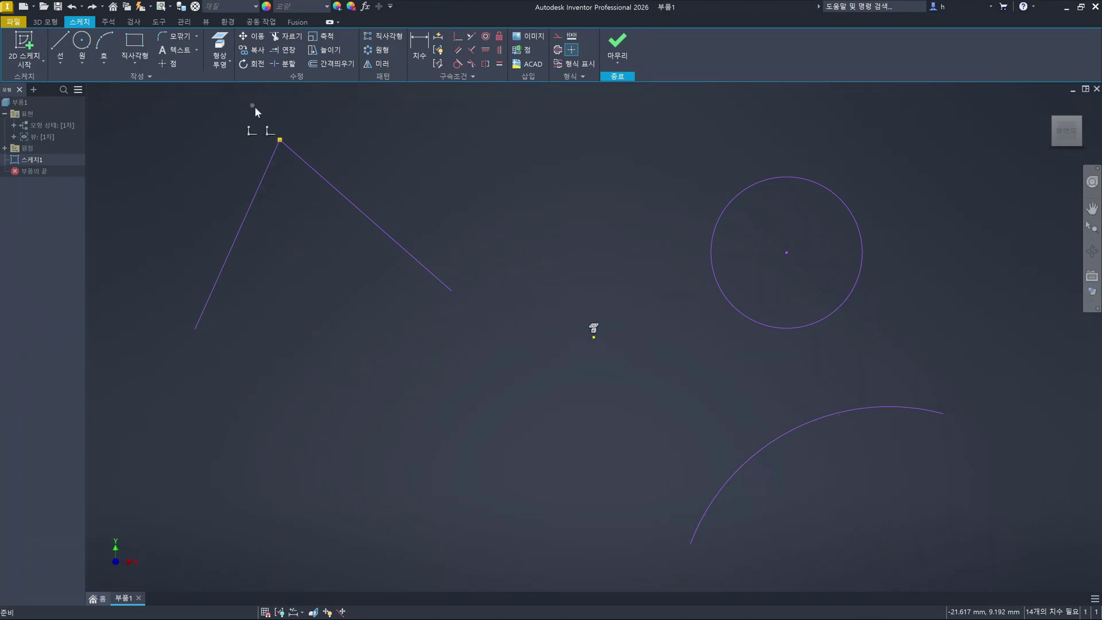
pyautogui.click(471, 226)
pyautogui.press('F9')
pyautogui.moveTo(279, 142); pyautogui.dragTo(229, 193)
pyautogui.click(310, 389)
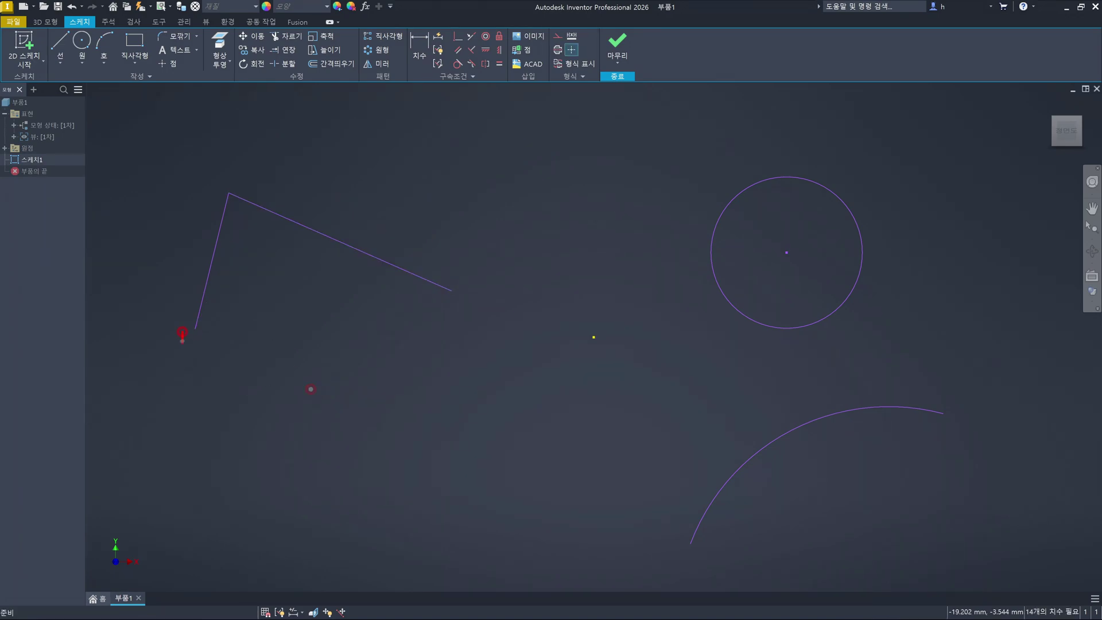
pyautogui.moveTo(183, 332); pyautogui.dragTo(182, 366)
pyautogui.moveTo(211, 163); pyautogui.dragTo(232, 182)
pyautogui.moveTo(469, 277)
pyautogui.mouseDown()
pyautogui.moveTo(479, 279)
pyautogui.moveTo(475, 312)
pyautogui.mouseUp()
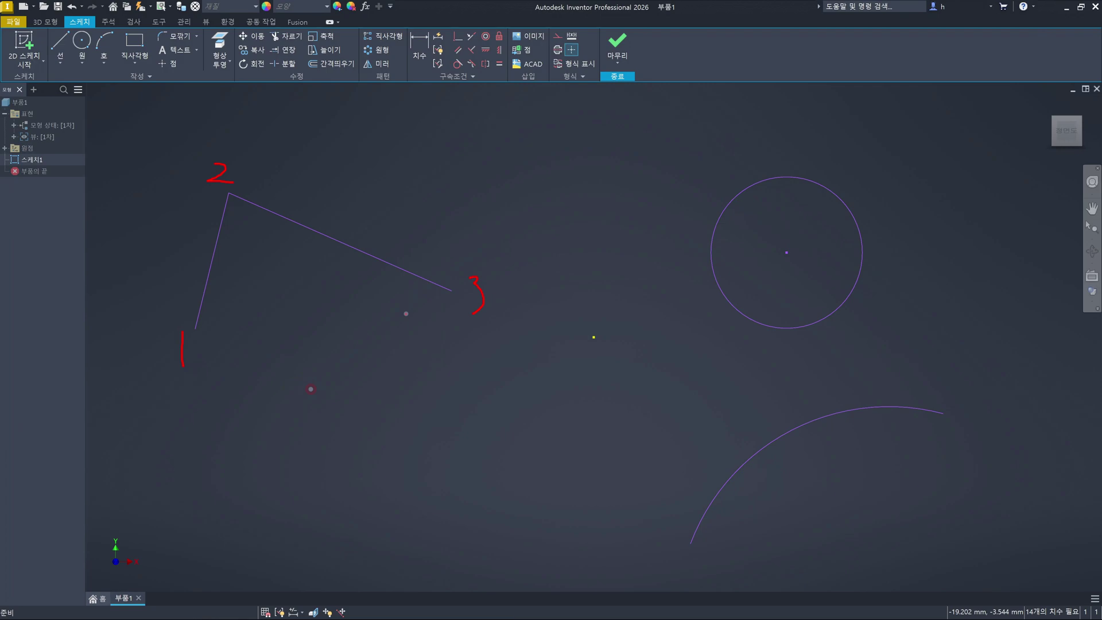
pyautogui.moveTo(249, 260); pyautogui.dragTo(302, 297)
pyautogui.moveTo(296, 260); pyautogui.dragTo(276, 303)
pyautogui.press('Escape')
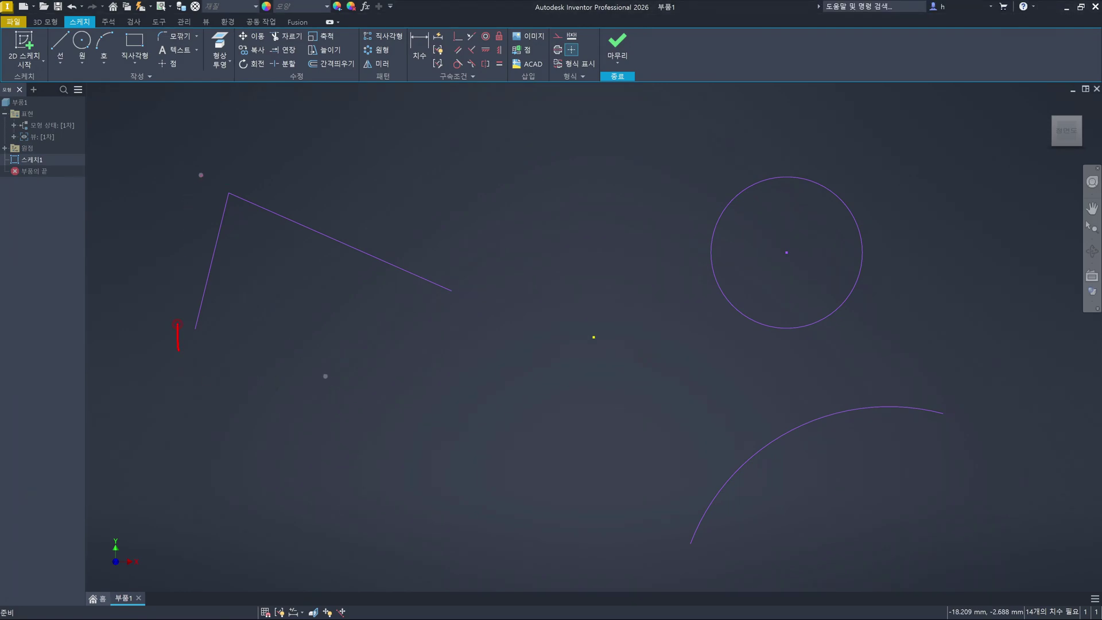
pyautogui.moveTo(201, 172); pyautogui.dragTo(214, 186)
pyautogui.moveTo(194, 239)
pyautogui.mouseDown()
pyautogui.moveTo(193, 259)
pyautogui.moveTo(213, 252)
pyautogui.moveTo(203, 239)
pyautogui.mouseUp()
pyautogui.moveTo(163, 320); pyautogui.dragTo(153, 353)
pyautogui.moveTo(162, 329); pyautogui.dragTo(169, 344)
pyautogui.moveTo(183, 168)
pyautogui.mouseDown()
pyautogui.moveTo(173, 191)
pyautogui.moveTo(190, 188)
pyautogui.mouseUp()
pyautogui.moveTo(244, 194); pyautogui.dragTo(237, 214)
pyautogui.moveTo(245, 151); pyautogui.dragTo(256, 181)
pyautogui.moveTo(240, 143); pyautogui.dragTo(249, 175)
pyautogui.moveTo(274, 137)
pyautogui.mouseDown()
pyautogui.moveTo(281, 169)
pyautogui.moveTo(259, 193)
pyautogui.mouseUp()
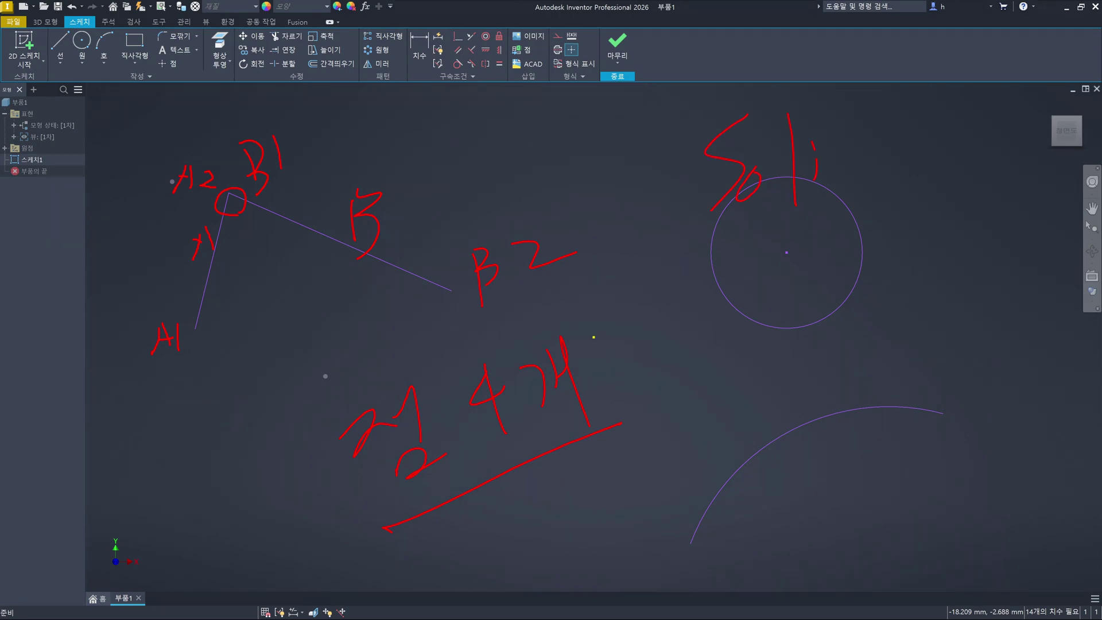
pyautogui.moveTo(857, 156); pyautogui.dragTo(860, 161)
pyautogui.moveTo(942, 156)
pyautogui.mouseDown()
pyautogui.moveTo(929, 154)
pyautogui.moveTo(1000, 148)
pyautogui.mouseUp()
pyautogui.moveTo(1009, 104); pyautogui.dragTo(1012, 170)
pyautogui.moveTo(1030, 143)
pyautogui.mouseDown()
pyautogui.moveTo(1049, 181)
pyautogui.moveTo(1028, 199)
pyautogui.mouseUp()
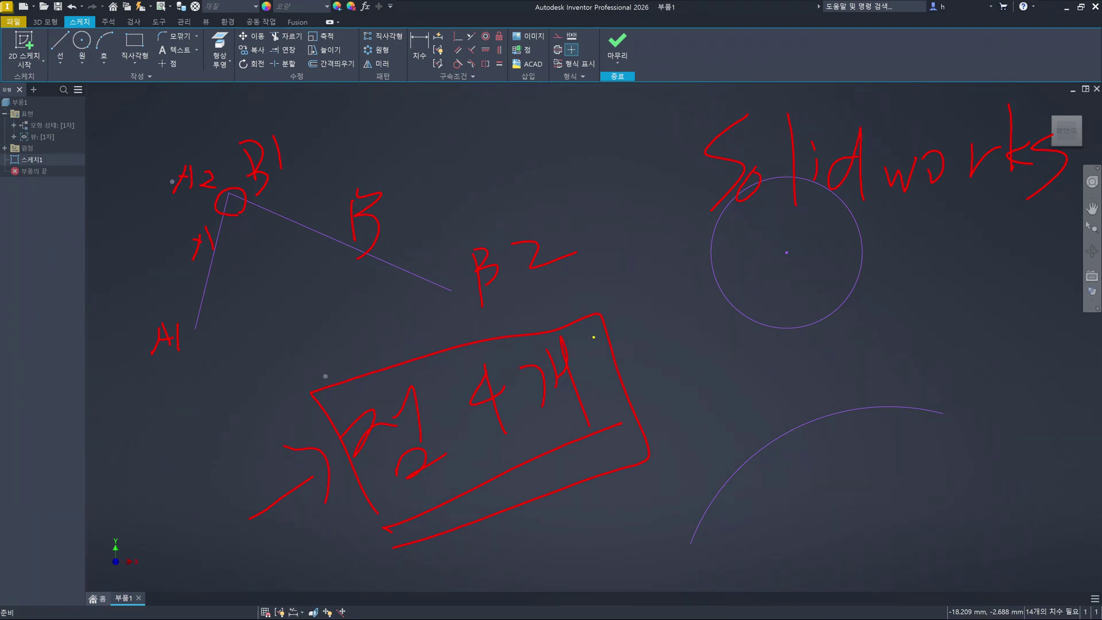
pyautogui.moveTo(448, 31); pyautogui.dragTo(452, 60)
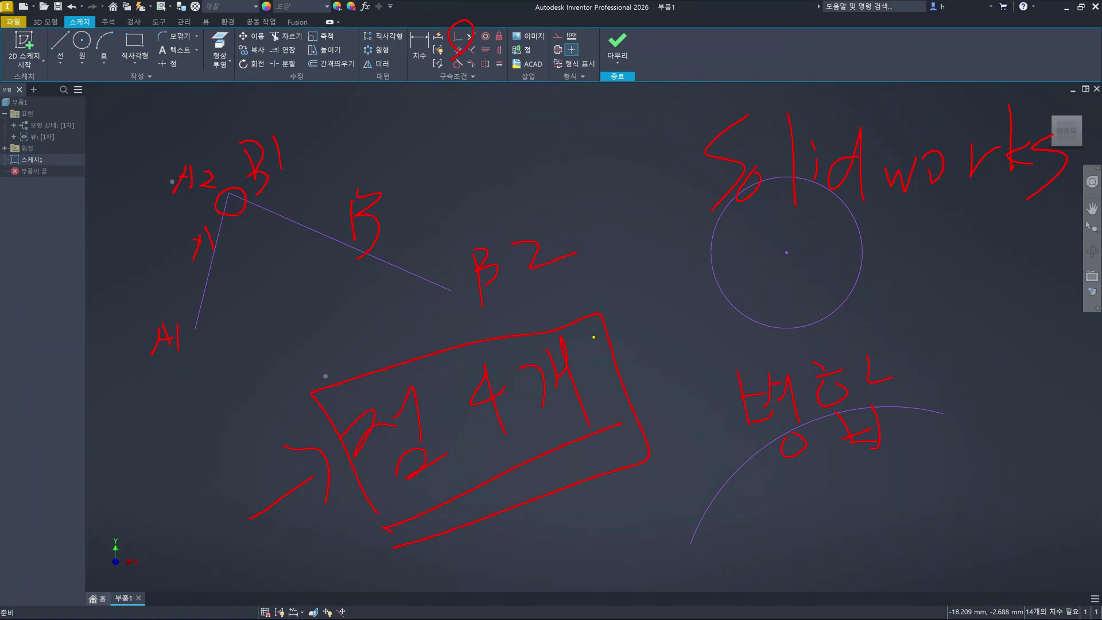
pyautogui.moveTo(222, 200); pyautogui.dragTo(219, 228)
pyautogui.moveTo(150, 188)
pyautogui.mouseDown()
pyautogui.moveTo(215, 212)
pyautogui.moveTo(315, 187)
pyautogui.mouseUp()
pyautogui.moveTo(244, 187); pyautogui.dragTo(217, 196)
pyautogui.moveTo(192, 85); pyautogui.dragTo(210, 124)
pyautogui.moveTo(265, 85); pyautogui.dragTo(274, 109)
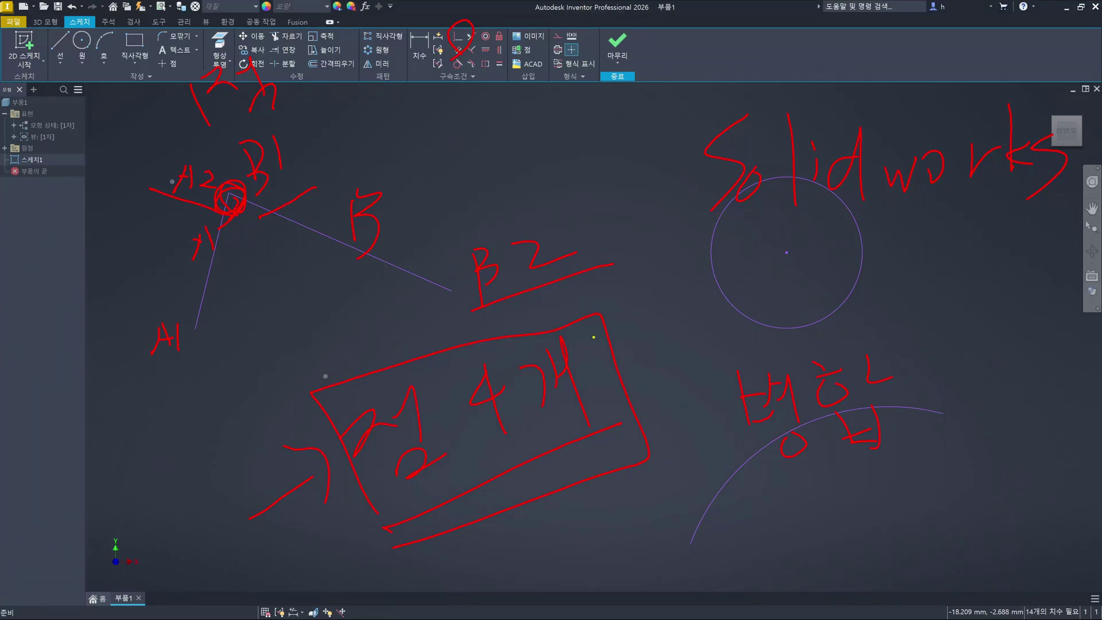
pyautogui.moveTo(192, 173); pyautogui.dragTo(205, 182)
pyautogui.moveTo(215, 189); pyautogui.dragTo(213, 206)
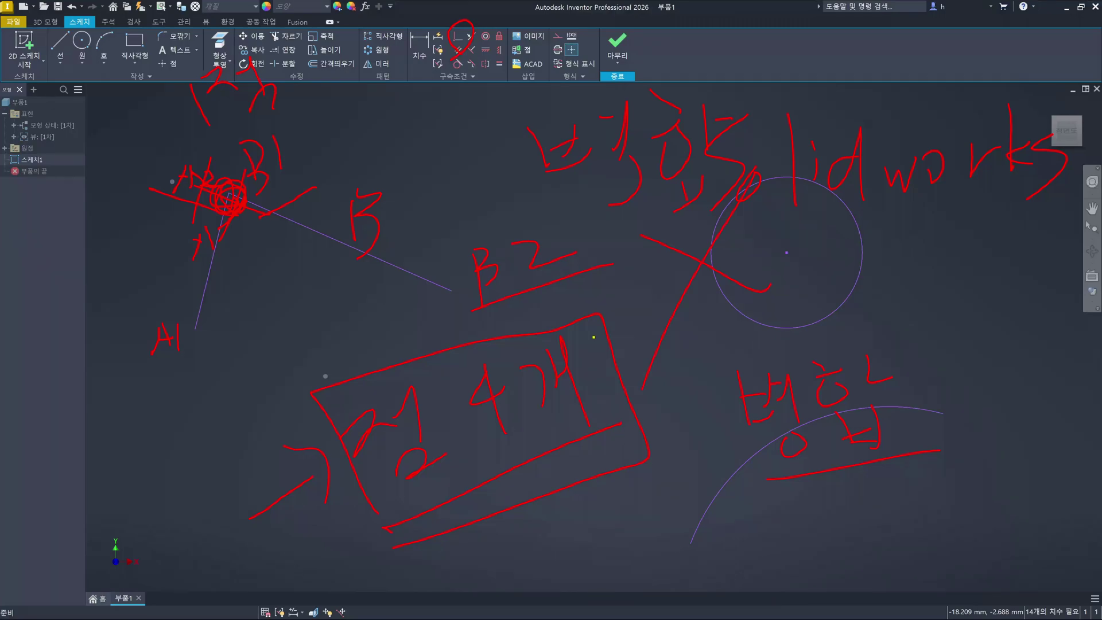
pyautogui.moveTo(717, 234); pyautogui.dragTo(1097, 184)
pyautogui.moveTo(238, 180); pyautogui.dragTo(234, 216)
pyautogui.moveTo(957, 251); pyautogui.dragTo(959, 250)
pyautogui.moveTo(981, 232); pyautogui.dragTo(983, 325)
pyautogui.moveTo(1001, 243)
pyautogui.mouseDown()
pyautogui.moveTo(1009, 263)
pyautogui.moveTo(1052, 217)
pyautogui.moveTo(1050, 327)
pyautogui.mouseUp()
pyautogui.moveTo(1073, 216)
pyautogui.mouseDown()
pyautogui.moveTo(1071, 308)
pyautogui.moveTo(1097, 309)
pyautogui.mouseUp()
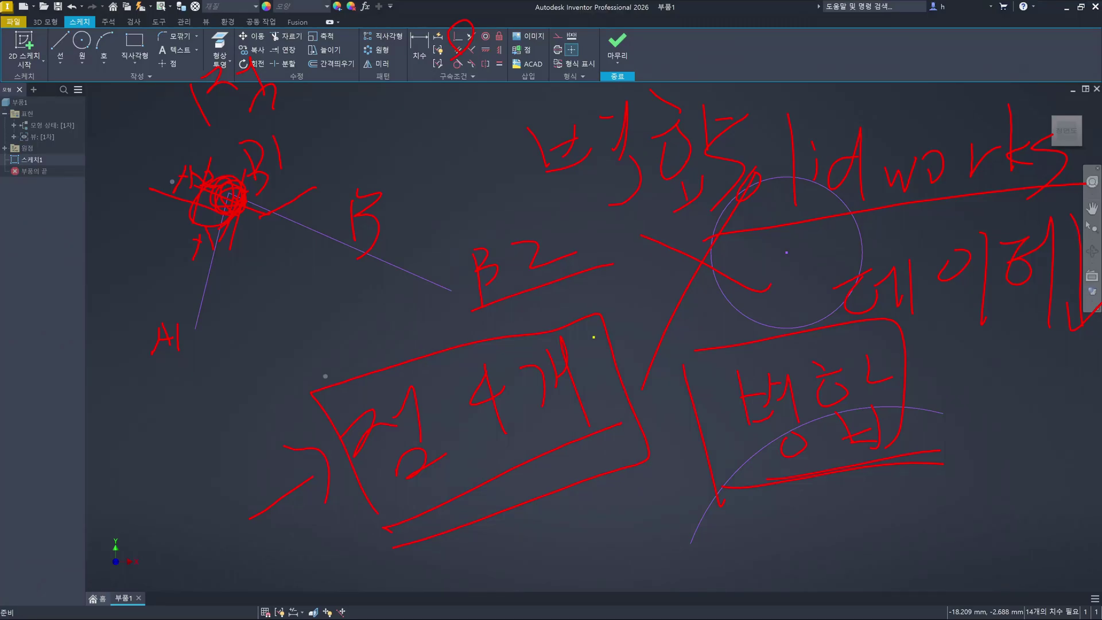
pyautogui.press('Escape')
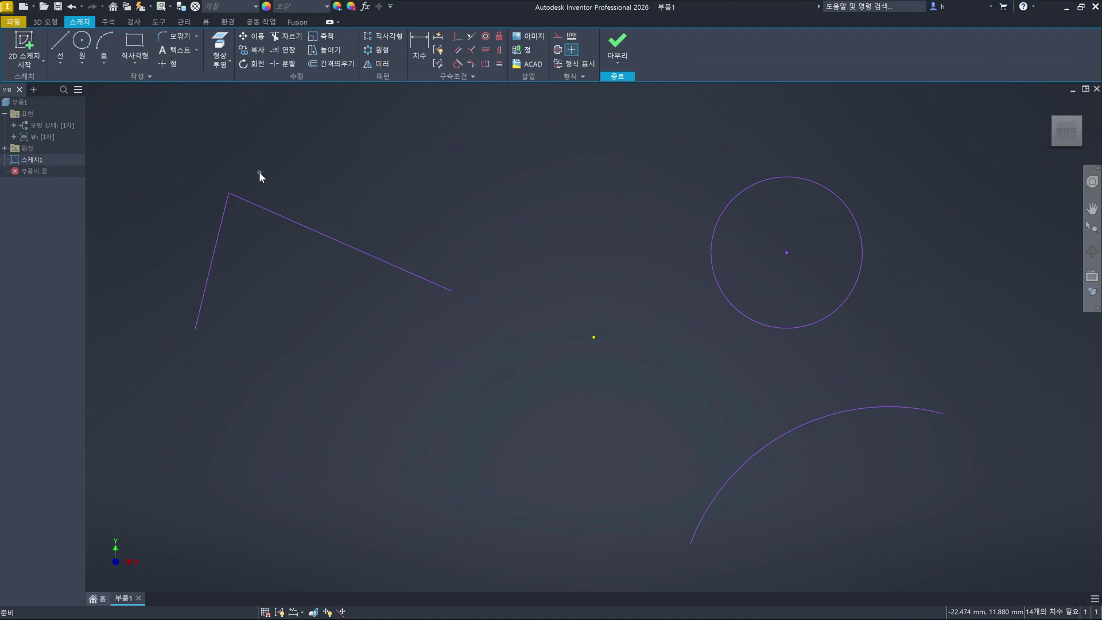
# Move the shared corner once more, and undo the corner moves and the coincident constraint until the two lines are separate
pyautogui.moveTo(230, 191); pyautogui.dragTo(291, 163)
pyautogui.hotkey('ctrl', 'z')
pyautogui.hotkey('ctrl', 'z')
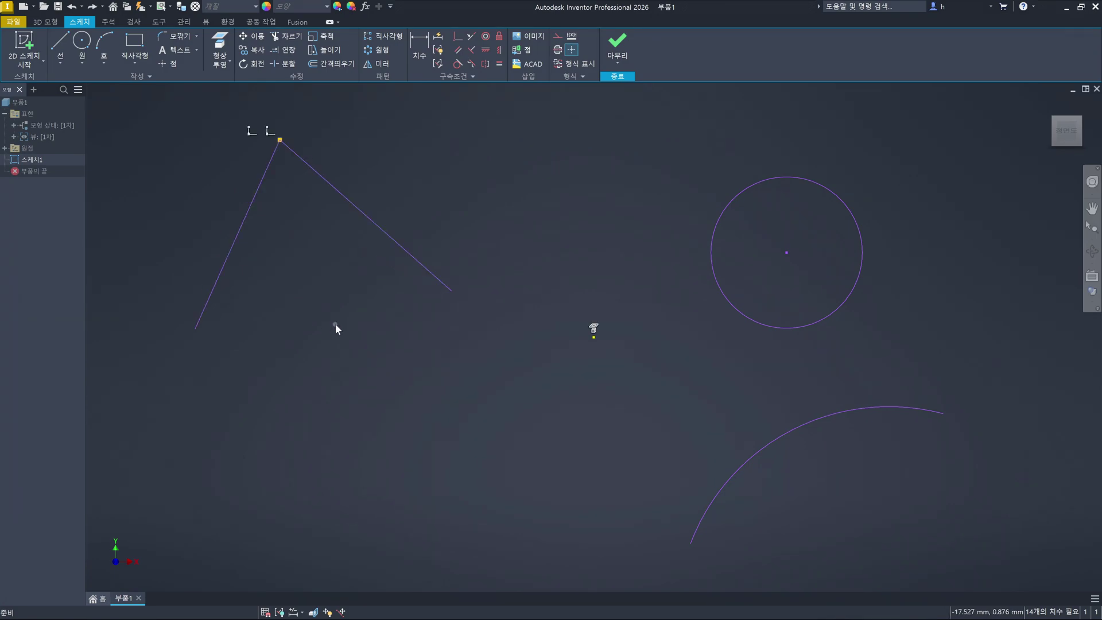
pyautogui.hotkey('ctrl', 'z')
pyautogui.hotkey('ctrl', 'z')
pyautogui.click(349, 314)
# Apply a coincident constraint between the upper endpoint of the falling line and the rising line itself
pyautogui.click(458, 38)
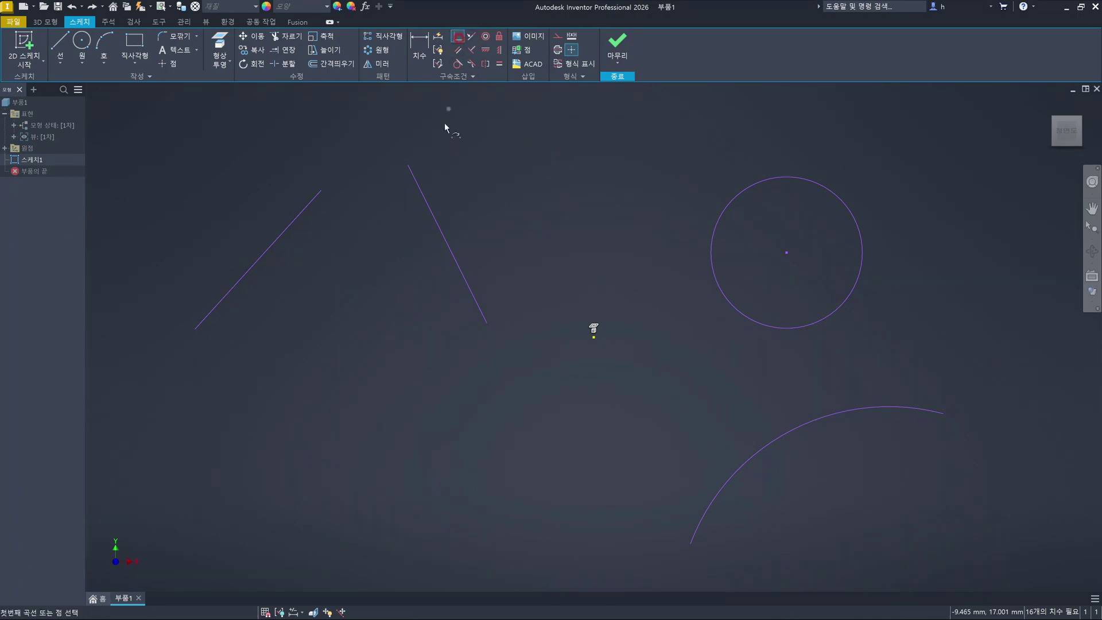
pyautogui.click(408, 163)
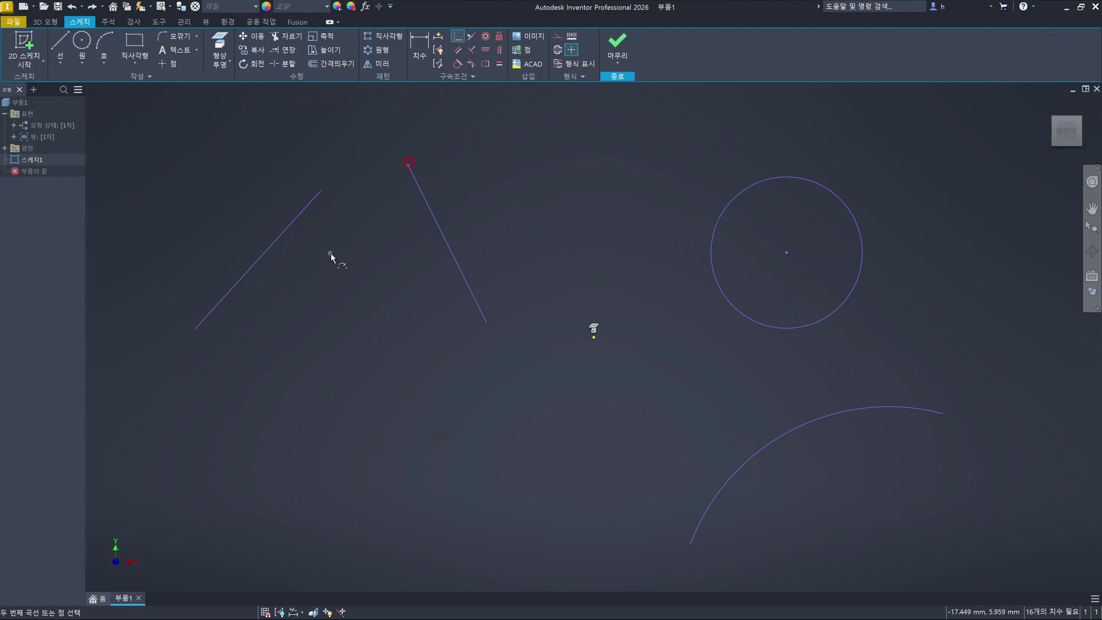
pyautogui.click(300, 217)
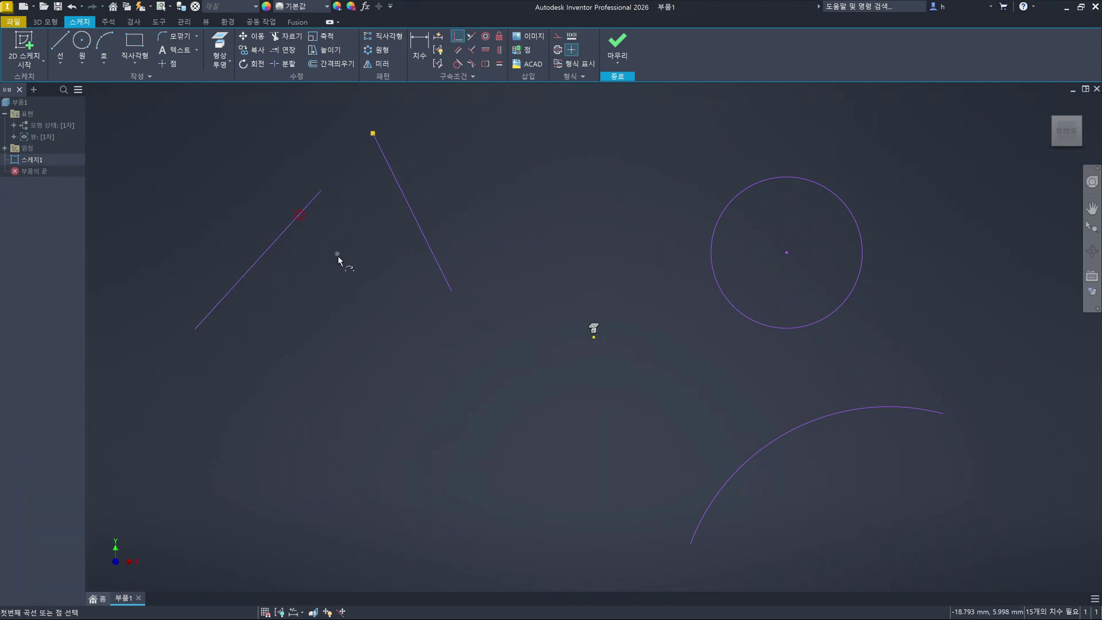
pyautogui.press('Escape')
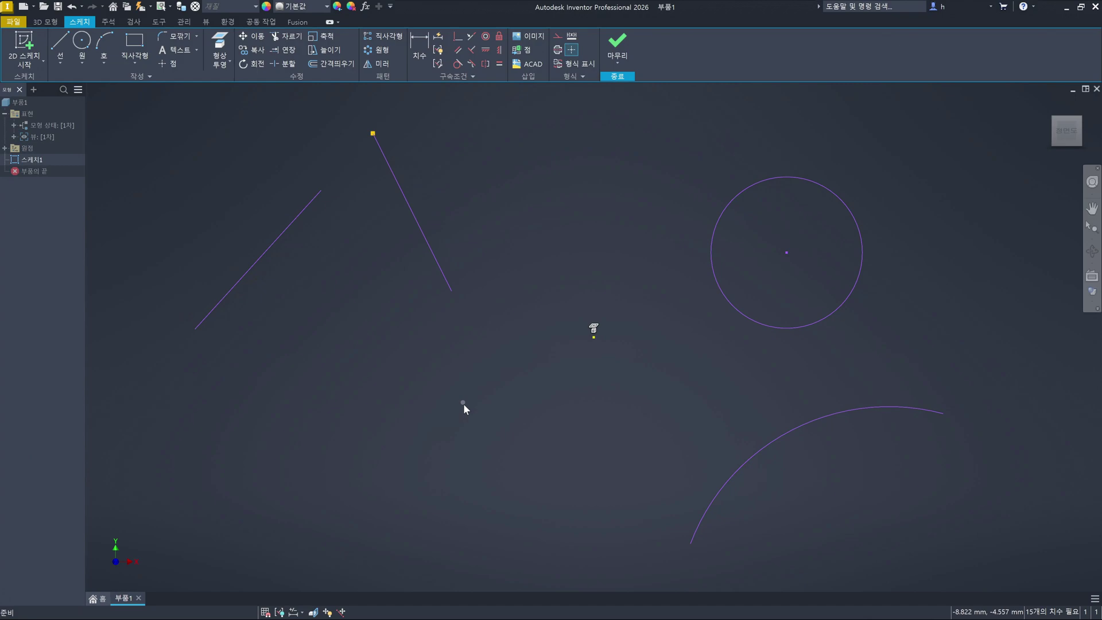
pyautogui.click(379, 301)
pyautogui.click(450, 150)
pyautogui.click(472, 182)
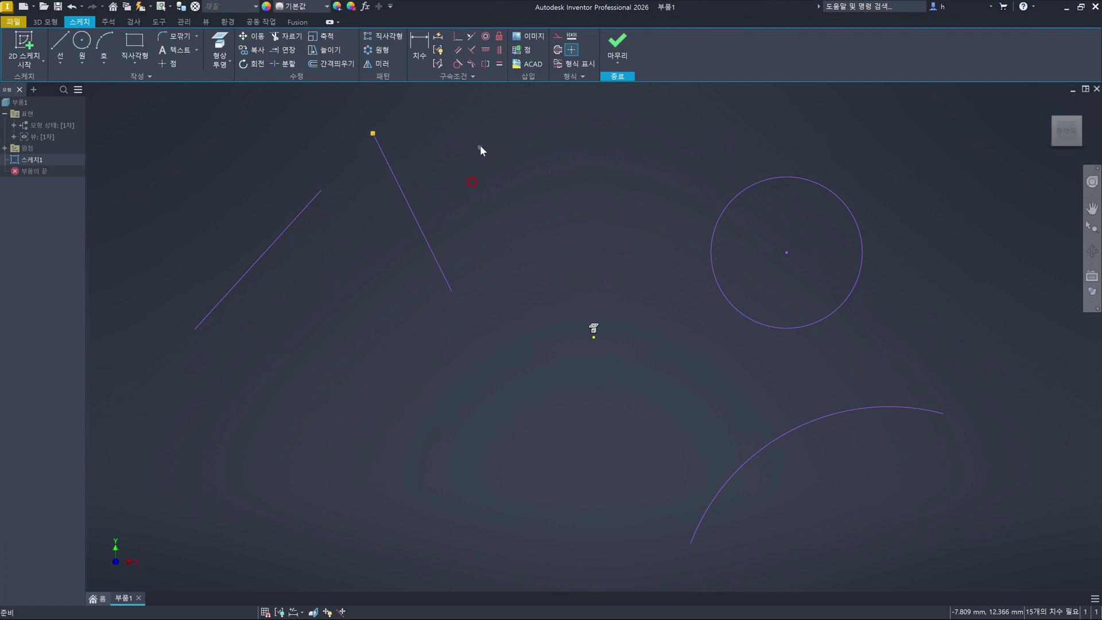
# Fix the upper endpoint of the rising line and move its lower endpoint outward to the left
pyautogui.click(499, 38)
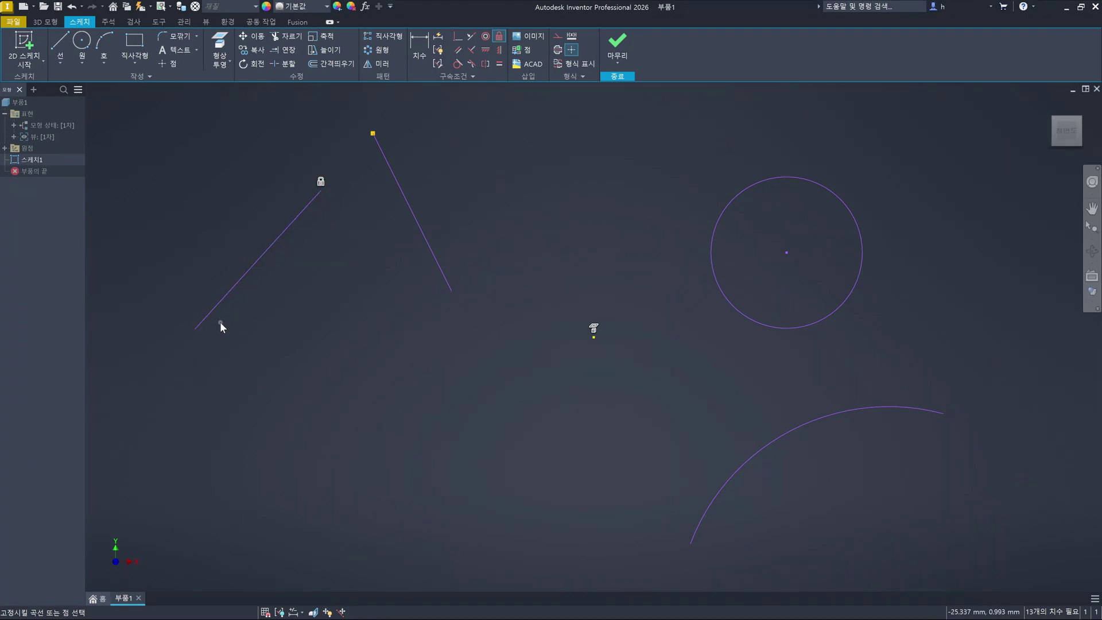
pyautogui.press('Escape')
pyautogui.moveTo(201, 327); pyautogui.dragTo(170, 334)
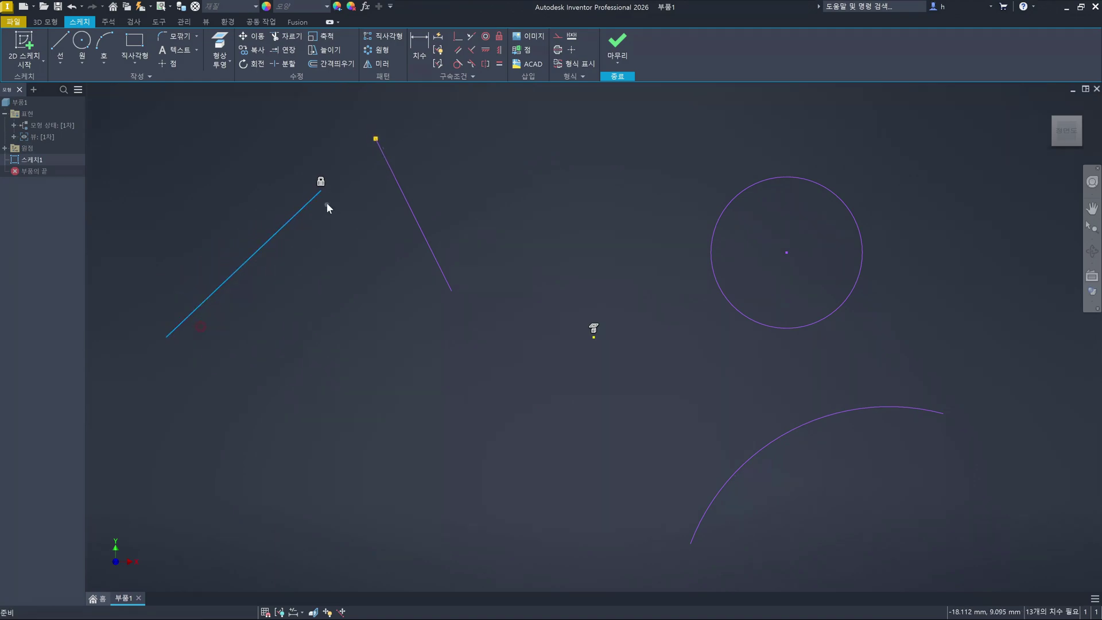
pyautogui.click(327, 225)
pyautogui.click(477, 136)
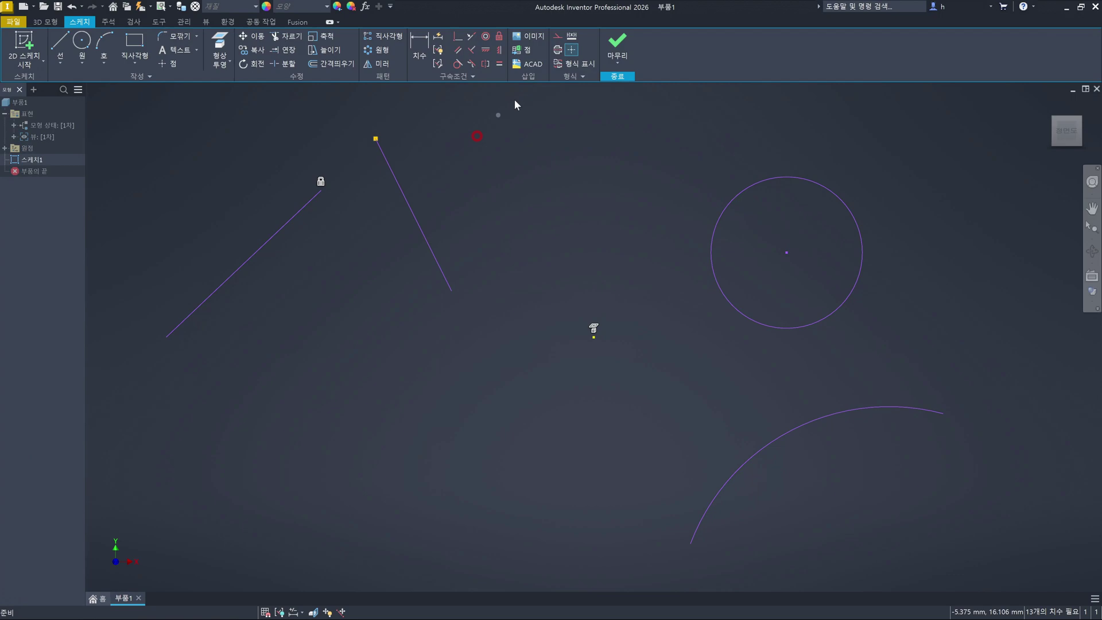
# Apply a Fix constraint to the lower endpoint of the rising line
pyautogui.click(500, 38)
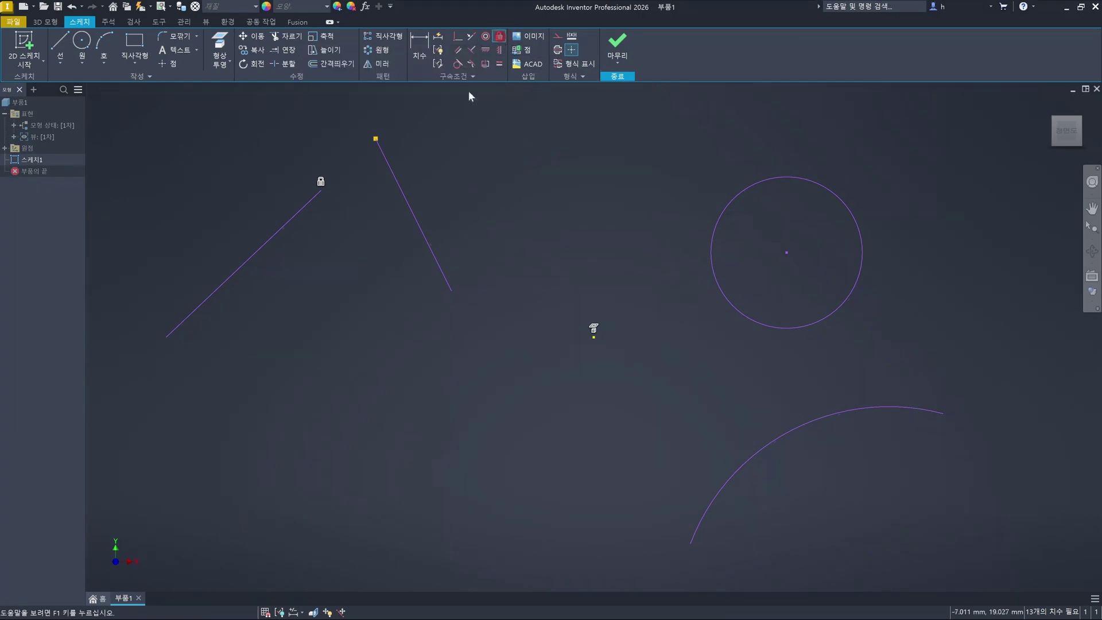
pyautogui.click(166, 338)
pyautogui.press('Escape')
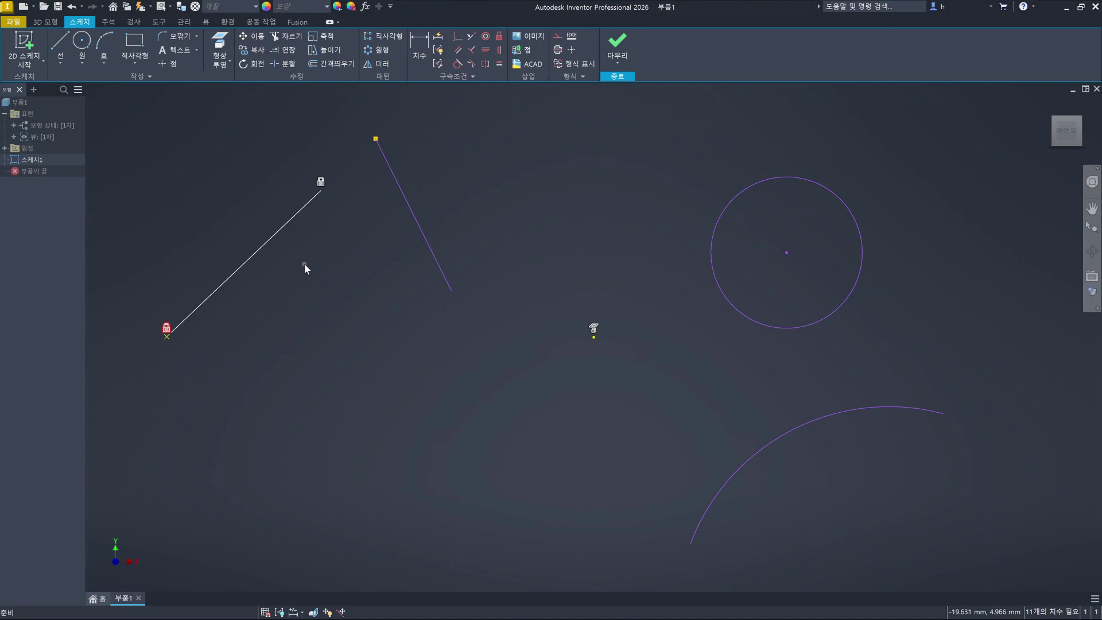
# Undo both endpoint Fix constraints and the lower endpoint move on the rising line
pyautogui.hotkey('ctrl', 'z')
pyautogui.hotkey('ctrl', 'z')
pyautogui.hotkey('ctrl', 'z')
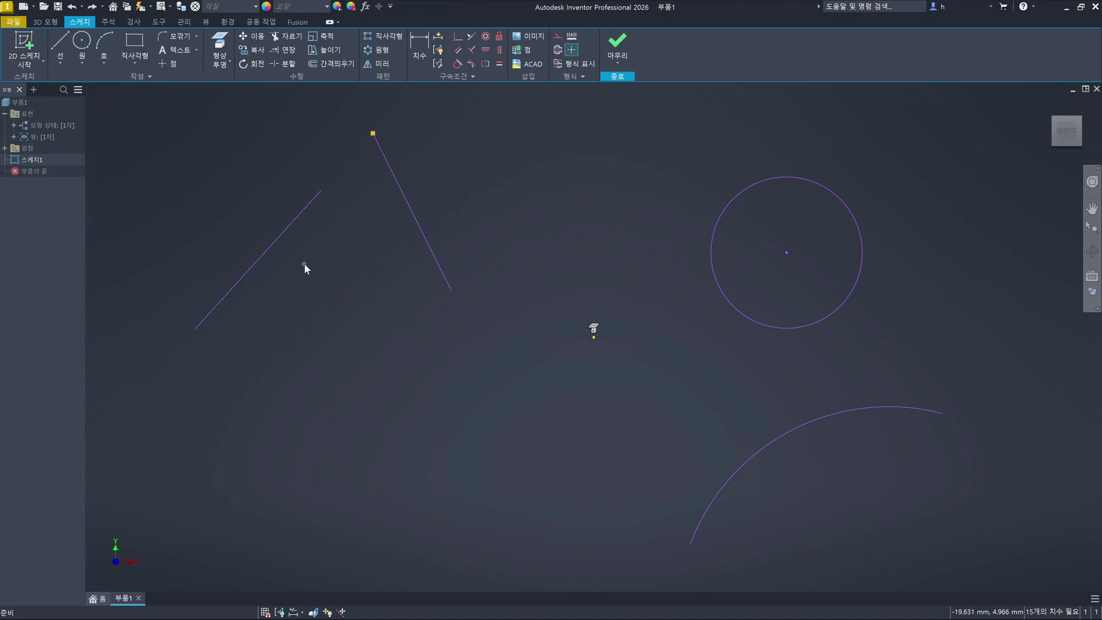
pyautogui.click(493, 164)
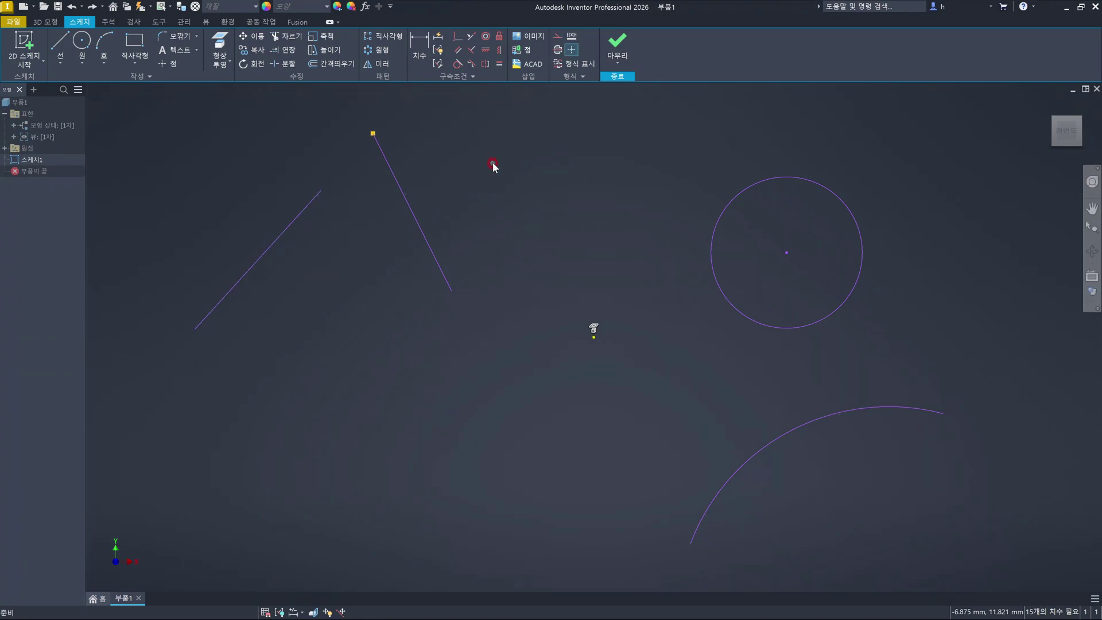
# Apply a Fix constraint to the rising line itself and move its two endpoints to test how its length can change
pyautogui.click(500, 38)
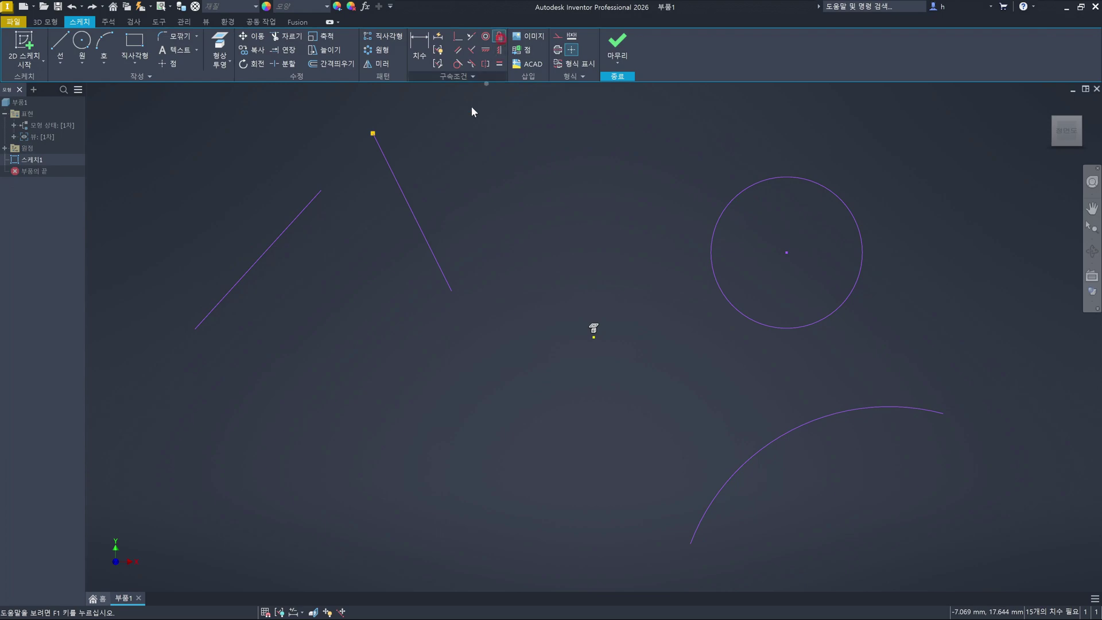
pyautogui.click(267, 247)
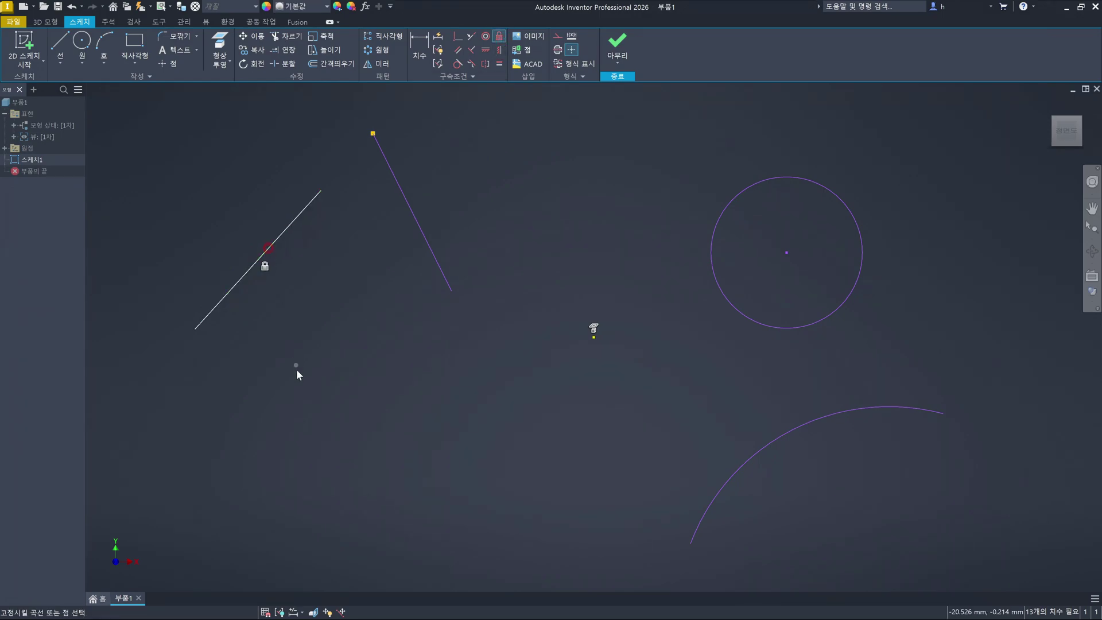
pyautogui.press('Escape')
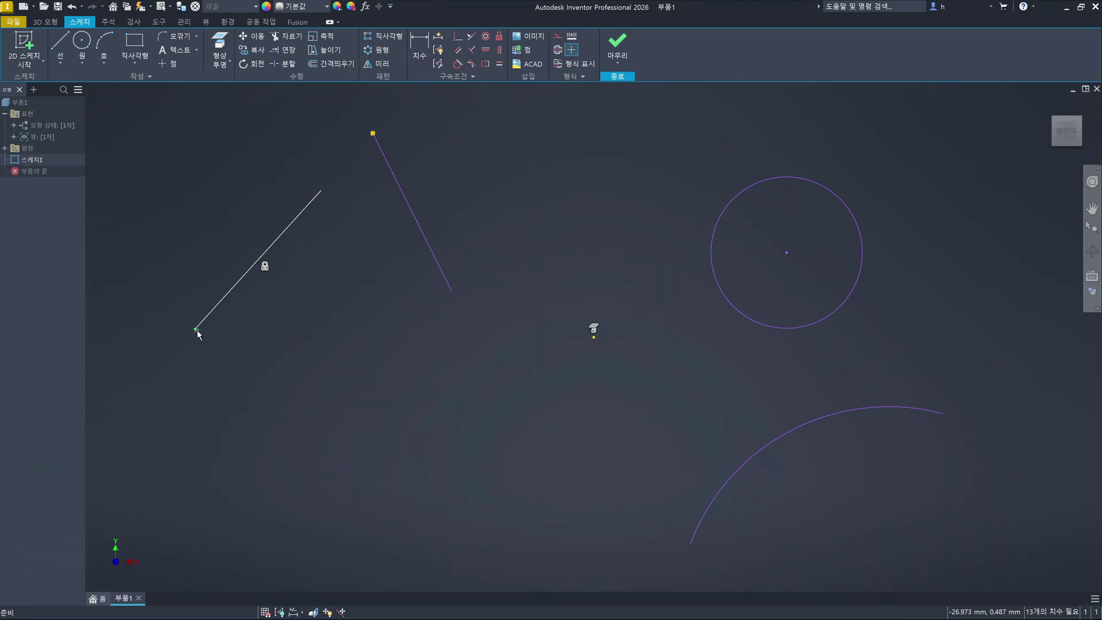
pyautogui.moveTo(197, 329); pyautogui.dragTo(308, 302)
pyautogui.moveTo(322, 190); pyautogui.dragTo(337, 219)
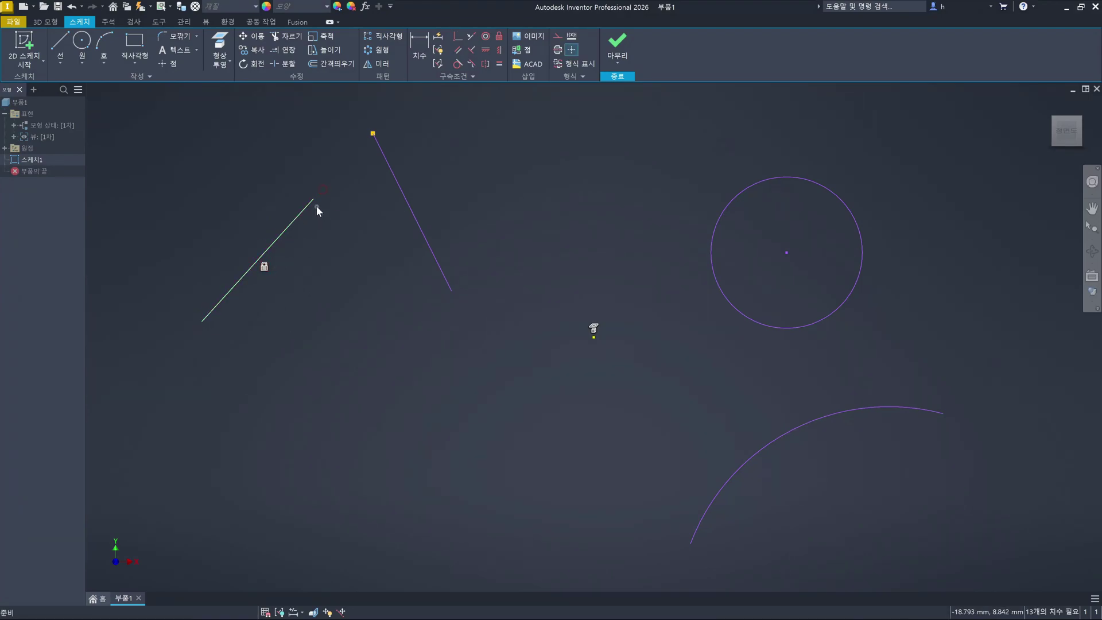
# Try to move the fixed rising line sideways, and undo the endpoint moves and its Fix constraint
pyautogui.hotkey('ctrl', 'z')
pyautogui.moveTo(271, 246); pyautogui.dragTo(379, 241)
pyautogui.hotkey('ctrl', 'z')
pyautogui.hotkey('ctrl', 'z')
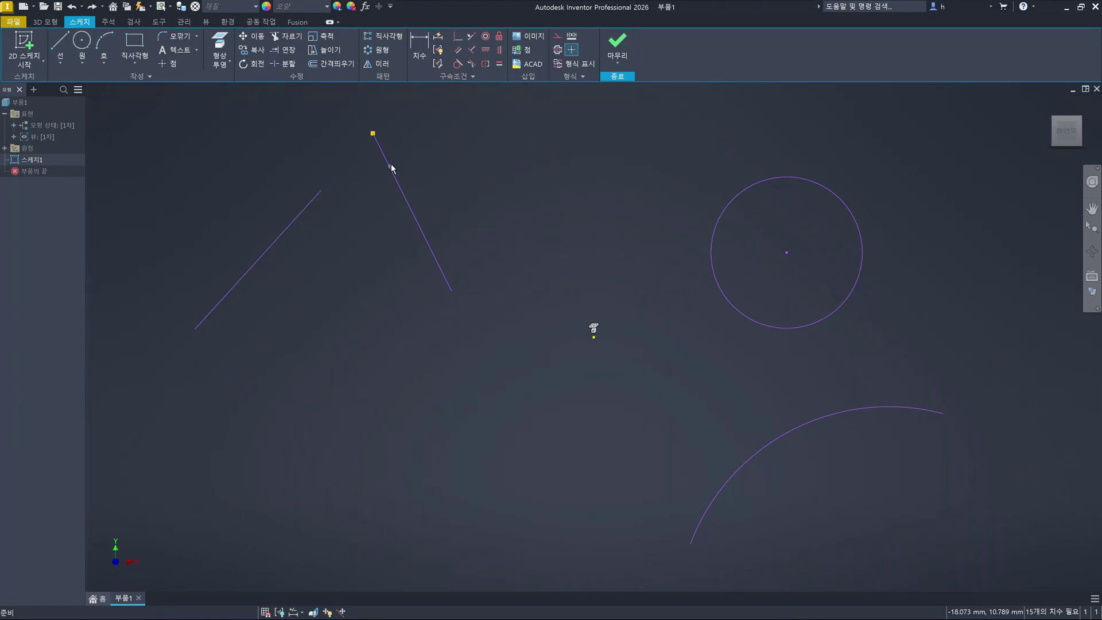
# Apply Fix constraints to the upper and lower endpoints of the rising line
pyautogui.click(500, 37)
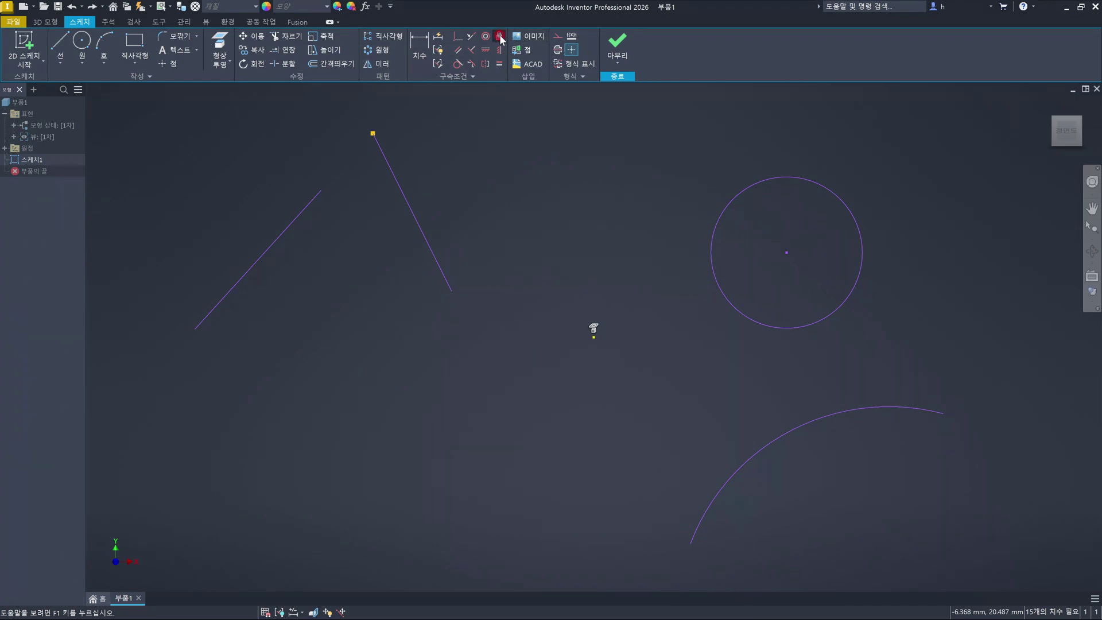
pyautogui.click(320, 193)
pyautogui.click(195, 331)
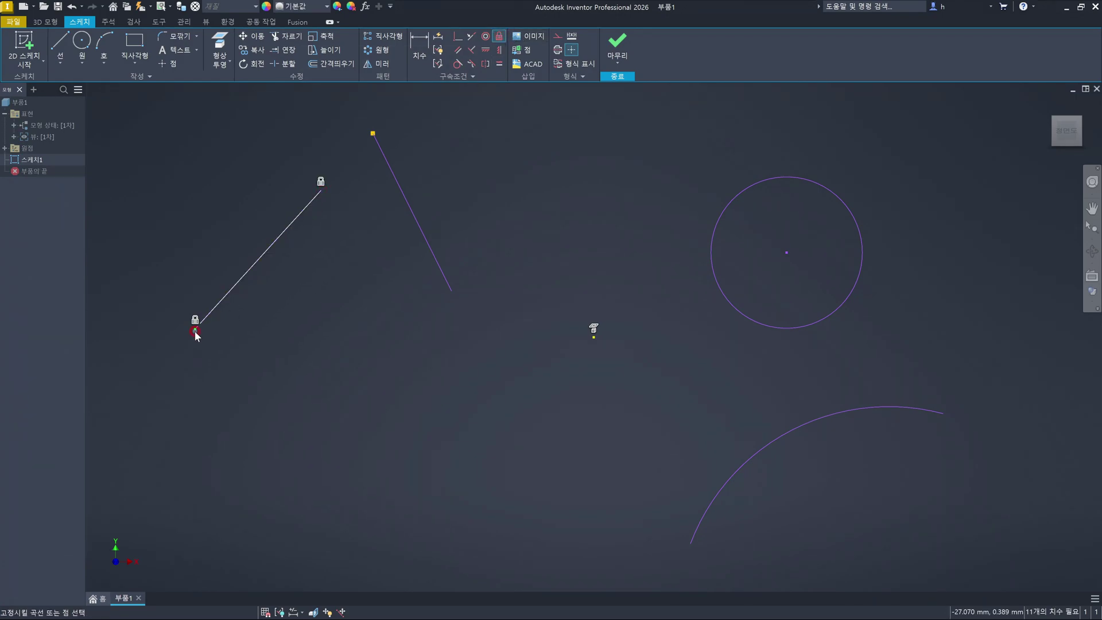
pyautogui.press('Escape')
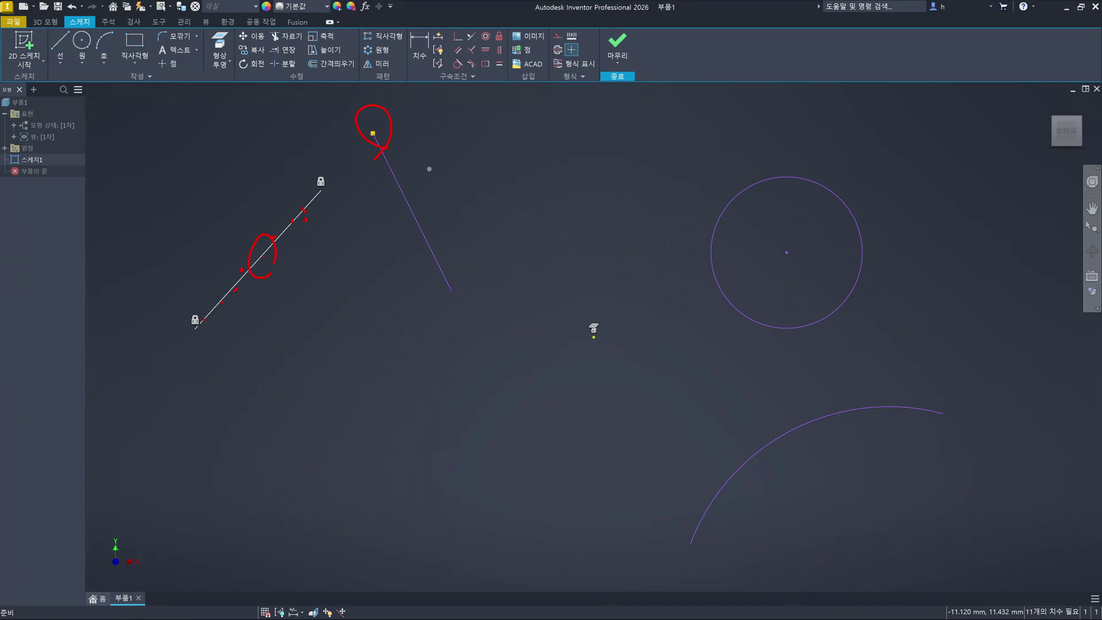
# Move the falling line's upper endpoint along the fixed rising line and back out onto its extension to test the coincidence
pyautogui.moveTo(108, 423); pyautogui.dragTo(425, 76)
pyautogui.press('Escape')
pyautogui.moveTo(372, 136); pyautogui.dragTo(278, 240)
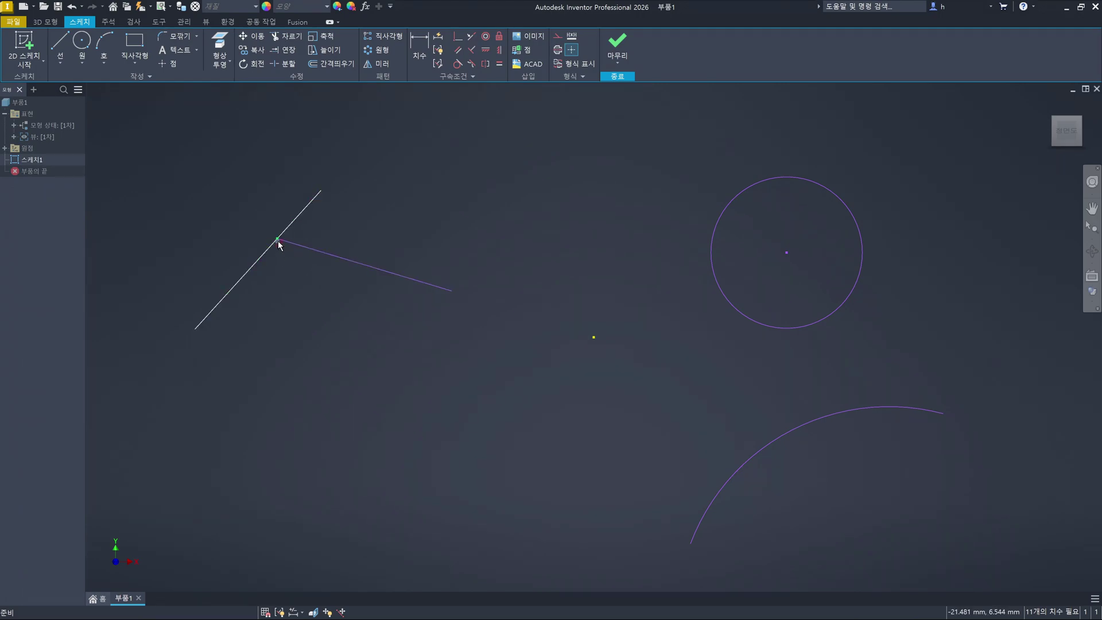
pyautogui.moveTo(279, 245); pyautogui.dragTo(364, 156)
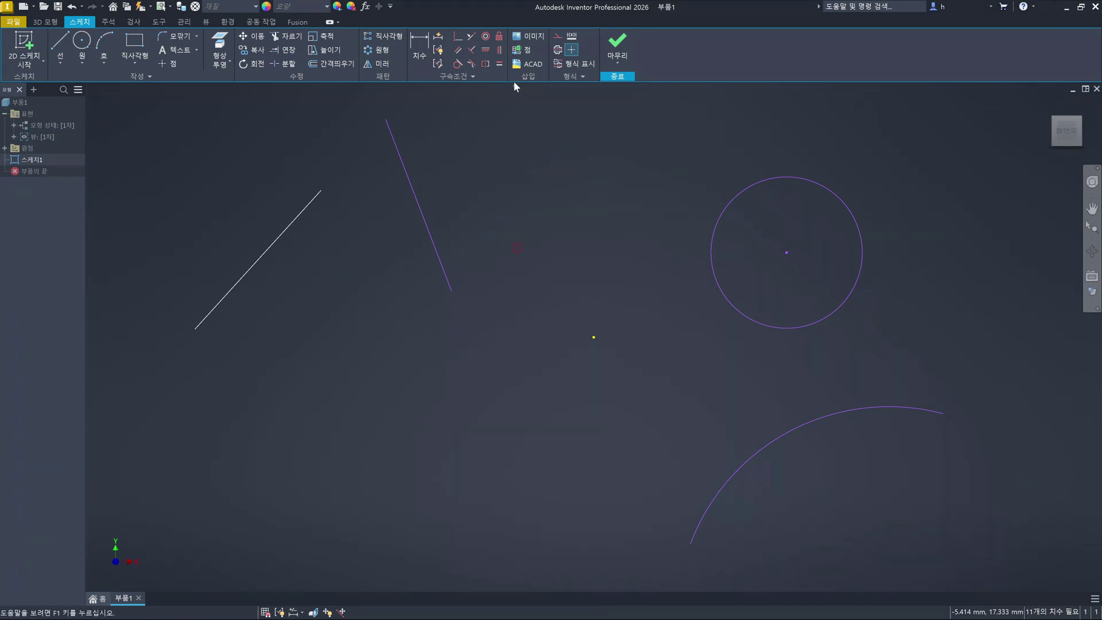
# Apply a Coincident constraint between the falling line's lower endpoint and the circle's edge
pyautogui.click(458, 38)
pyautogui.click(452, 291)
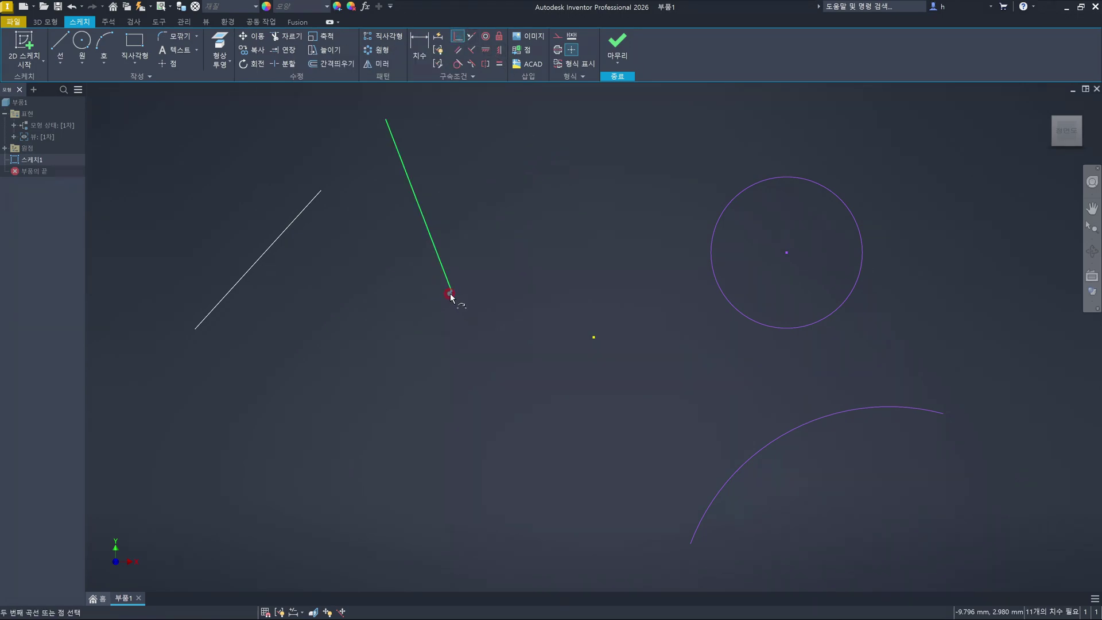
pyautogui.click(719, 223)
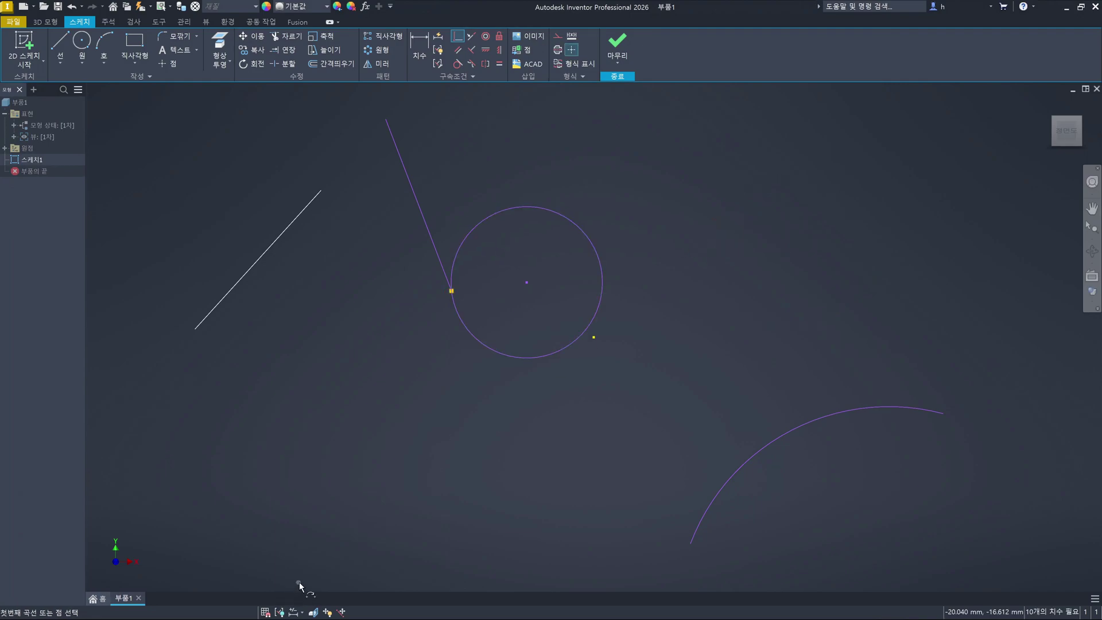
pyautogui.press('Escape')
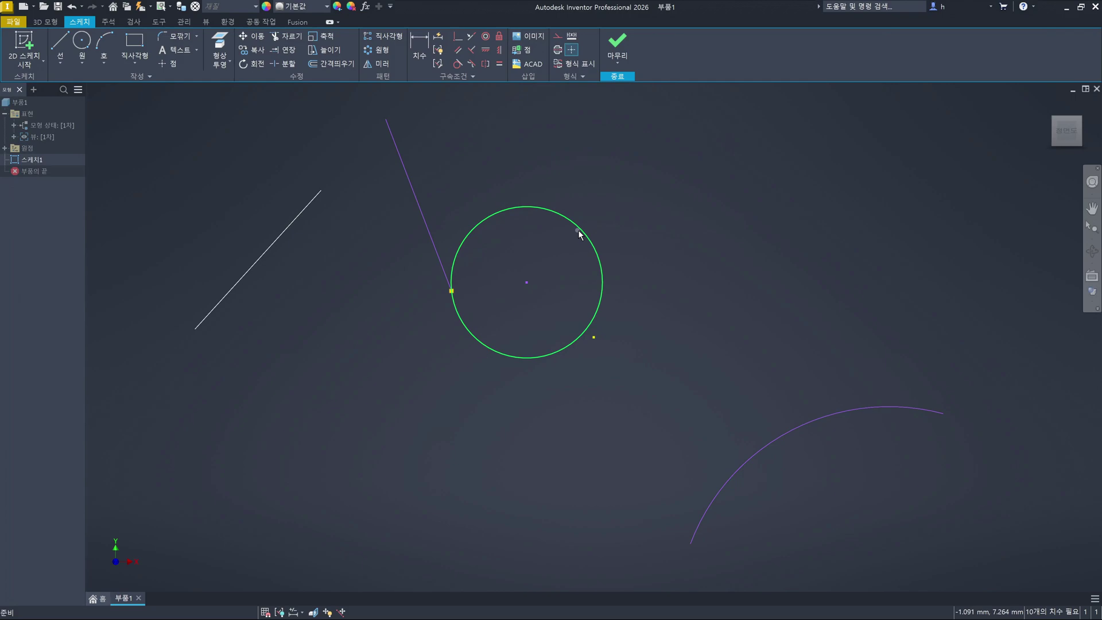
# Resize the circle and move the line's lower endpoint along it to test the point-to-circle coincidence
pyautogui.click(578, 230)
pyautogui.moveTo(579, 230); pyautogui.dragTo(509, 291)
pyautogui.click(516, 304)
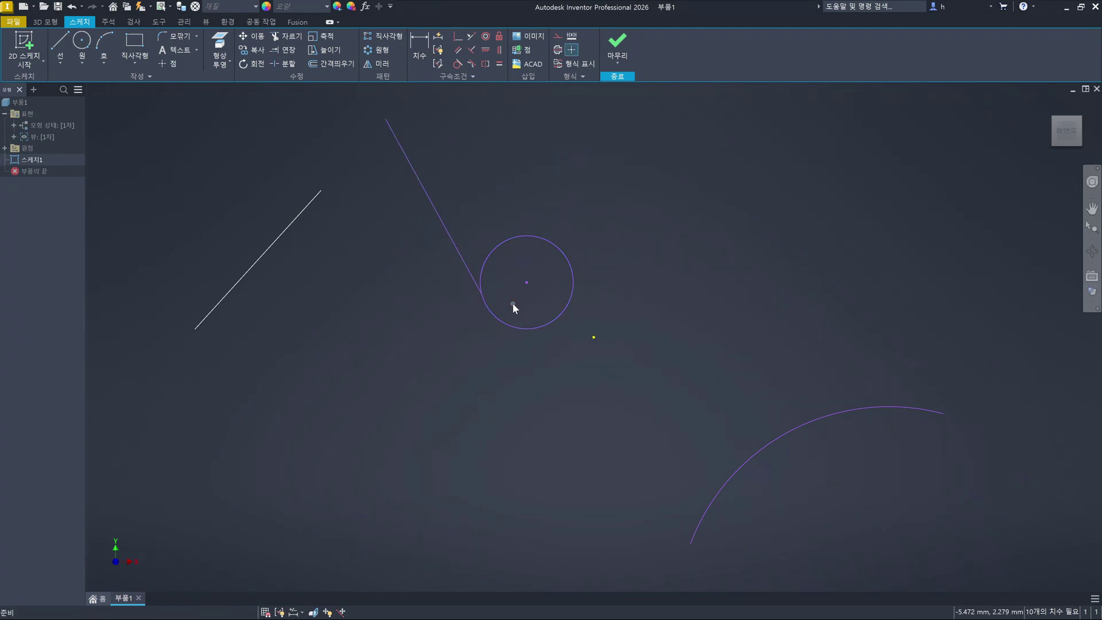
pyautogui.moveTo(481, 295); pyautogui.dragTo(512, 221)
# Dimension the circle's diameter as 10 mm and move the line's endpoint around to the circle's lower side
pyautogui.click(425, 51)
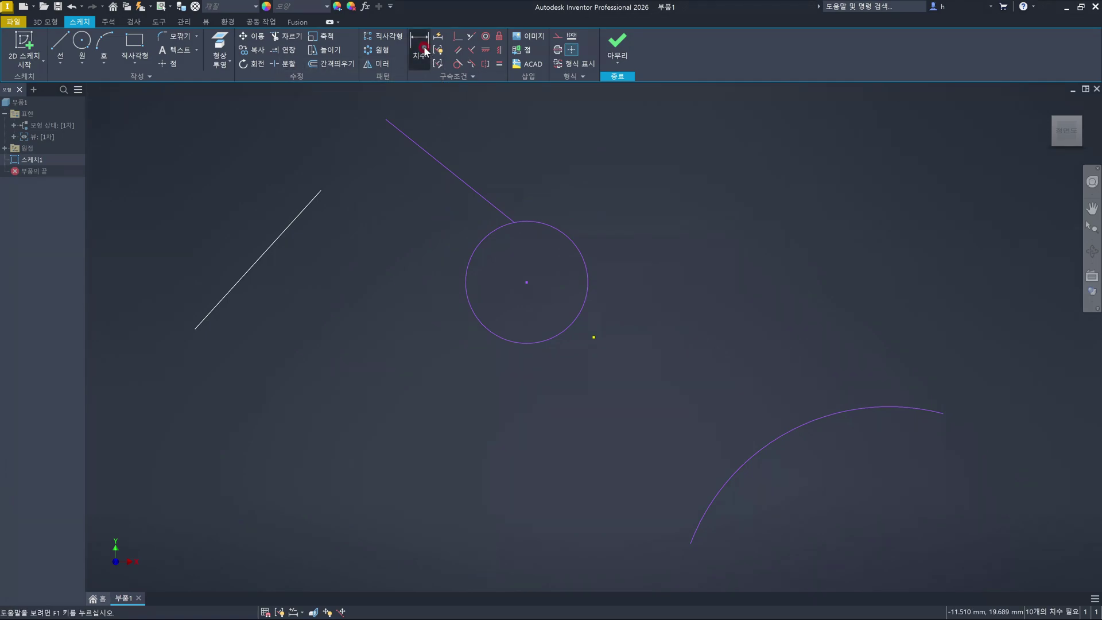
pyautogui.click(575, 244)
pyautogui.click(605, 219)
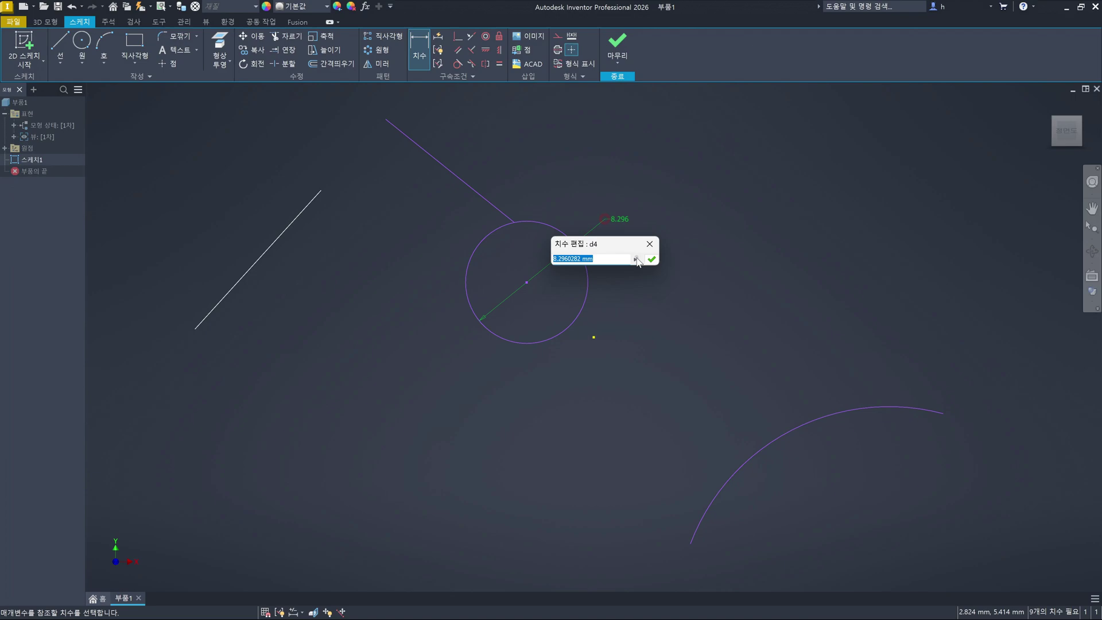
pyautogui.write('10')
pyautogui.press('Return')
pyautogui.press('Escape')
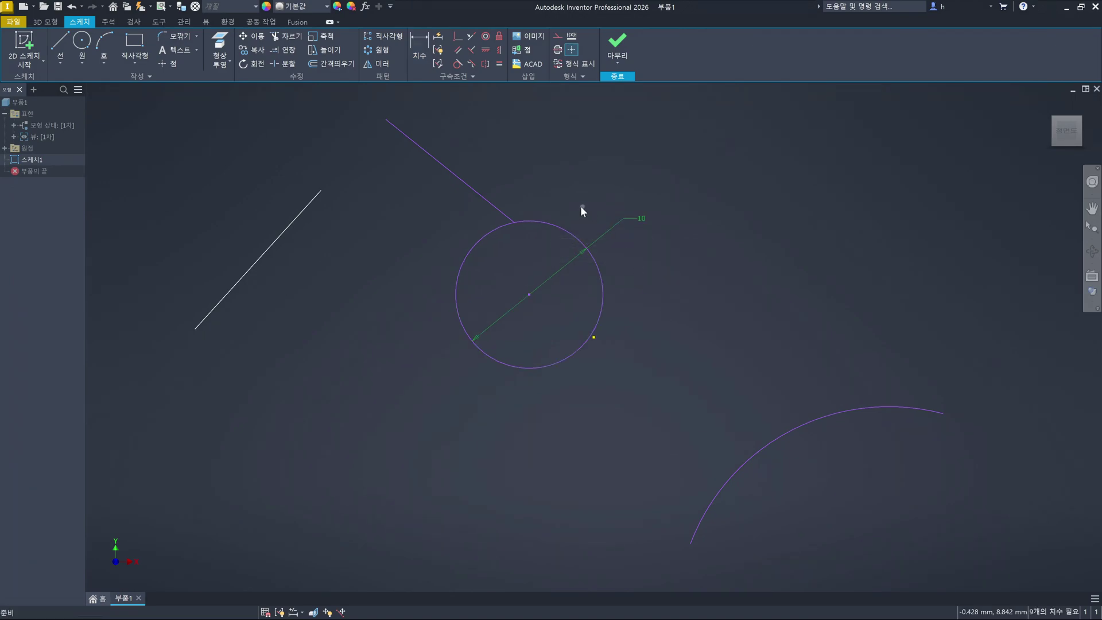
pyautogui.moveTo(516, 221); pyautogui.dragTo(560, 357)
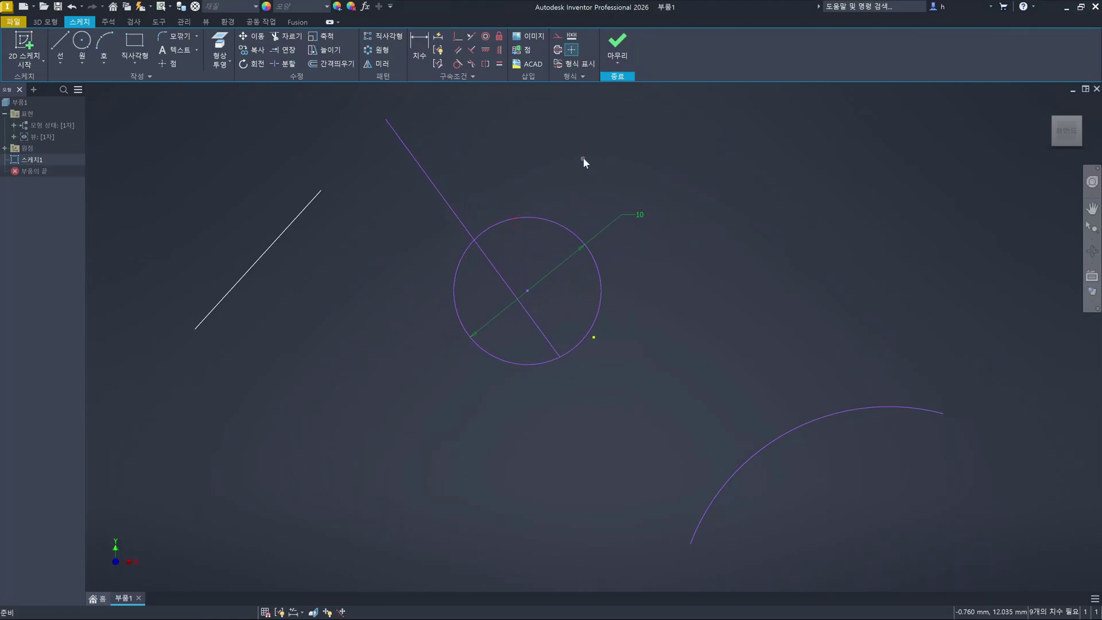
# Apply a Fix constraint to the circle's centre and move the line's endpoint along the circle to test it
pyautogui.click(499, 36)
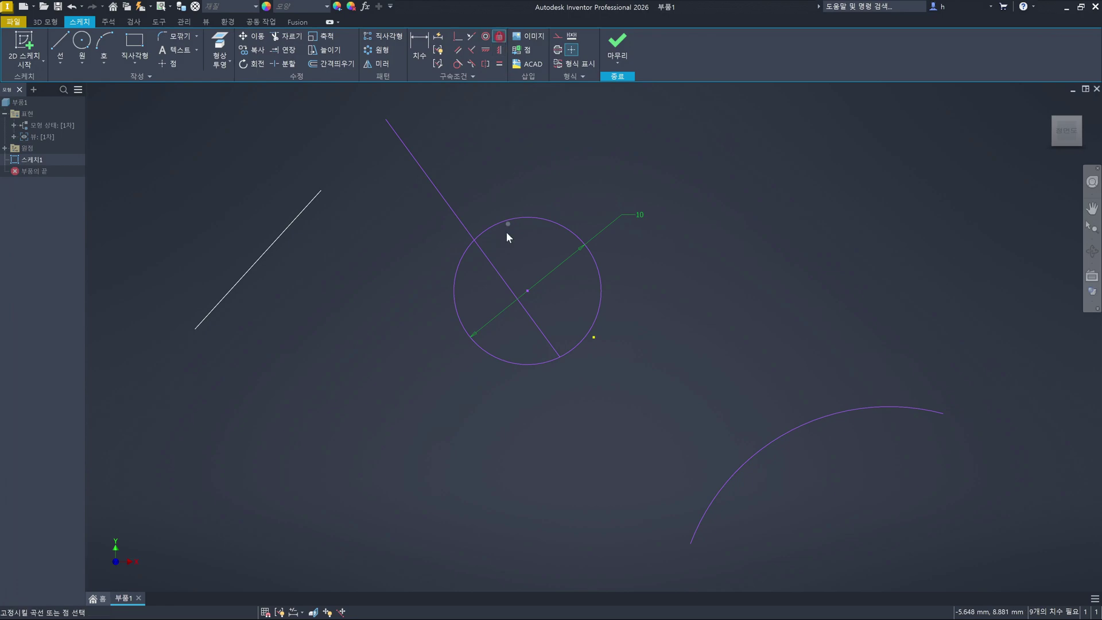
pyautogui.click(527, 290)
pyautogui.press('Escape')
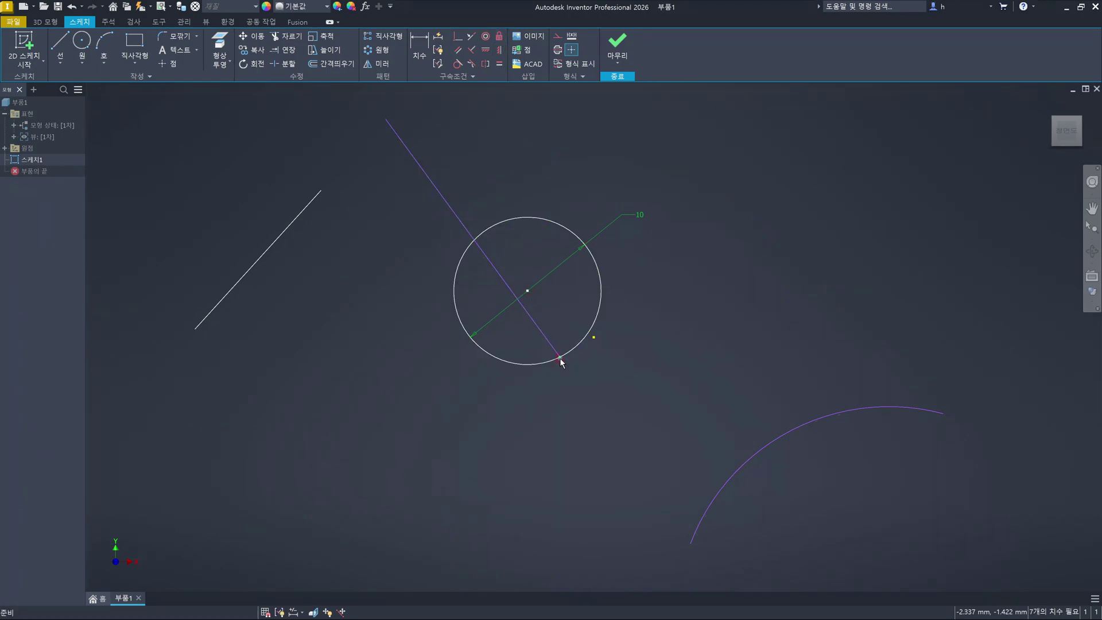
pyautogui.moveTo(560, 357)
pyautogui.mouseDown()
pyautogui.moveTo(465, 322)
pyautogui.moveTo(488, 247)
pyautogui.moveTo(589, 247)
pyautogui.moveTo(543, 399)
pyautogui.moveTo(457, 315)
pyautogui.moveTo(524, 226)
pyautogui.moveTo(592, 302)
pyautogui.moveTo(522, 364)
pyautogui.moveTo(497, 240)
pyautogui.moveTo(580, 247)
pyautogui.moveTo(576, 366)
pyautogui.mouseUp()
# Undo the endpoint moves, the centre's Fix constraint, the diameter dimension, the circle resizing and its coincidence with the line
pyautogui.hotkey('ctrl', 'z')
pyautogui.hotkey('ctrl', 'z')
pyautogui.hotkey('ctrl', 'z')
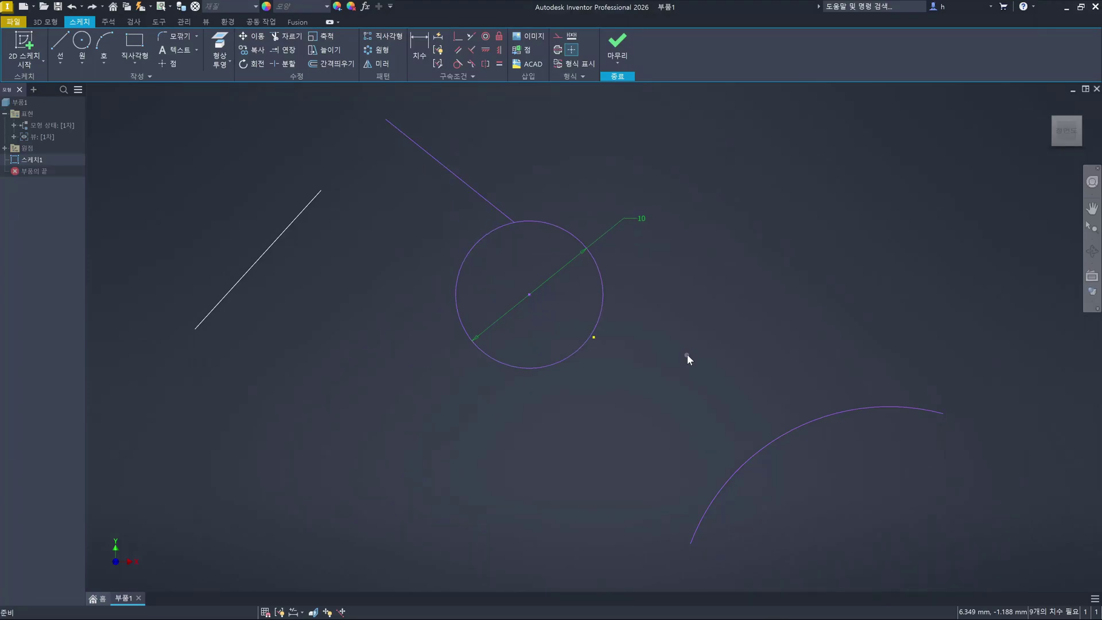
pyautogui.hotkey('ctrl', 'z')
pyautogui.hotkey('ctrl', 'z')
pyautogui.hotkey('ctrl', 'z')
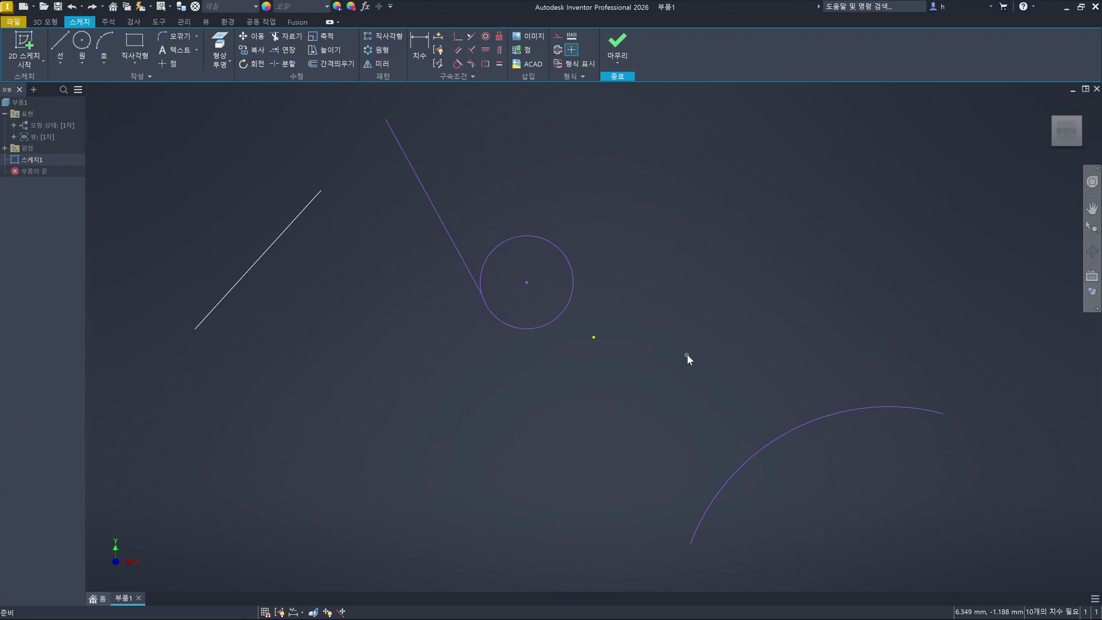
pyautogui.hotkey('ctrl', 'z')
pyautogui.hotkey('ctrl', 'z')
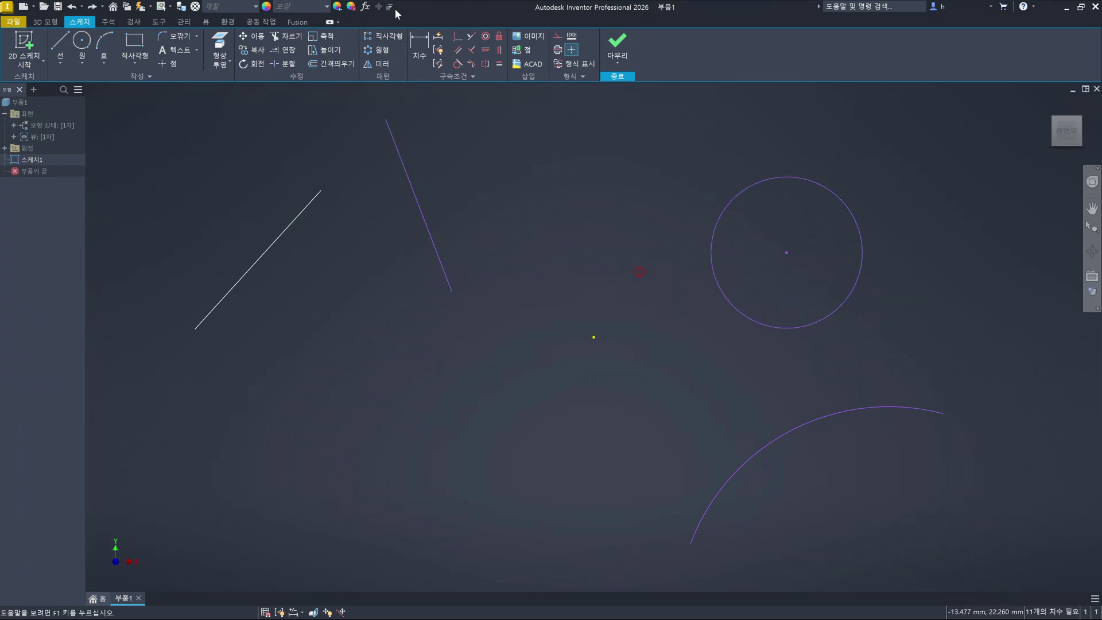
# Apply a Coincident constraint between the falling line's lower endpoint and the arc
pyautogui.click(458, 39)
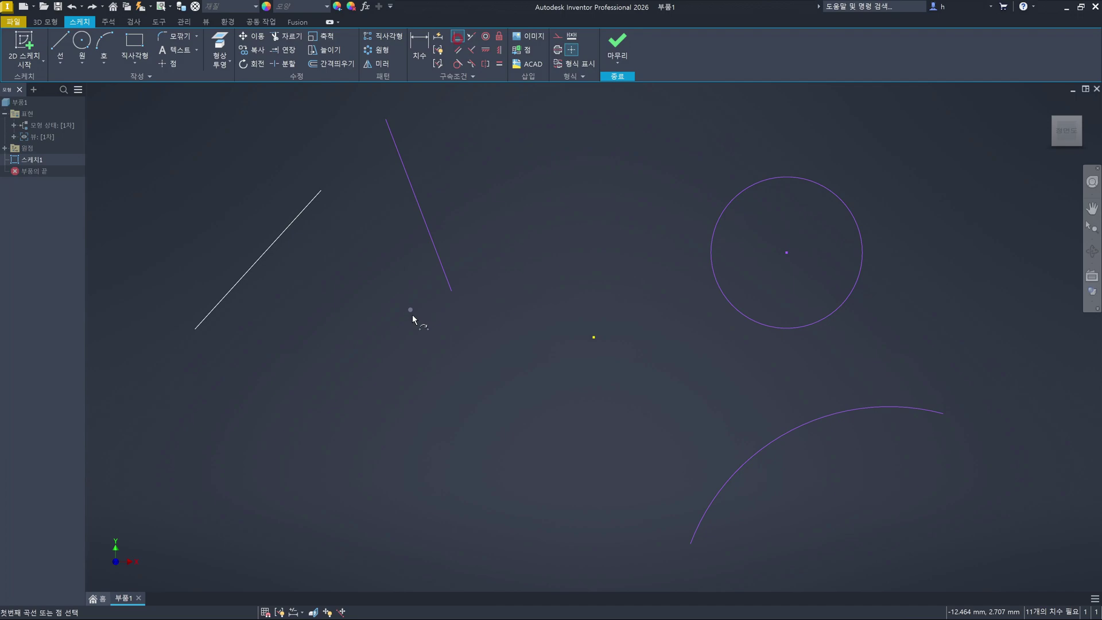
pyautogui.click(452, 292)
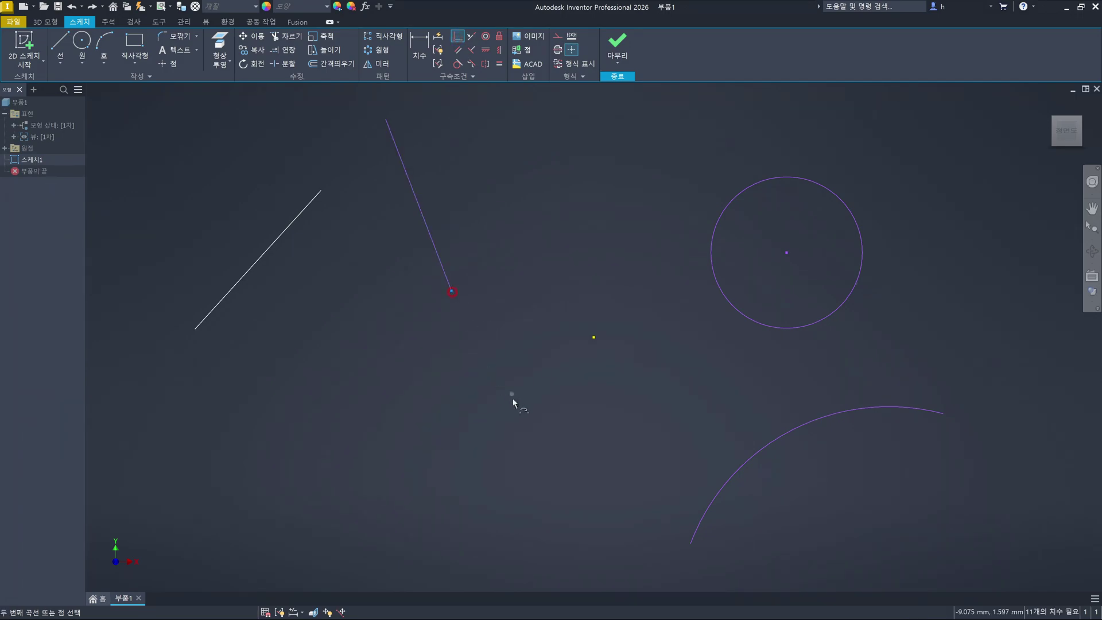
pyautogui.click(725, 487)
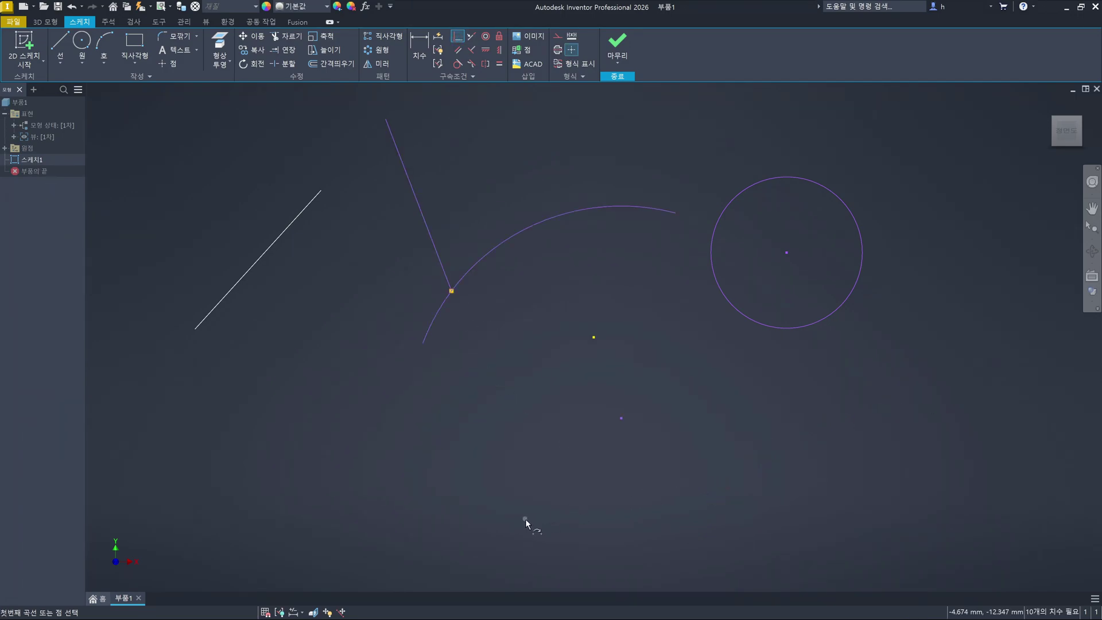
pyautogui.press('Escape')
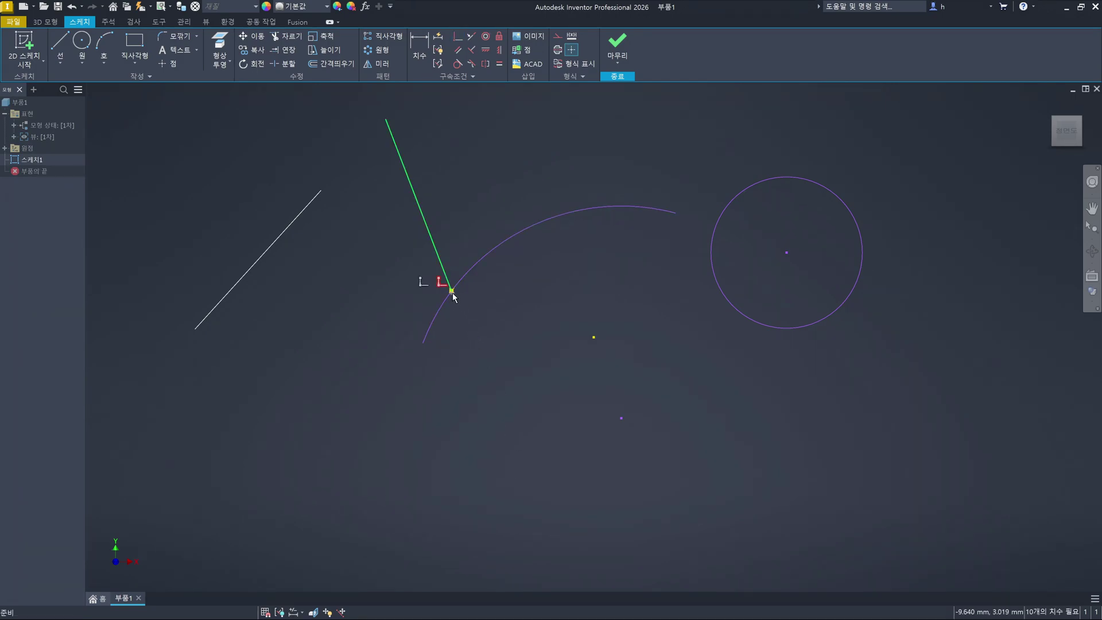
# Move the line's lower endpoint below the arc to test its coincidence, and undo both the move and the Coincident constraint
pyautogui.click(514, 396)
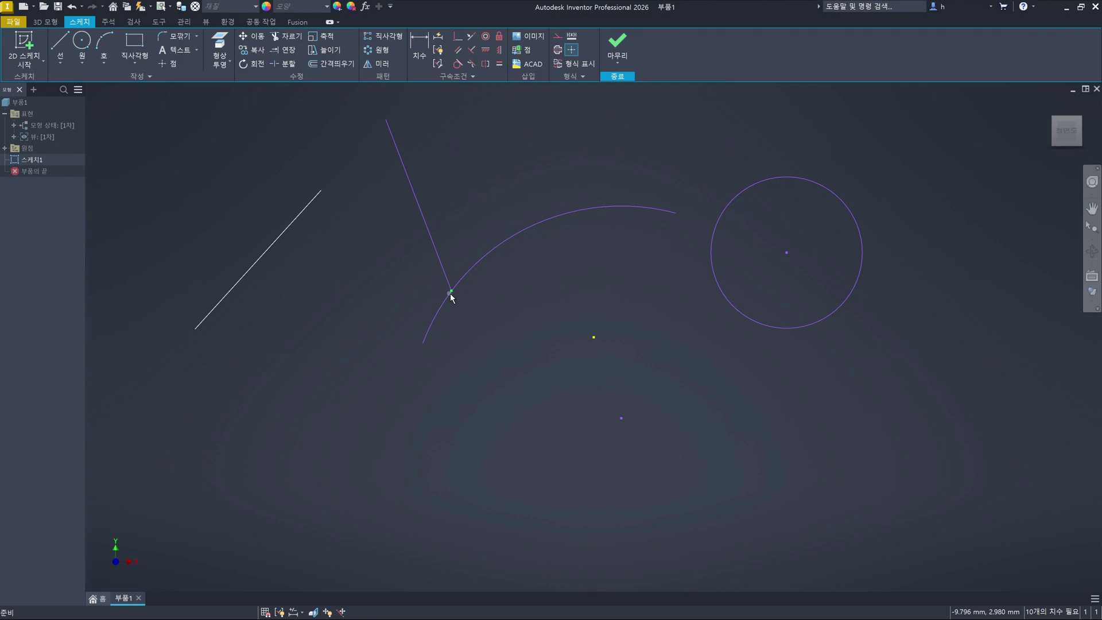
pyautogui.moveTo(451, 292); pyautogui.dragTo(385, 439)
pyautogui.click(676, 255)
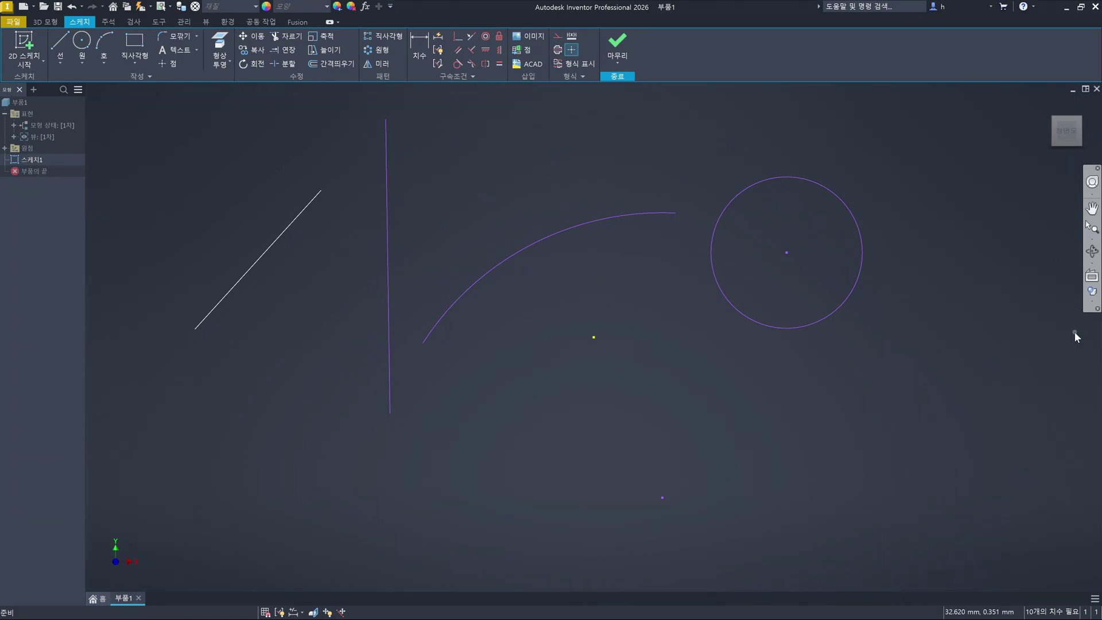
pyautogui.hotkey('ctrl', 'z')
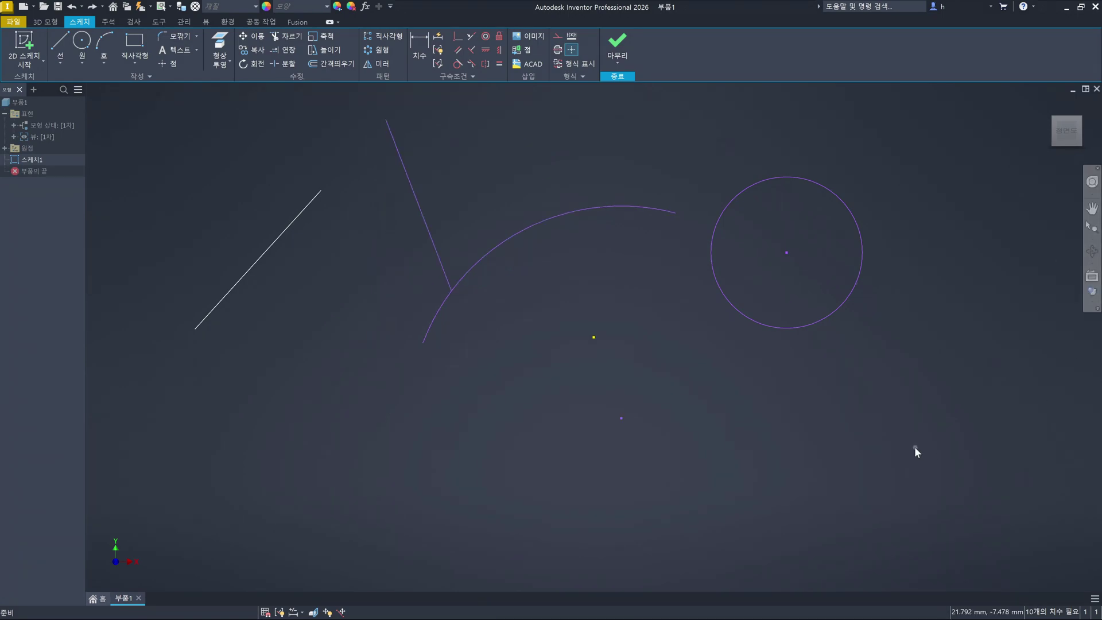
pyautogui.hotkey('ctrl', 'z')
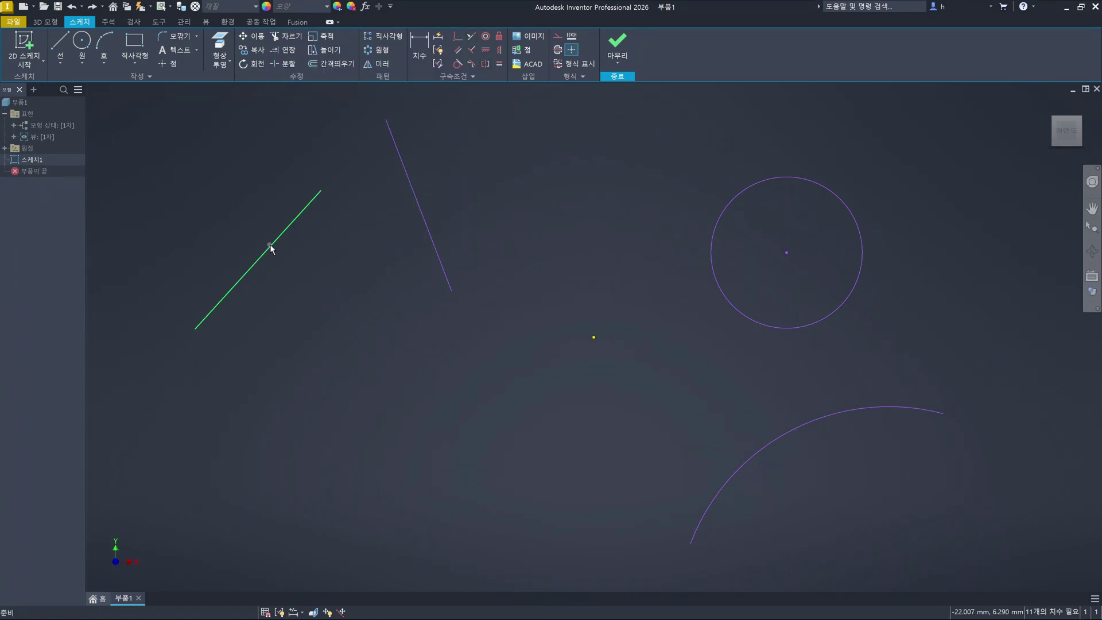
# Delete the two lines, the circle and the arc from the sketch
pyautogui.click(272, 244)
pyautogui.press('Delete')
pyautogui.click(436, 251)
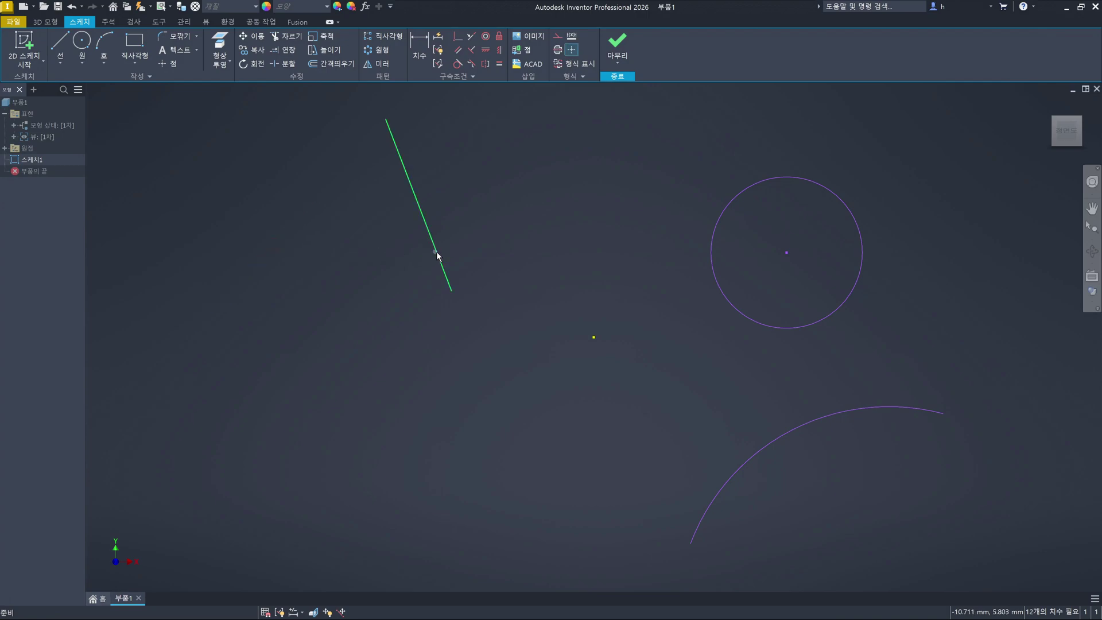
pyautogui.press('Delete')
pyautogui.click(836, 313)
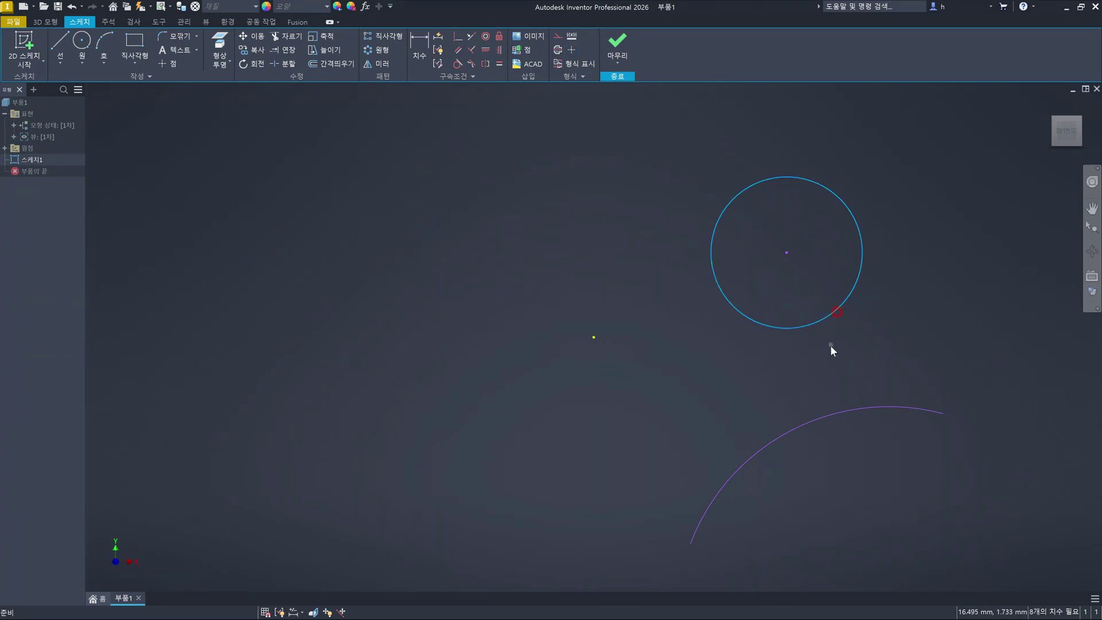
pyautogui.press('Delete')
pyautogui.click(826, 415)
pyautogui.press('Delete')
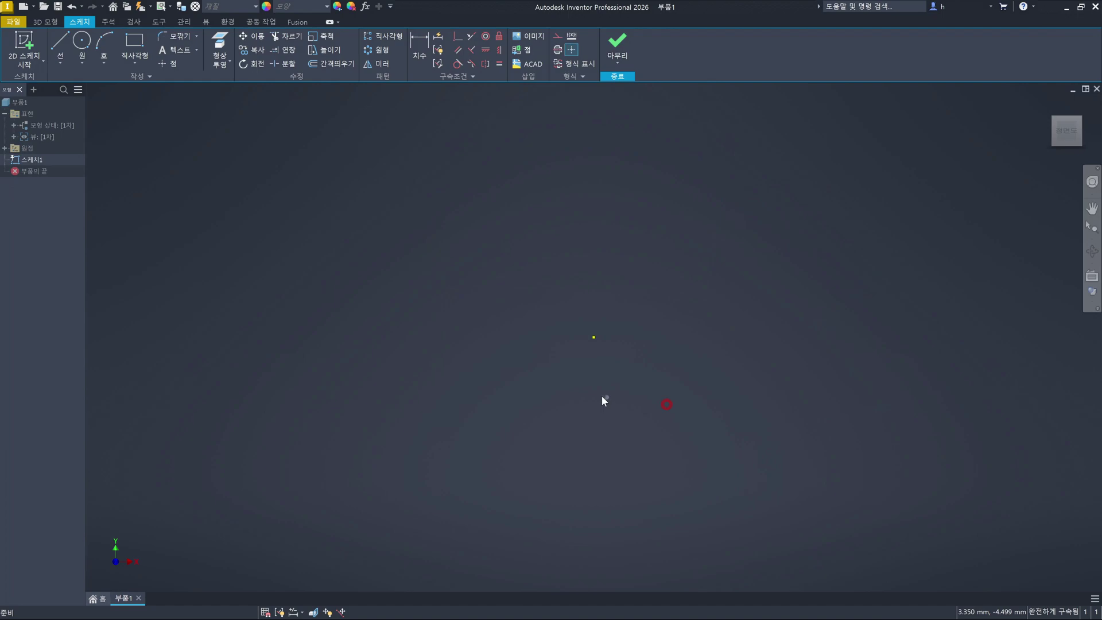
# Draw a horizontal line 15 mm long above and to the left of the sketch origin
pyautogui.click(226, 204)
pyautogui.press('l')
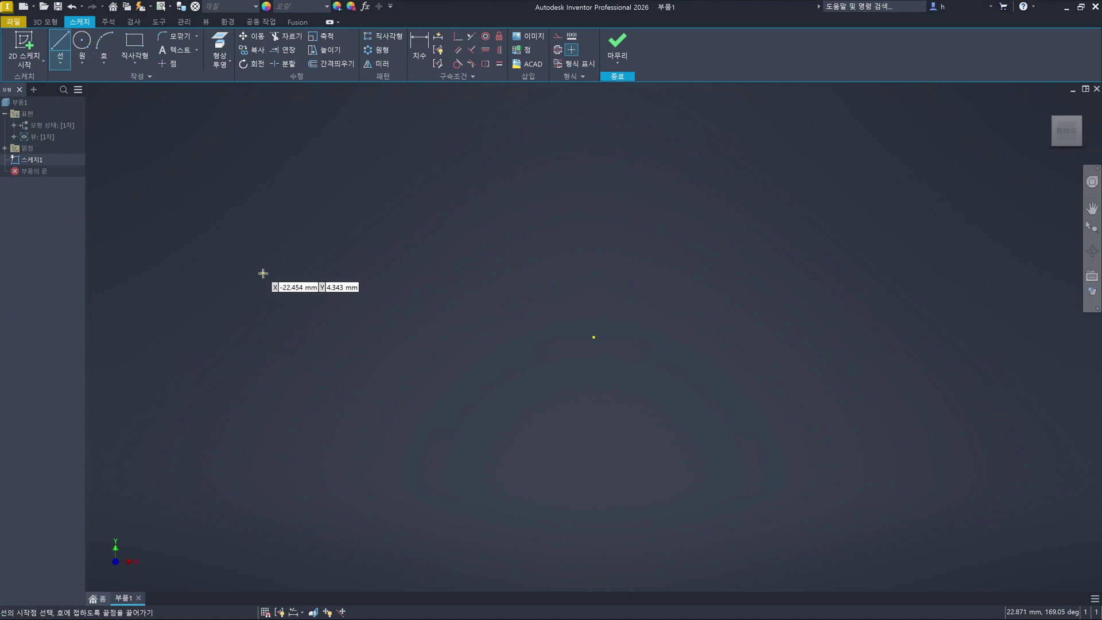
pyautogui.click(259, 282)
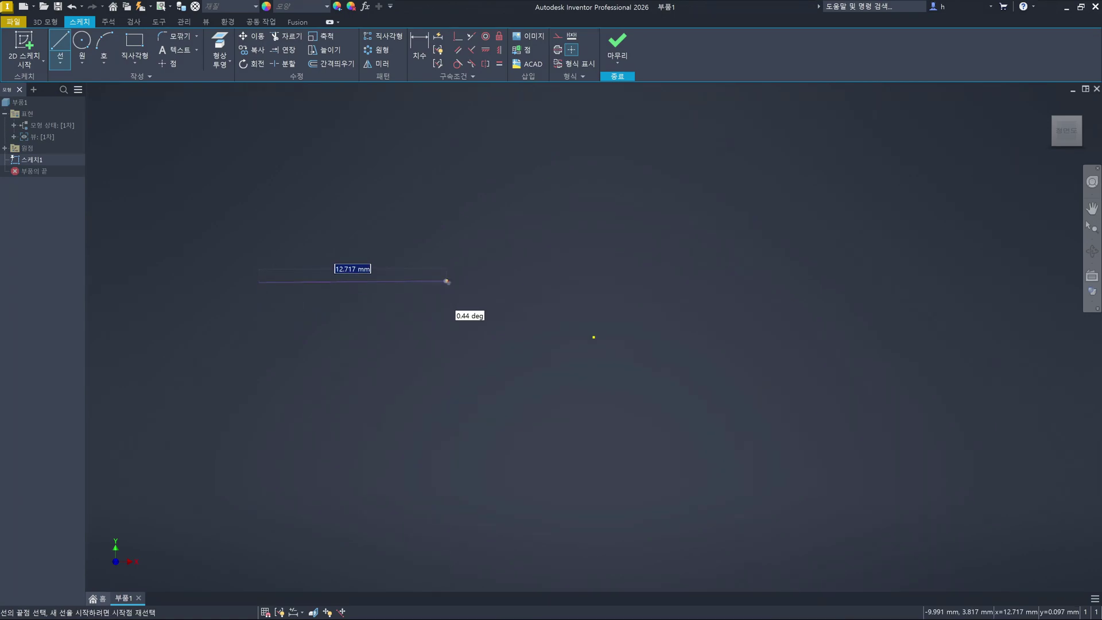
pyautogui.click(460, 294)
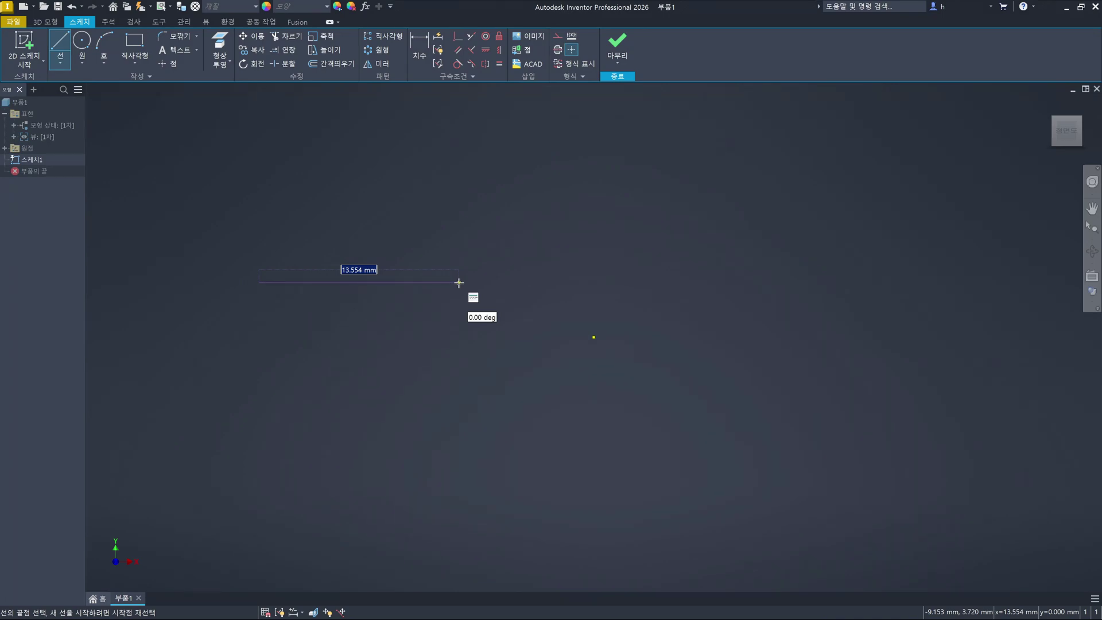
pyautogui.write('15')
pyautogui.press('Return')
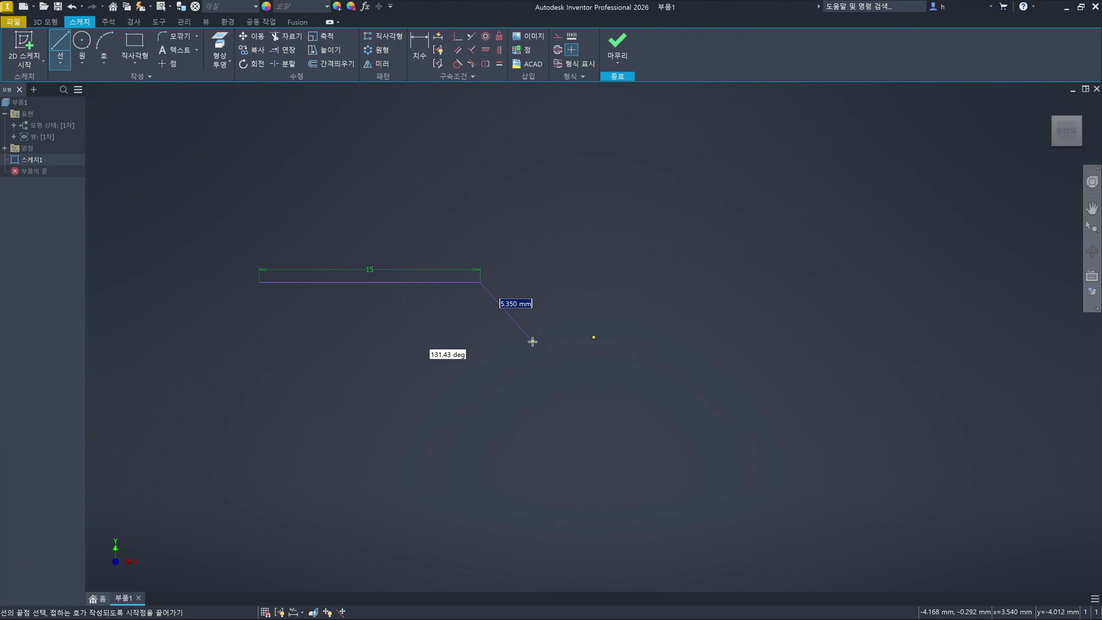
pyautogui.press('Escape')
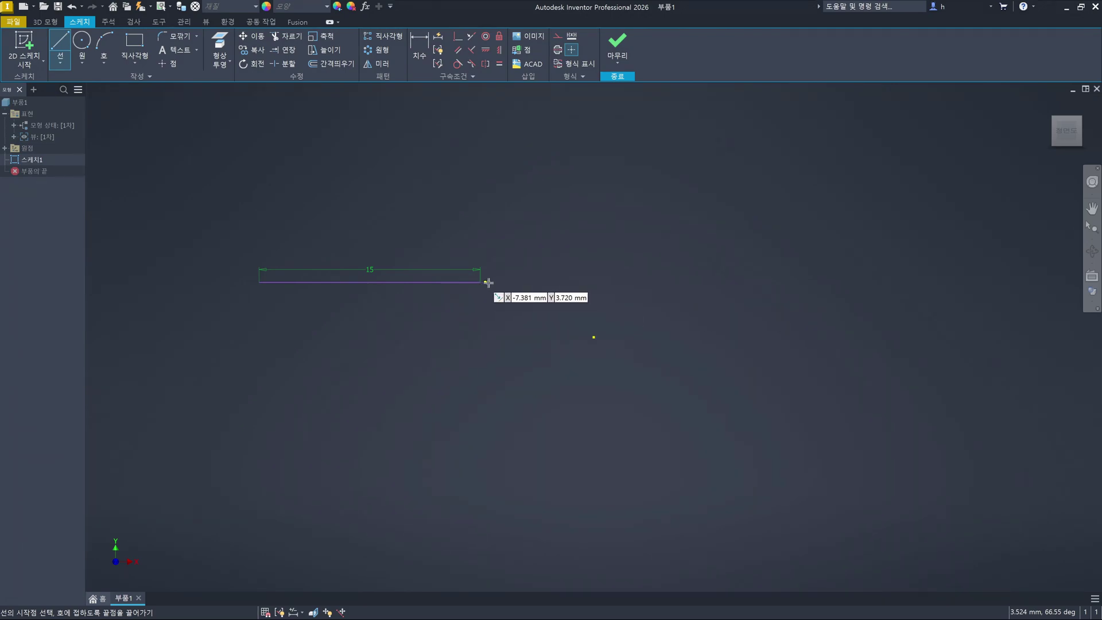
# Draw a horizontal line 10 mm long to the right of the 15 mm line, starting in alignment with it
pyautogui.click(644, 282)
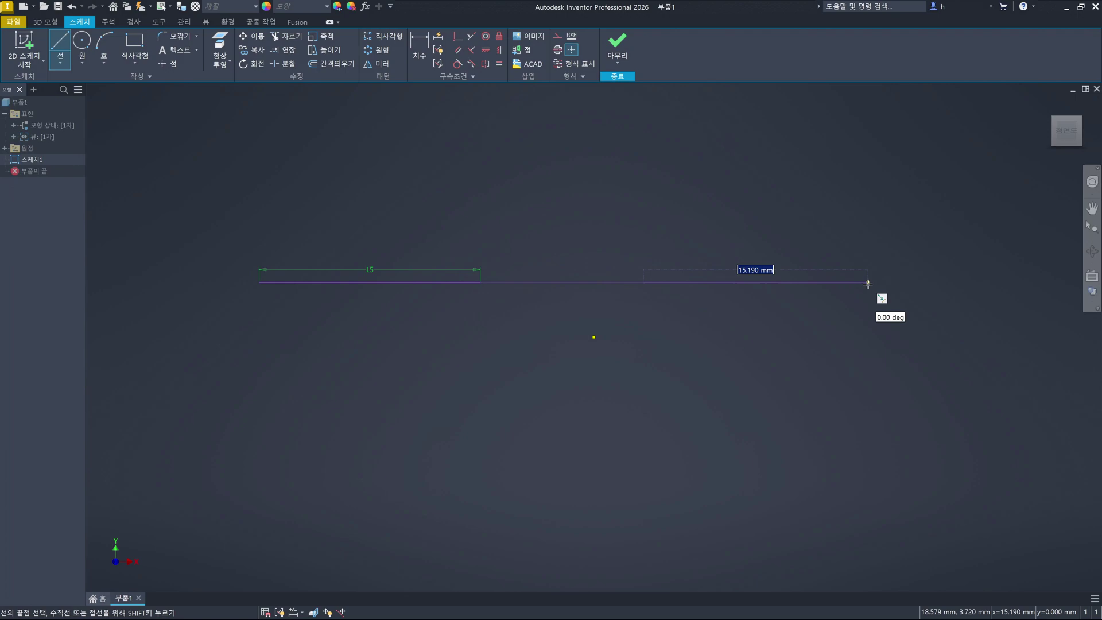
pyautogui.write('10')
pyautogui.press('Return')
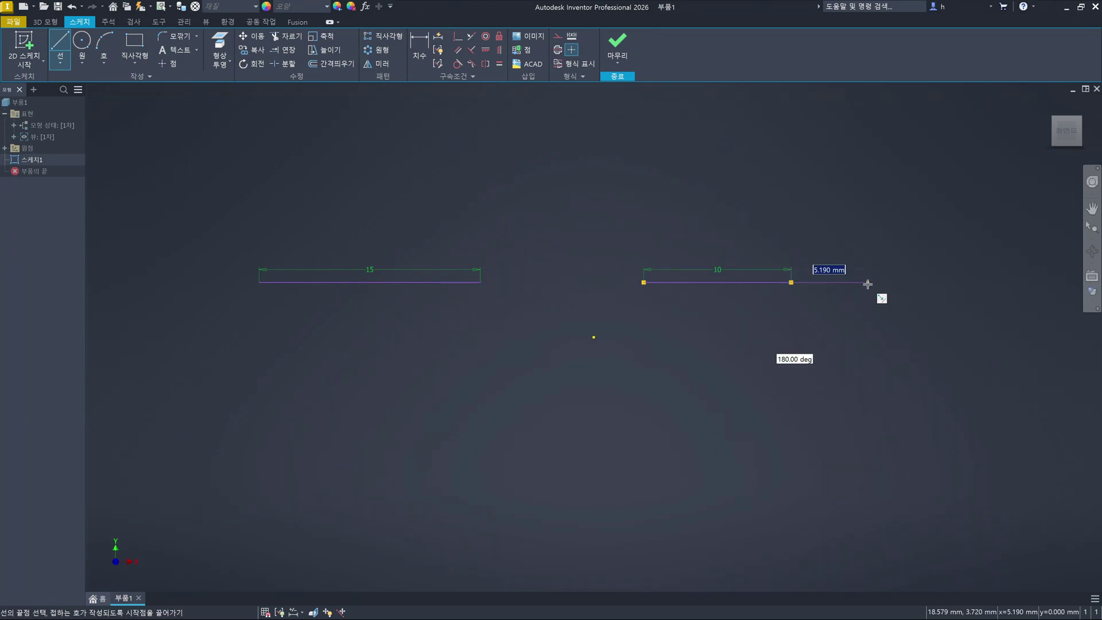
pyautogui.press('Escape')
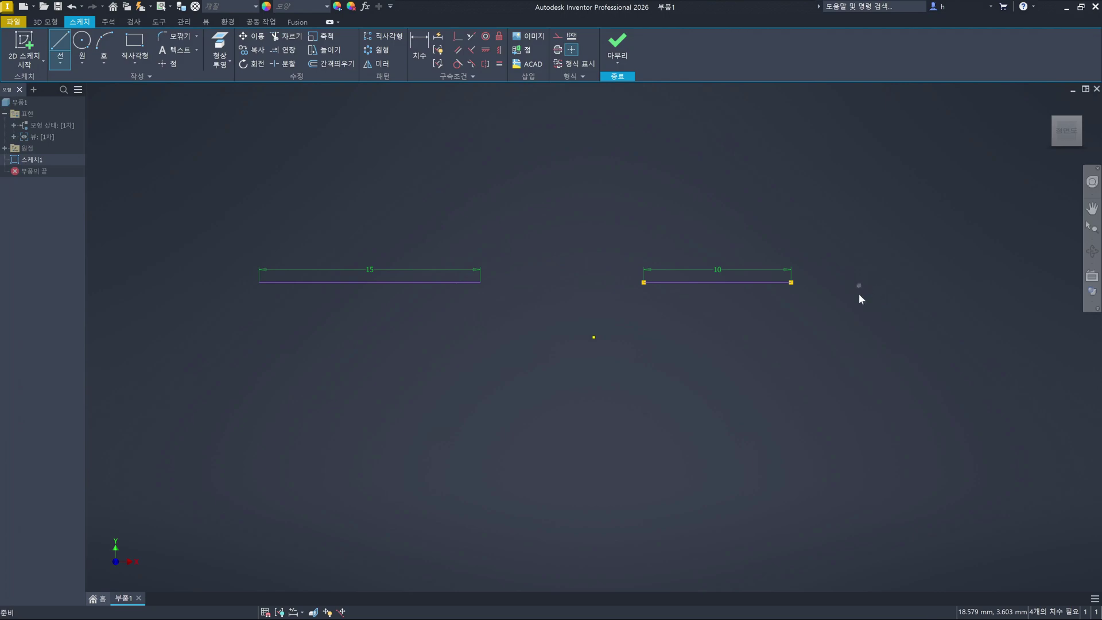
# Move the 15 mm line upward to test how the aligned 10 mm line follows
pyautogui.click(766, 388)
pyautogui.click(387, 246)
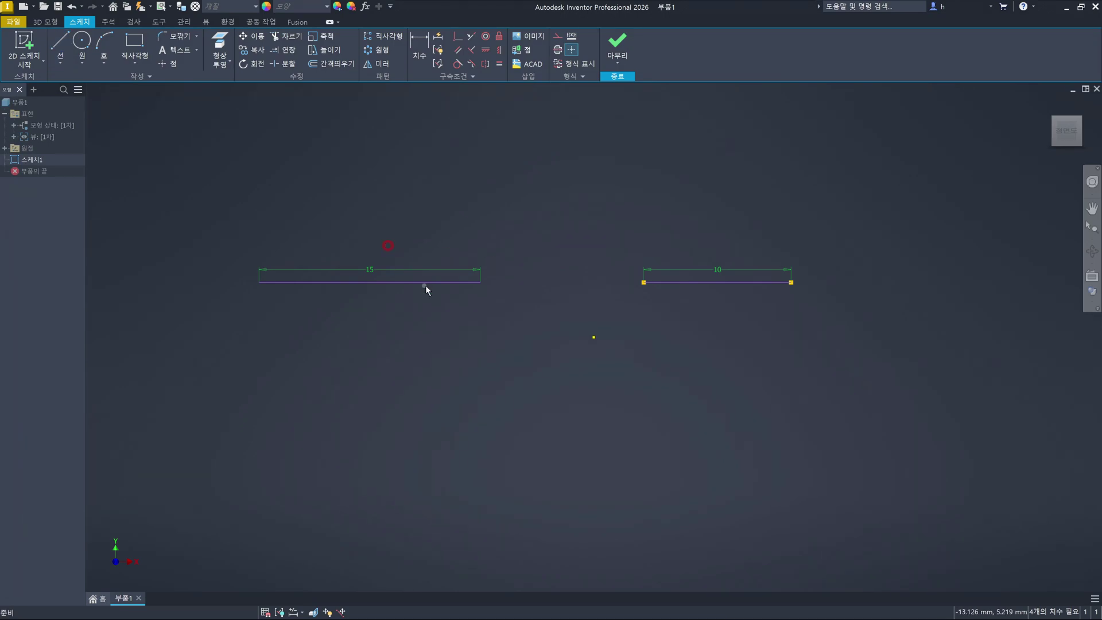
pyautogui.click(687, 335)
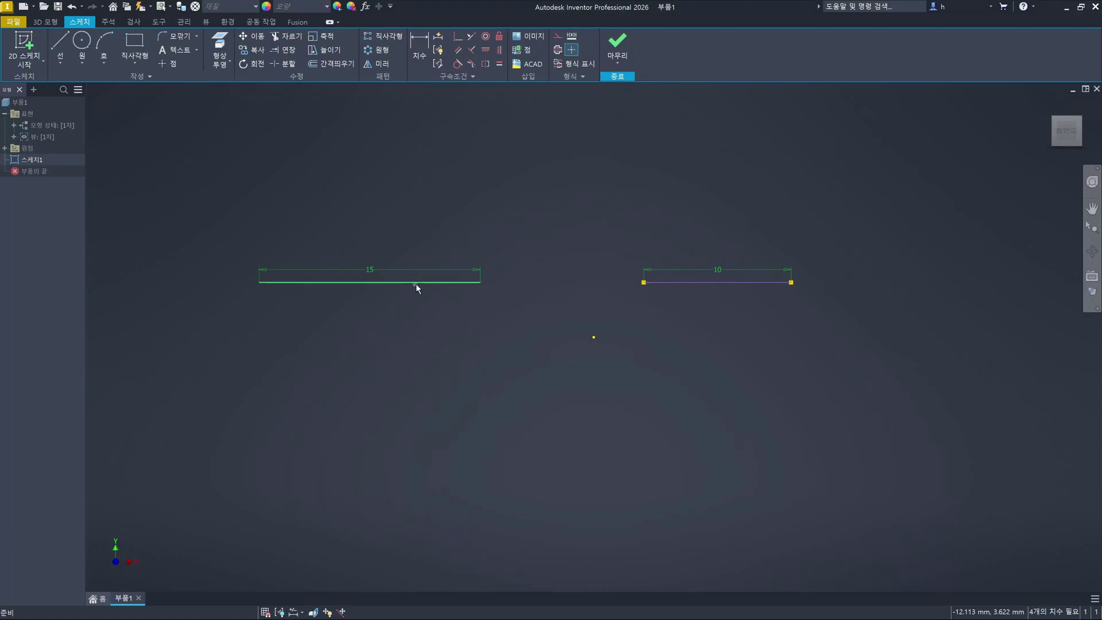
pyautogui.moveTo(416, 283); pyautogui.dragTo(440, 203)
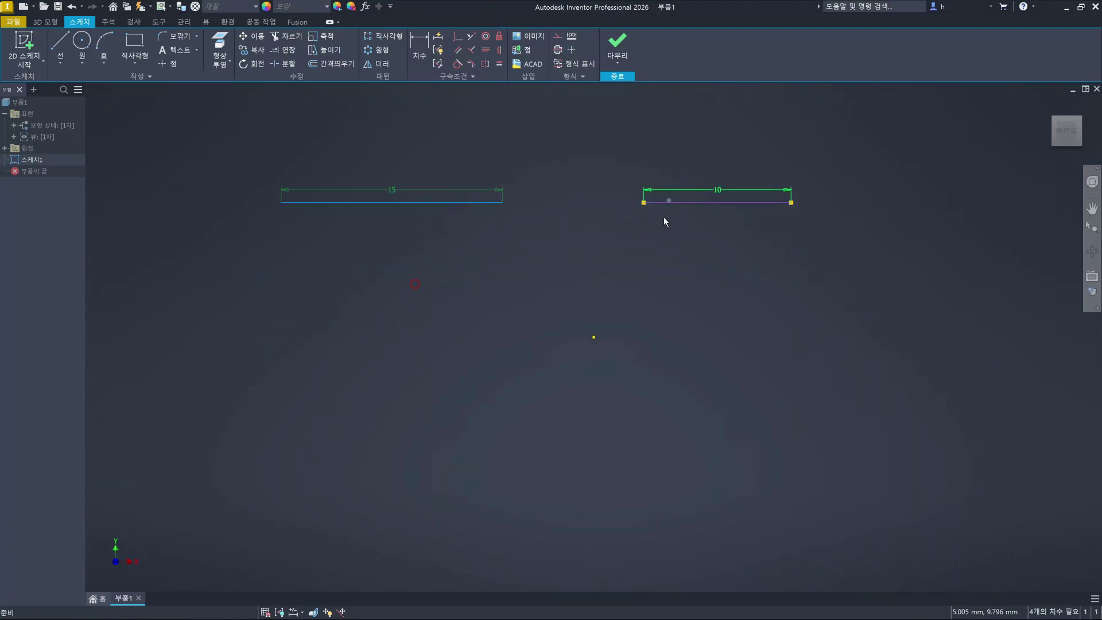
pyautogui.click(636, 283)
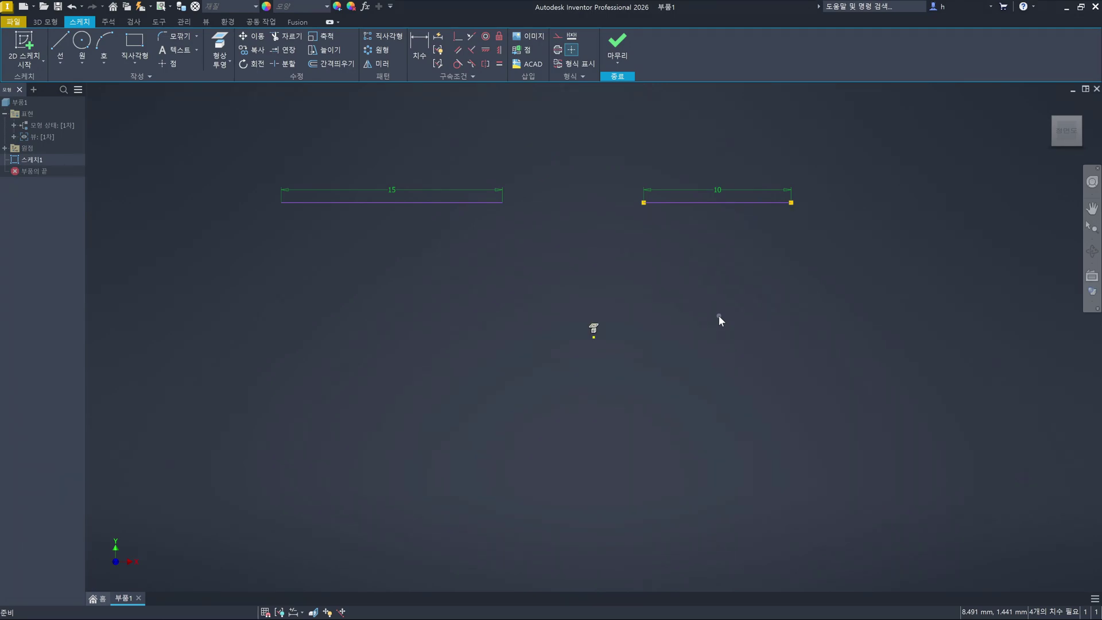
pyautogui.click(546, 256)
pyautogui.click(538, 282)
pyautogui.click(505, 335)
pyautogui.click(576, 229)
# Toggle the sketch constraint display, try moving the 15 mm line's right endpoint upward, and undo the move
pyautogui.press('F8')
pyautogui.press('F9')
pyautogui.press('F8')
pyautogui.moveTo(503, 203); pyautogui.dragTo(534, 195)
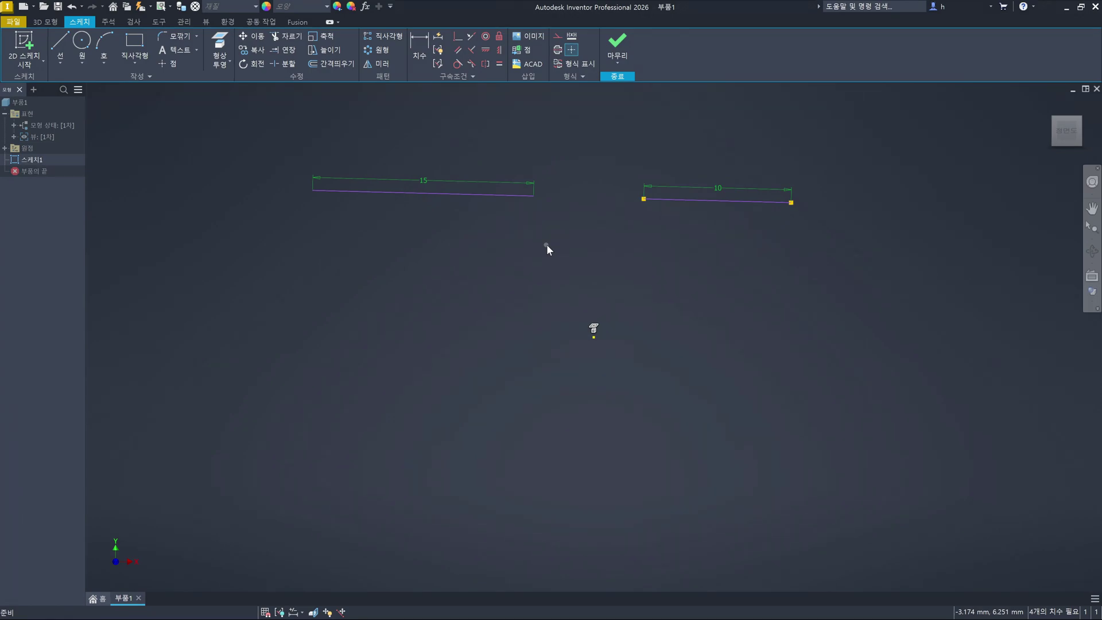
pyautogui.hotkey('ctrl', 'z')
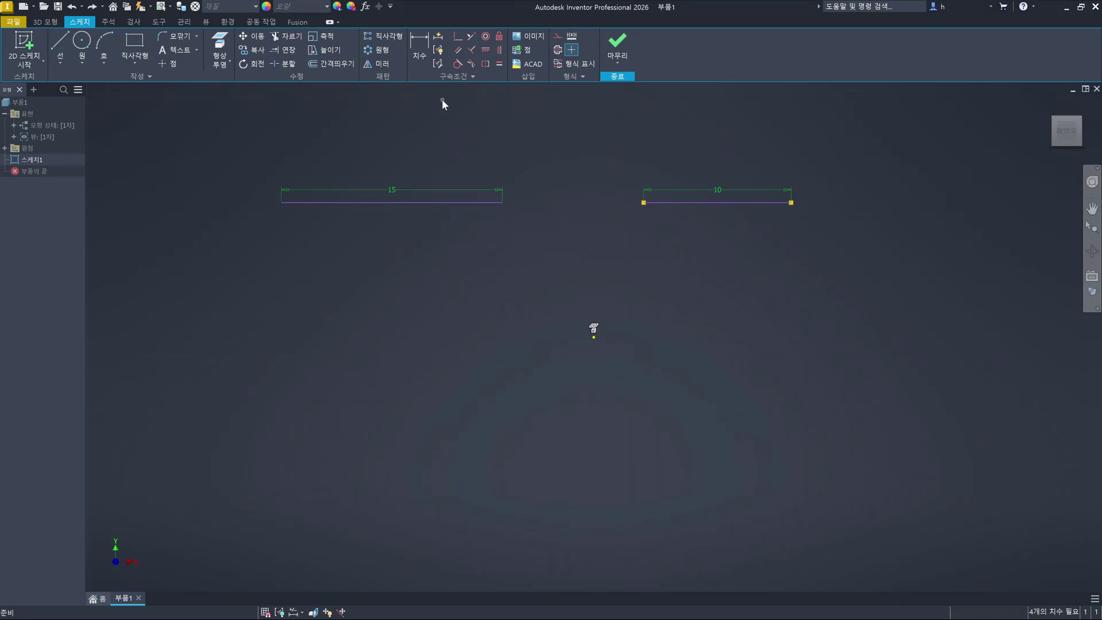
# Turn on Persist Constraints (구속조건 유지) in the constraint inference settings
pyautogui.click(437, 64)
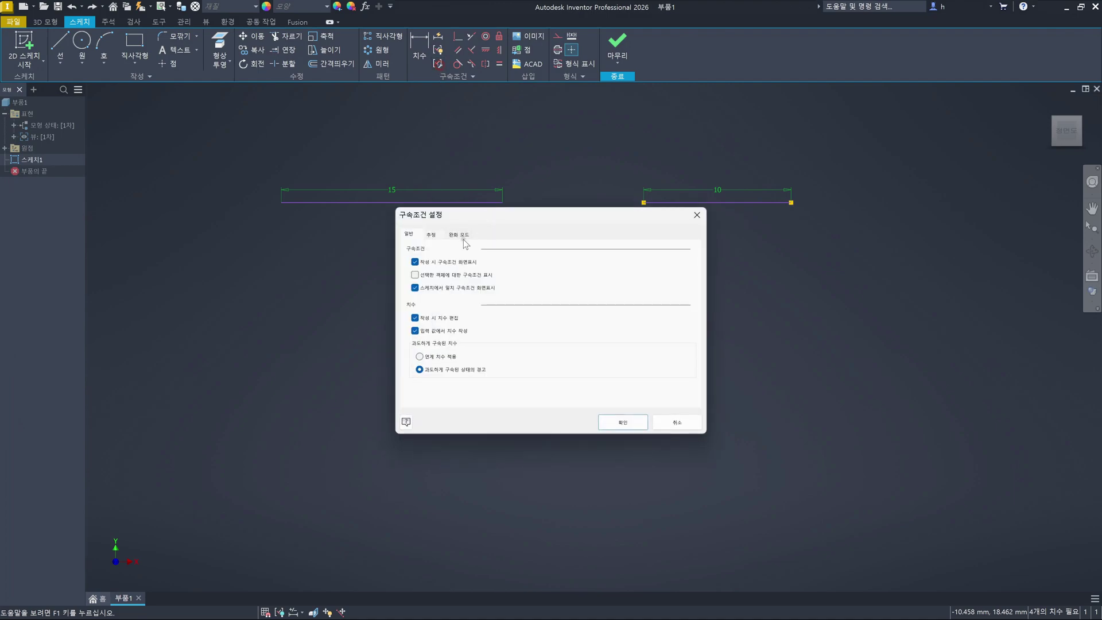
pyautogui.click(432, 234)
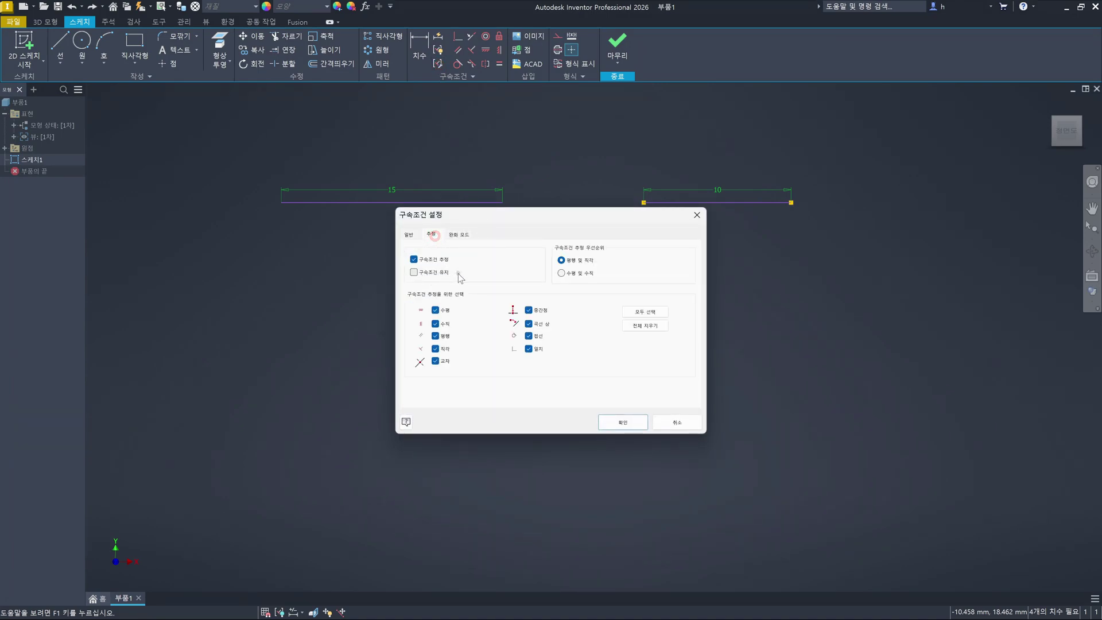
pyautogui.click(414, 273)
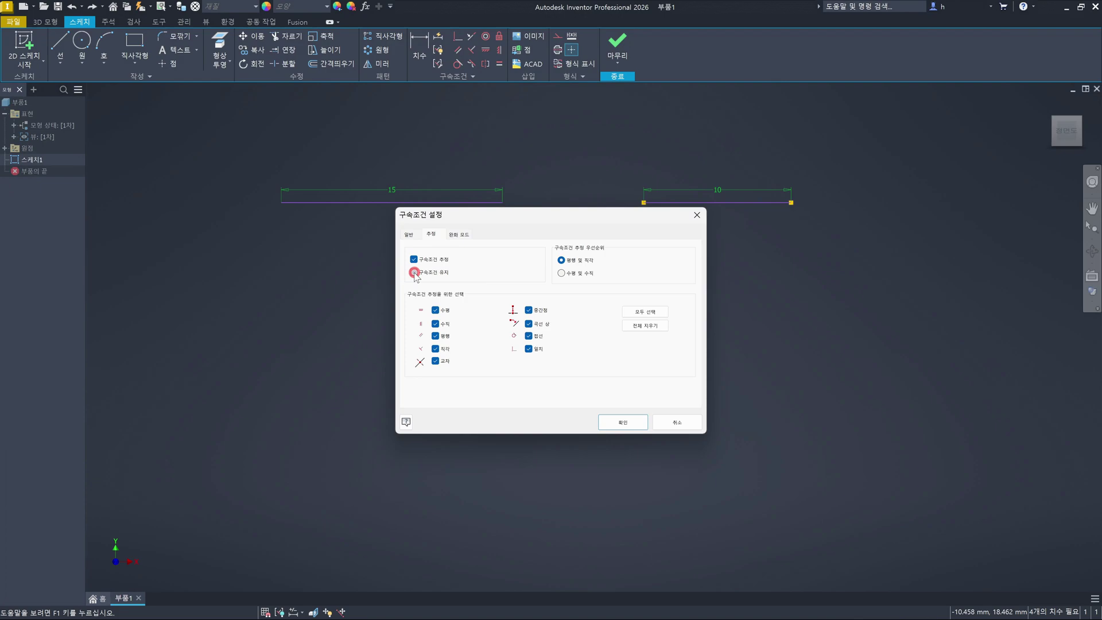
pyautogui.click(626, 425)
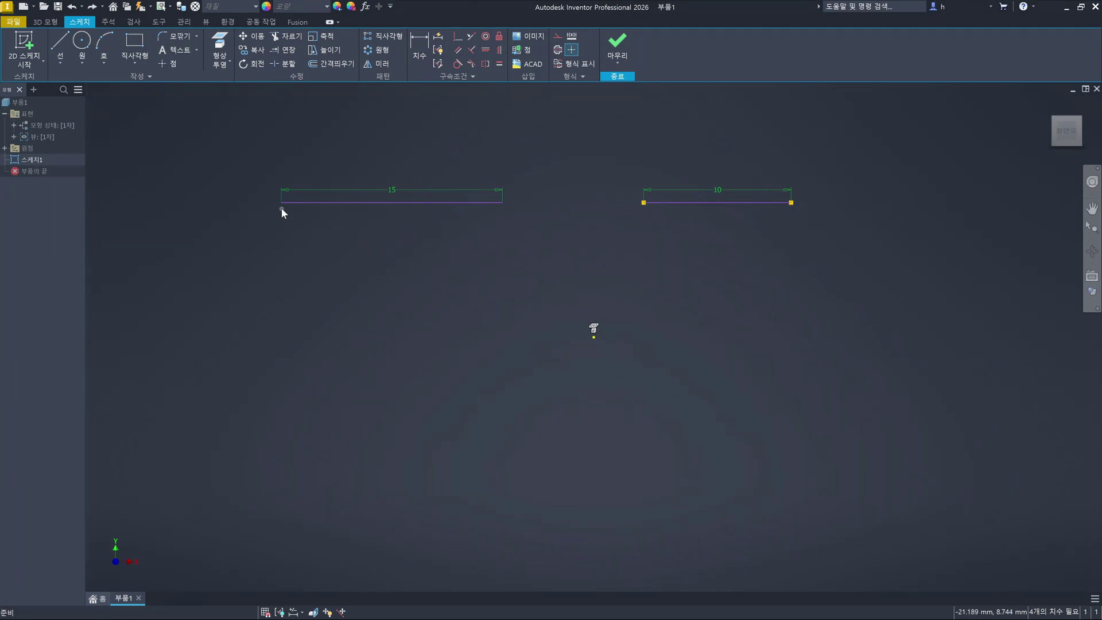
# Move the 15 mm line's left endpoint downward to tilt it and test the alignment with the 10 mm line
pyautogui.moveTo(282, 205)
pyautogui.mouseDown()
pyautogui.moveTo(305, 315)
pyautogui.moveTo(423, 322)
pyautogui.mouseUp()
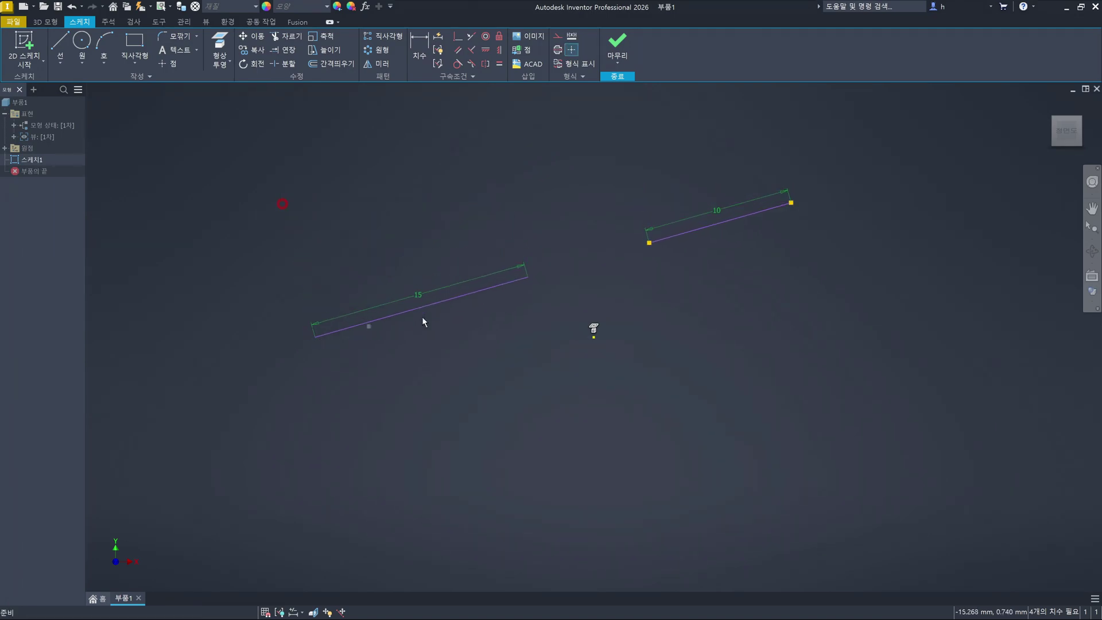
pyautogui.click(480, 291)
pyautogui.click(699, 230)
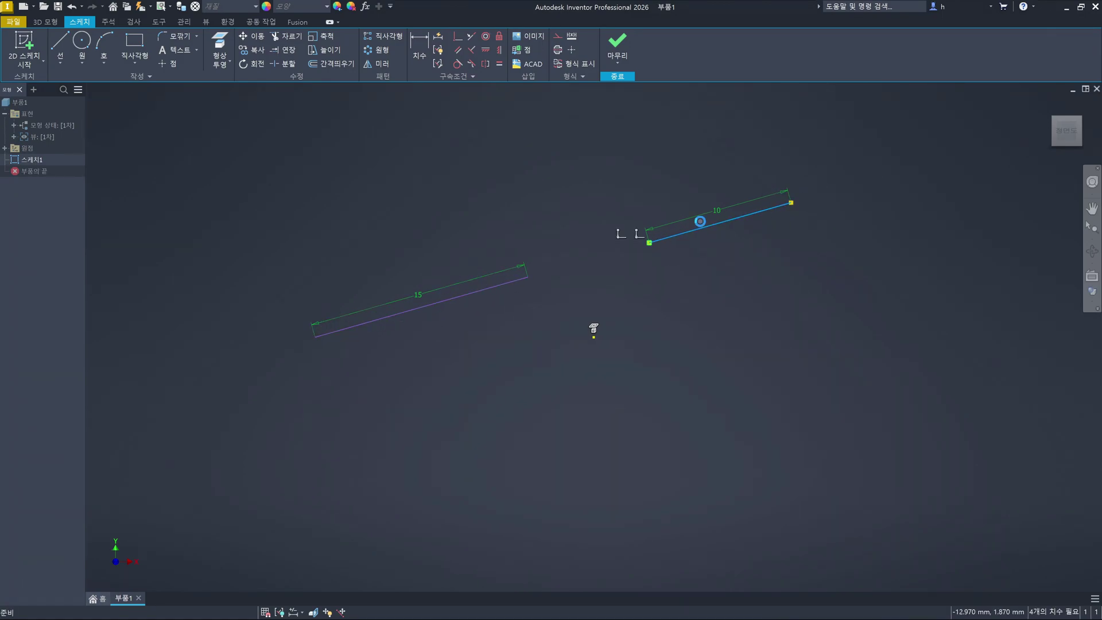
pyautogui.keyDown('ctrl'); pyautogui.moveTo(443, 301); pyautogui.dragTo(434, 279); pyautogui.keyUp('ctrl')
# Raise the 15 mm line's left endpoint back up, and move its right endpoint slightly higher
pyautogui.moveTo(311, 319); pyautogui.dragTo(298, 194)
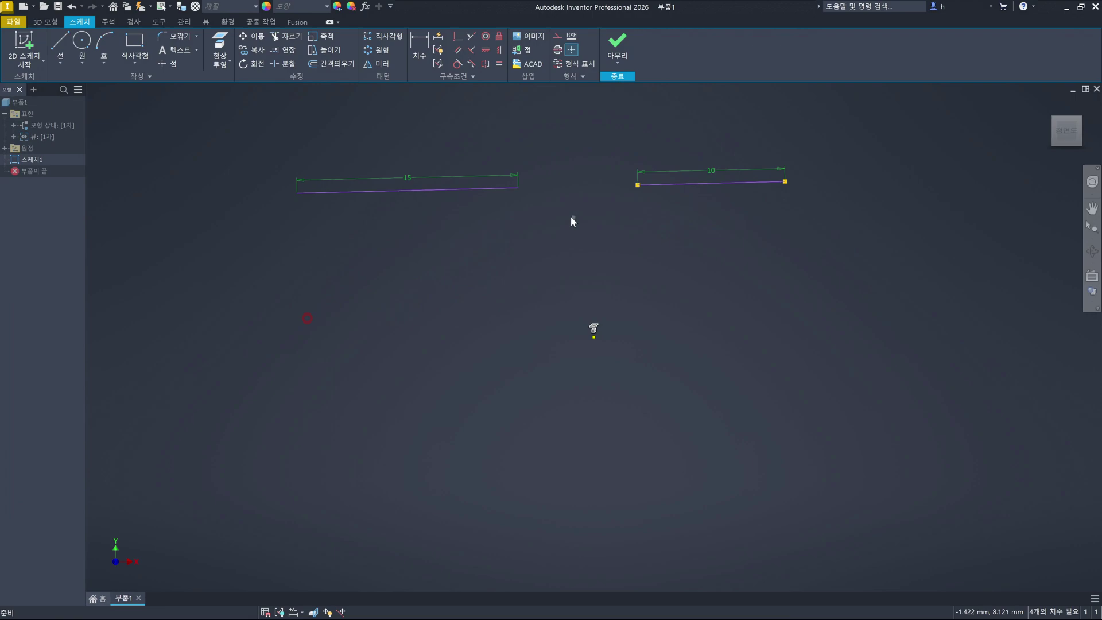
pyautogui.moveTo(520, 190)
pyautogui.mouseDown()
pyautogui.moveTo(529, 236)
pyautogui.moveTo(526, 170)
pyautogui.mouseUp()
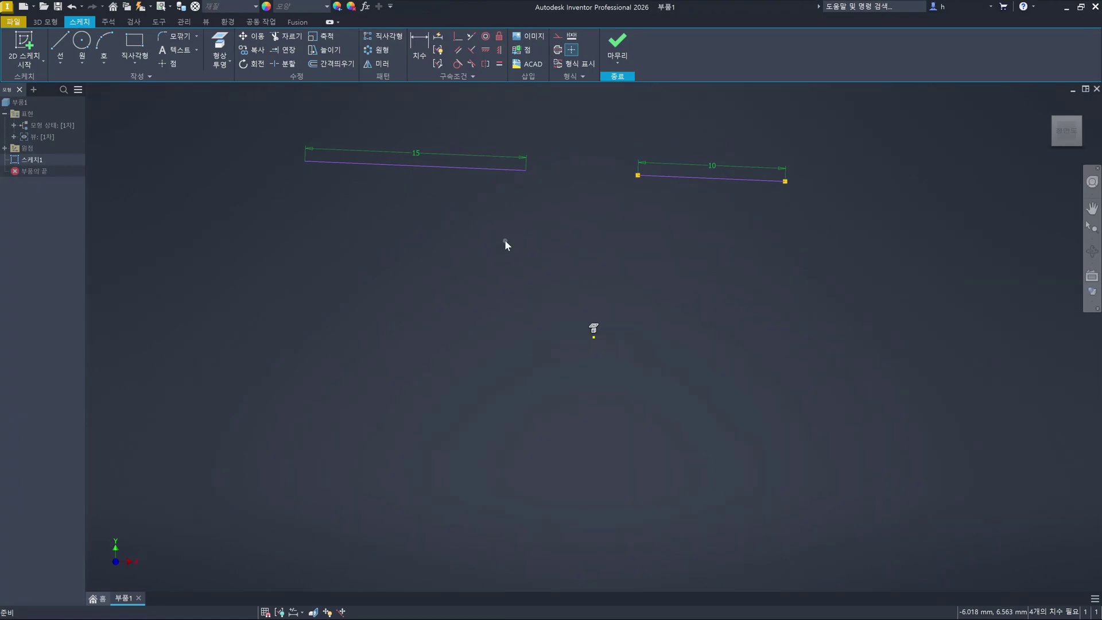
pyautogui.click(522, 228)
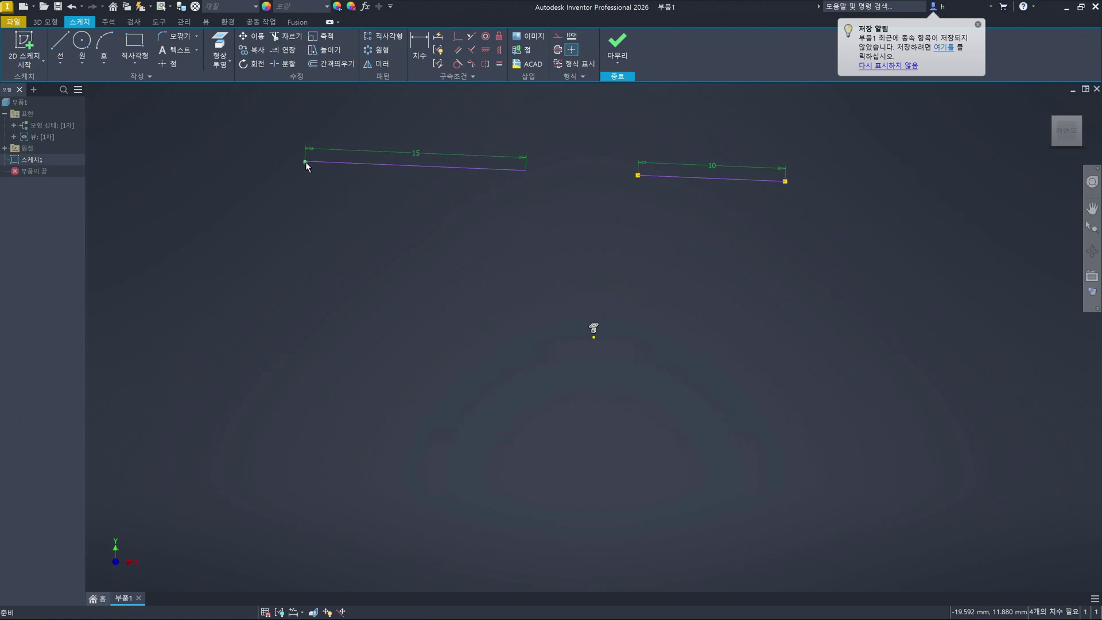
pyautogui.click(327, 207)
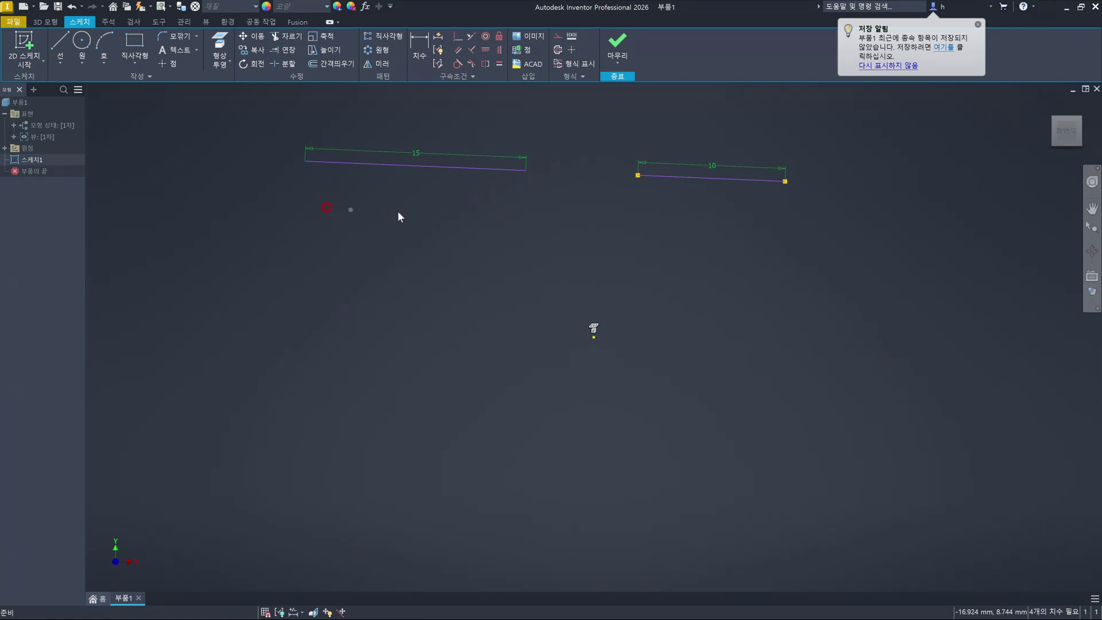
pyautogui.click(583, 222)
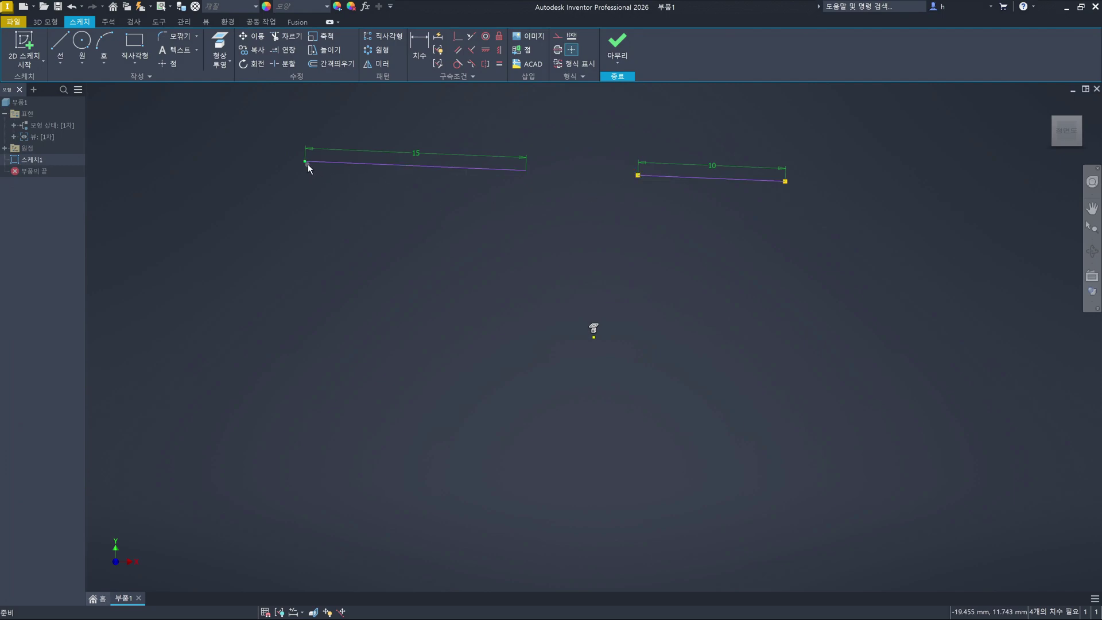
# Swing the 15 mm line's left endpoint down and back up to a nearly horizontal position
pyautogui.moveTo(308, 165); pyautogui.dragTo(337, 279)
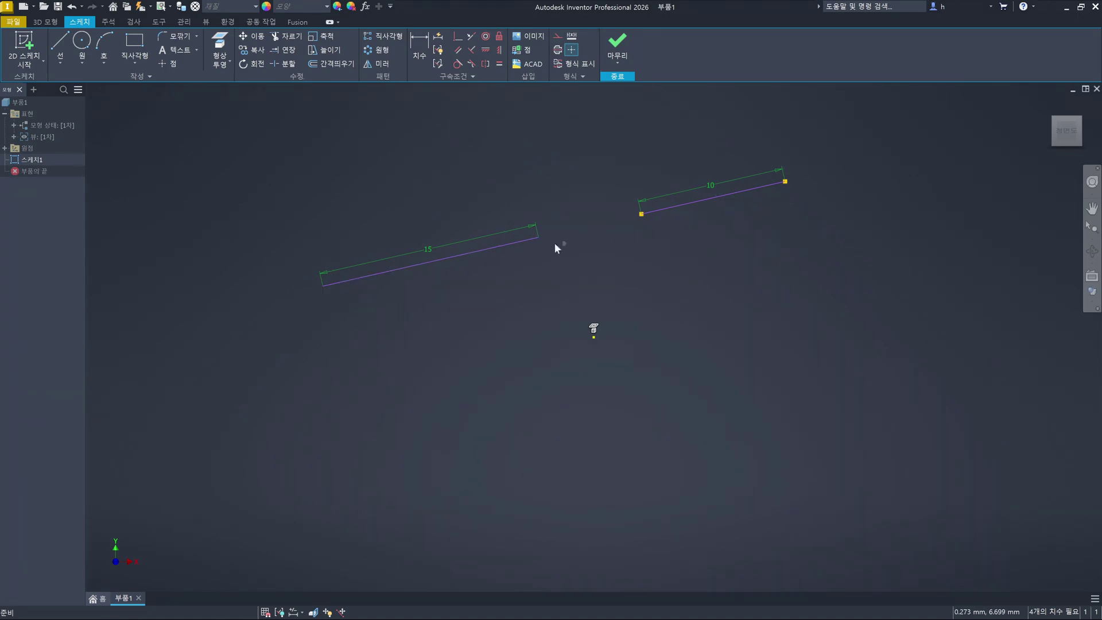
pyautogui.moveTo(335, 282); pyautogui.dragTo(325, 174)
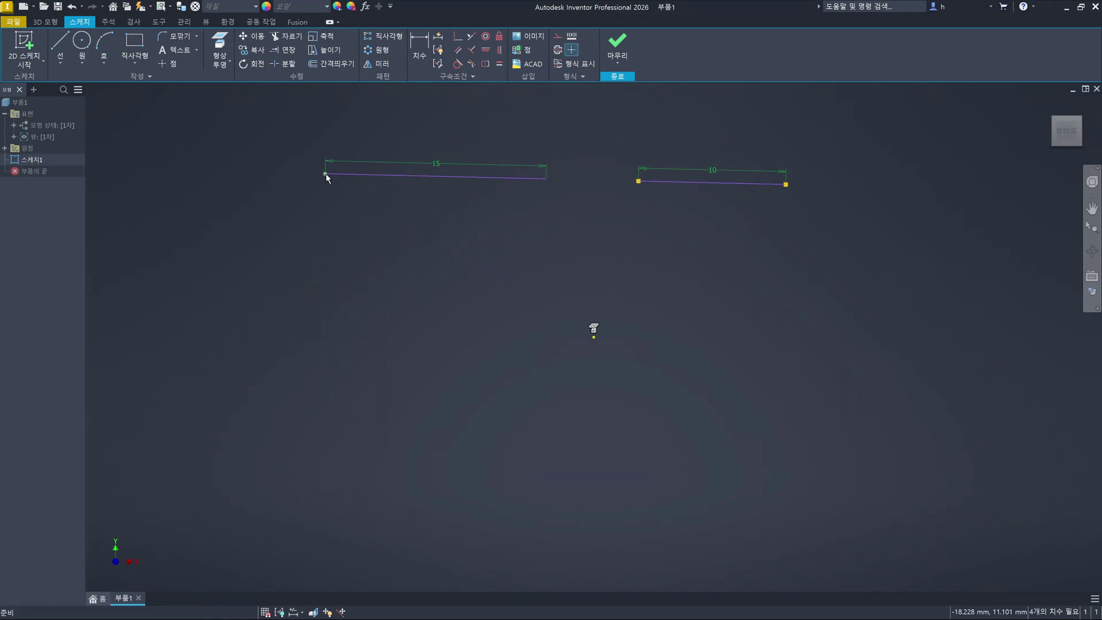
pyautogui.moveTo(326, 173)
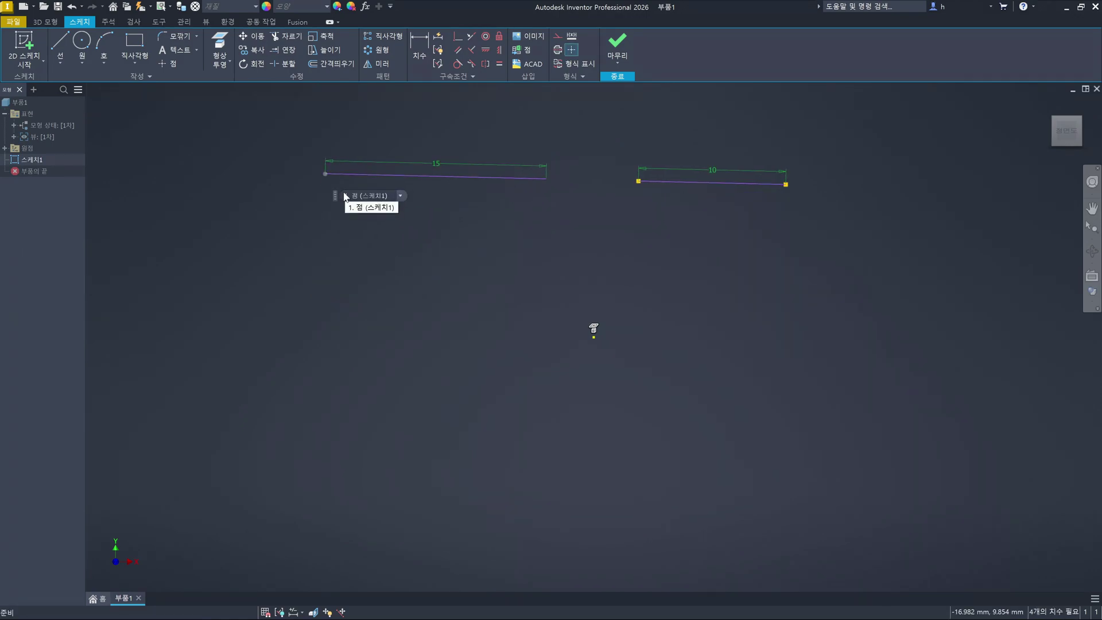
pyautogui.click(588, 195)
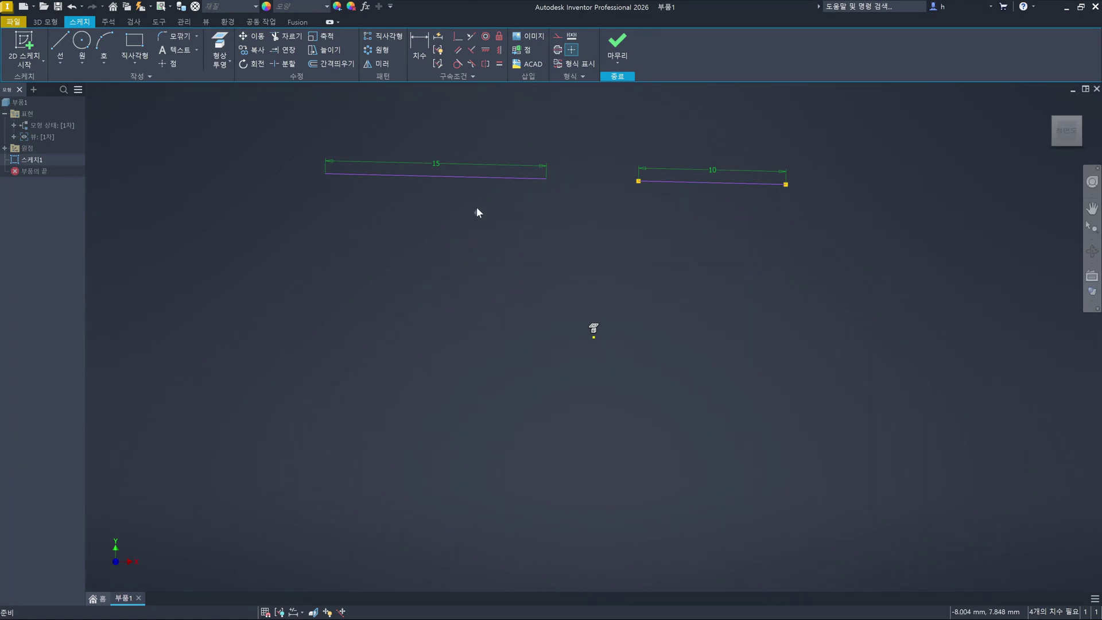
# Switch Persist Constraints (구속조건 유지) off and on again in the constraint inference settings
pyautogui.click(438, 64)
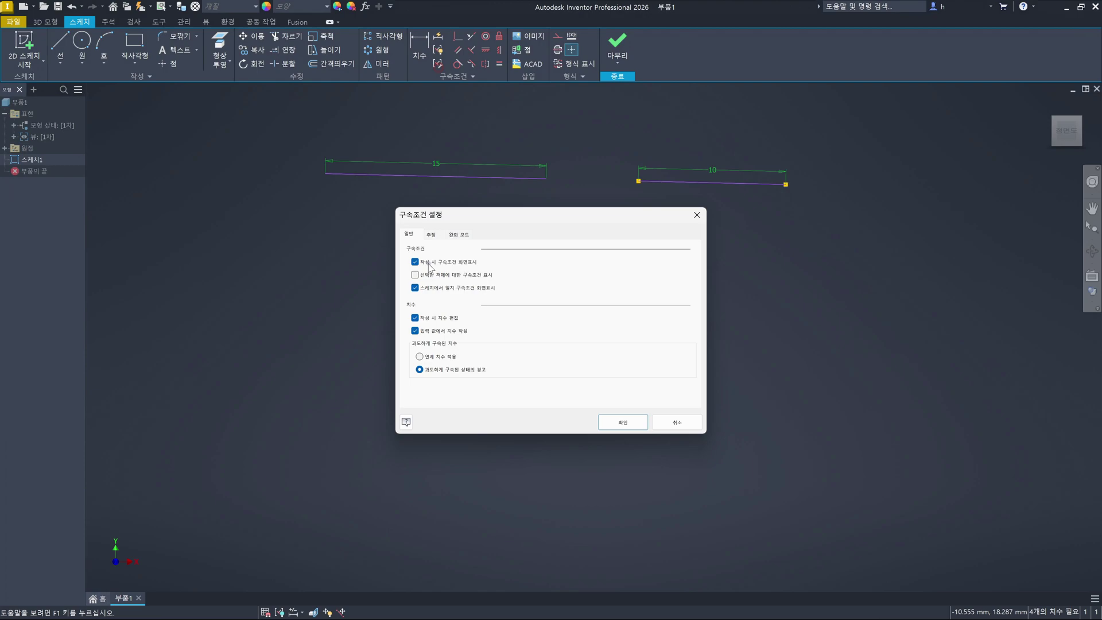
pyautogui.click(431, 236)
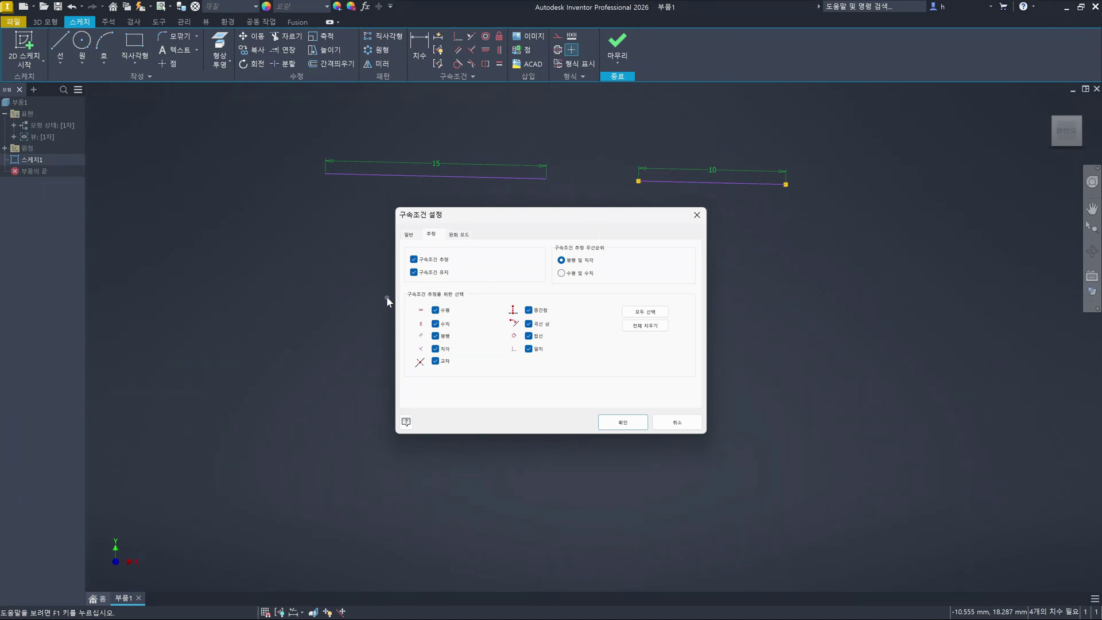
pyautogui.click(414, 272)
pyautogui.click(413, 273)
pyautogui.click(622, 423)
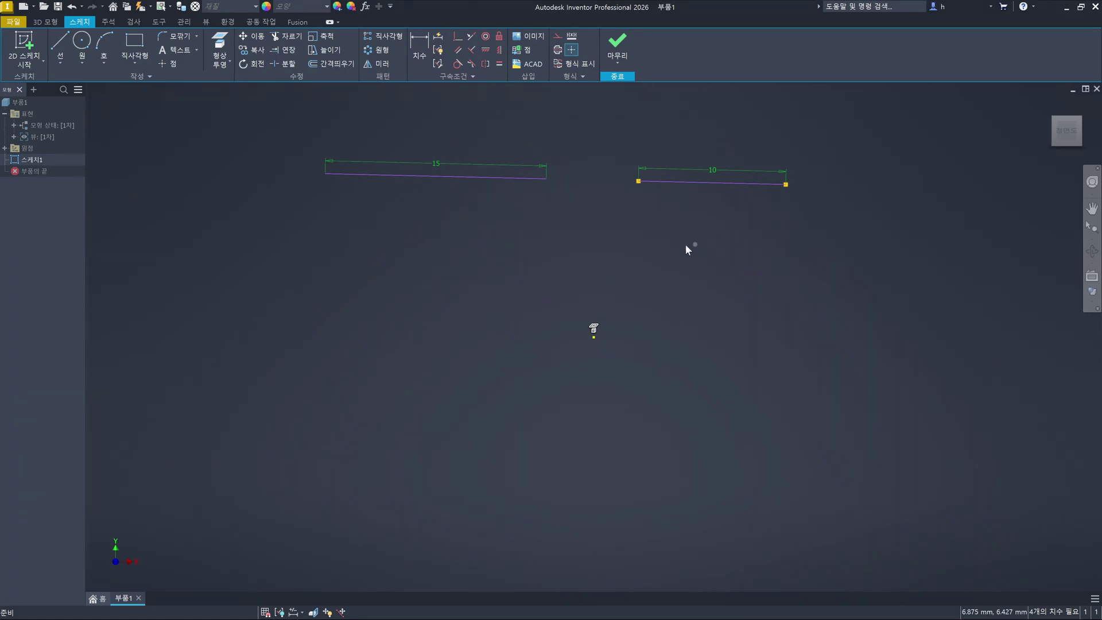
# Draw a second horizontal line 15 mm long below the existing 15 mm line
pyautogui.click(56, 44)
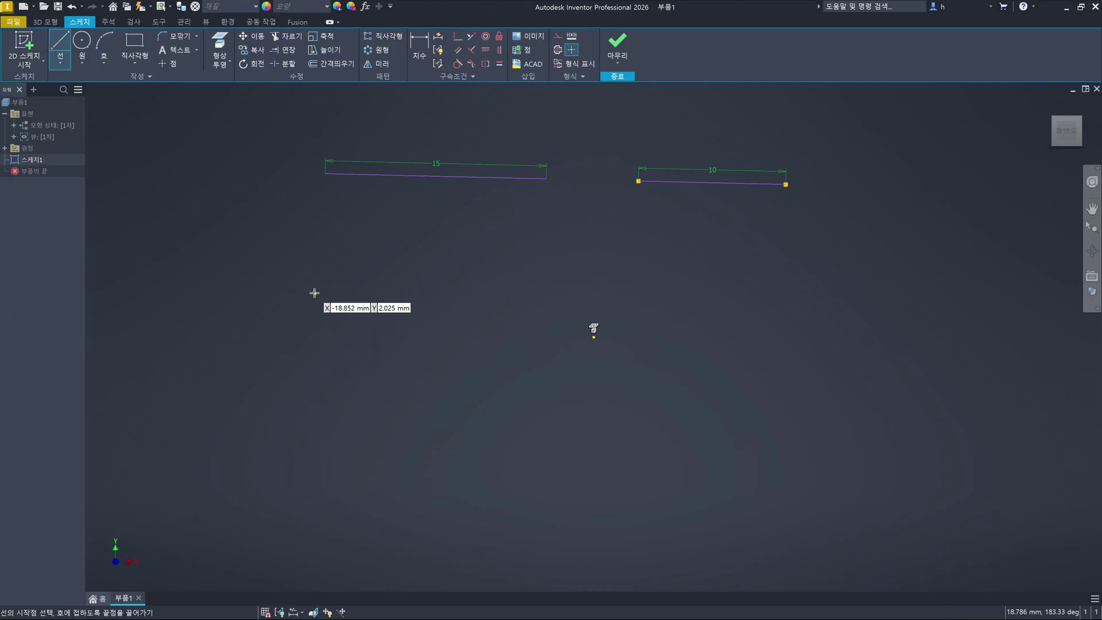
pyautogui.click(295, 292)
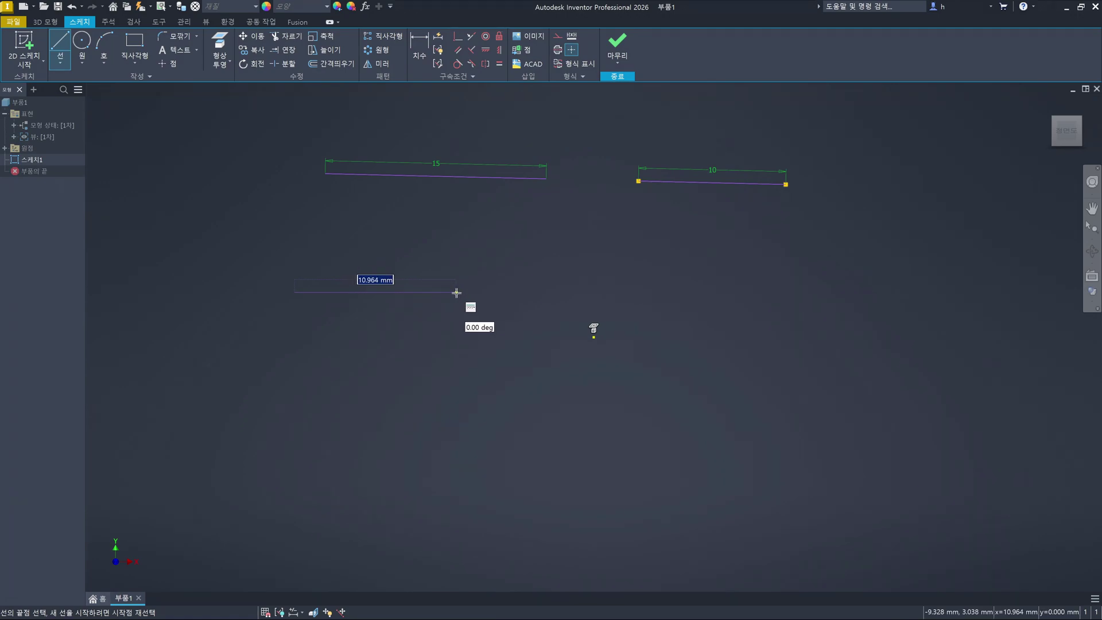
pyautogui.write('15')
pyautogui.press('Return')
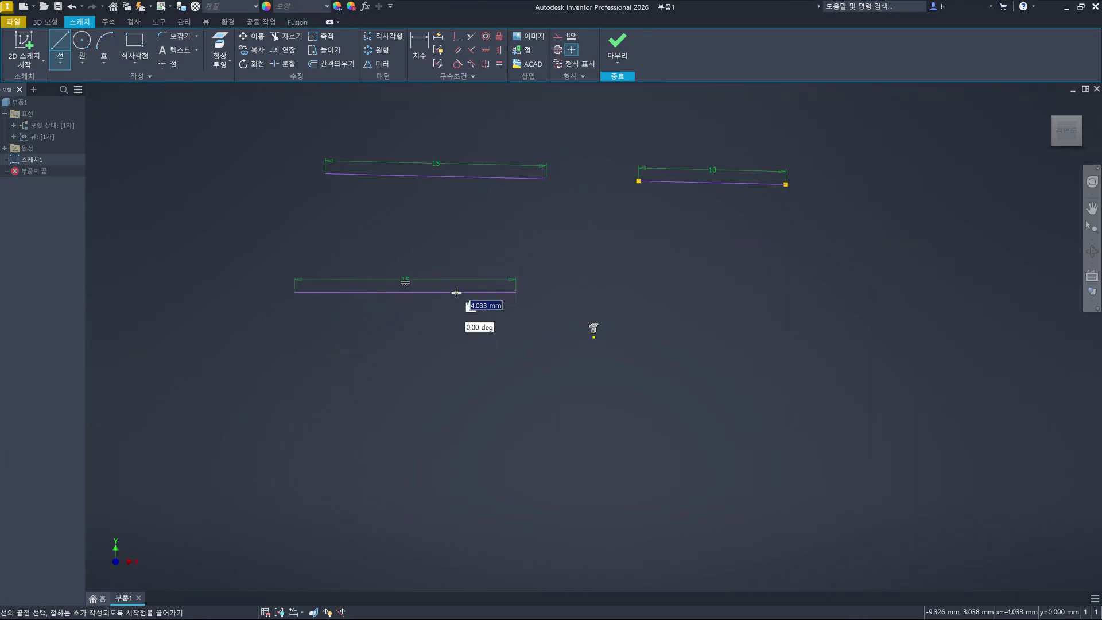
pyautogui.press('Escape')
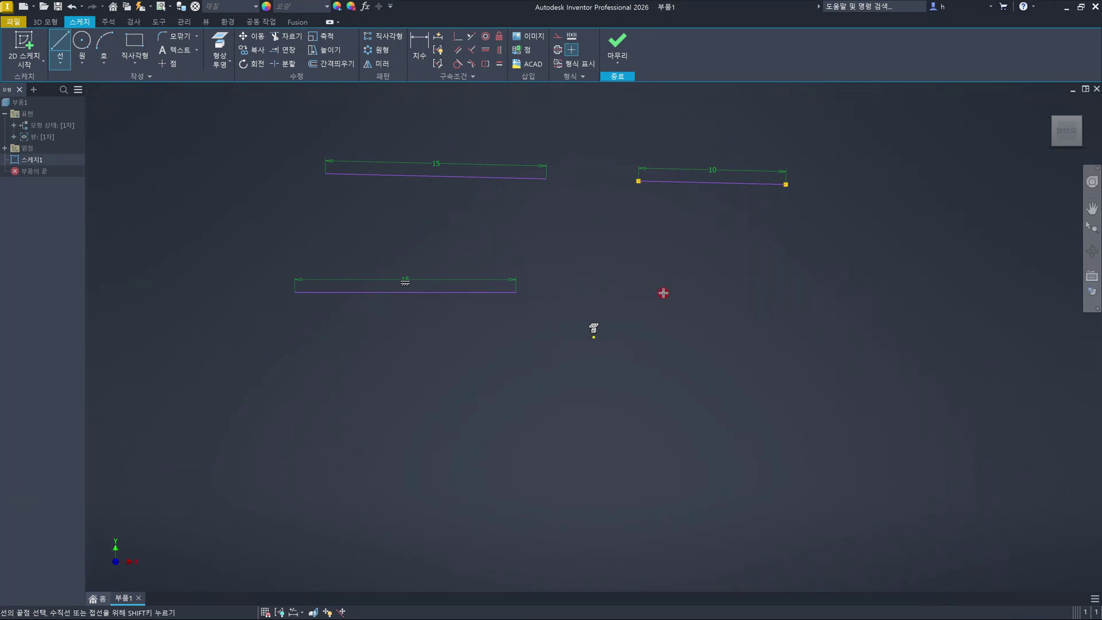
# Draw a second horizontal line 10 mm long to the right of the lower 15 mm line, aligned with it
pyautogui.click(664, 292)
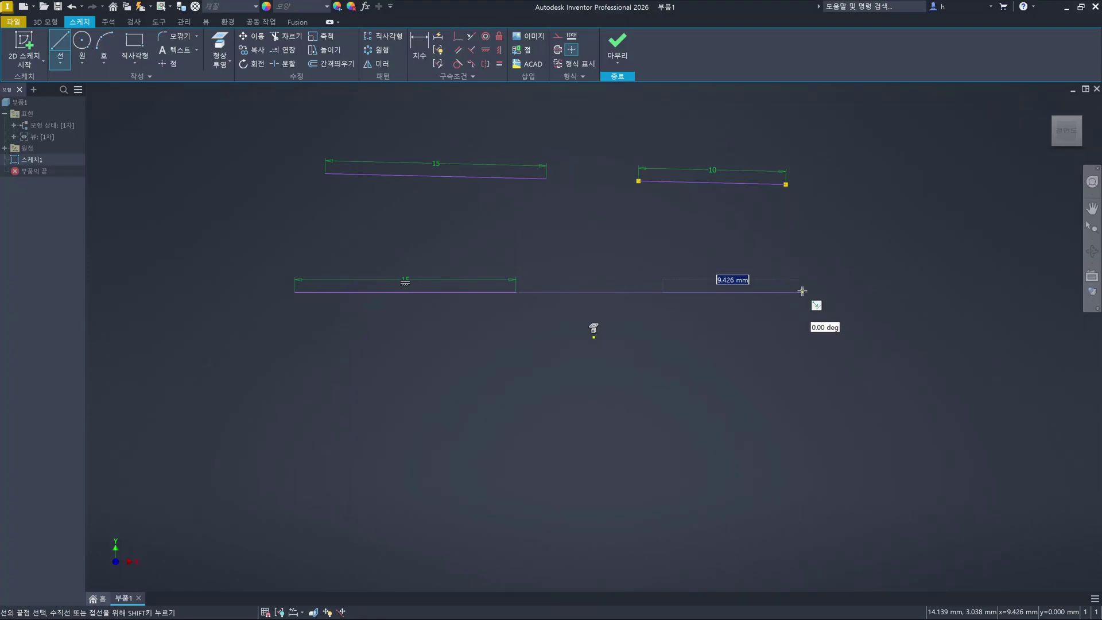
pyautogui.write('10')
pyautogui.press('Return')
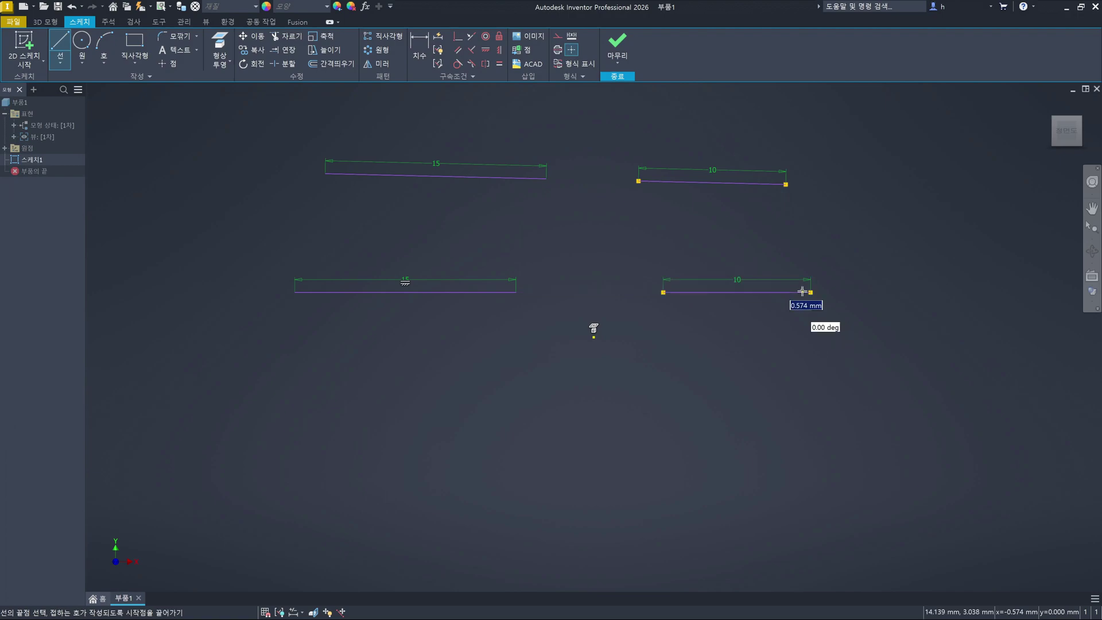
pyautogui.press('Escape')
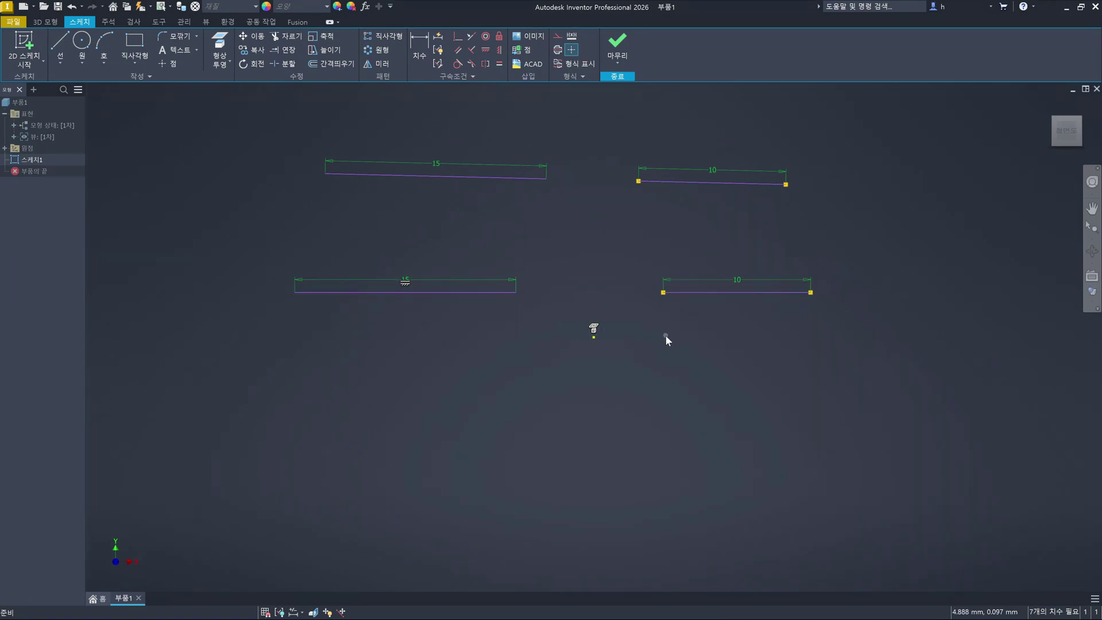
pyautogui.moveTo(678, 335); pyautogui.dragTo(661, 302, button='right')
pyautogui.moveTo(429, 290); pyautogui.dragTo(487, 291)
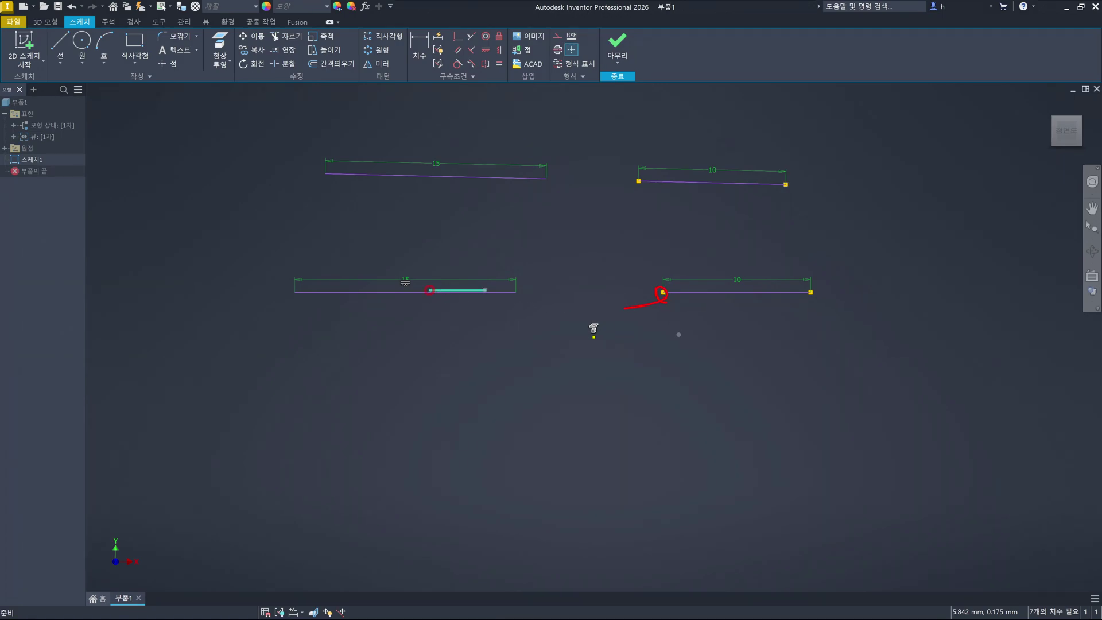
pyautogui.moveTo(812, 300); pyautogui.dragTo(820, 303)
pyautogui.moveTo(418, 289); pyautogui.dragTo(476, 290)
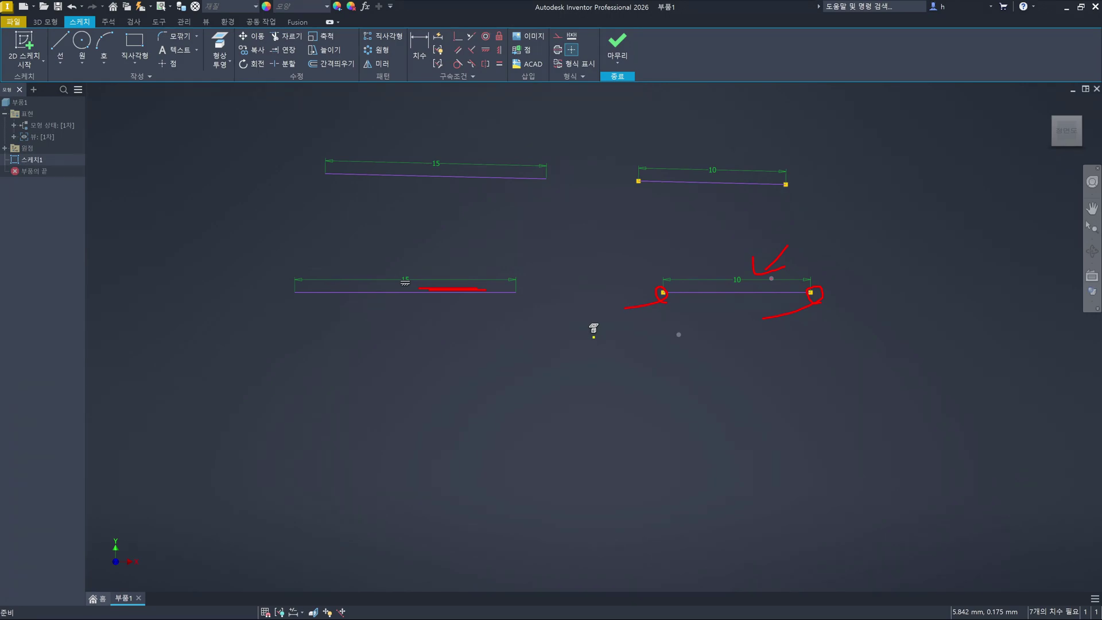
pyautogui.moveTo(408, 260); pyautogui.dragTo(399, 297)
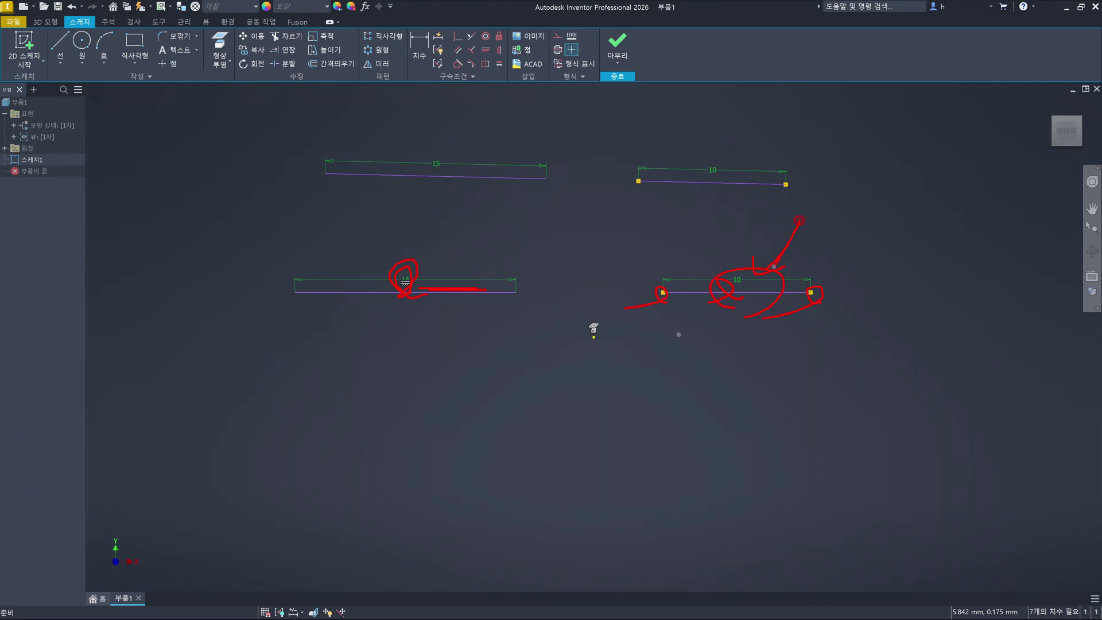
pyautogui.moveTo(772, 268); pyautogui.dragTo(823, 241)
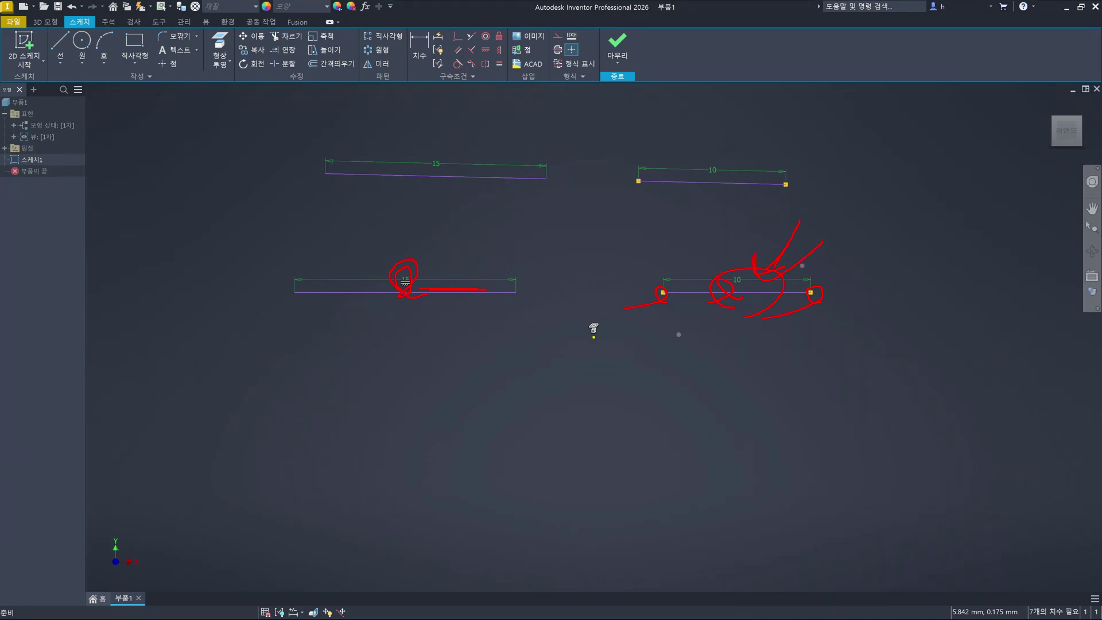
pyautogui.press('Escape')
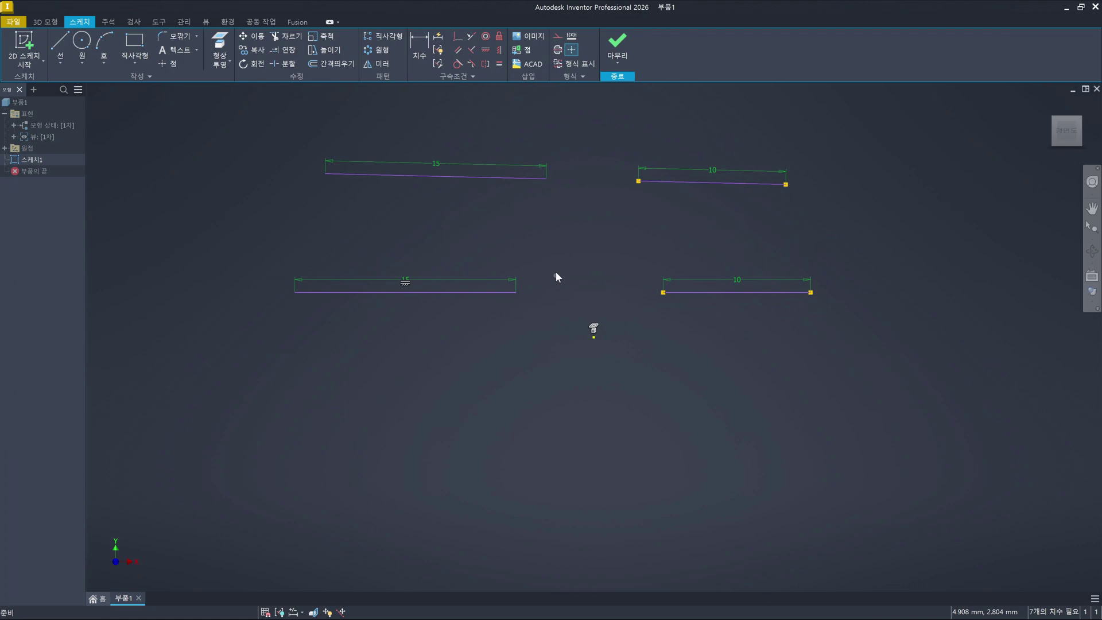
# Try to apply a horizontal constraint to the lower 10 mm line
pyautogui.click(485, 51)
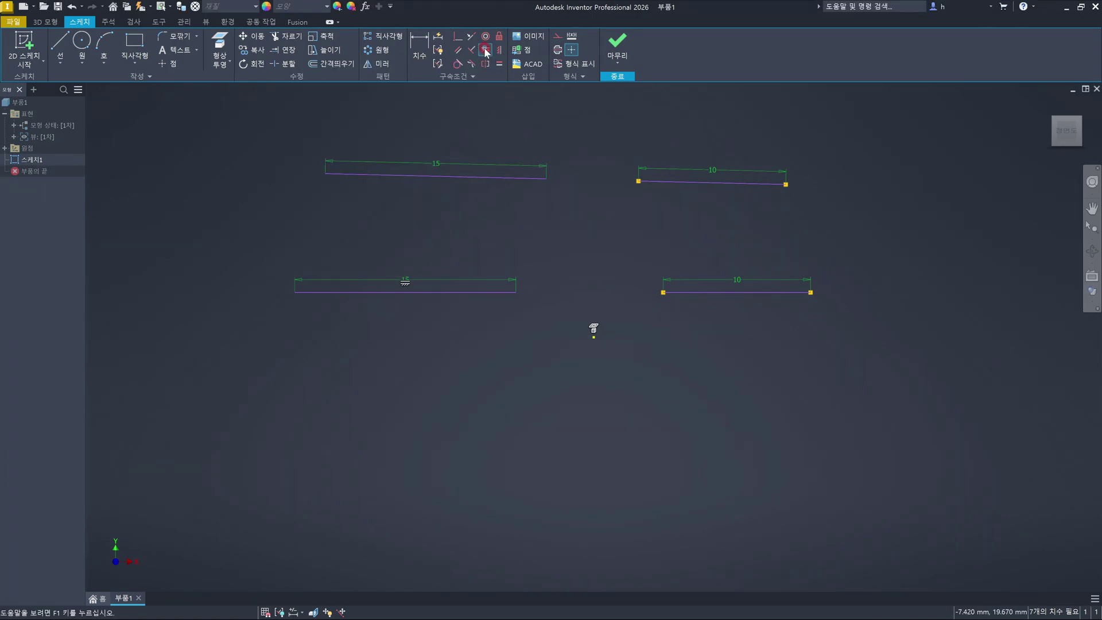
pyautogui.click(690, 292)
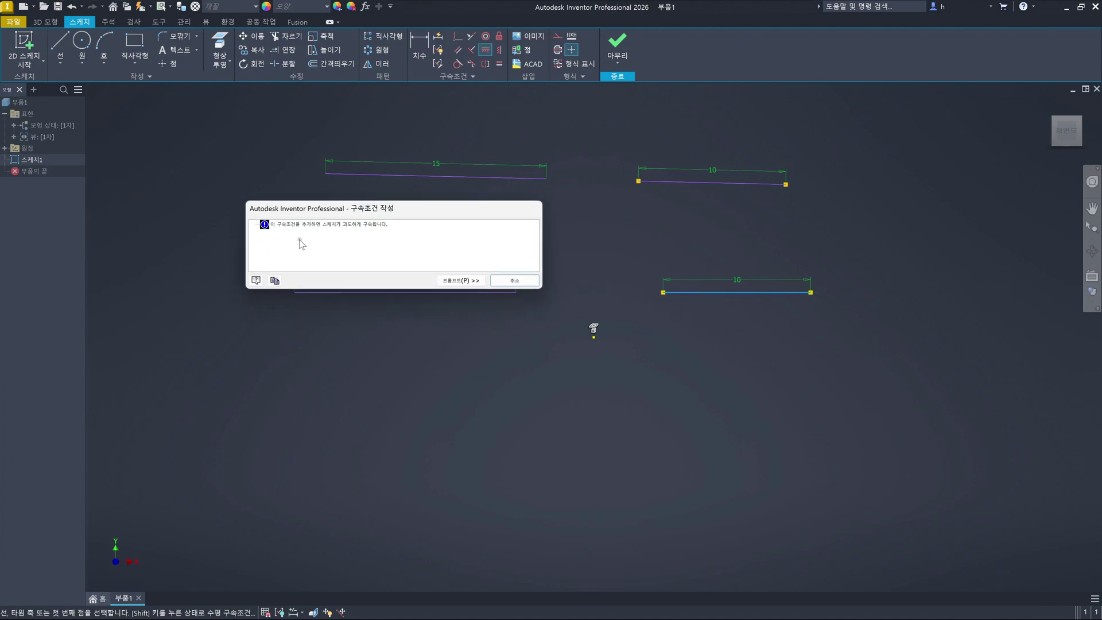
pyautogui.moveTo(457, 211); pyautogui.dragTo(404, 335)
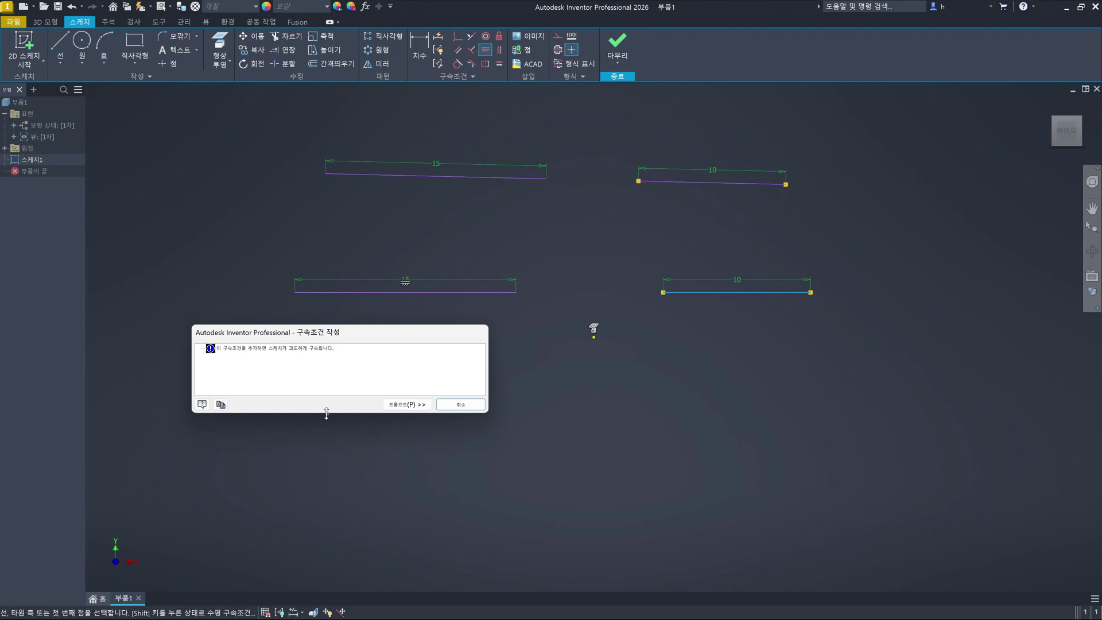
pyautogui.press('Escape')
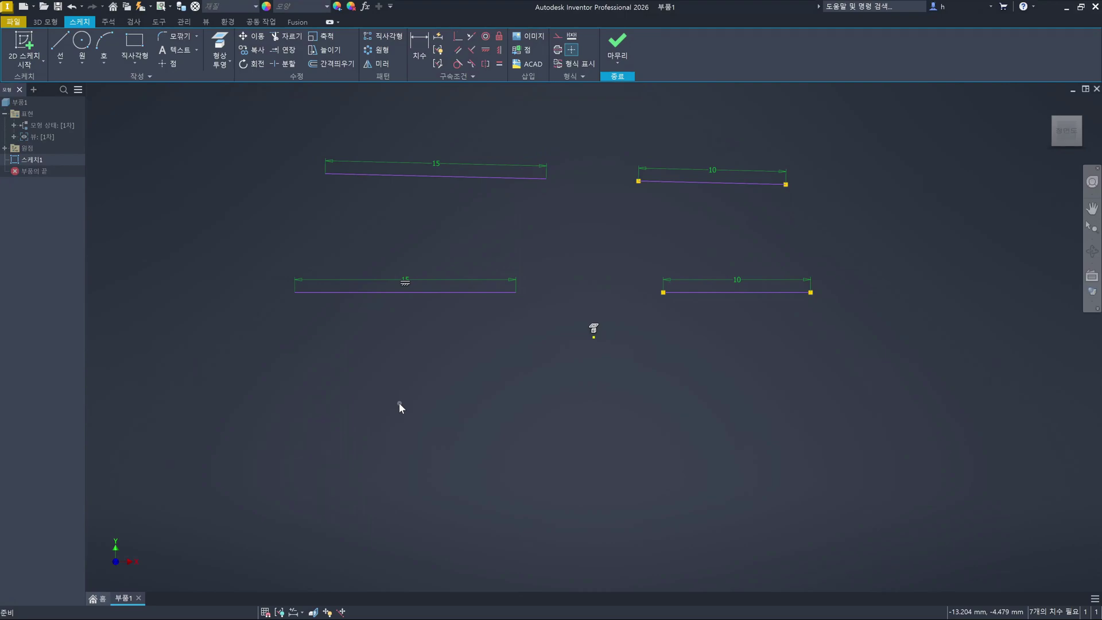
# Try drawing a line just below the upper 15 mm line, nearly parallel to it, and delete it
pyautogui.click(572, 258)
pyautogui.click(570, 229)
pyautogui.press('l')
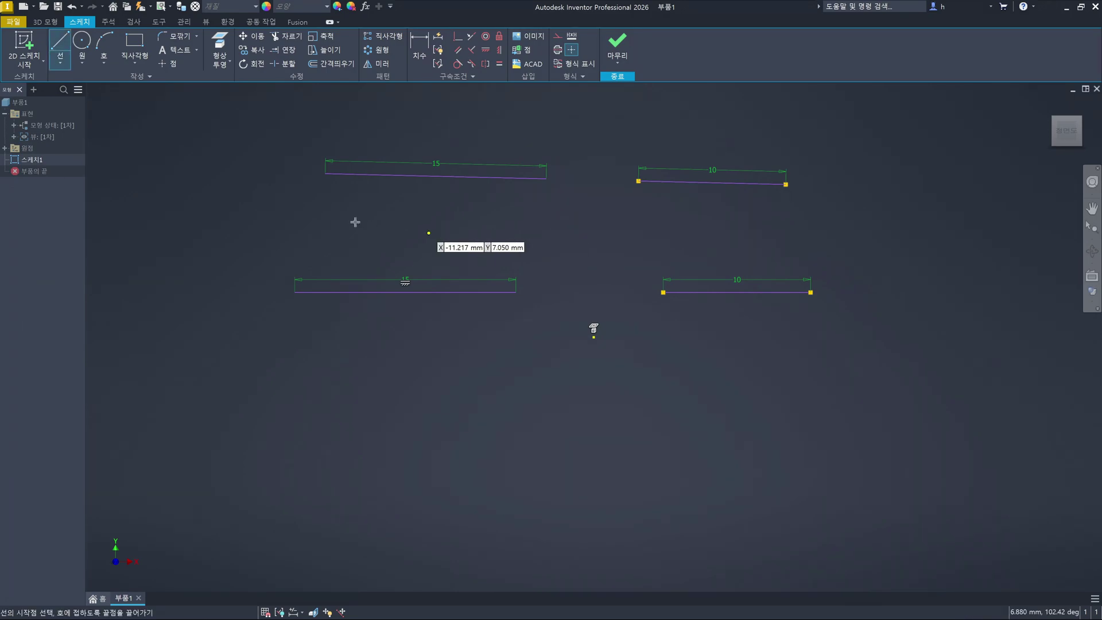
pyautogui.click(315, 212)
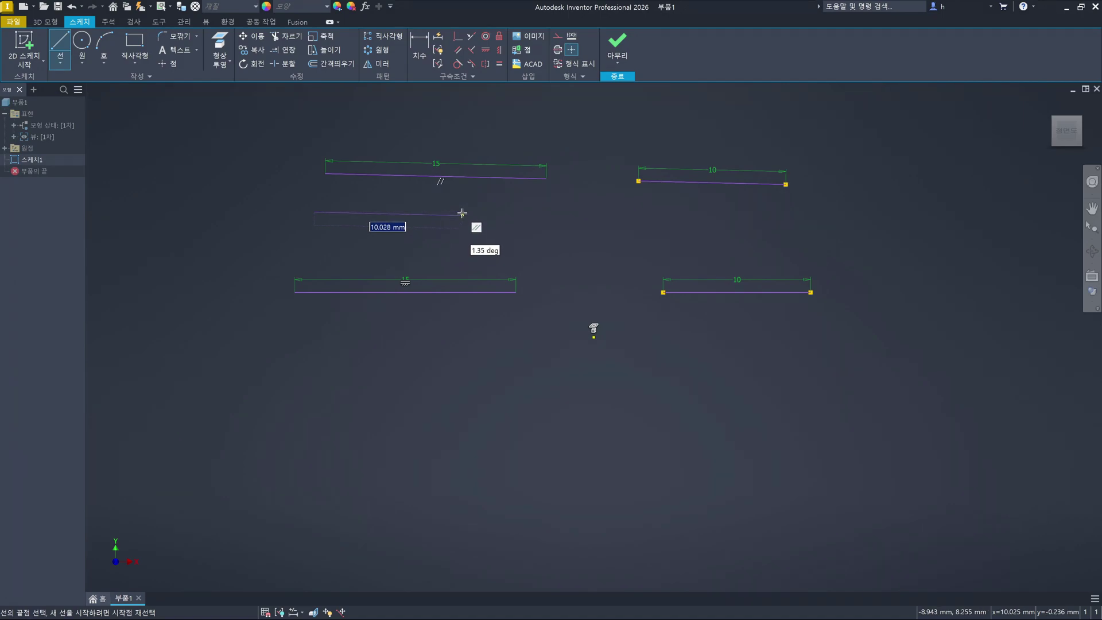
pyautogui.hotkey('ctrl', '2')
pyautogui.moveTo(434, 178); pyautogui.dragTo(438, 195)
pyautogui.moveTo(487, 235)
pyautogui.mouseDown()
pyautogui.moveTo(471, 228)
pyautogui.moveTo(486, 238)
pyautogui.mouseUp()
pyautogui.moveTo(493, 178); pyautogui.dragTo(492, 186)
pyautogui.moveTo(440, 210); pyautogui.dragTo(439, 217)
pyautogui.moveTo(319, 220)
pyautogui.mouseDown()
pyautogui.moveTo(341, 191)
pyautogui.moveTo(388, 169)
pyautogui.moveTo(425, 207)
pyautogui.moveTo(452, 175)
pyautogui.mouseUp()
pyautogui.moveTo(375, 185); pyautogui.dragTo(395, 181)
pyautogui.moveTo(532, 177); pyautogui.dragTo(519, 192)
pyautogui.moveTo(445, 183)
pyautogui.mouseDown()
pyautogui.moveTo(459, 204)
pyautogui.moveTo(438, 201)
pyautogui.mouseUp()
pyautogui.press('Escape')
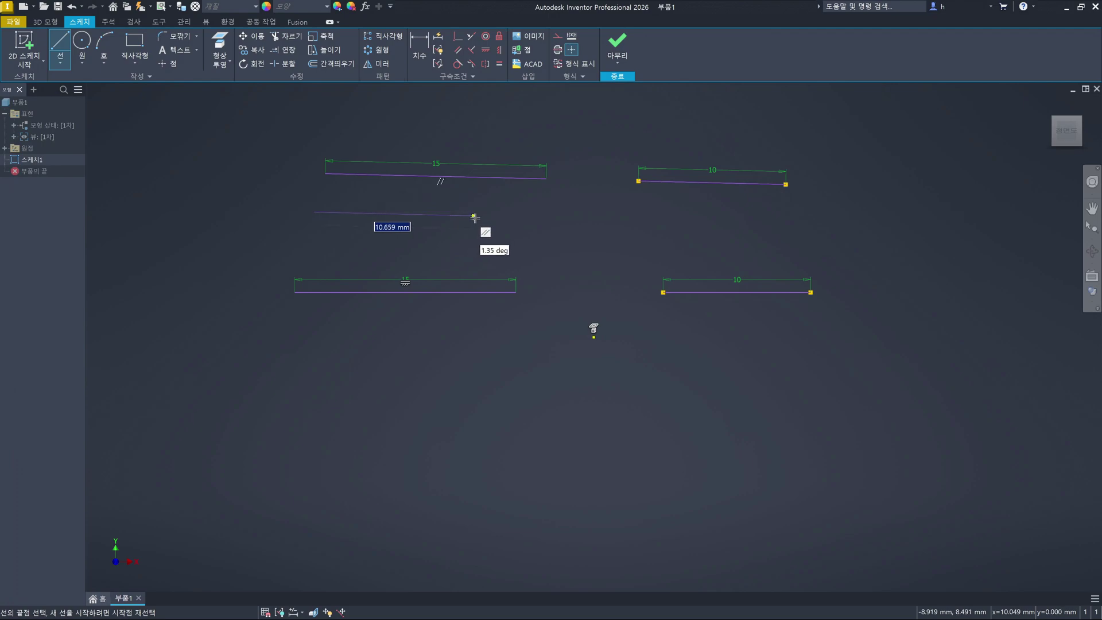
pyautogui.click(483, 219)
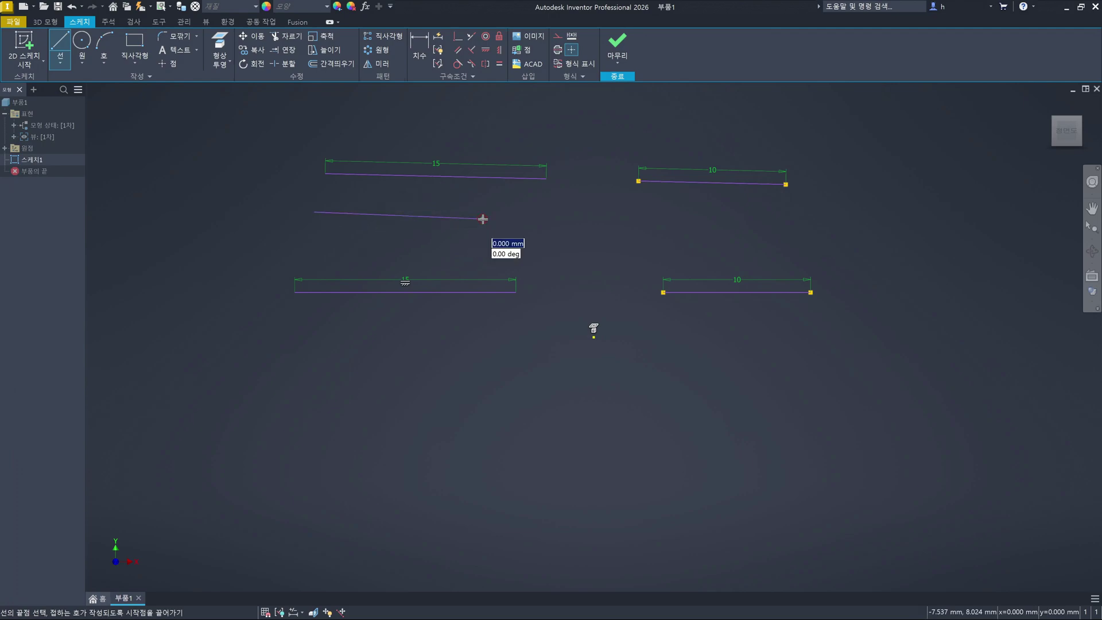
pyautogui.press('Escape')
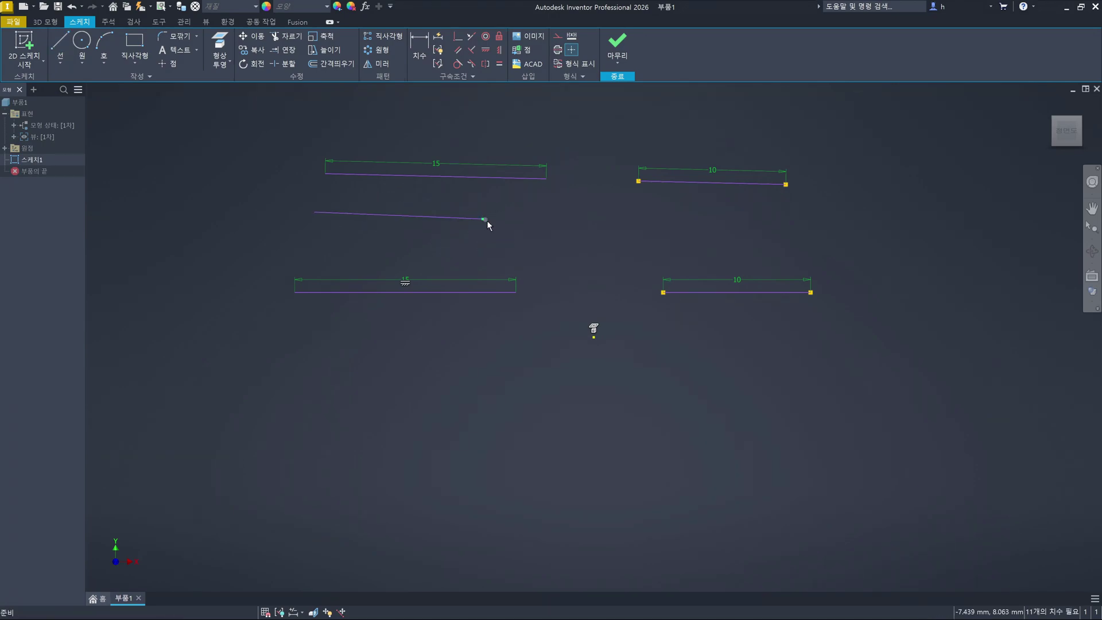
pyautogui.press('Delete')
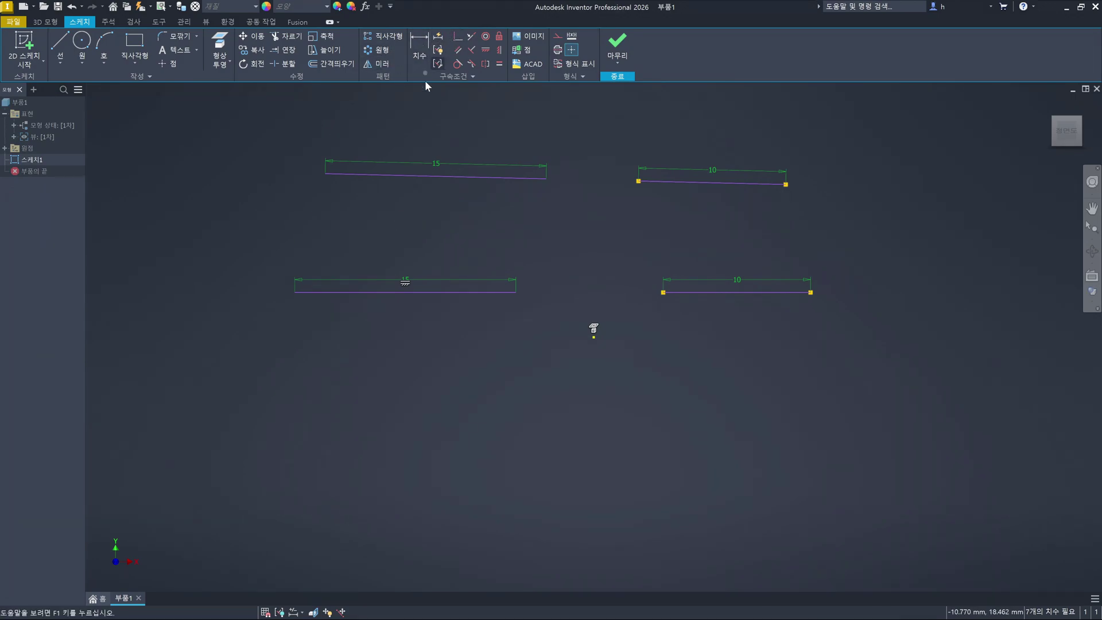
# Draw a short line just below the upper 15 mm line with an inferred parallel constraint to it
pyautogui.press('l')
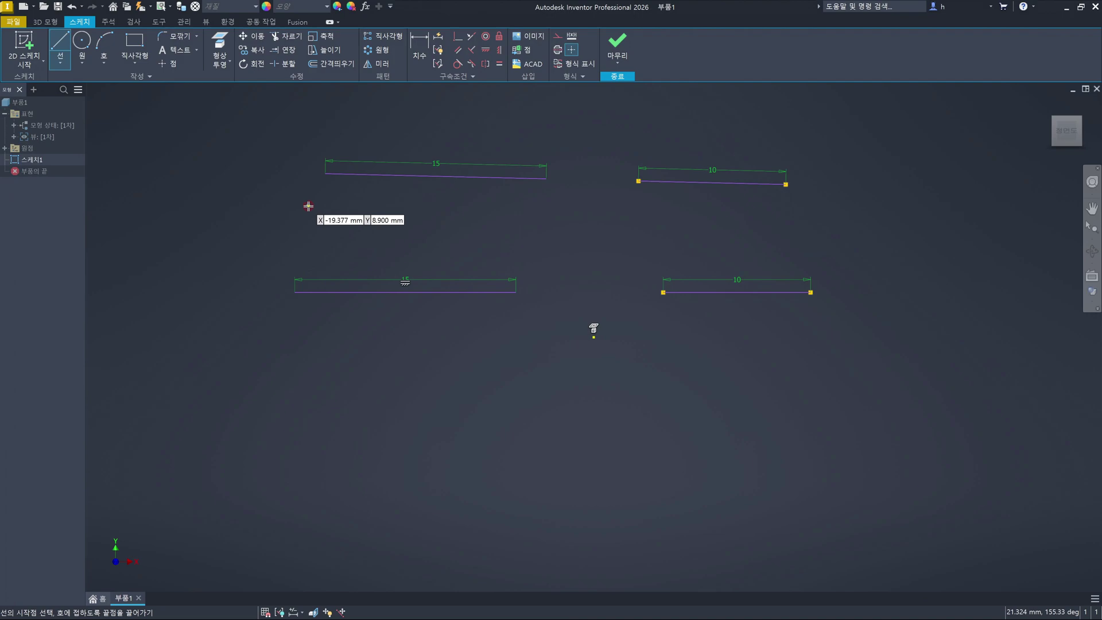
pyautogui.click(309, 206)
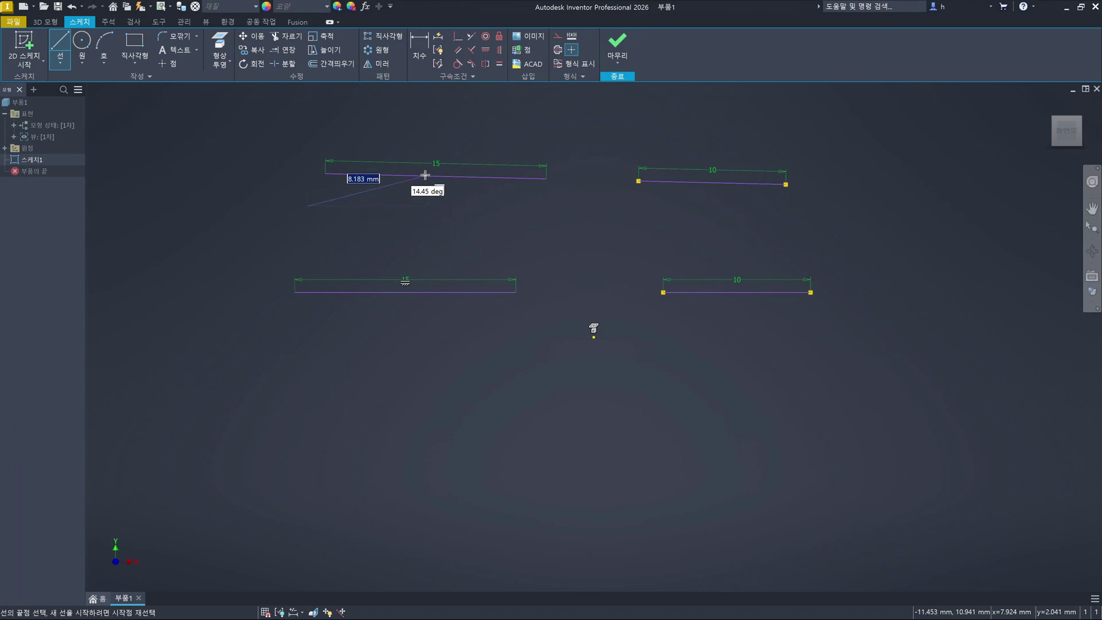
pyautogui.click(396, 207)
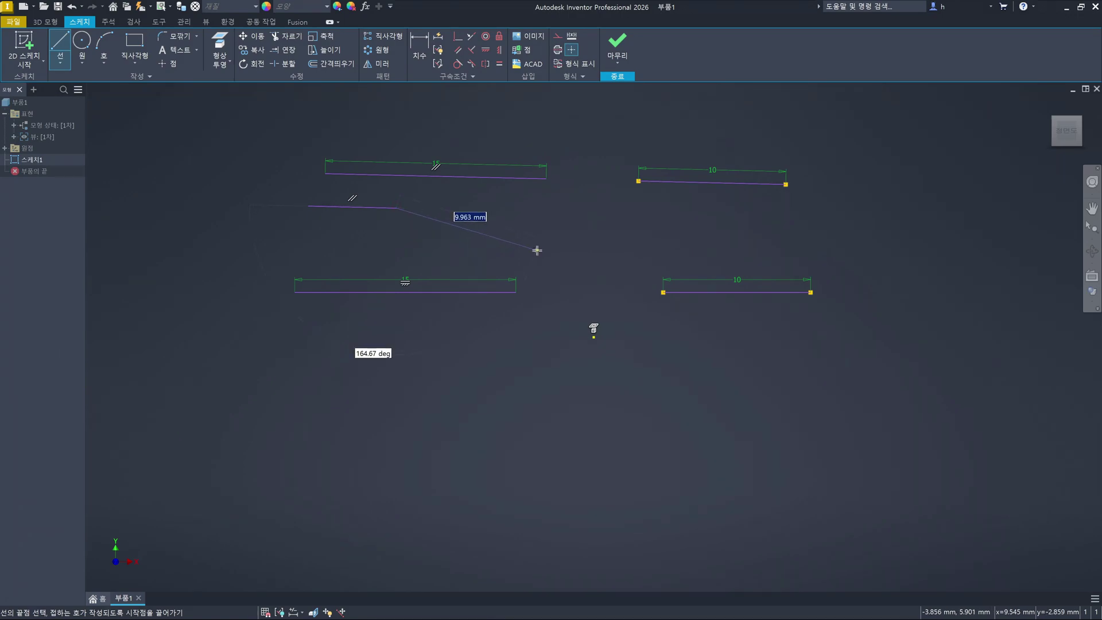
pyautogui.press('Escape')
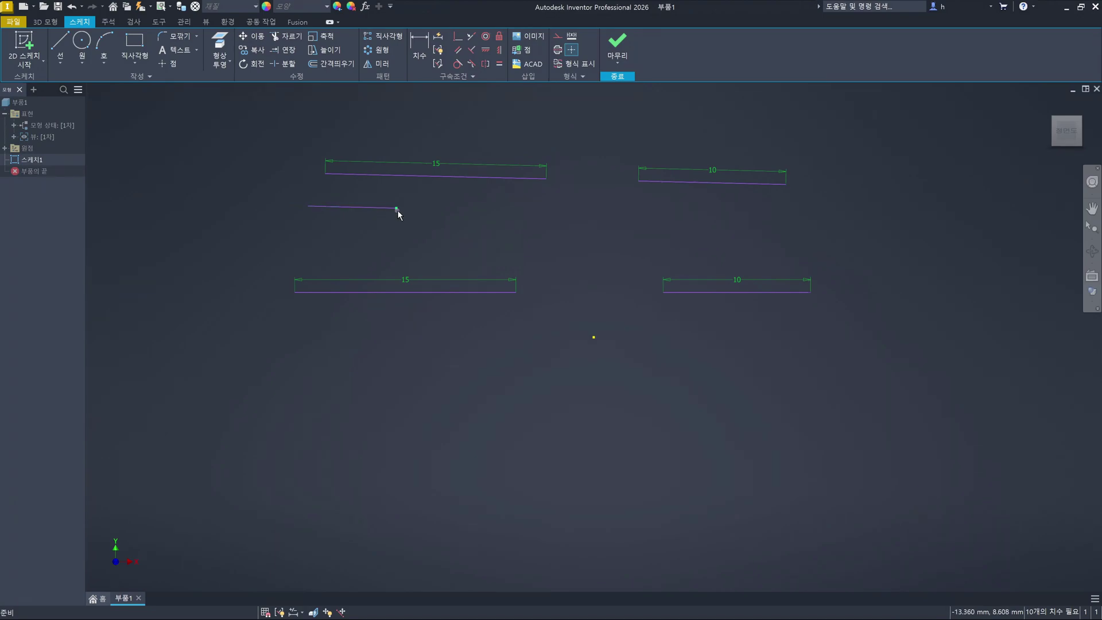
# Fix the short parallel line's left endpoint and tilt the line by moving its right endpoint slightly down
pyautogui.click(500, 37)
pyautogui.click(308, 205)
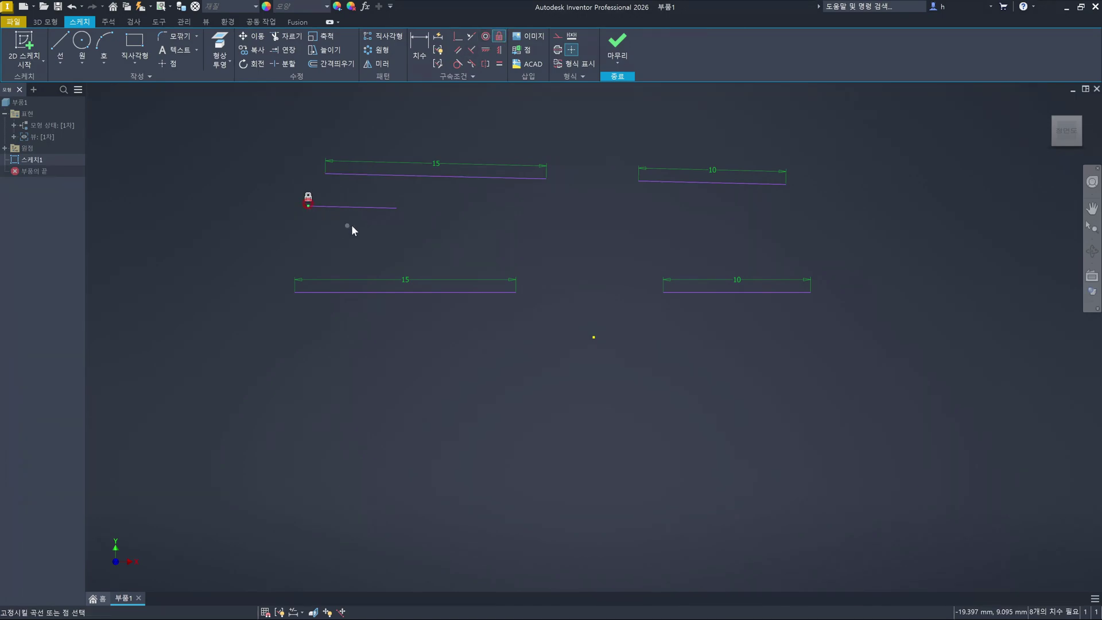
pyautogui.press('Escape')
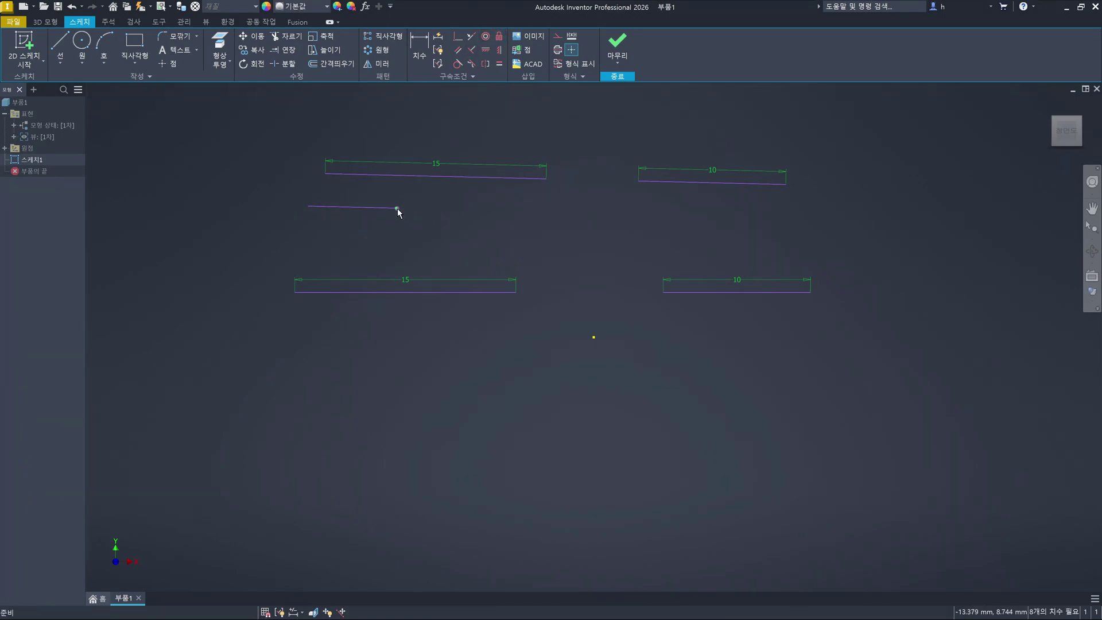
pyautogui.moveTo(397, 208)
pyautogui.mouseDown()
pyautogui.moveTo(383, 257)
pyautogui.moveTo(399, 214)
pyautogui.mouseUp()
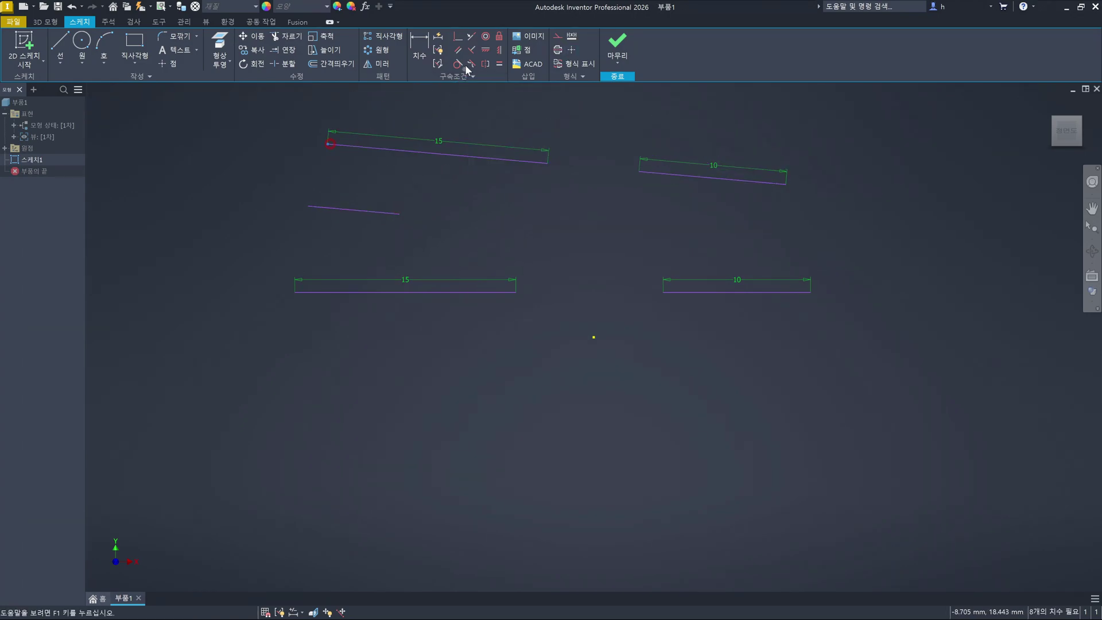
# Fix the upper 15 mm line's left endpoint and the upper 10 mm line's right endpoint, and shorten the short line from its right end
pyautogui.click(499, 35)
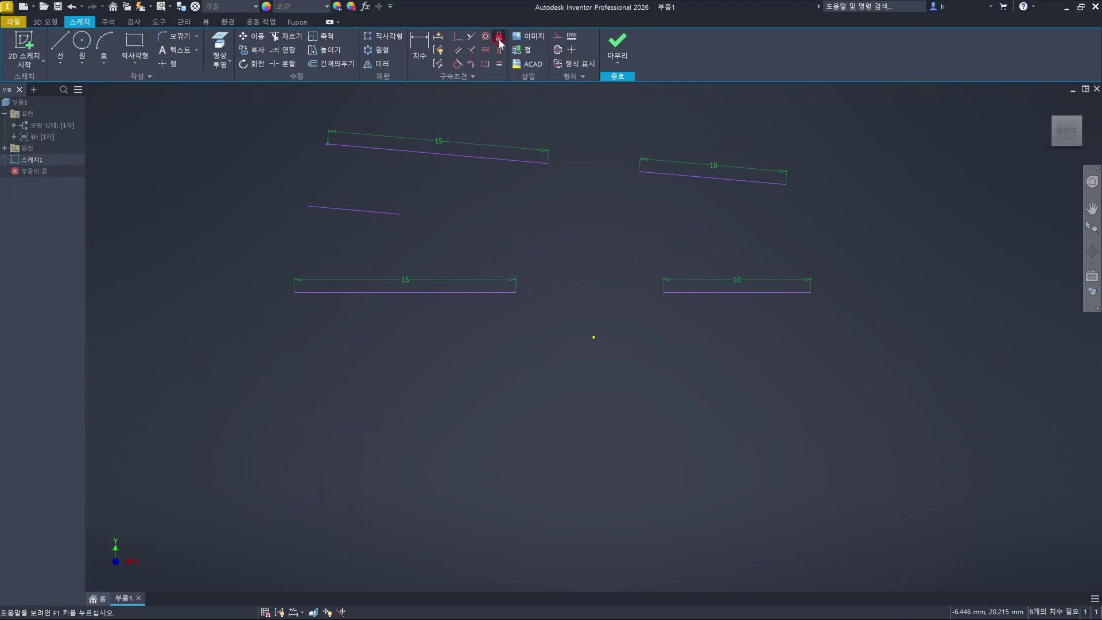
pyautogui.click(787, 183)
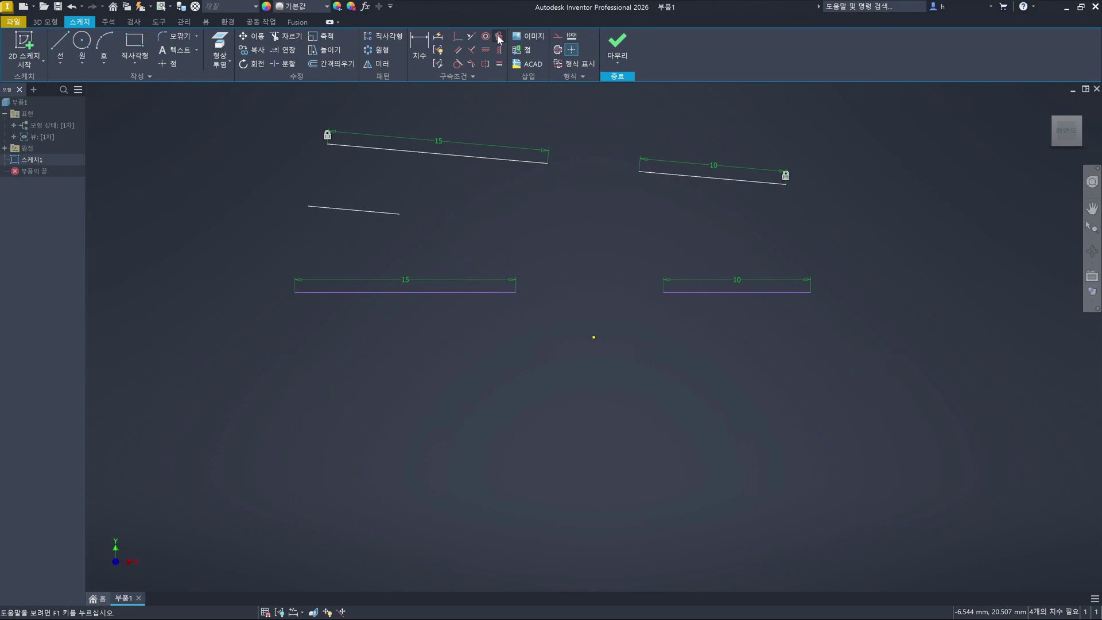
pyautogui.press('Escape')
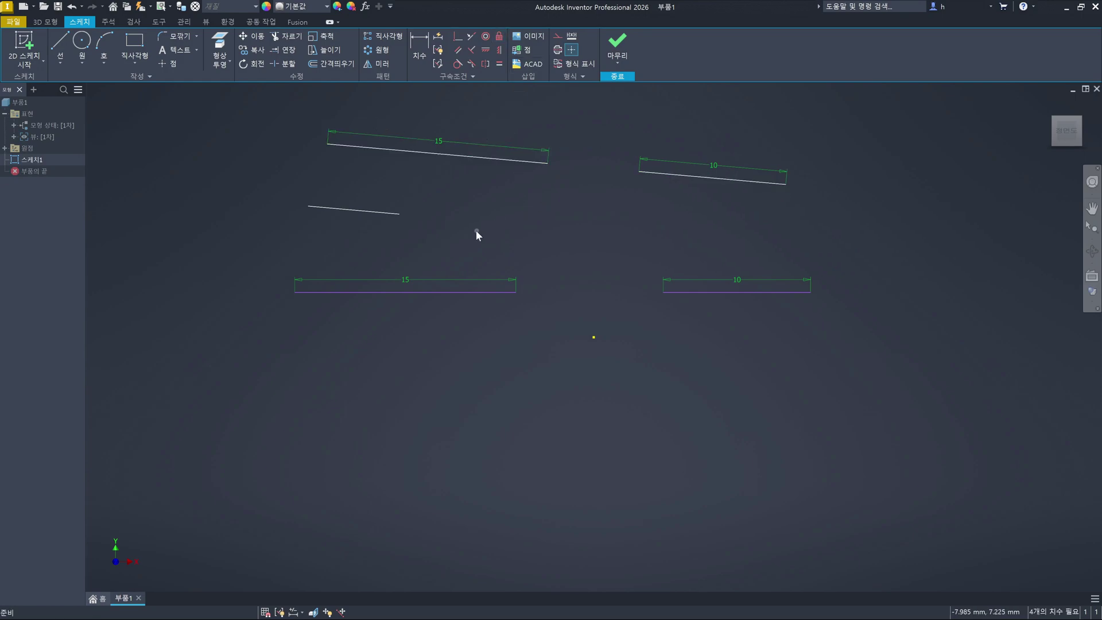
pyautogui.moveTo(400, 216)
pyautogui.mouseDown()
pyautogui.moveTo(388, 257)
pyautogui.moveTo(489, 260)
pyautogui.moveTo(532, 233)
pyautogui.moveTo(401, 225)
pyautogui.moveTo(359, 275)
pyautogui.moveTo(381, 228)
pyautogui.mouseUp()
# Draw a line about 10 mm long at about 5.6 degrees between the upper 15 mm line and the short line, without inferring a constraint
pyautogui.click(238, 162)
pyautogui.press('l')
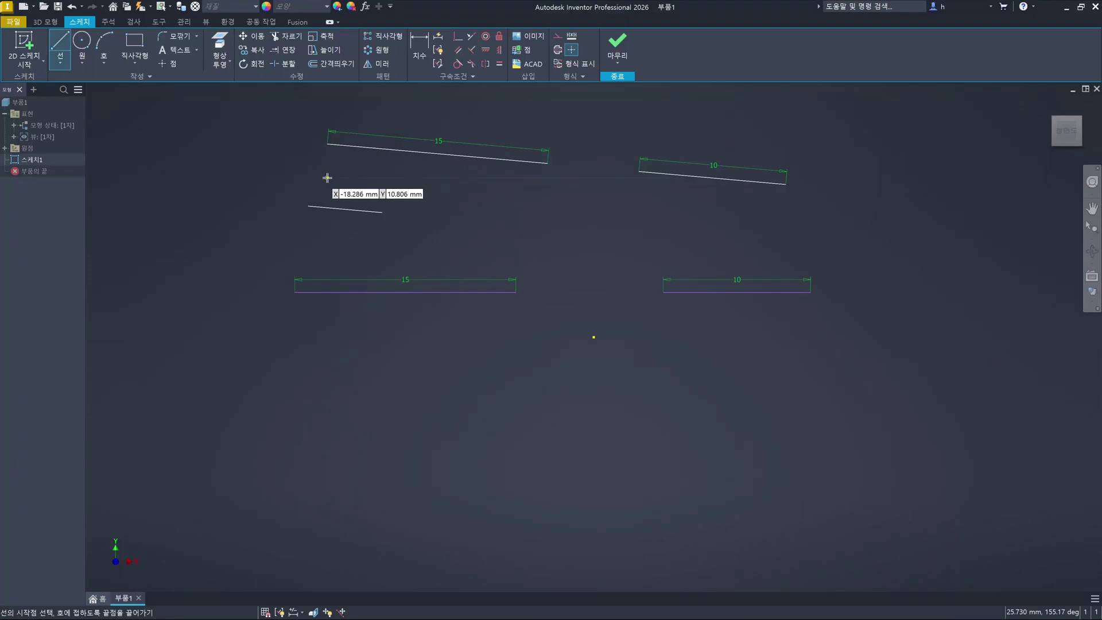
pyautogui.press('Escape')
pyautogui.press('l')
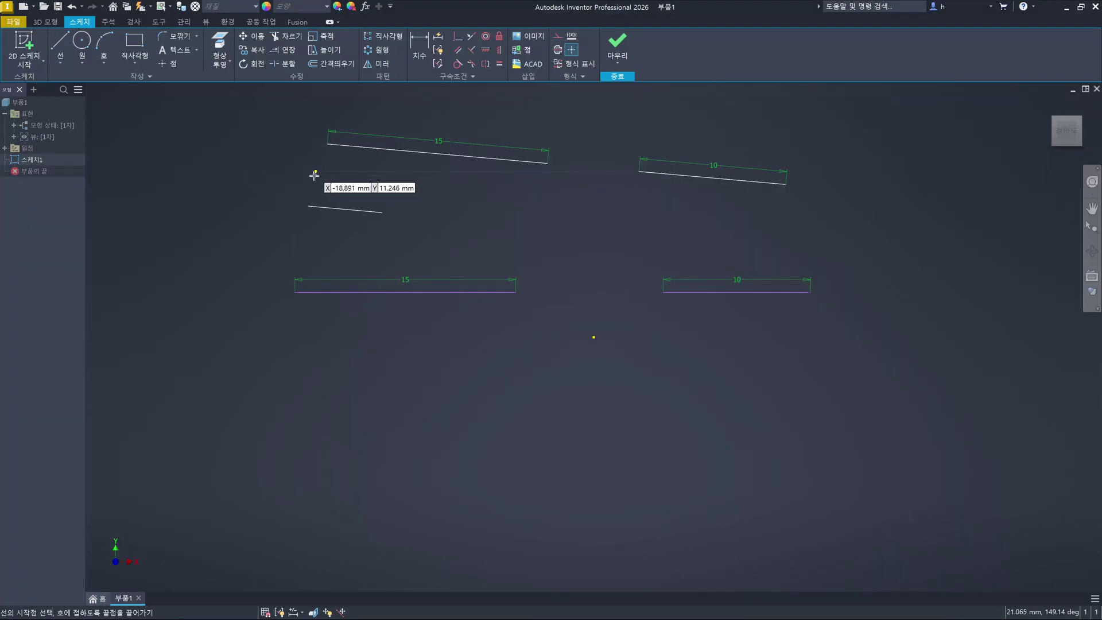
pyautogui.click(315, 175)
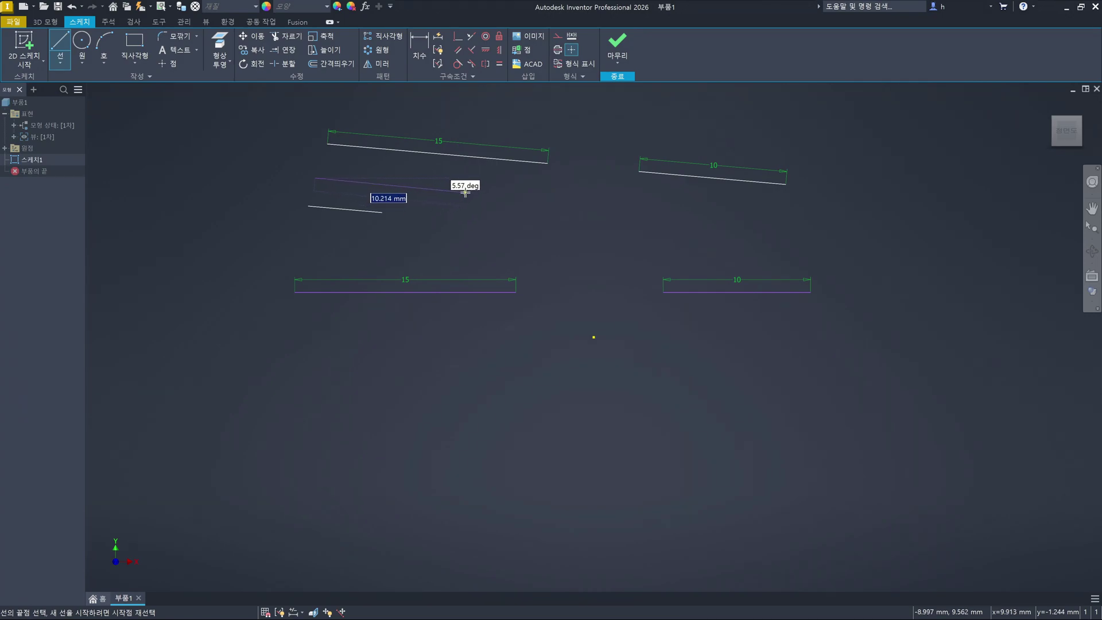
pyautogui.click(465, 192)
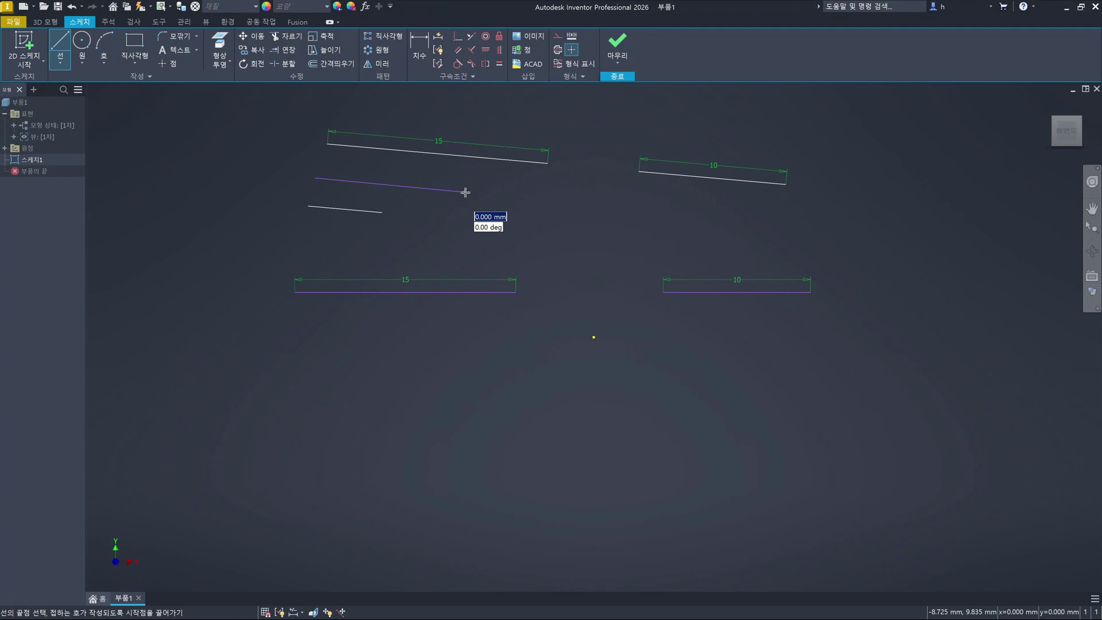
pyautogui.press('Escape')
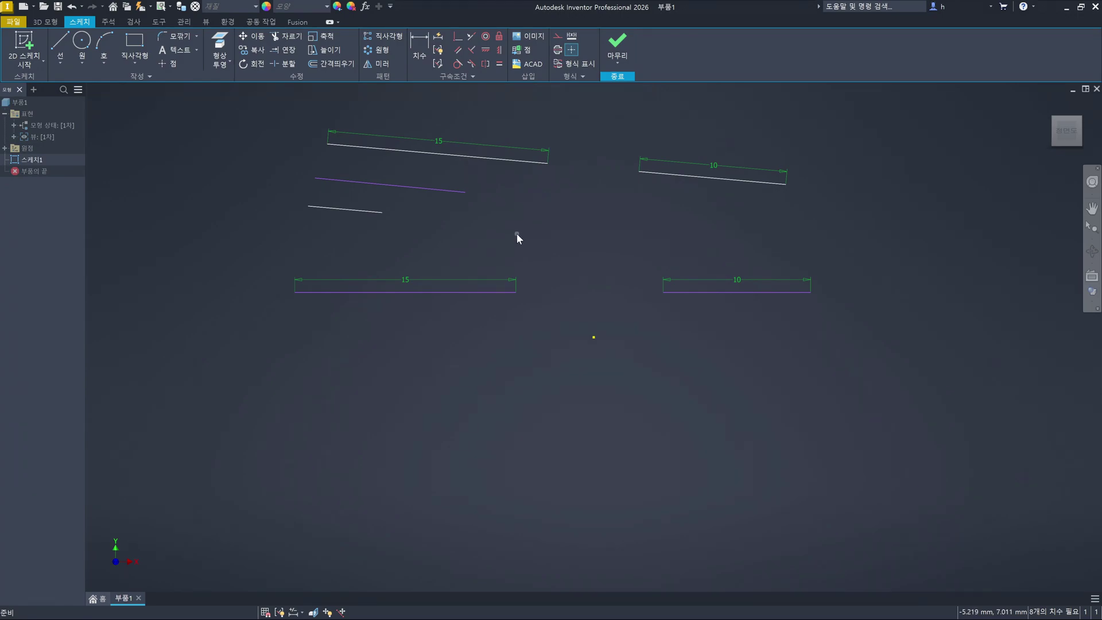
pyautogui.click(497, 292)
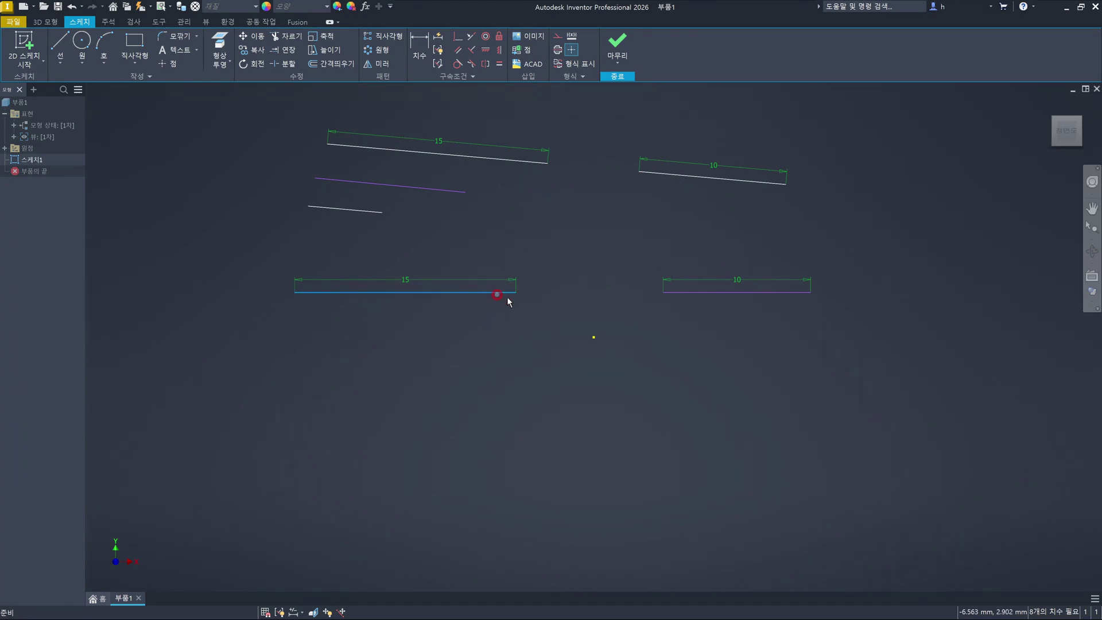
pyautogui.click(732, 292)
pyautogui.click(612, 235)
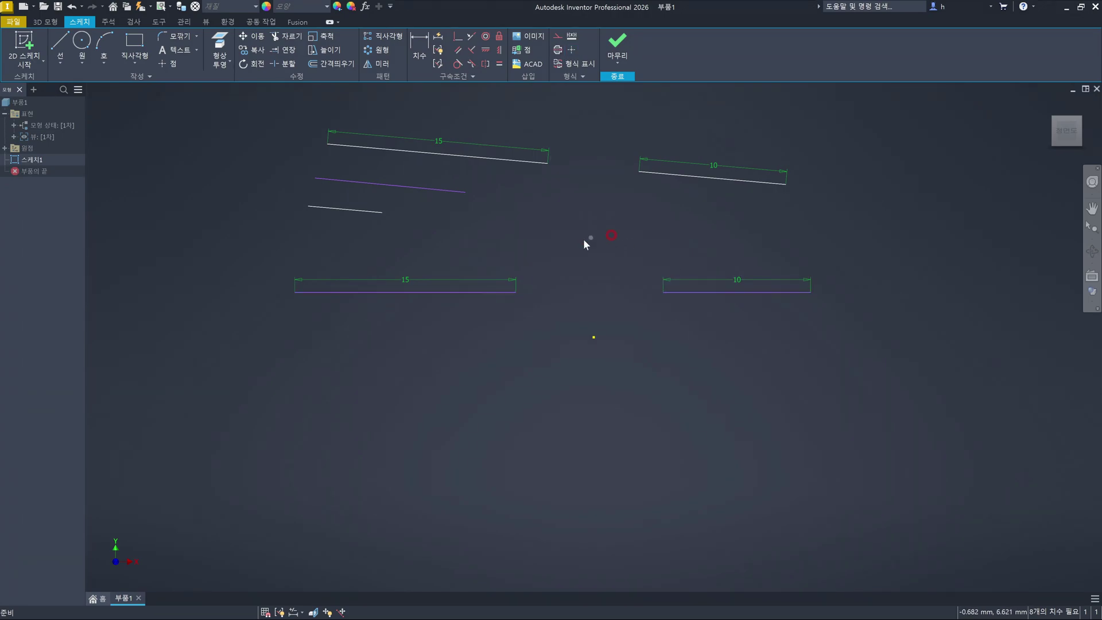
# Draw a horizontal line 15 mm long below the lower 15 mm line
pyautogui.click(466, 386)
pyautogui.press('l')
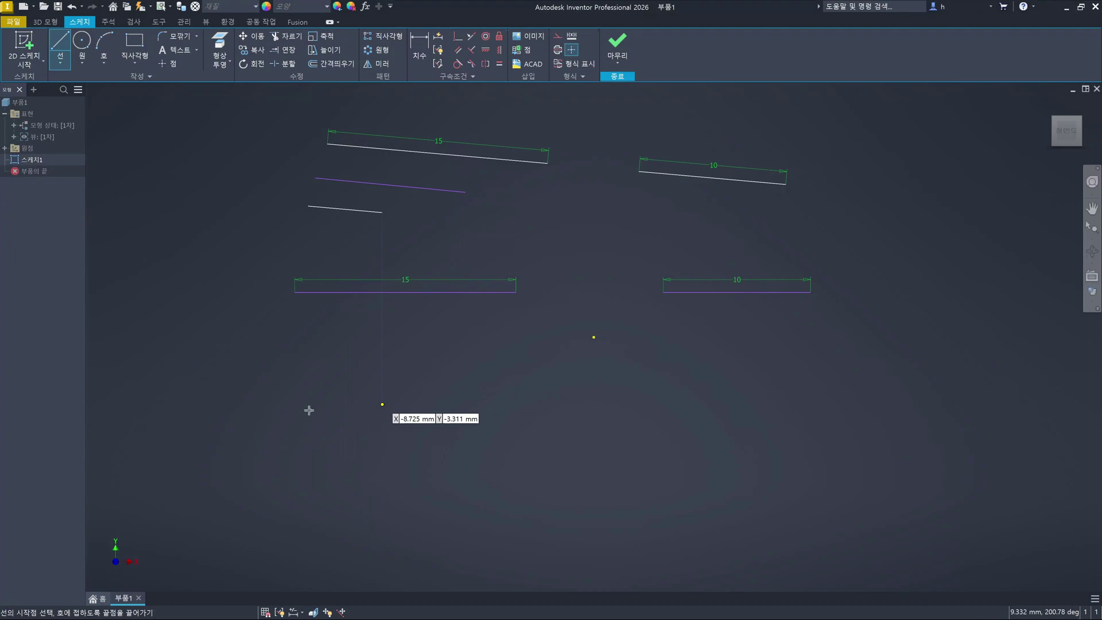
pyautogui.click(304, 415)
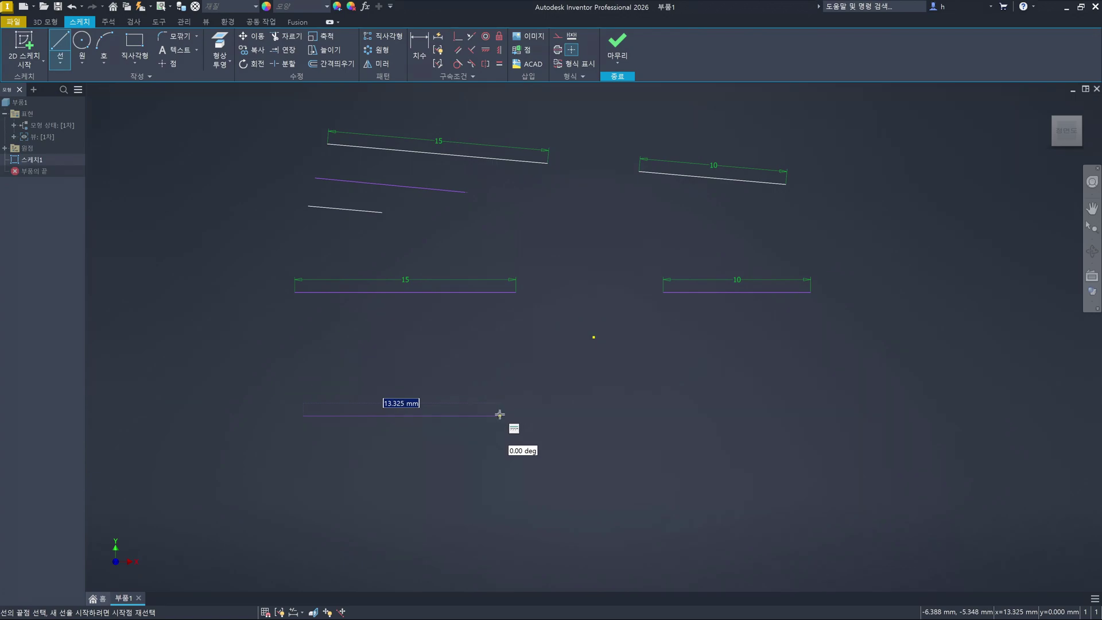
pyautogui.write('15')
pyautogui.press('Return')
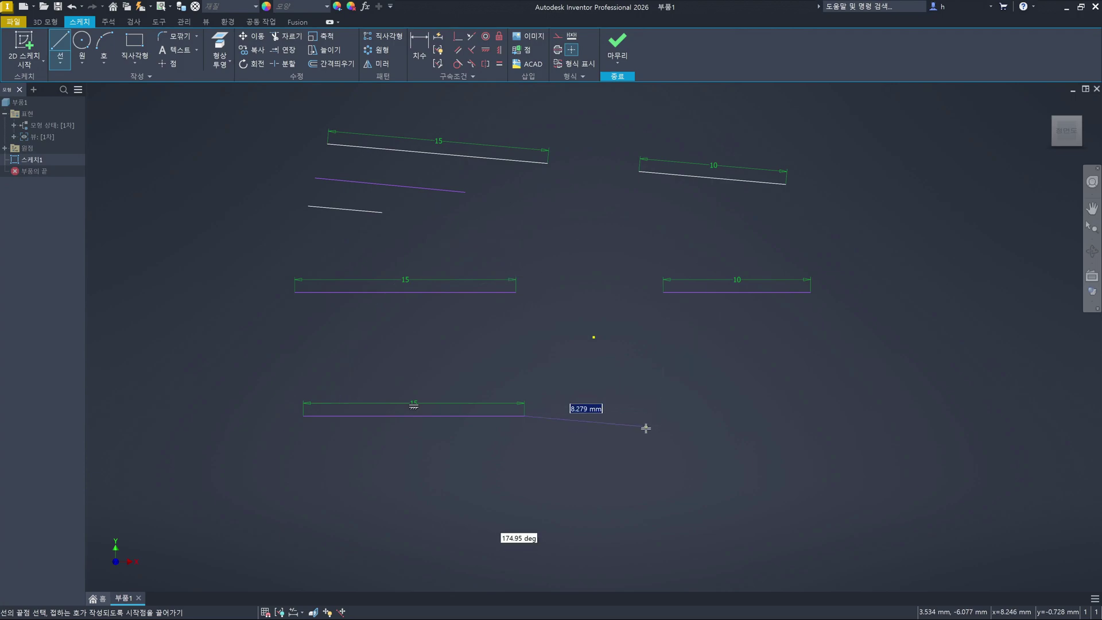
pyautogui.press('Escape')
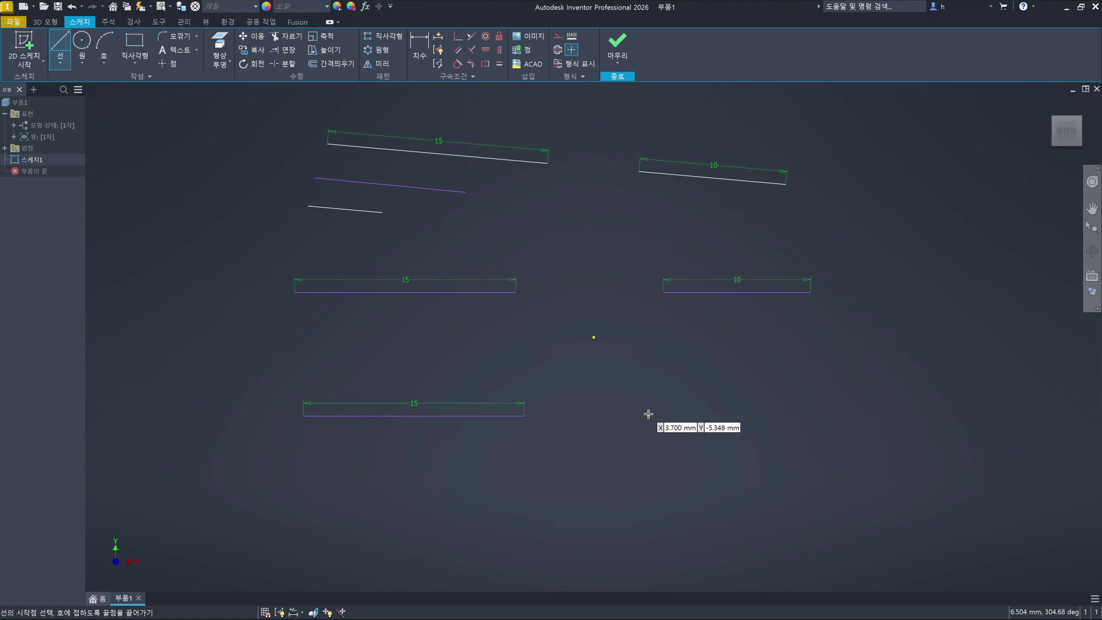
# Draw a horizontal line 10 mm long to the right of and slightly below the lowest 15 mm line
pyautogui.click(646, 454)
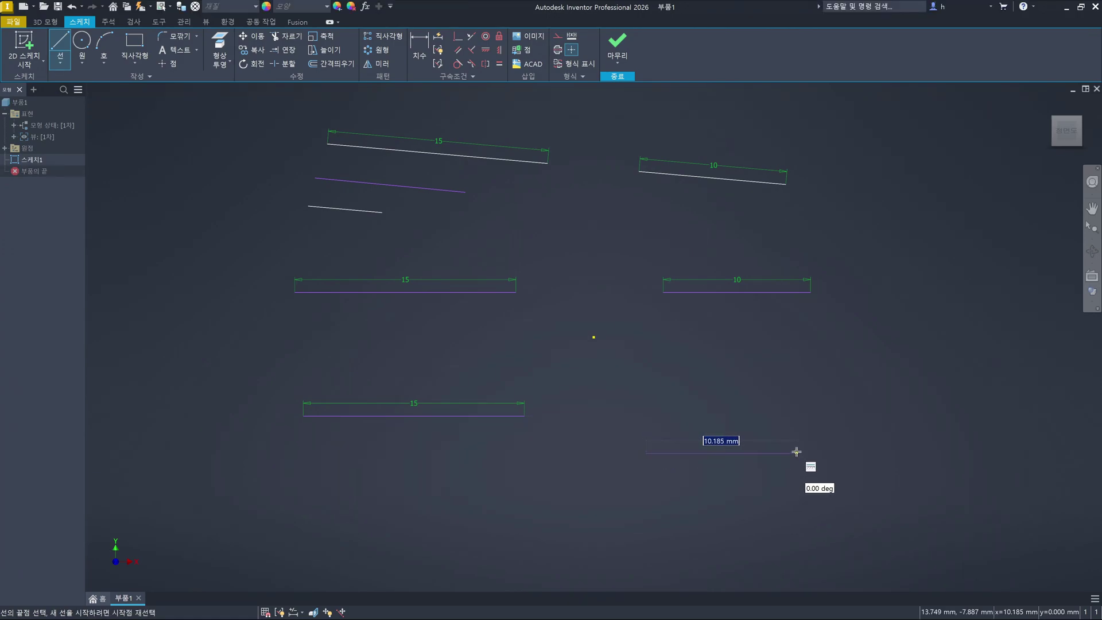
pyautogui.write('10')
pyautogui.press('Tab')
pyautogui.press('Return')
pyautogui.press('Escape')
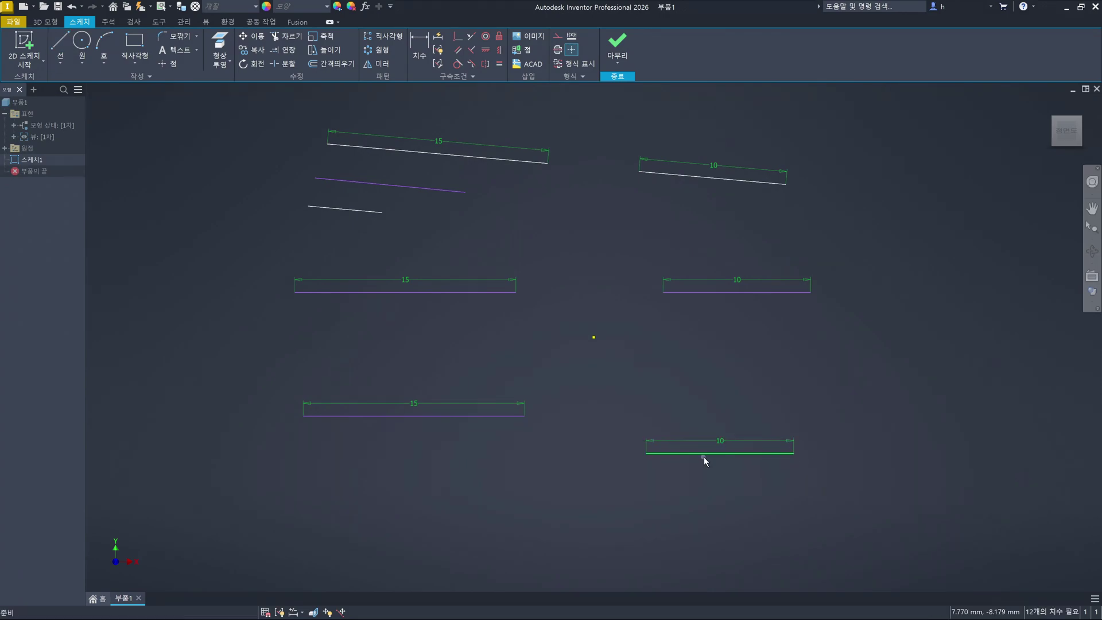
# Move the middle 15 mm line slightly down and the lowest 15 mm line slightly up to compare how their neighbouring lines respond
pyautogui.click(702, 454)
pyautogui.click(484, 416)
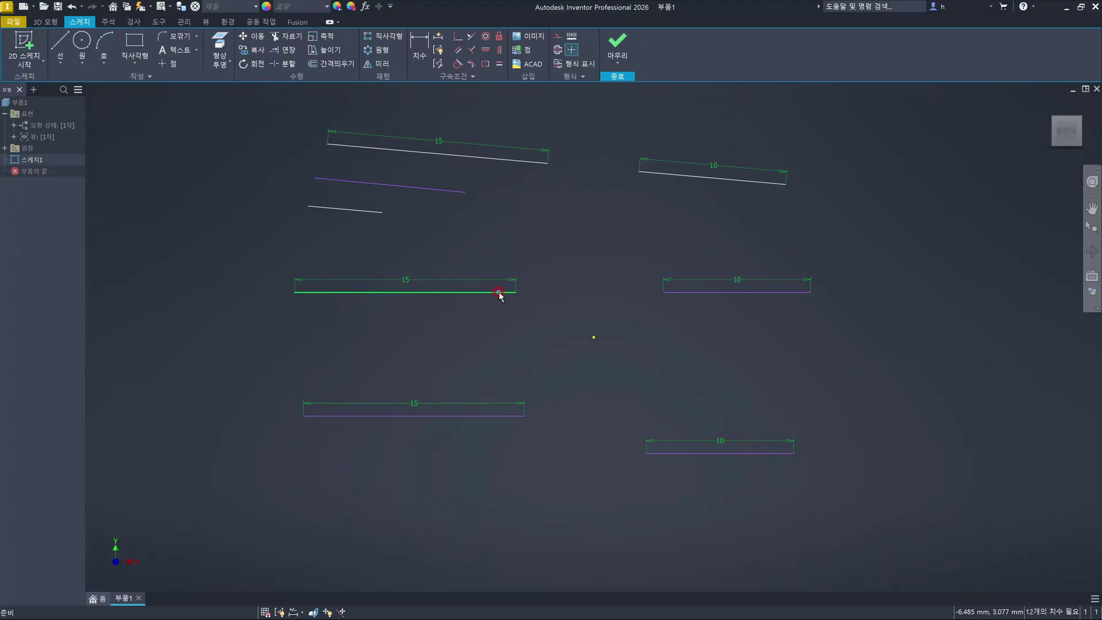
pyautogui.moveTo(498, 292)
pyautogui.mouseDown()
pyautogui.moveTo(503, 355)
pyautogui.moveTo(501, 287)
pyautogui.moveTo(502, 302)
pyautogui.mouseUp()
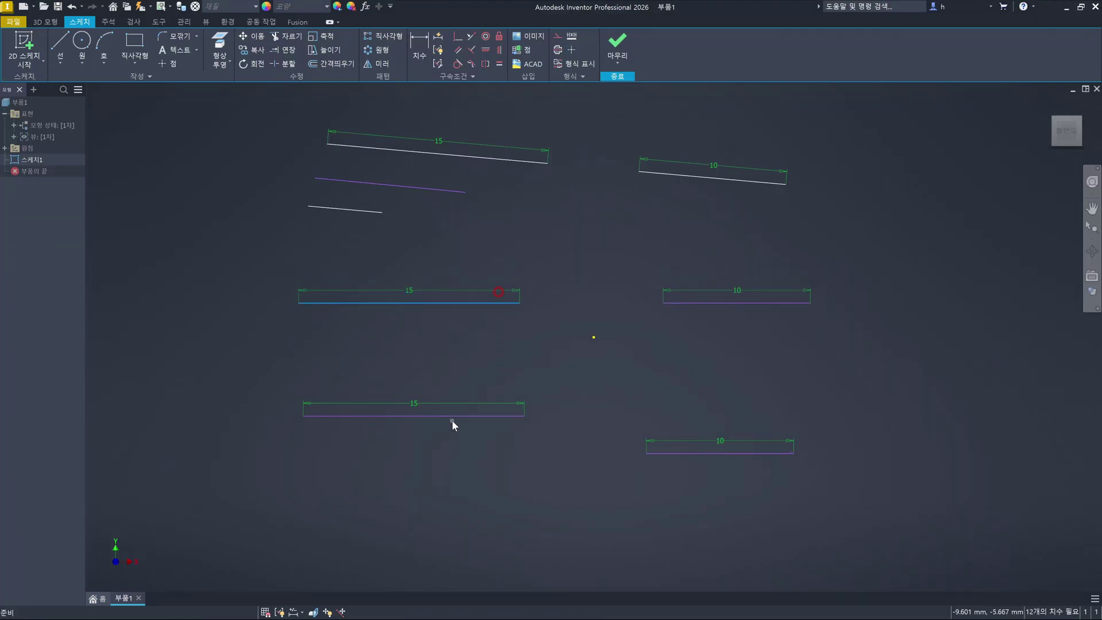
pyautogui.moveTo(456, 415); pyautogui.dragTo(514, 406)
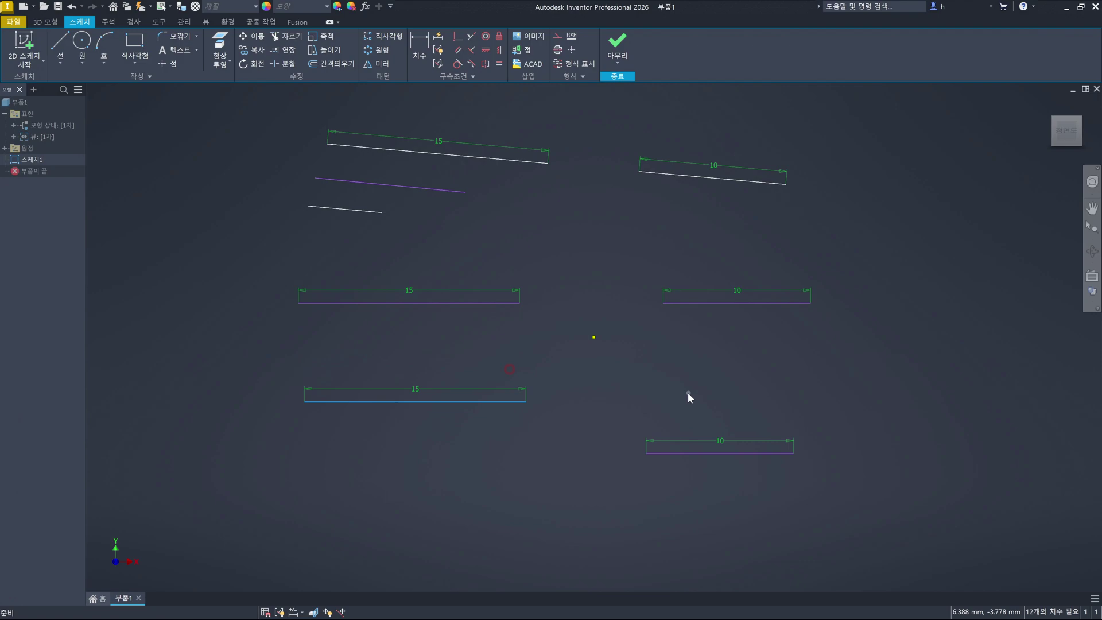
pyautogui.click(688, 392)
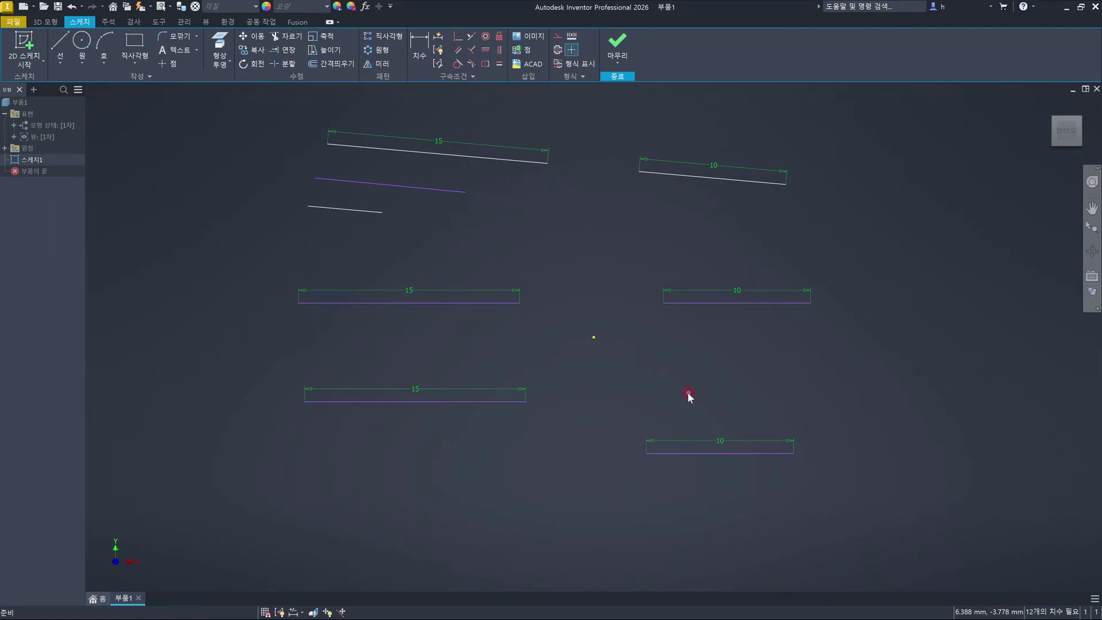
# Show all constraints in the sketch and compare those on the middle and lower pairs of lines
pyautogui.click(623, 384)
pyautogui.click(512, 306)
pyautogui.click(704, 390)
pyautogui.press('F8')
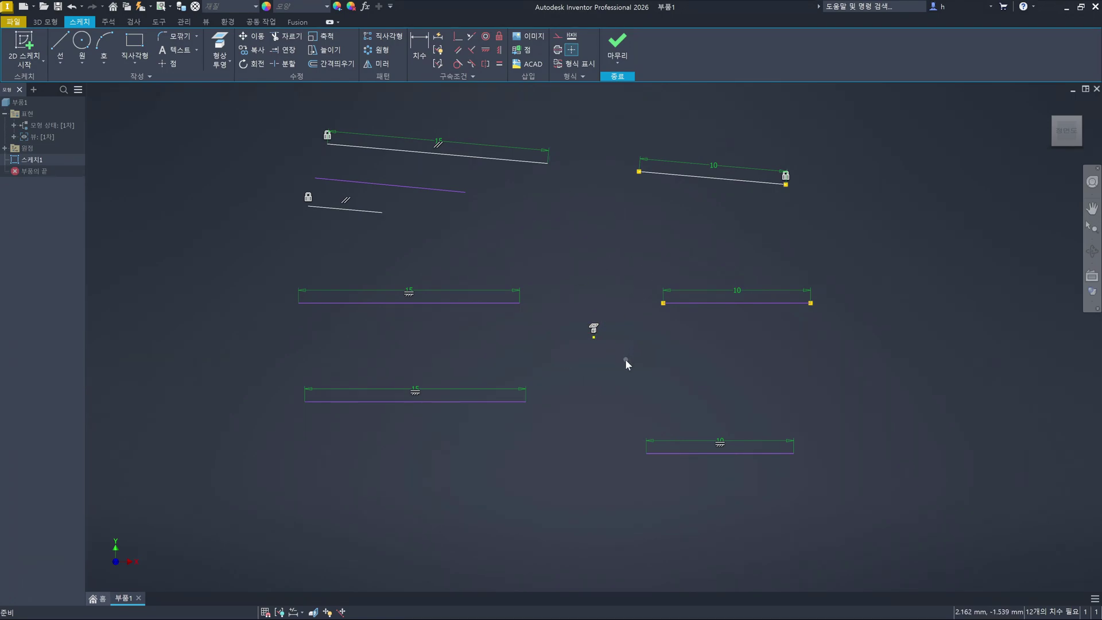
pyautogui.click(484, 303)
pyautogui.click(649, 438)
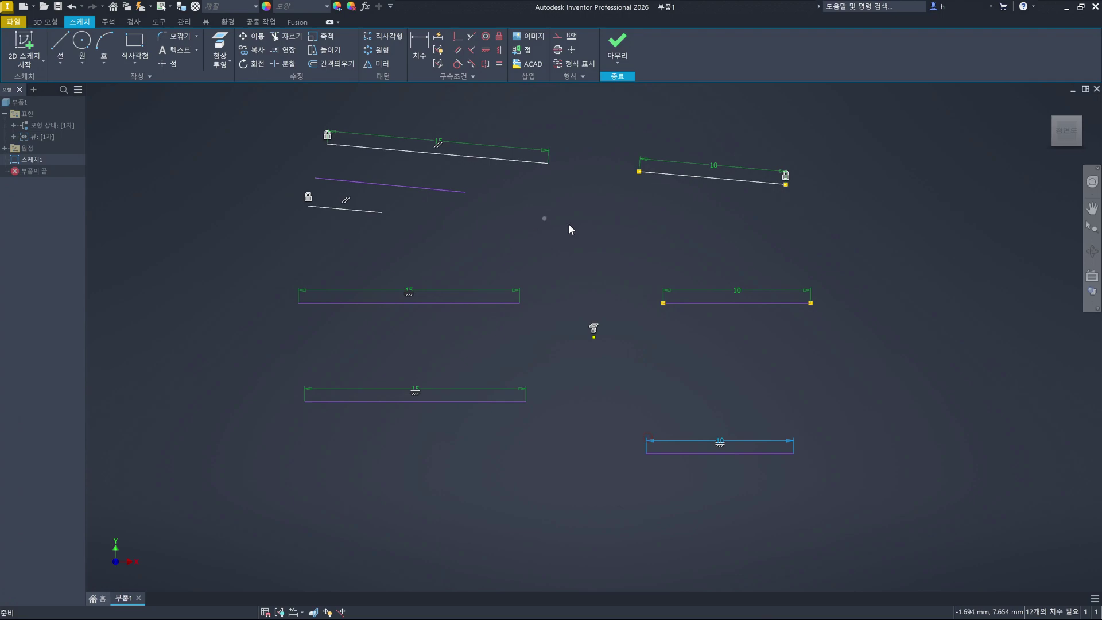
# Apply a collinear constraint between the lowest 15 mm line and the lowest 10 mm line
pyautogui.click(472, 38)
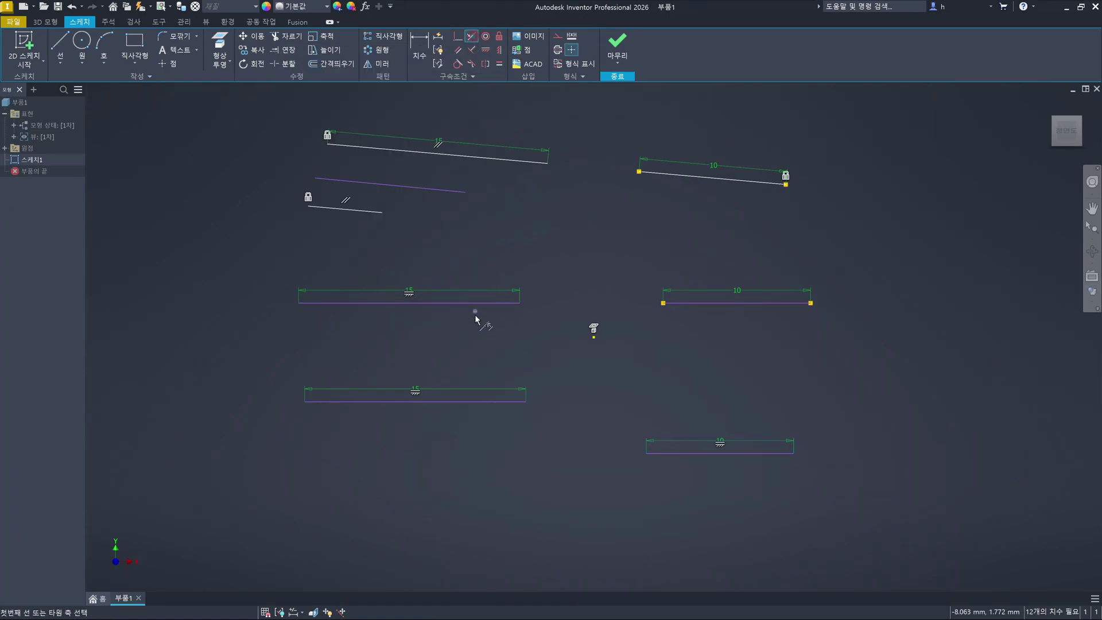
pyautogui.click(499, 403)
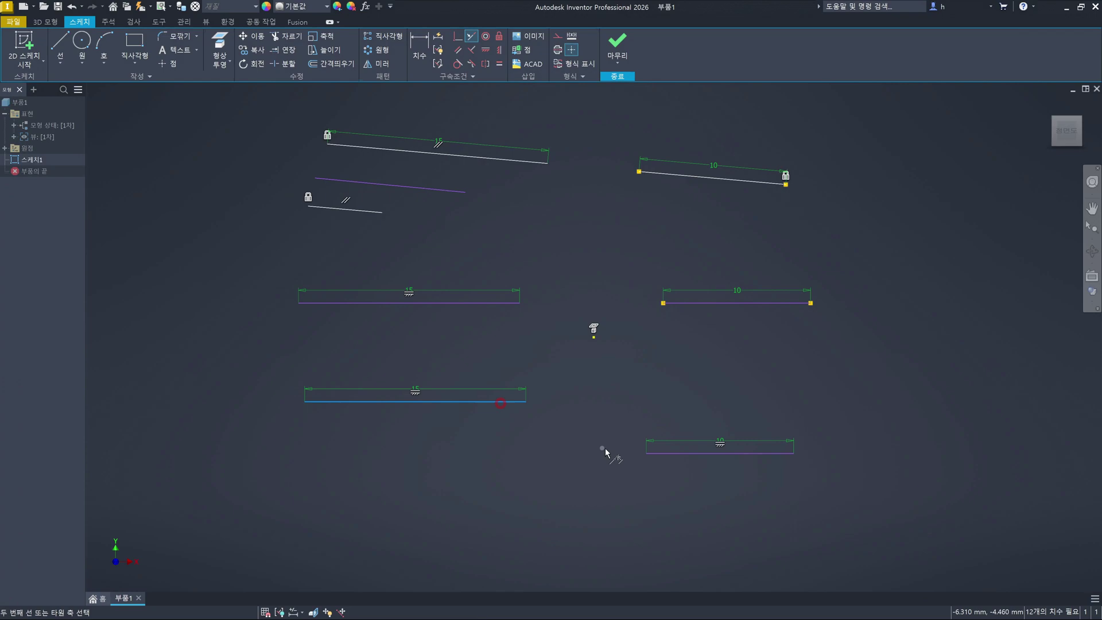
pyautogui.click(661, 453)
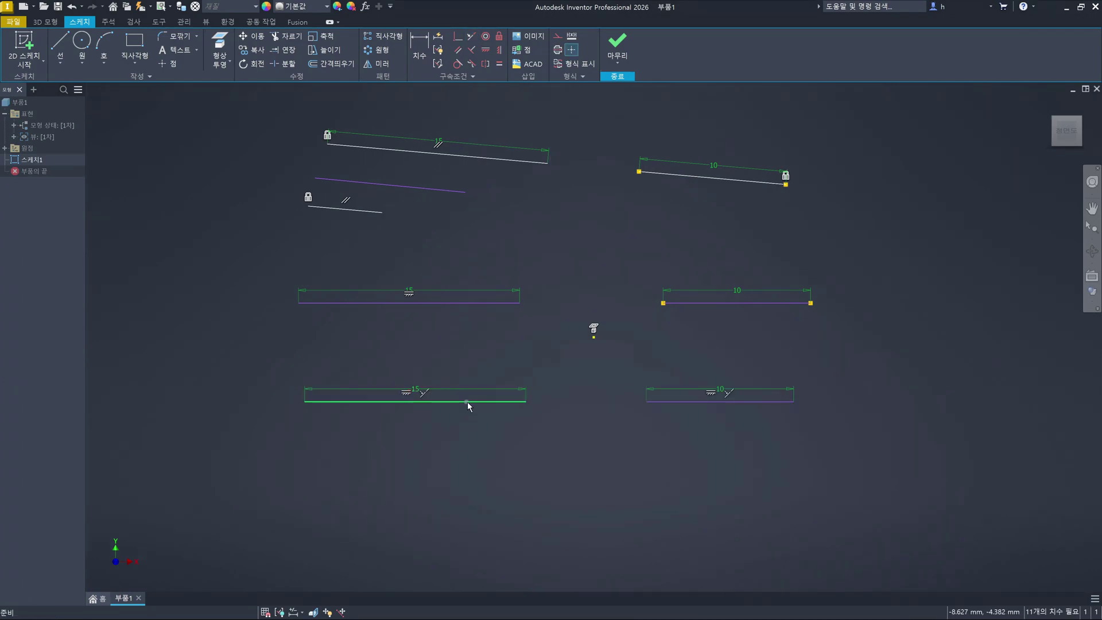
pyautogui.press('Escape')
# Move the lowest 15 mm line down to test its collinear constraint with the 10 mm line
pyautogui.moveTo(325, 492); pyautogui.dragTo(325, 492)
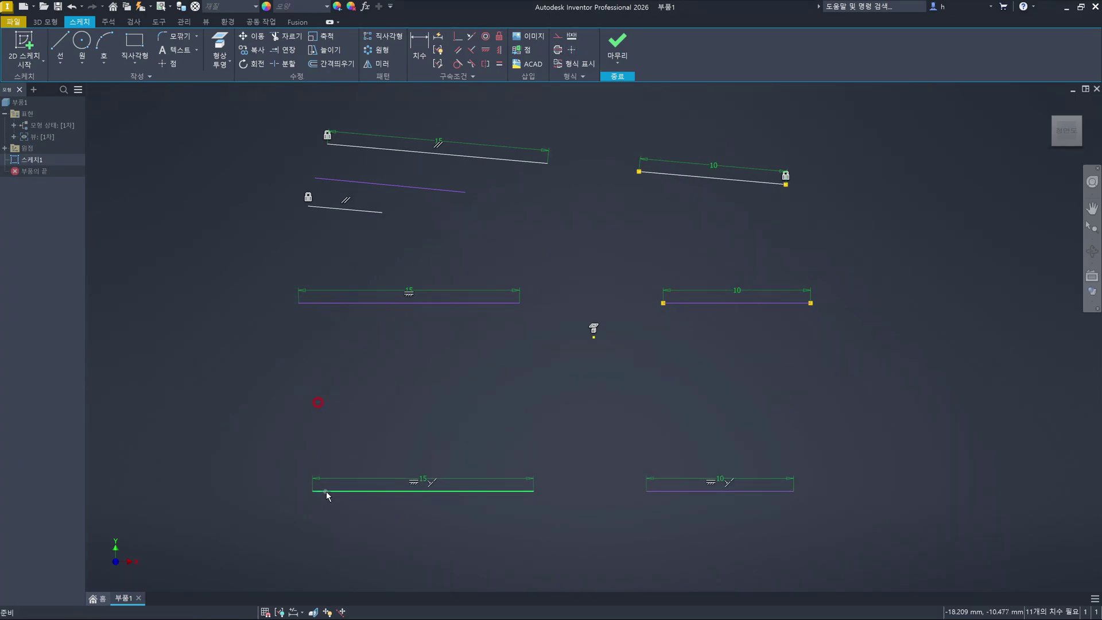
pyautogui.click(468, 367)
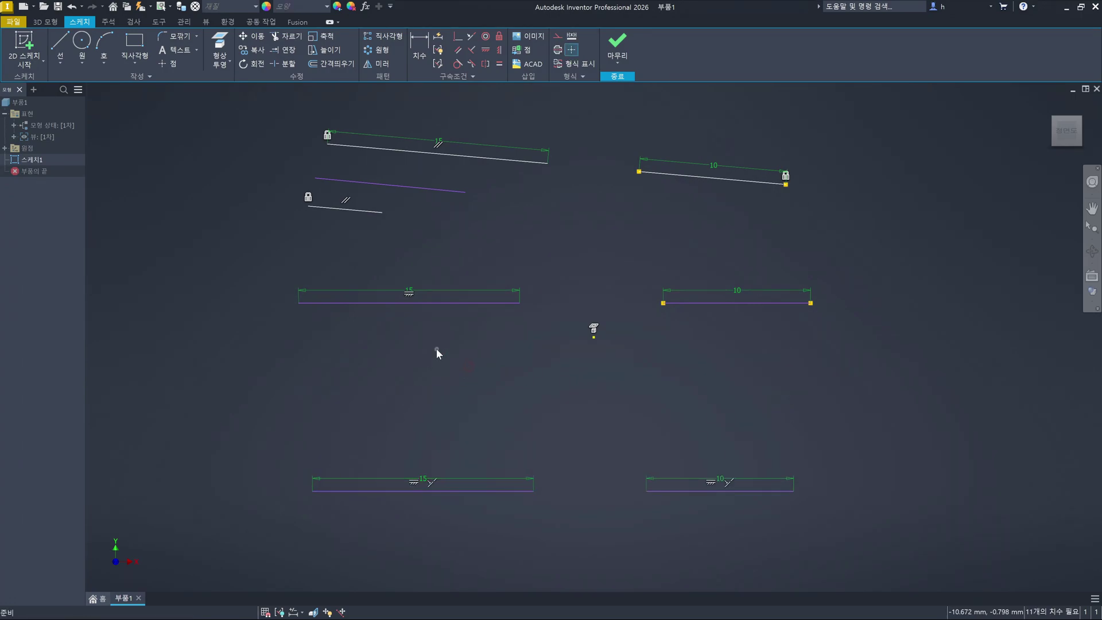
pyautogui.click(676, 352)
# Draw a two-point rectangle in the empty area to the right of the 10 mm lines
pyautogui.moveTo(873, 377); pyautogui.dragTo(613, 381, button='middle')
pyautogui.click(136, 43)
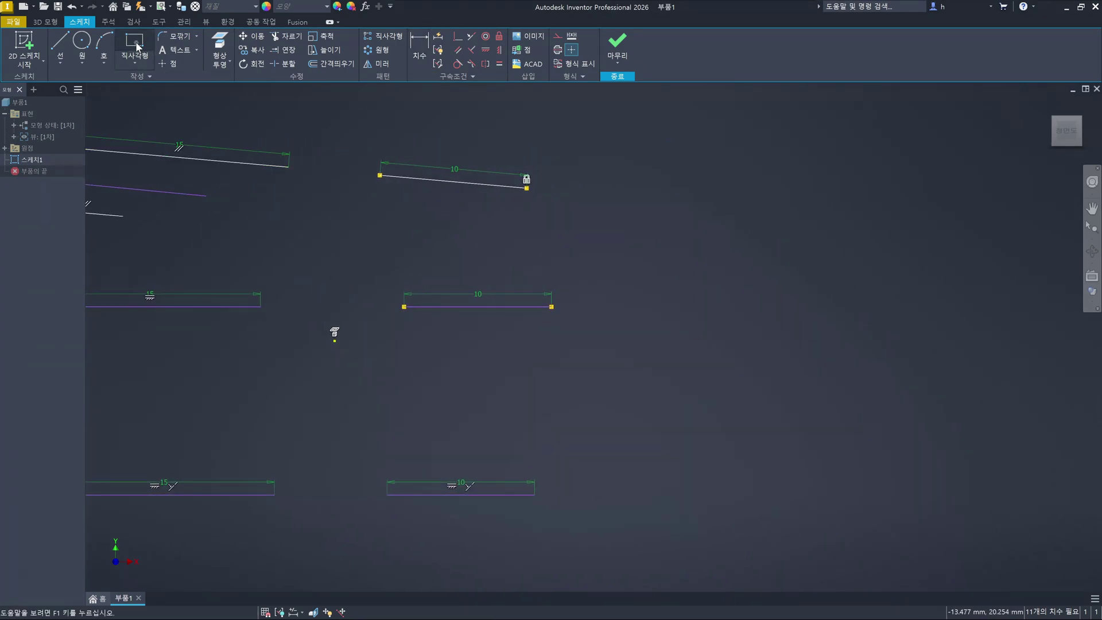
pyautogui.click(672, 377)
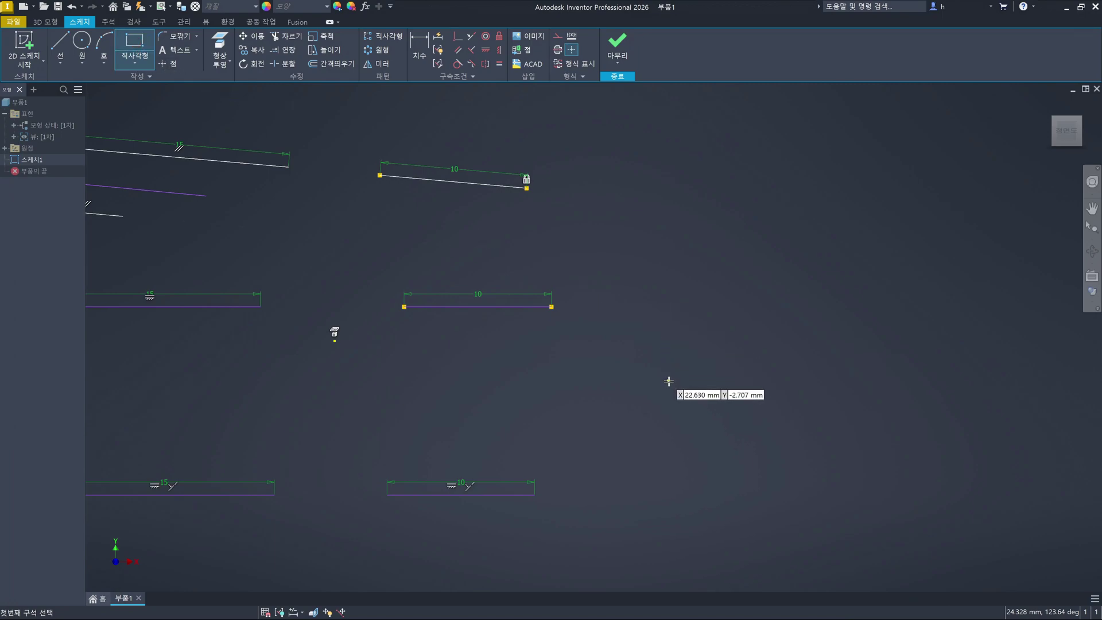
pyautogui.click(822, 245)
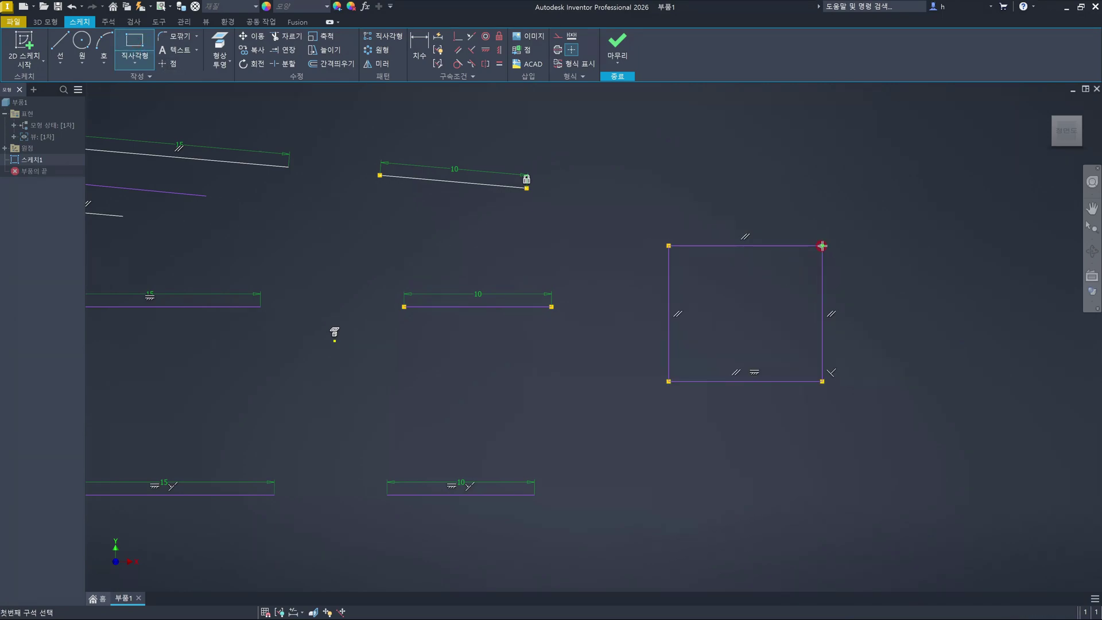
pyautogui.press('Escape')
pyautogui.click(849, 455)
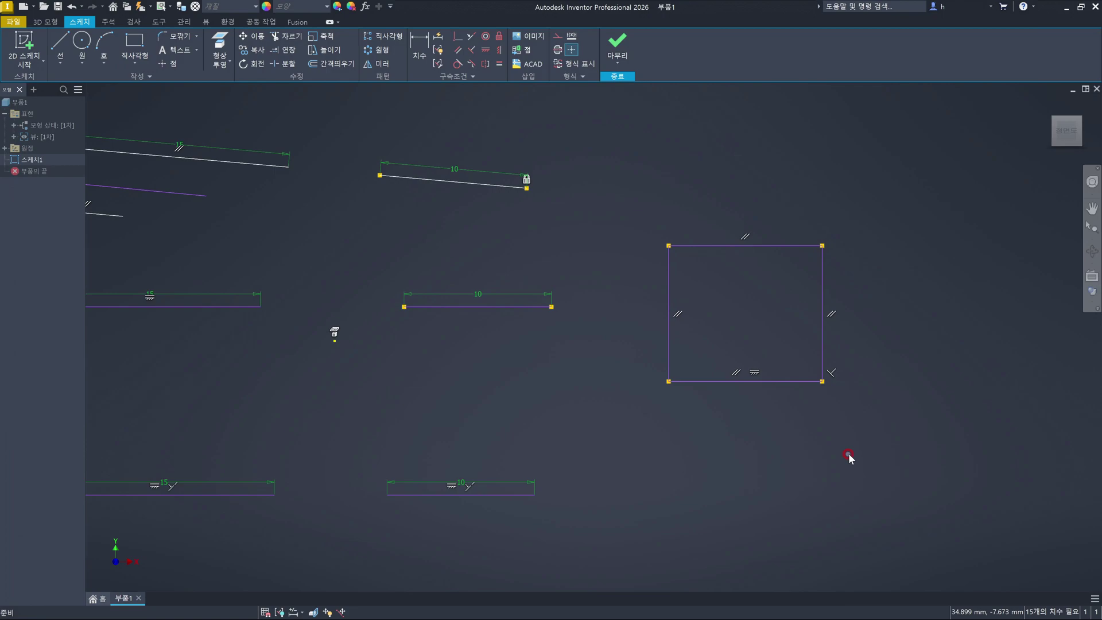
# Draw a line rising at about 11 degrees to the right of the rectangle's lower corner
pyautogui.click(60, 46)
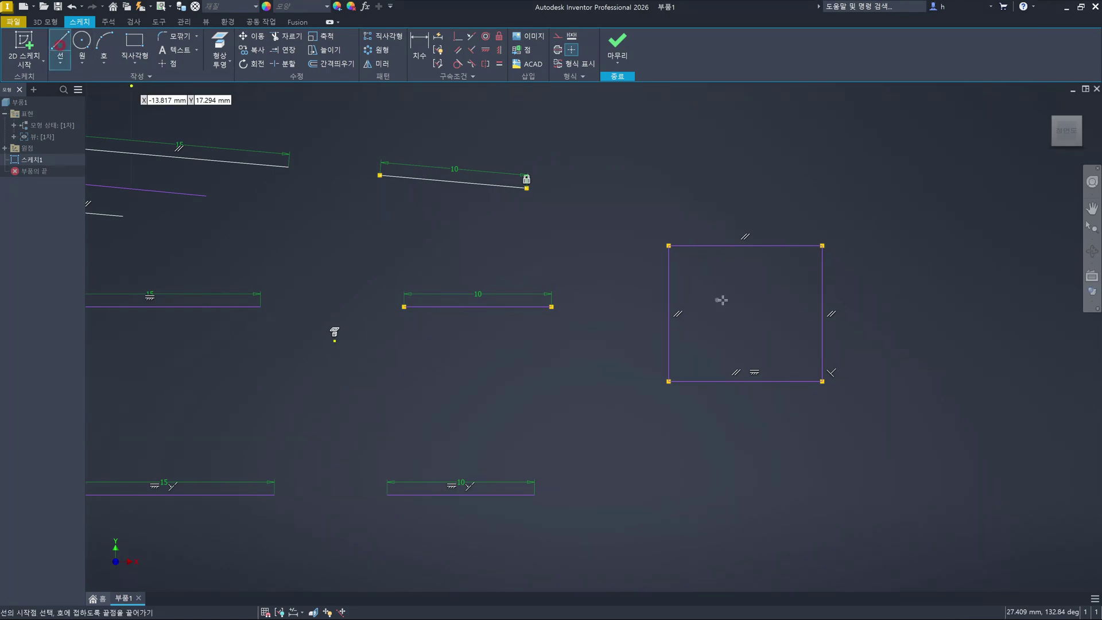
pyautogui.click(888, 394)
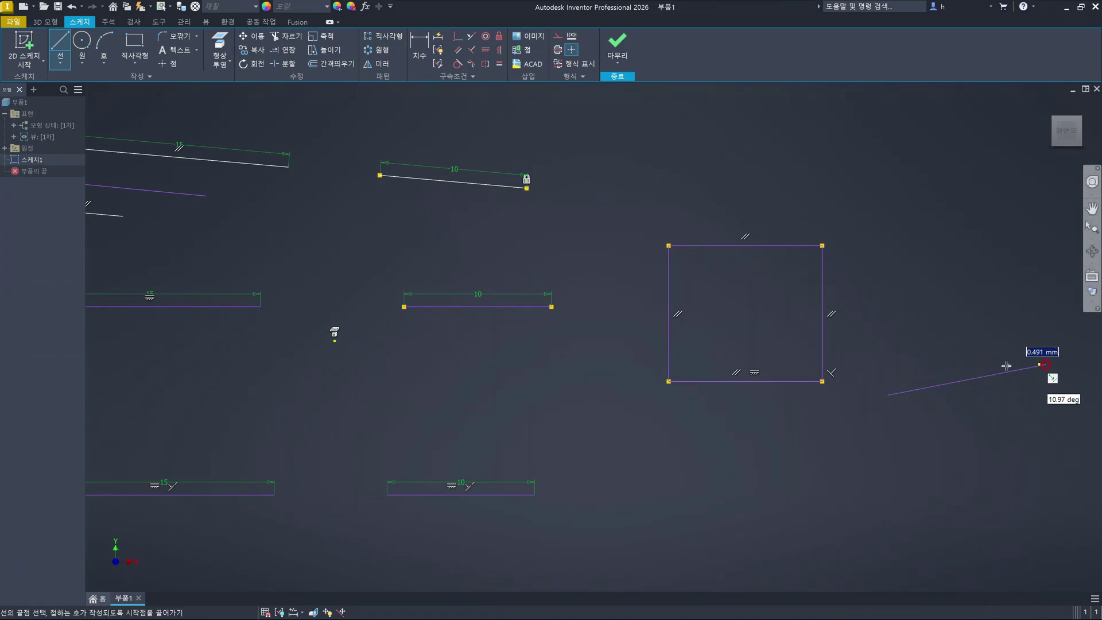
pyautogui.click(1046, 364)
pyautogui.press('Escape')
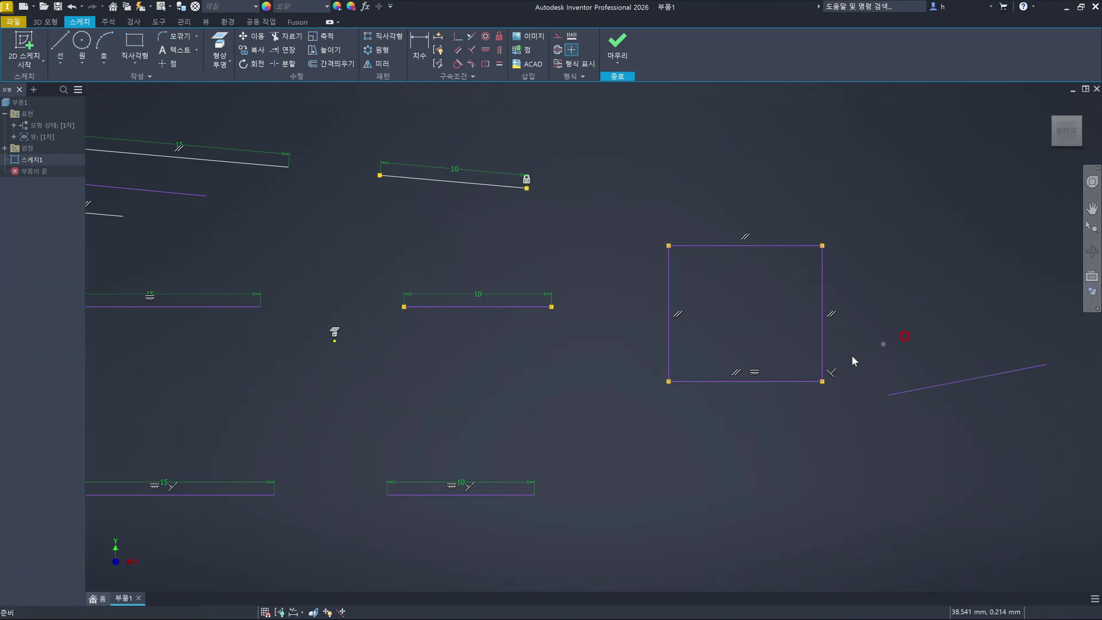
# Try to make the slanted line collinear with the rectangle's bottom edge, and undo the constraint
pyautogui.click(938, 387)
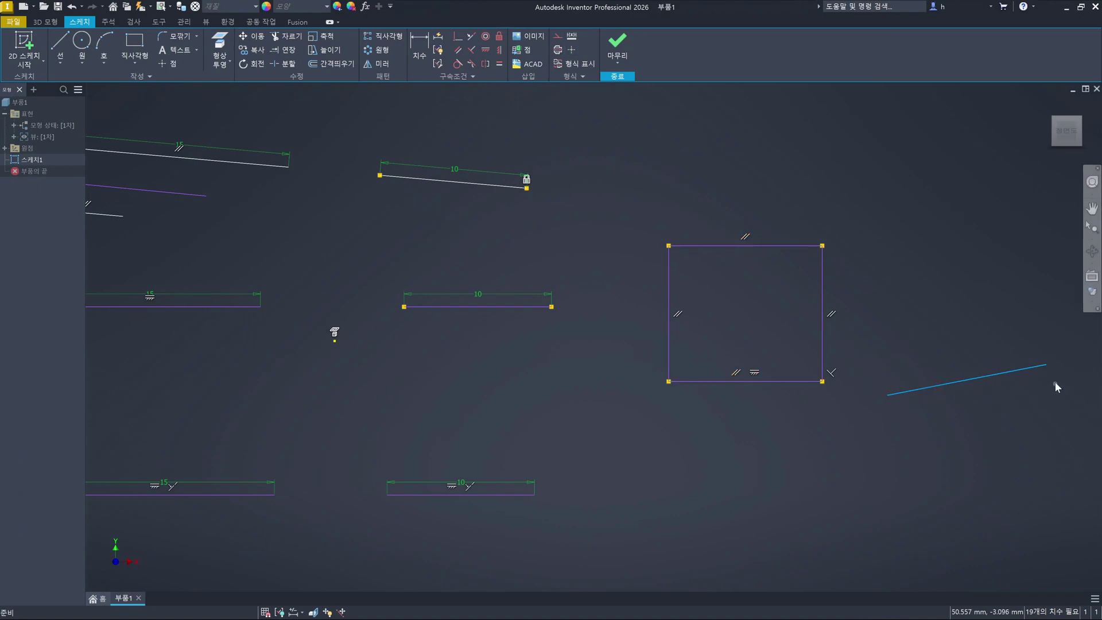
pyautogui.click(471, 35)
pyautogui.click(777, 380)
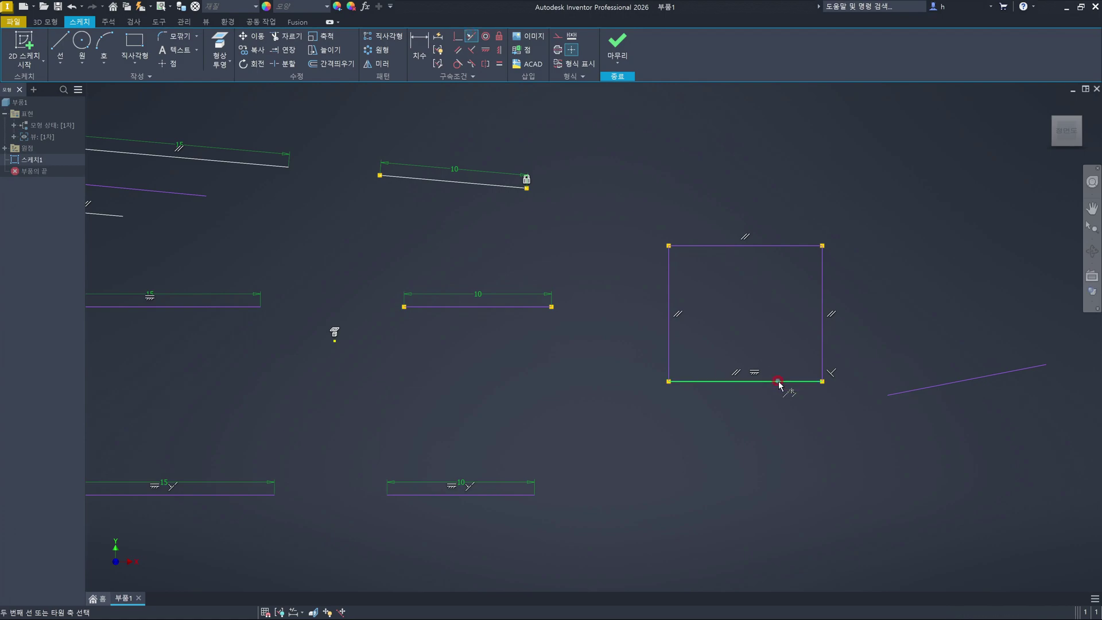
pyautogui.click(934, 388)
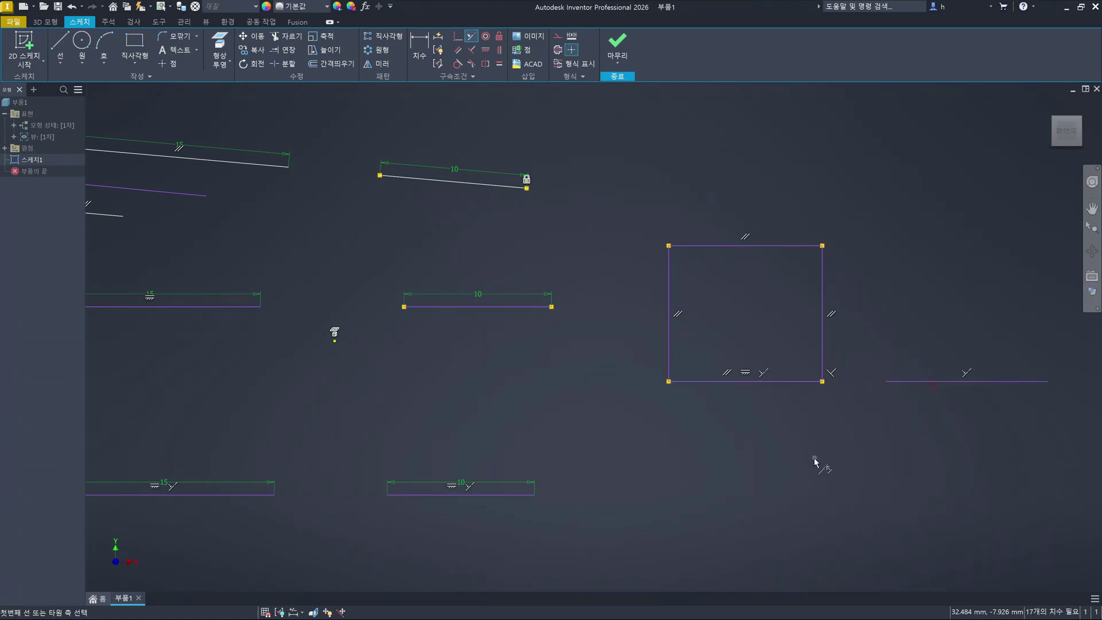
pyautogui.hotkey('ctrl', 'z')
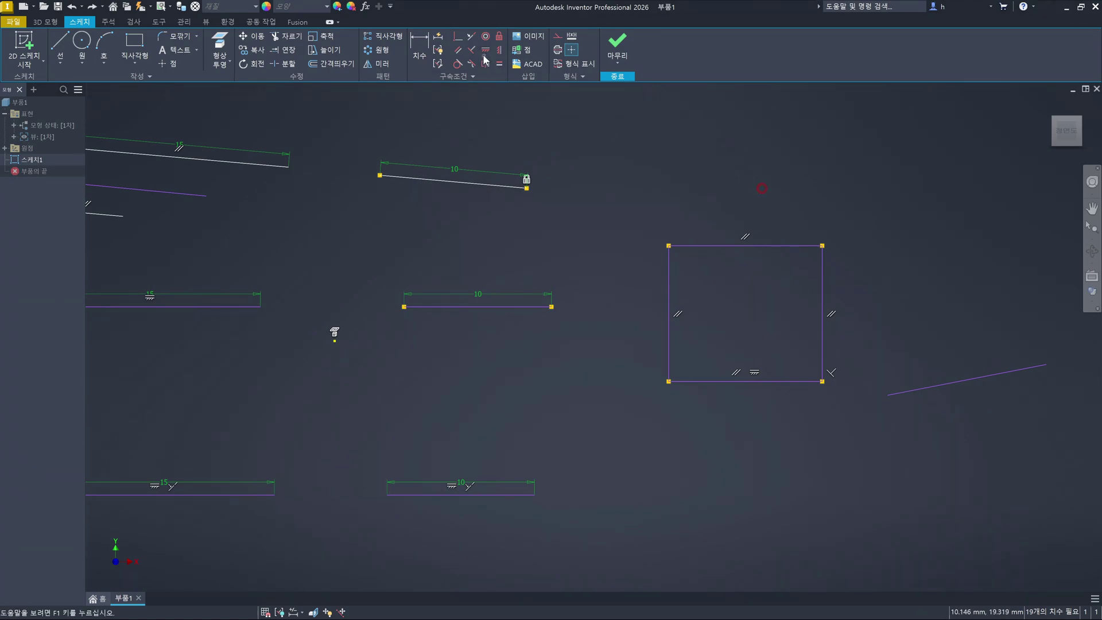
# Align the slanted line with the rectangle's bottom edge by making both of its endpoints coincident with that edge
pyautogui.click(457, 36)
pyautogui.click(780, 383)
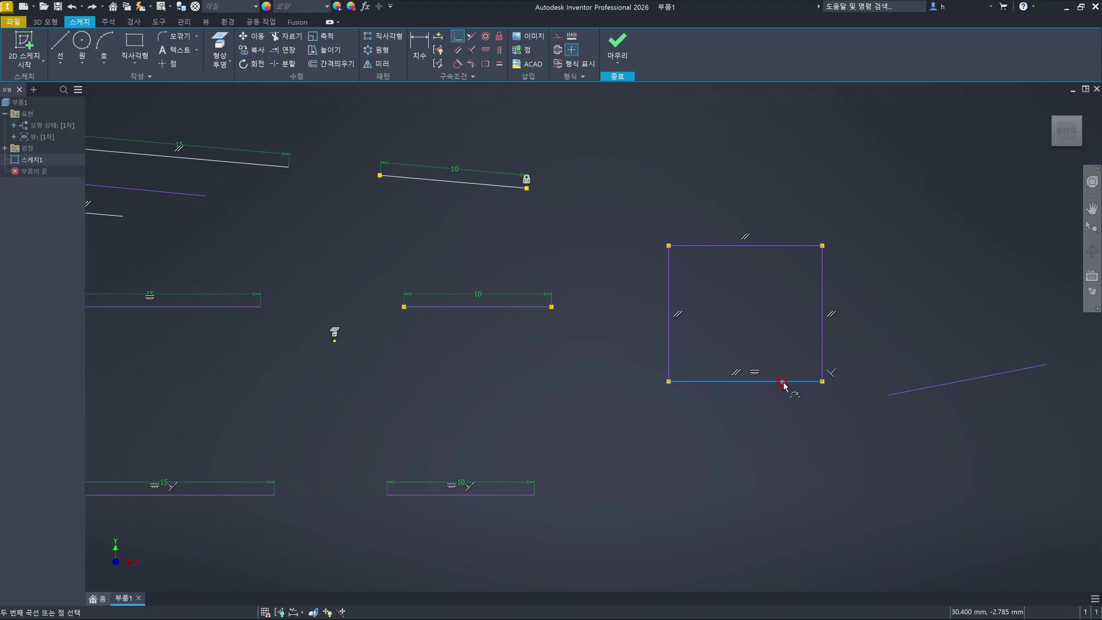
pyautogui.click(889, 394)
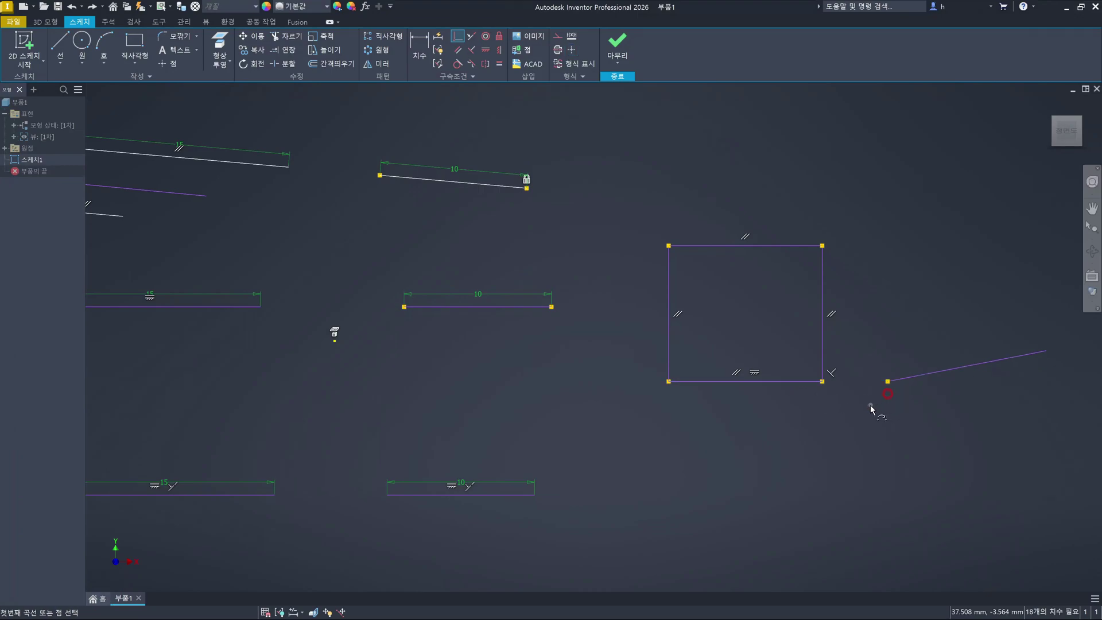
pyautogui.click(1047, 354)
pyautogui.click(794, 379)
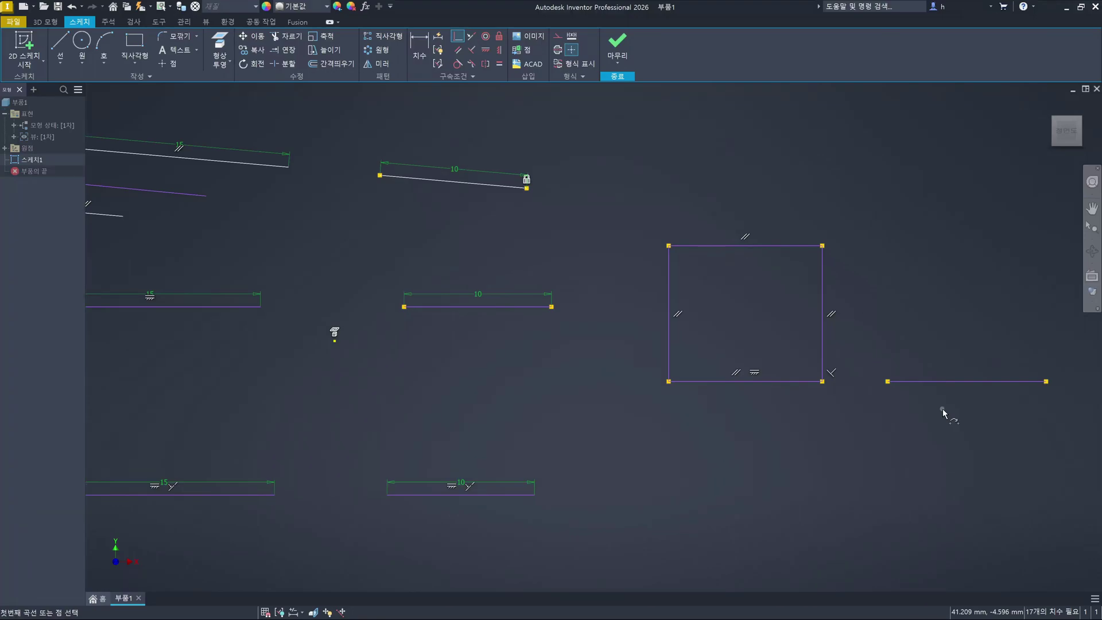
pyautogui.press('Escape')
# Delete the collinear constraint between the lowest 15 mm and 10 mm lines and move the 10 mm line down
pyautogui.moveTo(486, 389); pyautogui.dragTo(665, 362, button='middle')
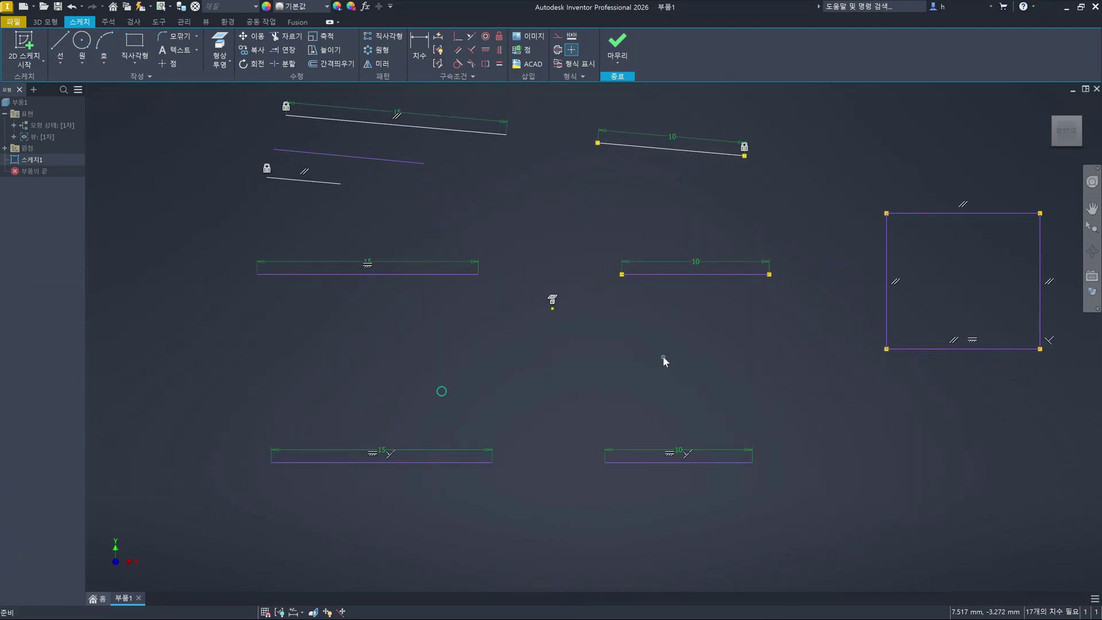
pyautogui.click(392, 453)
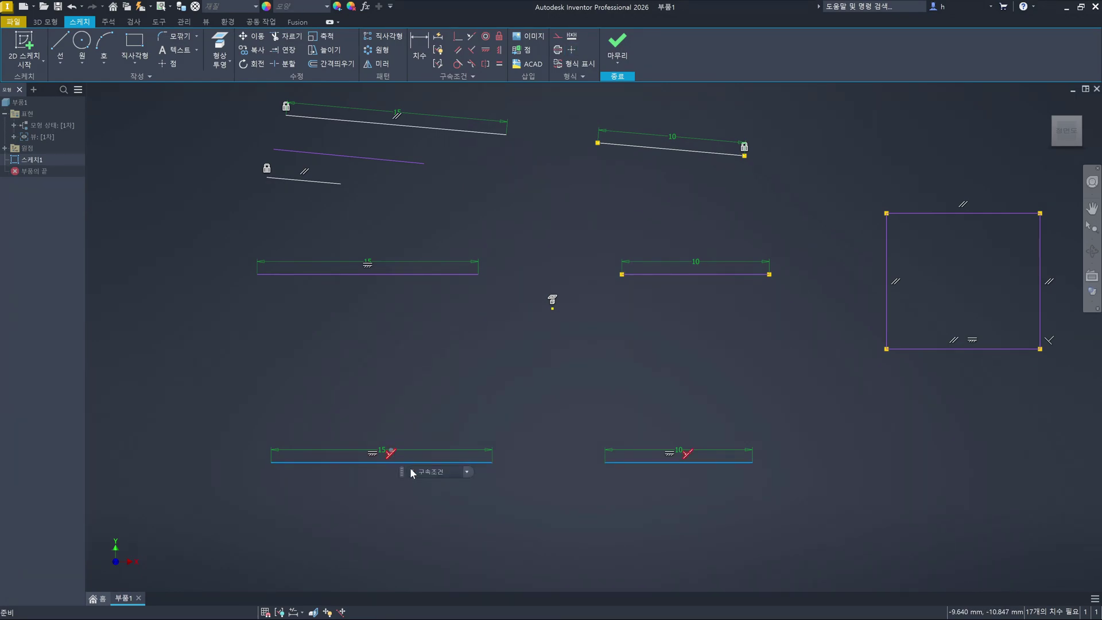
pyautogui.press('Delete')
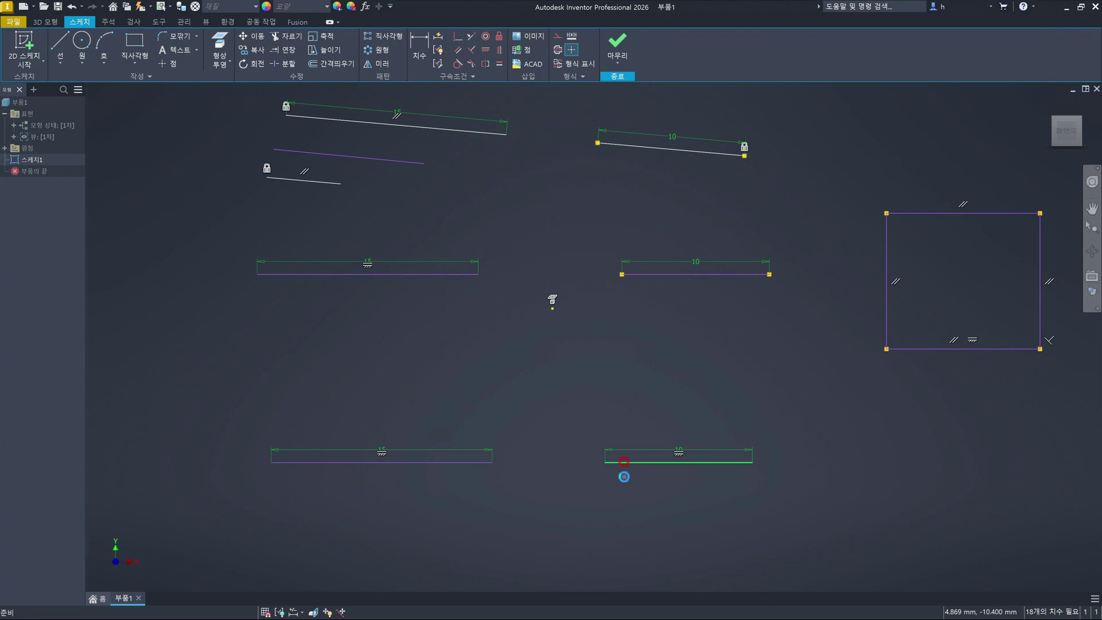
pyautogui.moveTo(624, 462); pyautogui.dragTo(628, 512)
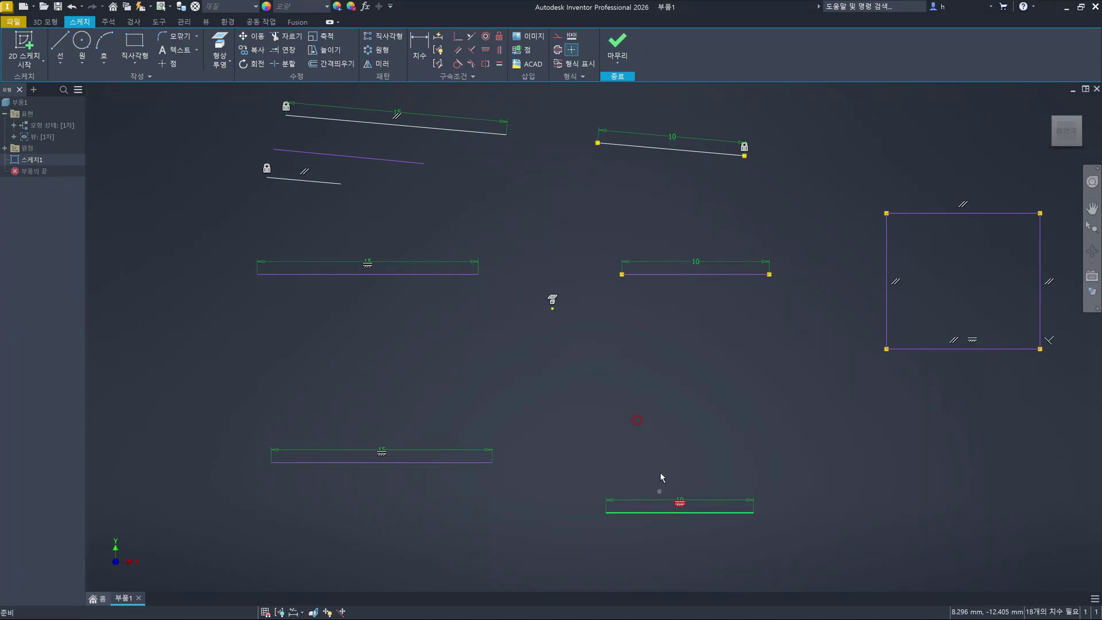
# Make the lowest 10 mm line's left endpoint coincident with the lowest 15 mm line, and move the 15 mm line up to test it
pyautogui.click(458, 37)
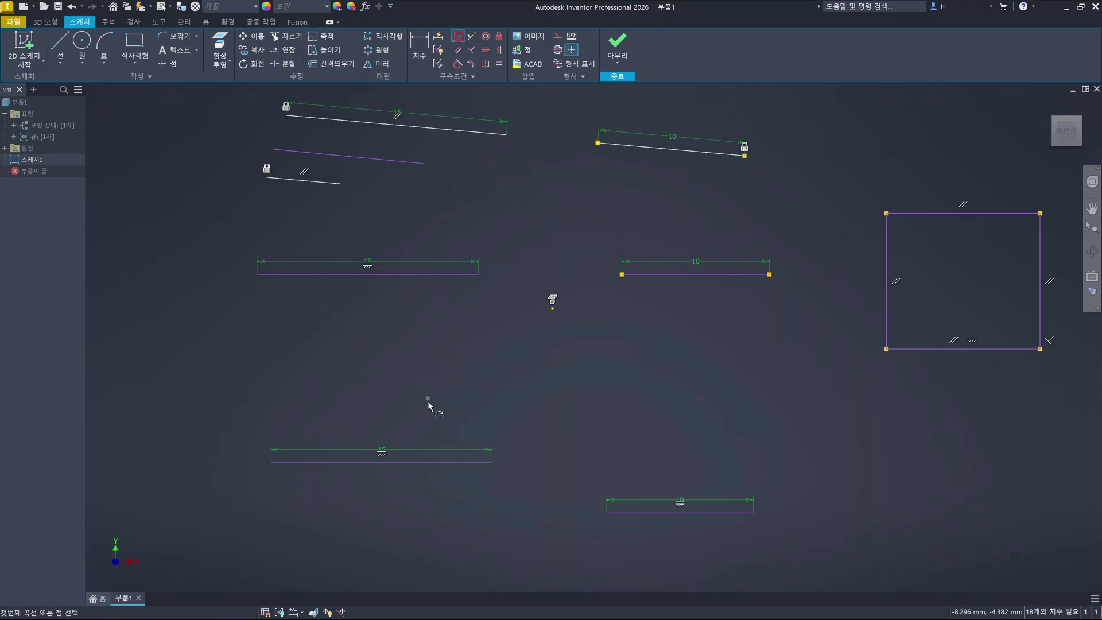
pyautogui.click(442, 462)
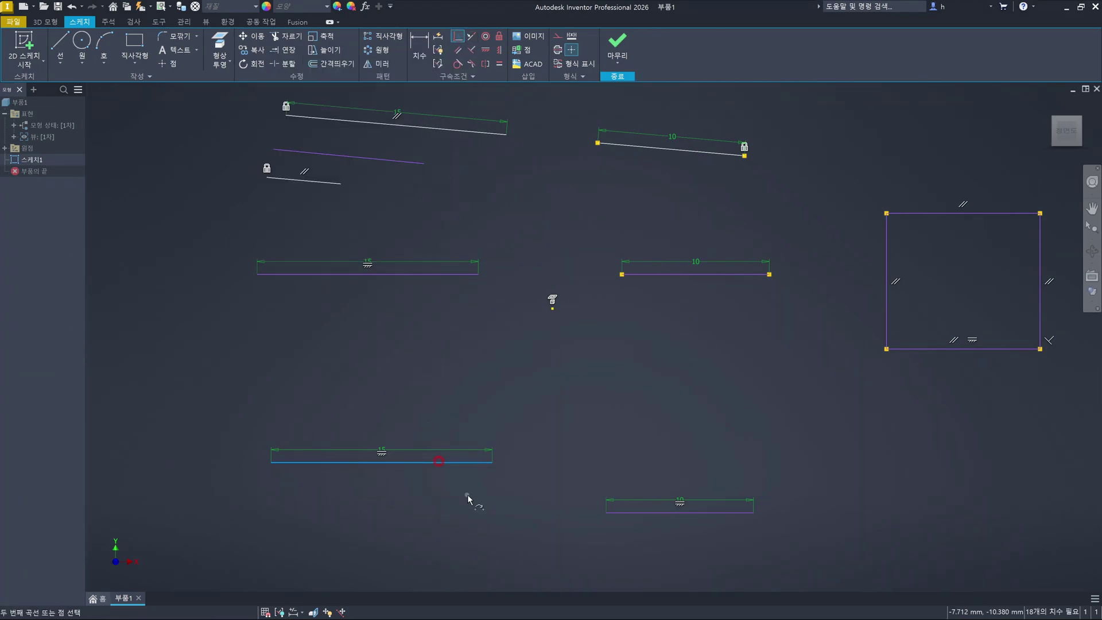
pyautogui.click(606, 514)
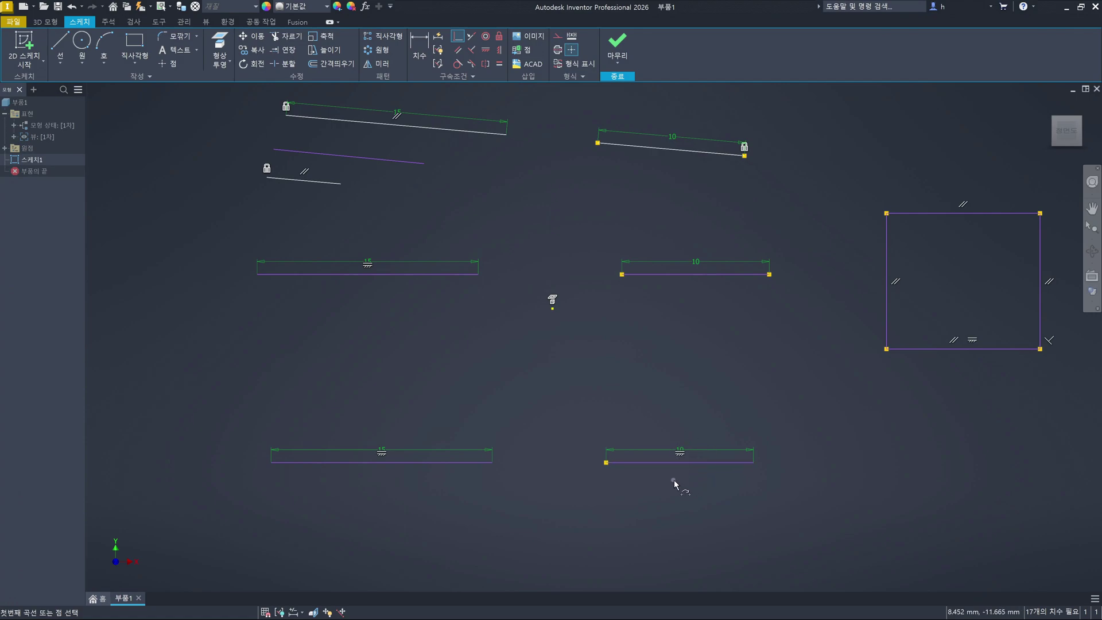
pyautogui.press('Escape')
pyautogui.moveTo(447, 463); pyautogui.dragTo(468, 404)
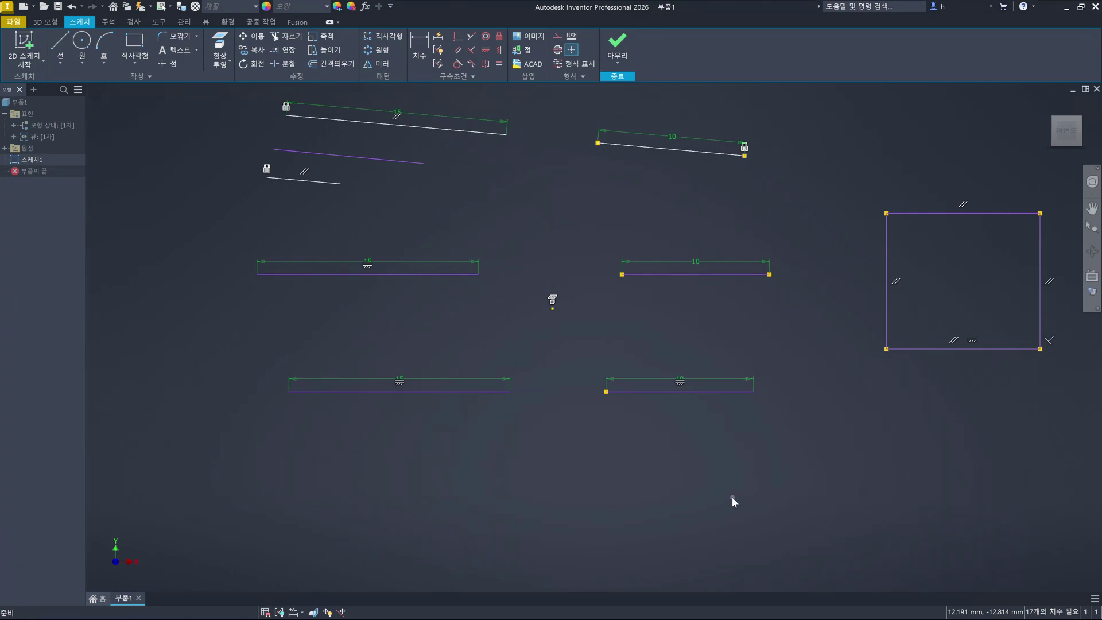
# Clear the sketch by deleting all the lines, the rectangle and their dimensions
pyautogui.moveTo(929, 418); pyautogui.dragTo(636, 425, button='middle')
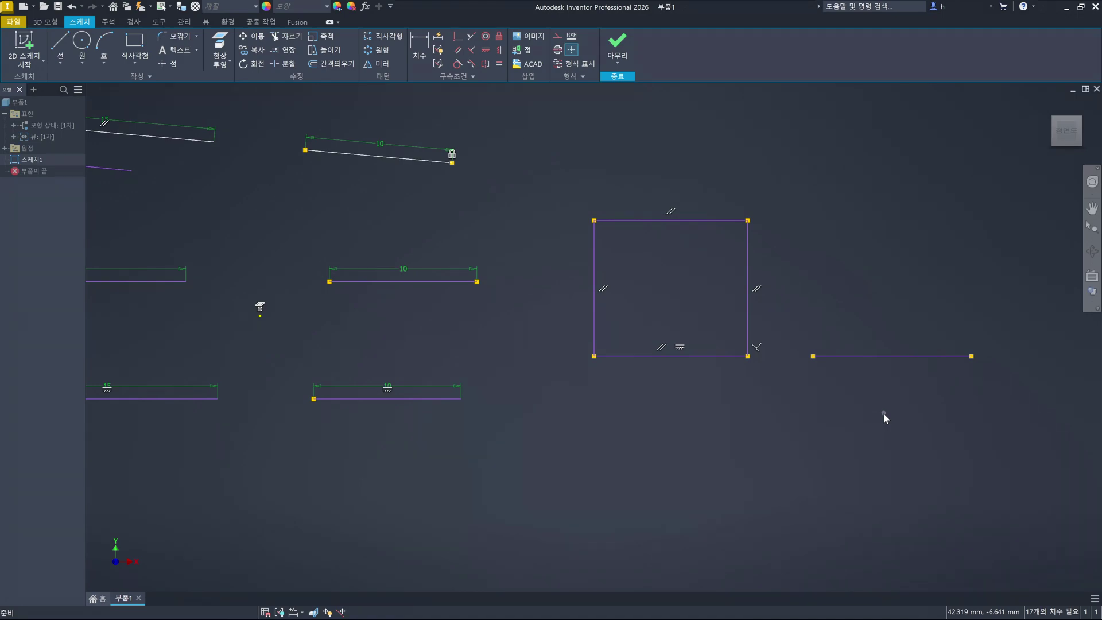
pyautogui.scroll(-4, 783, 388)
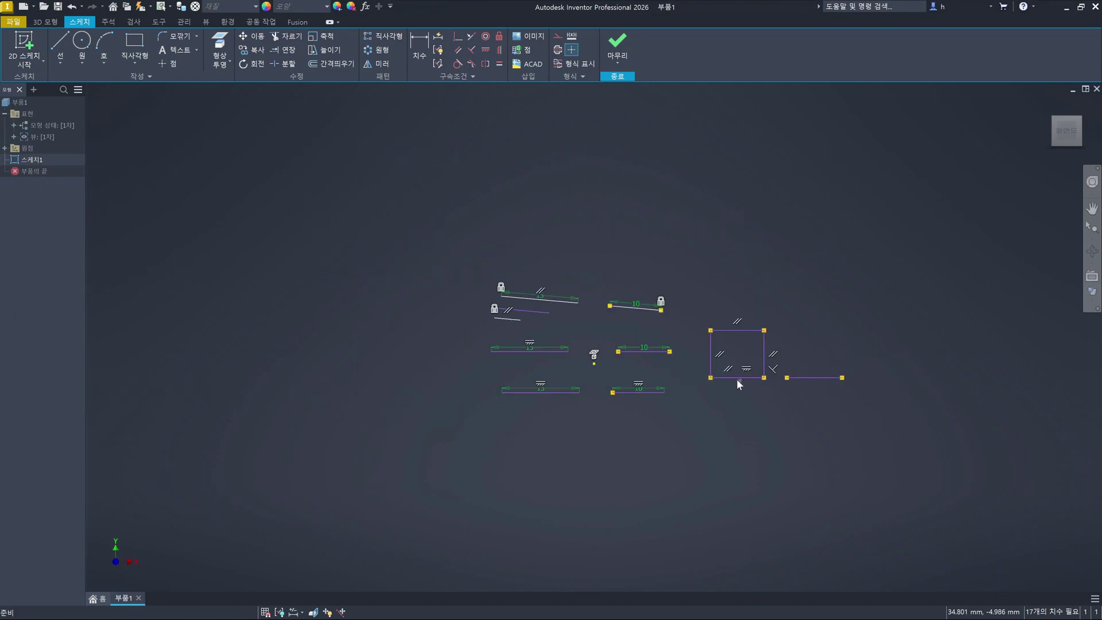
pyautogui.scroll(2, 736, 379)
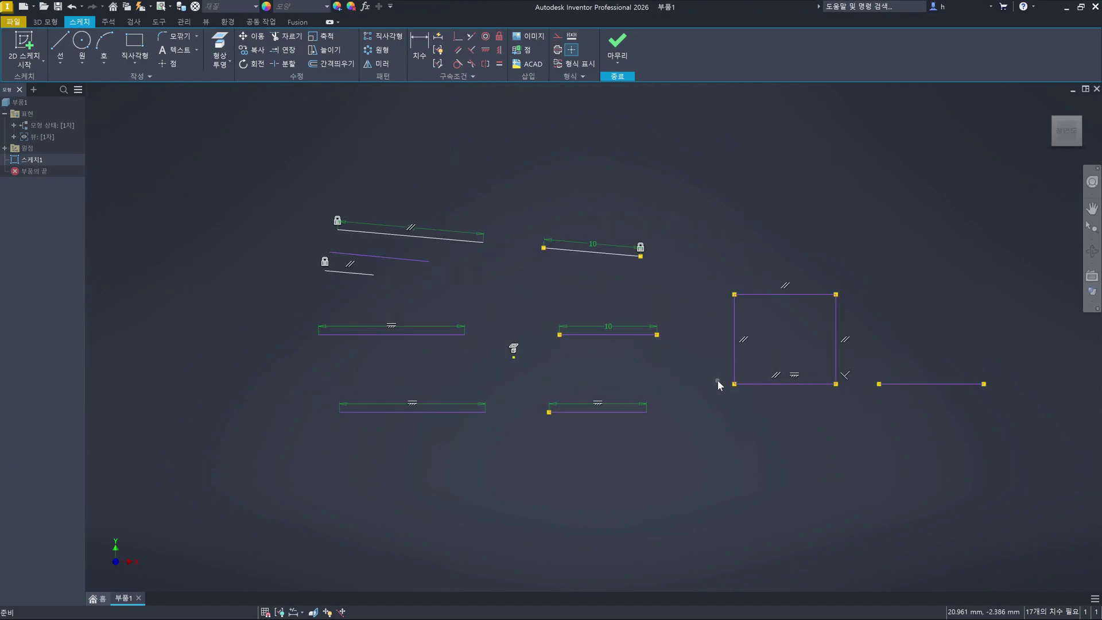
pyautogui.moveTo(719, 379); pyautogui.dragTo(660, 357, button='middle')
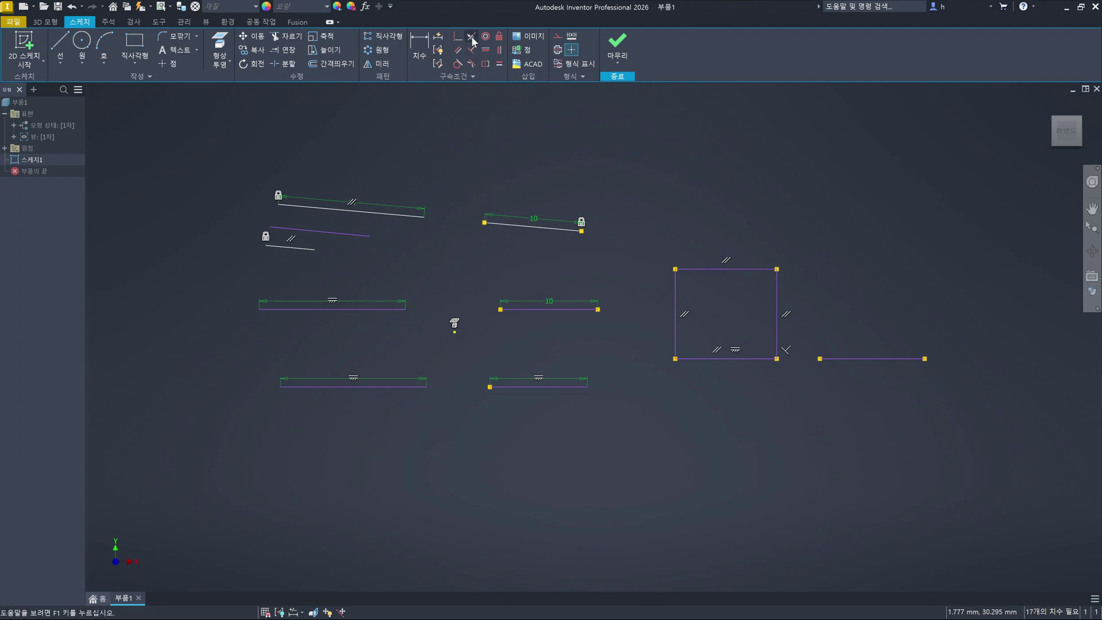
pyautogui.click(467, 173)
pyautogui.moveTo(468, 175); pyautogui.dragTo(708, 389)
pyautogui.moveTo(1005, 476); pyautogui.dragTo(1008, 476)
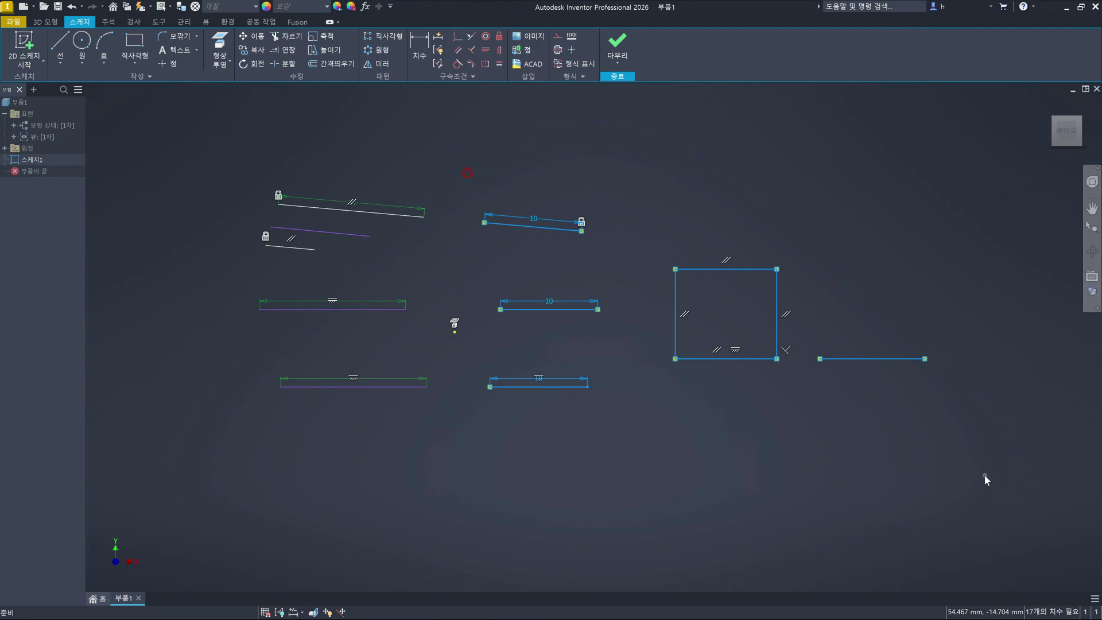
pyautogui.press('Delete')
pyautogui.moveTo(232, 159); pyautogui.dragTo(374, 388)
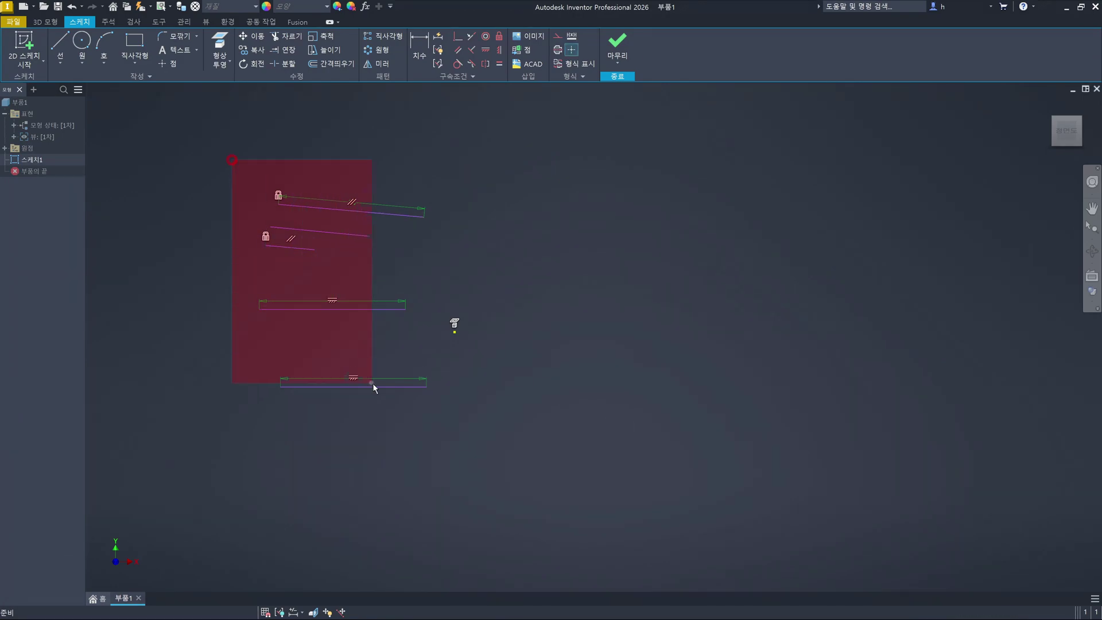
pyautogui.moveTo(433, 436); pyautogui.dragTo(443, 443)
pyautogui.press('Delete')
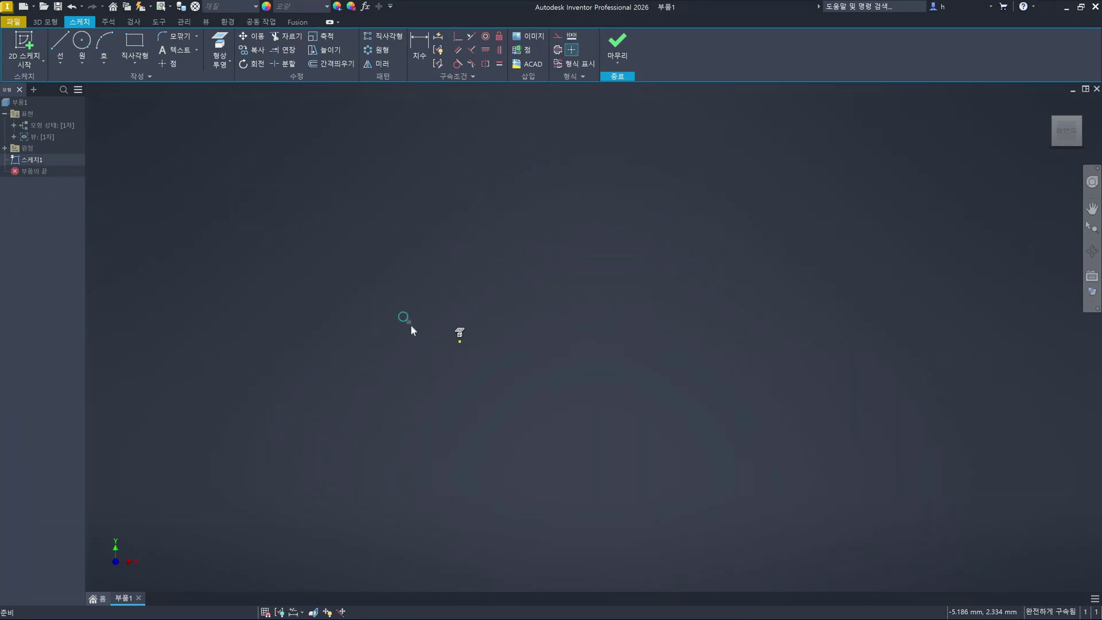
# Draw a circle with a 10 mm diameter to the upper left of the sketch origin
pyautogui.click(485, 35)
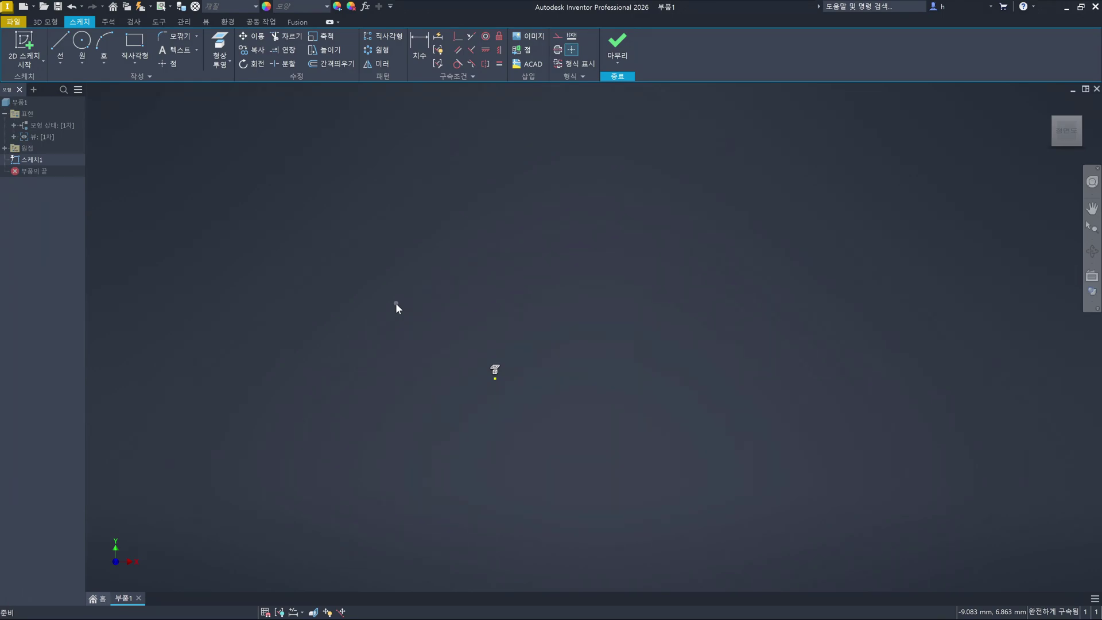
pyautogui.press('c')
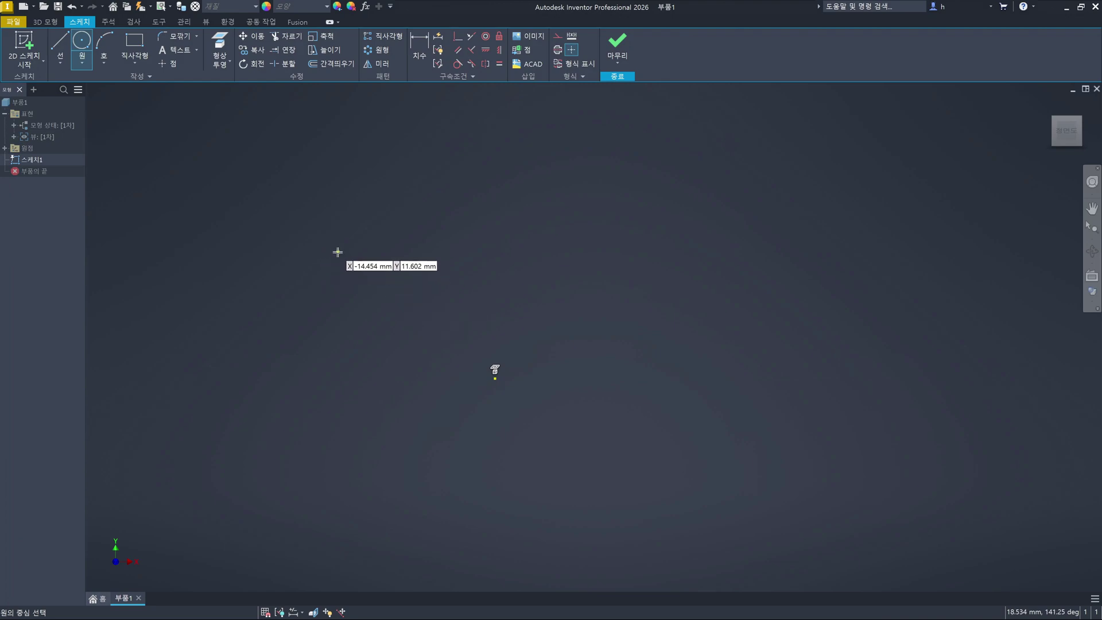
pyautogui.click(338, 252)
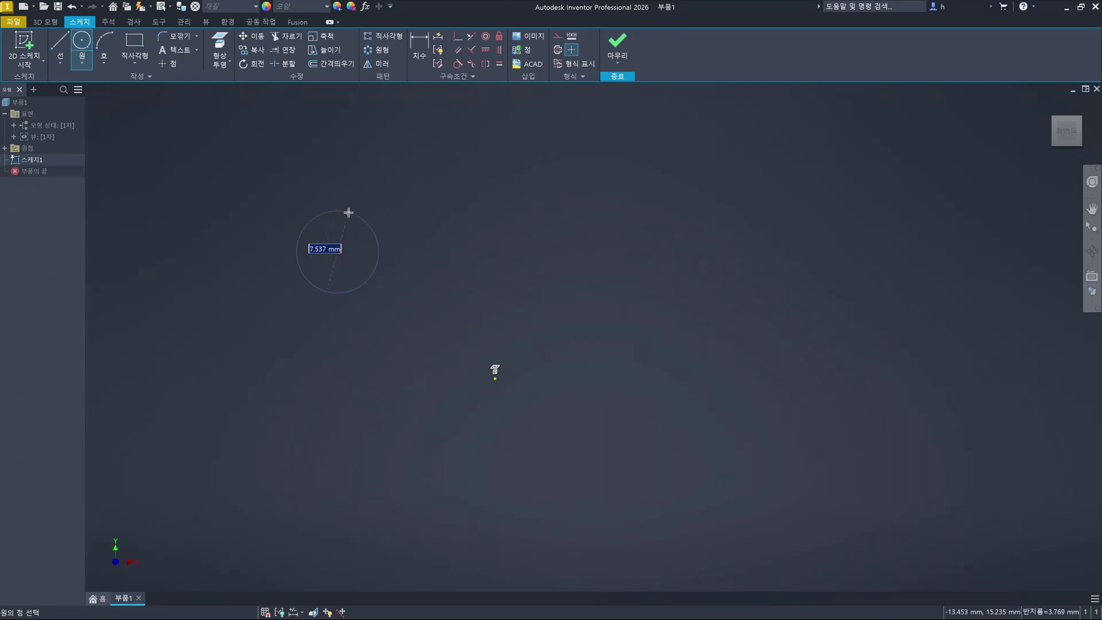
pyautogui.write('10')
pyautogui.press('Return')
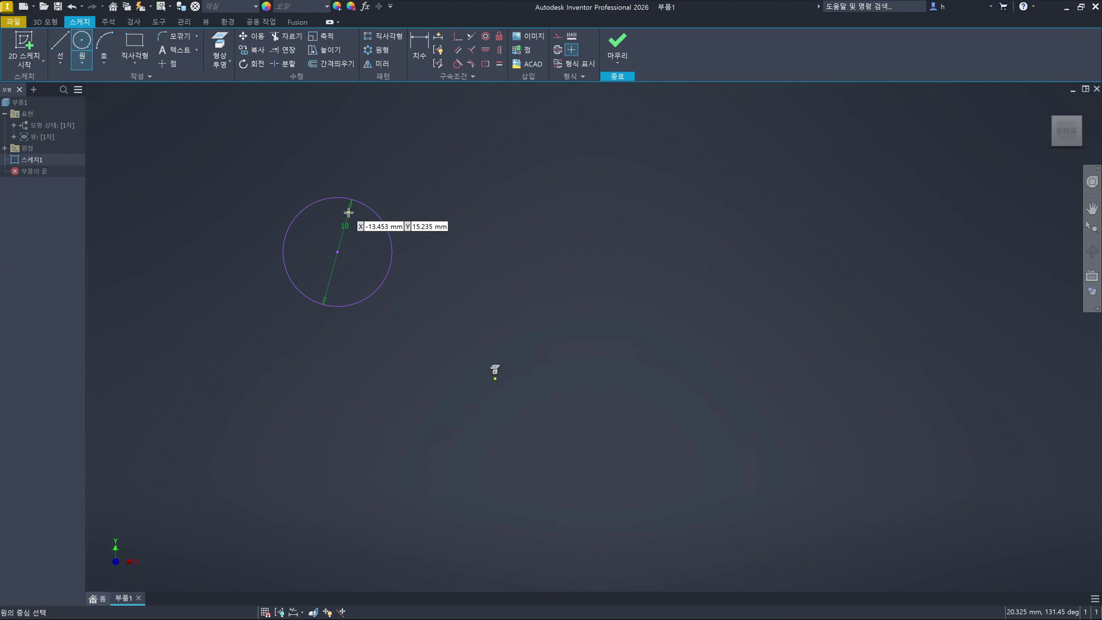
pyautogui.press('Escape')
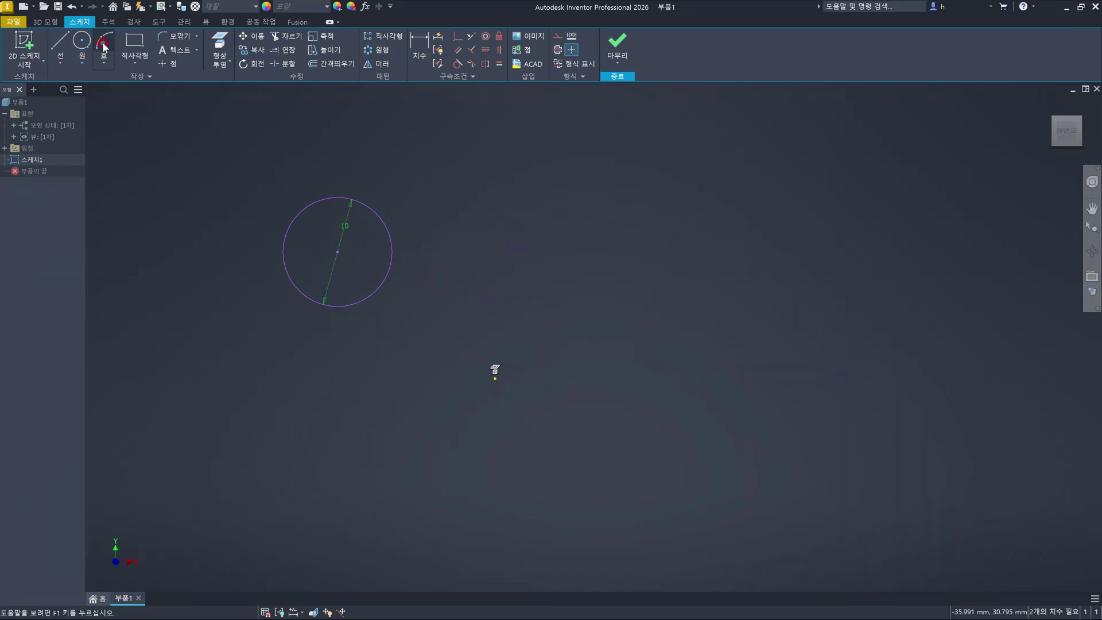
# Draw a three-point arc with a radius of about 7 mm to the right of the 10 mm circle
pyautogui.click(103, 44)
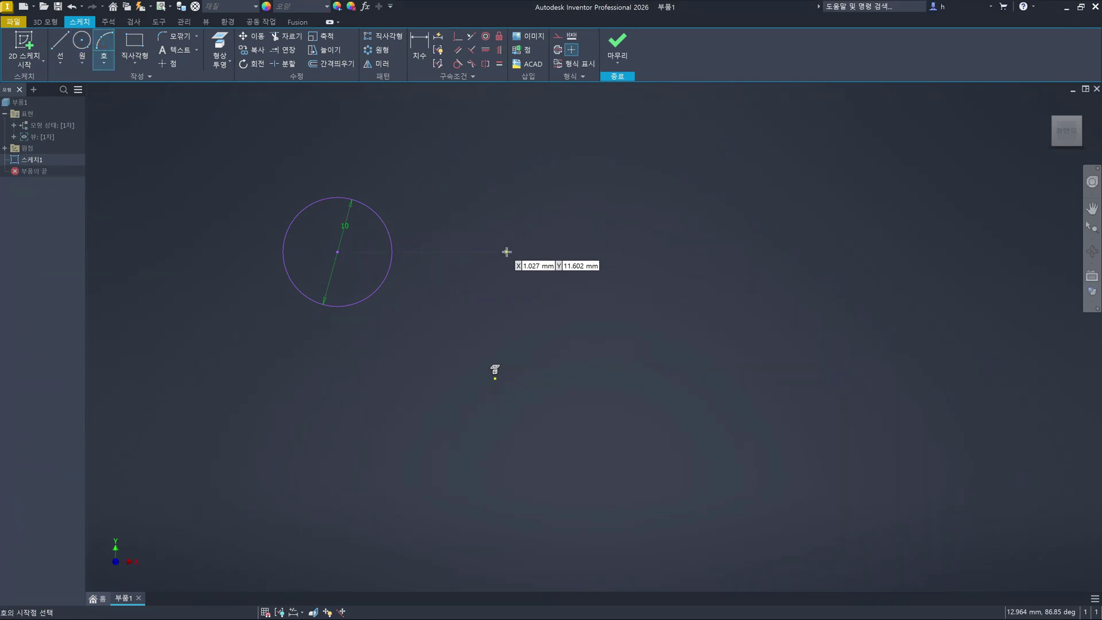
pyautogui.click(507, 251)
pyautogui.click(597, 205)
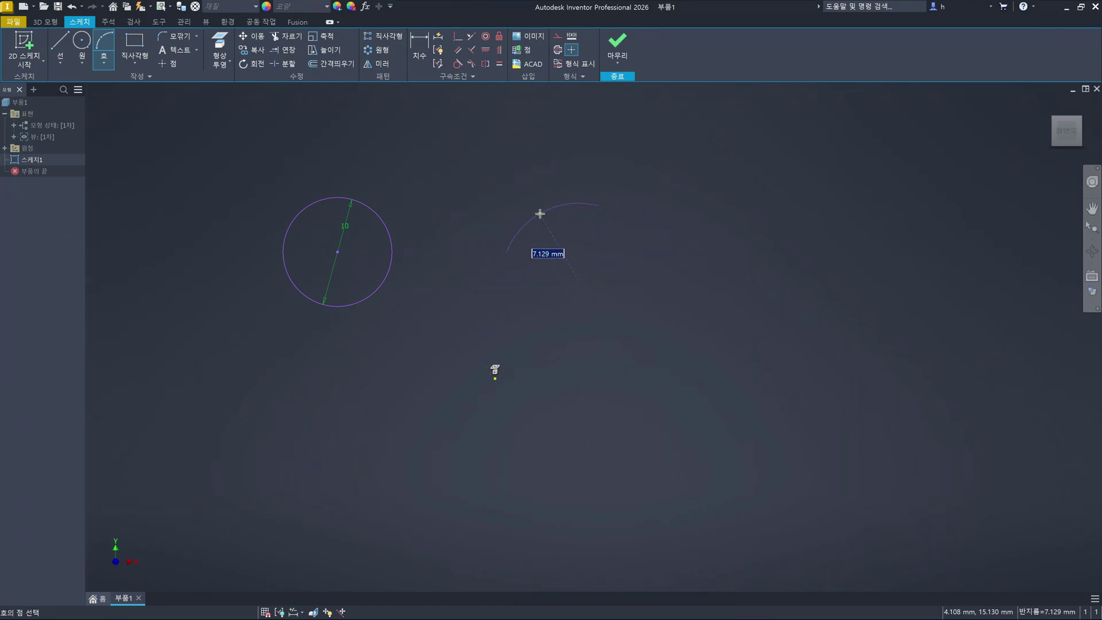
pyautogui.click(540, 214)
pyautogui.press('Escape')
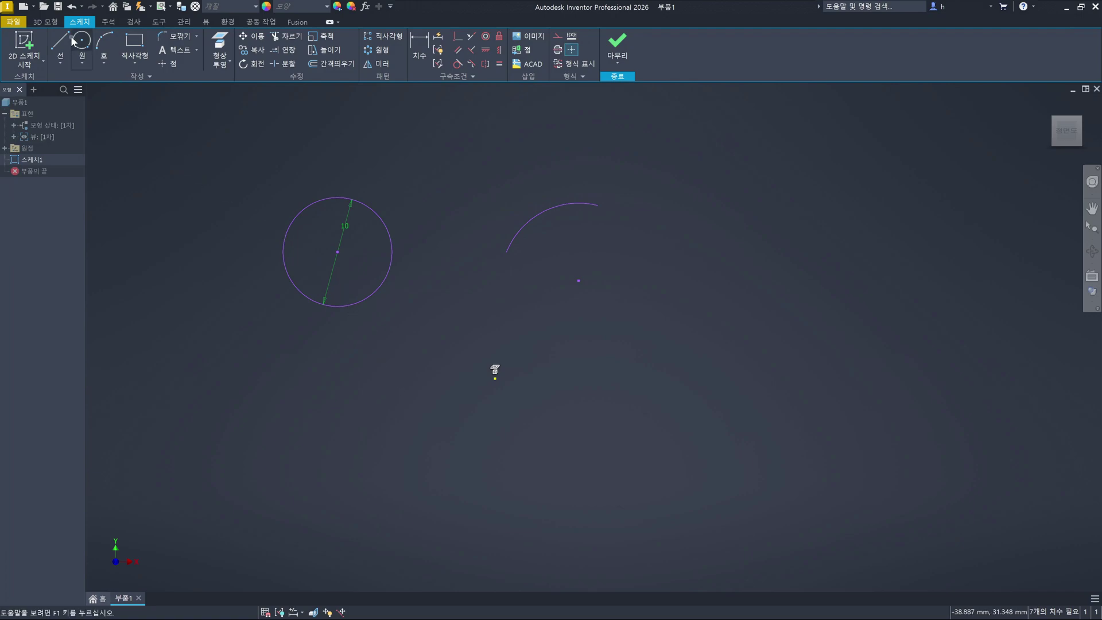
# Draw a circle with a 6 mm diameter to the left of the 10 mm circle
pyautogui.click(82, 46)
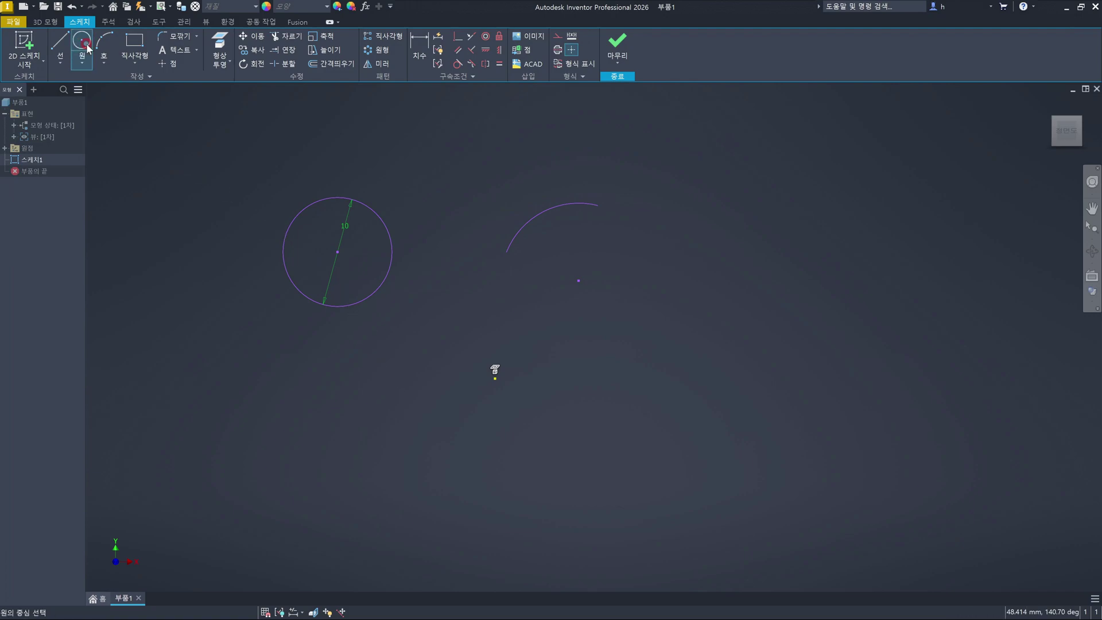
pyautogui.click(180, 220)
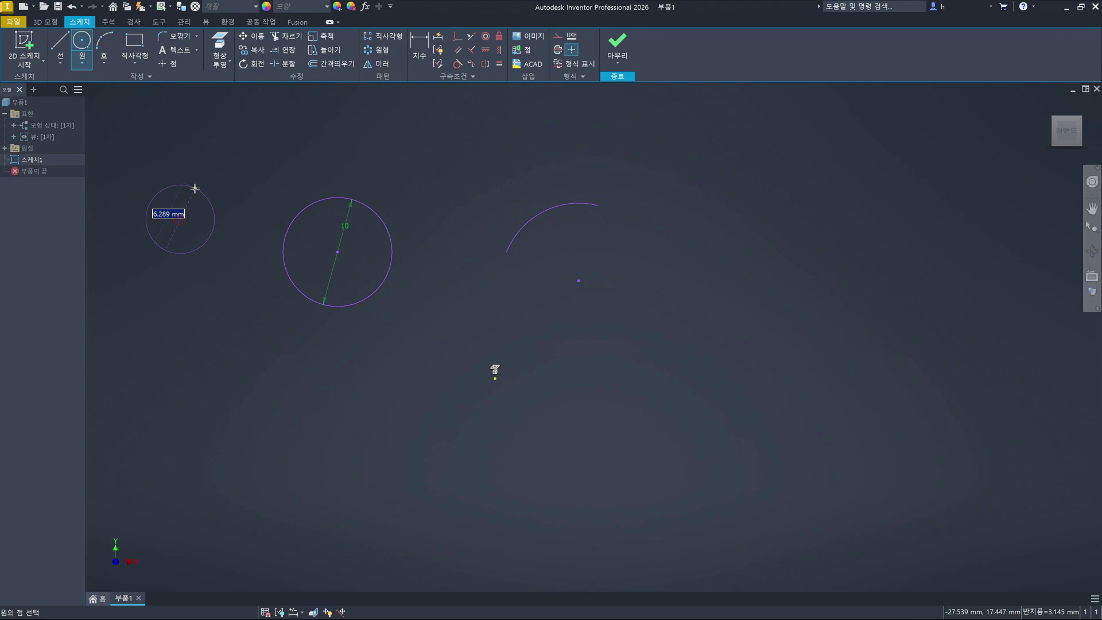
pyautogui.write('6')
pyautogui.press('Return')
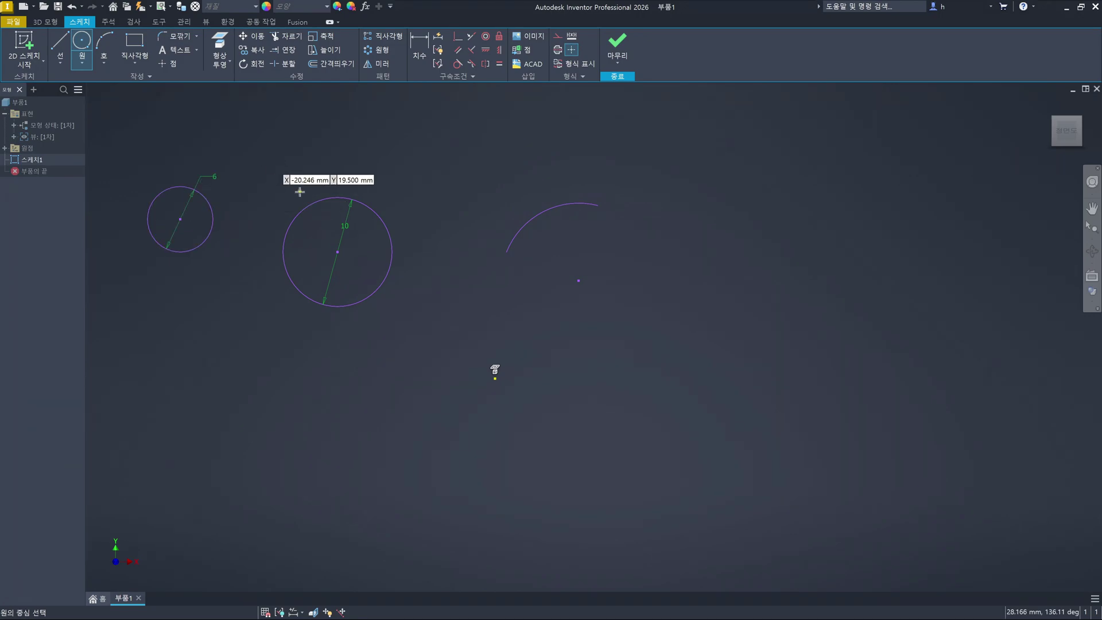
# Draw a separate line rising to the right, between the 10 mm circle and the arc and above them
pyautogui.press('l')
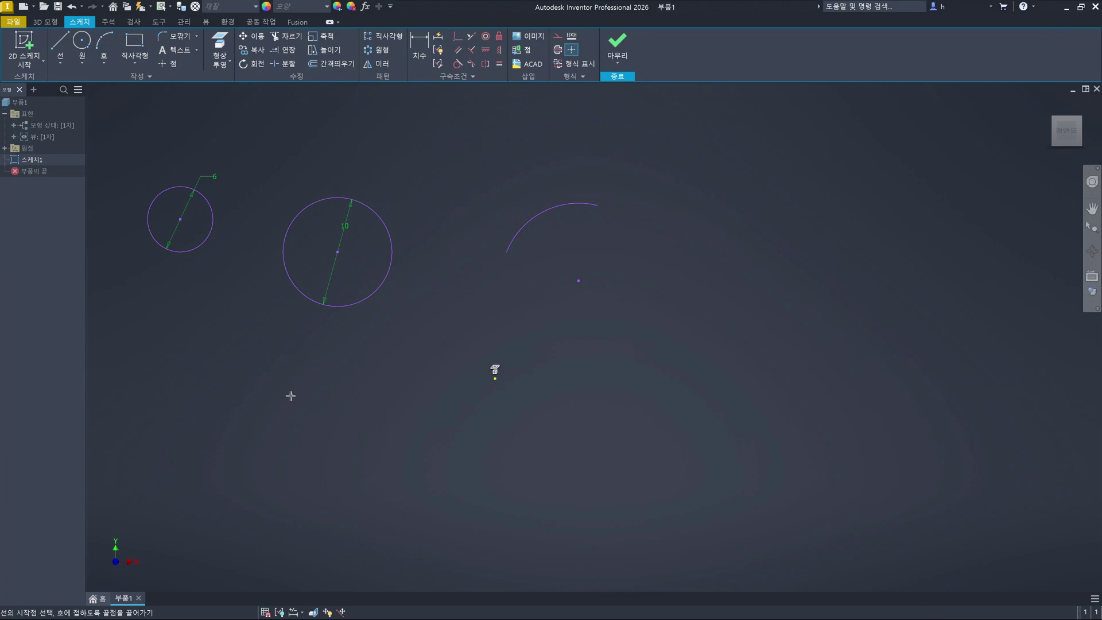
pyautogui.click(441, 194)
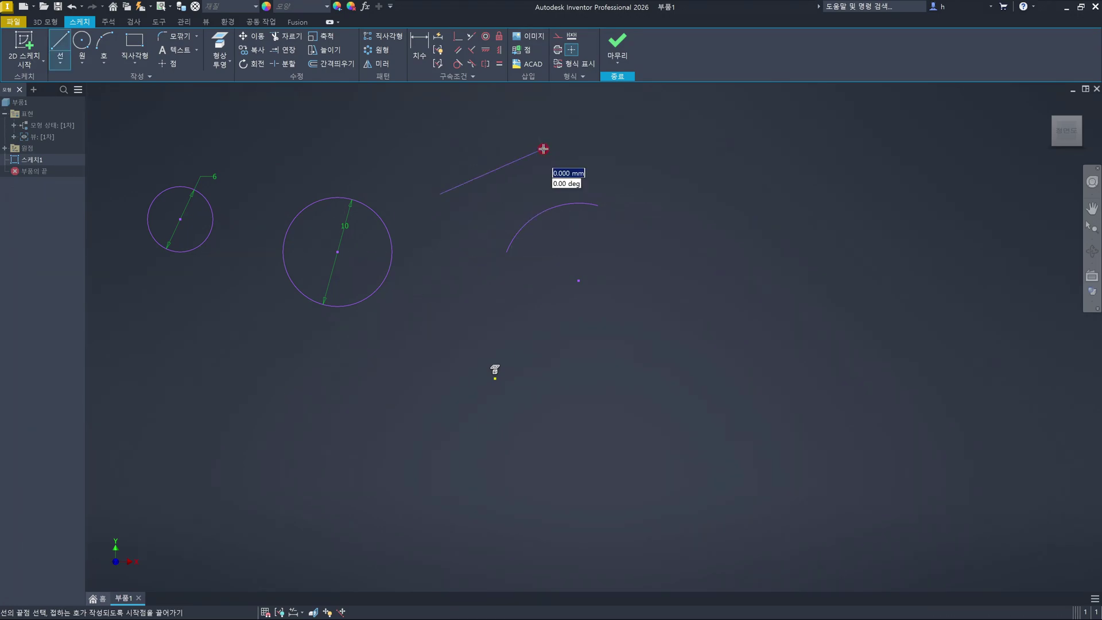
pyautogui.click(543, 149)
pyautogui.press('Escape')
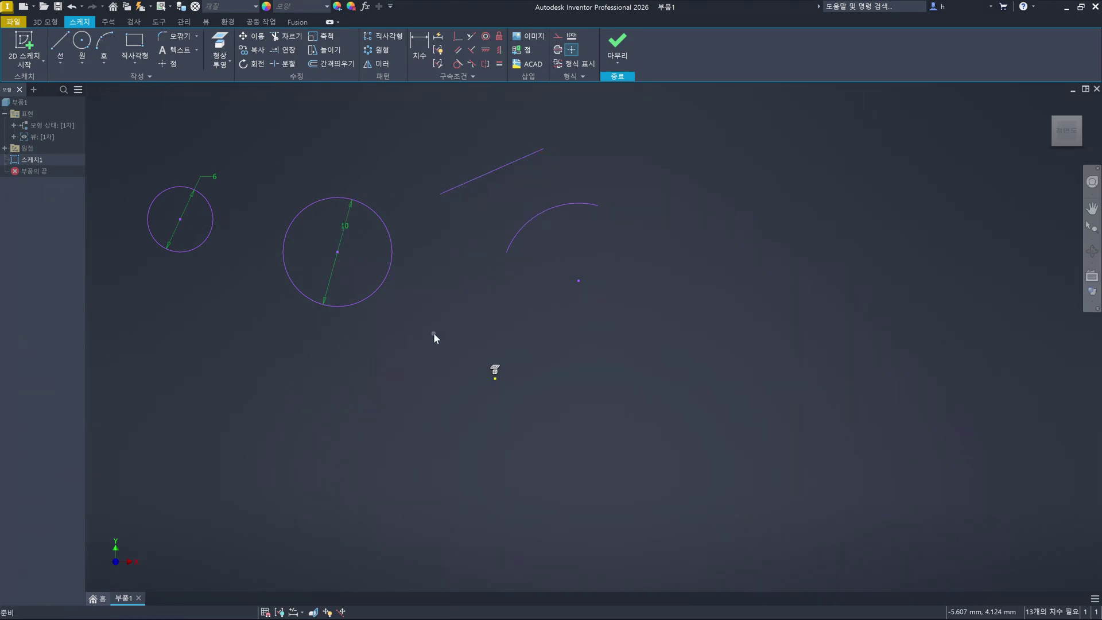
# Make the 10 mm circle concentric with the 6 mm circle
pyautogui.moveTo(433, 333)
pyautogui.mouseDown(button='middle')
pyautogui.moveTo(511, 393)
pyautogui.moveTo(574, 417)
pyautogui.moveTo(637, 401)
pyautogui.moveTo(680, 436)
pyautogui.mouseUp(button='middle')
pyautogui.scroll(-4, 568, 400)
pyautogui.scroll(5, 567, 401)
pyautogui.scroll(3, 574, 392)
pyautogui.scroll(-2, 680, 425)
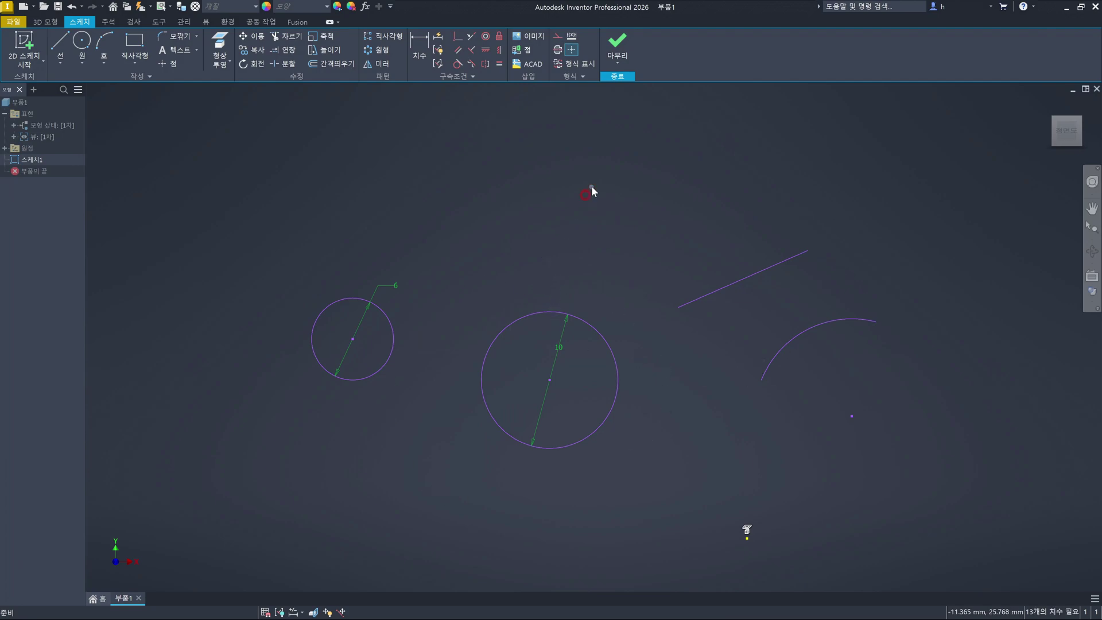
pyautogui.click(485, 38)
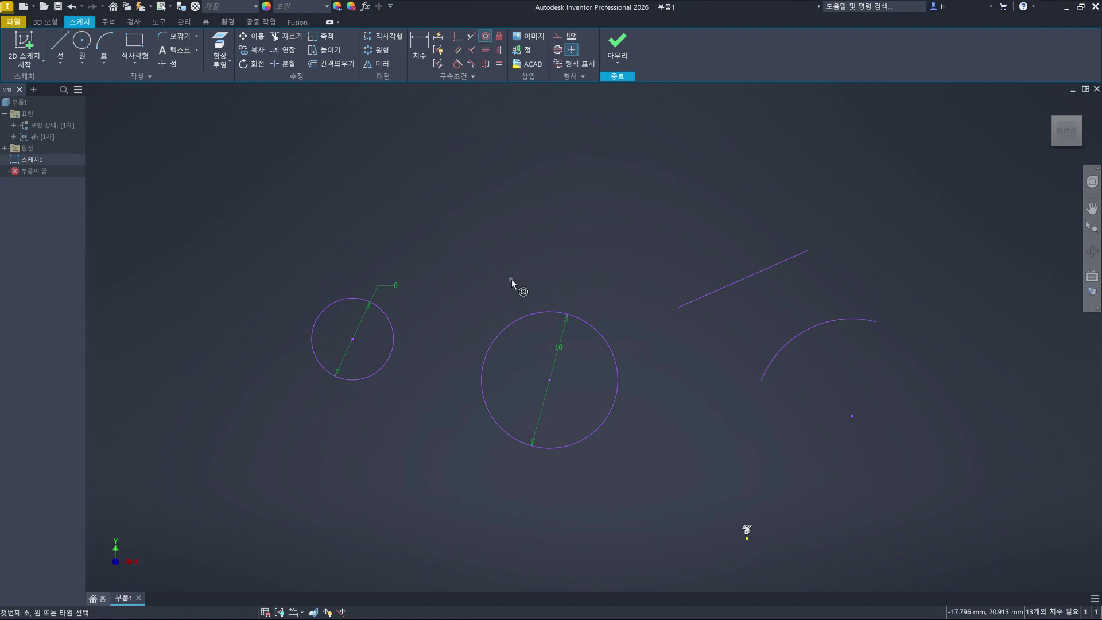
pyautogui.click(521, 320)
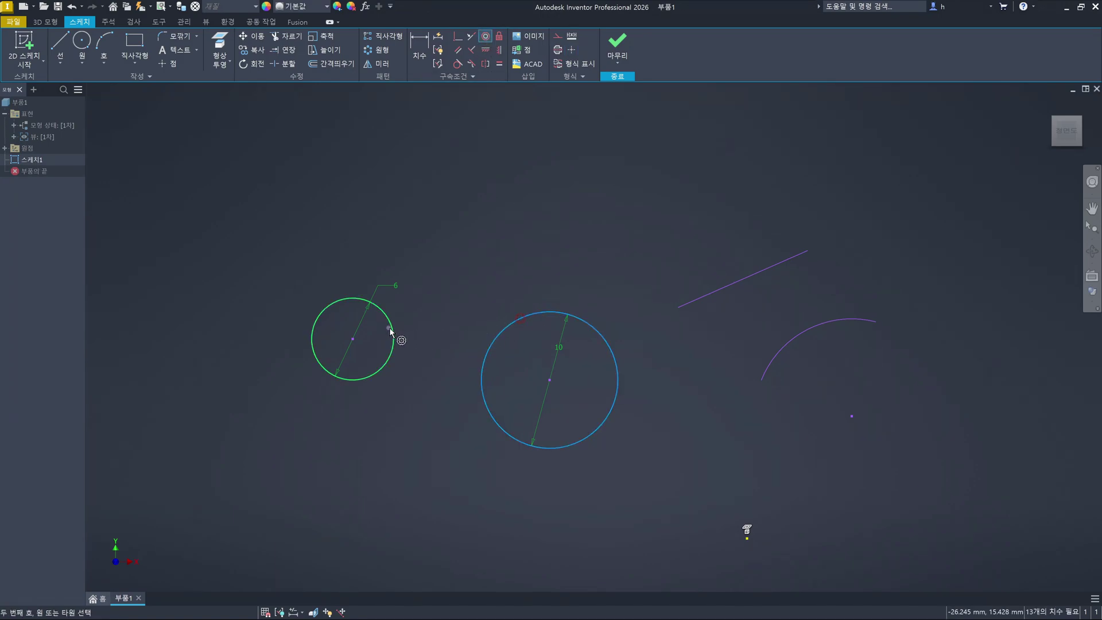
pyautogui.click(394, 336)
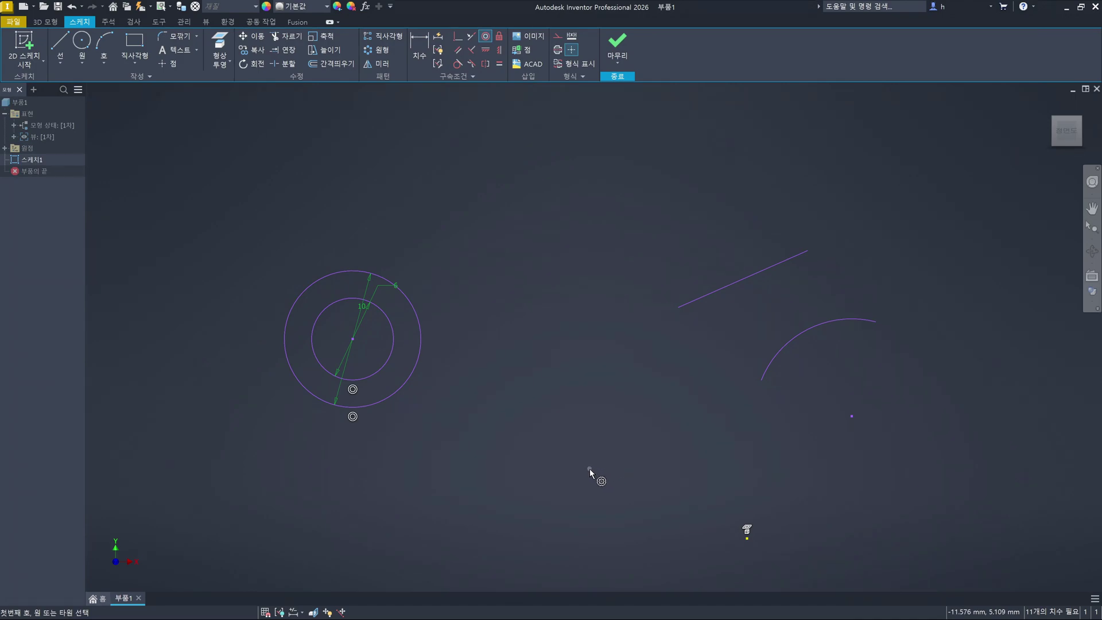
pyautogui.press('Escape')
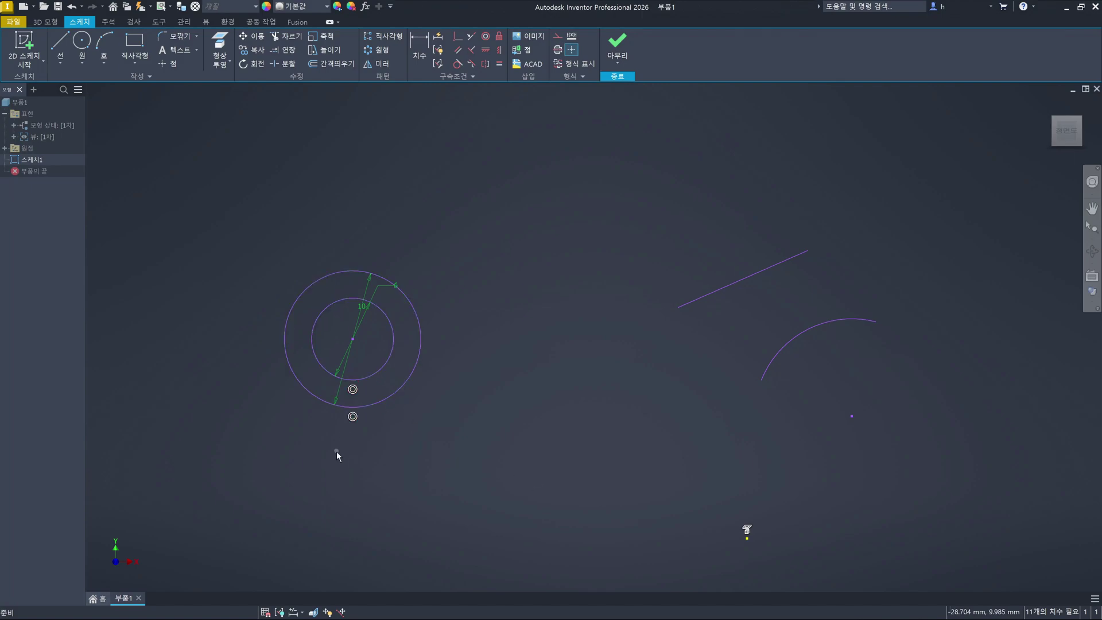
# Hide and show the constraint symbols, and undo the concentric constraint between the two circles
pyautogui.press('F9')
pyautogui.press('F8')
pyautogui.hotkey('ctrl', 'z')
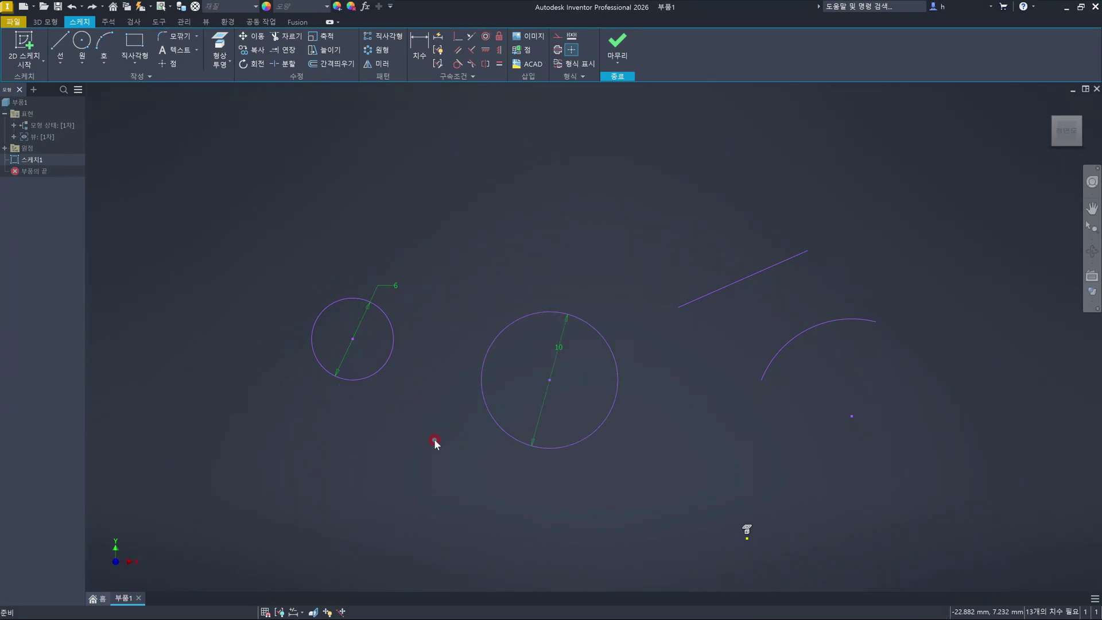
# Try to make the 10 mm circle concentric with the slanted line's lower endpoint
pyautogui.click(487, 39)
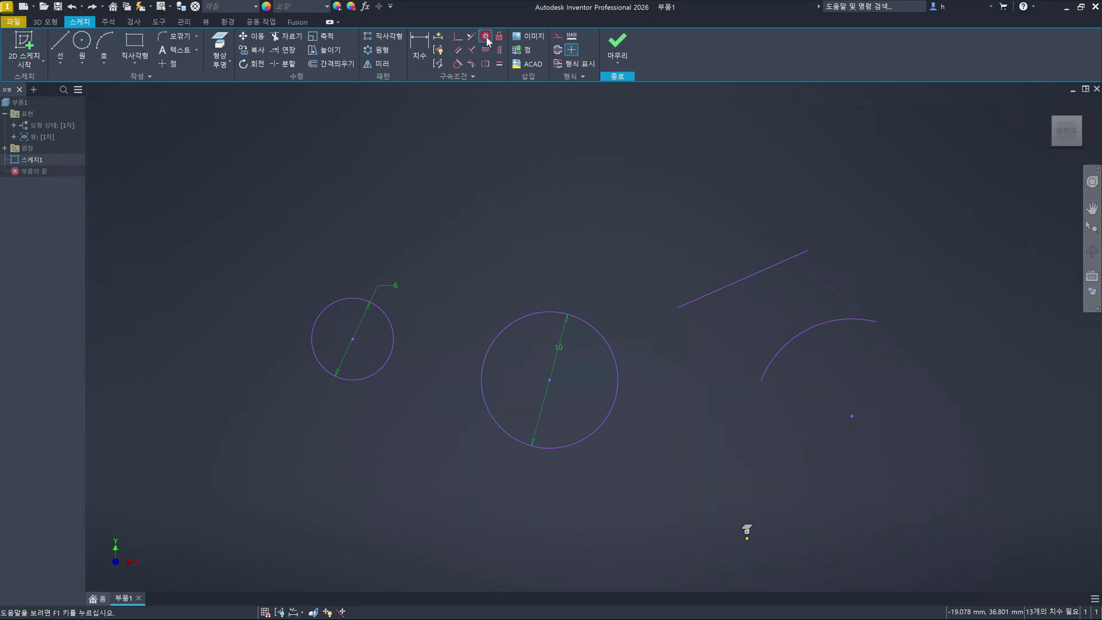
pyautogui.click(610, 348)
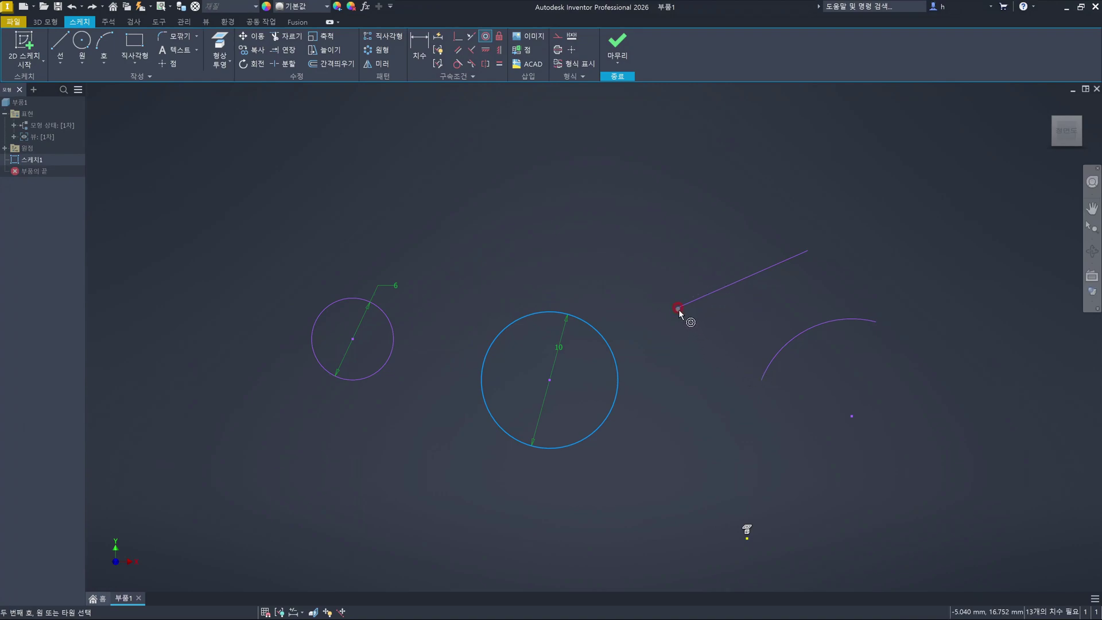
pyautogui.press('Escape')
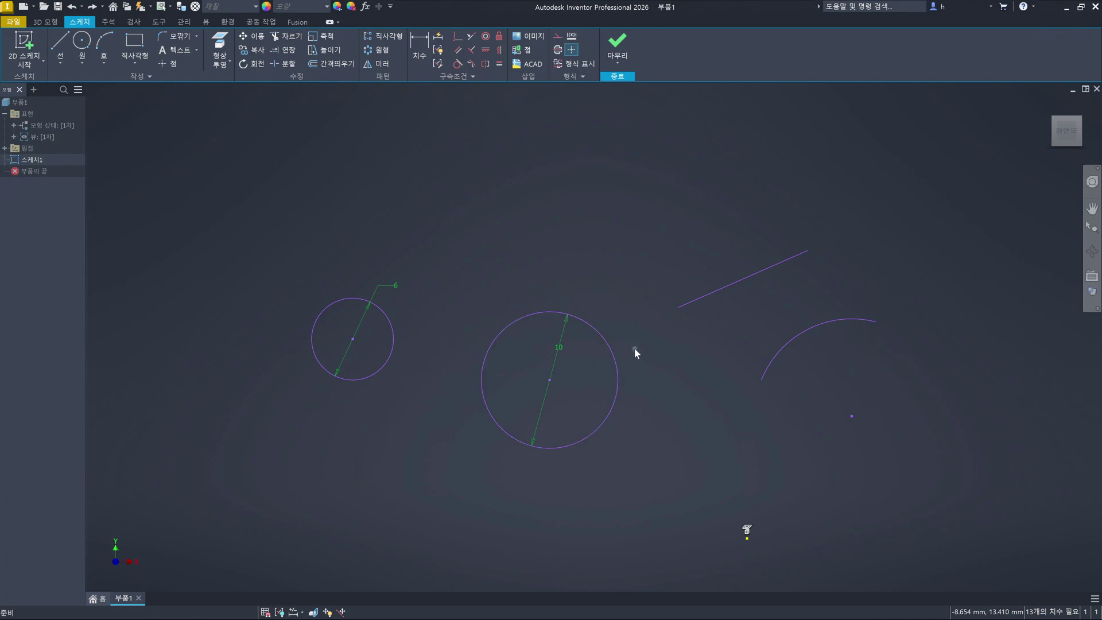
# Make the 10 mm circle's center coincident with the slanted line's lower endpoint, and undo the constraint
pyautogui.click(458, 37)
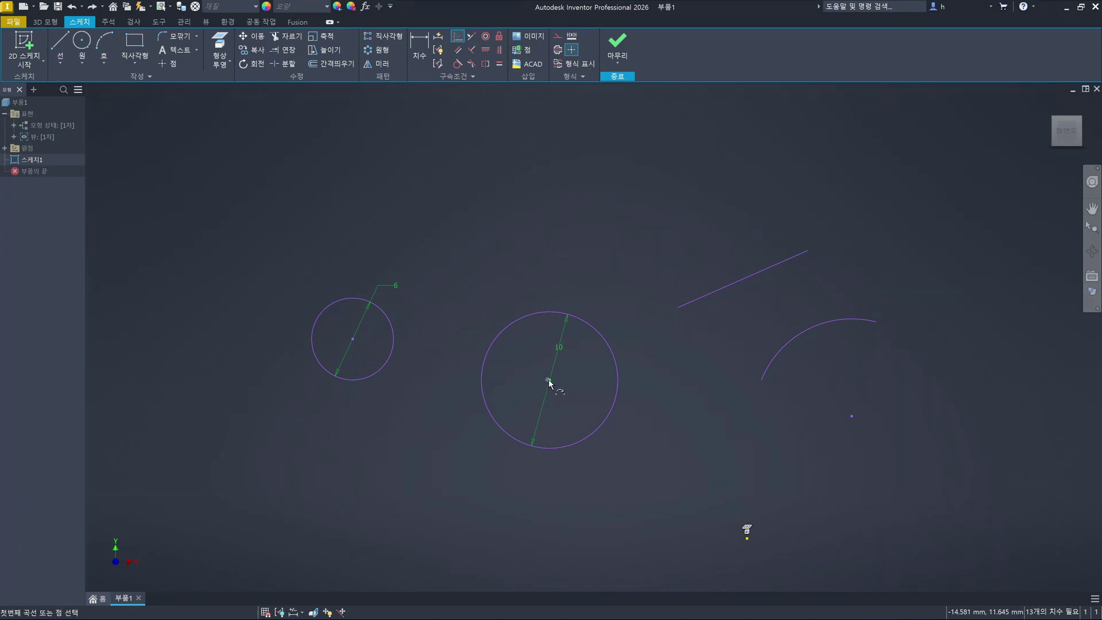
pyautogui.click(548, 380)
pyautogui.click(678, 309)
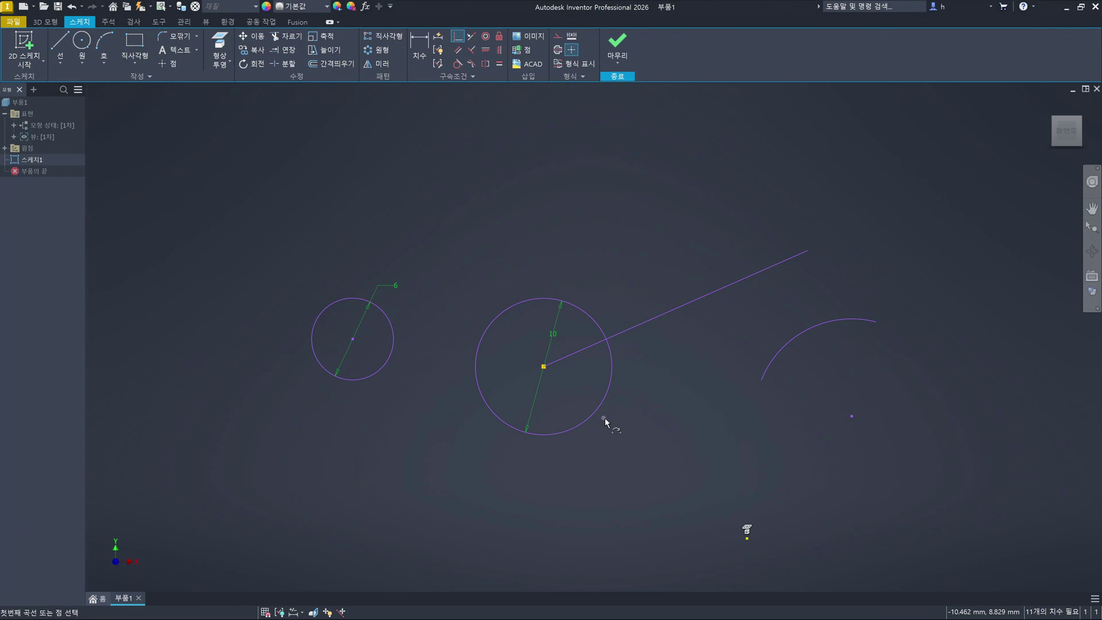
pyautogui.click(604, 418)
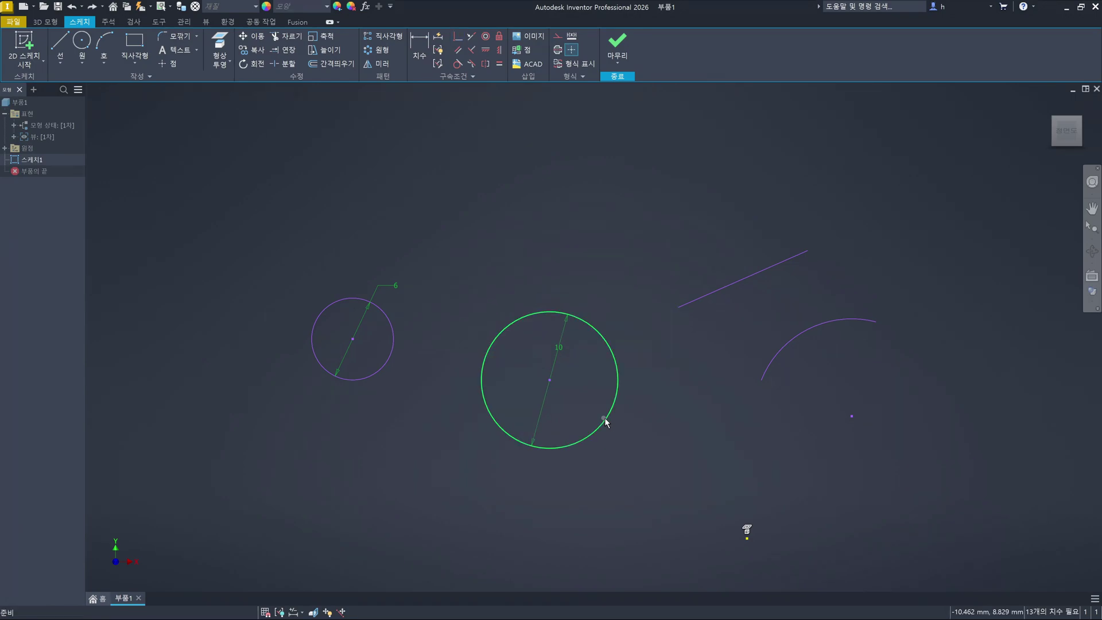
# Make the arc concentric with the 10 mm circle, and undo the constraint
pyautogui.click(485, 36)
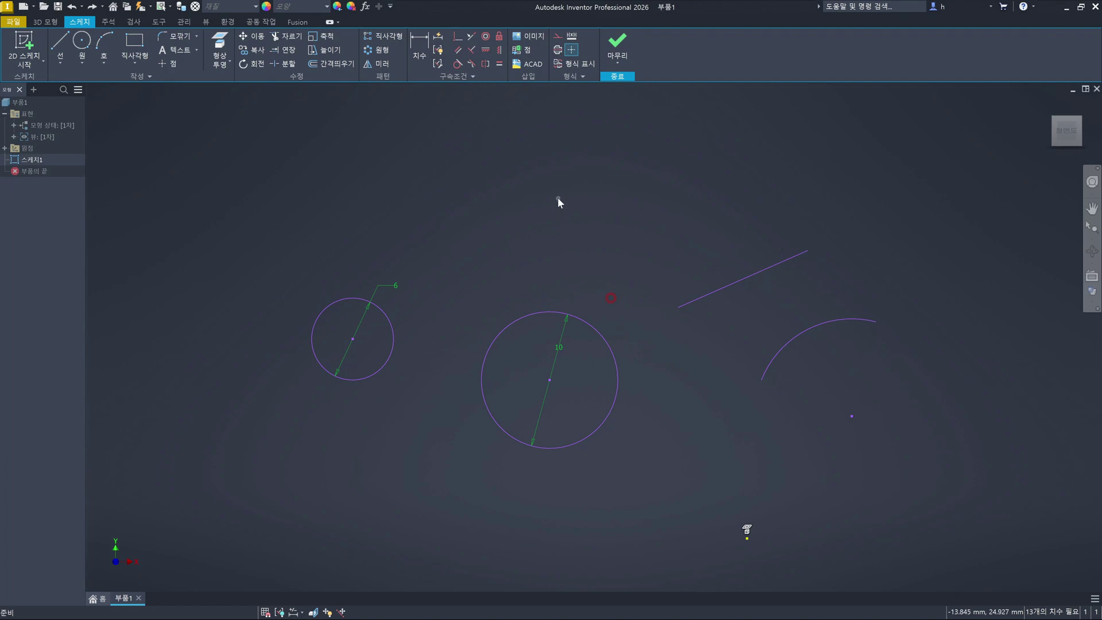
pyautogui.click(485, 40)
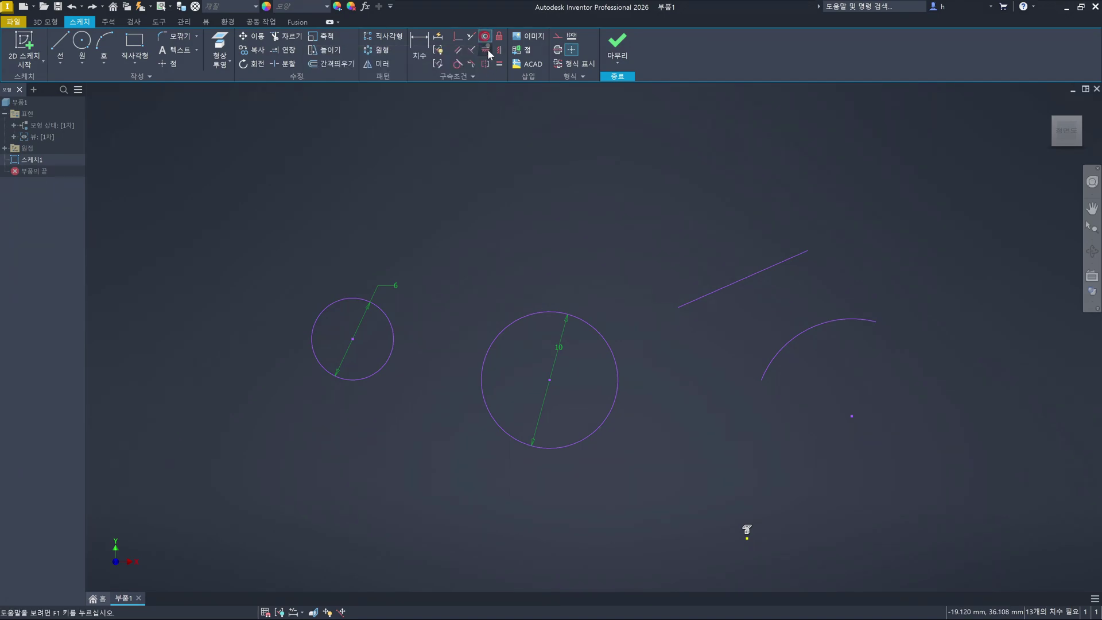
pyautogui.click(613, 358)
pyautogui.click(797, 349)
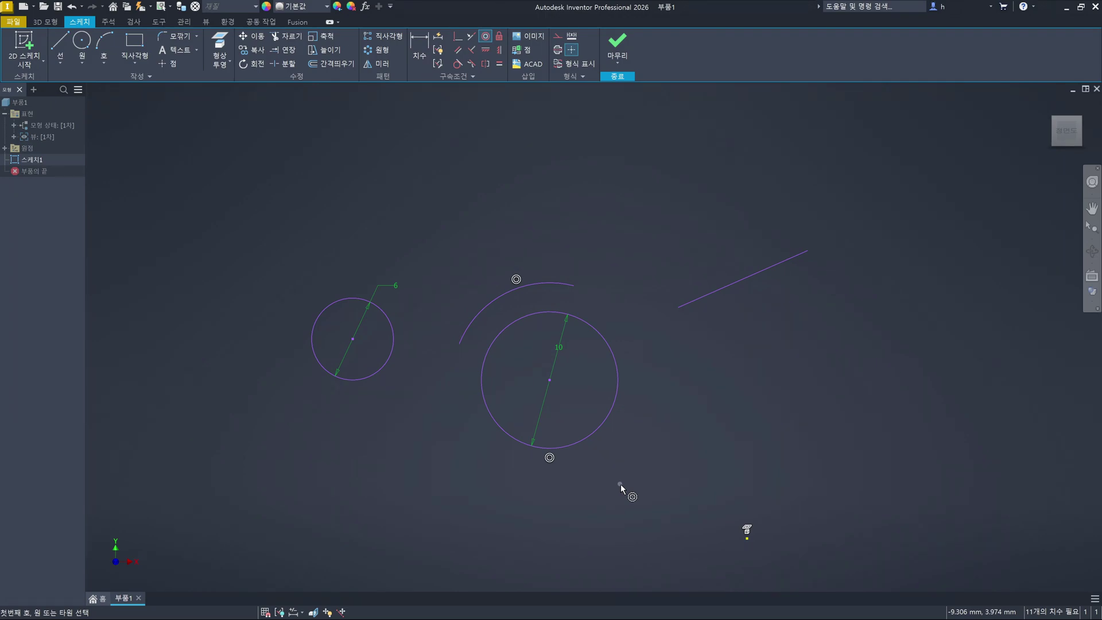
pyautogui.hotkey('ctrl', 'z')
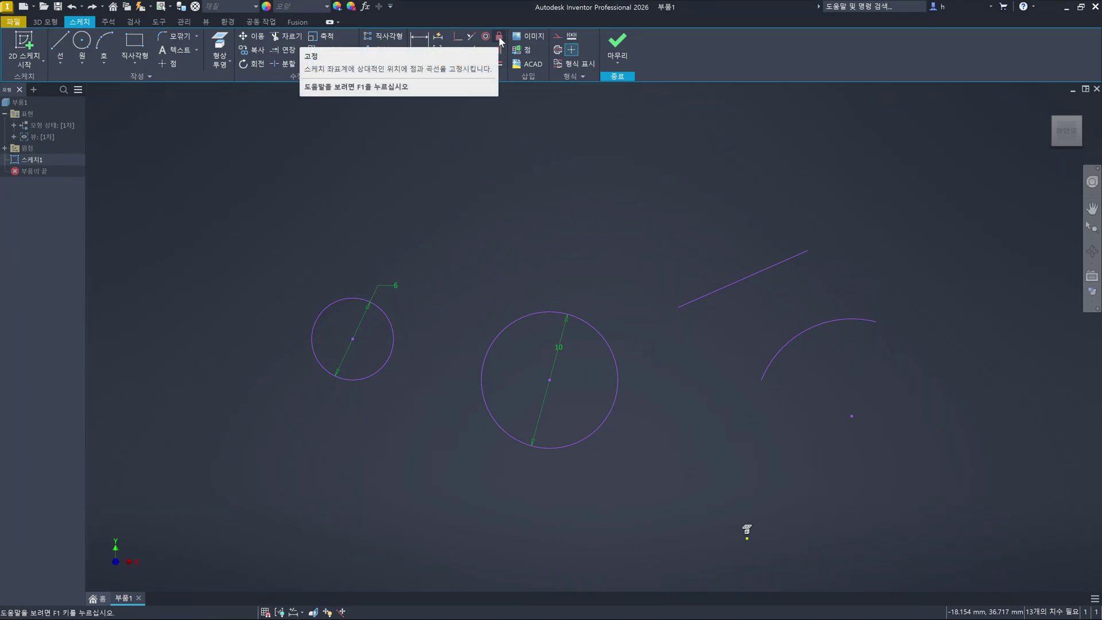
# Undo back past the drawing of the slanted line, and redo the undone edits to restore it
pyautogui.hotkey('ctrl', 'z')
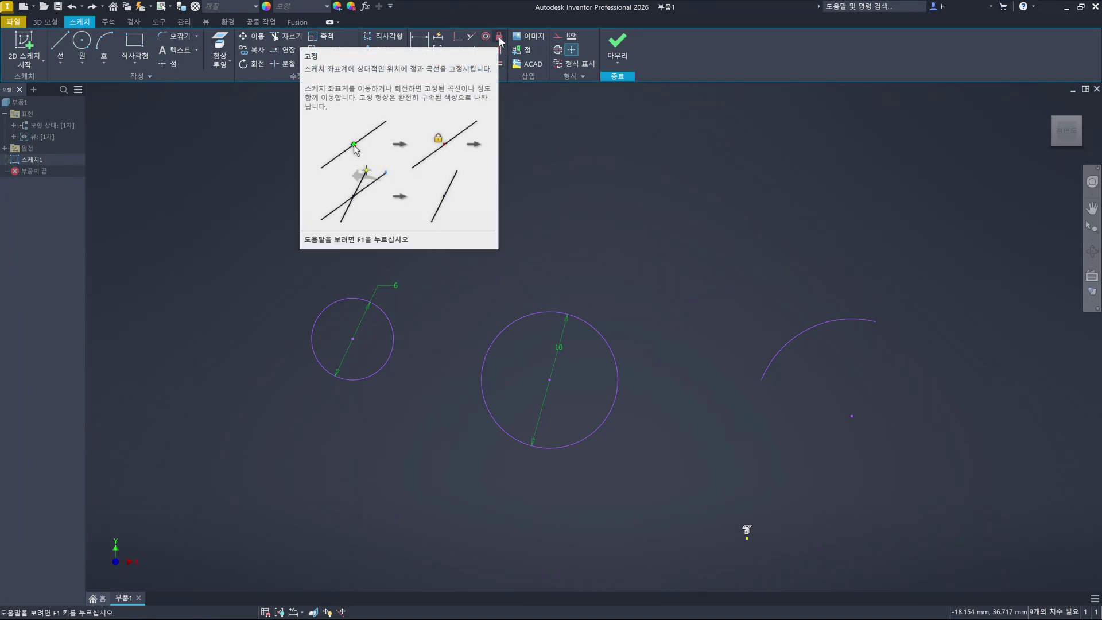
pyautogui.click(684, 393)
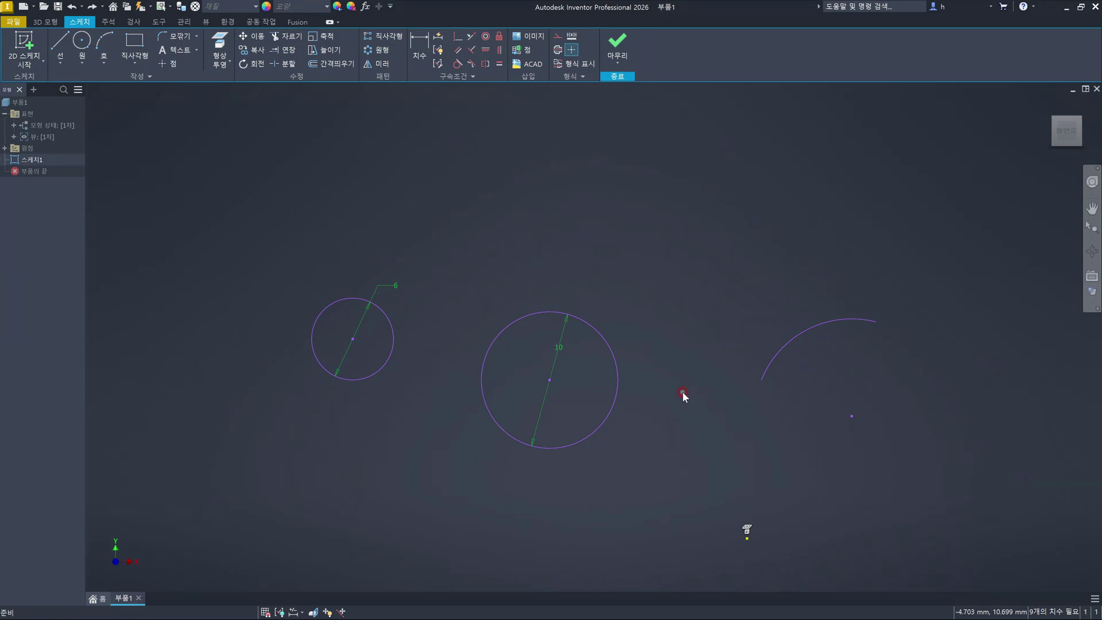
pyautogui.hotkey('ctrl', 'z')
pyautogui.hotkey('ctrl', 'y')
pyautogui.hotkey('ctrl', 'y')
pyautogui.click(615, 240)
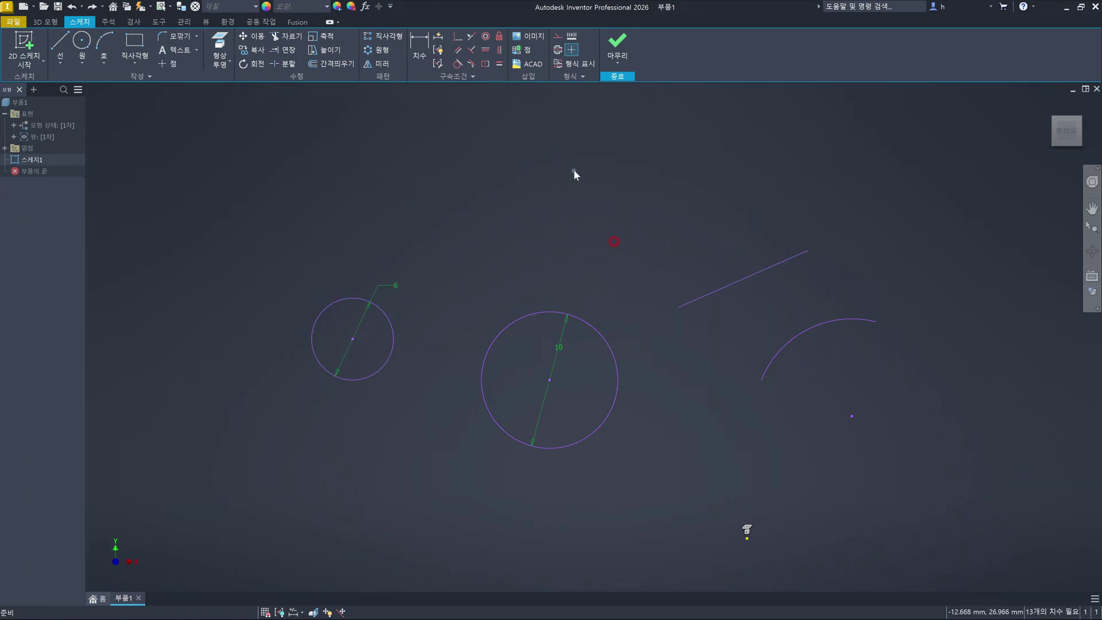
# Apply a Fix constraint to the slanted line, test moving its lower endpoint, and undo the constraint
pyautogui.click(499, 39)
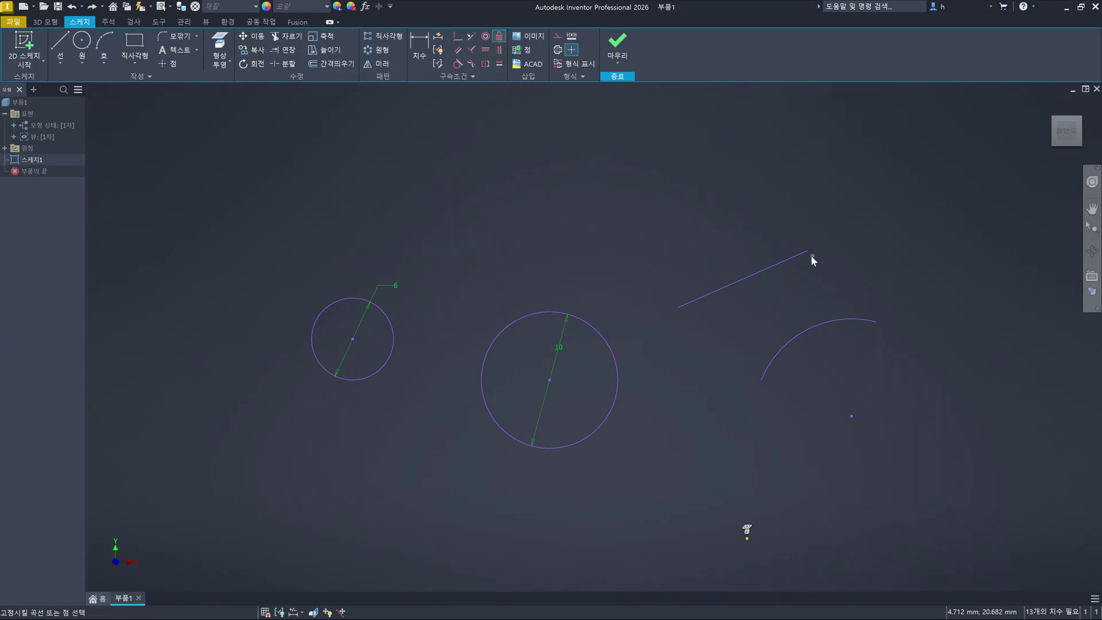
pyautogui.click(728, 287)
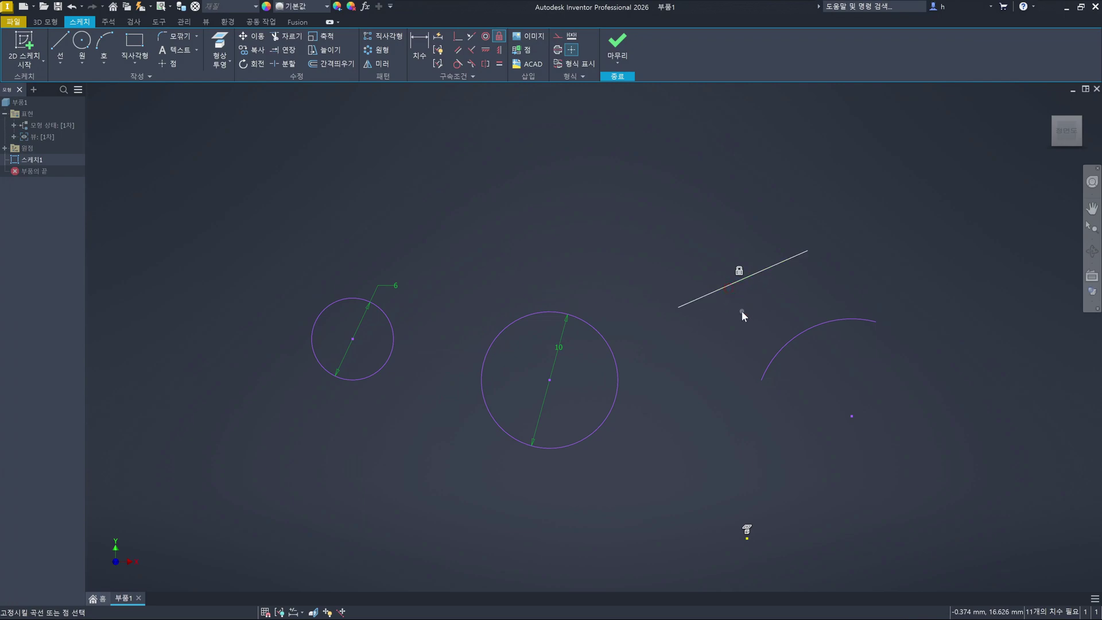
pyautogui.press('Escape')
pyautogui.moveTo(678, 314); pyautogui.dragTo(889, 255)
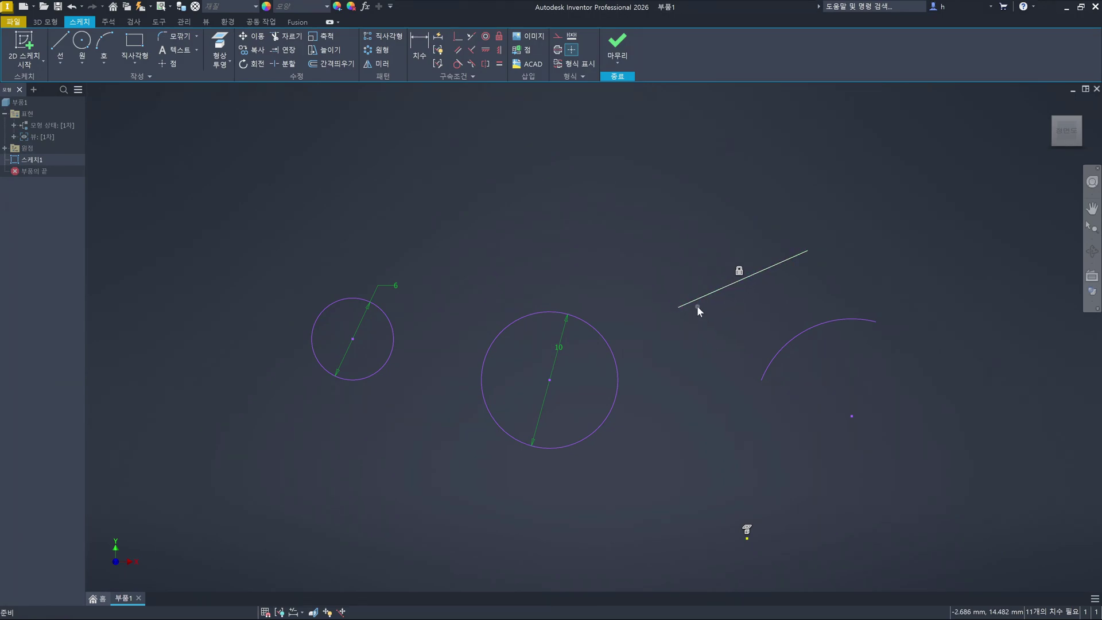
pyautogui.hotkey('ctrl', 'z')
# Apply Fix constraints to both the upper and lower endpoints of the slanted line
pyautogui.click(498, 39)
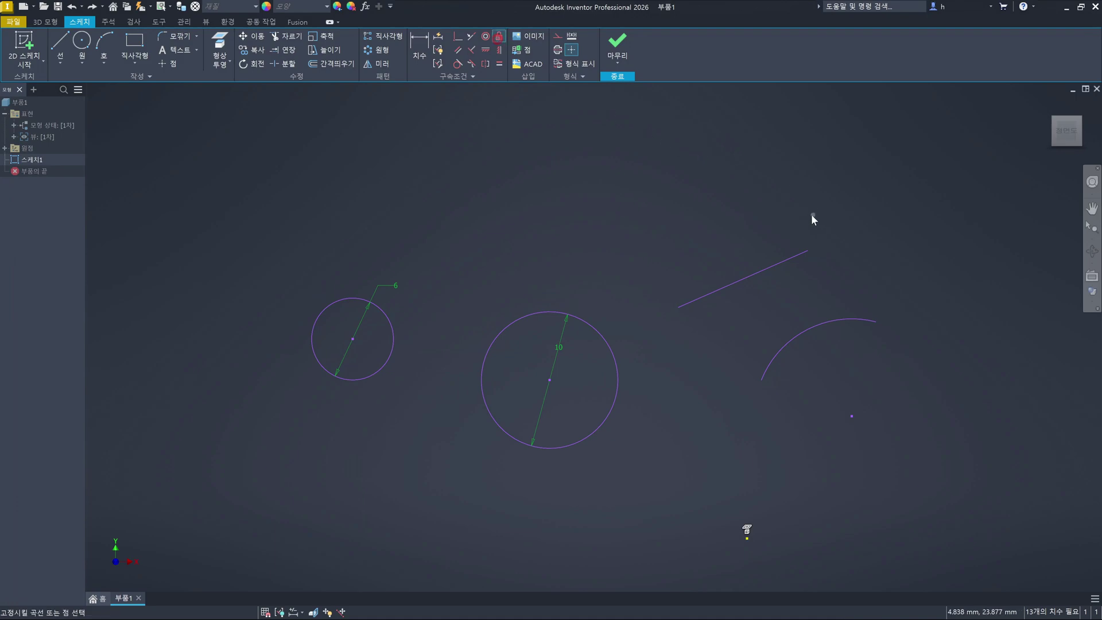
pyautogui.click(808, 252)
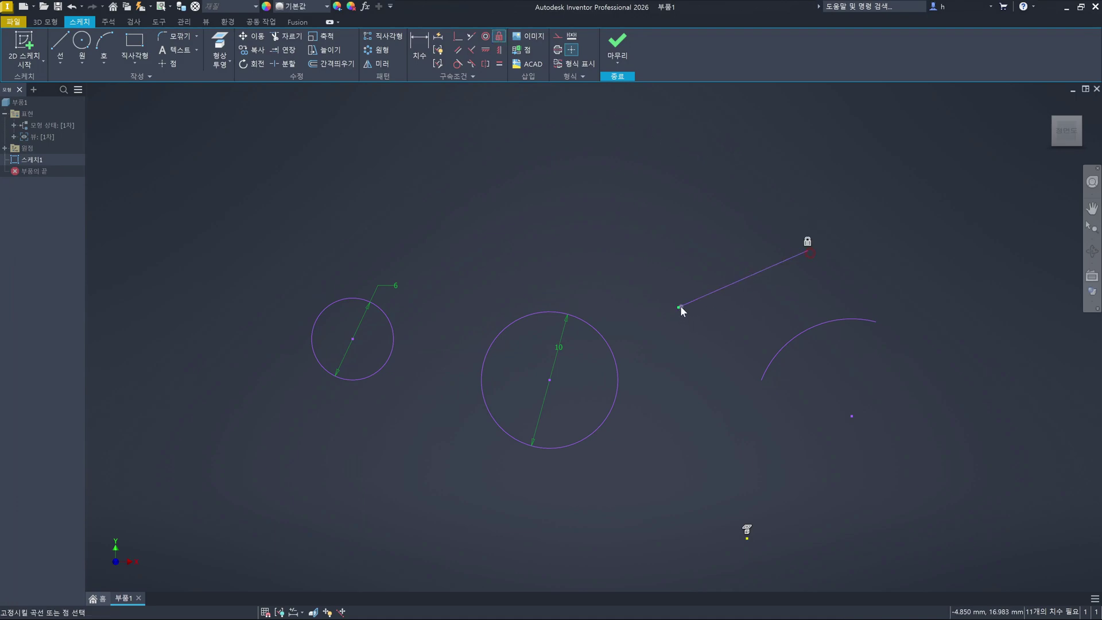
pyautogui.click(679, 306)
pyautogui.press('Escape')
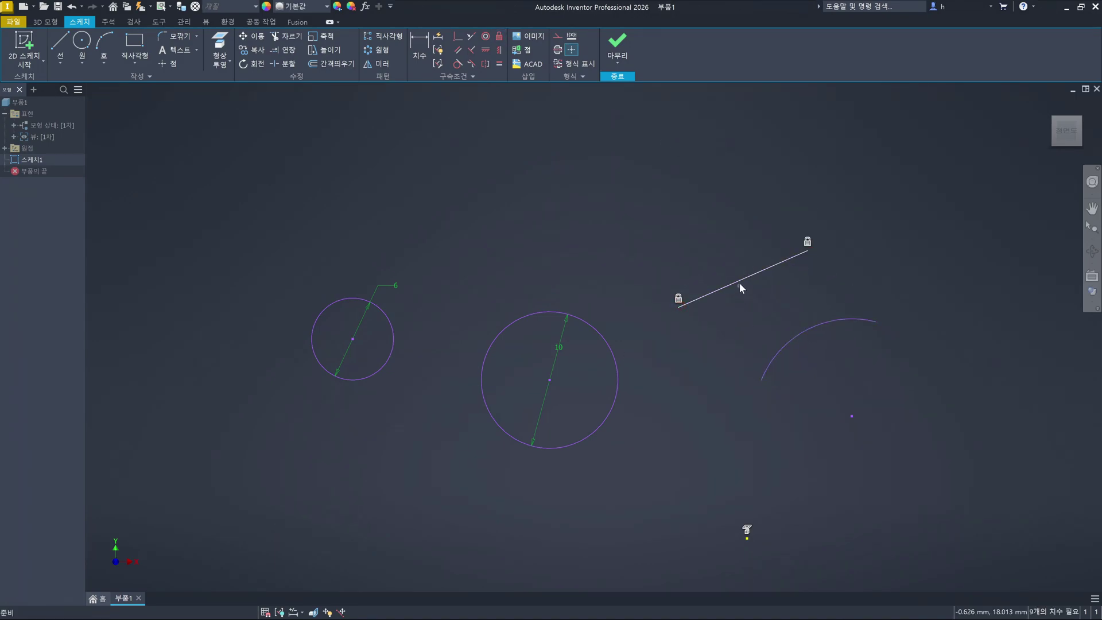
# Try to move the fixed slanted line and its upper endpoint, and hide the constraint symbols
pyautogui.click(742, 282)
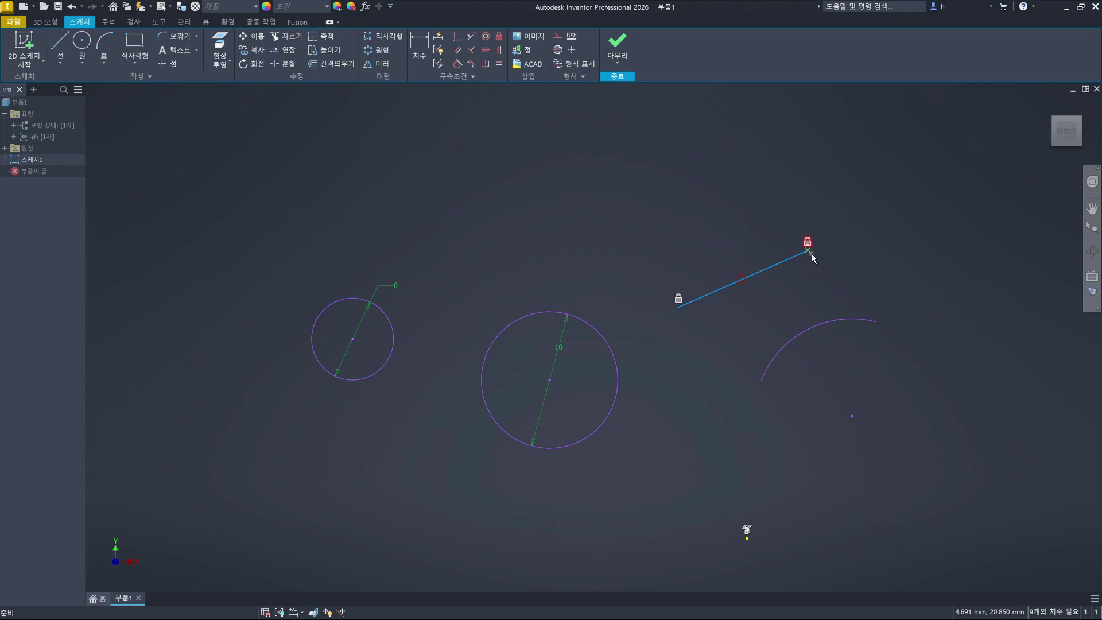
pyautogui.click(867, 254)
pyautogui.click(808, 251)
pyautogui.click(792, 302)
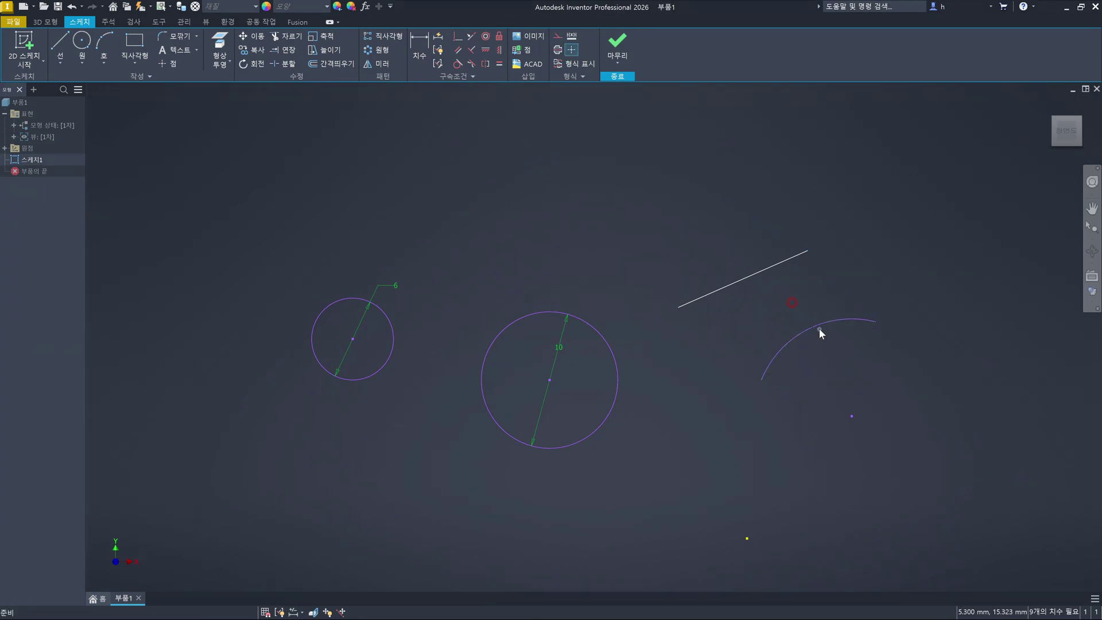
# Fix the arc, test moving it, and shorten it by pulling both endpoints inward along its curve
pyautogui.click(498, 38)
pyautogui.click(787, 343)
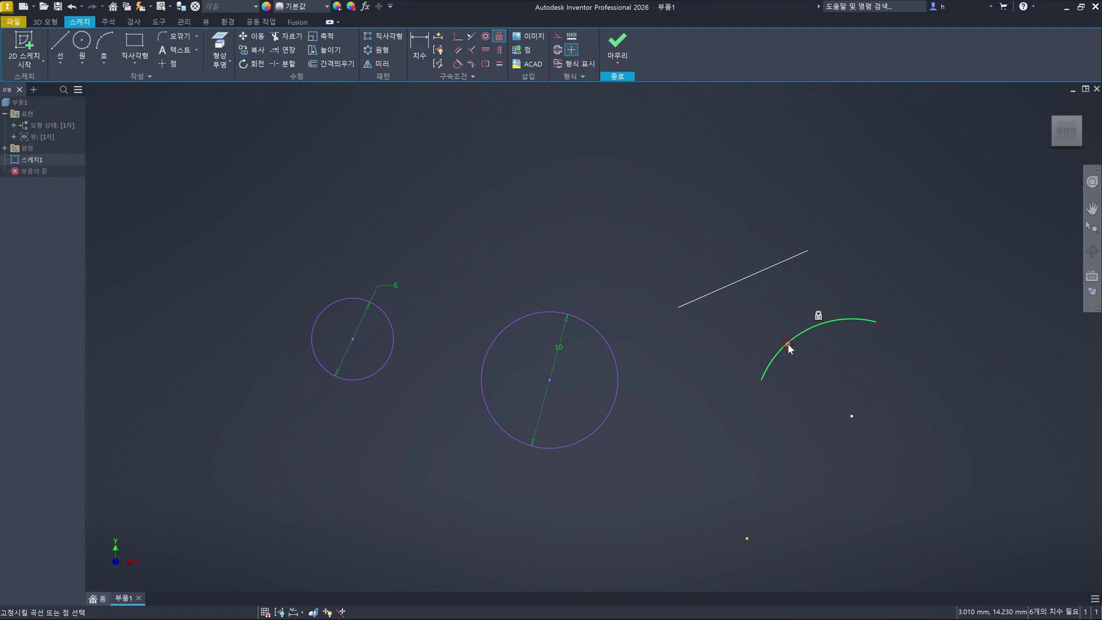
pyautogui.press('Escape')
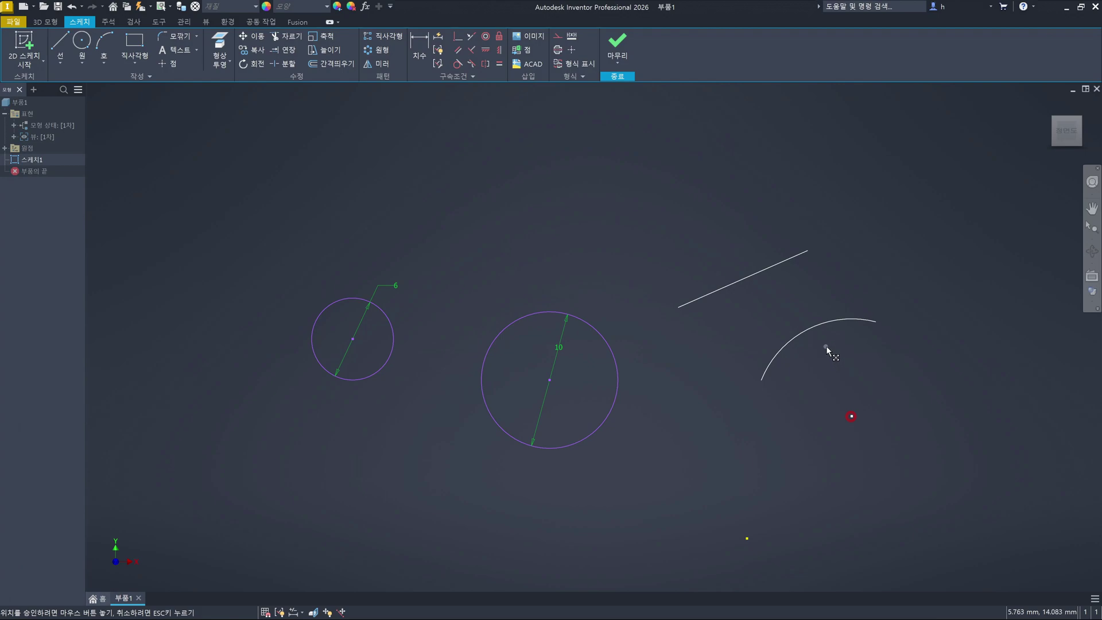
pyautogui.click(811, 324)
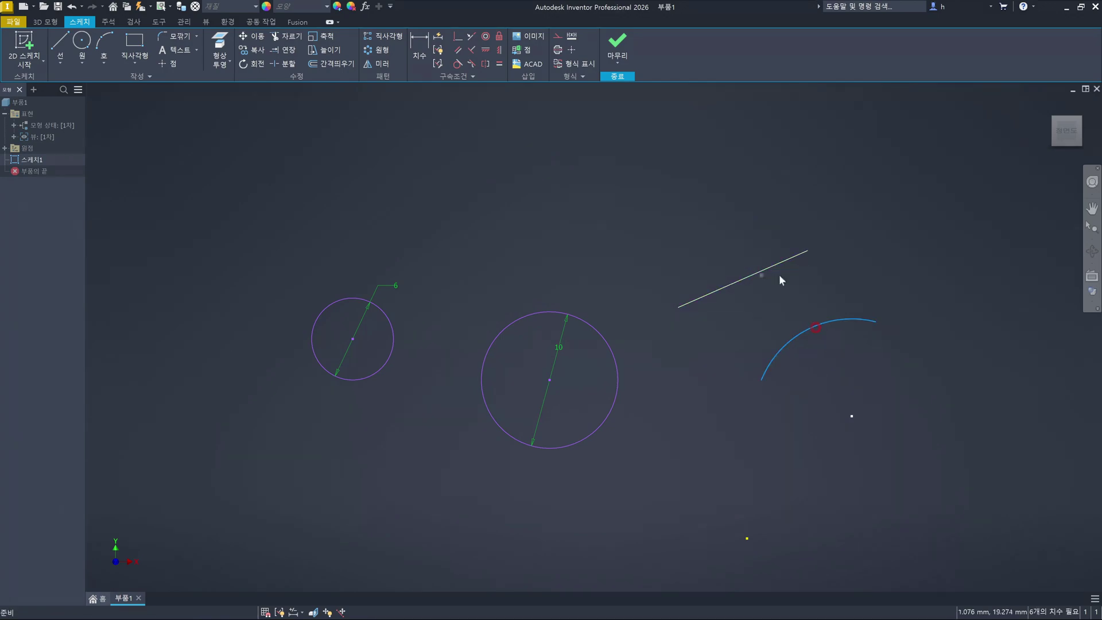
pyautogui.moveTo(877, 324)
pyautogui.mouseDown()
pyautogui.moveTo(821, 354)
pyautogui.moveTo(911, 337)
pyautogui.moveTo(826, 296)
pyautogui.mouseUp()
pyautogui.moveTo(763, 381); pyautogui.dragTo(774, 356)
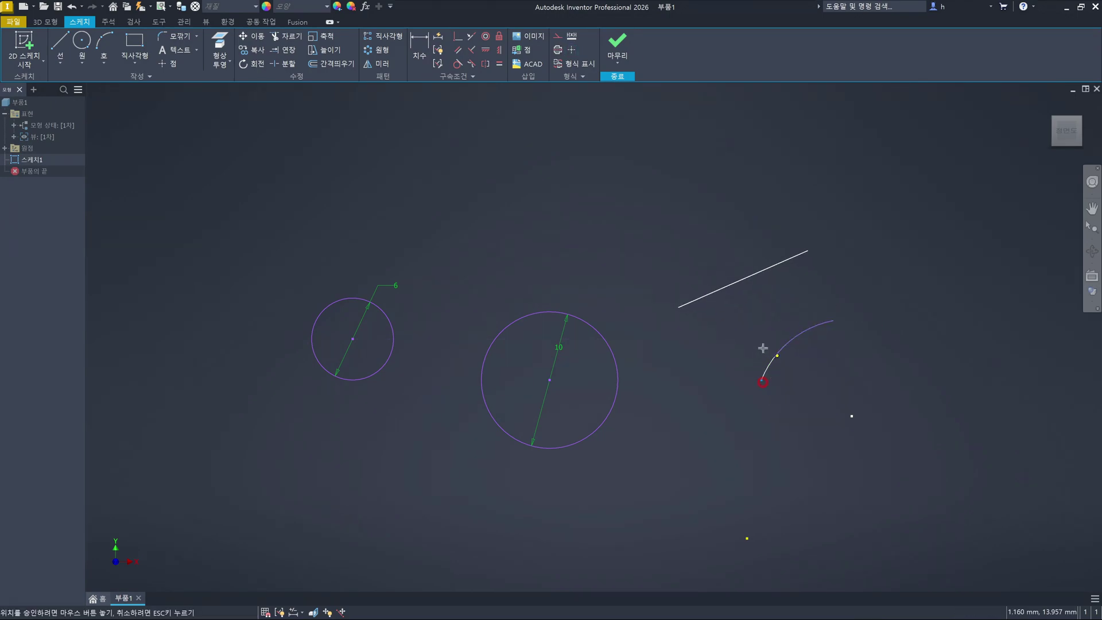
# Delete the 10 mm diameter dimension from the larger circle
pyautogui.click(562, 349)
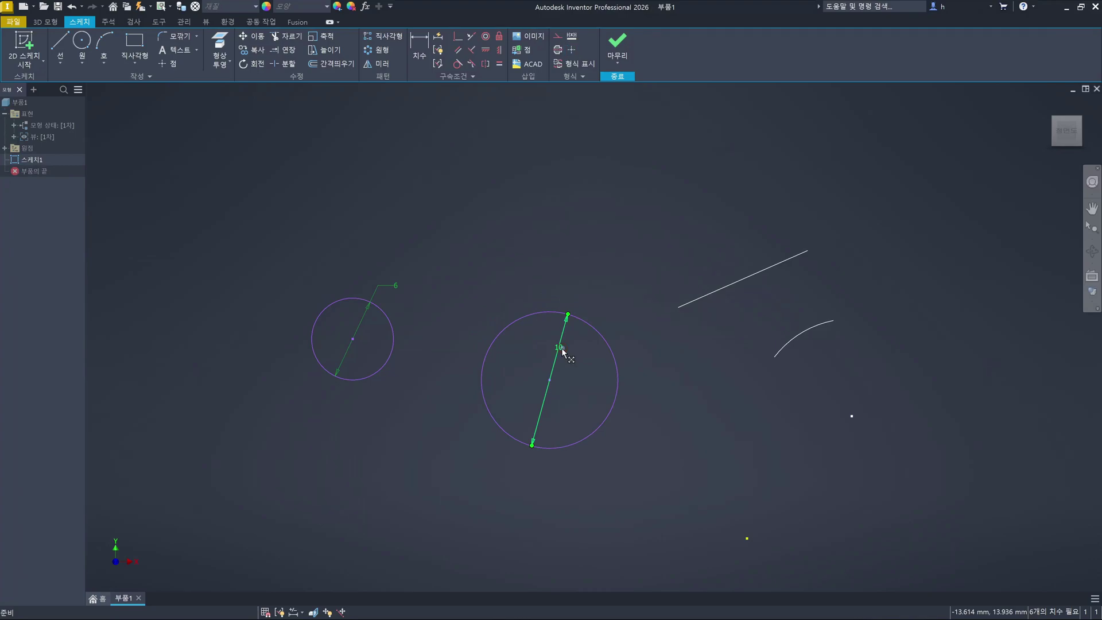
pyautogui.press('Delete')
pyautogui.click(596, 264)
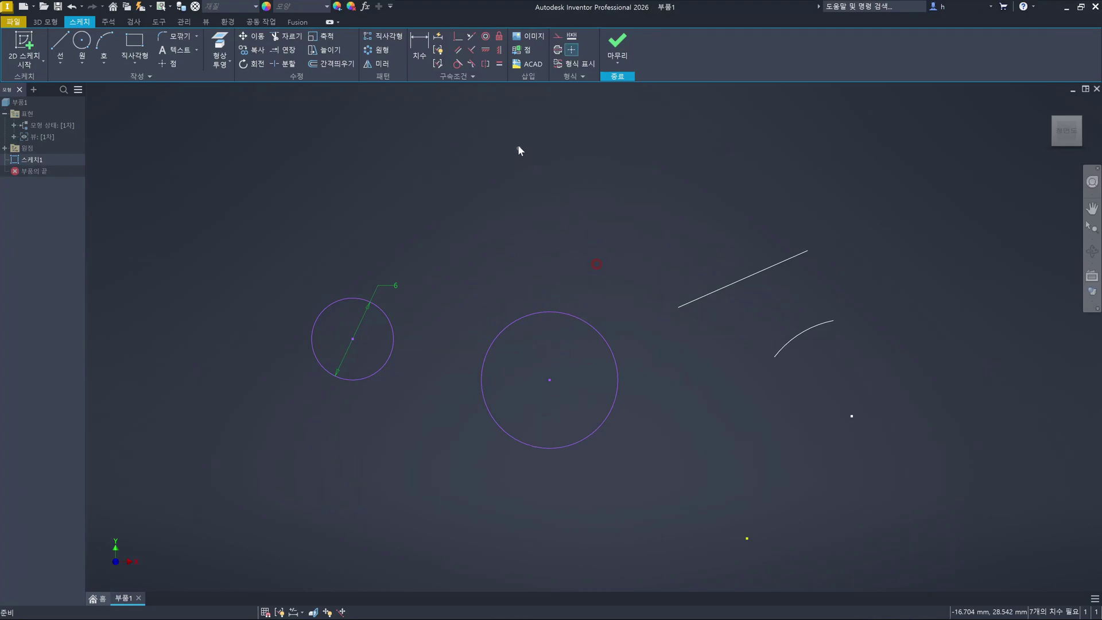
# Apply a Fix constraint to the larger circle, and test moving its edge and center point
pyautogui.click(499, 36)
pyautogui.click(592, 322)
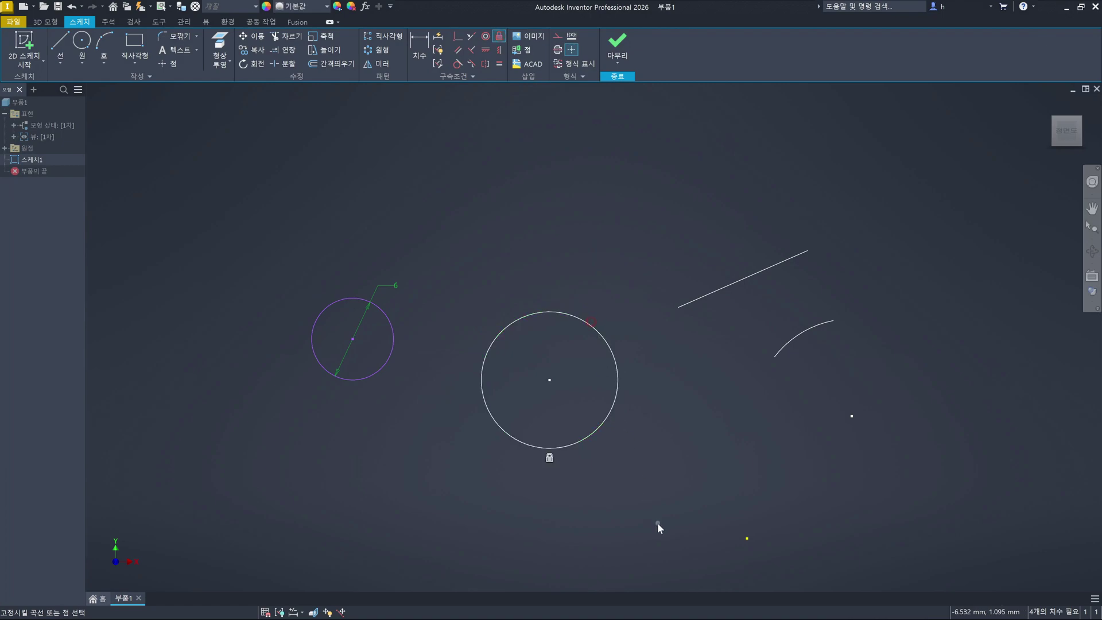
pyautogui.press('Escape')
pyautogui.moveTo(603, 421); pyautogui.dragTo(634, 465)
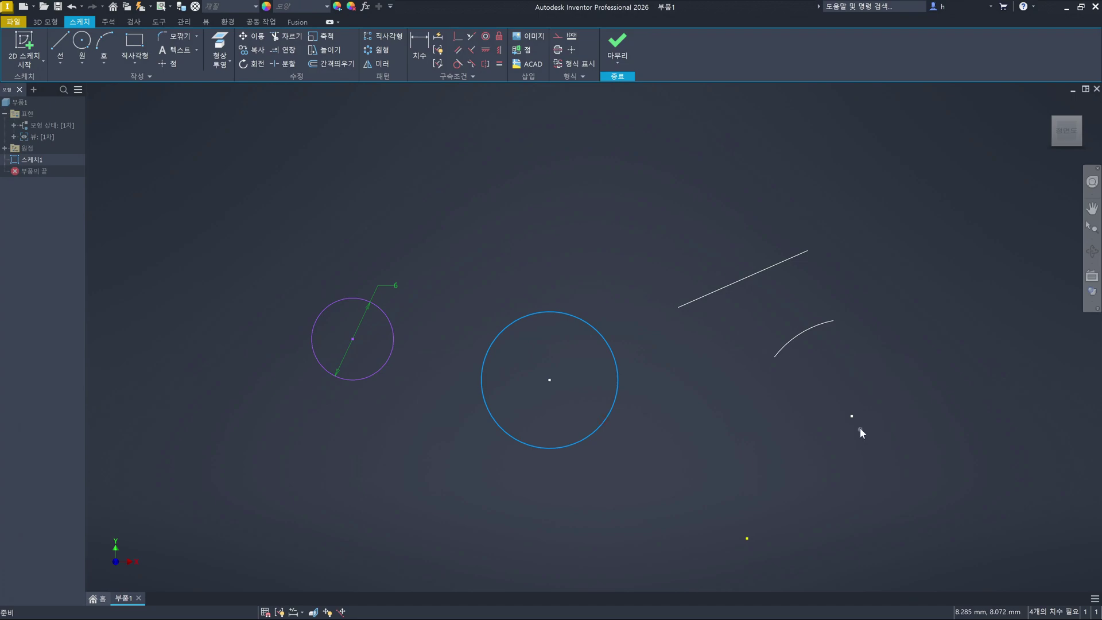
pyautogui.click(549, 381)
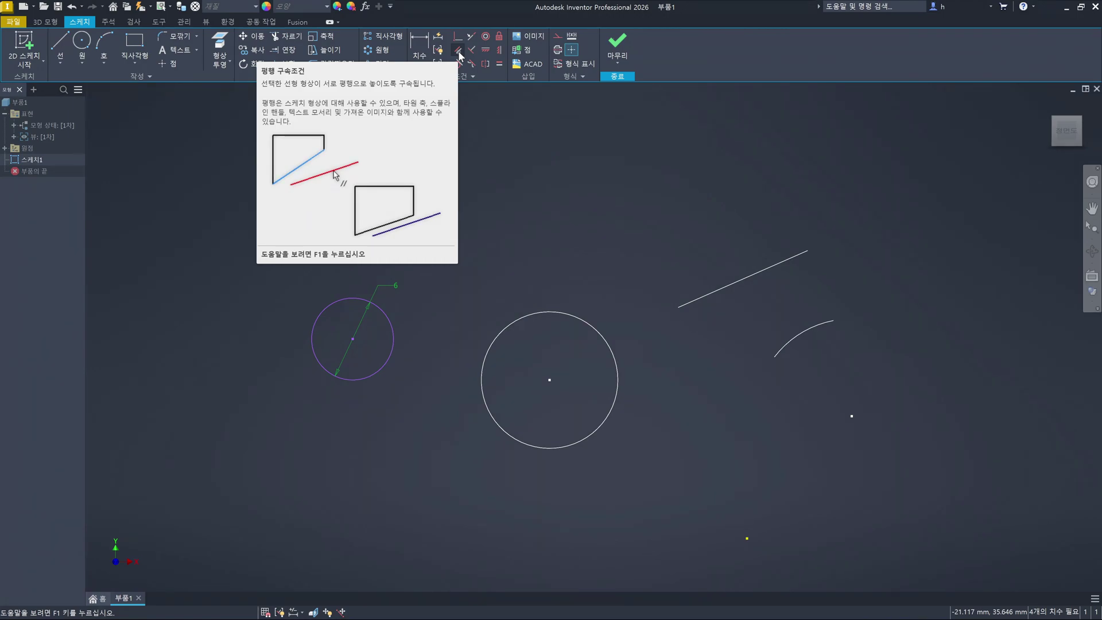
pyautogui.click(566, 210)
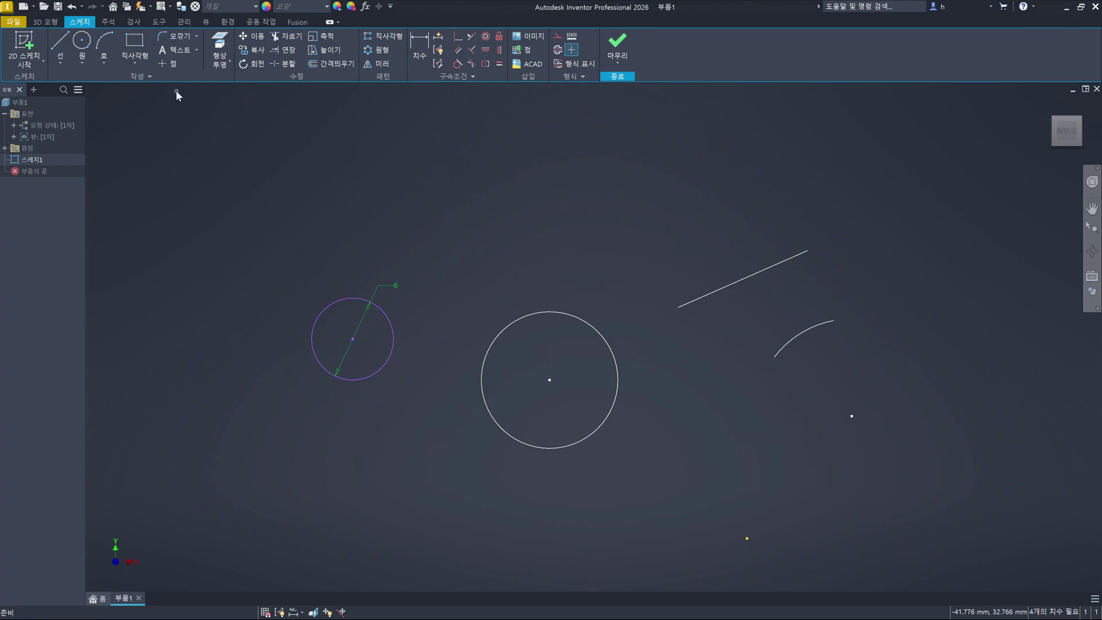
# Draw a line about 10.4 mm long above the fixed slanted line, with an inferred parallel constraint to it
pyautogui.press('l')
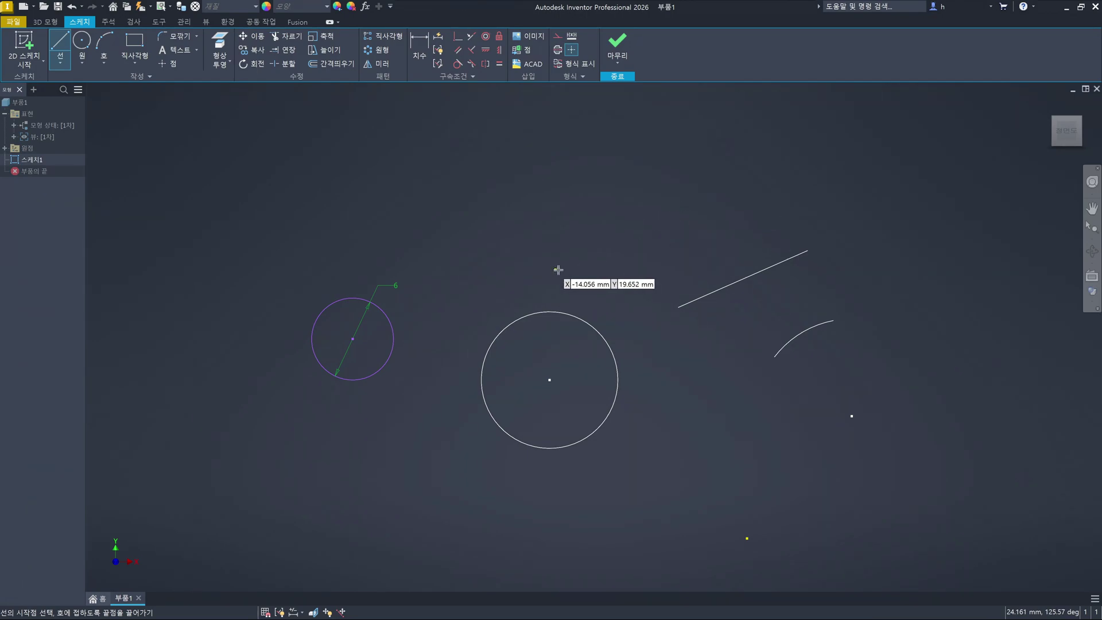
pyautogui.click(579, 264)
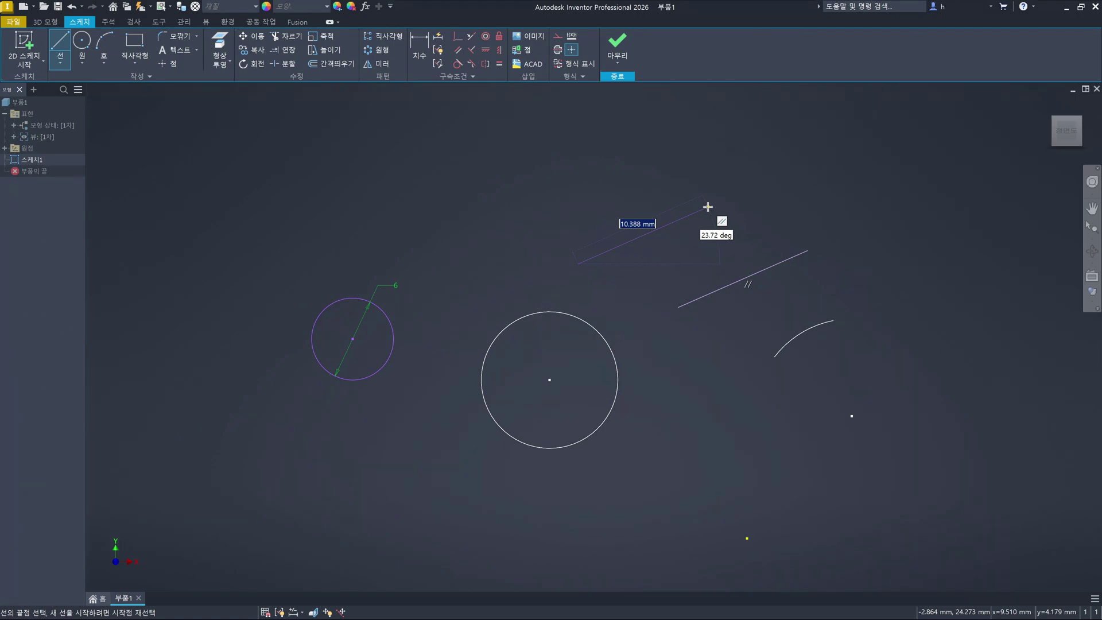
pyautogui.click(708, 207)
pyautogui.press('Escape')
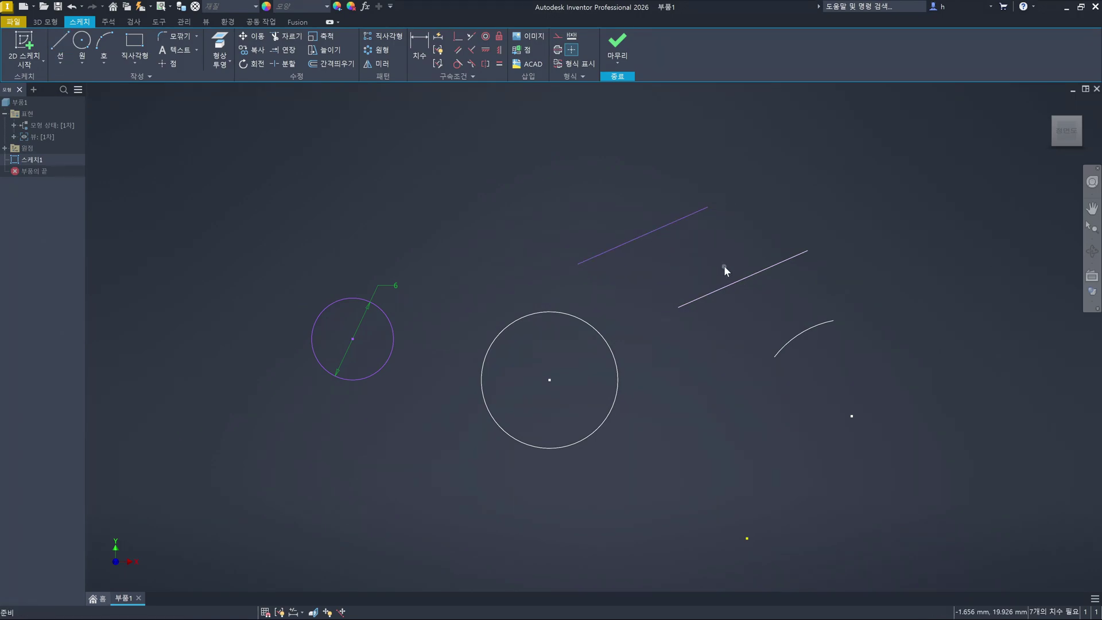
# Show the constraint symbols to check the parallel constraint between the two slanted lines, and hide them
pyautogui.press('F8')
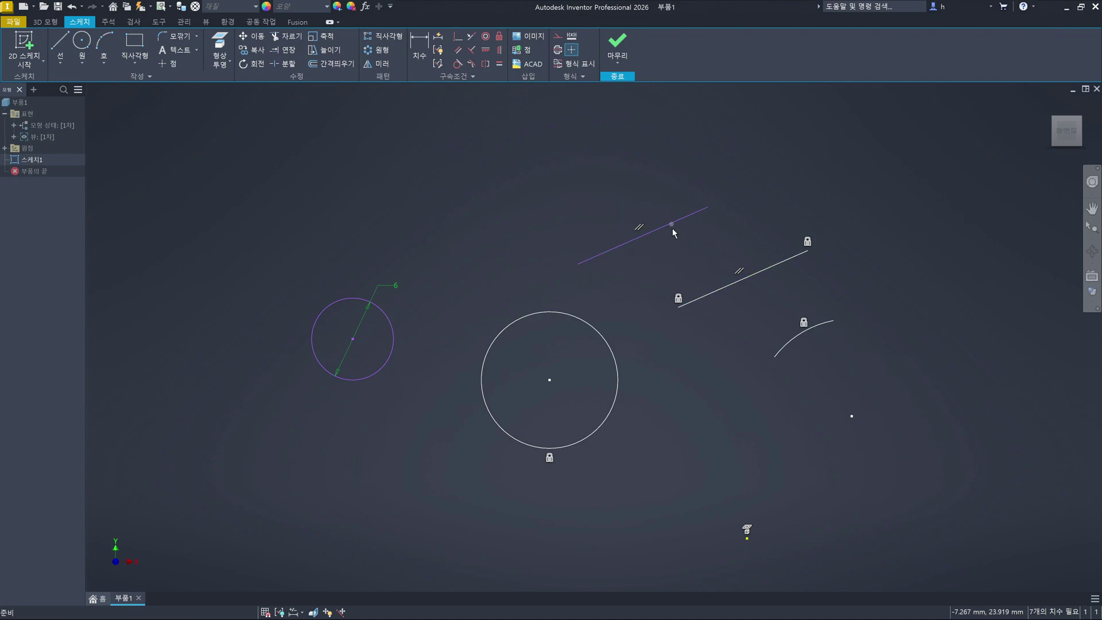
pyautogui.click(679, 258)
pyautogui.press('F9')
pyautogui.click(598, 194)
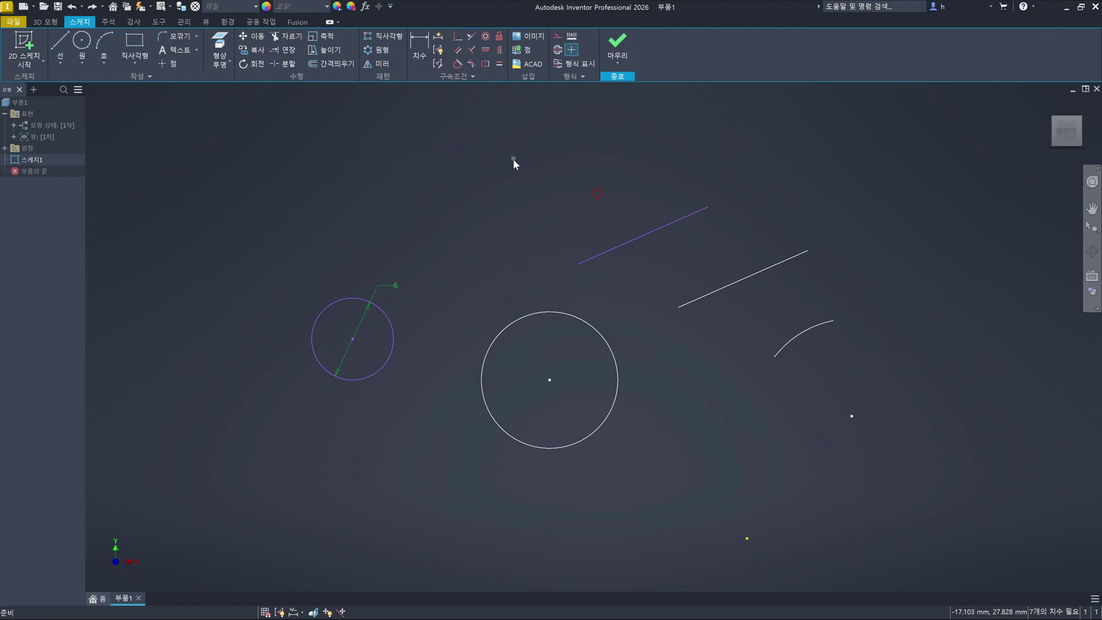
# Draw a third line above the two parallel lines, at a shallower angle without a parallel constraint
pyautogui.press('l')
pyautogui.click(483, 217)
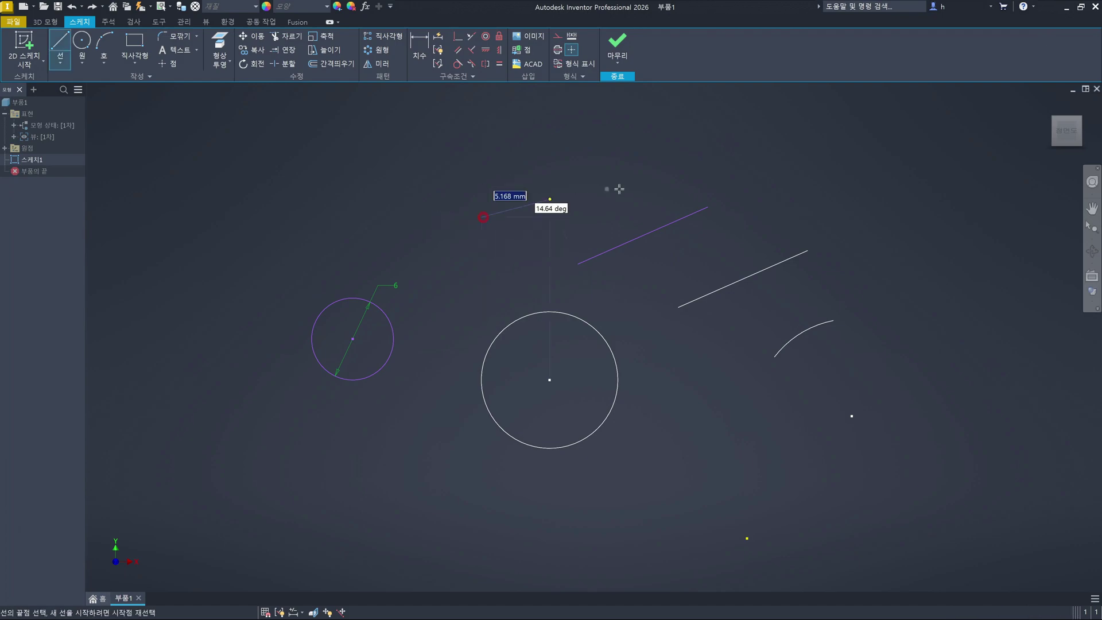
pyautogui.click(647, 184)
pyautogui.press('Escape')
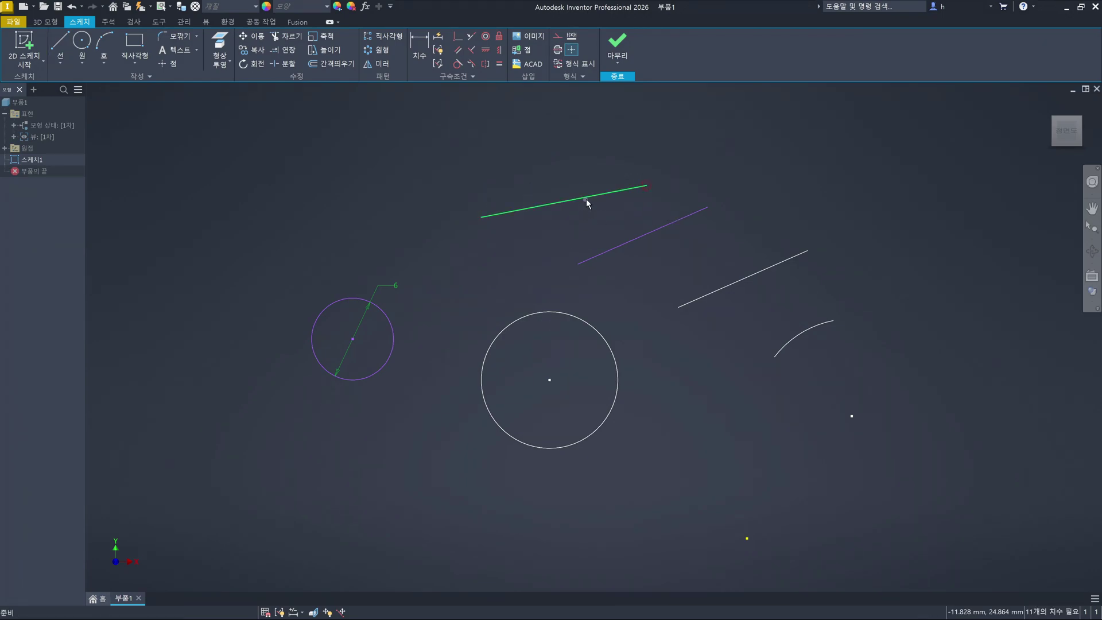
# Make the shallower upper line parallel to the fixed slanted line with a Parallel constraint
pyautogui.click(586, 201)
pyautogui.click(737, 290)
pyautogui.click(768, 172)
pyautogui.click(460, 51)
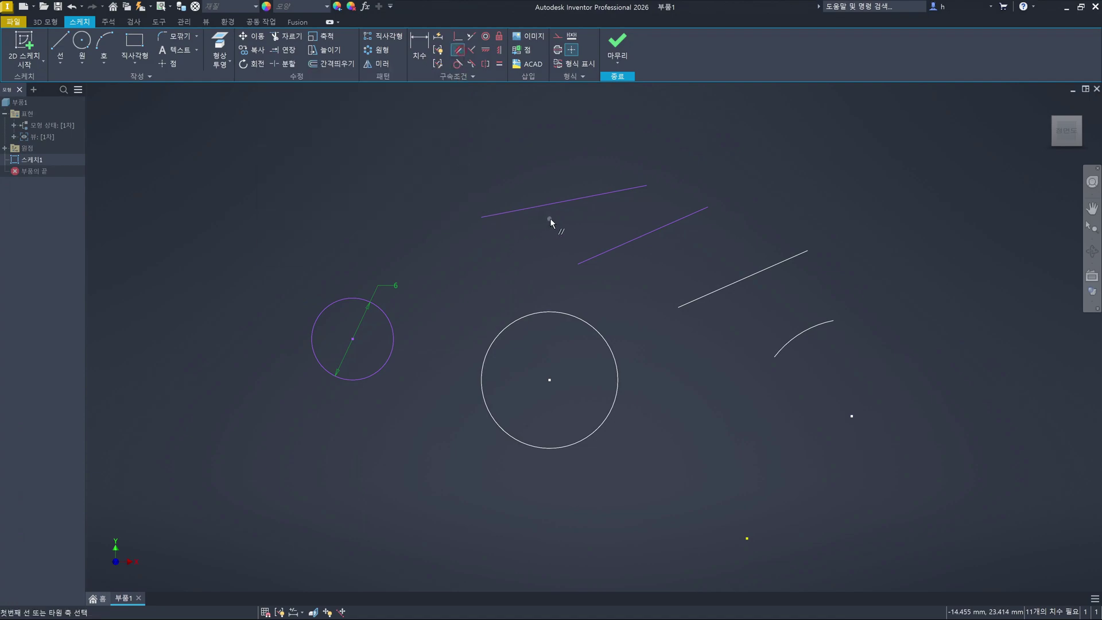
pyautogui.click(529, 208)
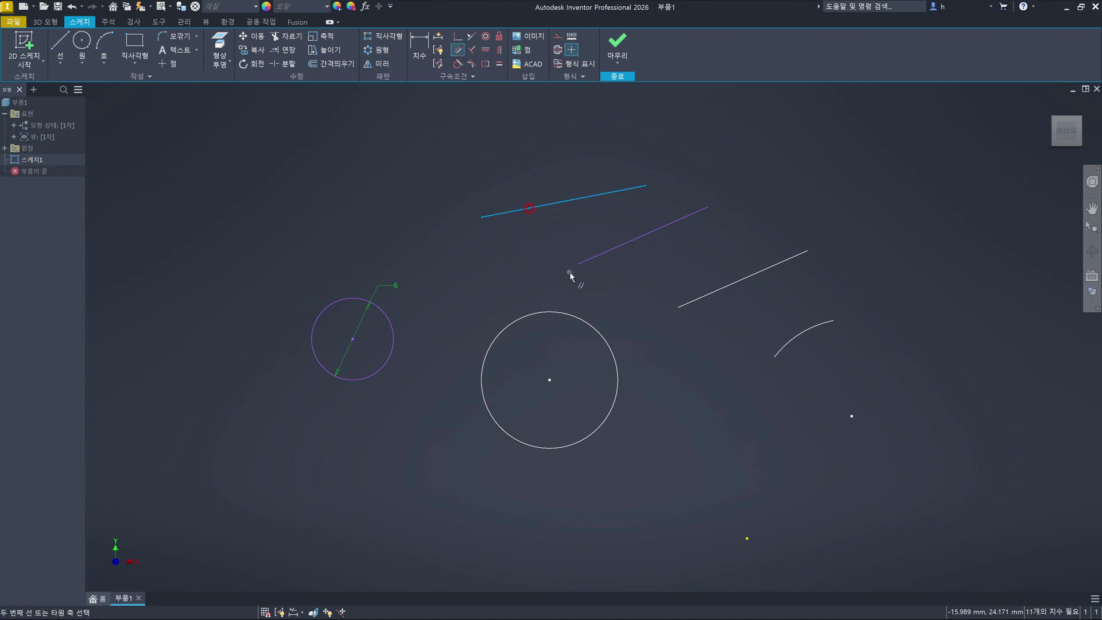
pyautogui.click(719, 292)
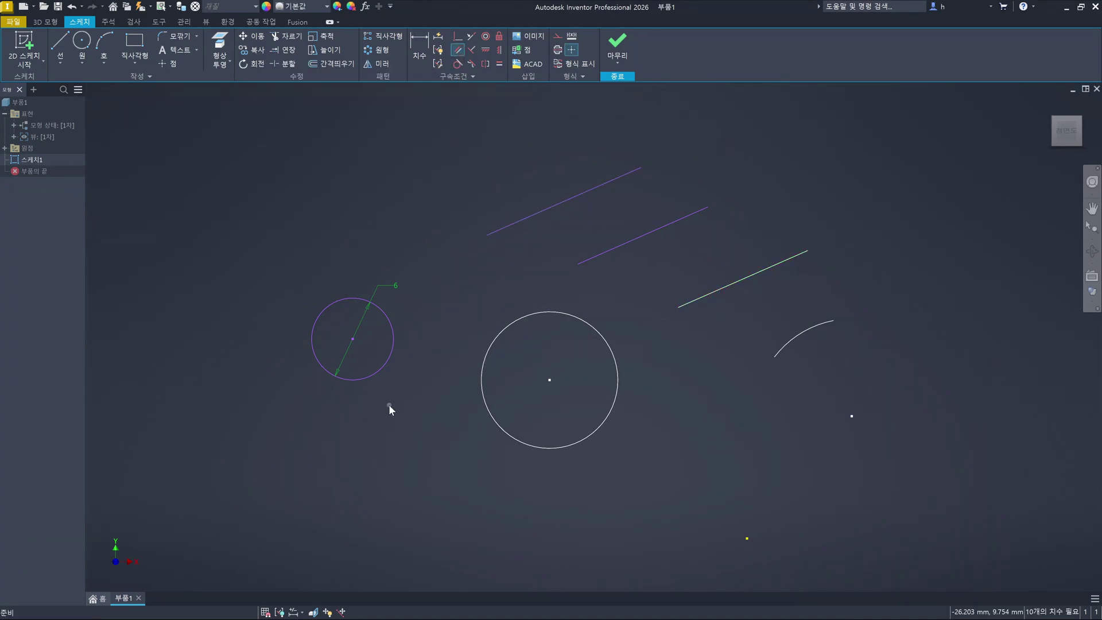
# Show the constraint symbols to check the parallel constraints on the three slanted lines, and hide them
pyautogui.press('Escape')
pyautogui.press('F8')
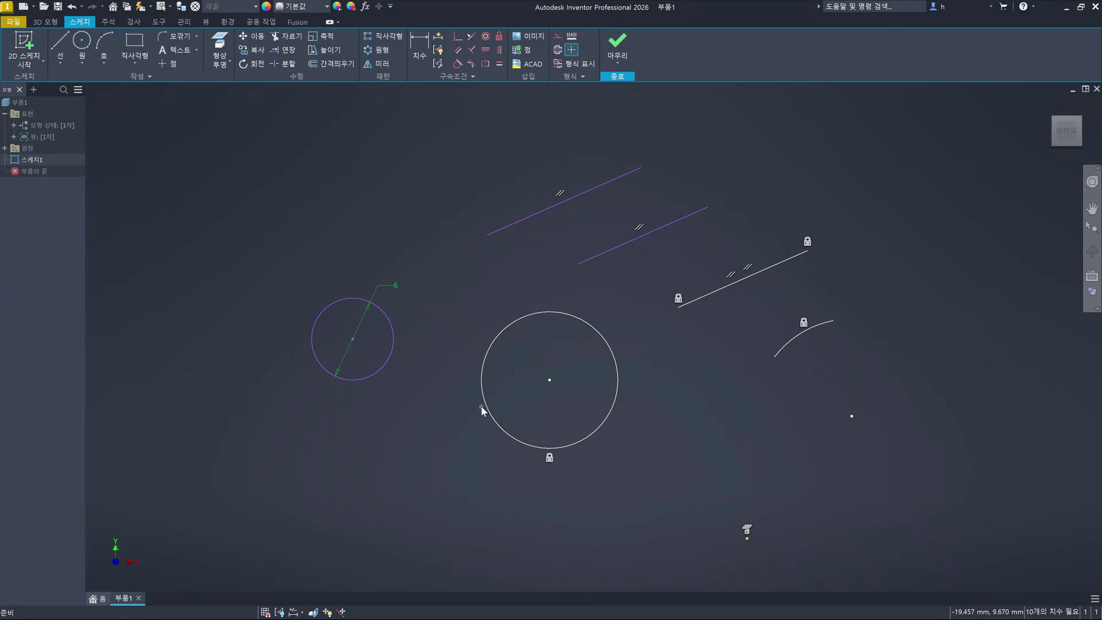
pyautogui.press('F9')
pyautogui.click(402, 135)
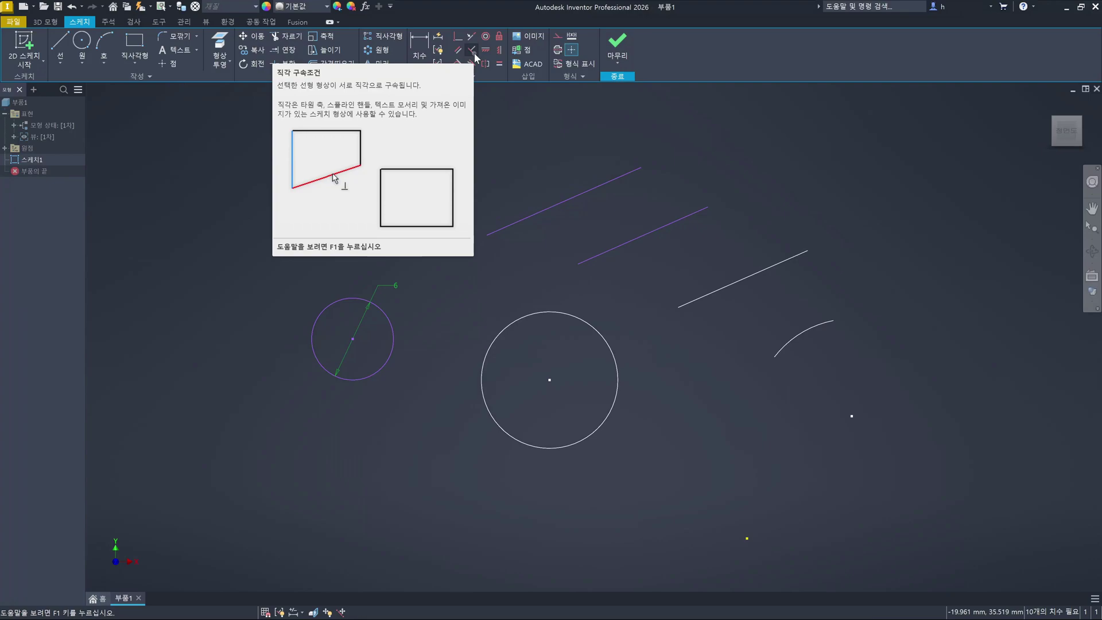
pyautogui.rightClick(471, 134)
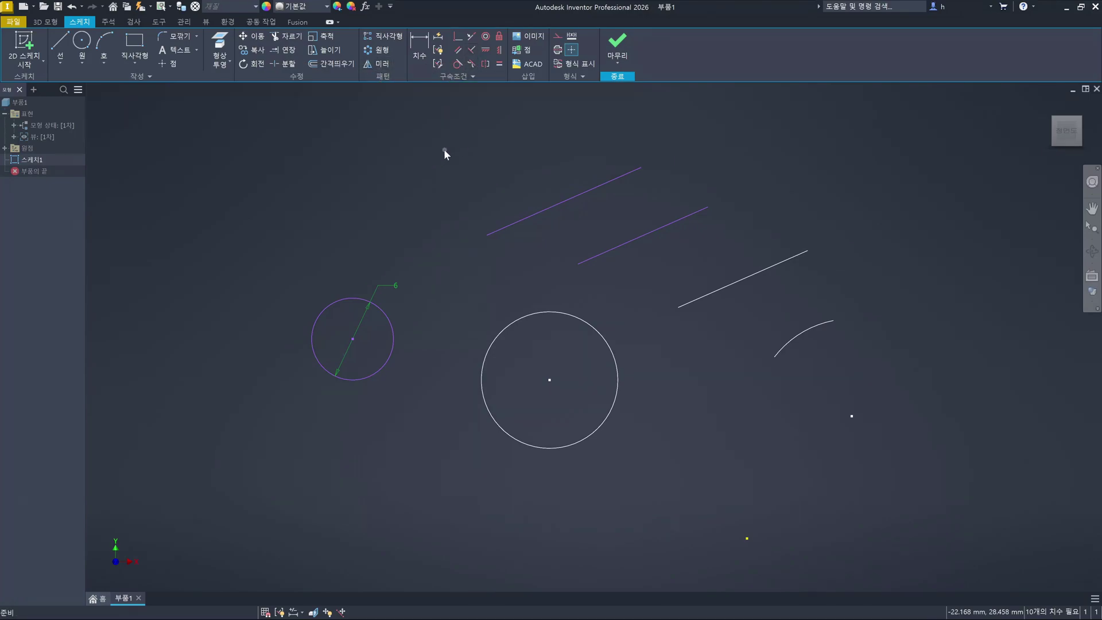
# Draw a line about 11 mm long across the uppermost slanted line, with an inferred perpendicular constraint to it
pyautogui.press('l')
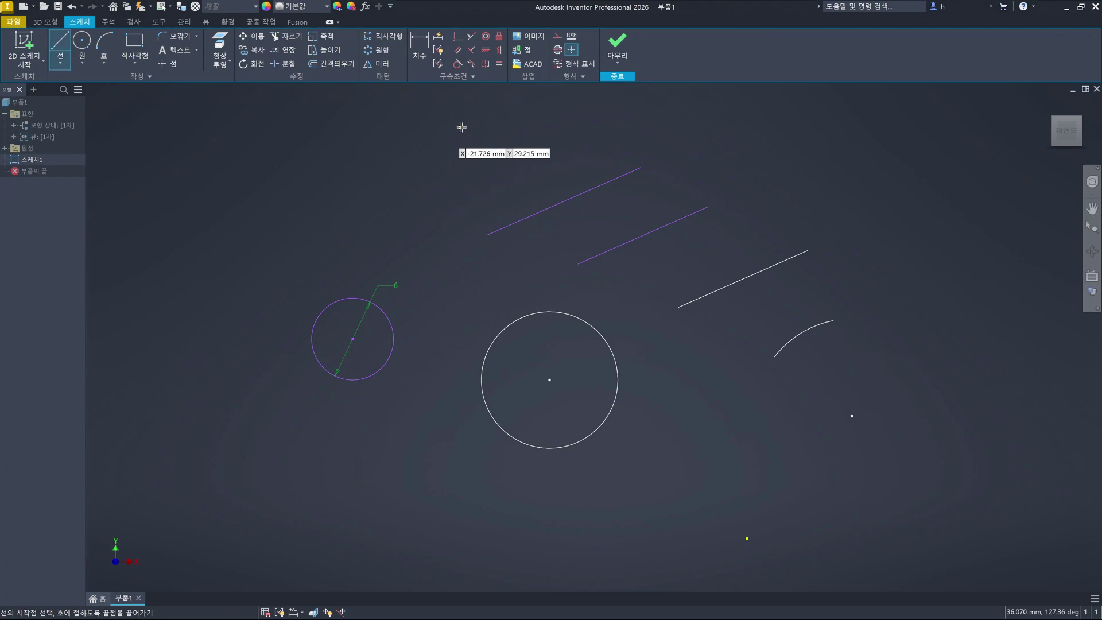
pyautogui.click(461, 127)
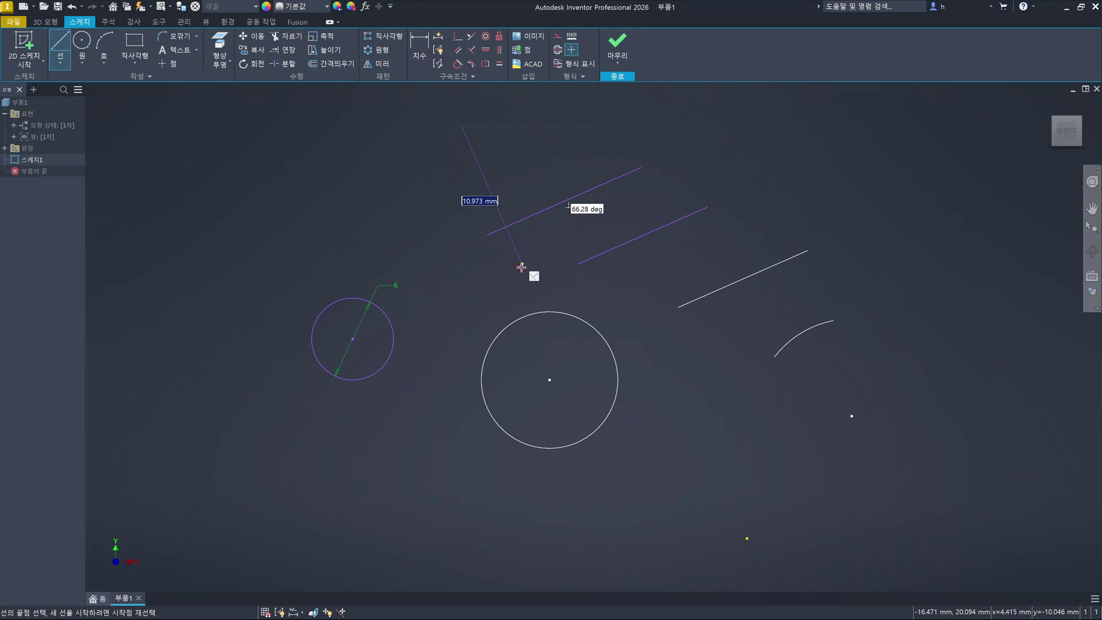
pyautogui.click(521, 267)
pyautogui.press('Escape')
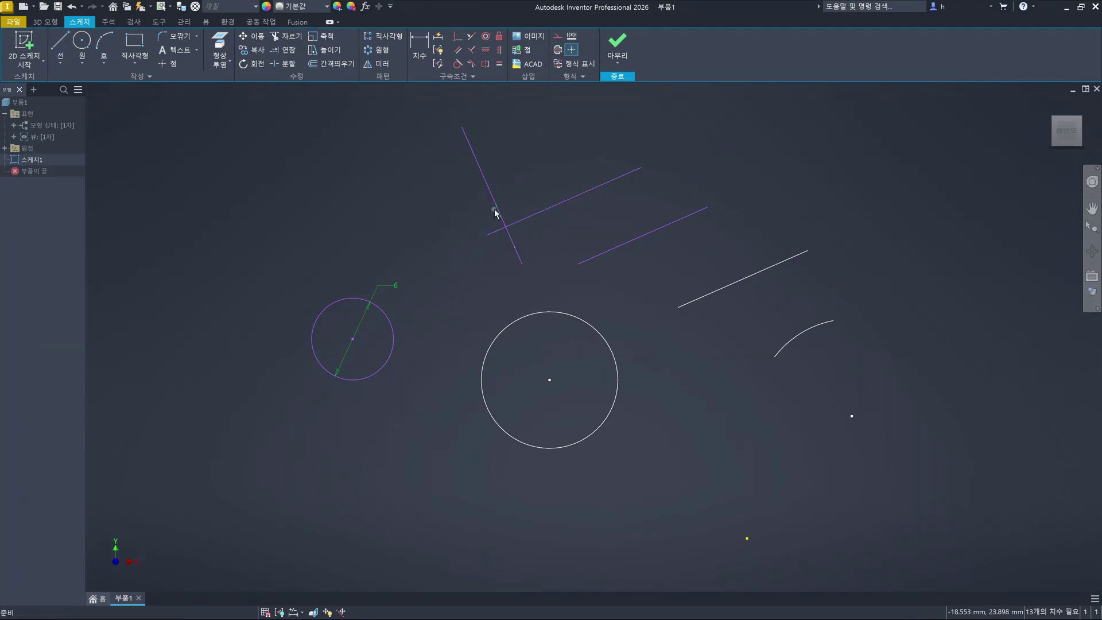
# Show the constraint symbols to check the perpendicular constraint between the two crossing lines, and hide them
pyautogui.click(495, 211)
pyautogui.click(533, 215)
pyautogui.press('F8')
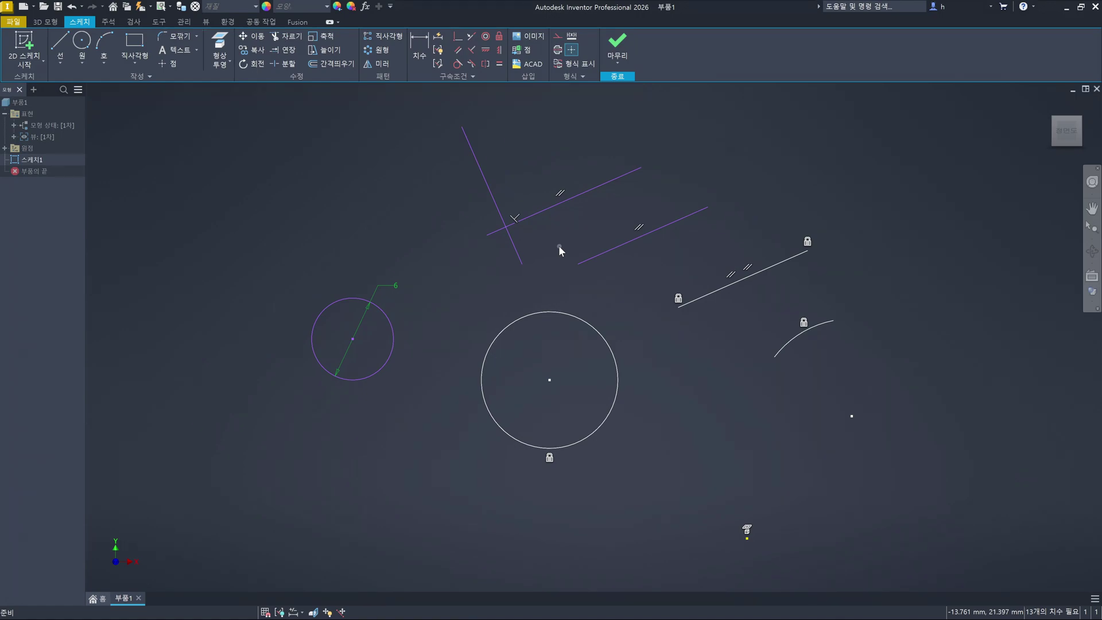
pyautogui.press('F9')
# Draw a two-point rectangle above the 6 mm circle
pyautogui.click(237, 199)
pyautogui.click(134, 43)
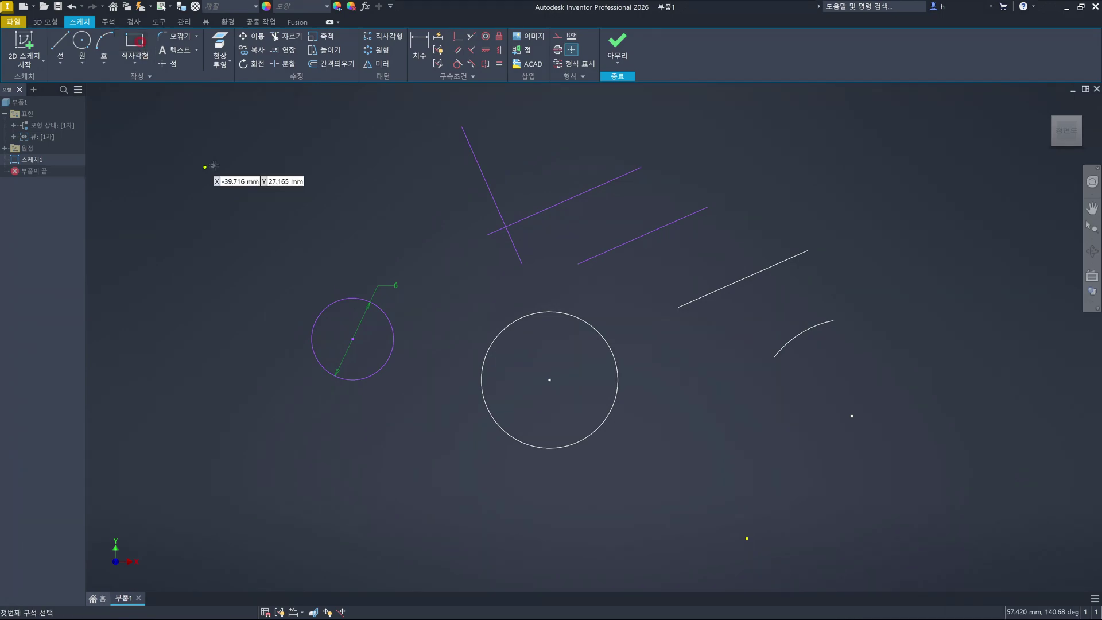
pyautogui.click(215, 165)
pyautogui.click(363, 251)
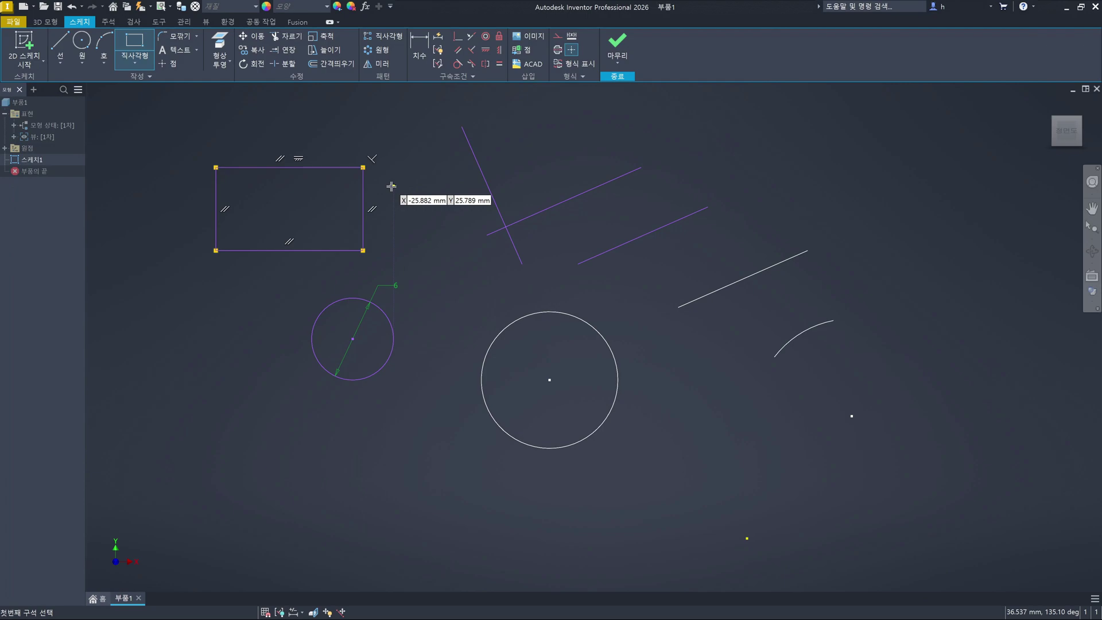
# Draw a horizontal line below the 6 mm circle and a perpendicular line about 4 mm long down from its right end
pyautogui.press('l')
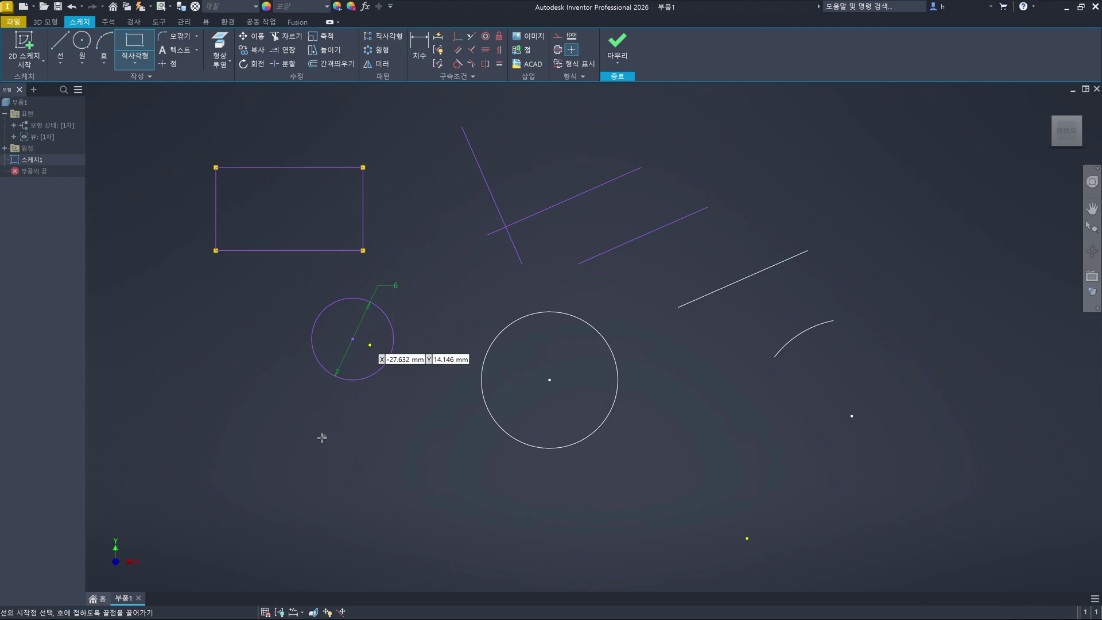
pyautogui.click(229, 486)
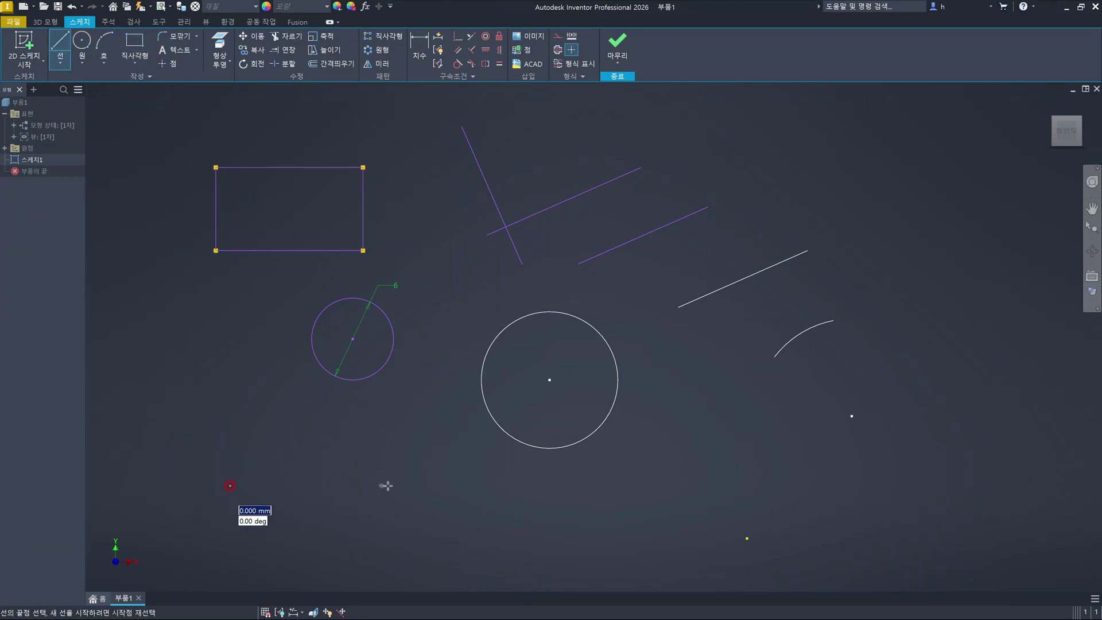
pyautogui.click(436, 486)
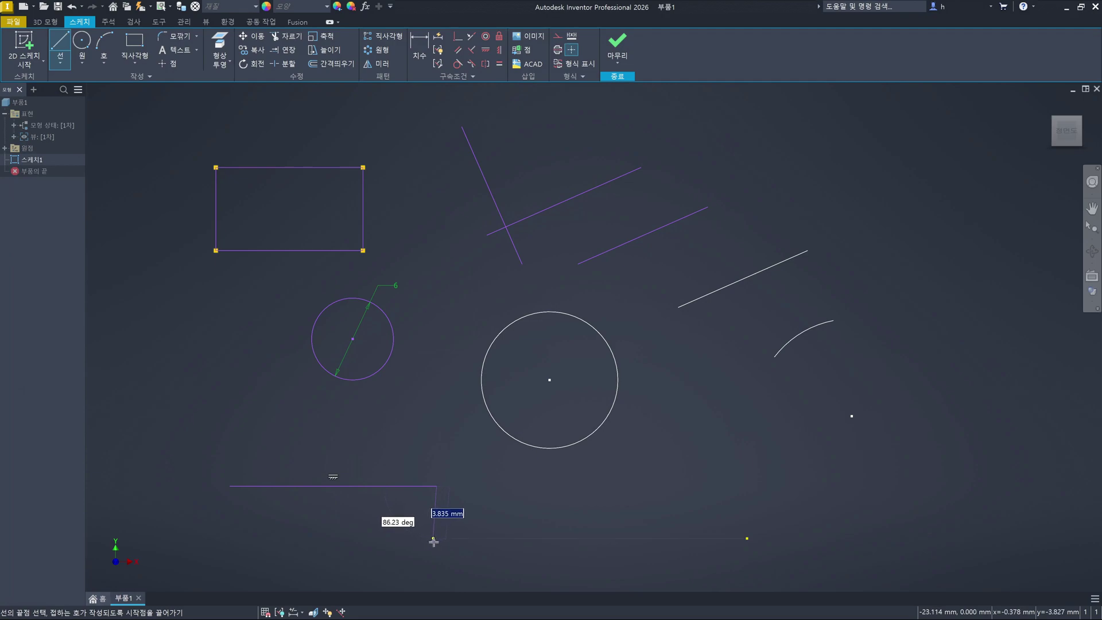
pyautogui.click(435, 541)
pyautogui.press('Escape')
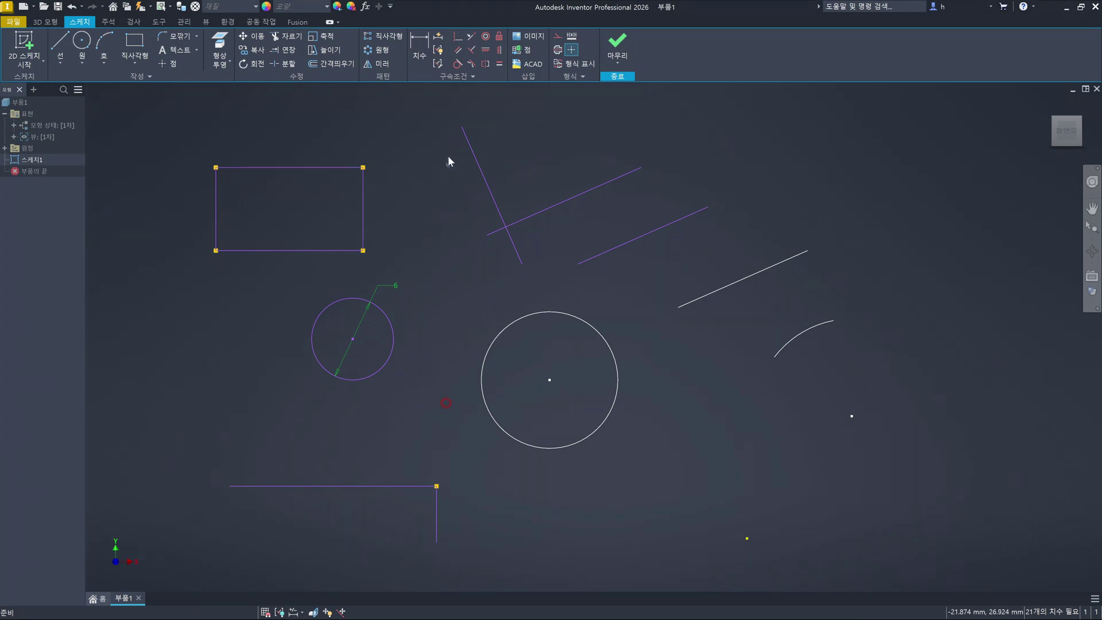
# Set the constraint inference priority to horizontal and vertical in the constraint settings
pyautogui.click(439, 68)
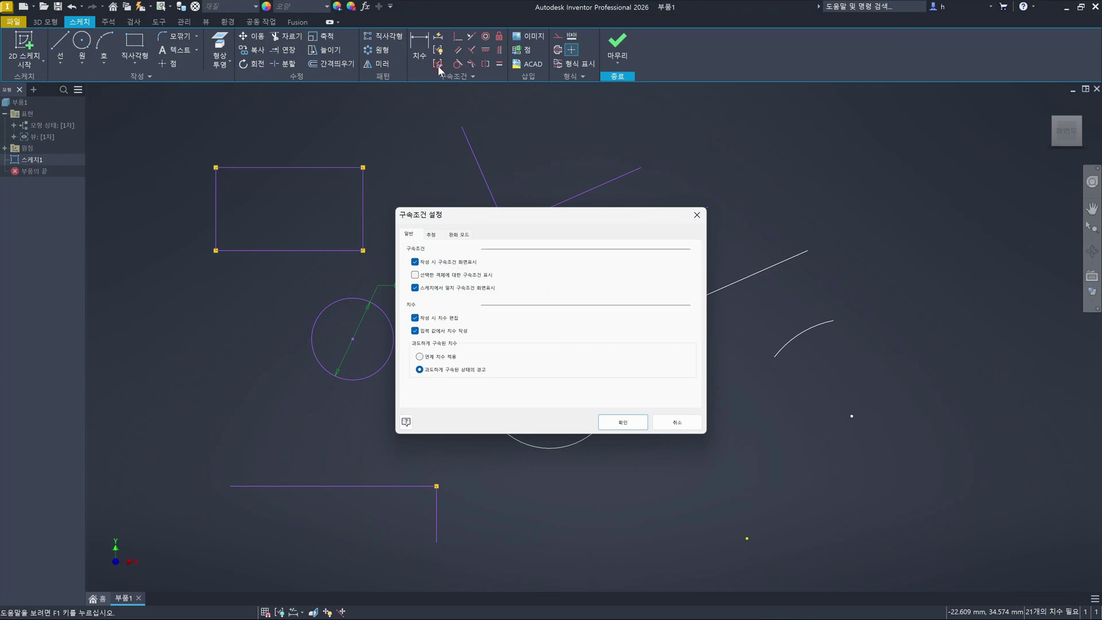
pyautogui.click(434, 235)
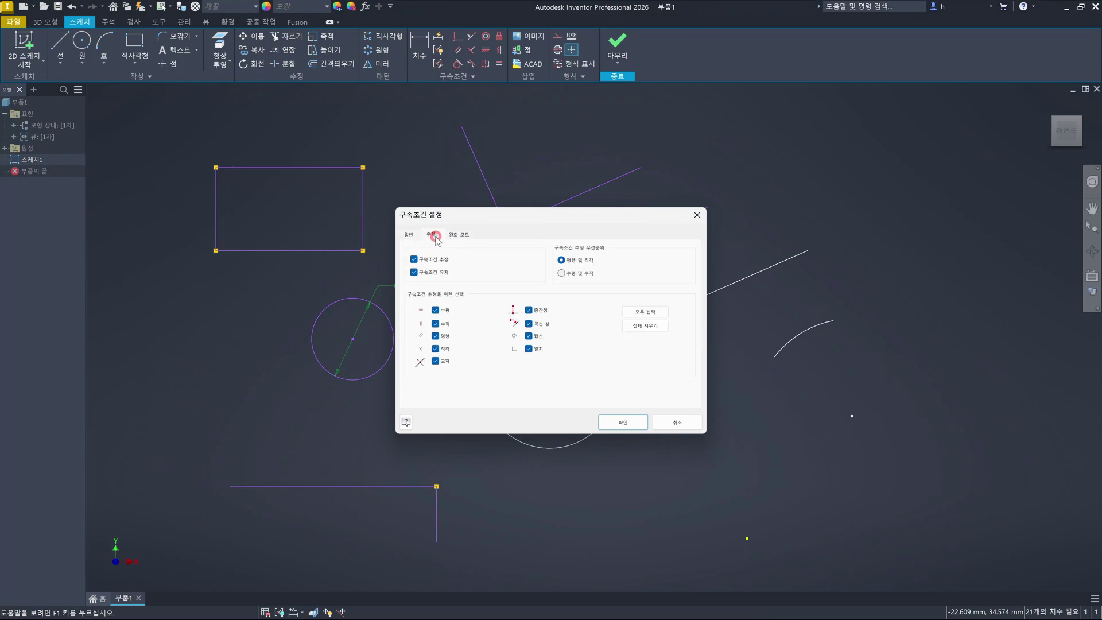
pyautogui.click(562, 274)
pyautogui.click(634, 425)
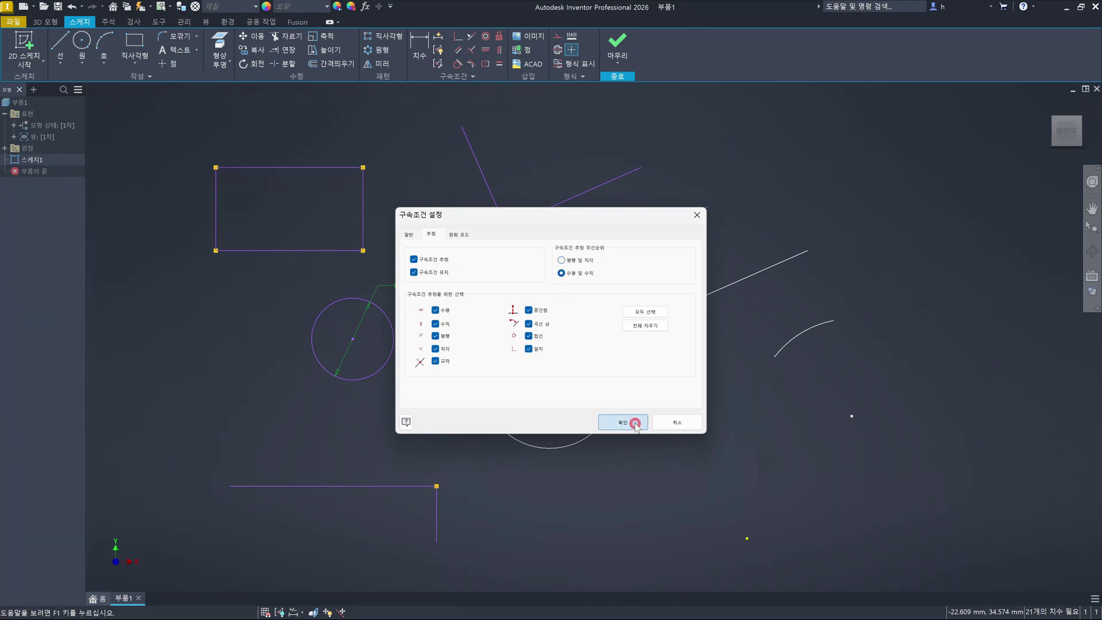
pyautogui.click(704, 244)
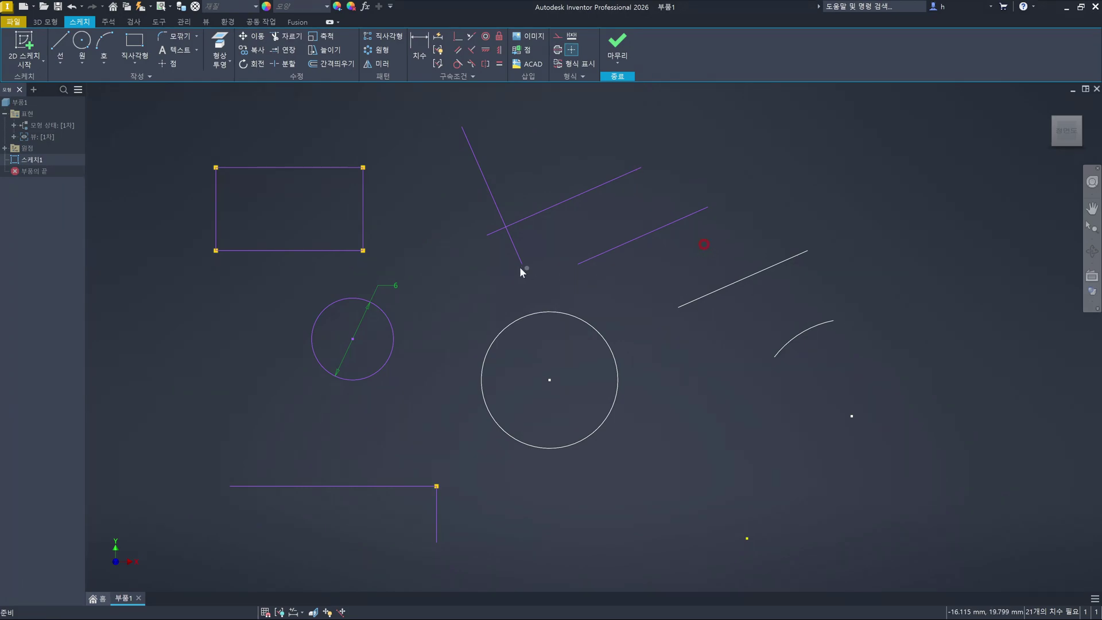
# Draw a second two-point rectangle above the fixed slanted line
pyautogui.click(135, 42)
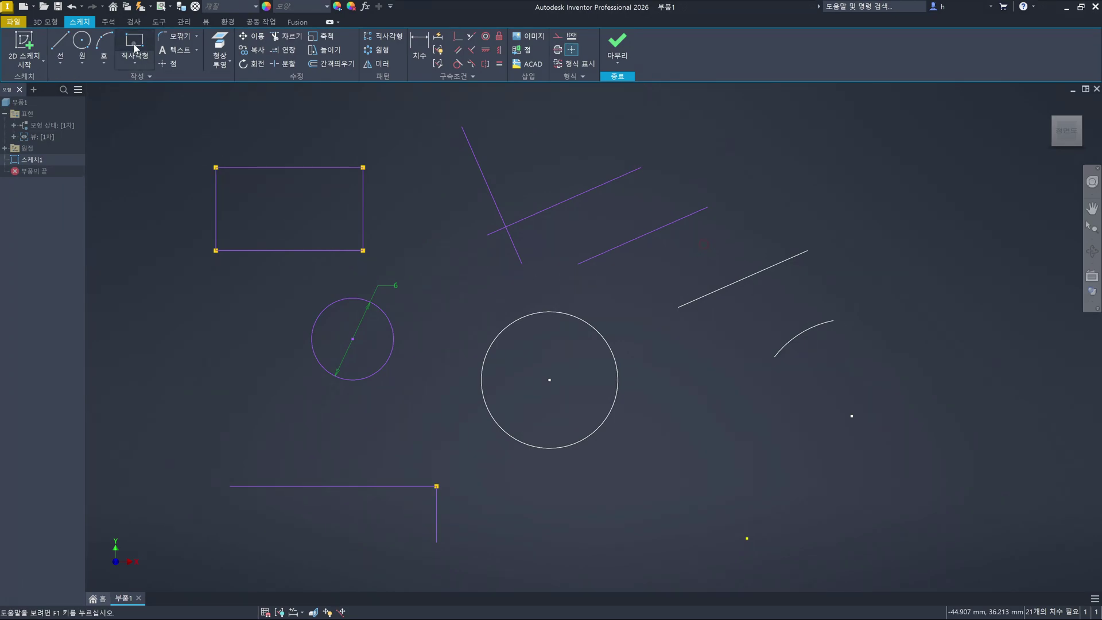
pyautogui.click(775, 147)
pyautogui.click(915, 230)
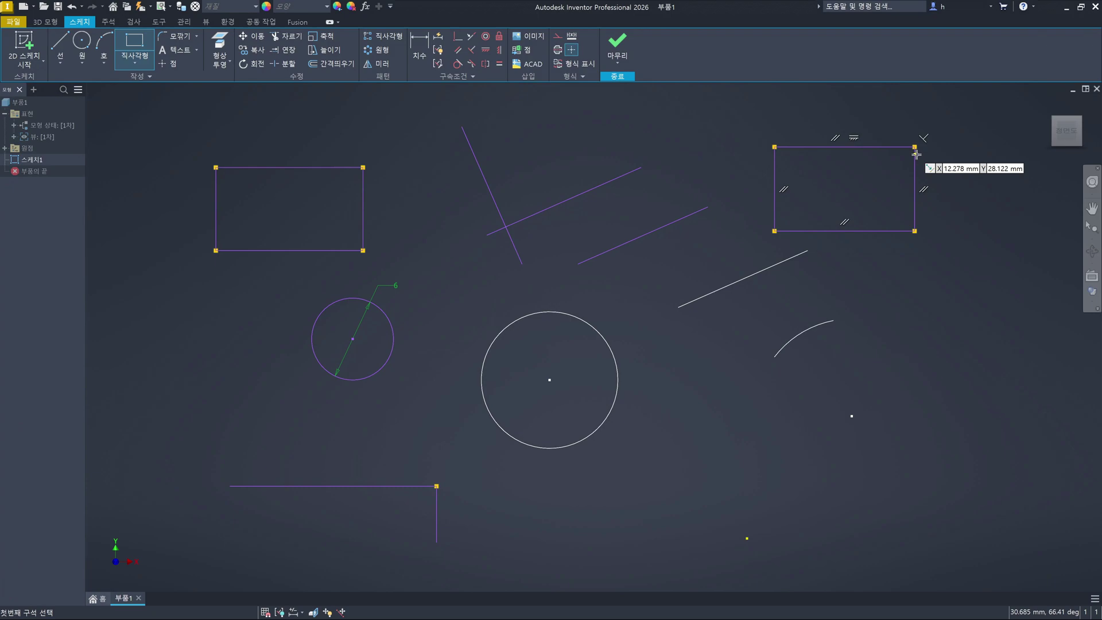
pyautogui.press('Escape')
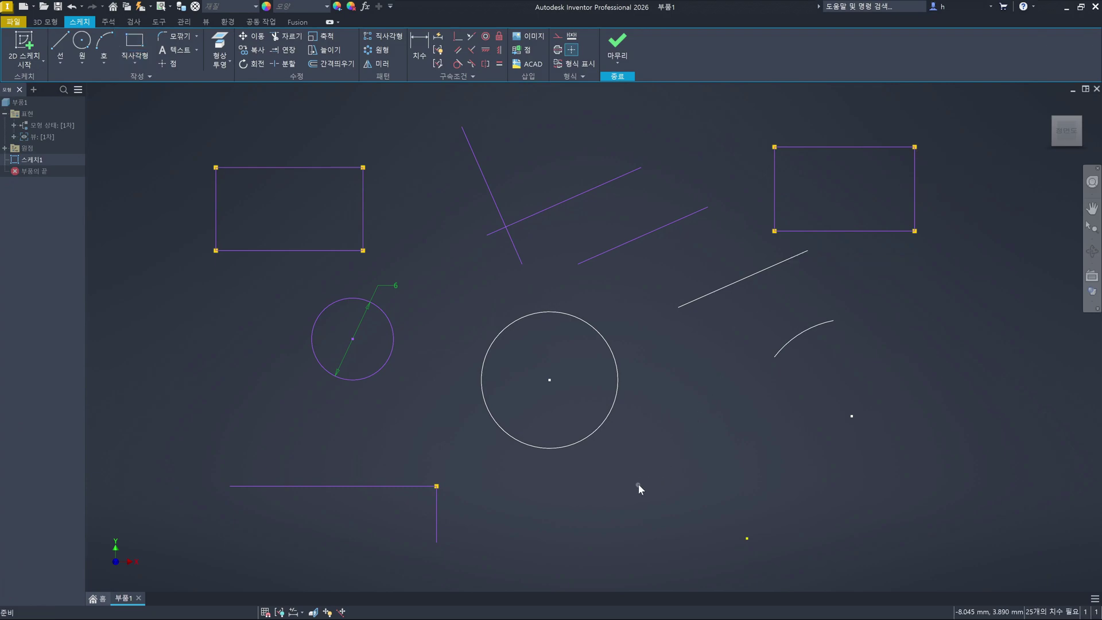
# Draw a horizontal line above the origin and a vertical line about 5.5 mm long down from its right end
pyautogui.press('l')
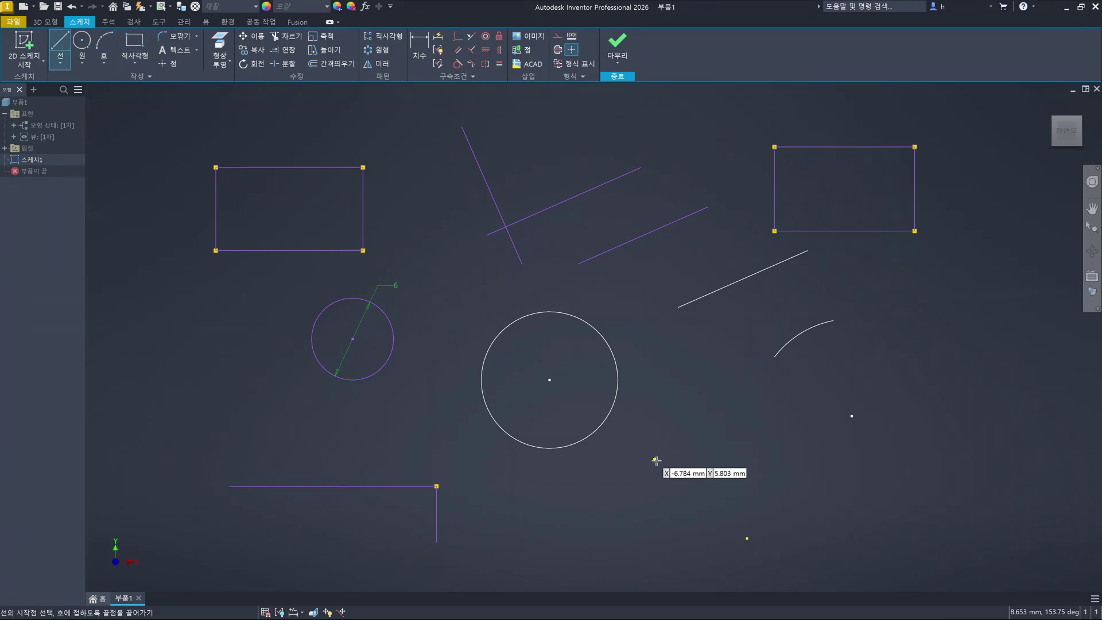
pyautogui.click(657, 462)
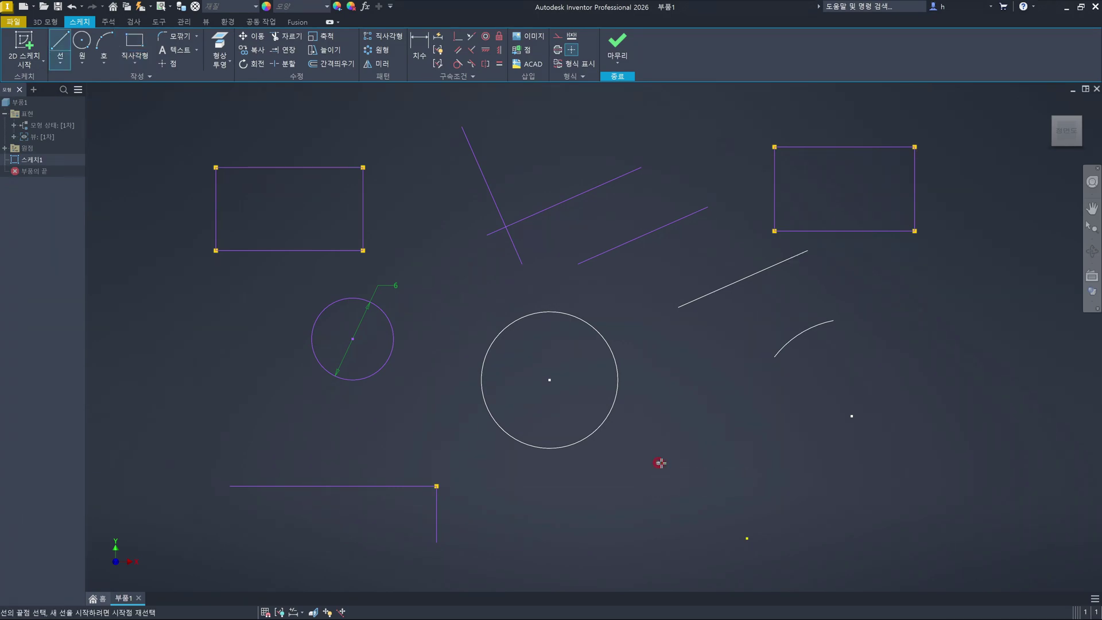
pyautogui.click(816, 462)
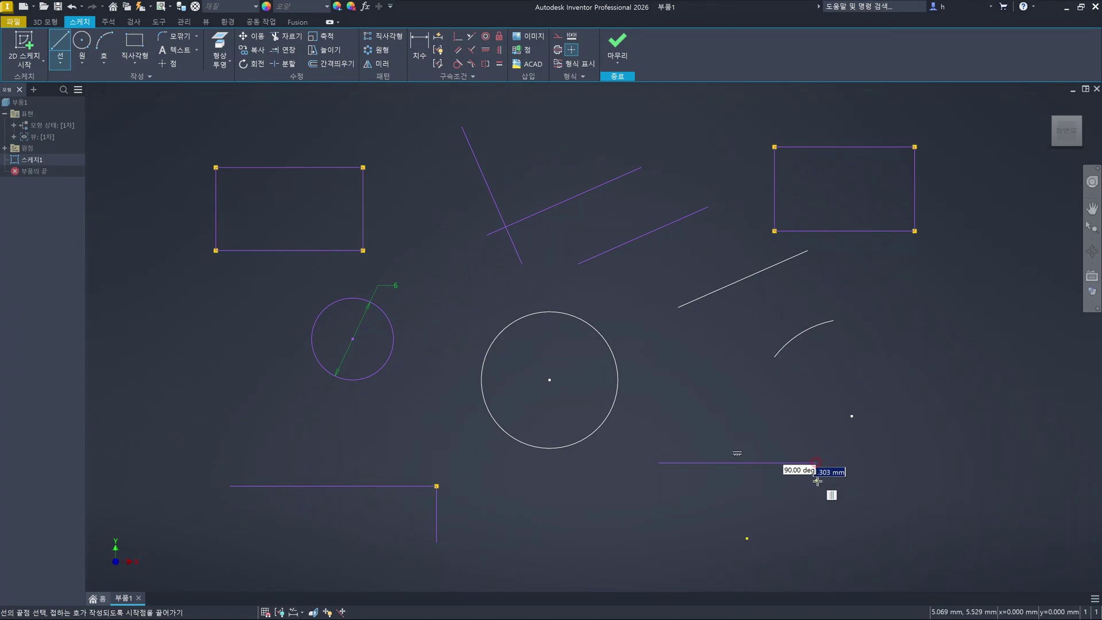
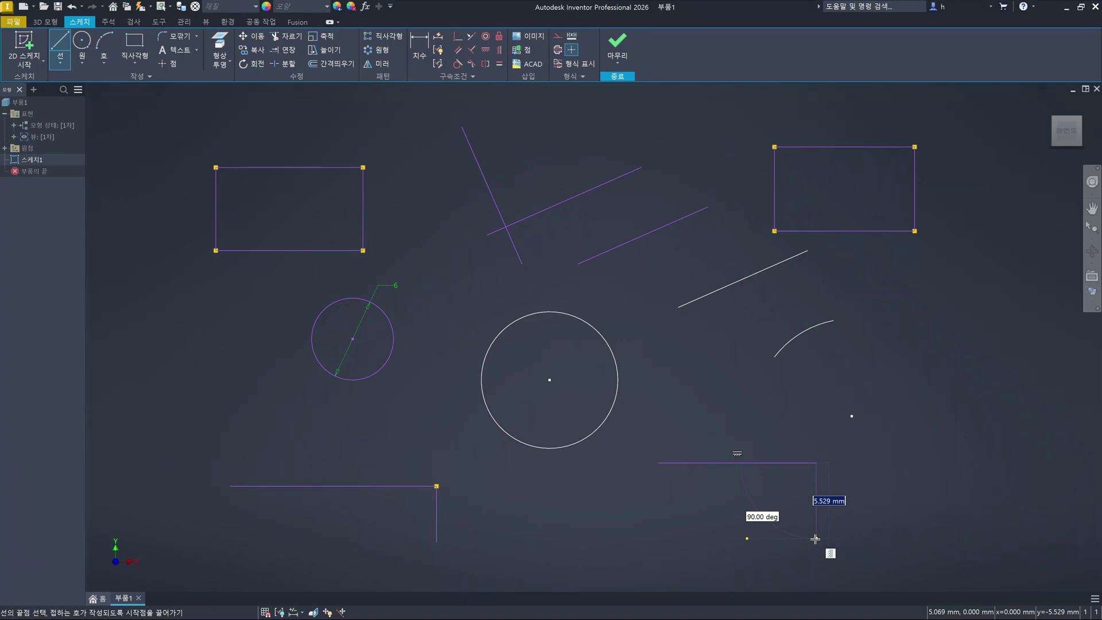
pyautogui.click(815, 539)
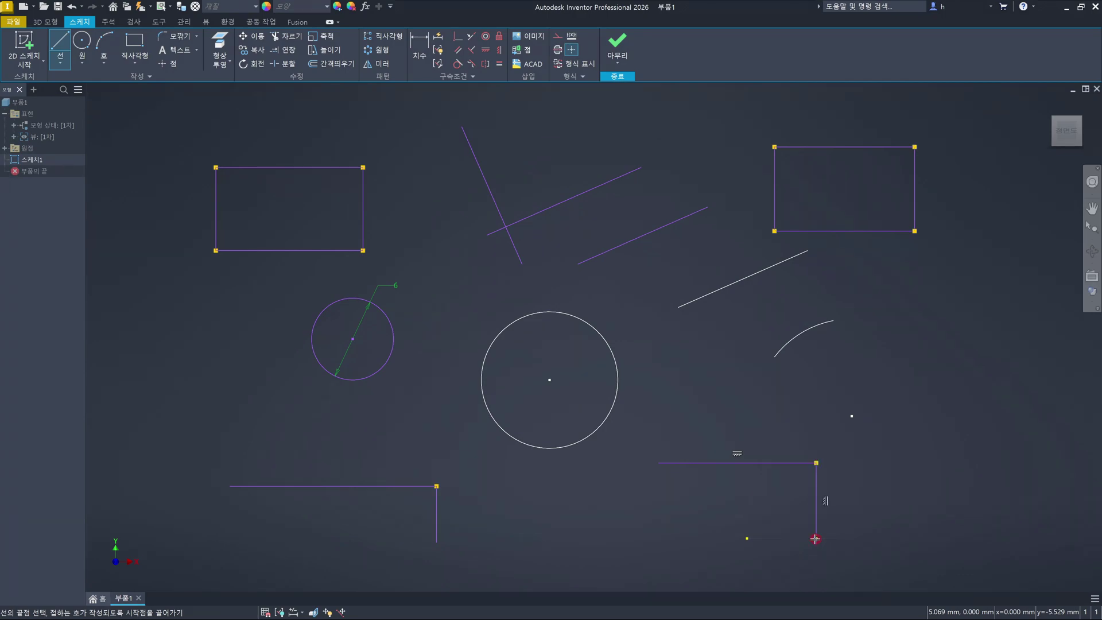
pyautogui.press('Escape')
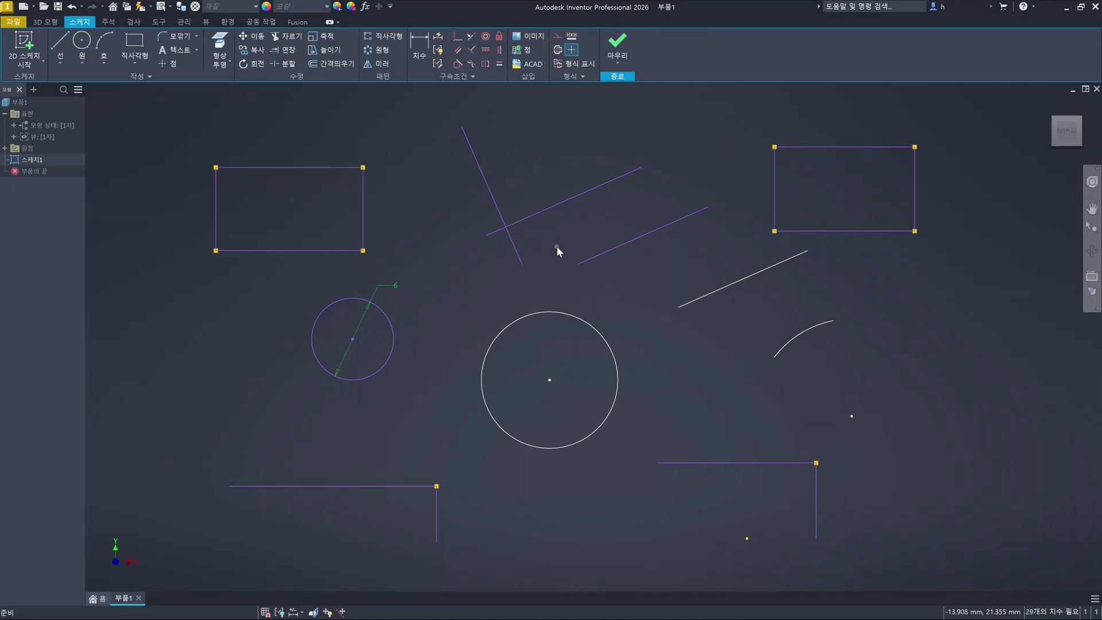
# Delete all the sketch geometry, leaving only the origin point
pyautogui.scroll(-5, 557, 246)
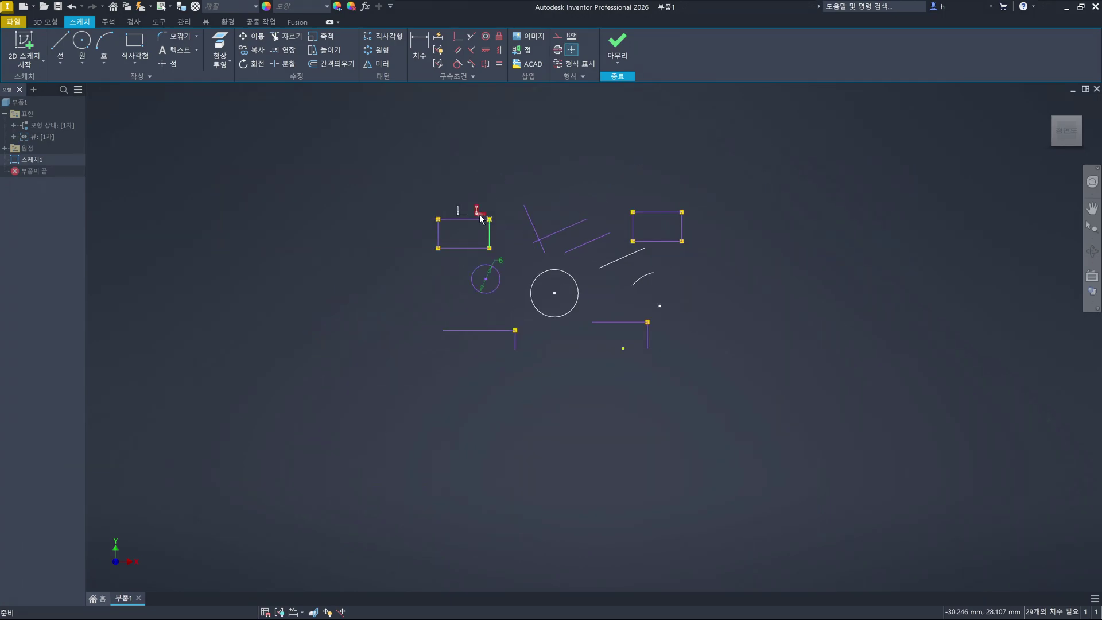
pyautogui.scroll(-1, 573, 290)
pyautogui.scroll(5, 573, 290)
pyautogui.scroll(-3, 573, 290)
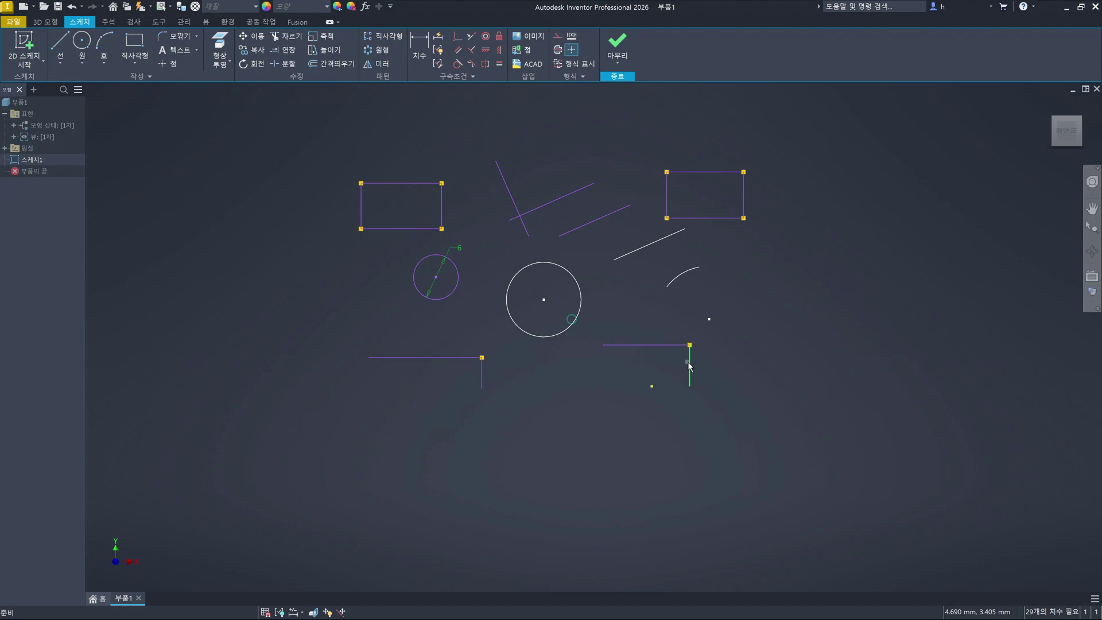
pyautogui.moveTo(734, 362)
pyautogui.mouseDown()
pyautogui.moveTo(576, 331)
pyautogui.moveTo(364, 152)
pyautogui.moveTo(312, 122)
pyautogui.moveTo(318, 129)
pyautogui.mouseUp()
pyautogui.press('Delete')
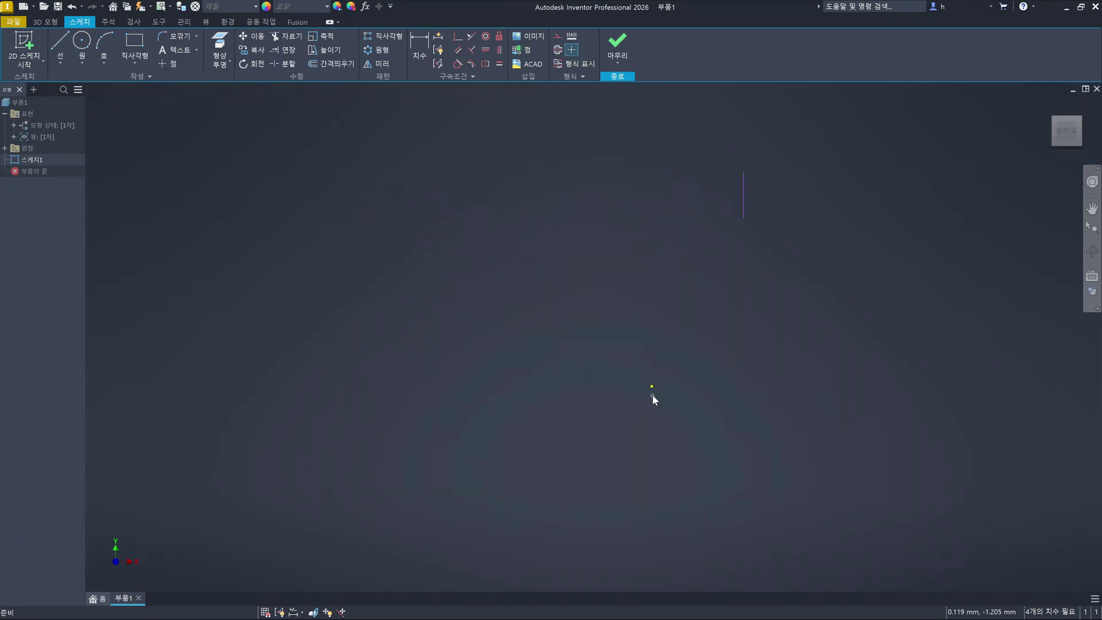
pyautogui.moveTo(755, 269); pyautogui.dragTo(712, 133)
pyautogui.press('Delete')
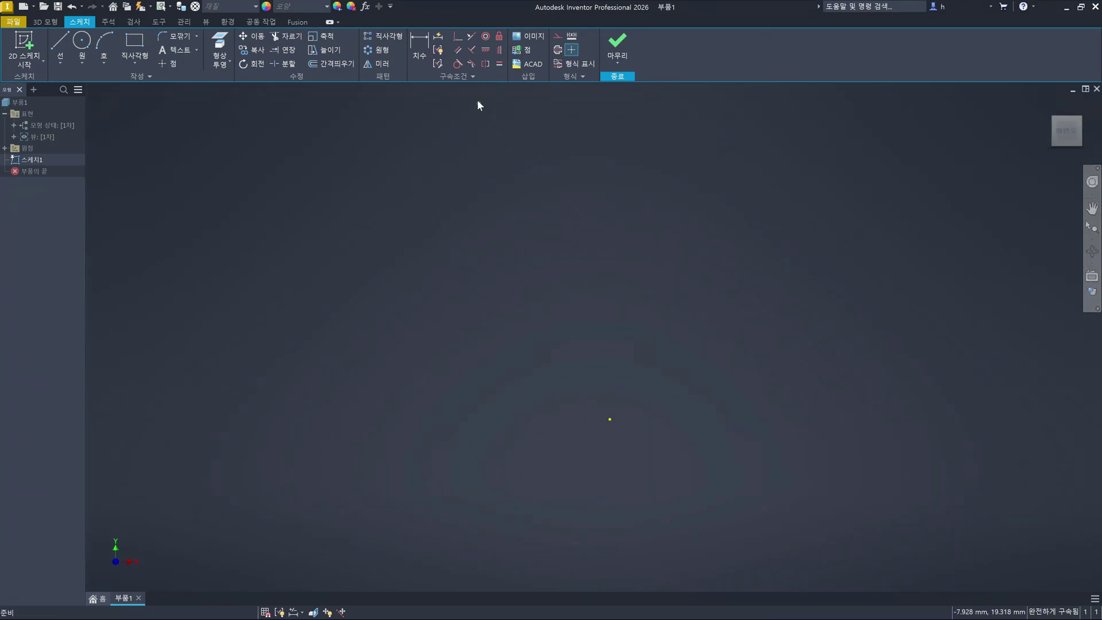
# Draw a horizontal line above the origin and a vertical line about 11 mm long up from its right end
pyautogui.press('l')
pyautogui.click(434, 375)
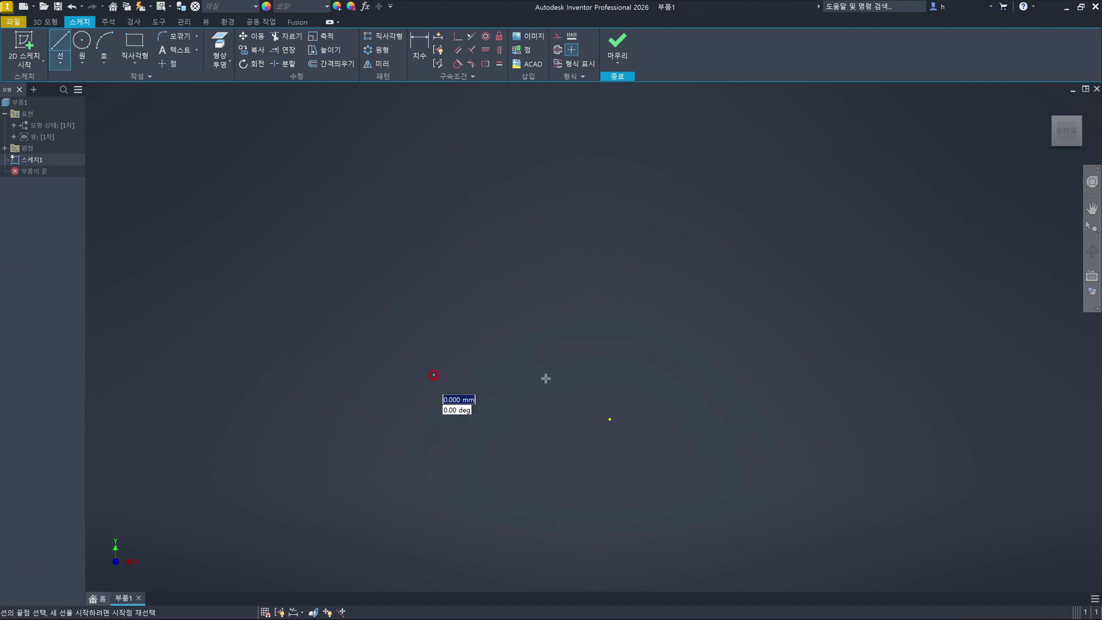
pyautogui.click(709, 376)
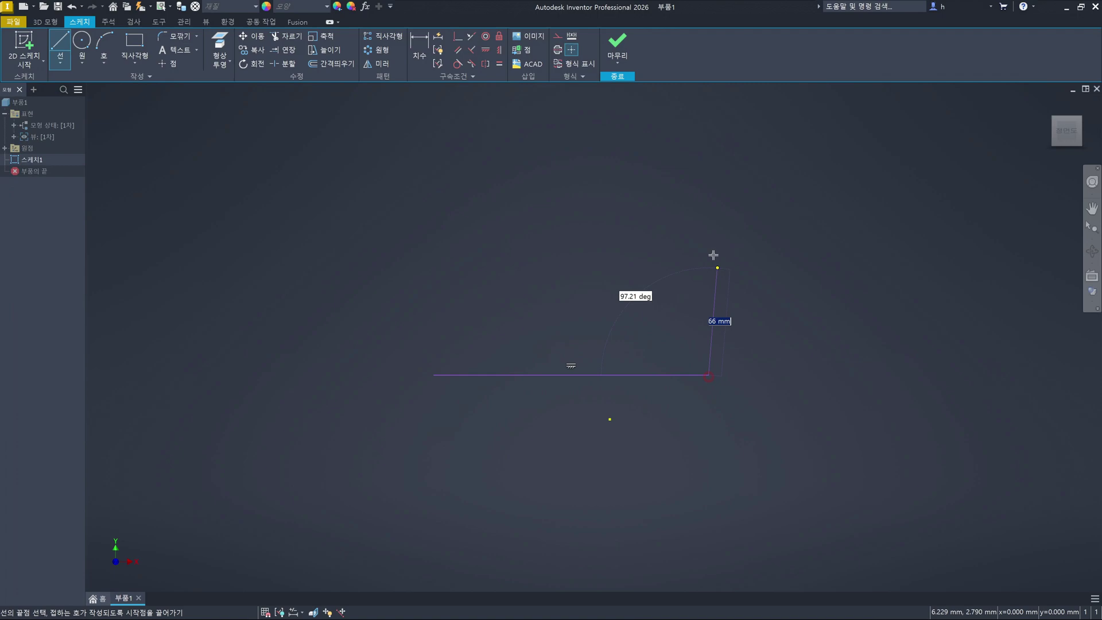
pyautogui.click(711, 202)
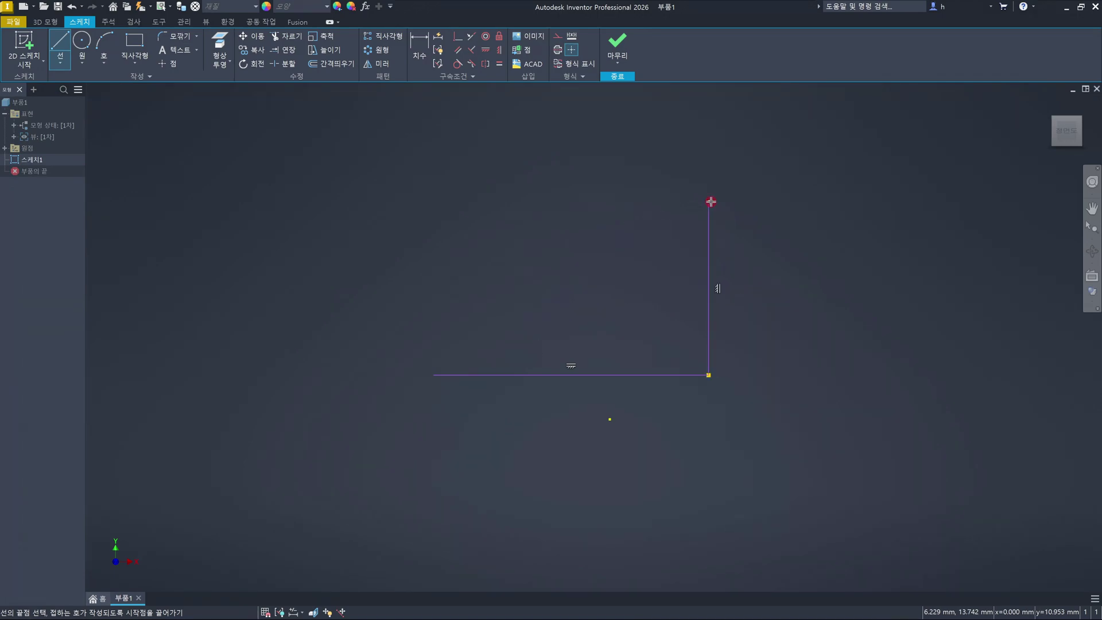
pyautogui.press('Escape')
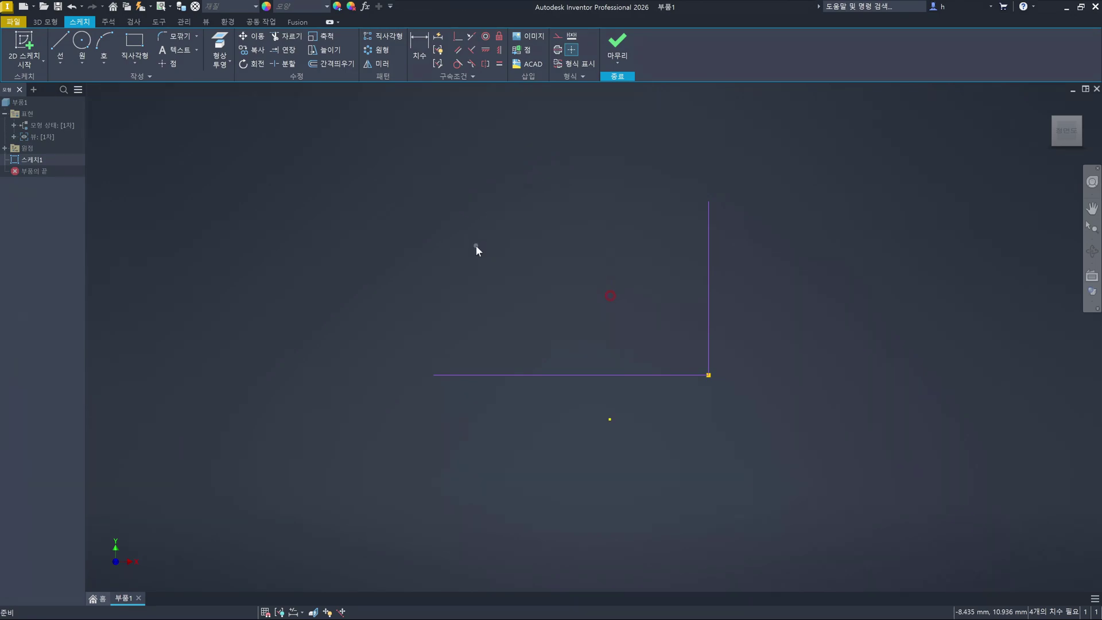
# Draw two separate slanted lines, one above the horizontal line and one to the right of the vertical line
pyautogui.press('l')
pyautogui.click(405, 316)
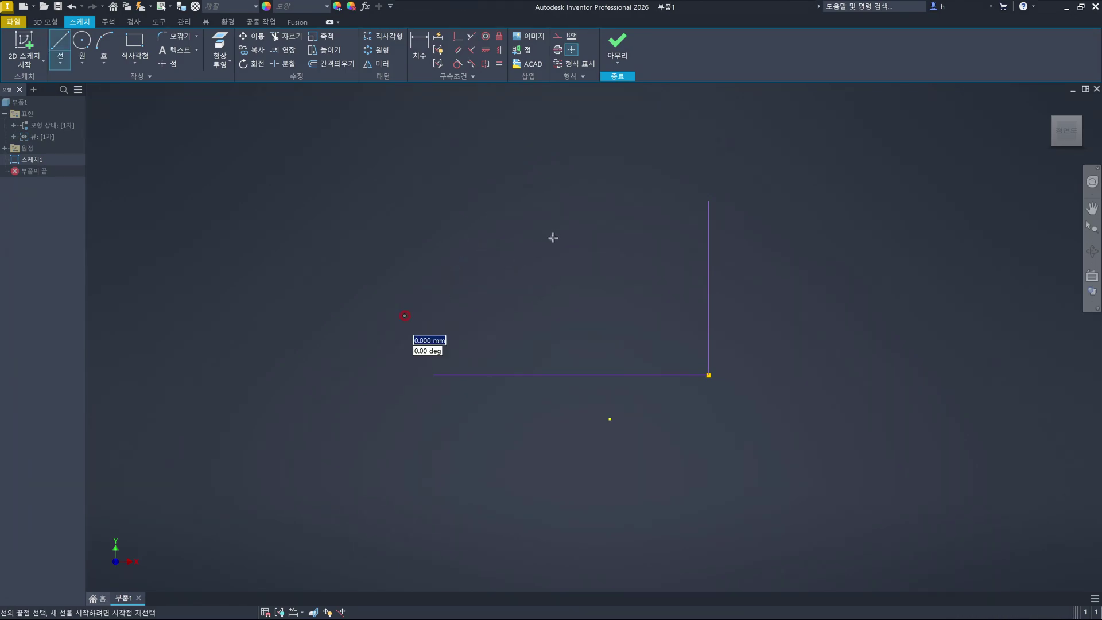
pyautogui.click(574, 221)
pyautogui.press('Escape')
pyautogui.press('l')
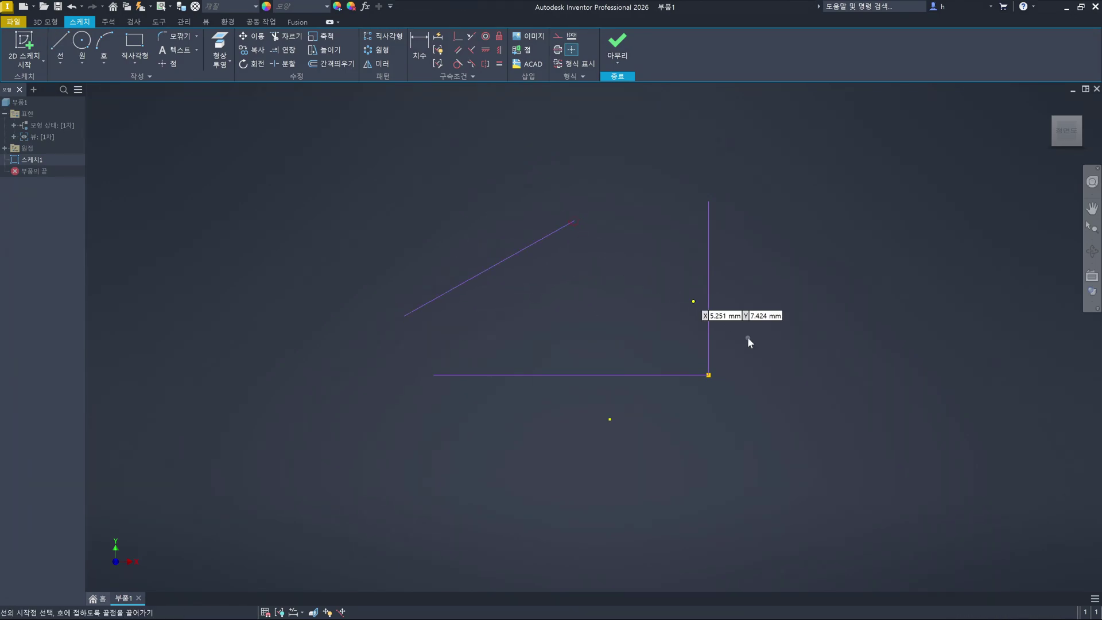
pyautogui.click(754, 296)
pyautogui.click(871, 454)
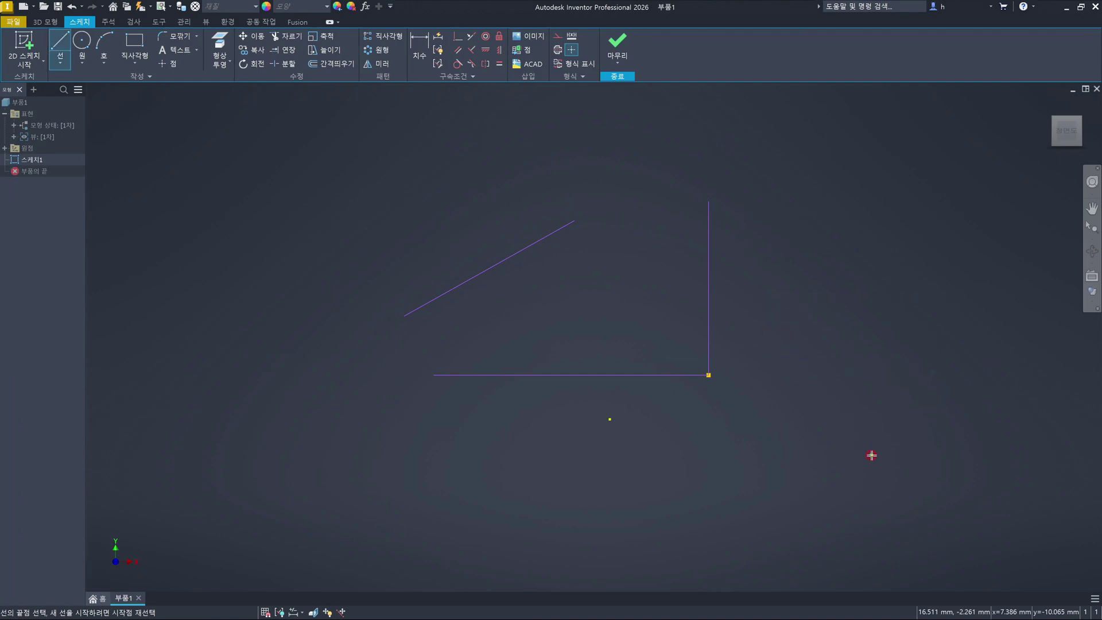
pyautogui.press('Escape')
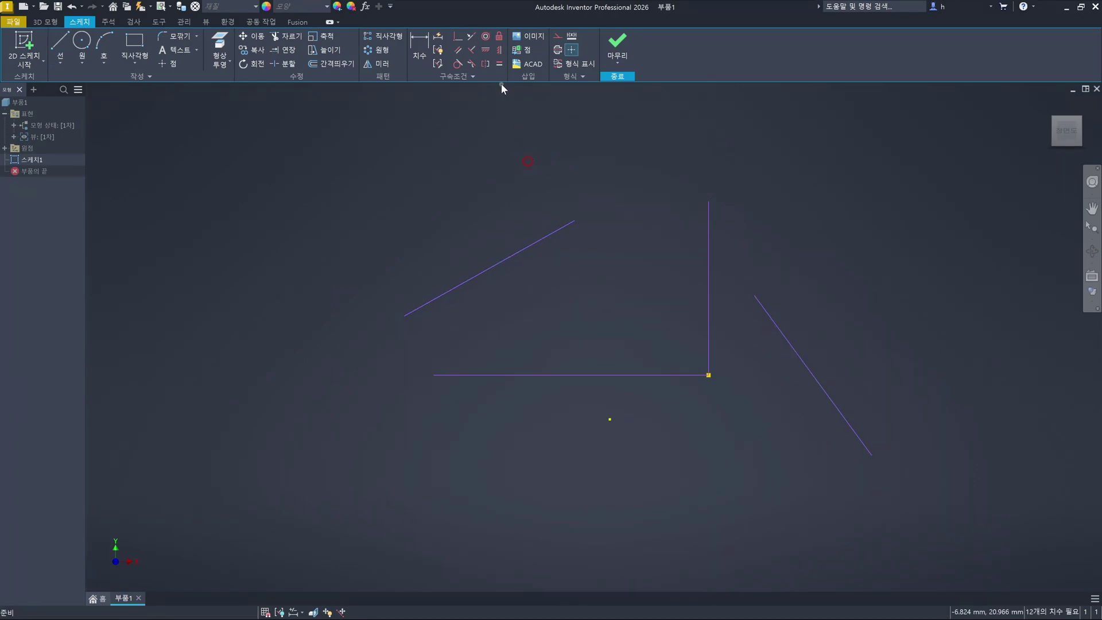
# Apply a horizontal constraint to the slanted line above the horizontal line and a vertical constraint to the slanted line on the right
pyautogui.click(487, 53)
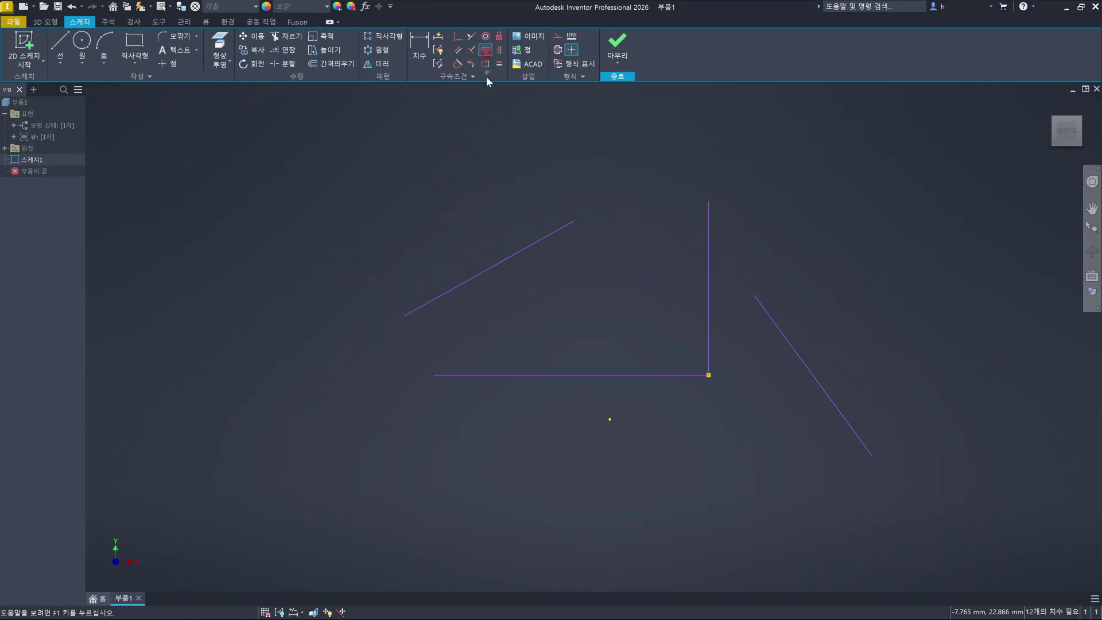
pyautogui.click(523, 250)
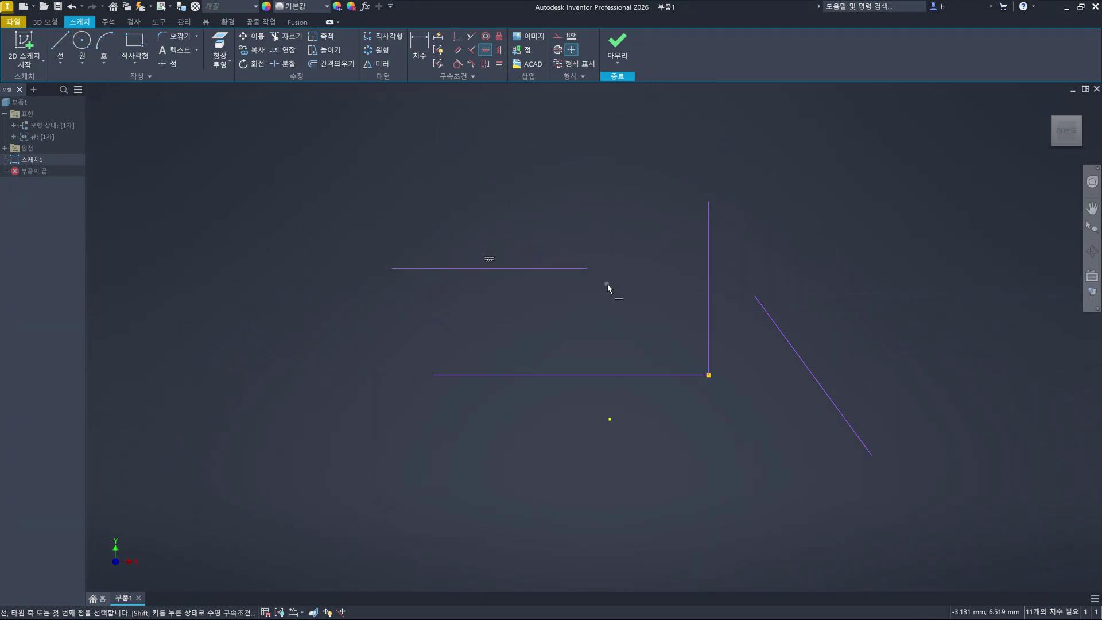
pyautogui.click(498, 51)
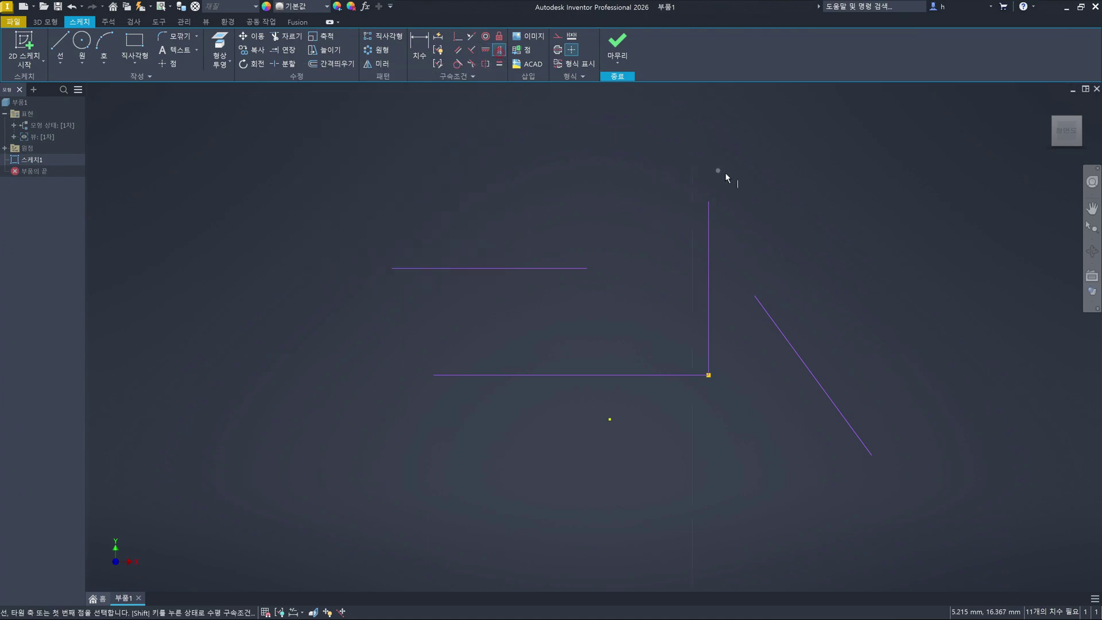
pyautogui.click(804, 365)
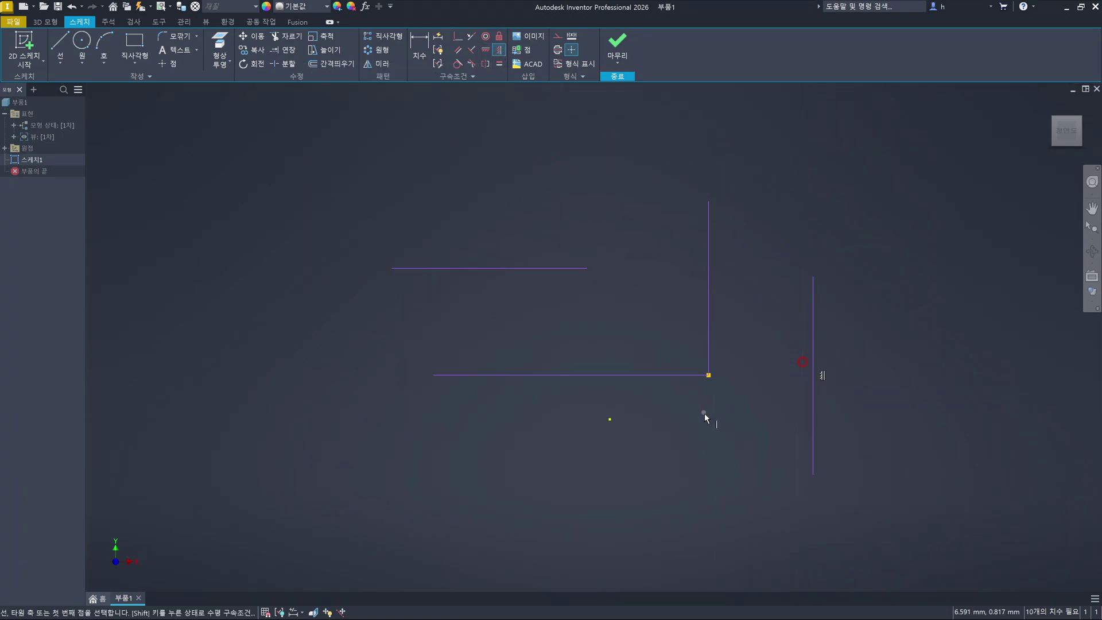
pyautogui.press('Escape')
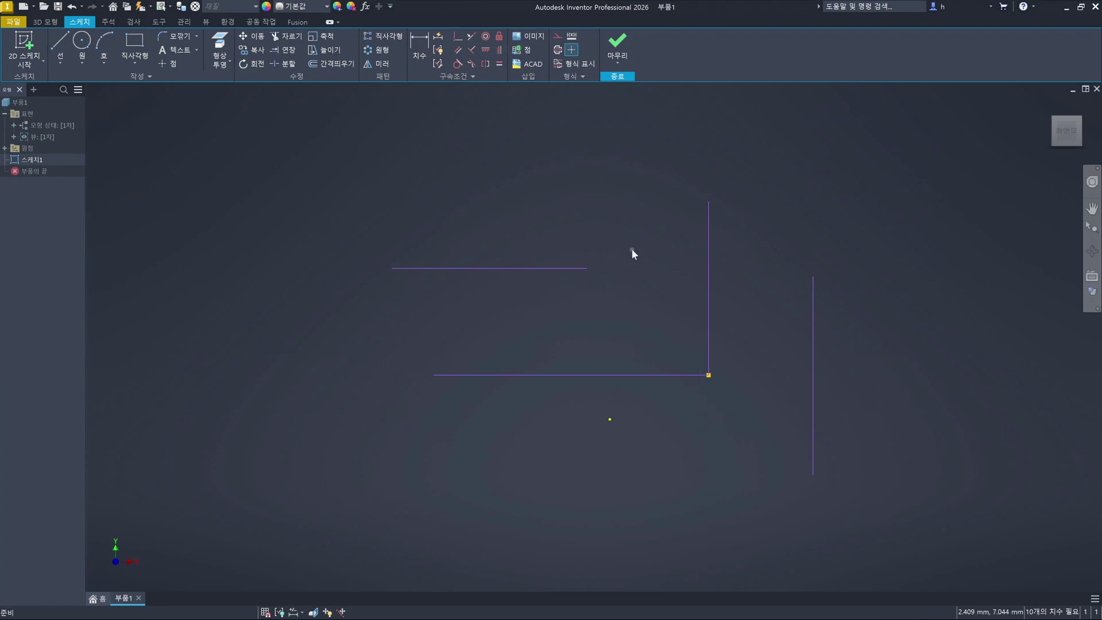
pyautogui.click(813, 278)
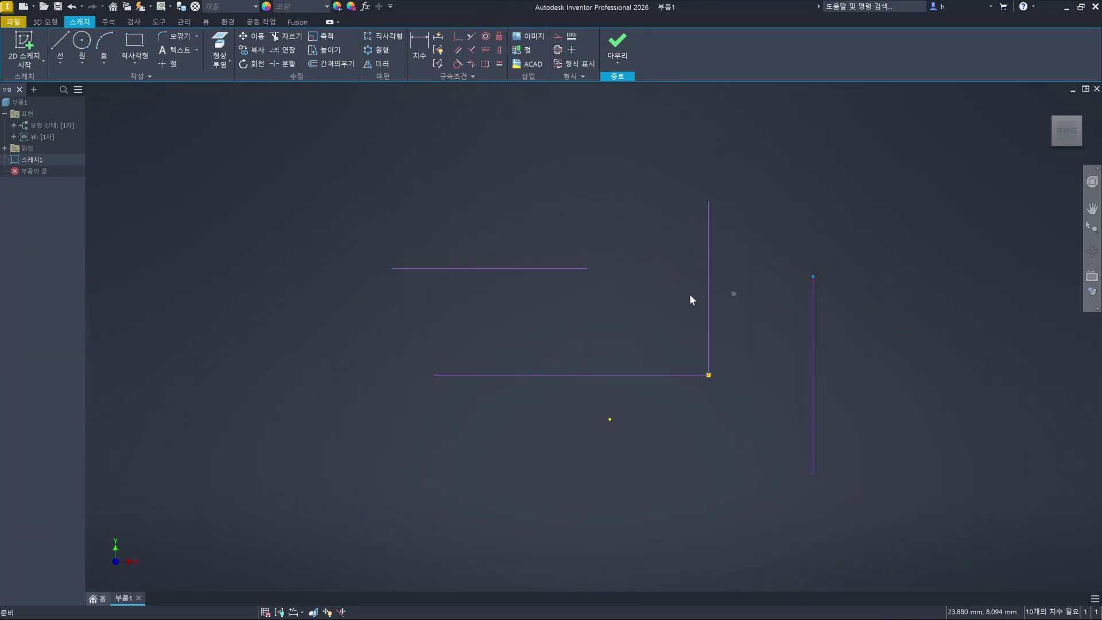
pyautogui.click(538, 195)
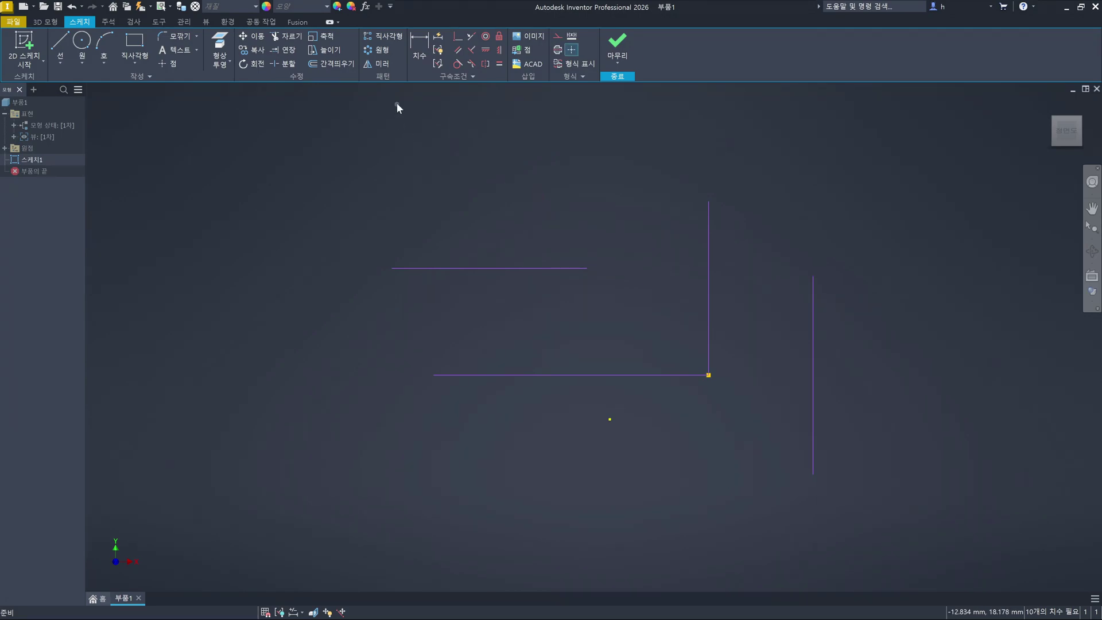
# Draw a slanted line left of the horizontal lines and a long slanted line crossing both vertical lines
pyautogui.press('l')
pyautogui.press('Return')
pyautogui.click(406, 212)
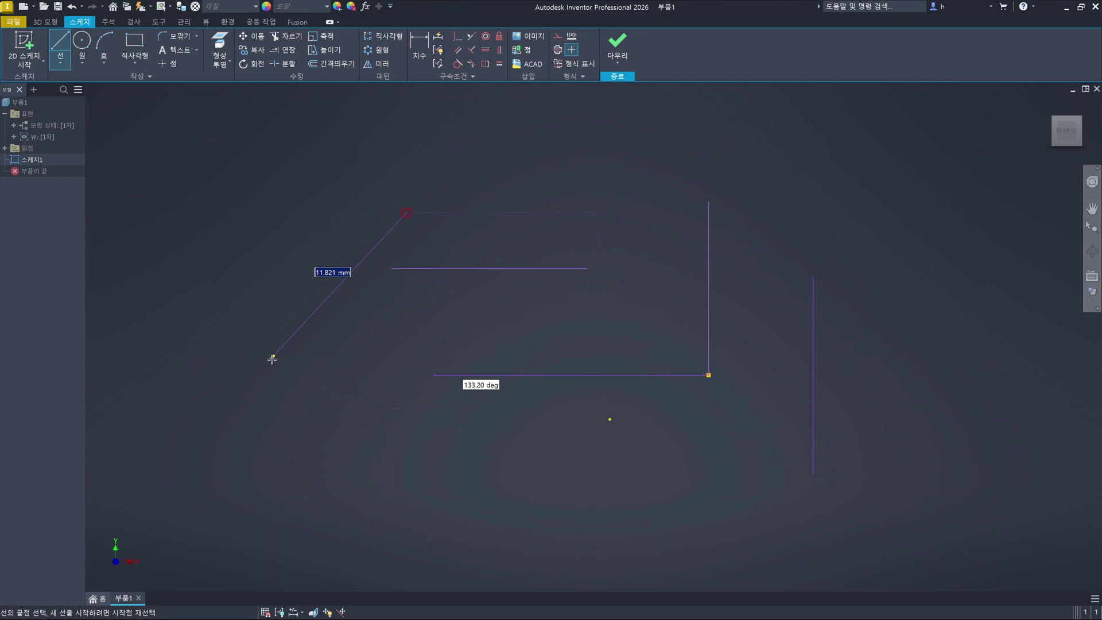
pyautogui.click(251, 375)
pyautogui.press('Escape')
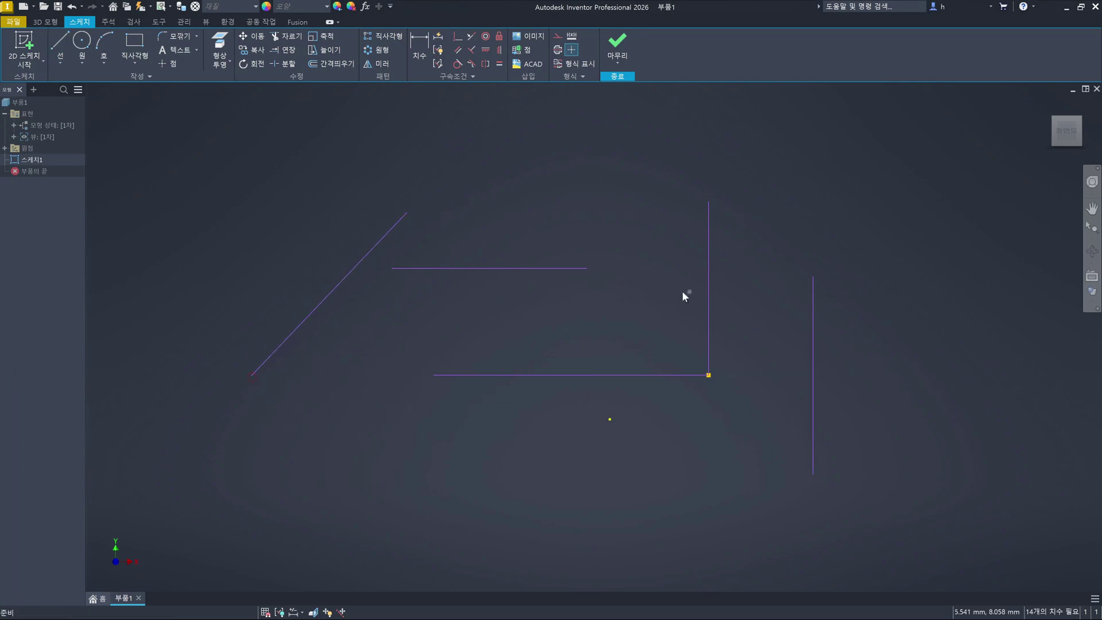
pyautogui.press('l')
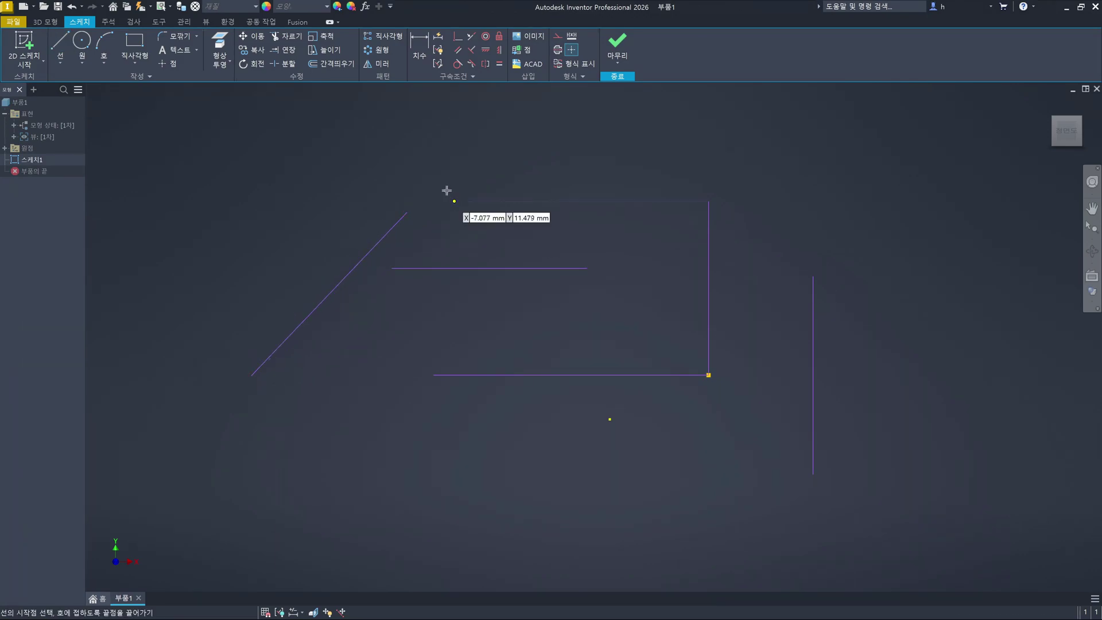
pyautogui.click(604, 151)
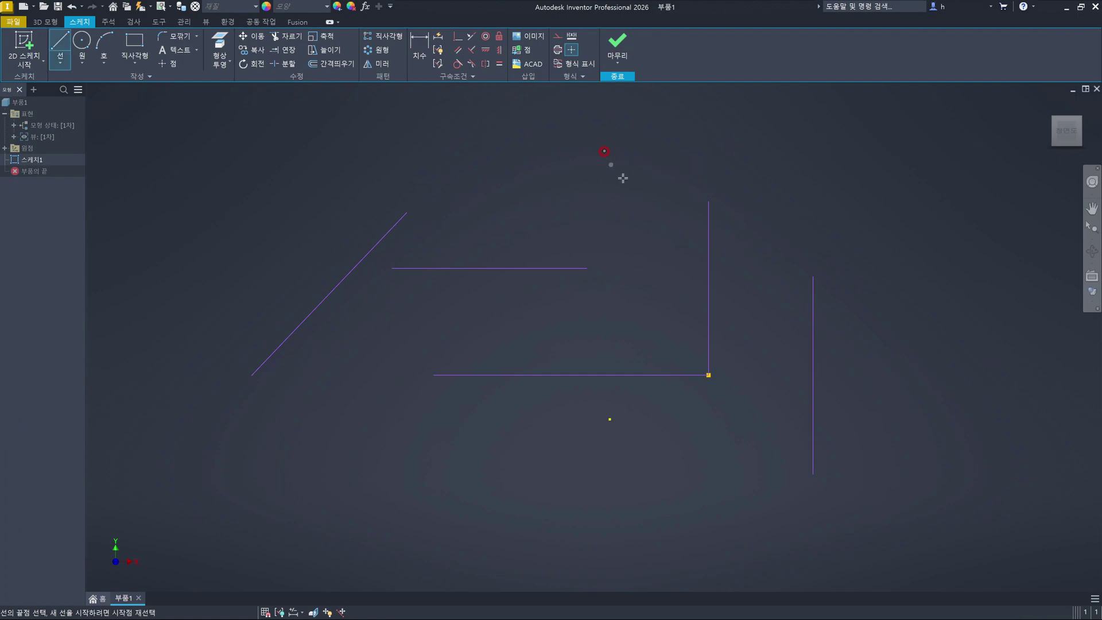
pyautogui.click(867, 450)
pyautogui.press('Escape')
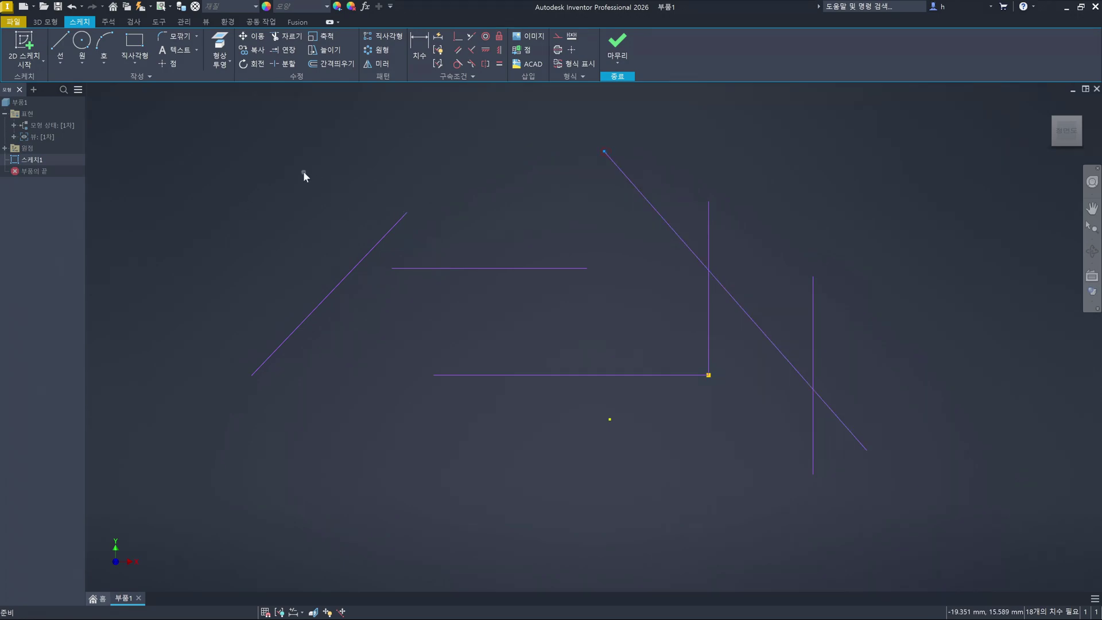
pyautogui.click(403, 132)
pyautogui.click(407, 213)
pyautogui.click(604, 152)
pyautogui.click(519, 201)
pyautogui.press('-')
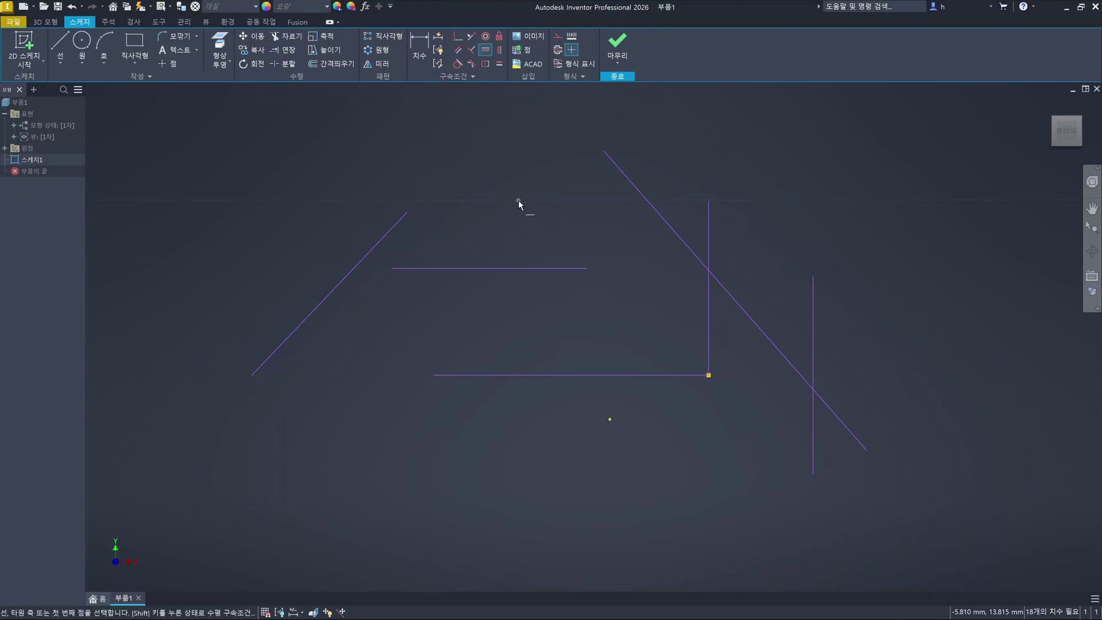
pyautogui.press('Escape')
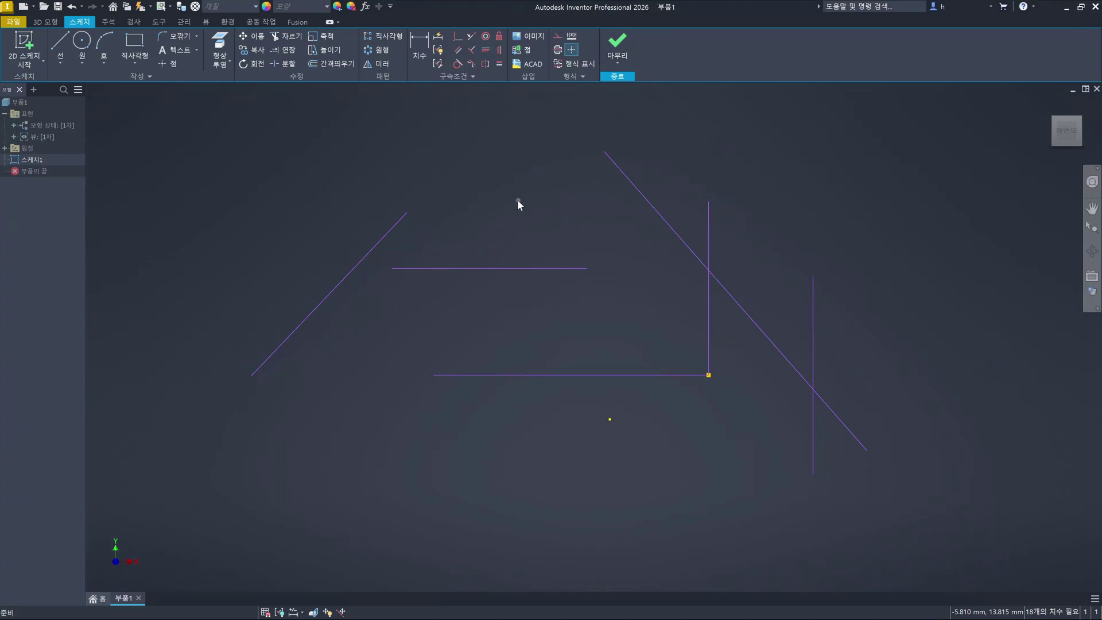
pyautogui.press('Num_Lock')
# Align the upper endpoints of the two slanted lines with a horizontal constraint
pyautogui.press('-')
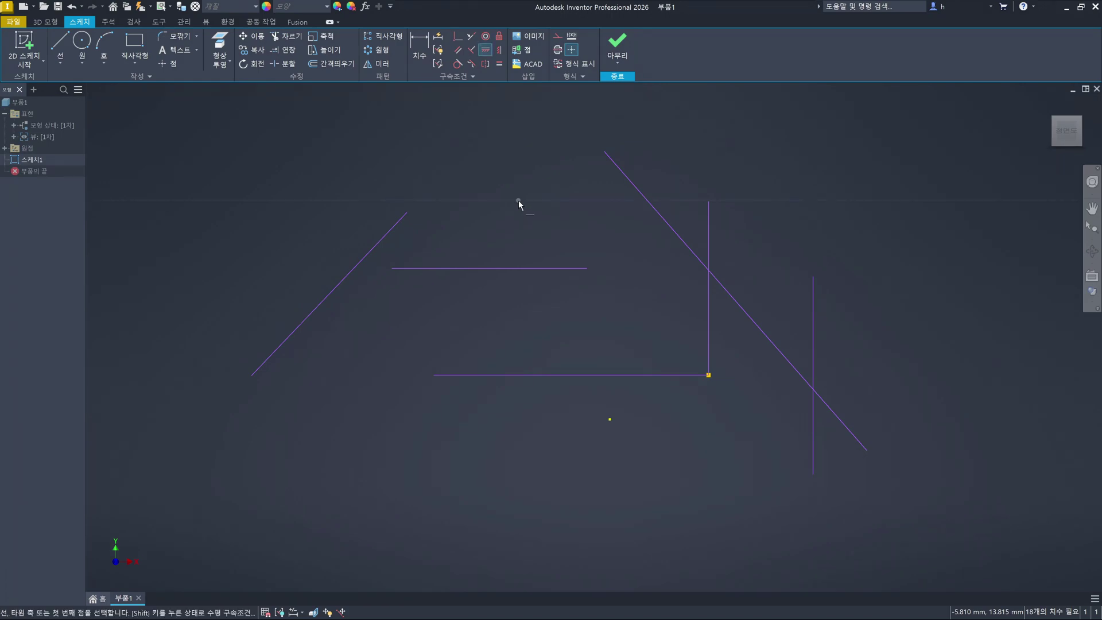
pyautogui.click(407, 211)
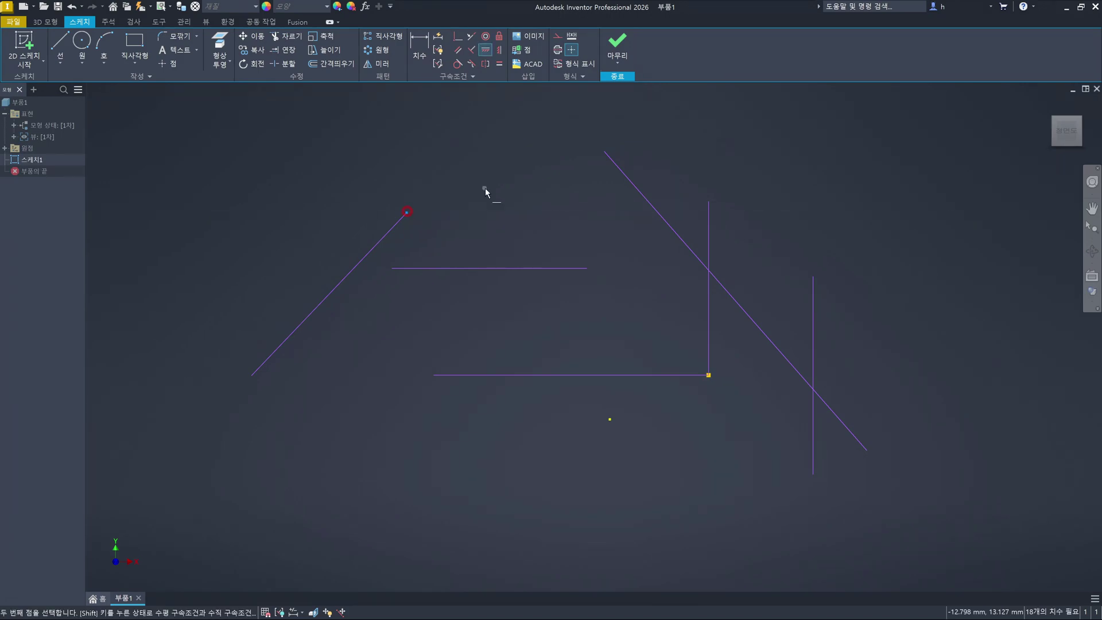
pyautogui.click(602, 144)
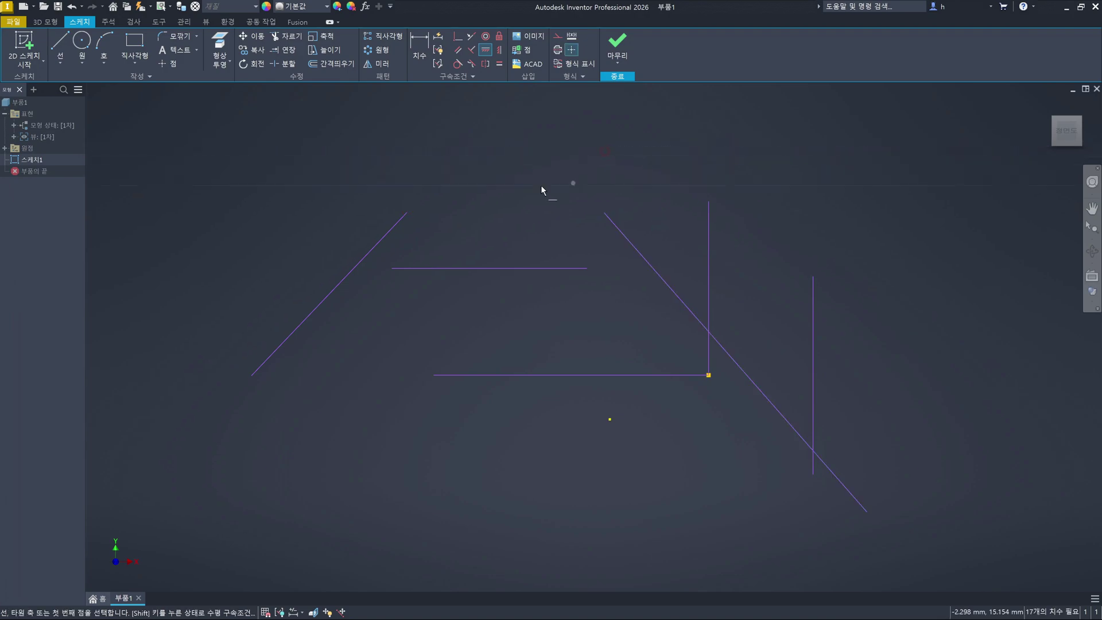
pyautogui.press('Escape')
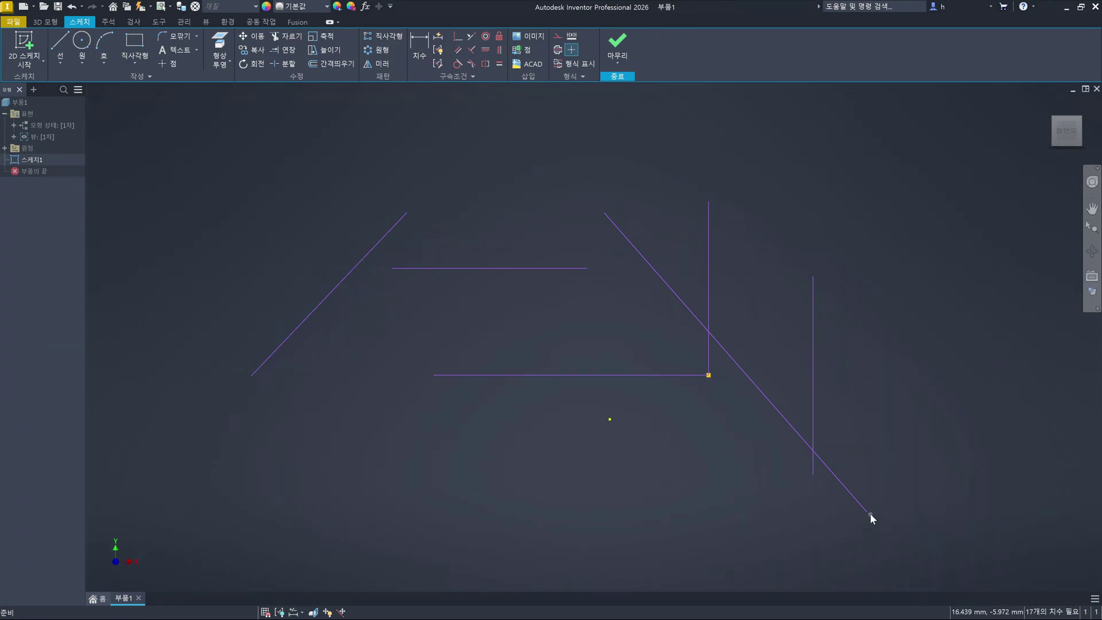
pyautogui.click(535, 210)
# Align the lower endpoints of the two slanted lines with a vertical constraint
pyautogui.press(']')
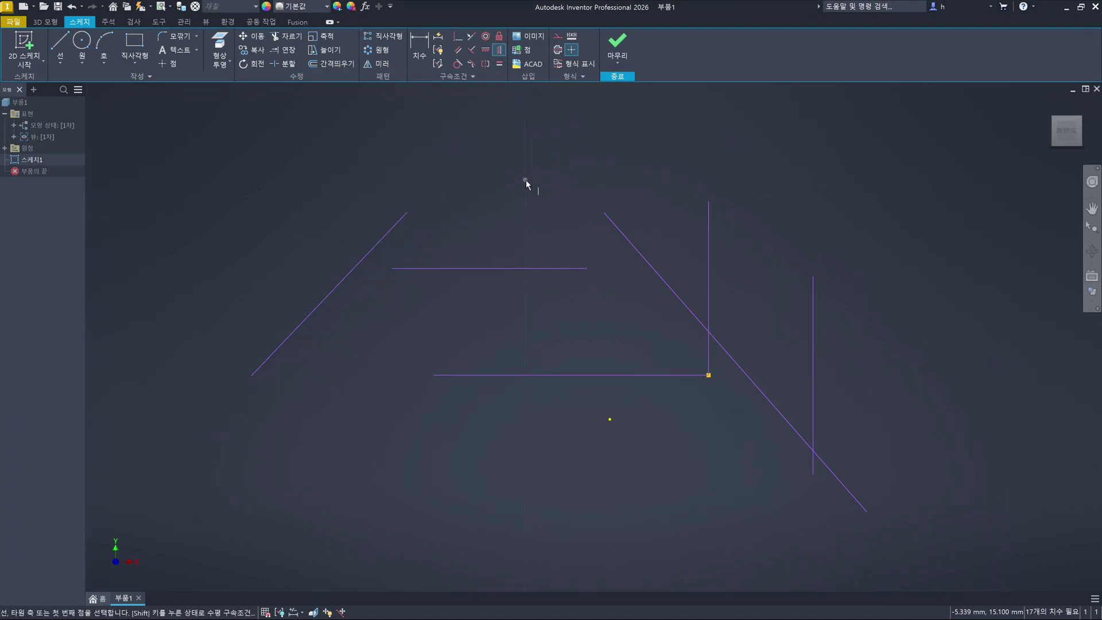
pyautogui.click(867, 513)
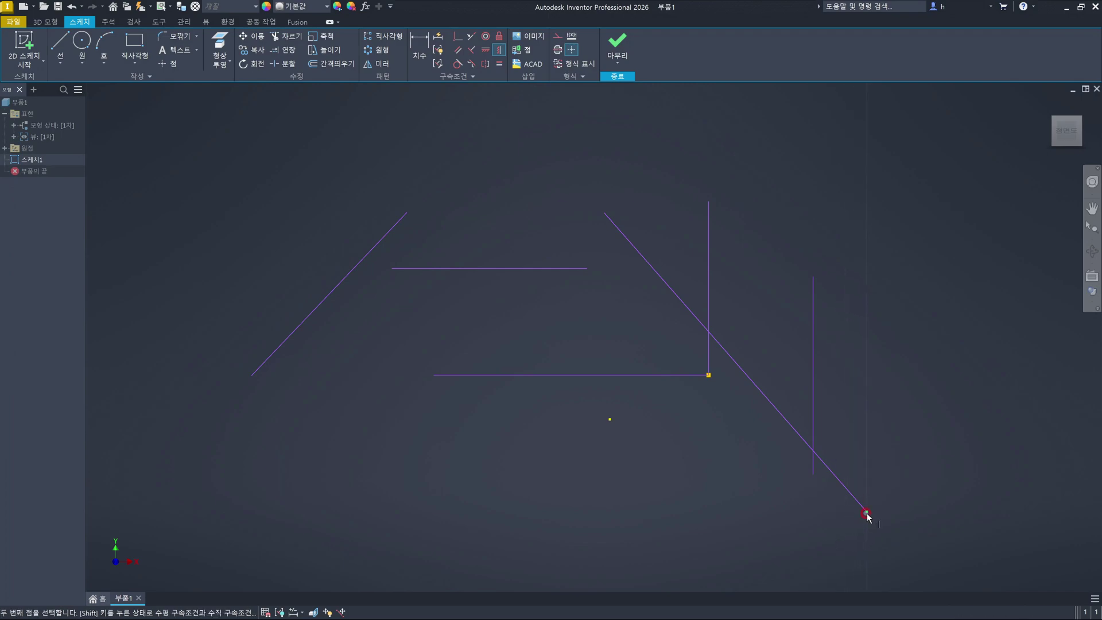
pyautogui.click(253, 377)
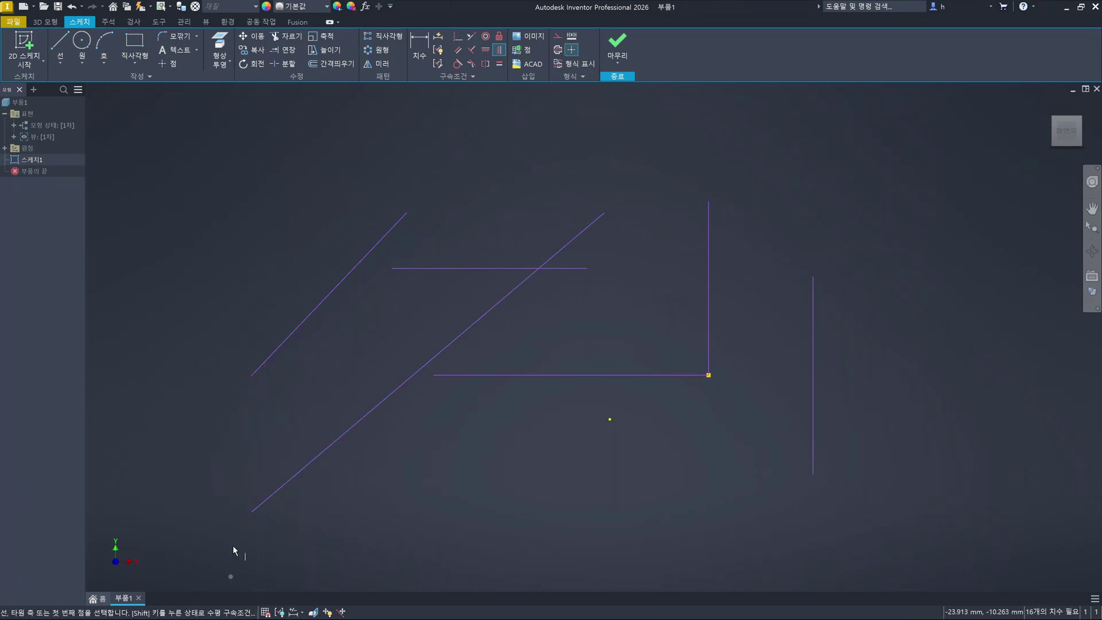
pyautogui.press('Escape')
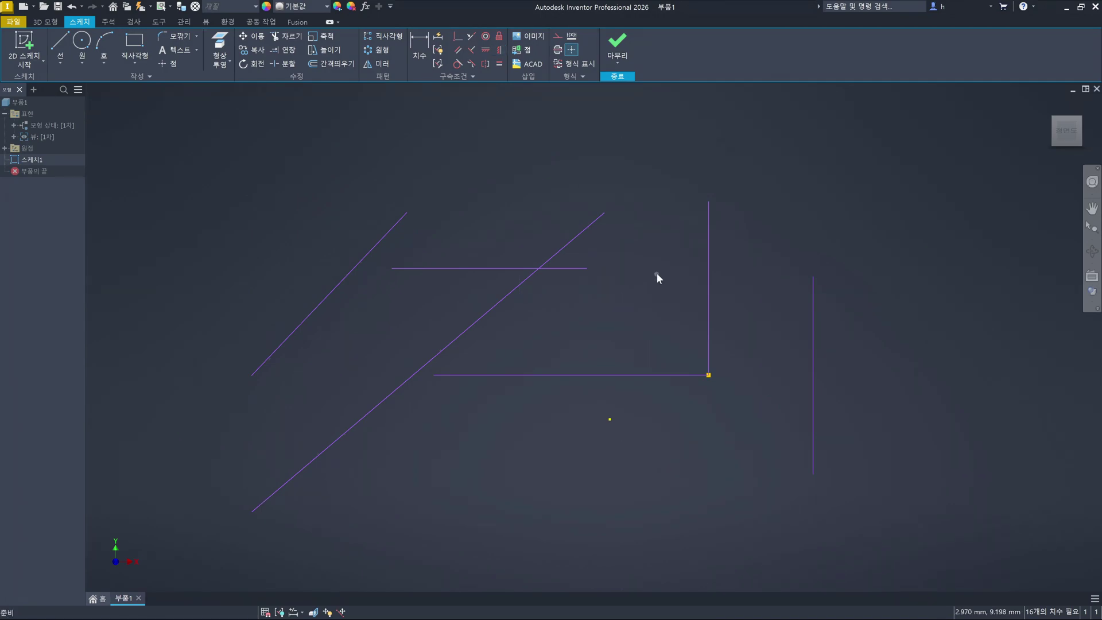
pyautogui.press('-')
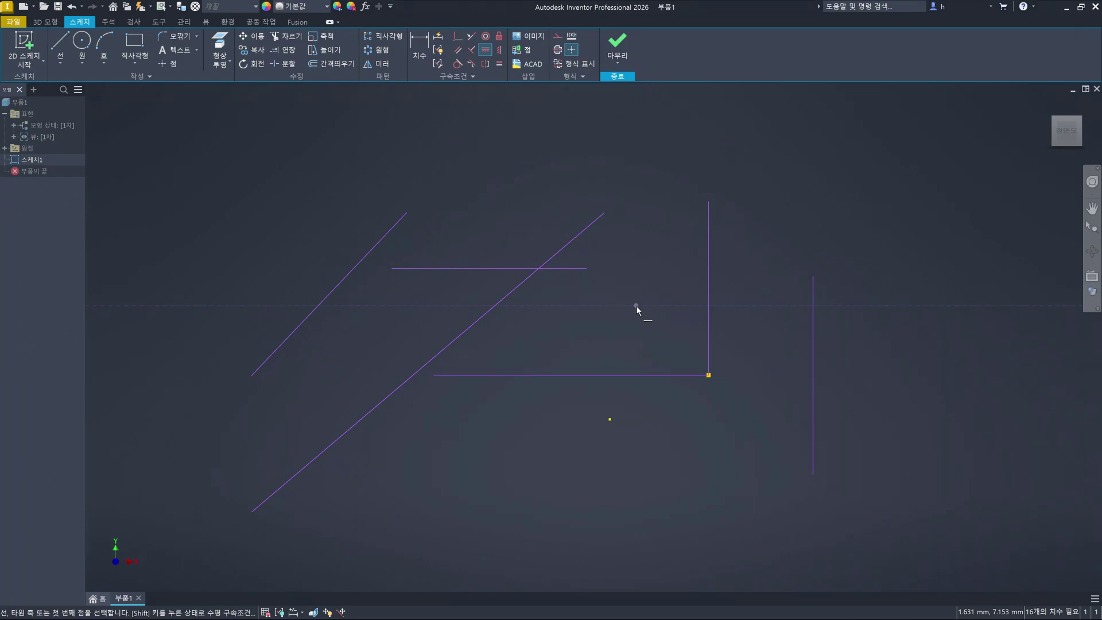
pyautogui.press('Escape')
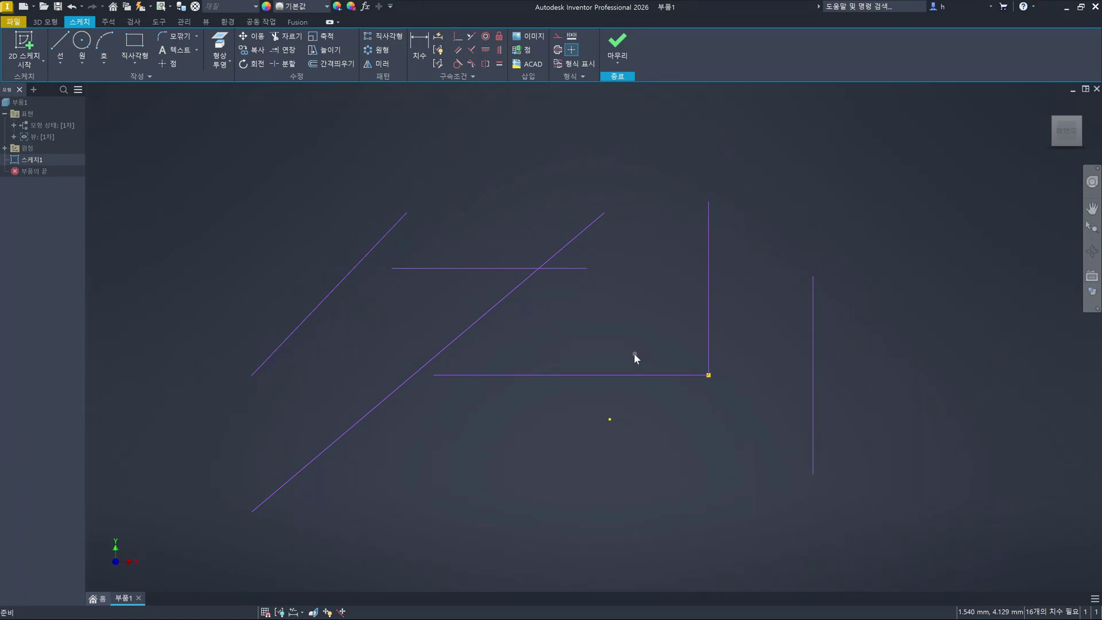
# Finish the sketch, start a new sketch on the YZ plane and activate the Horizontal constraint in it
pyautogui.click(616, 45)
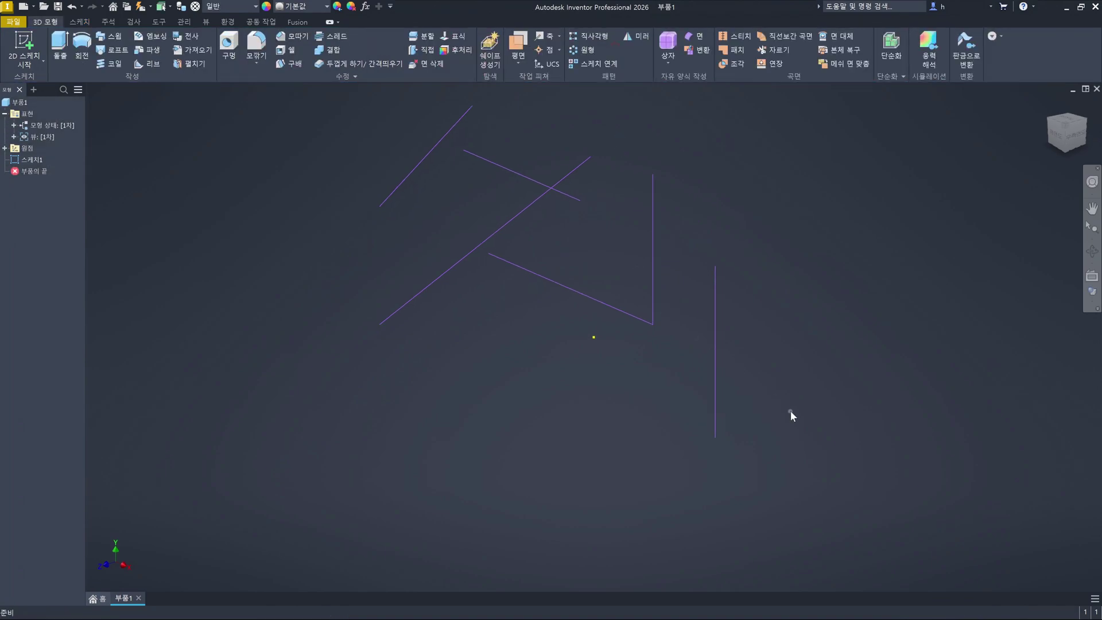
pyautogui.press('s')
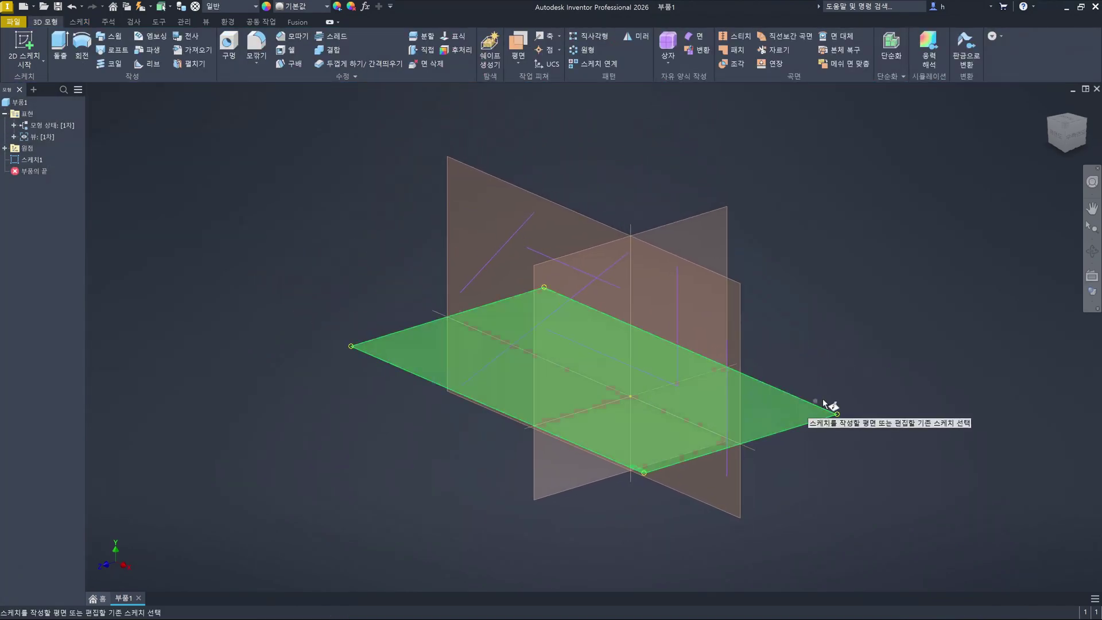
pyautogui.click(707, 236)
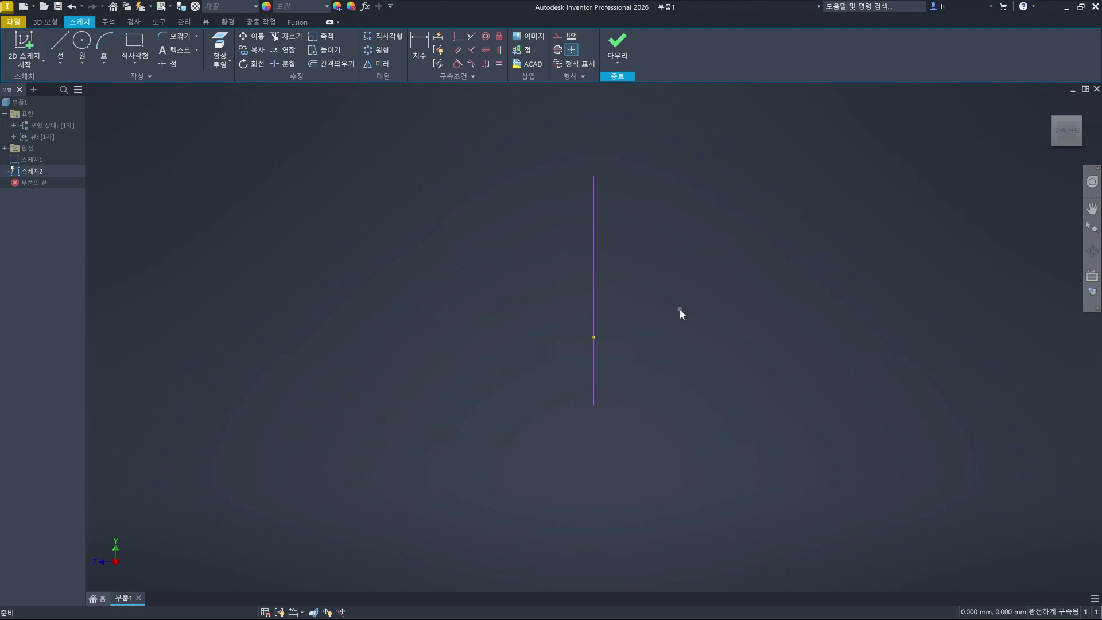
pyautogui.press('-')
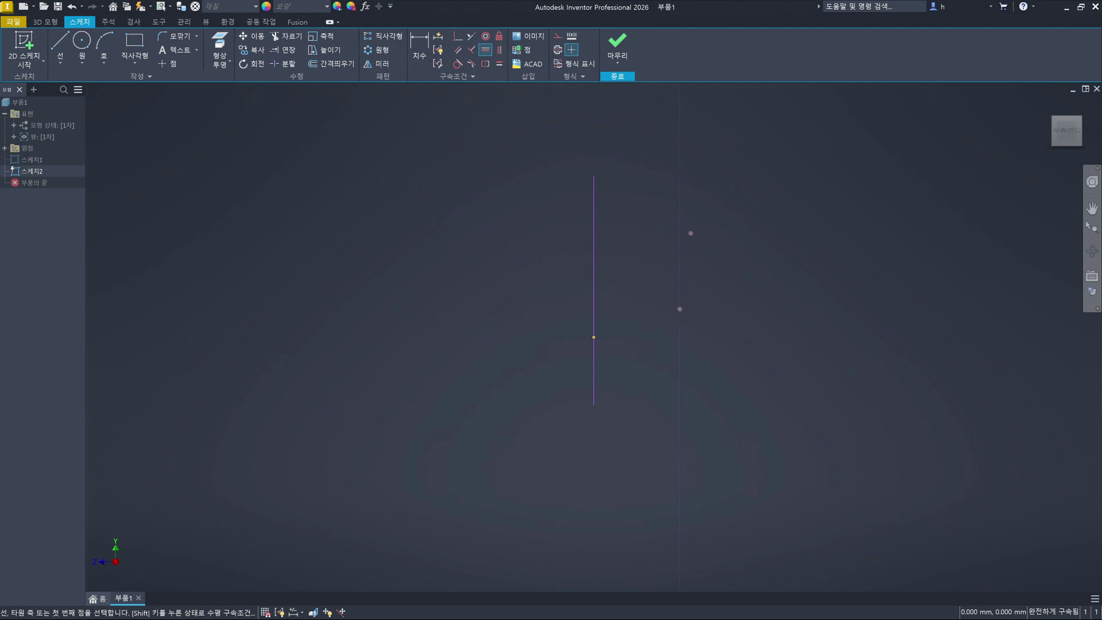
pyautogui.moveTo(680, 228); pyautogui.dragTo(680, 404, button='right')
pyautogui.moveTo(623, 306); pyautogui.dragTo(754, 308, button='right')
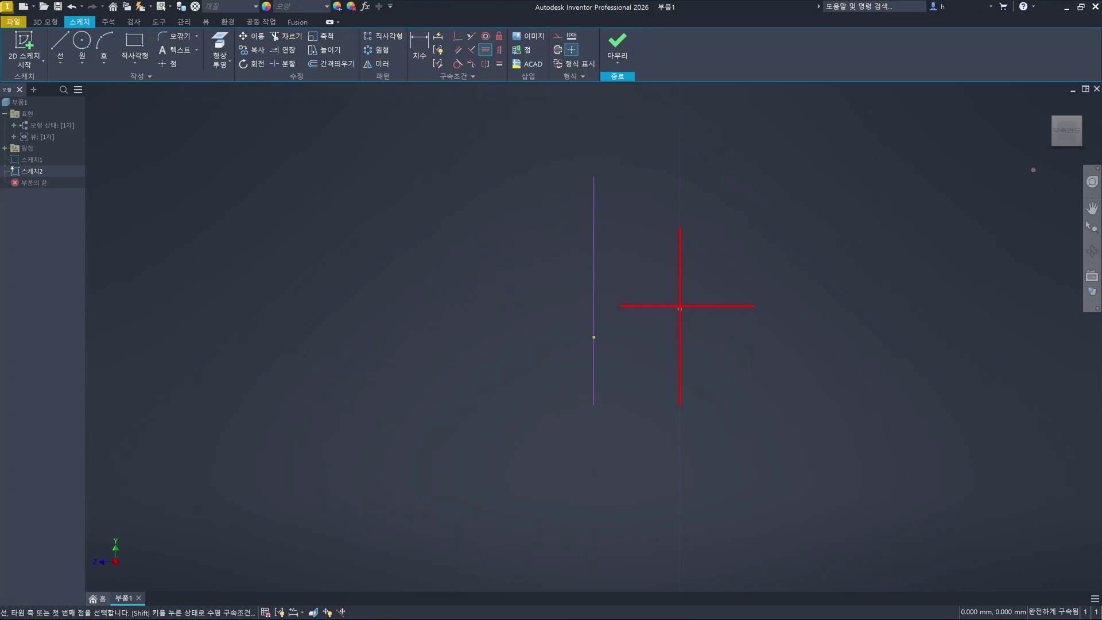
pyautogui.moveTo(1046, 137); pyautogui.dragTo(1085, 139, button='right')
pyautogui.moveTo(1079, 129); pyautogui.dragTo(1073, 160)
pyautogui.moveTo(920, 206)
pyautogui.mouseDown()
pyautogui.moveTo(1003, 204)
pyautogui.moveTo(987, 222)
pyautogui.mouseUp()
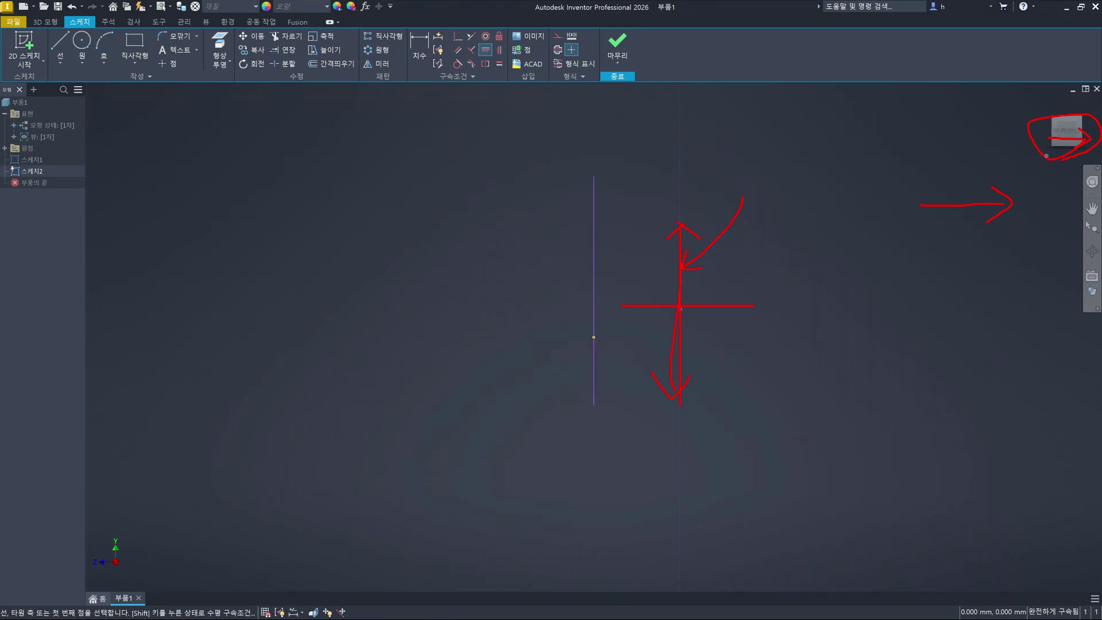
pyautogui.moveTo(1045, 140); pyautogui.dragTo(1087, 141)
pyautogui.moveTo(871, 195)
pyautogui.mouseDown()
pyautogui.moveTo(885, 255)
pyautogui.moveTo(882, 364)
pyautogui.mouseUp()
pyautogui.moveTo(860, 211); pyautogui.dragTo(893, 208)
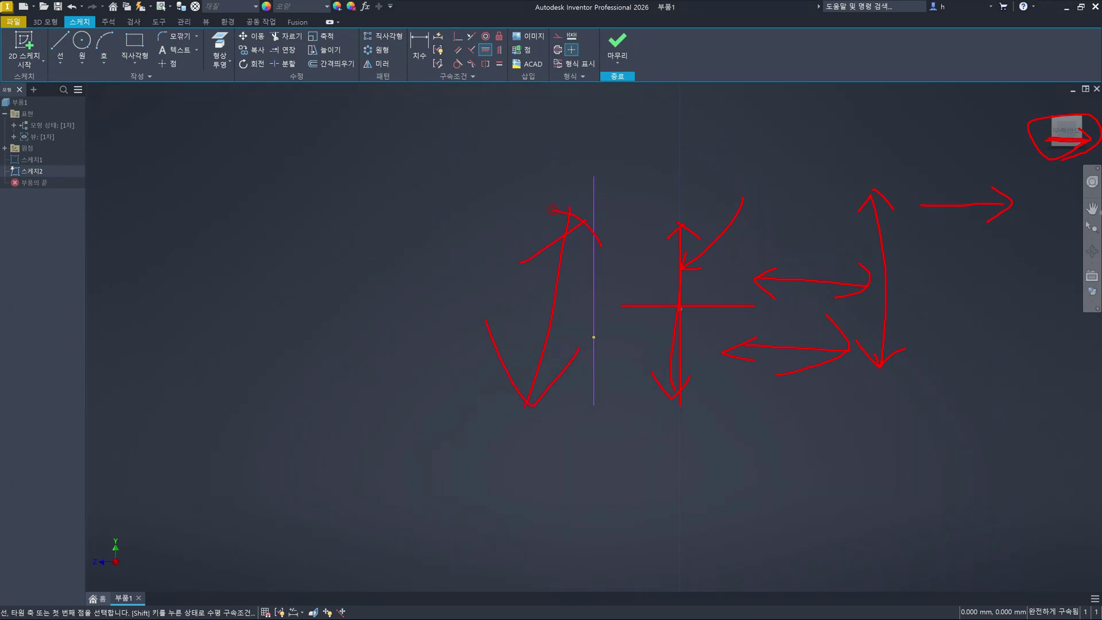
pyautogui.moveTo(1075, 202)
pyautogui.mouseDown()
pyautogui.moveTo(1089, 144)
pyautogui.moveTo(1036, 185)
pyautogui.mouseUp()
pyautogui.moveTo(737, 157); pyautogui.dragTo(704, 183)
pyautogui.press('Escape')
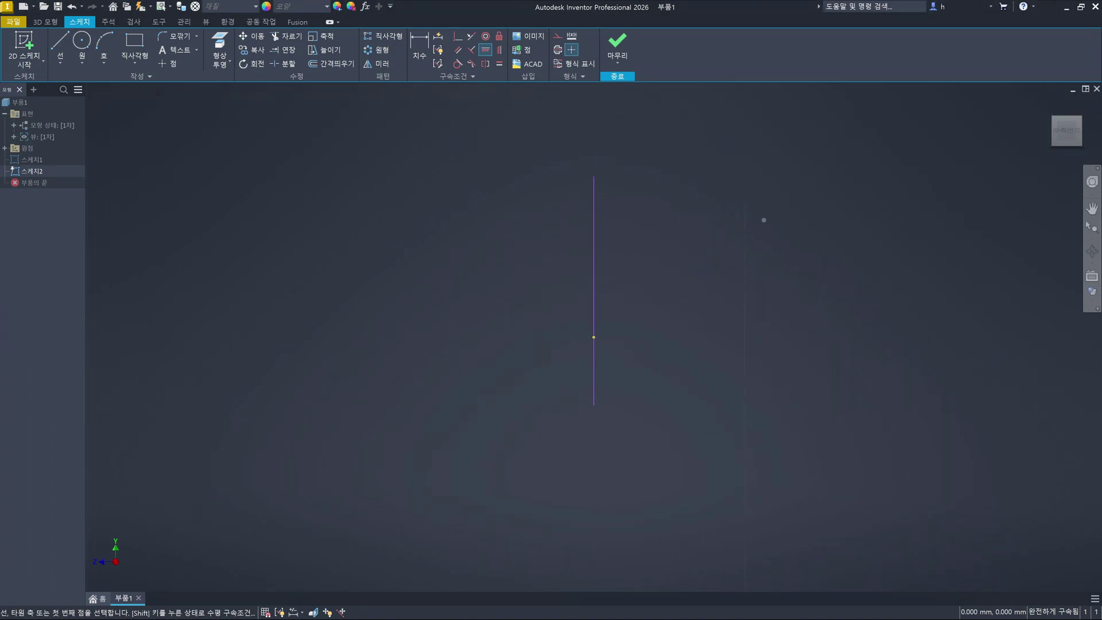
pyautogui.moveTo(1012, 163)
pyautogui.mouseDown()
pyautogui.moveTo(1046, 145)
pyautogui.moveTo(1036, 144)
pyautogui.mouseUp()
pyautogui.moveTo(882, 231)
pyautogui.mouseDown()
pyautogui.moveTo(1002, 230)
pyautogui.moveTo(989, 247)
pyautogui.mouseUp()
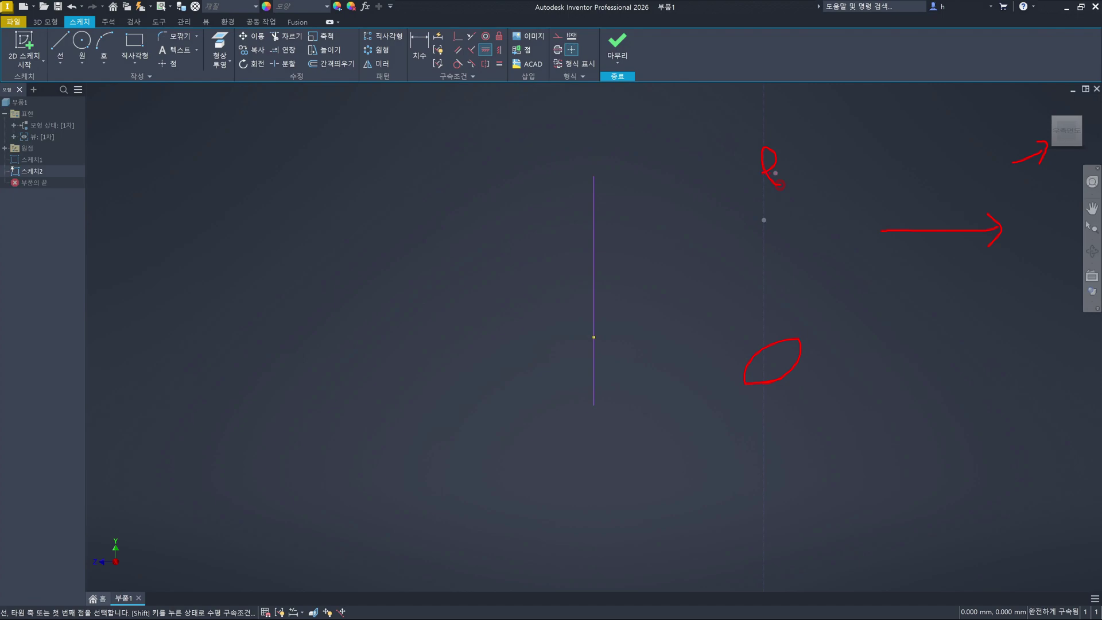
pyautogui.moveTo(775, 173); pyautogui.dragTo(750, 147)
pyautogui.moveTo(769, 282); pyautogui.dragTo(823, 257)
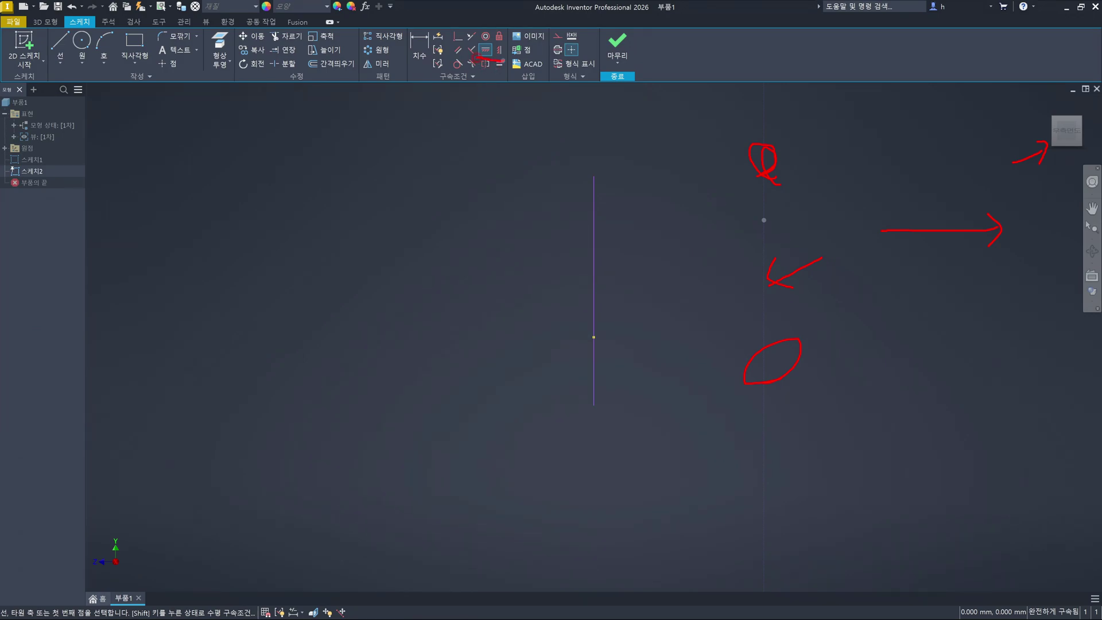
pyautogui.moveTo(555, 85); pyautogui.dragTo(517, 46)
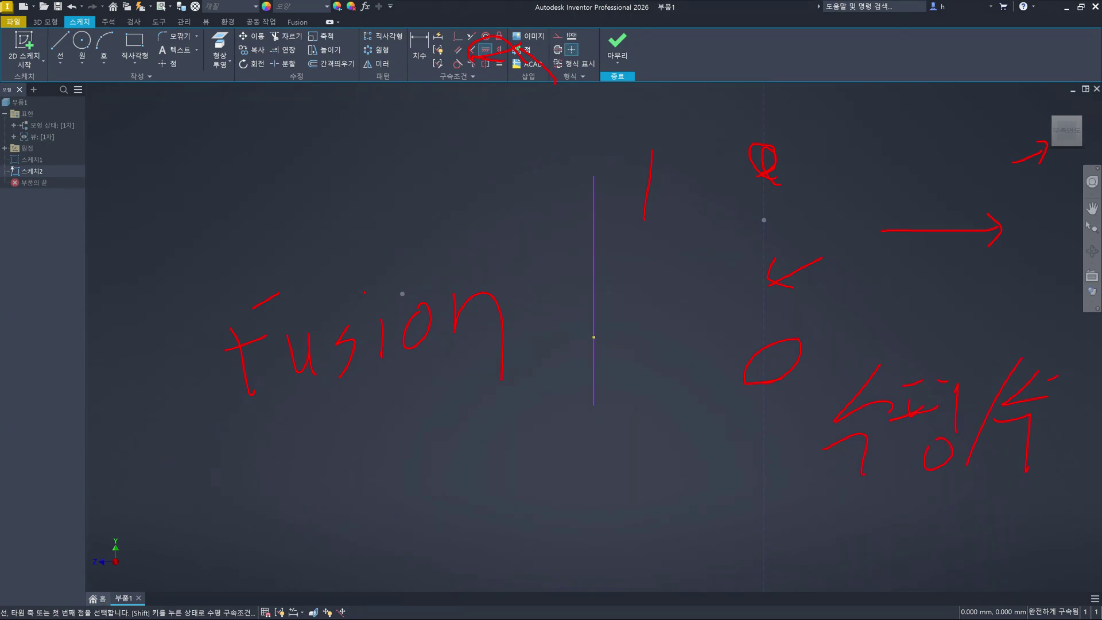
pyautogui.moveTo(1053, 381); pyautogui.dragTo(1078, 405)
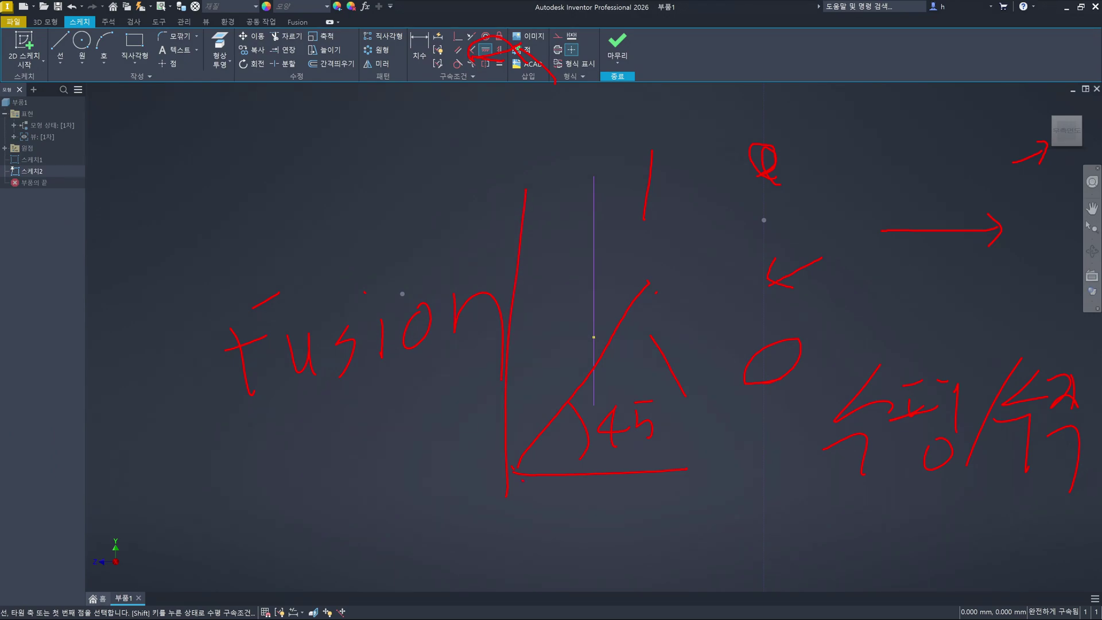
pyautogui.moveTo(524, 463)
pyautogui.mouseDown()
pyautogui.moveTo(511, 471)
pyautogui.moveTo(521, 481)
pyautogui.mouseUp()
pyautogui.moveTo(705, 418); pyautogui.dragTo(700, 435)
pyautogui.moveTo(518, 475); pyautogui.dragTo(699, 423)
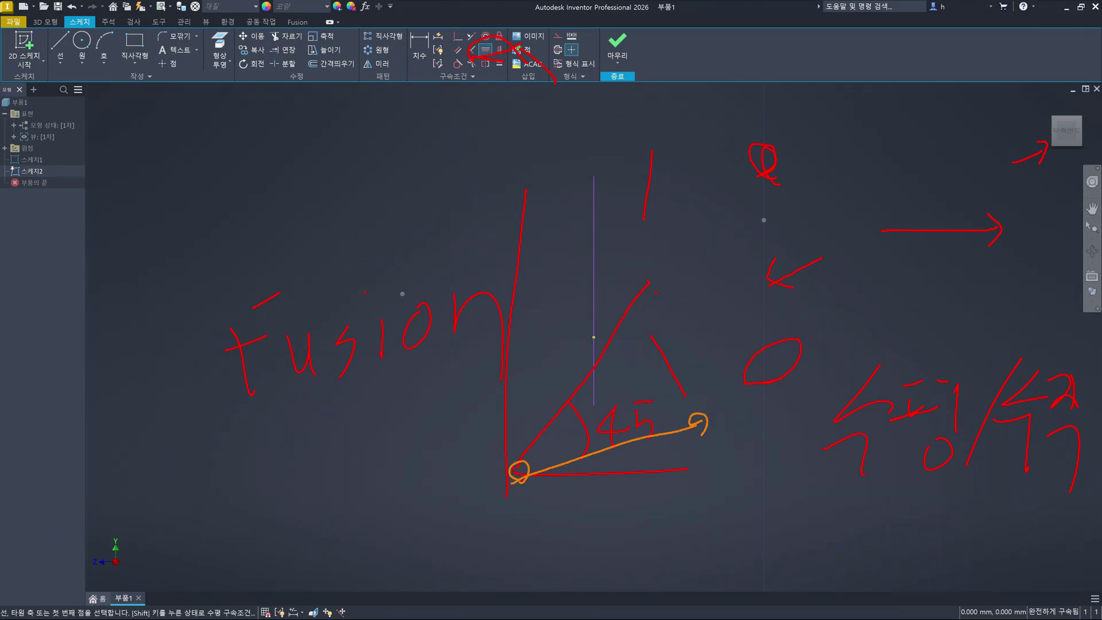
pyautogui.moveTo(626, 450); pyautogui.dragTo(628, 480)
pyautogui.moveTo(358, 487); pyautogui.dragTo(842, 469)
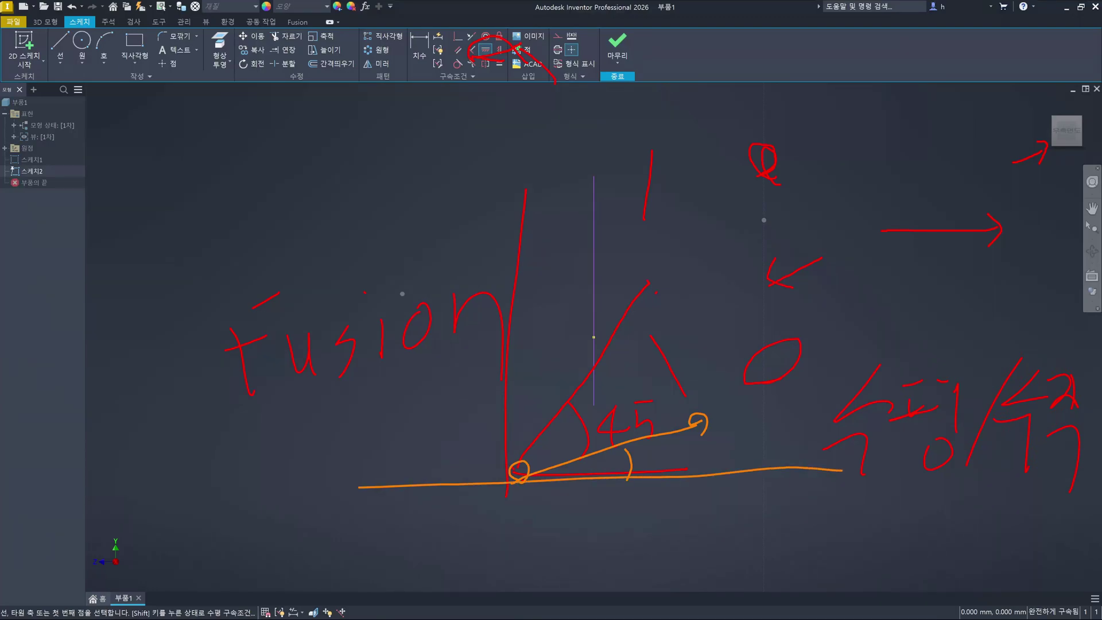
pyautogui.moveTo(505, 190); pyautogui.dragTo(500, 500)
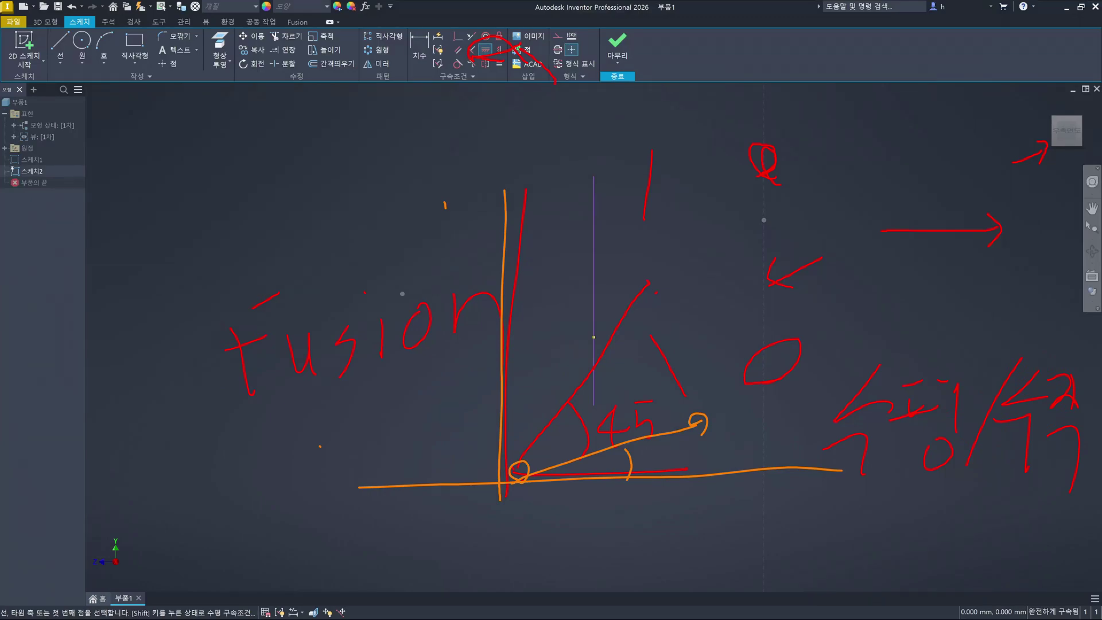
pyautogui.moveTo(571, 213); pyautogui.dragTo(572, 228)
pyautogui.press('Escape')
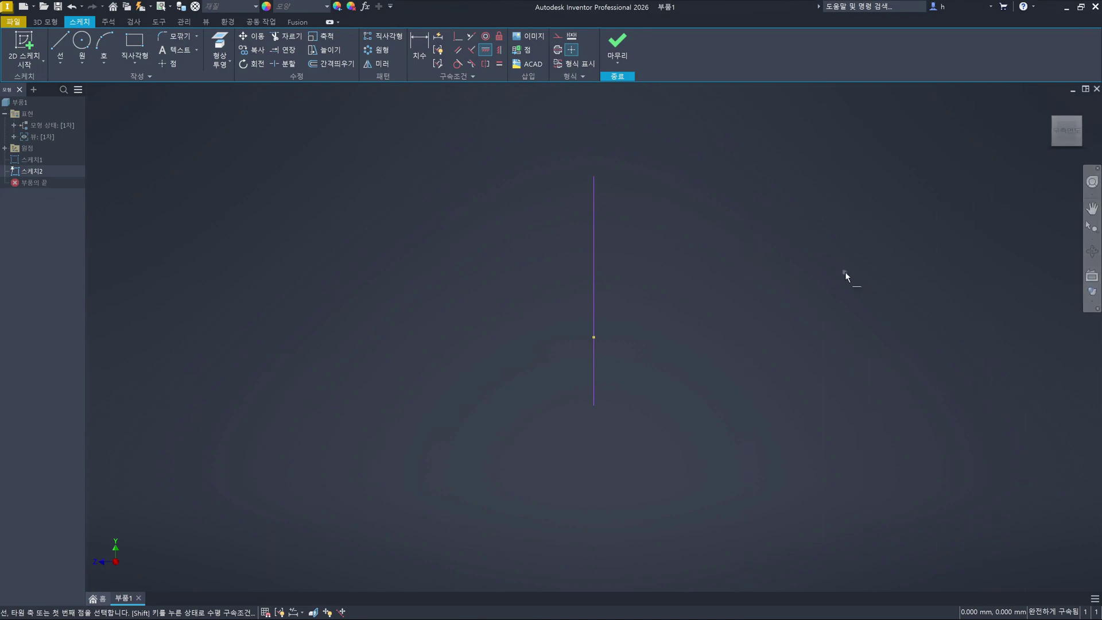
# Undo the creation of the second sketch and view the first sketch face-on from the front
pyautogui.press('Escape')
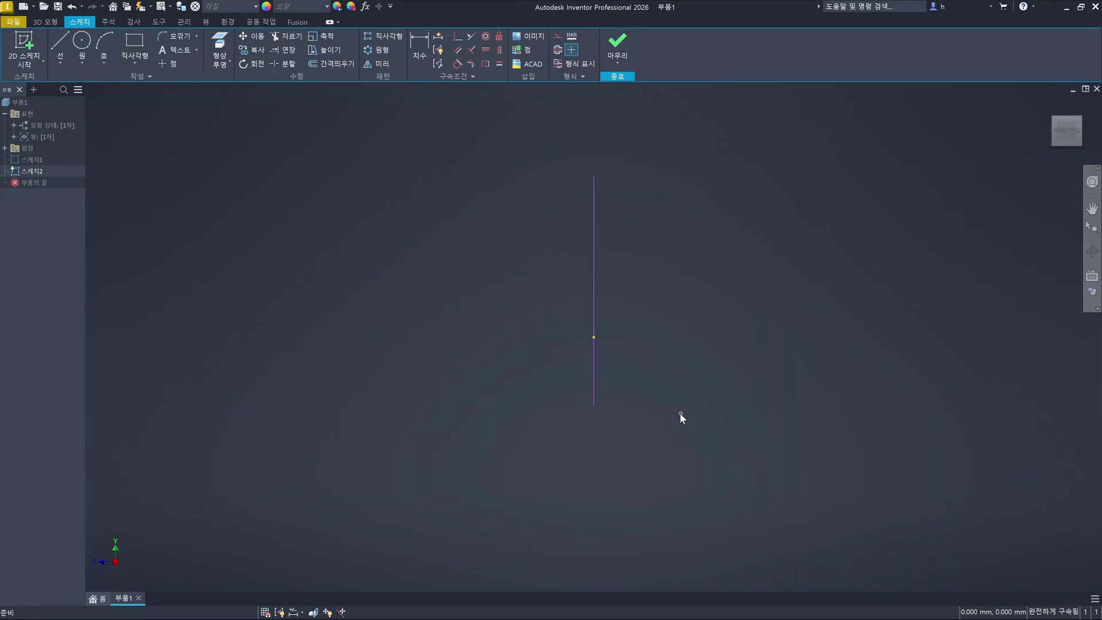
pyautogui.hotkey('ctrl', 'z')
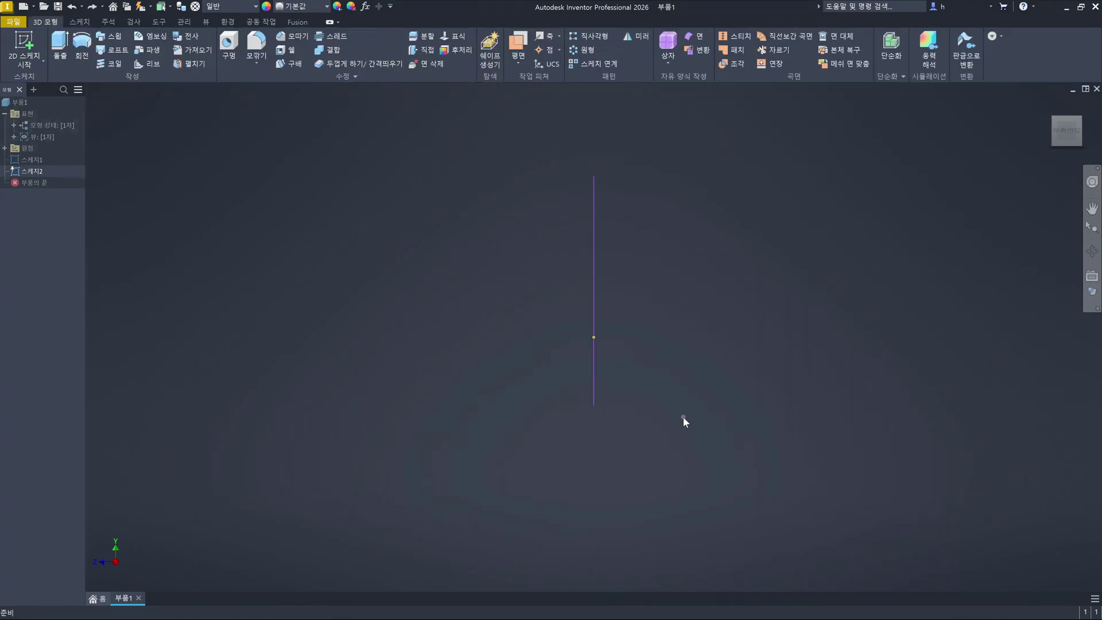
pyautogui.hotkey('ctrl', 'z')
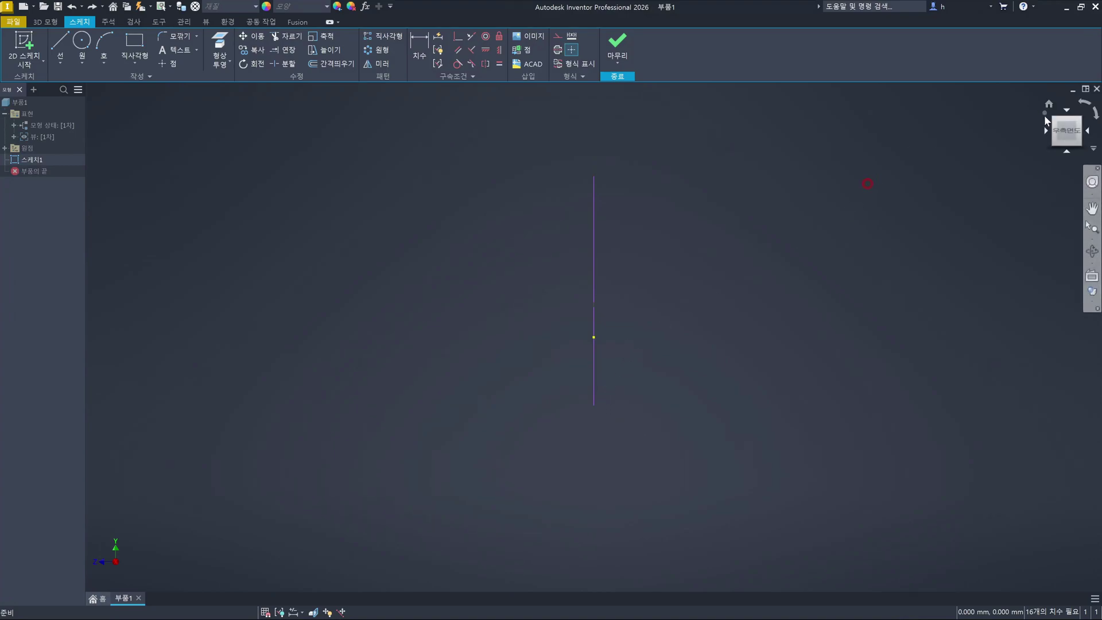
pyautogui.click(1048, 132)
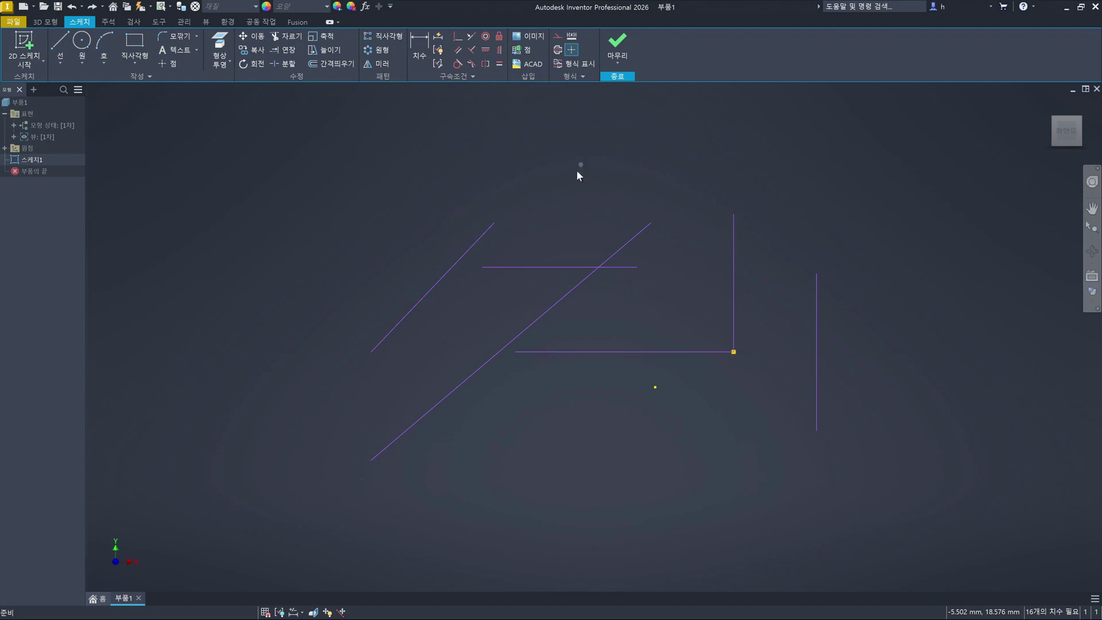
# Try a vertical constraint on the short slanted line by picking the line itself, and undo it
pyautogui.click(447, 272)
pyautogui.click(500, 51)
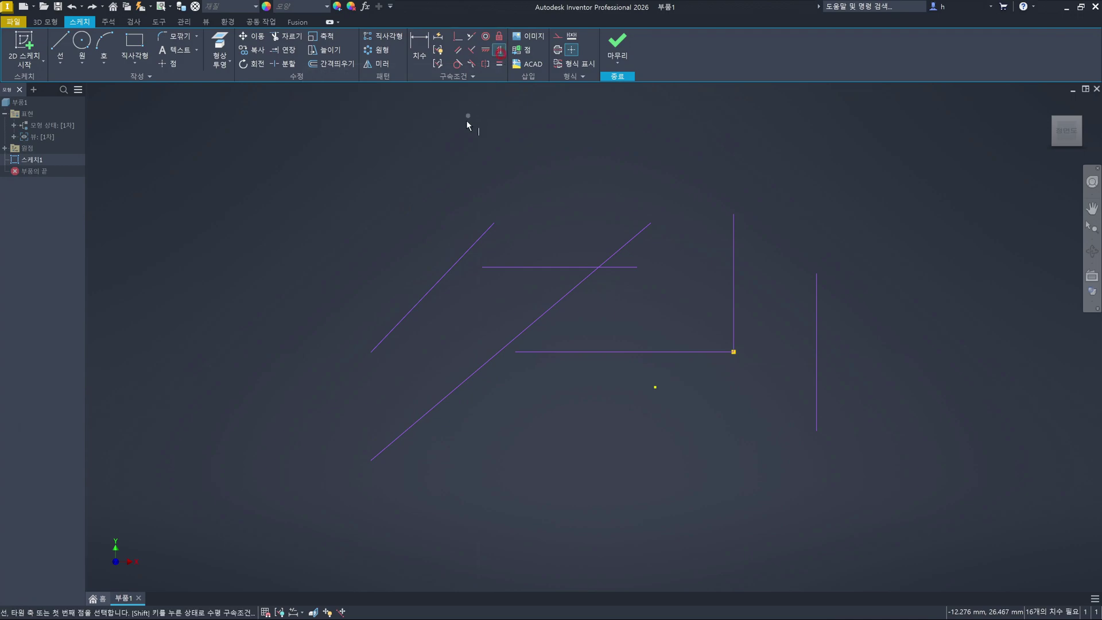
pyautogui.click(434, 286)
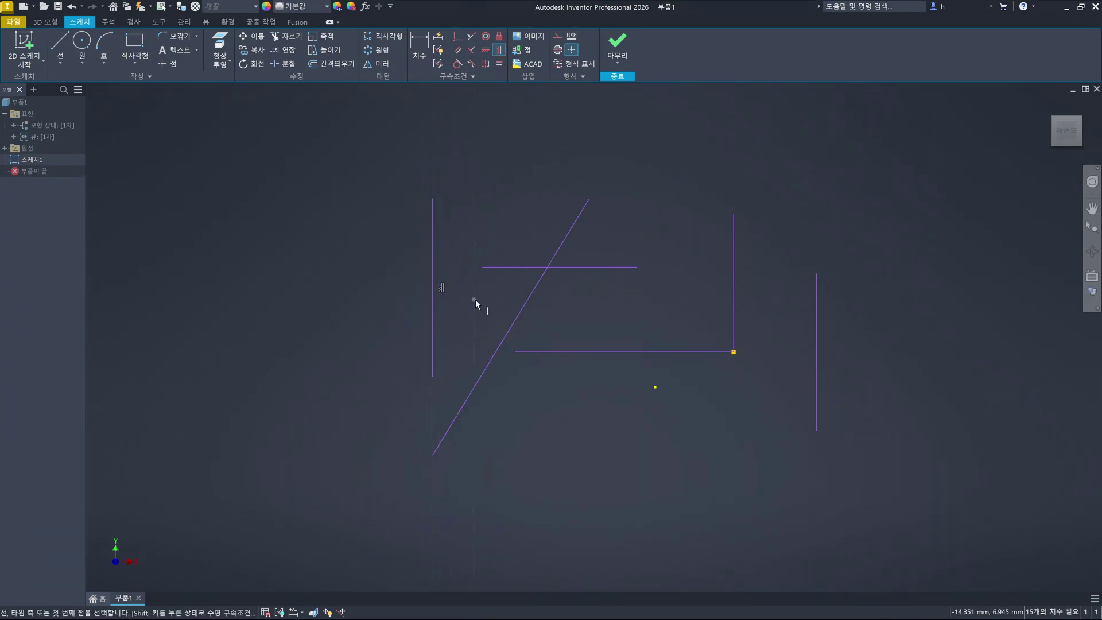
pyautogui.hotkey('ctrl', 'z')
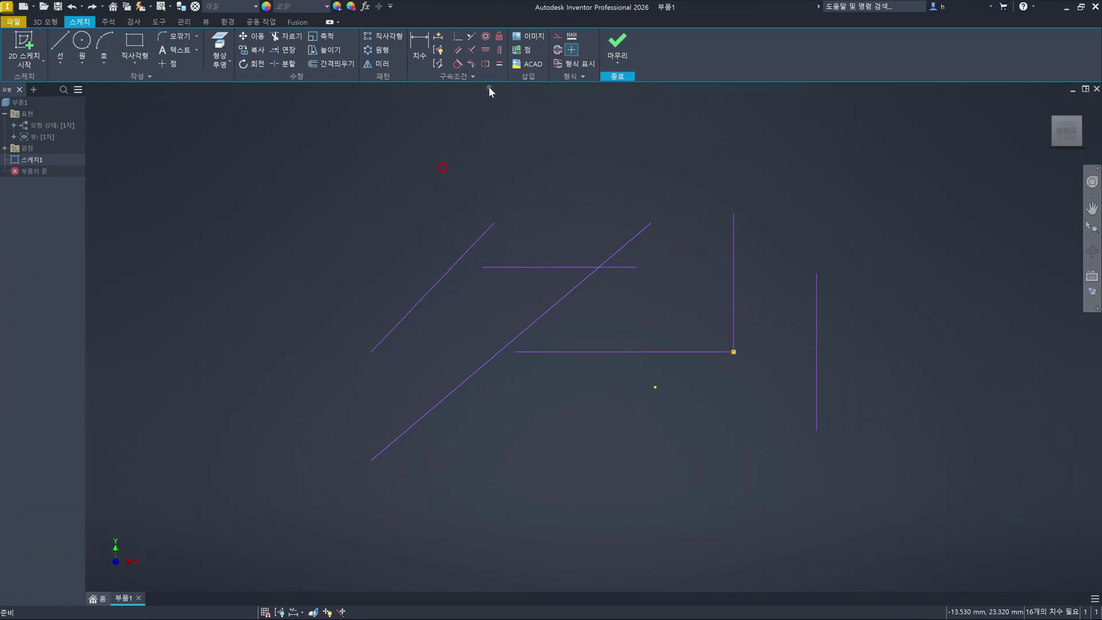
# Try to align the short slanted line's two endpoints with a vertical constraint, and undo the alignment
pyautogui.click(499, 49)
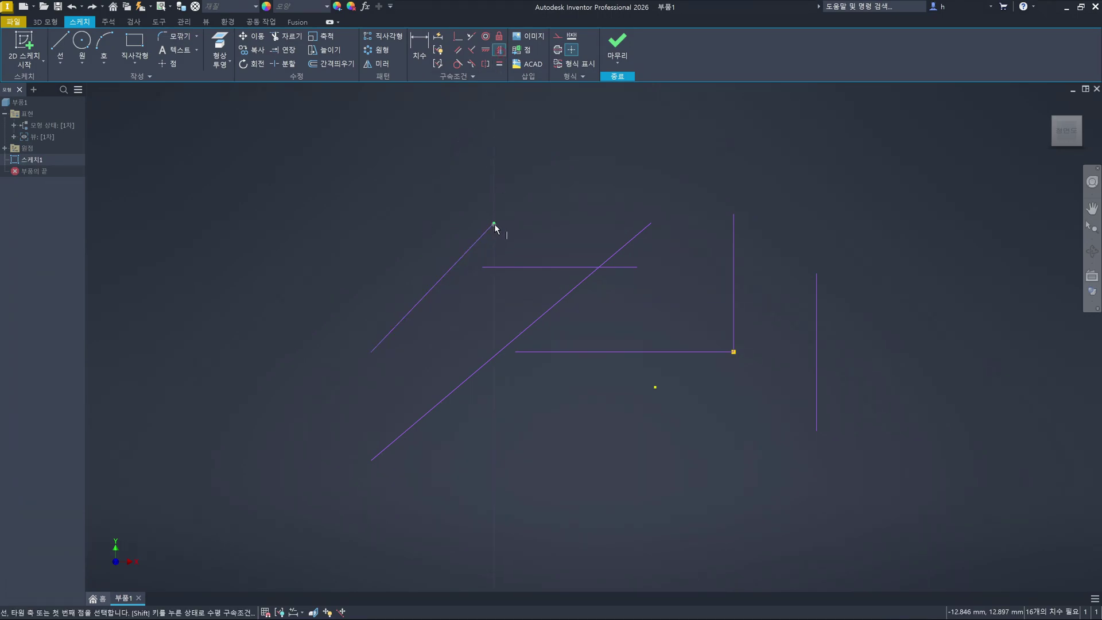
pyautogui.click(373, 352)
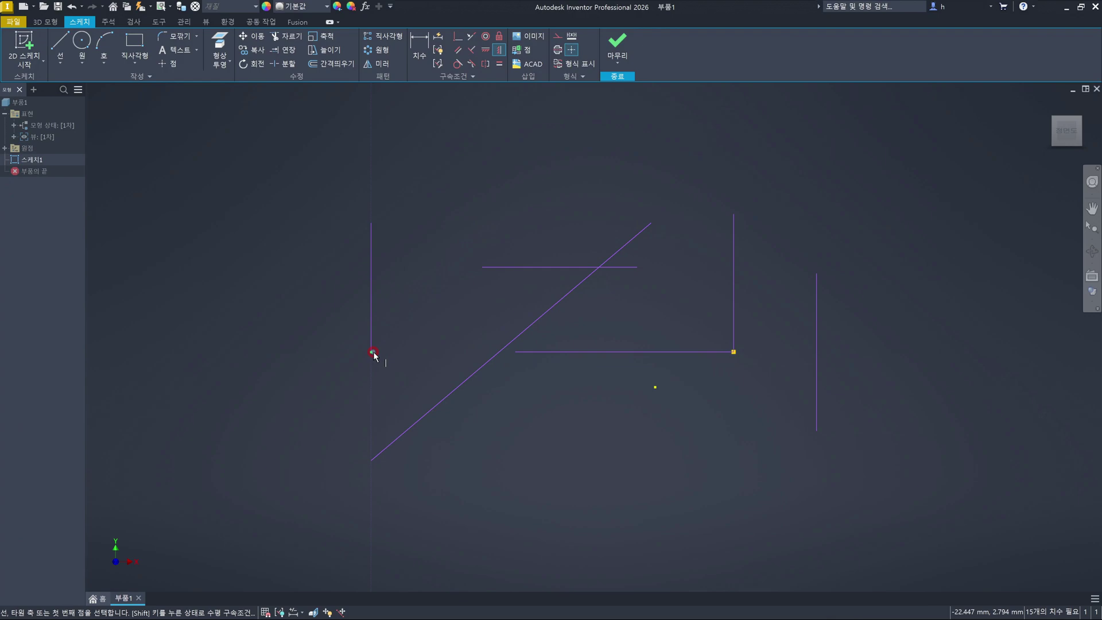
pyautogui.press('Escape')
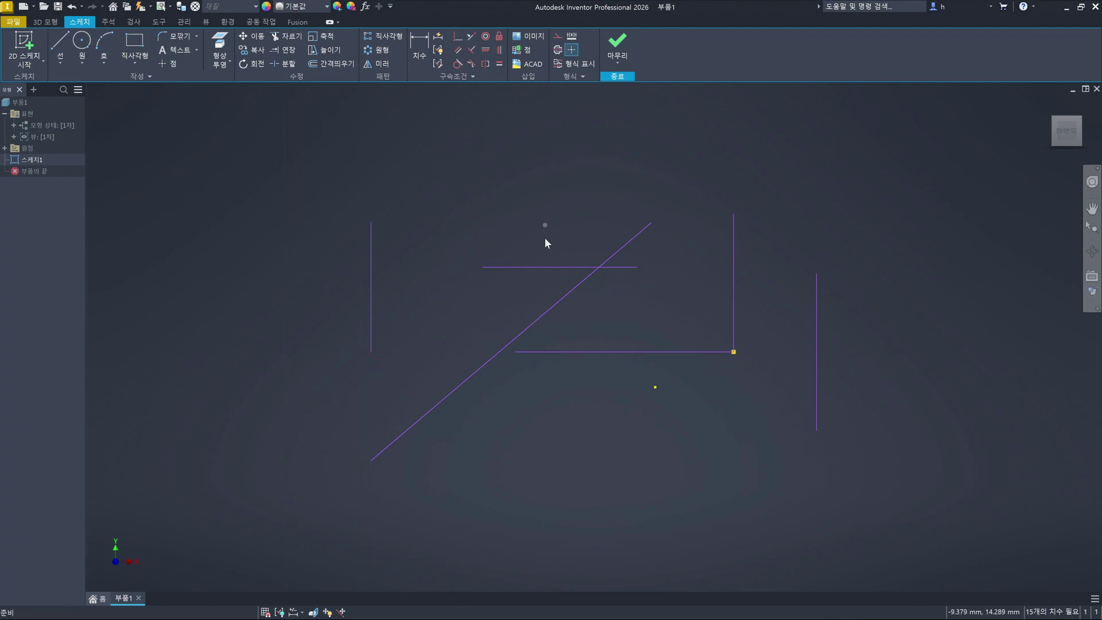
pyautogui.hotkey('ctrl', 'z')
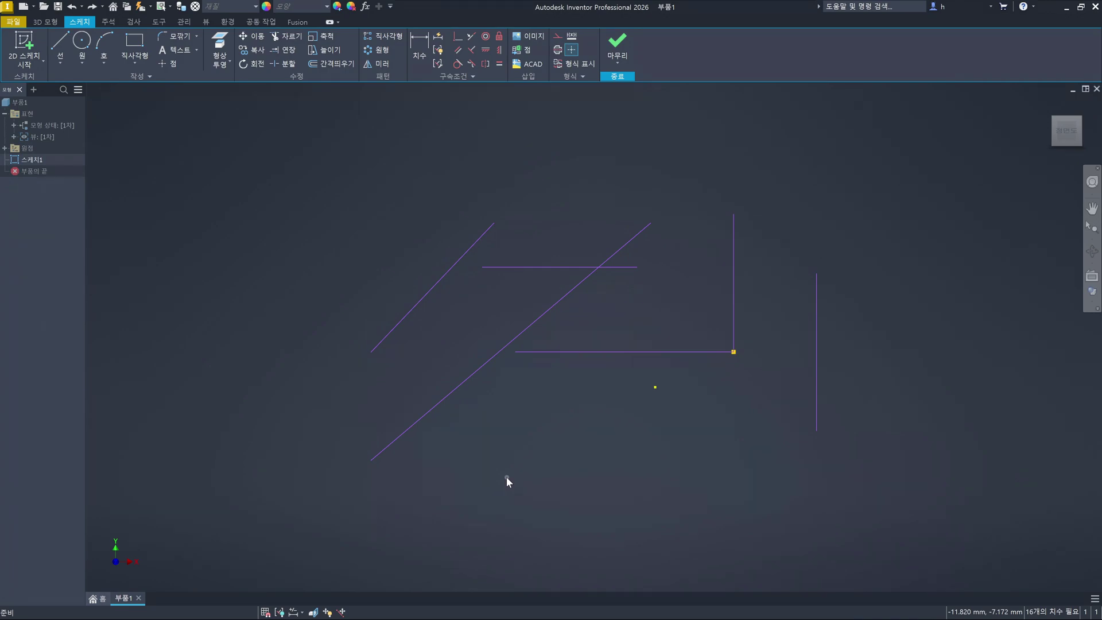
# Draw a center-point circle below the lower horizontal line, clear of the long slanted line
pyautogui.press('c')
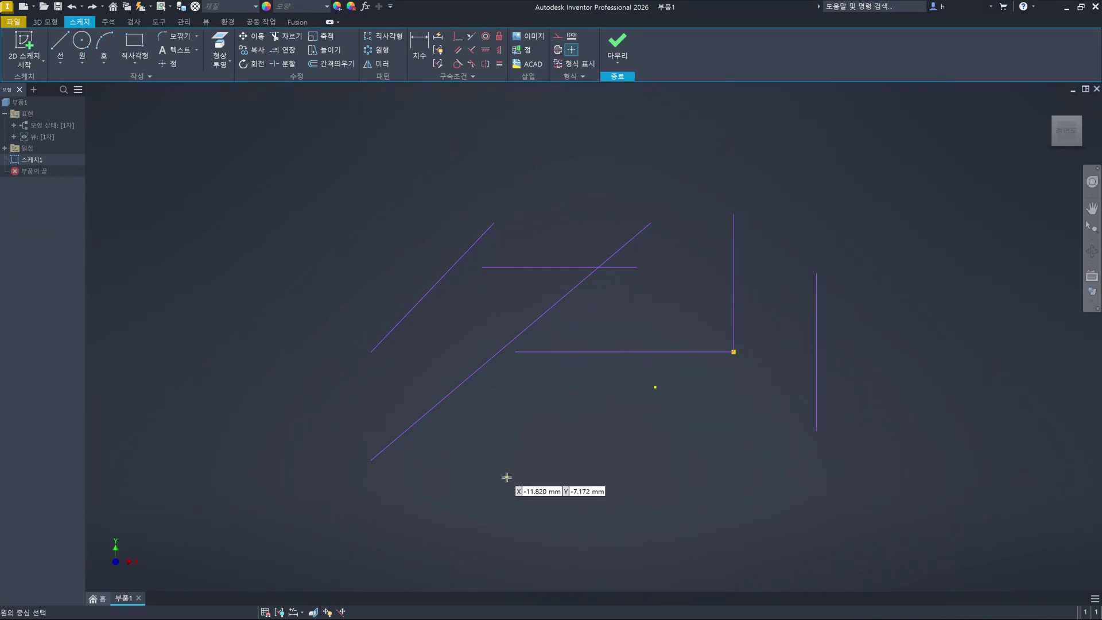
pyautogui.click(545, 470)
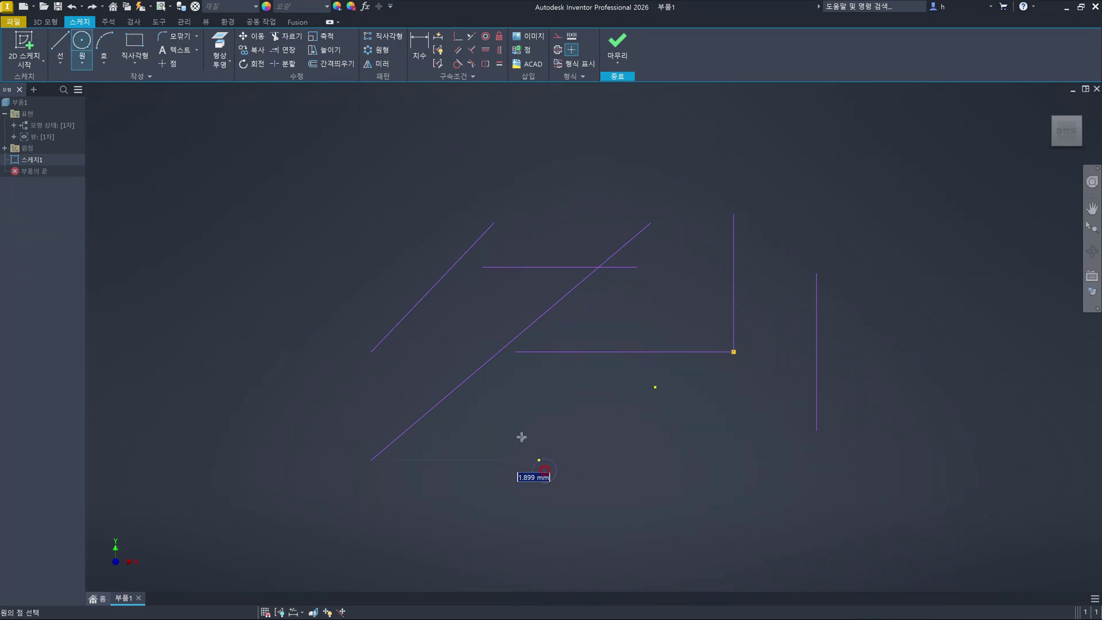
pyautogui.press('Escape')
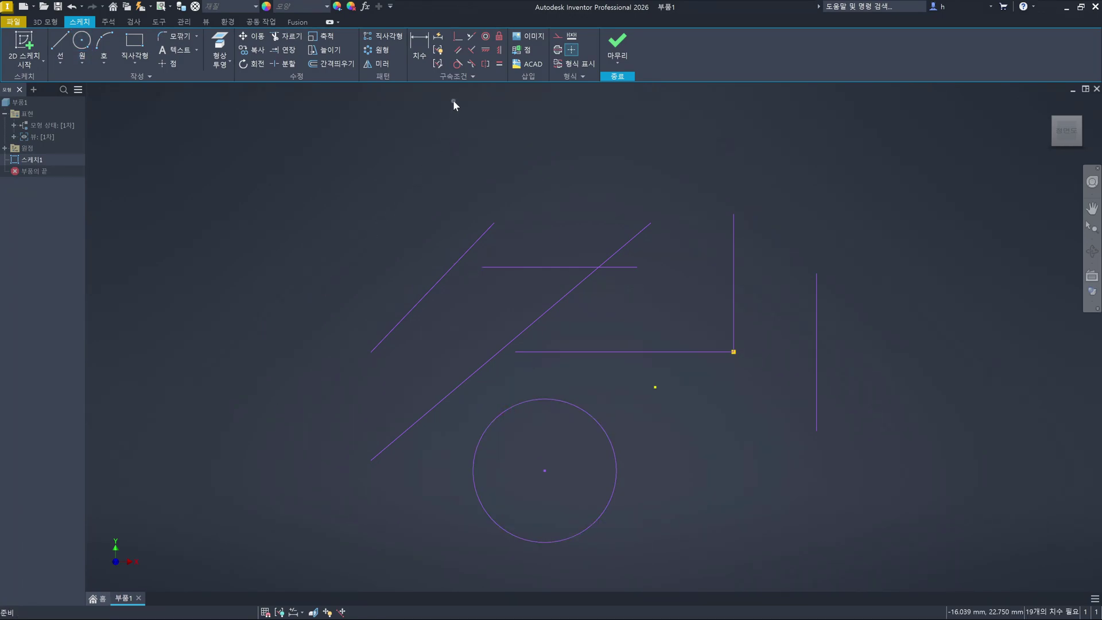
# Apply a tangent constraint between the long slanted line and the circle
pyautogui.click(459, 67)
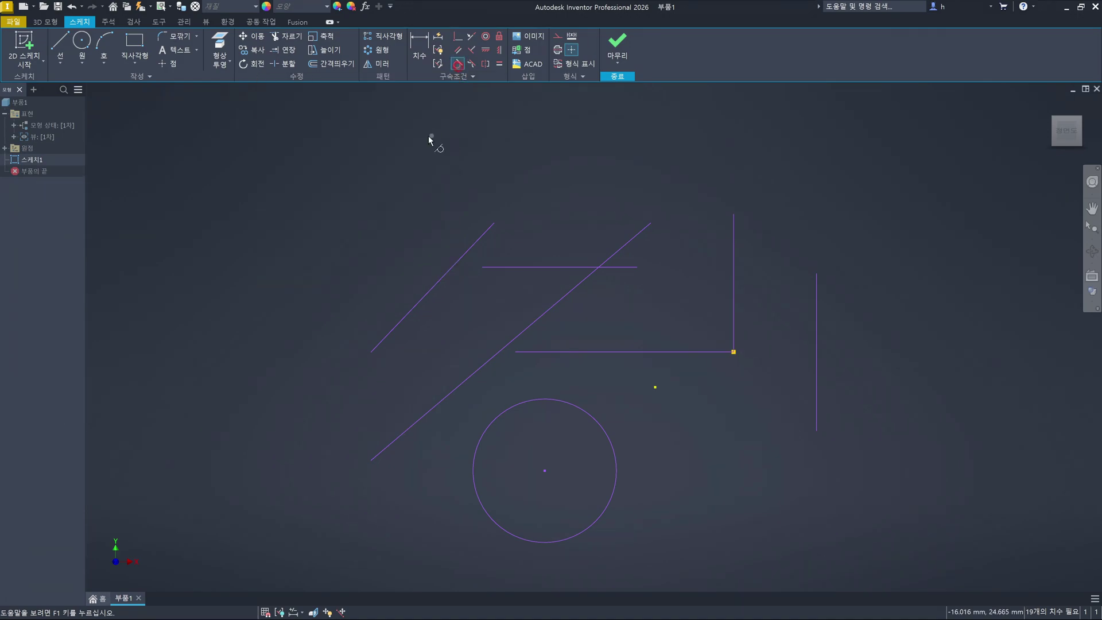
pyautogui.click(412, 425)
pyautogui.click(480, 456)
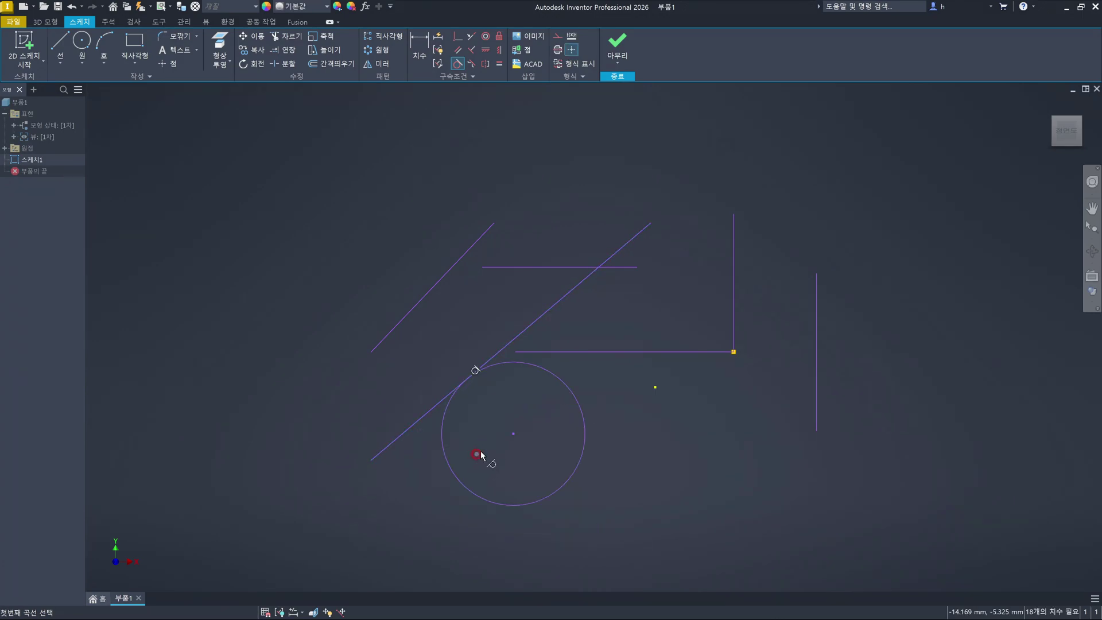
pyautogui.press('Escape')
pyautogui.click(512, 184)
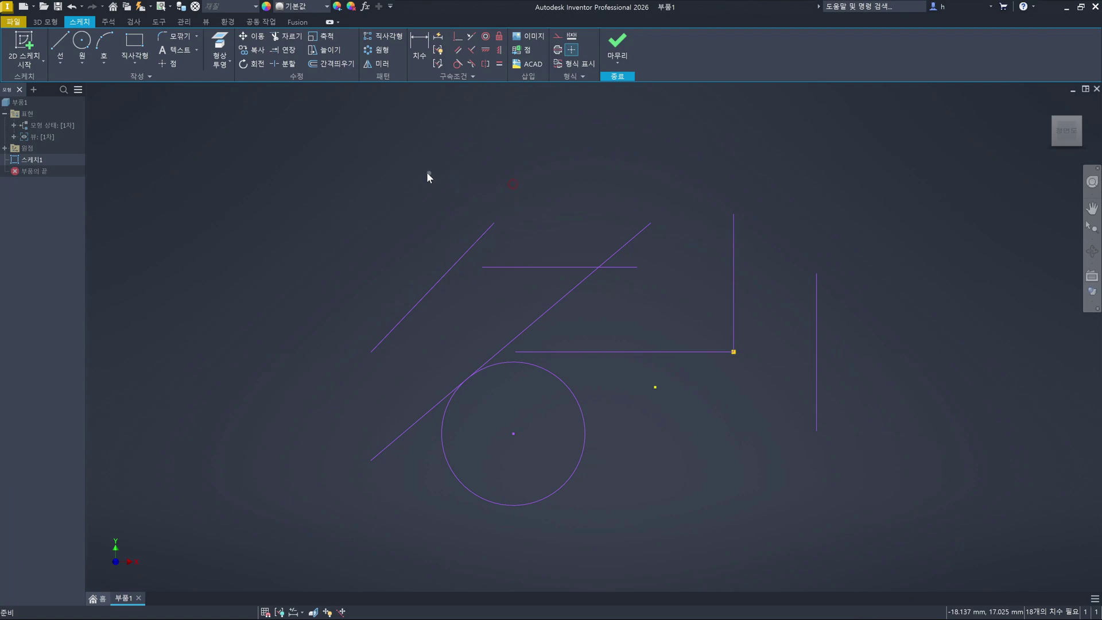
# Draw a line from the circle's upper-right edge that rises to the right across the lower horizontal line
pyautogui.click(61, 50)
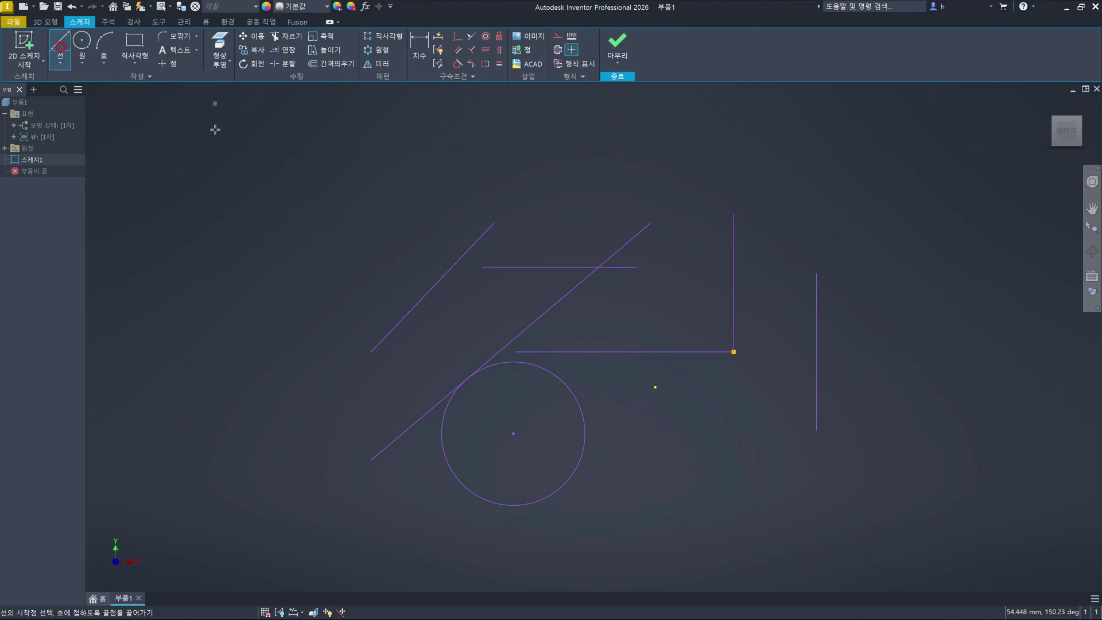
pyautogui.click(559, 377)
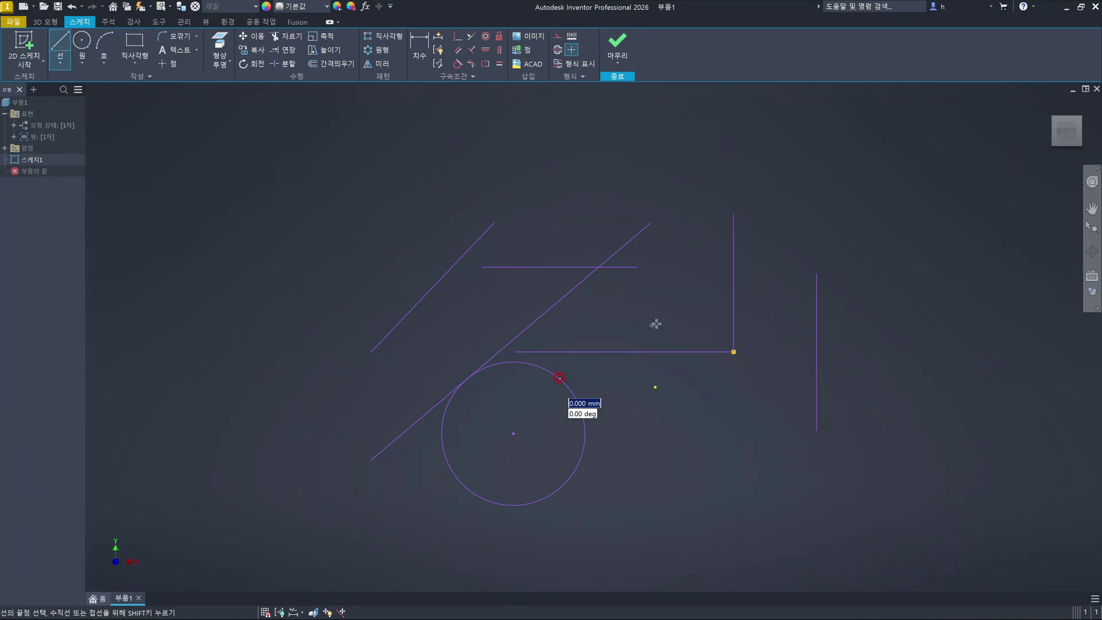
pyautogui.click(677, 313)
pyautogui.press('Escape')
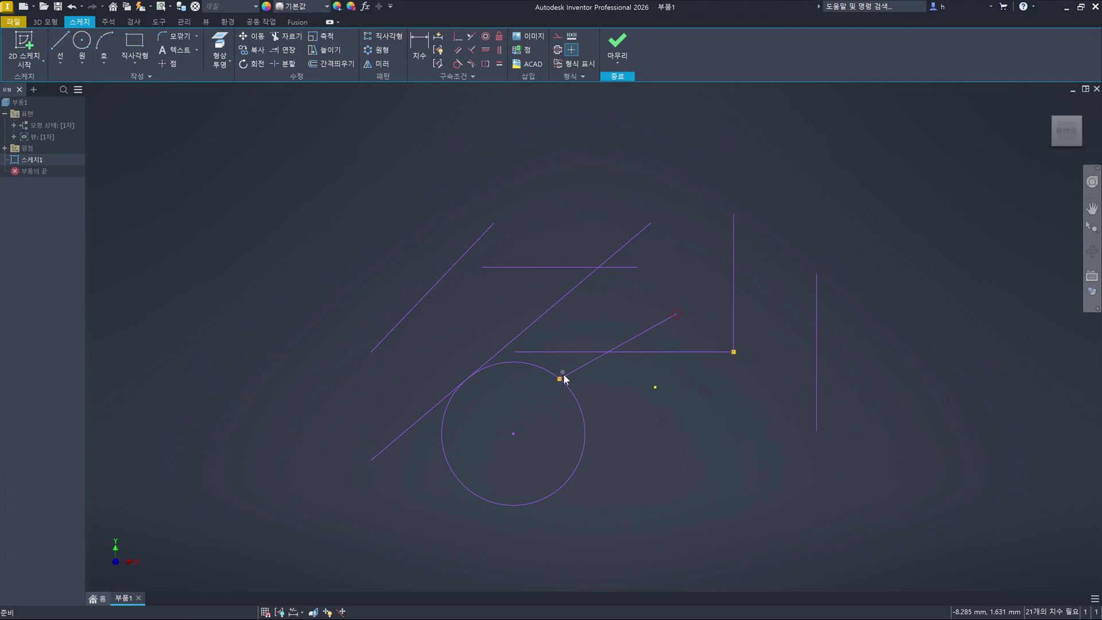
pyautogui.click(590, 390)
pyautogui.click(574, 375)
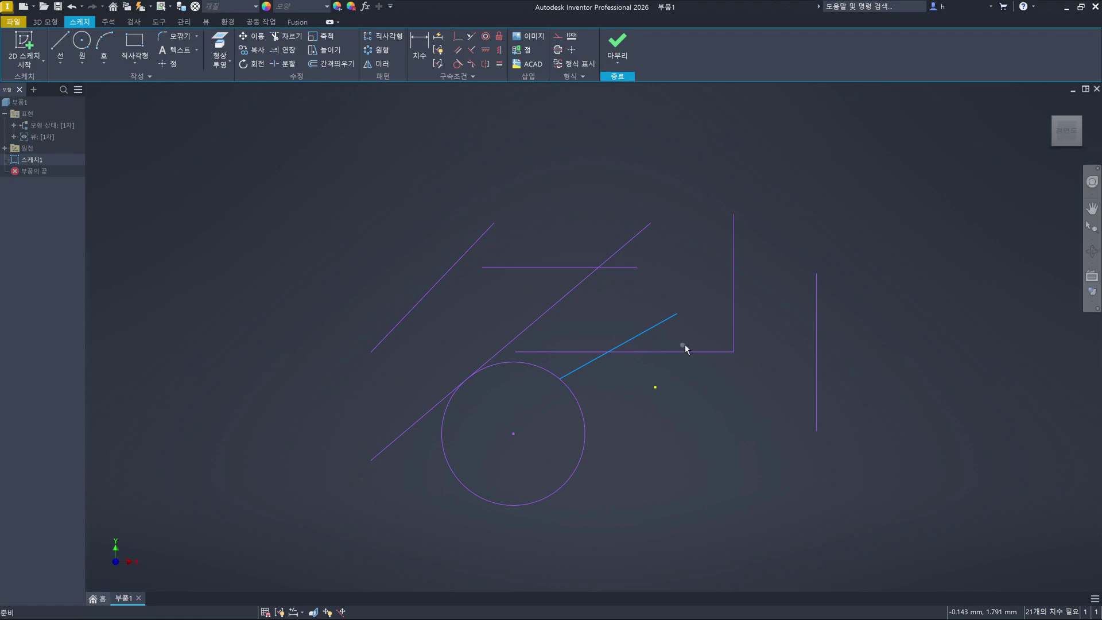
pyautogui.click(559, 380)
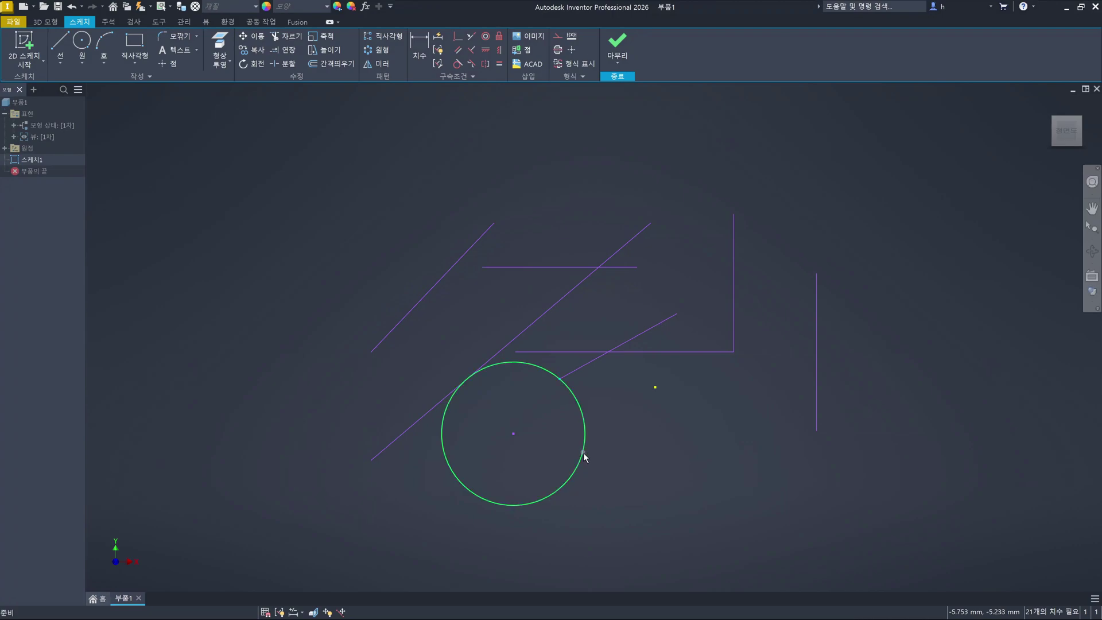
pyautogui.click(295, 298)
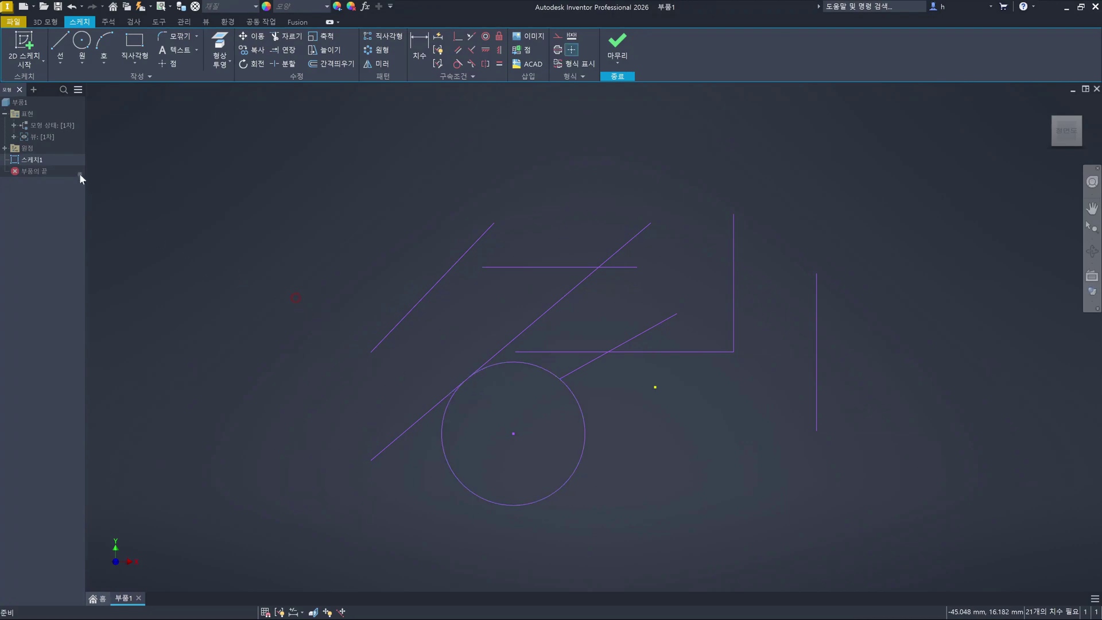
# Draw a six-sided polygon in the empty area left of the slanted lines, with its upper and lower edges horizontal
pyautogui.click(85, 66)
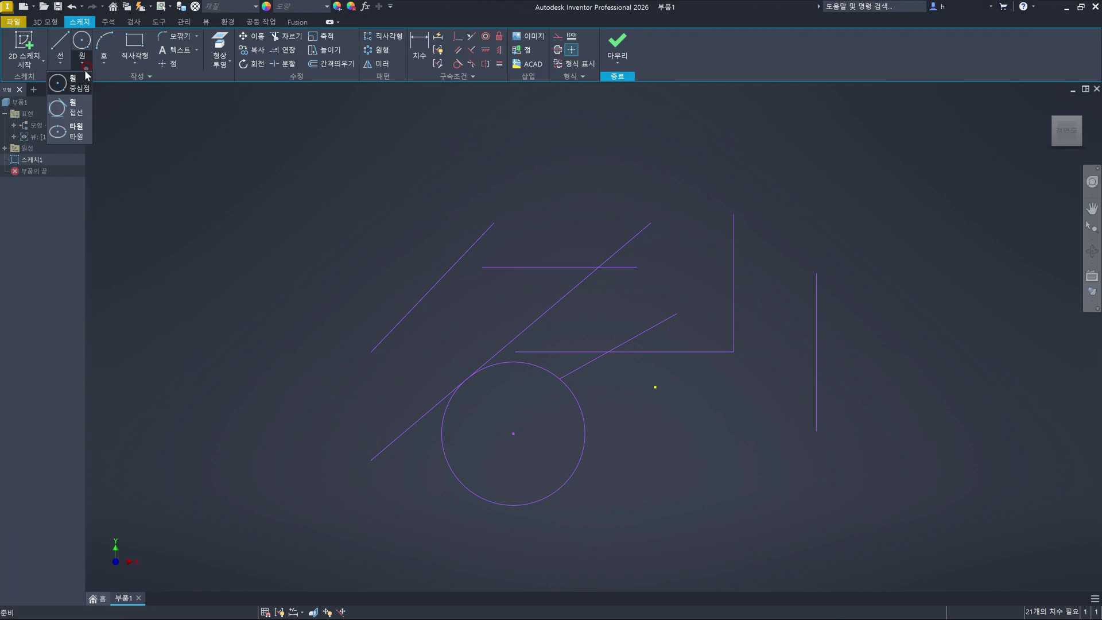
pyautogui.click(136, 64)
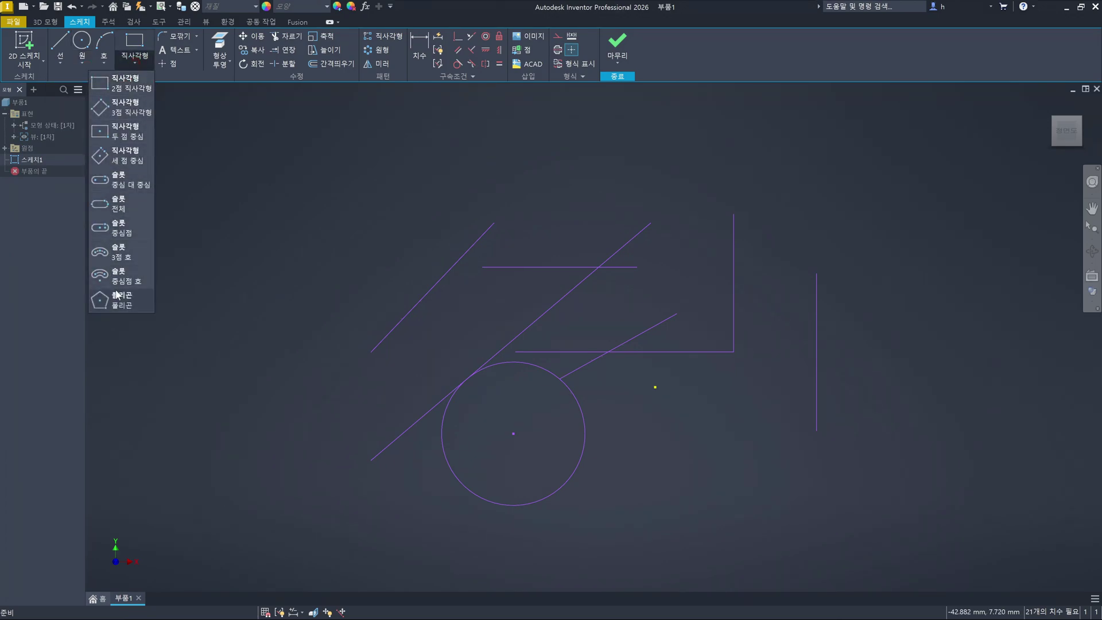
pyautogui.click(118, 297)
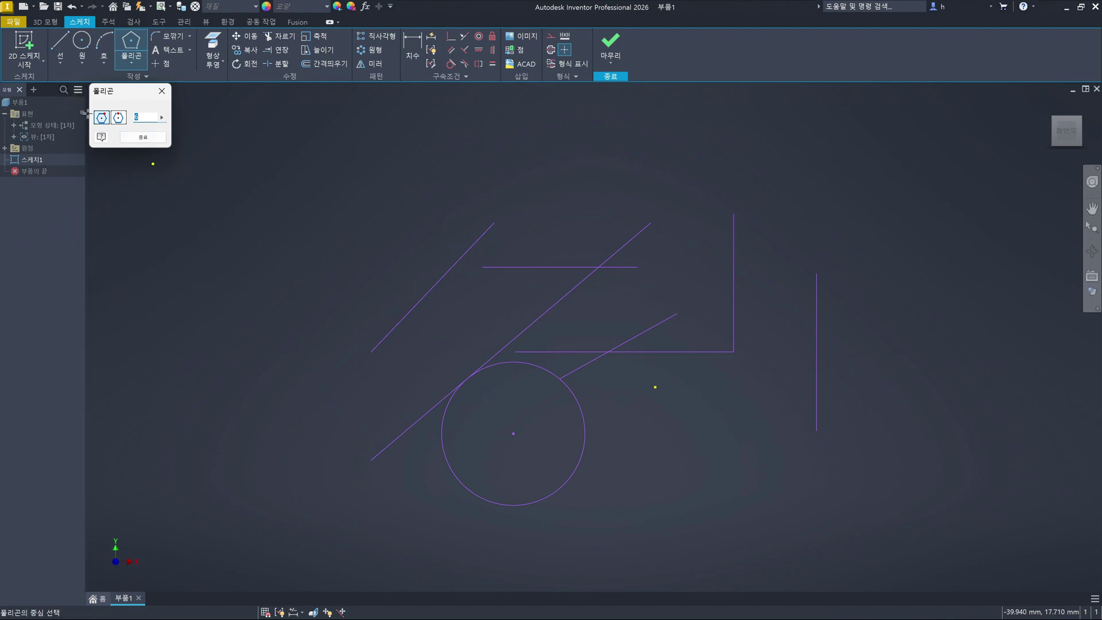
pyautogui.click(211, 293)
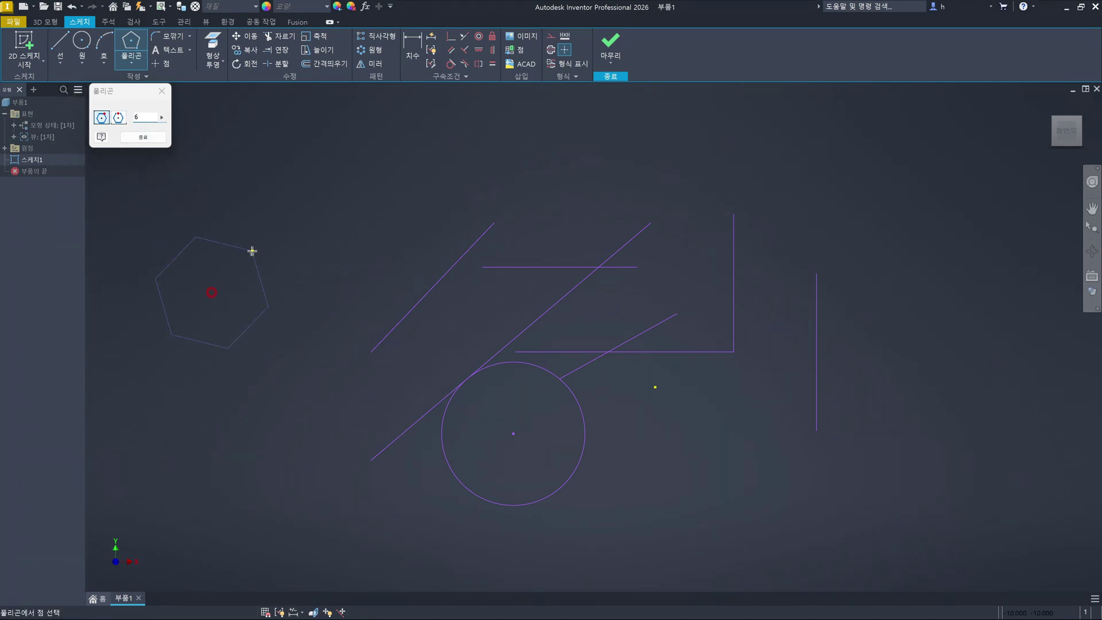
pyautogui.click(260, 210)
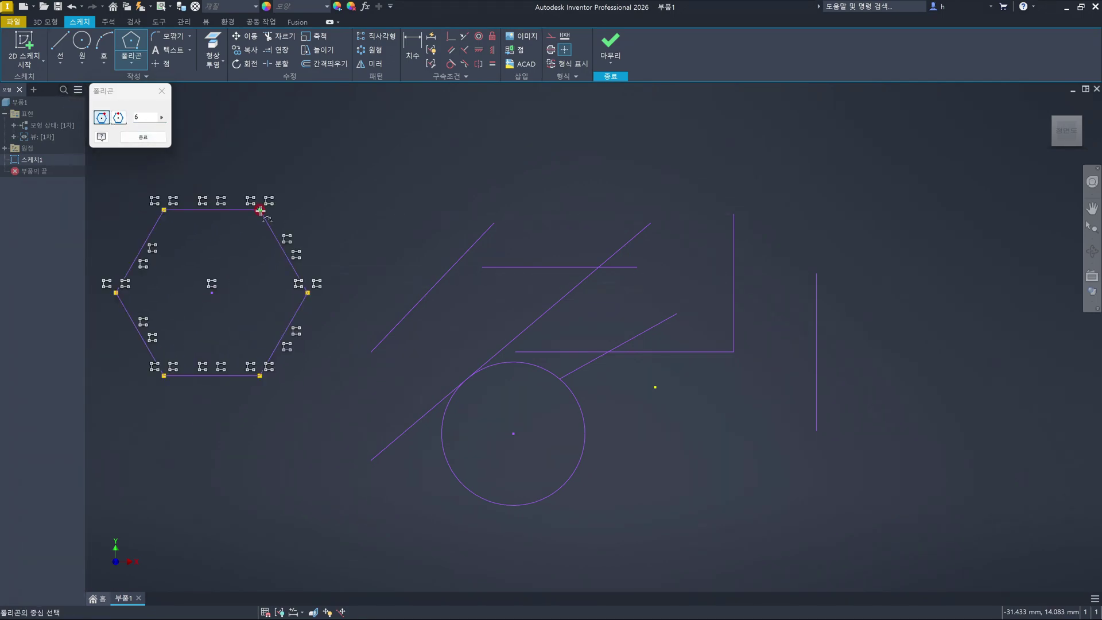
# Draw a circle tangent to the hexagon's upper, upper-left and lower-left edges, inscribed inside it
pyautogui.press('Escape')
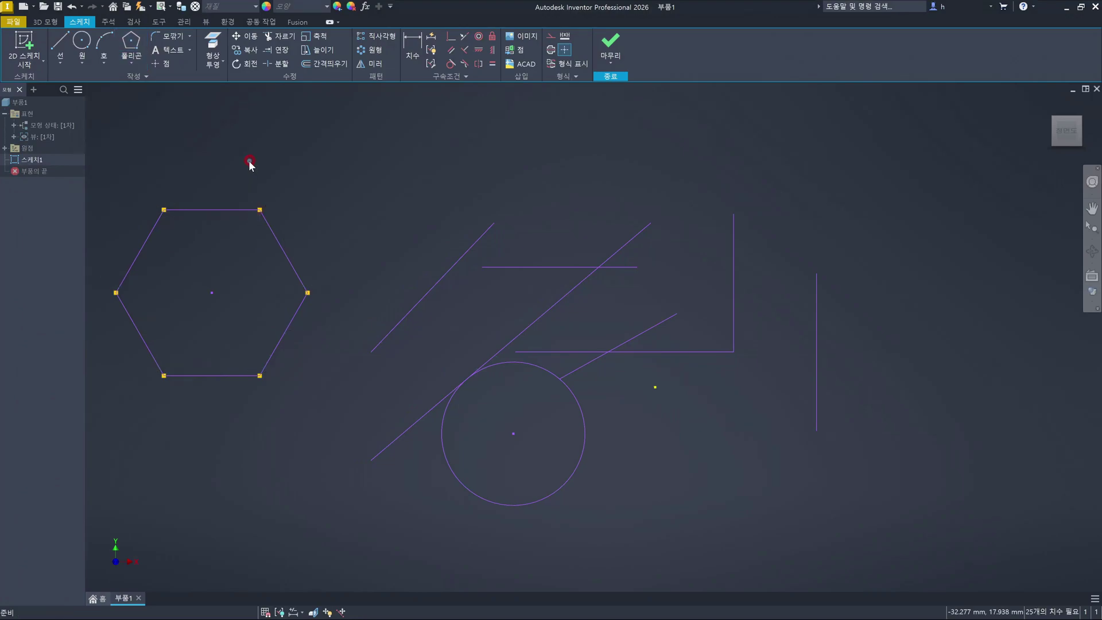
pyautogui.click(85, 67)
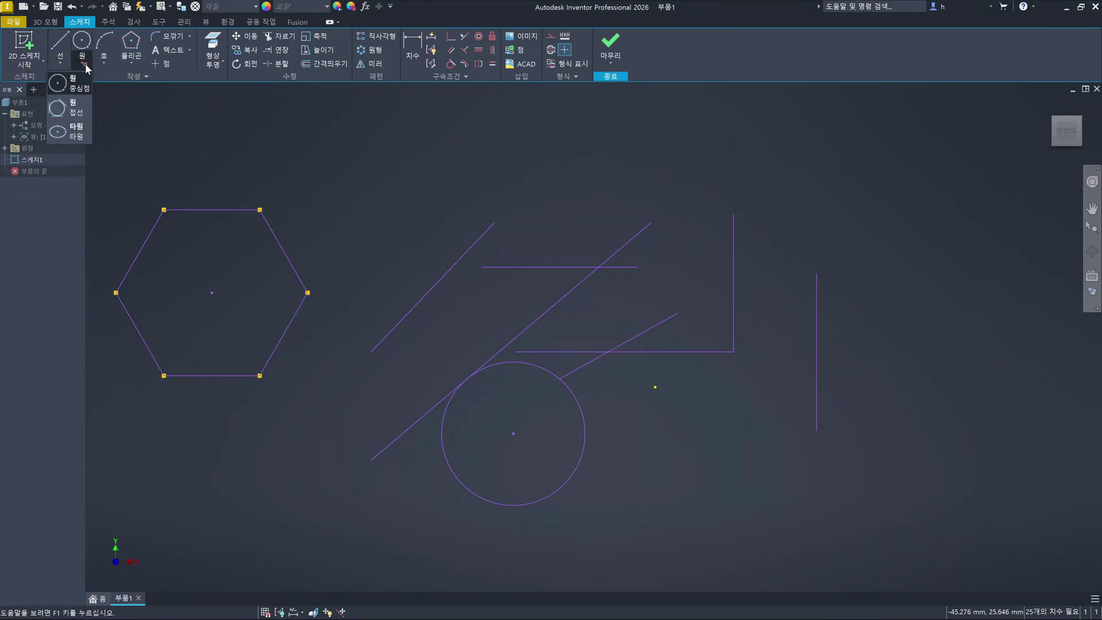
pyautogui.click(67, 108)
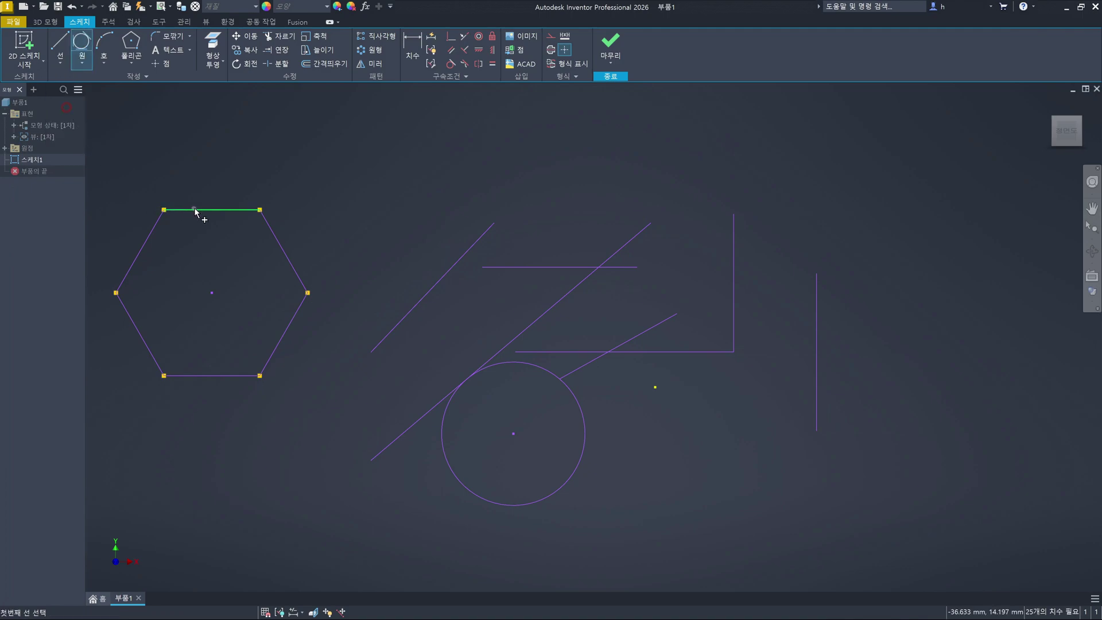
pyautogui.click(195, 210)
pyautogui.click(138, 250)
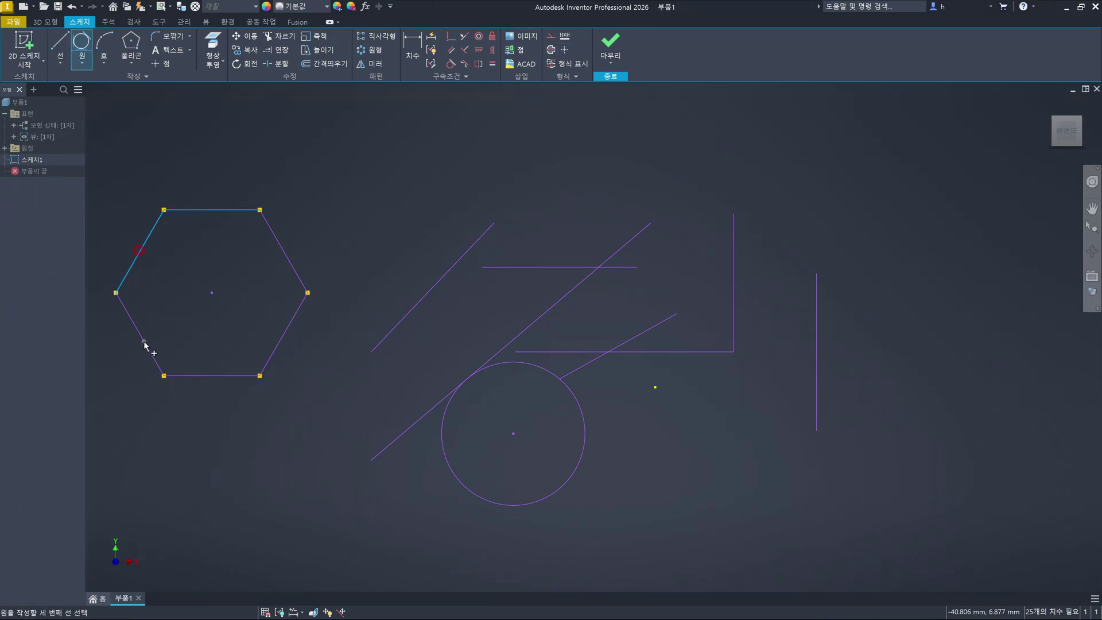
pyautogui.click(145, 343)
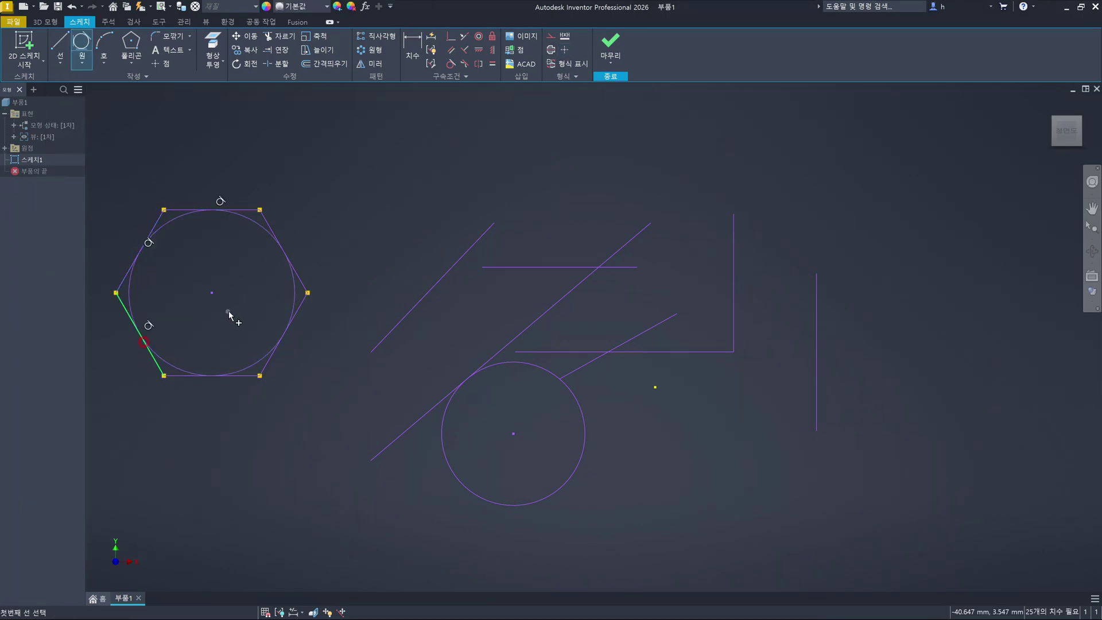
# Draw a center-point circle from the hexagon's center through its upper-right vertex, circumscribing the hexagon
pyautogui.click(83, 64)
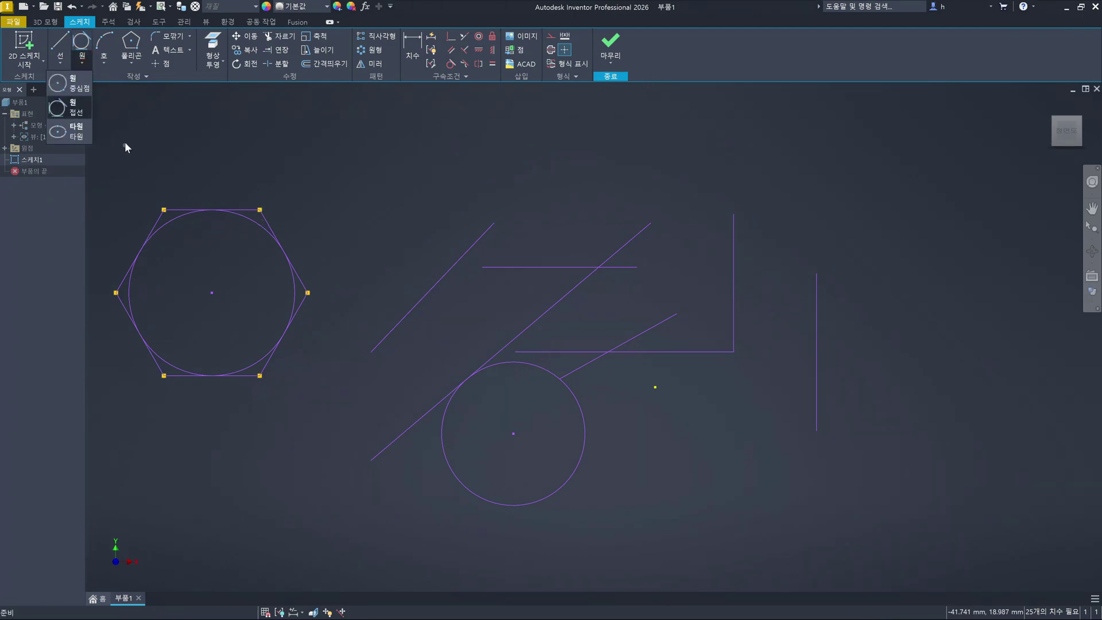
pyautogui.click(75, 91)
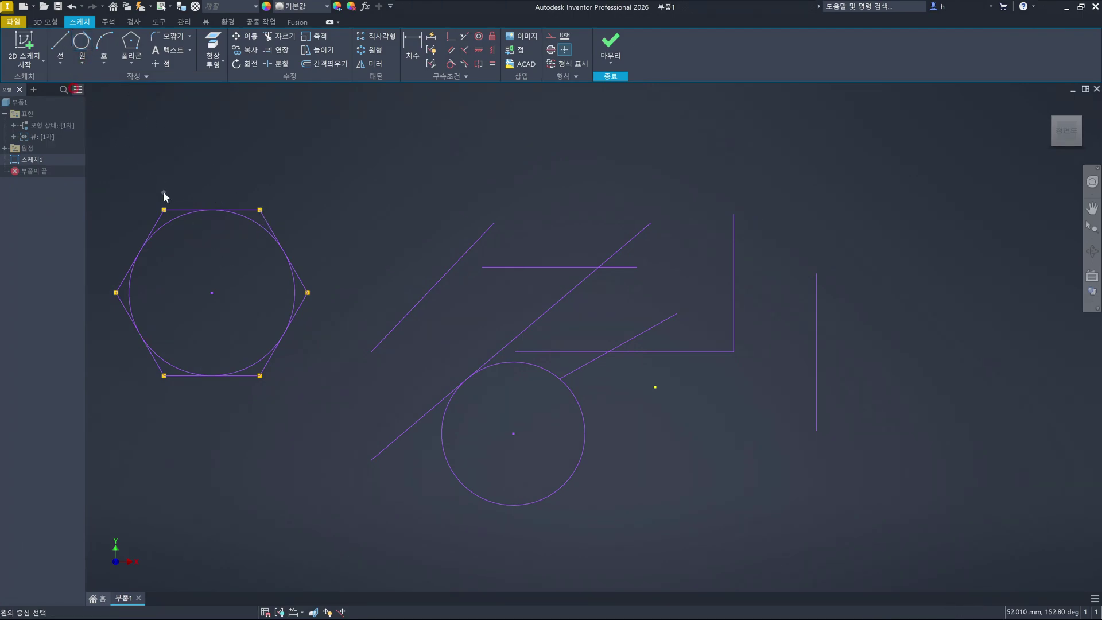
pyautogui.click(212, 292)
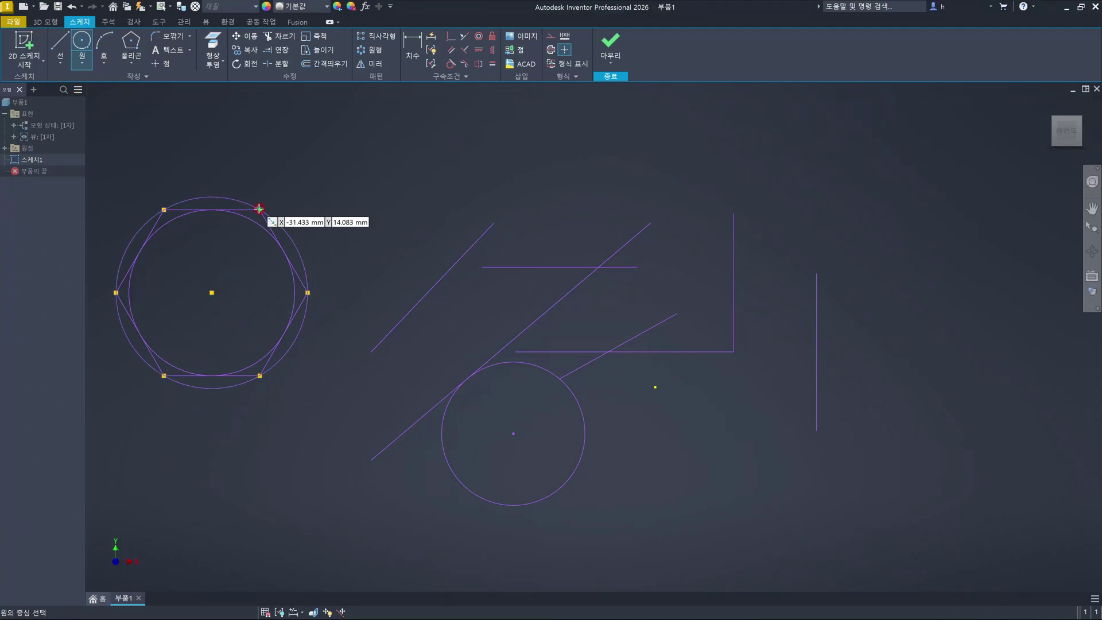
pyautogui.click(260, 210)
pyautogui.press('Escape')
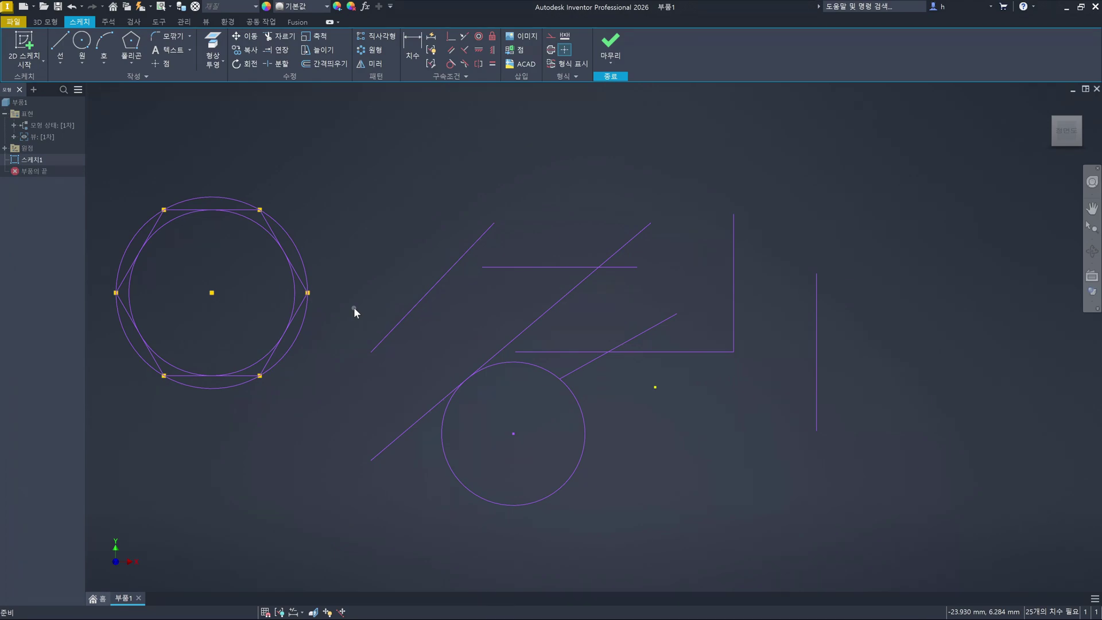
pyautogui.click(296, 292)
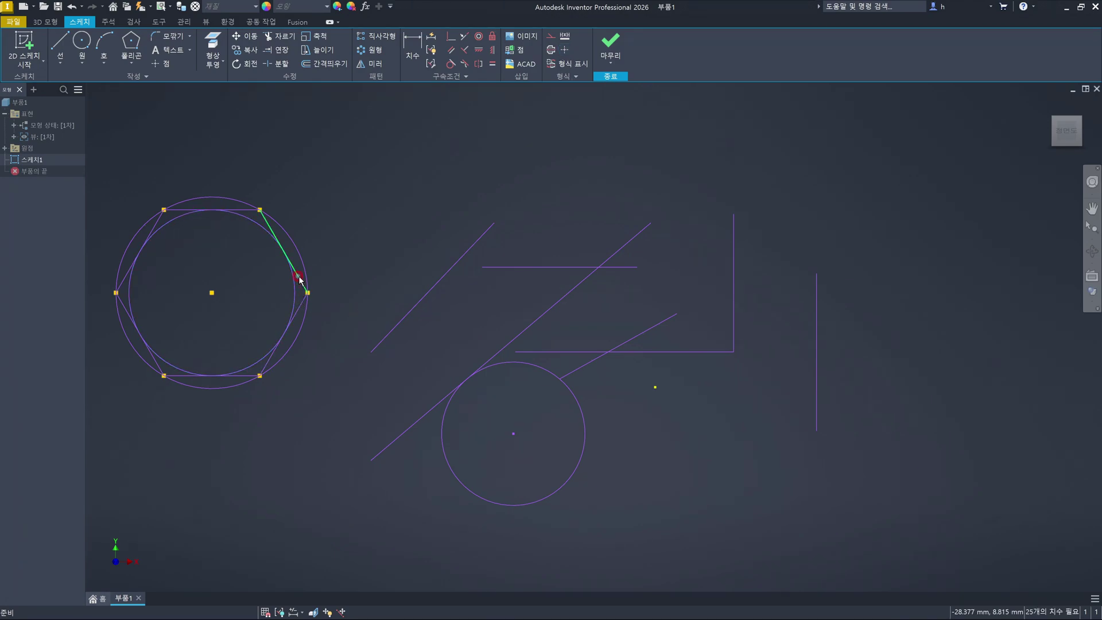
pyautogui.click(301, 280)
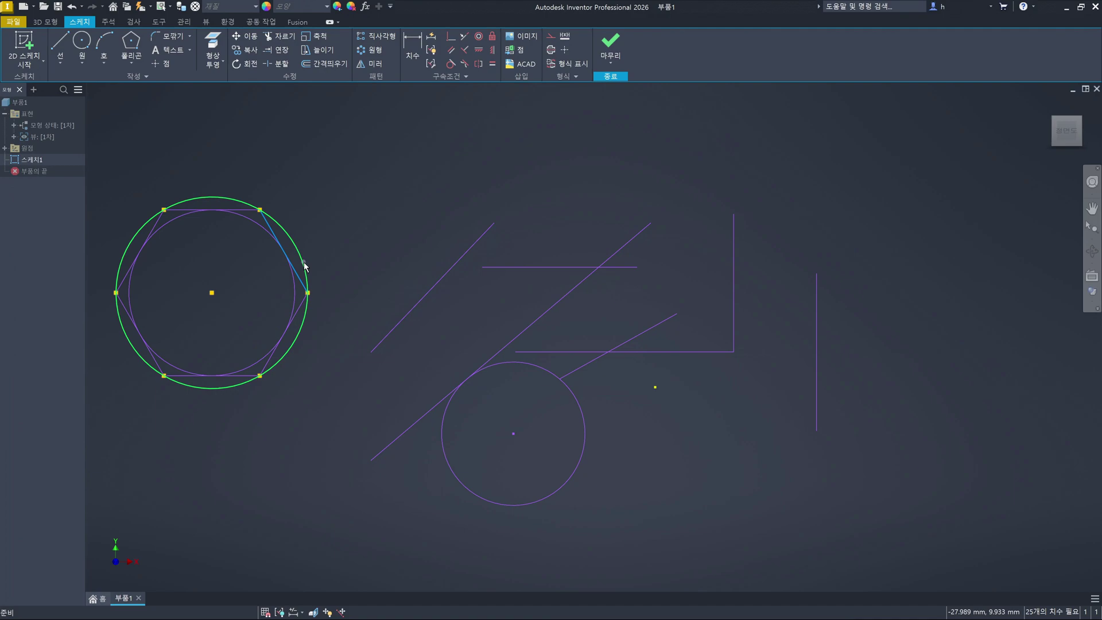
pyautogui.click(304, 267)
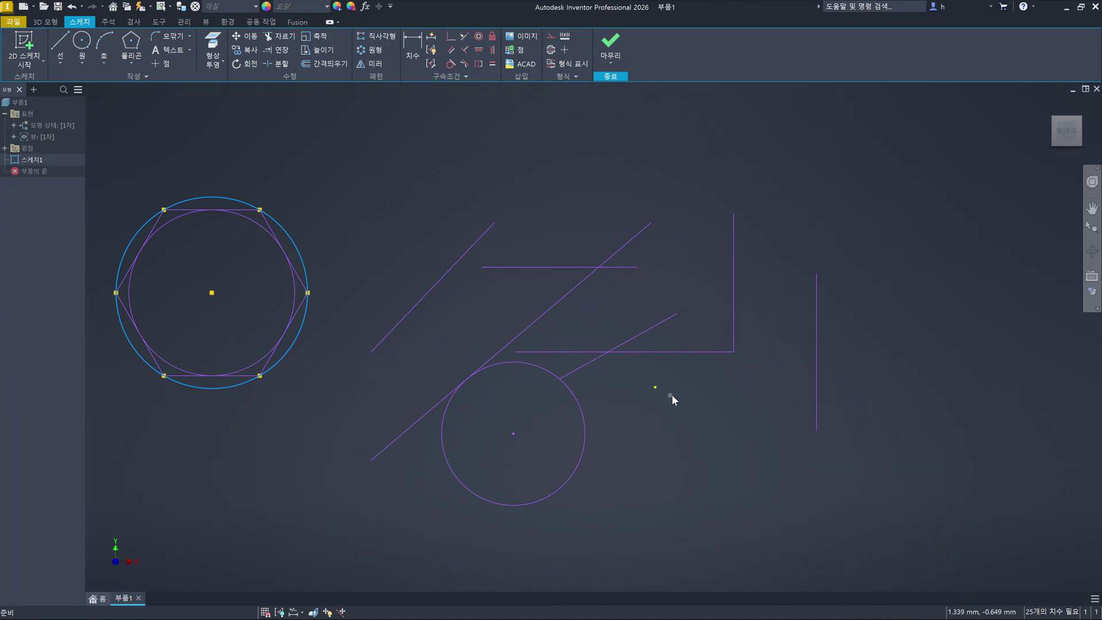
pyautogui.click(594, 407)
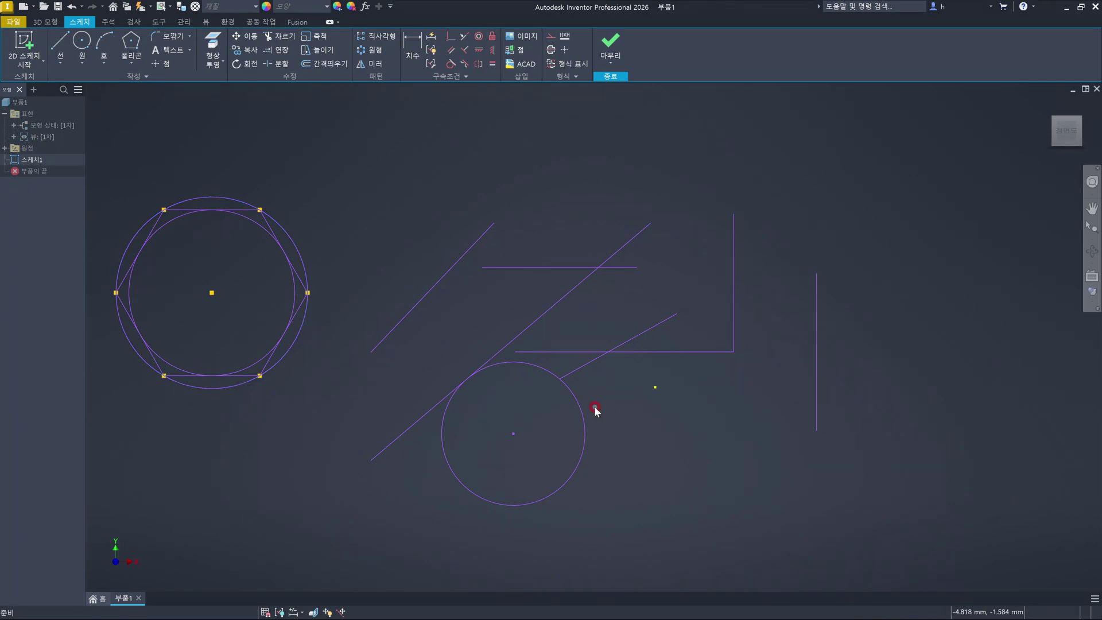
pyautogui.click(561, 380)
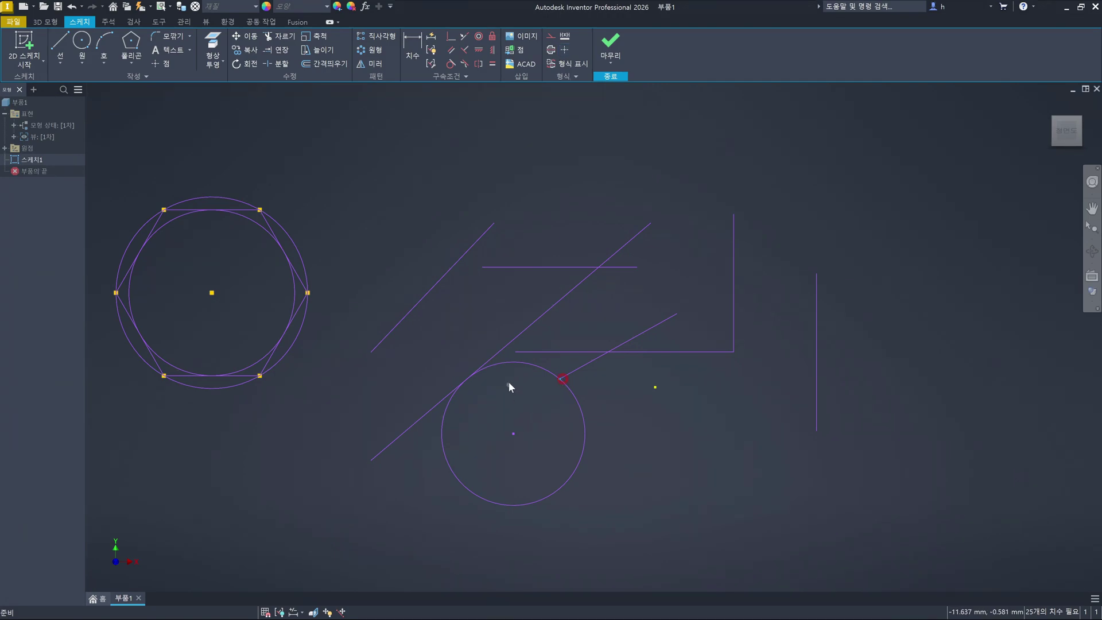
pyautogui.click(589, 366)
# Apply a tangent constraint between the short slanted line starting on the lower circle's edge and that circle
pyautogui.click(450, 63)
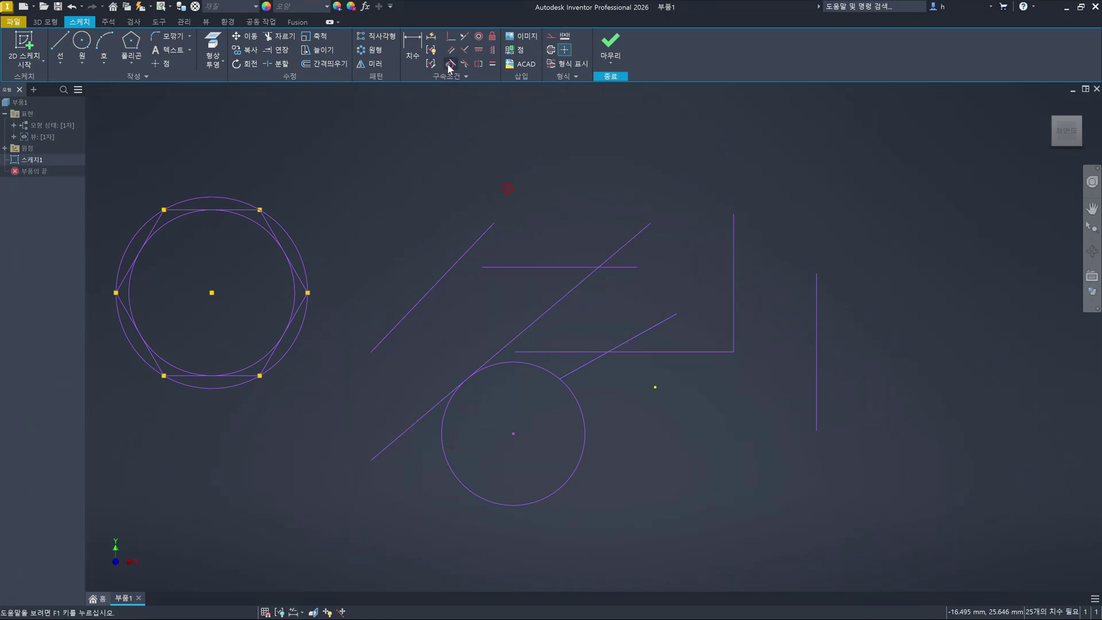
pyautogui.click(639, 334)
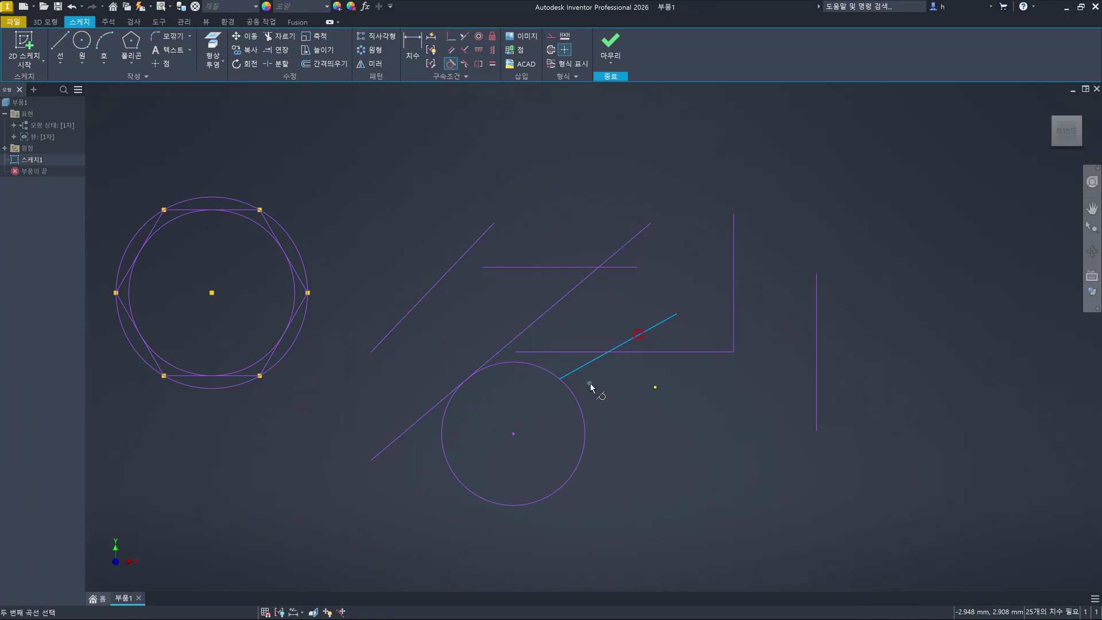
pyautogui.click(584, 410)
pyautogui.press('Escape')
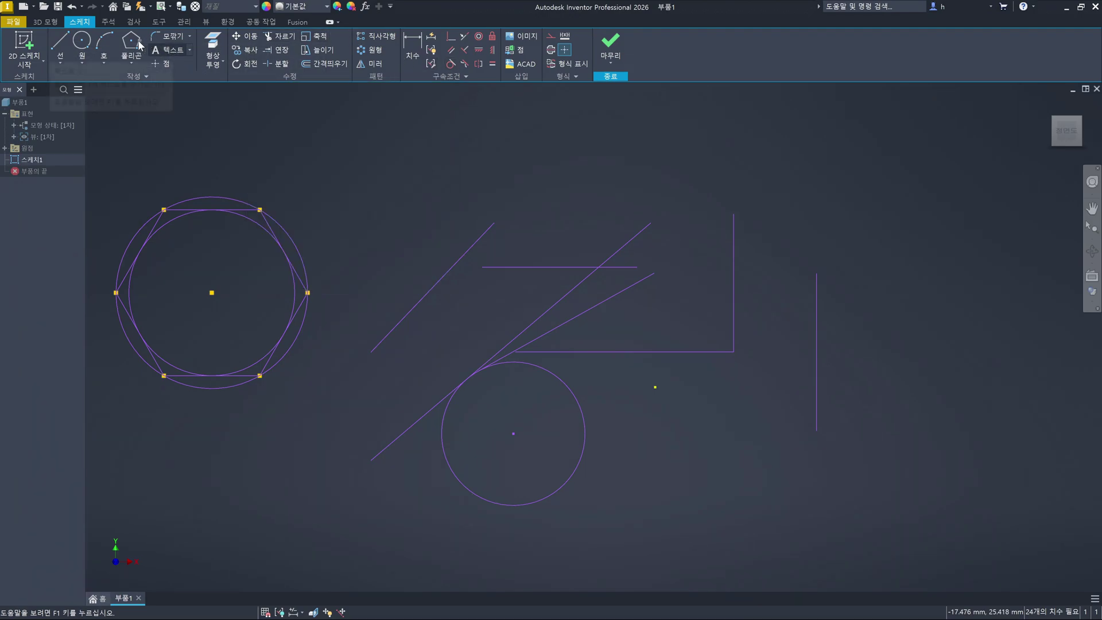
# Draw a small three-point arc above the upper horizontal line and stretch its lower end down across the slanted lines
pyautogui.click(104, 46)
pyautogui.click(582, 167)
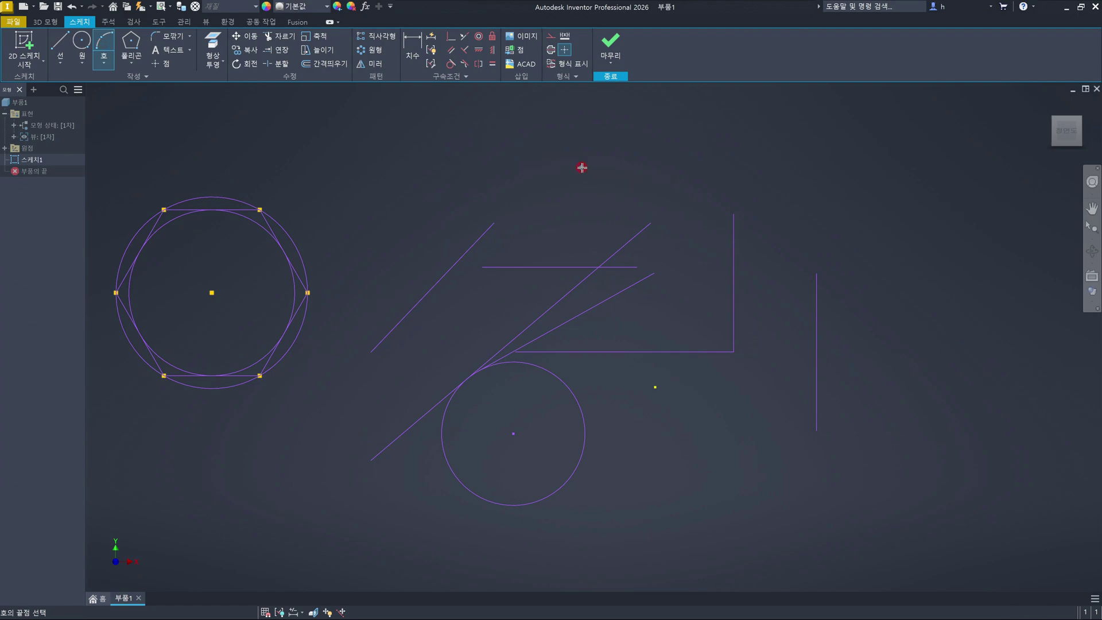
pyautogui.click(567, 210)
pyautogui.click(560, 188)
pyautogui.press('Escape')
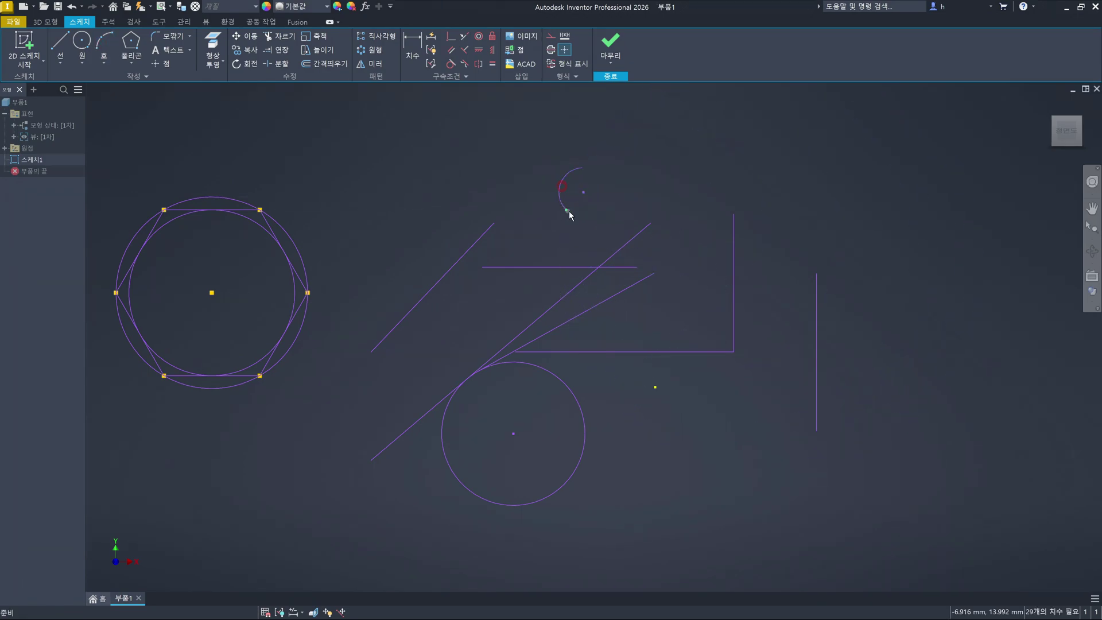
pyautogui.moveTo(566, 210); pyautogui.dragTo(688, 314)
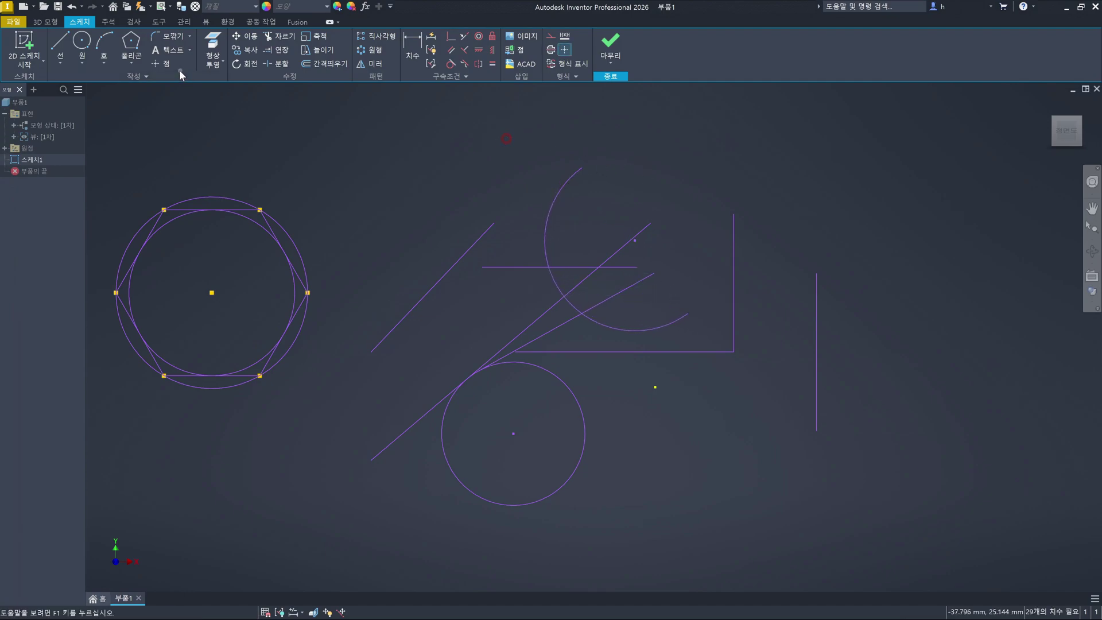
# Apply a tangent constraint between the arc and the lower circle, and delete the arc
pyautogui.click(448, 67)
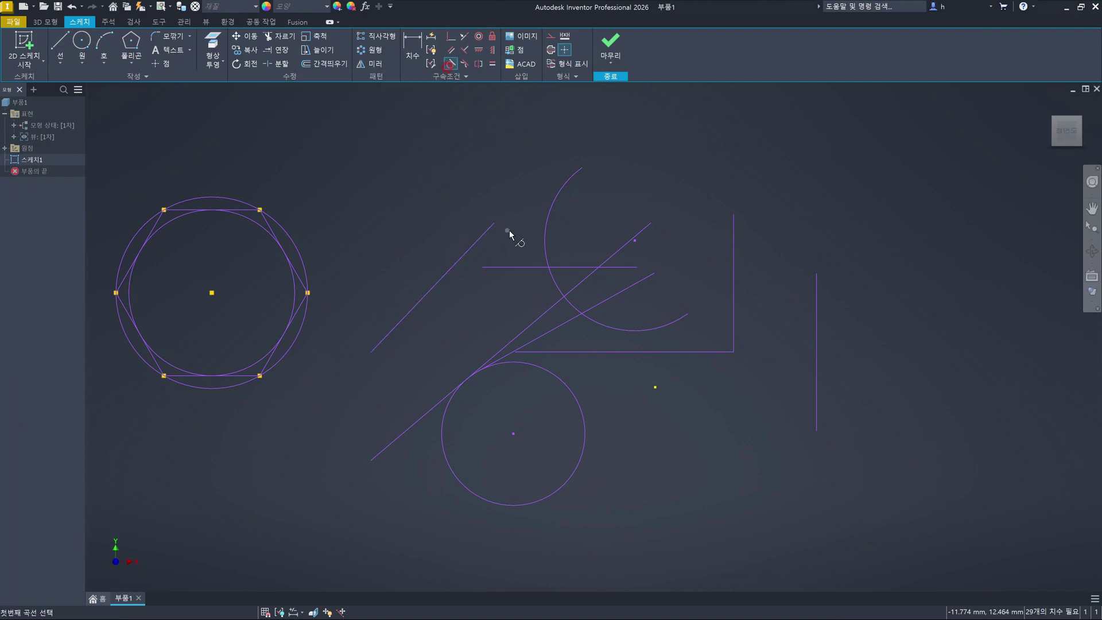
pyautogui.click(545, 253)
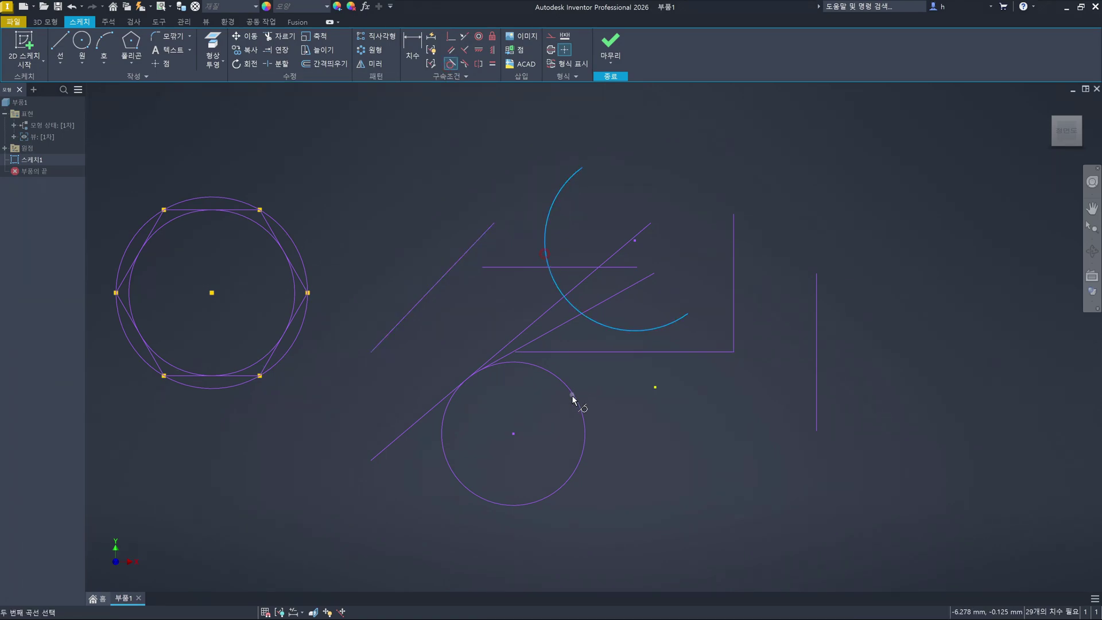
pyautogui.click(573, 396)
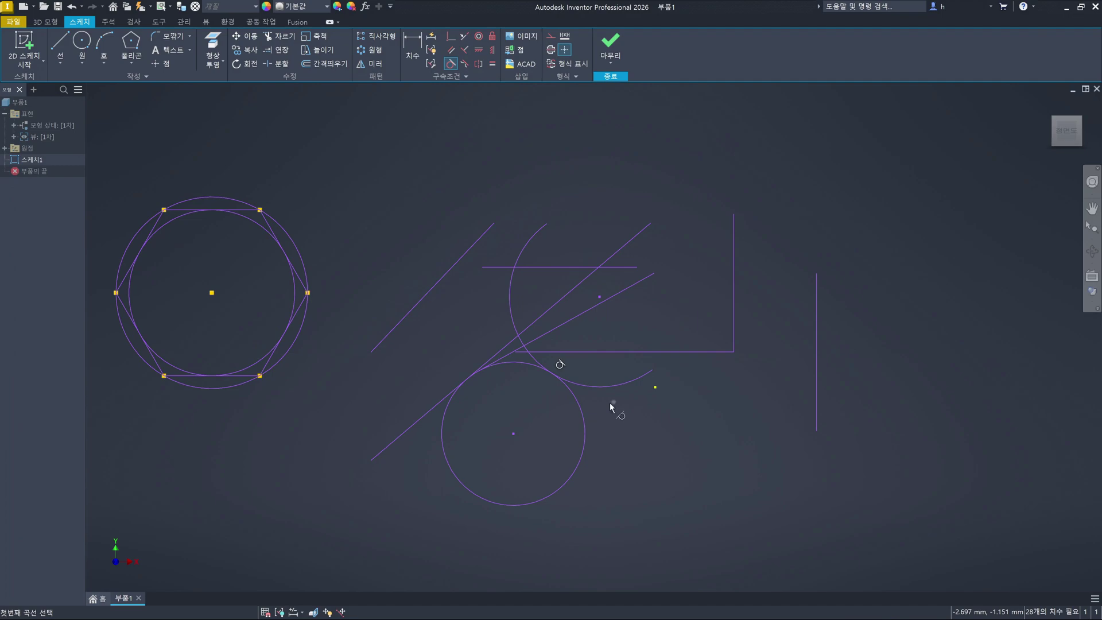
pyautogui.press('Escape')
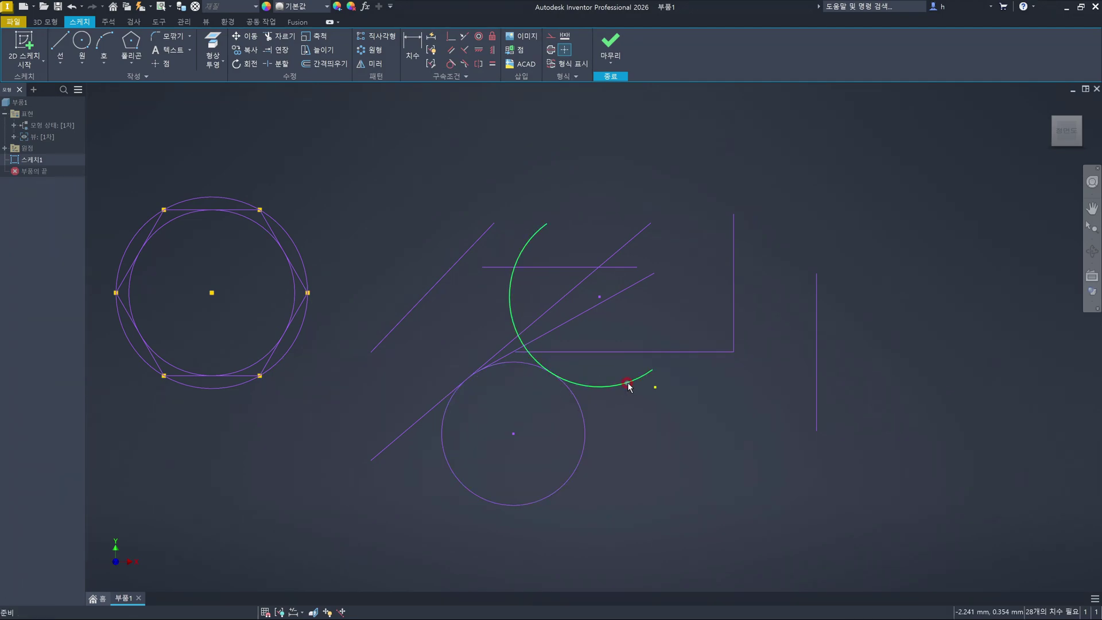
pyautogui.click(627, 385)
pyautogui.press('Delete')
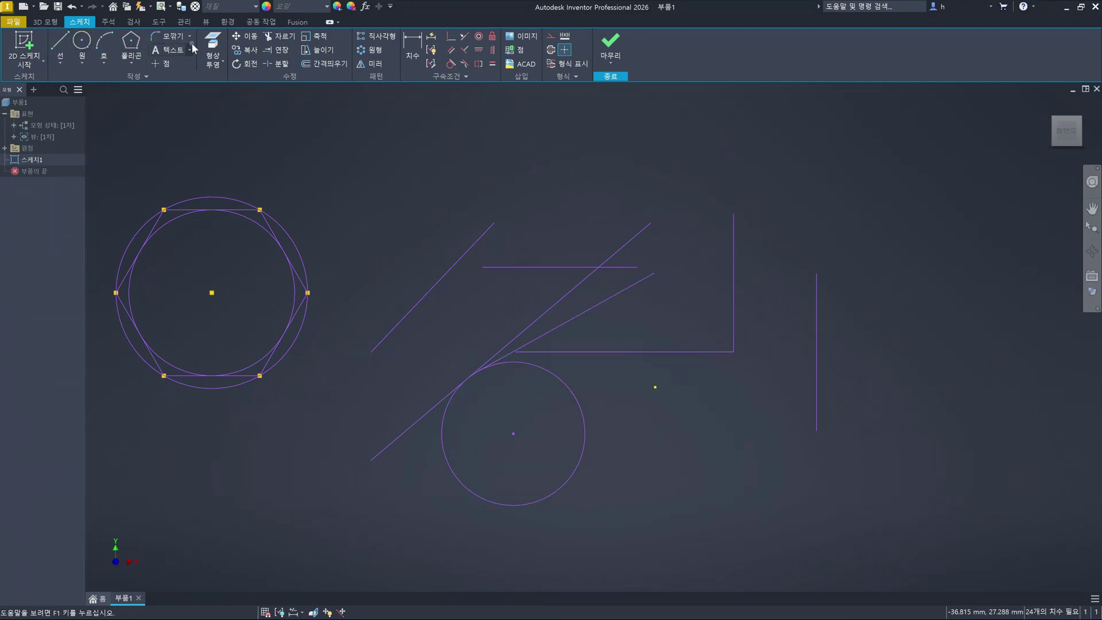
# Draw a wide three-point arc spanning over the lower circle and crossing the slanted lines and the lower horizontal line
pyautogui.click(104, 46)
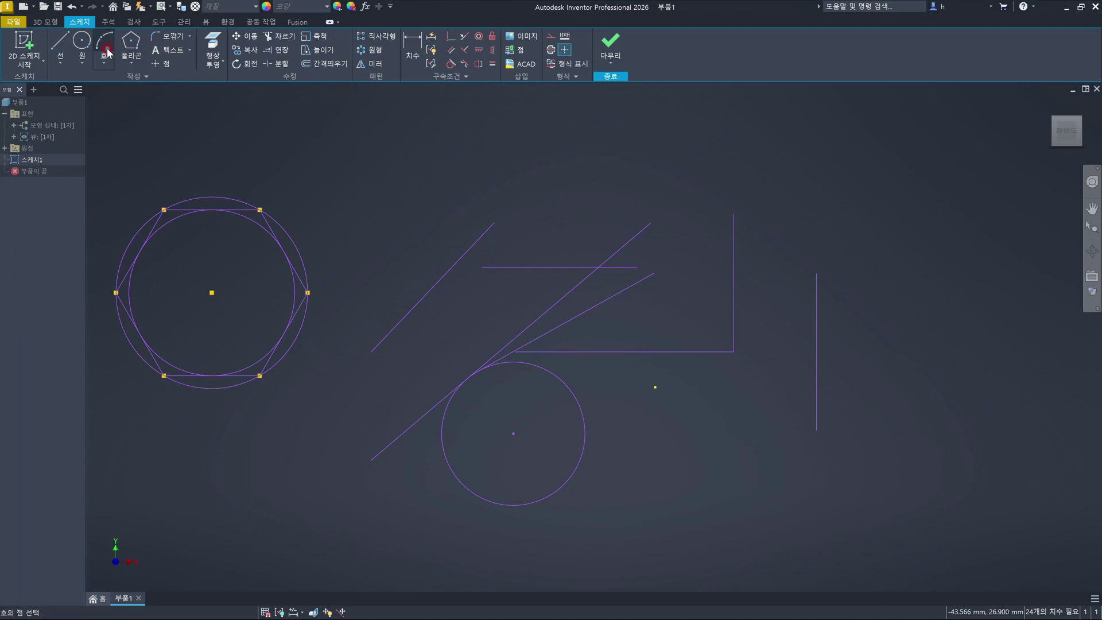
pyautogui.click(786, 459)
pyautogui.click(640, 336)
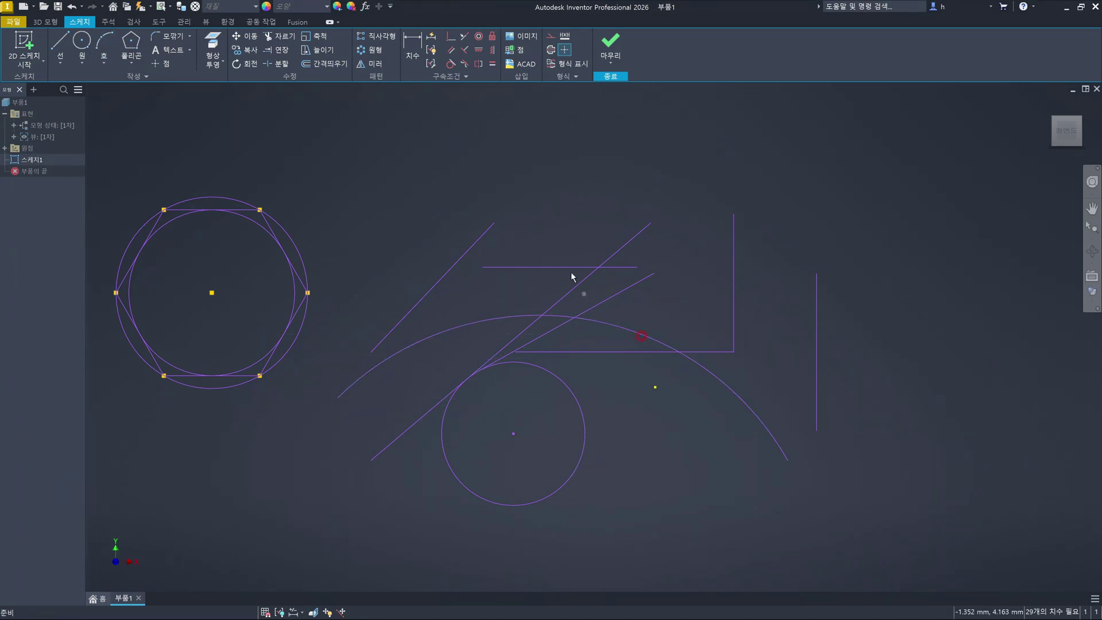
# Apply a tangent constraint between the wide arc and the lower circle, and delete the arc
pyautogui.click(450, 63)
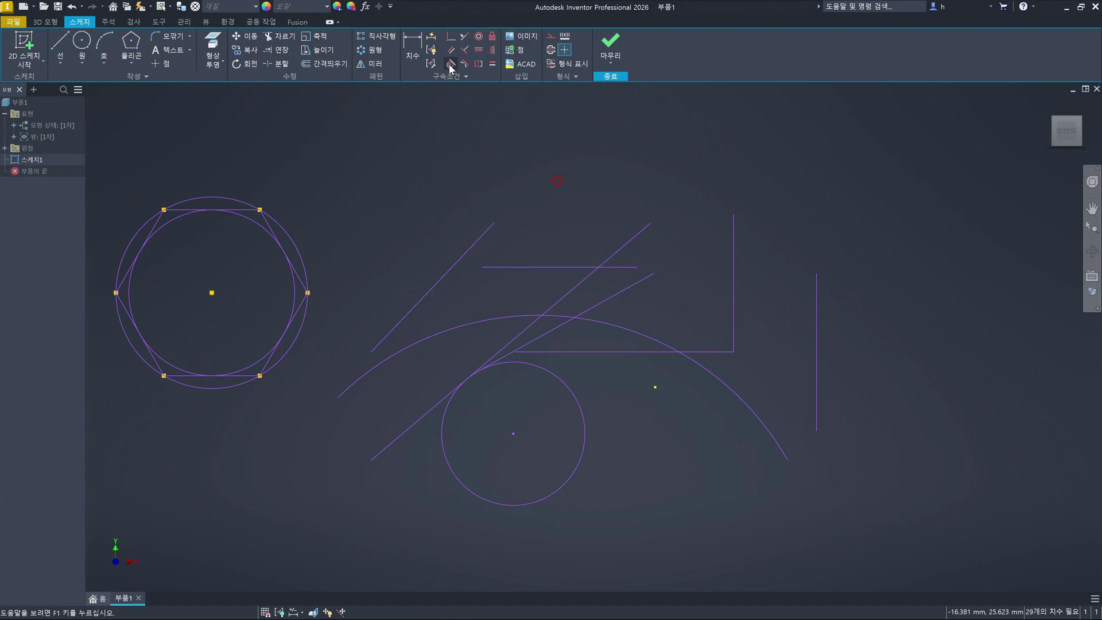
pyautogui.click(605, 324)
pyautogui.click(576, 398)
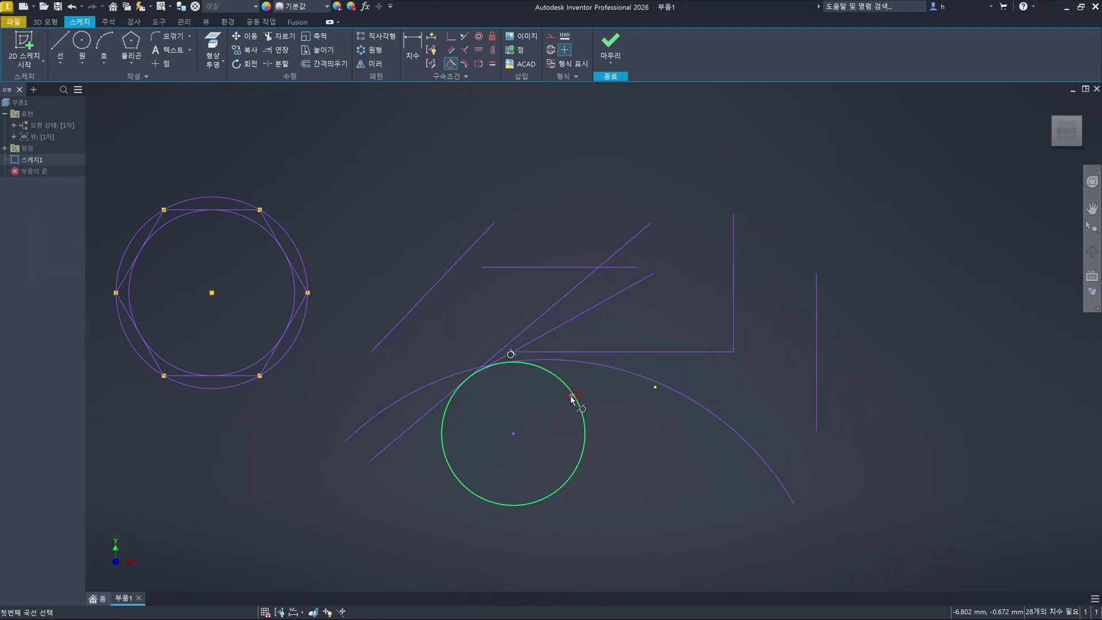
pyautogui.press('Escape')
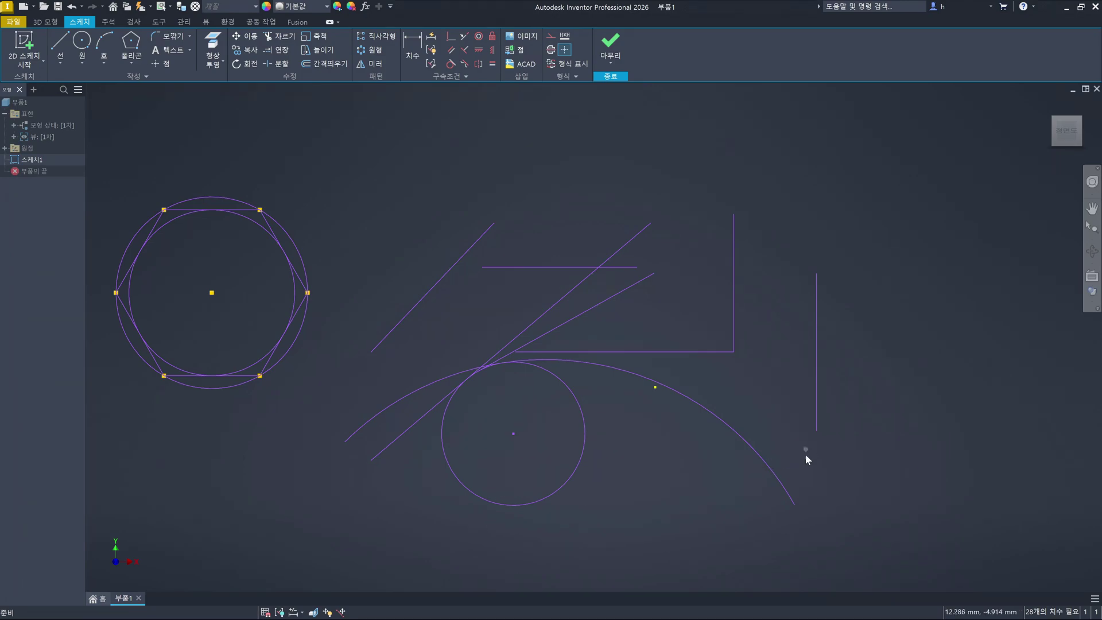
pyautogui.click(775, 482)
pyautogui.press('Delete')
pyautogui.click(732, 459)
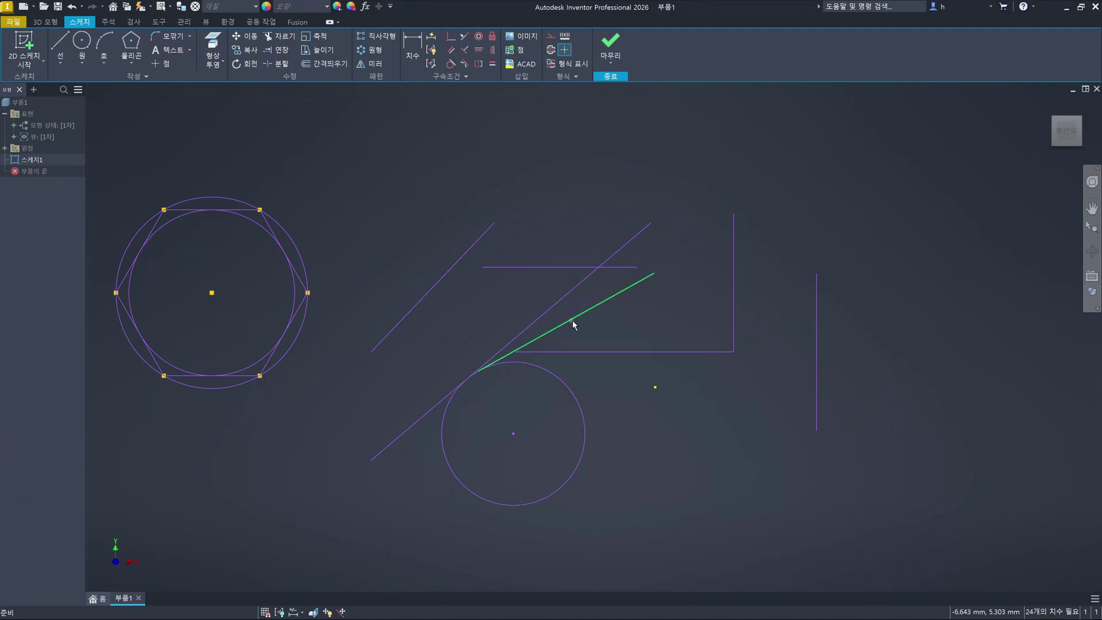
# Shorten the long slanted line by moving its lower end up and right, off the circle, letting the tangent circle adjust
pyautogui.moveTo(371, 461); pyautogui.dragTo(542, 376)
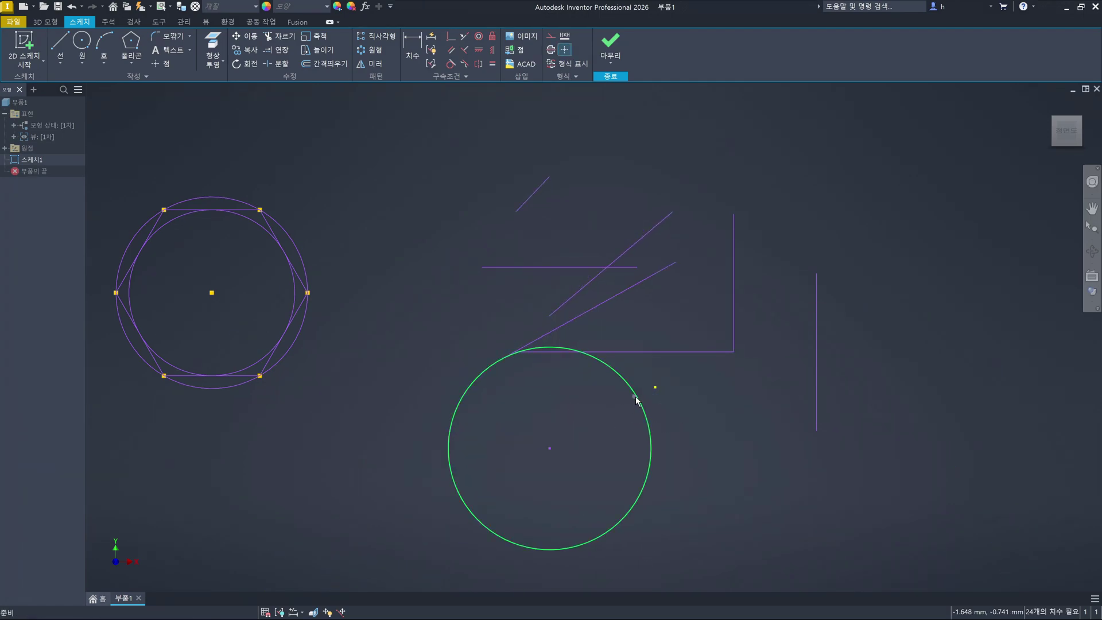
pyautogui.moveTo(635, 396); pyautogui.dragTo(636, 397)
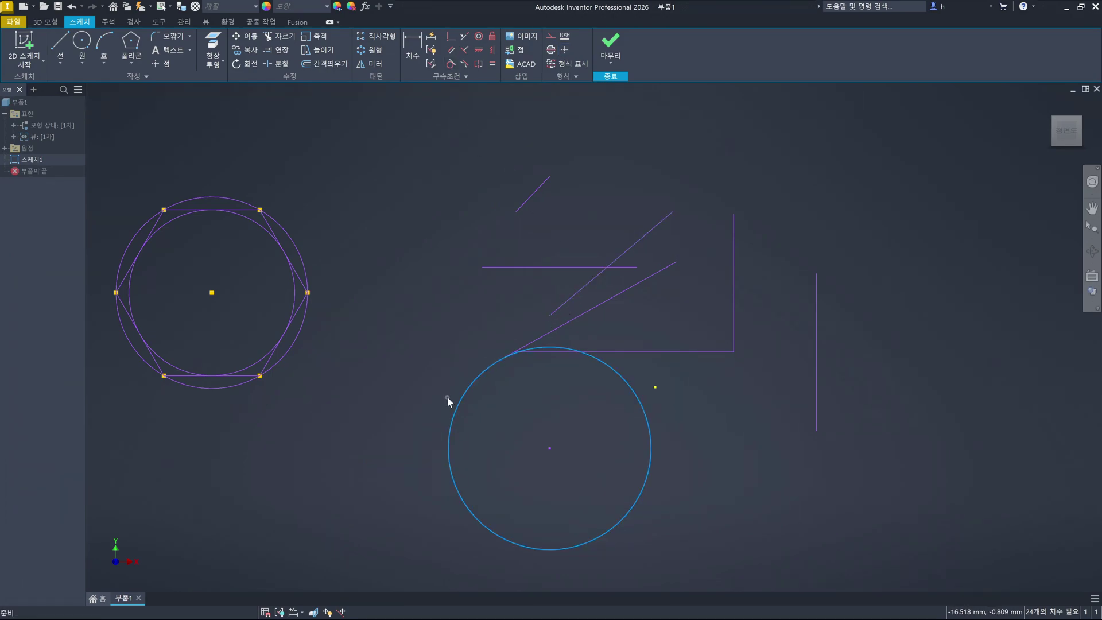
pyautogui.click(467, 487)
# Resize the tangent circle below the long slanted line and move that line's lower end further up and right
pyautogui.moveTo(557, 337); pyautogui.dragTo(601, 313)
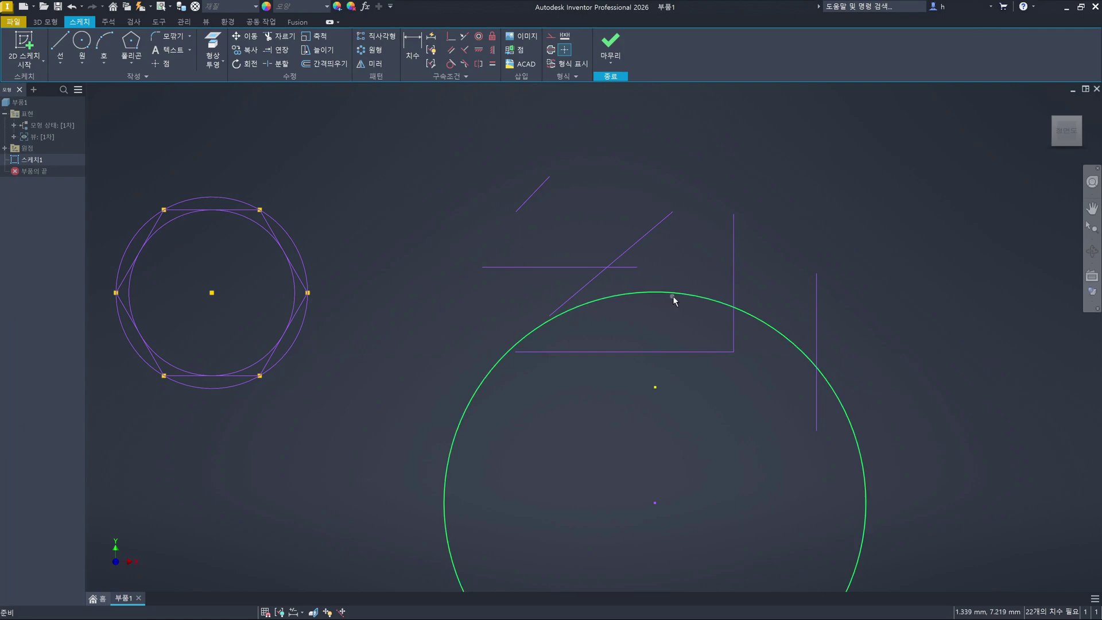
pyautogui.moveTo(675, 295); pyautogui.dragTo(660, 338)
pyautogui.moveTo(548, 317); pyautogui.dragTo(573, 299)
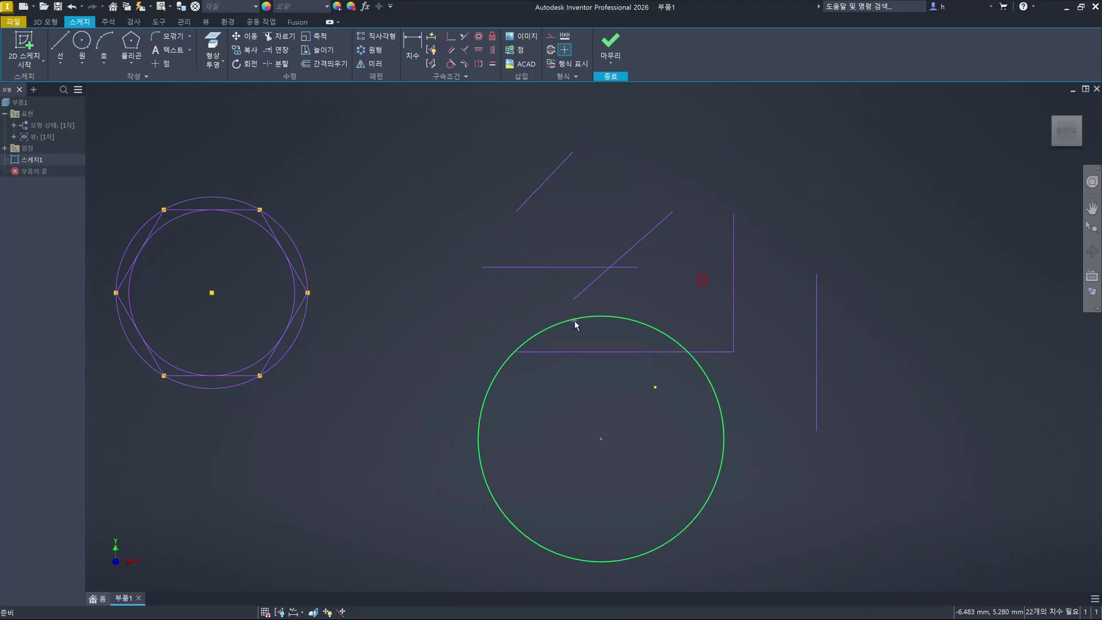
pyautogui.click(566, 321)
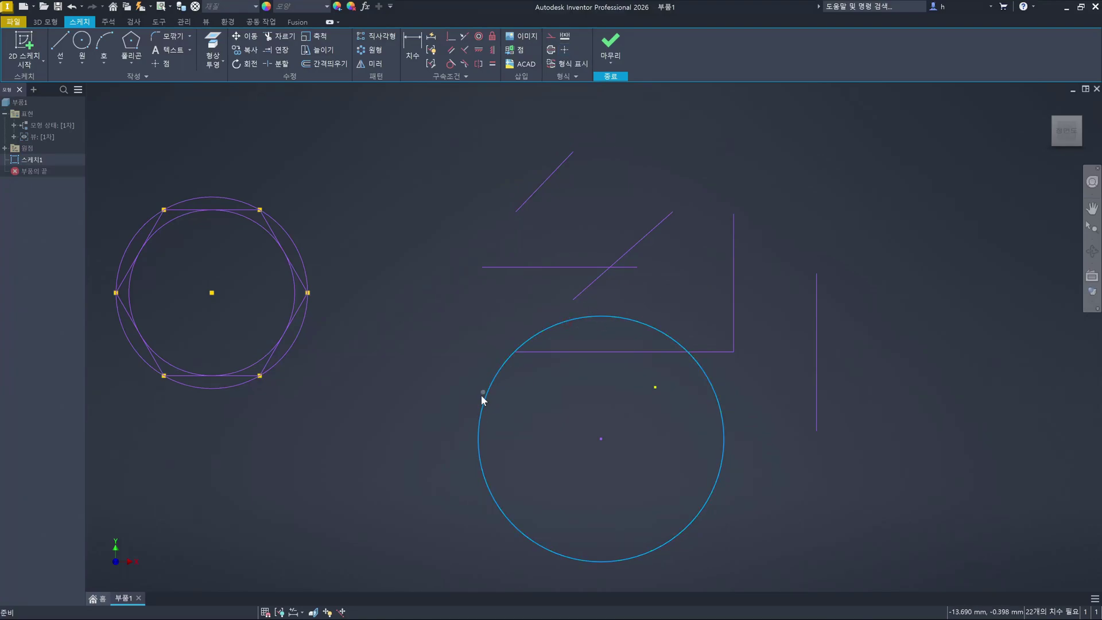
pyautogui.click(403, 375)
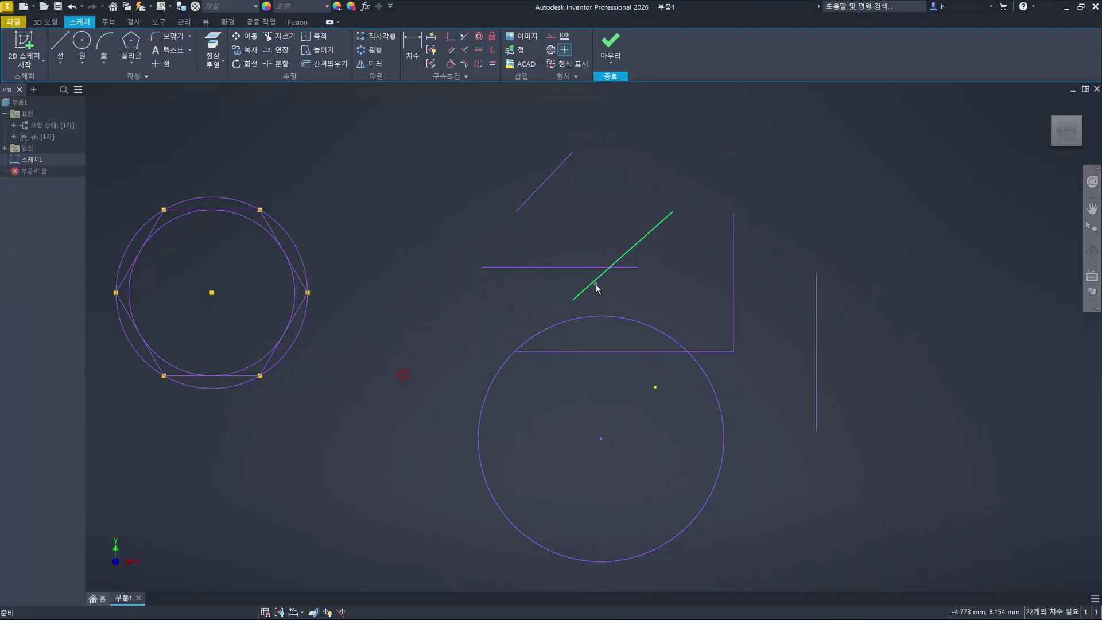
pyautogui.click(479, 349)
pyautogui.click(499, 330)
pyautogui.click(570, 299)
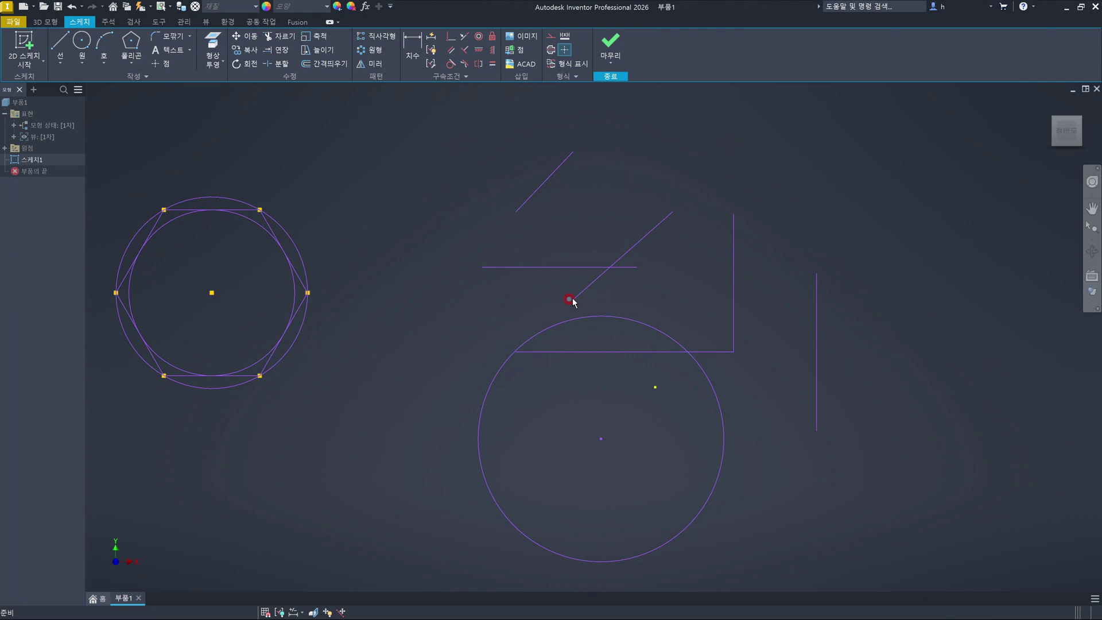
pyautogui.click(581, 316)
pyautogui.click(574, 299)
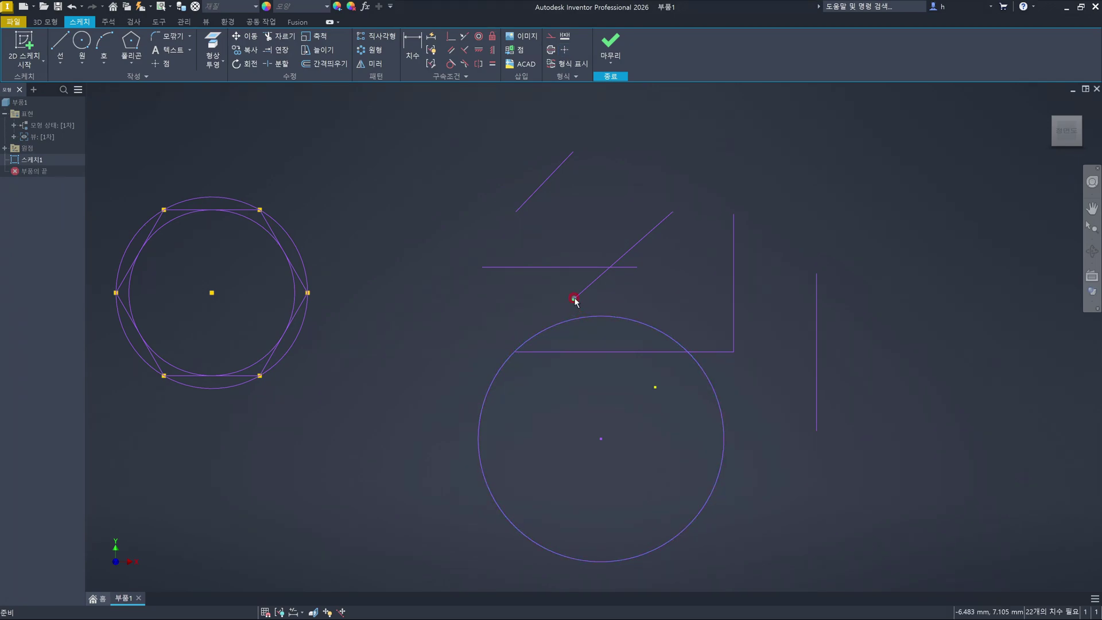
pyautogui.click(585, 316)
pyautogui.click(426, 328)
# Try a coincident constraint between the lower end of the long slanted line and the circle, and undo it
pyautogui.click(452, 39)
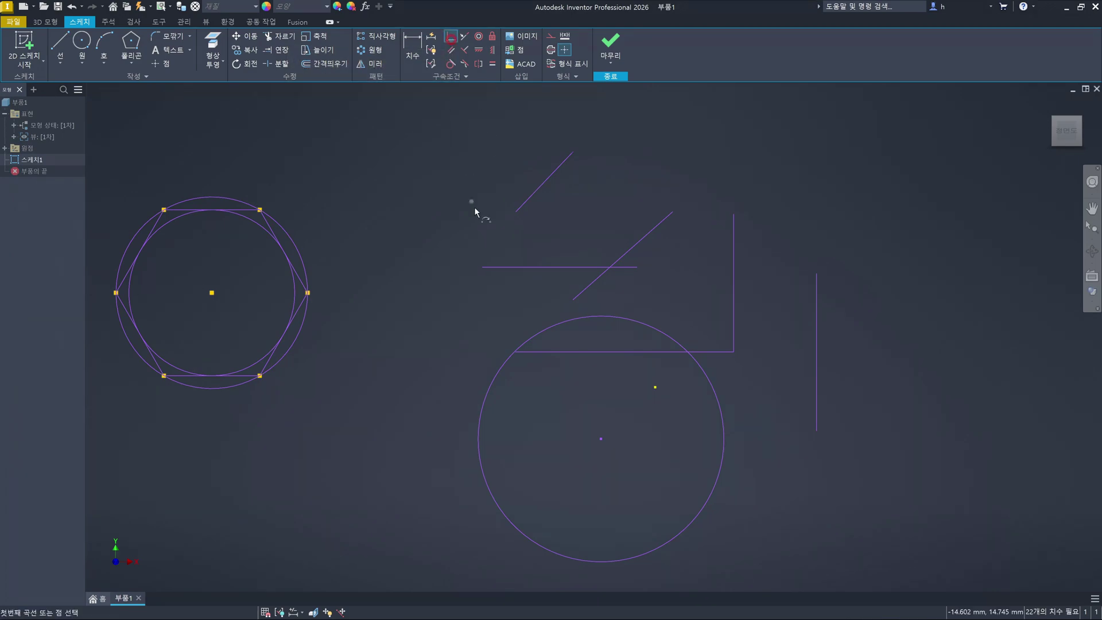
pyautogui.click(574, 301)
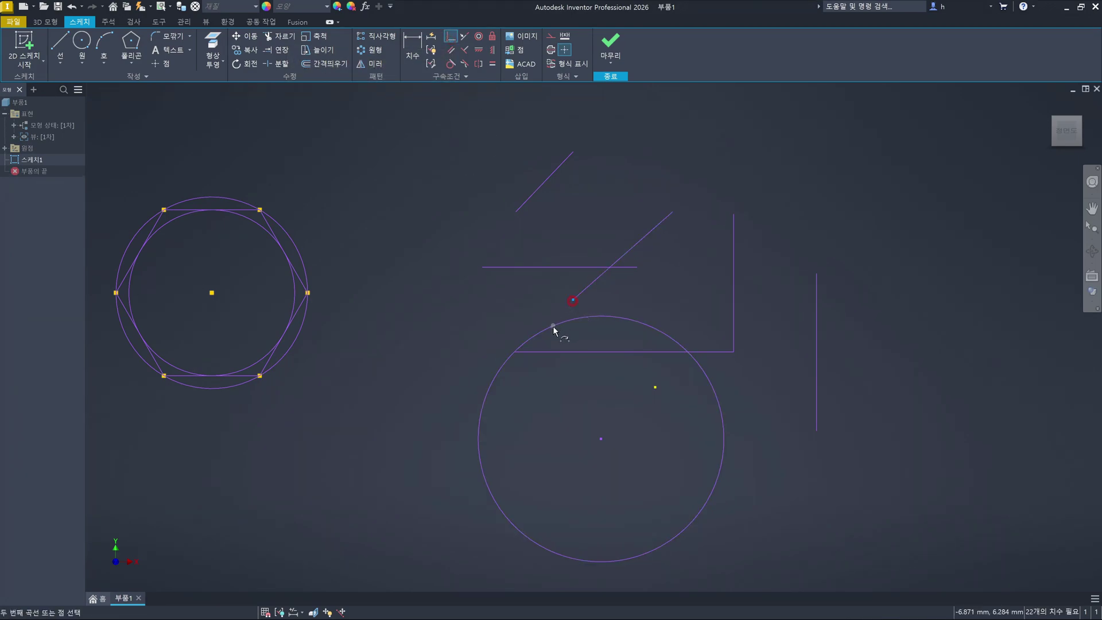
pyautogui.click(554, 327)
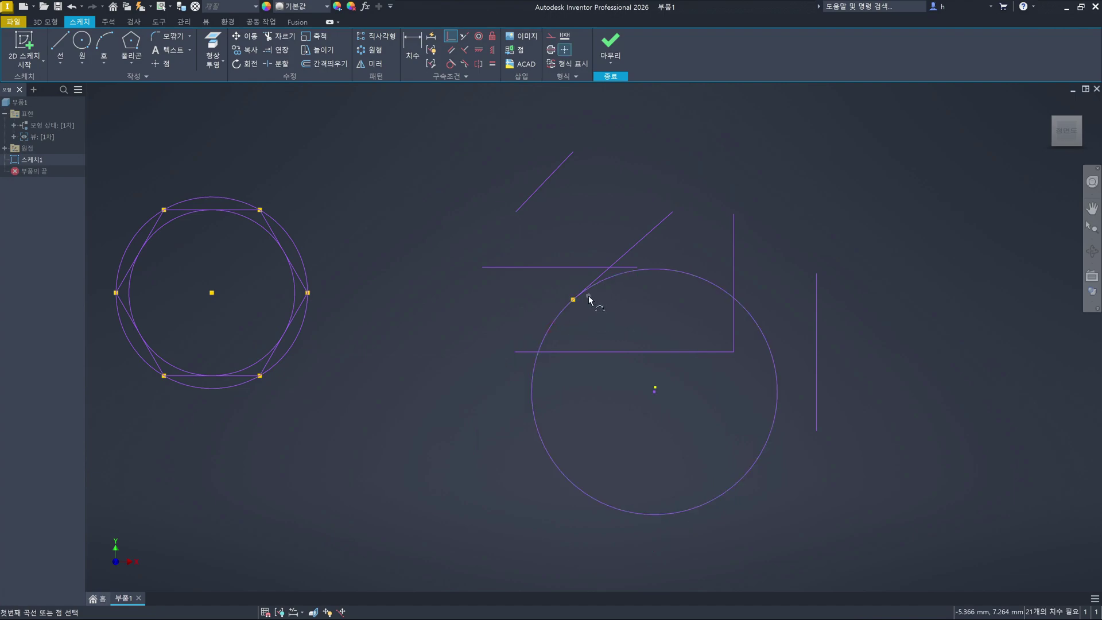
pyautogui.press('Escape')
pyautogui.hotkey('ctrl', 'z')
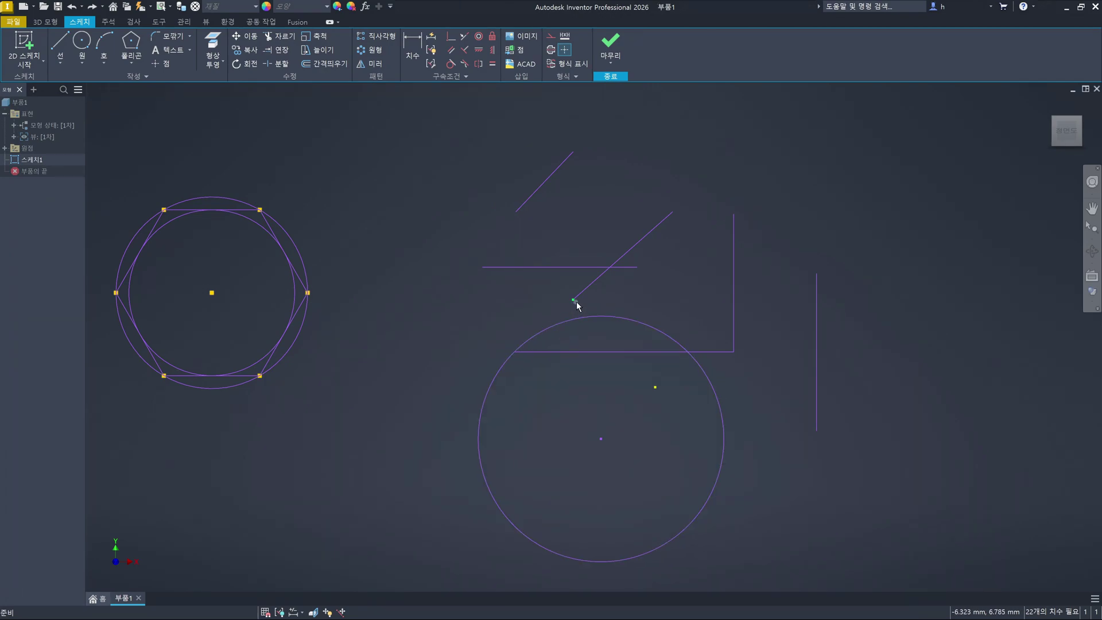
# Move the lower end of the long slanted line down past the bottom of the tangent circle
pyautogui.moveTo(574, 300); pyautogui.dragTo(538, 573)
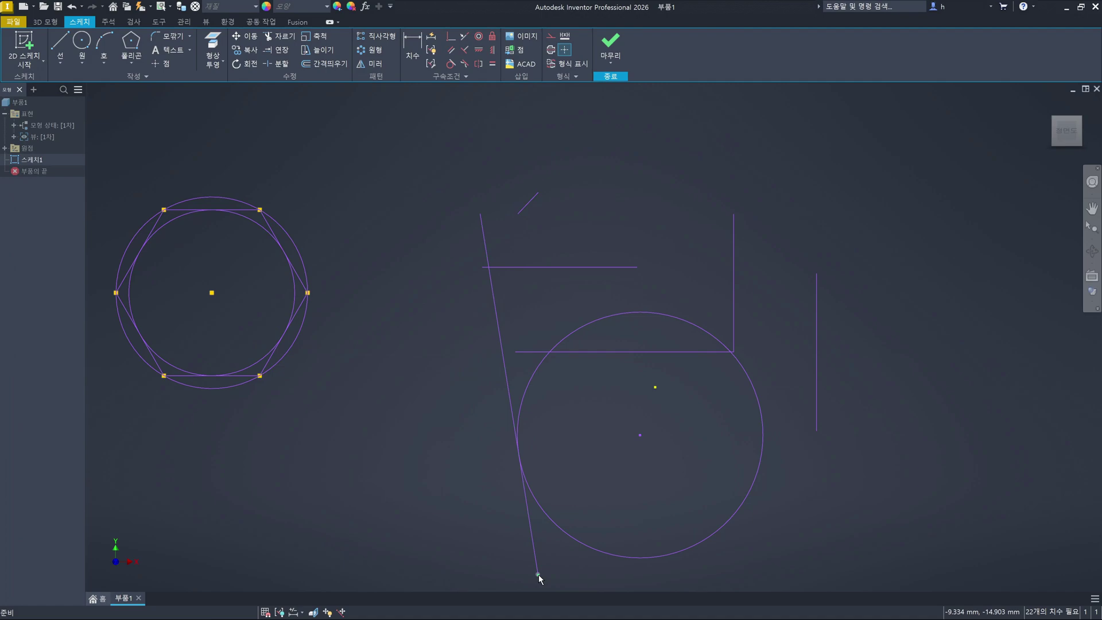
pyautogui.click(542, 435)
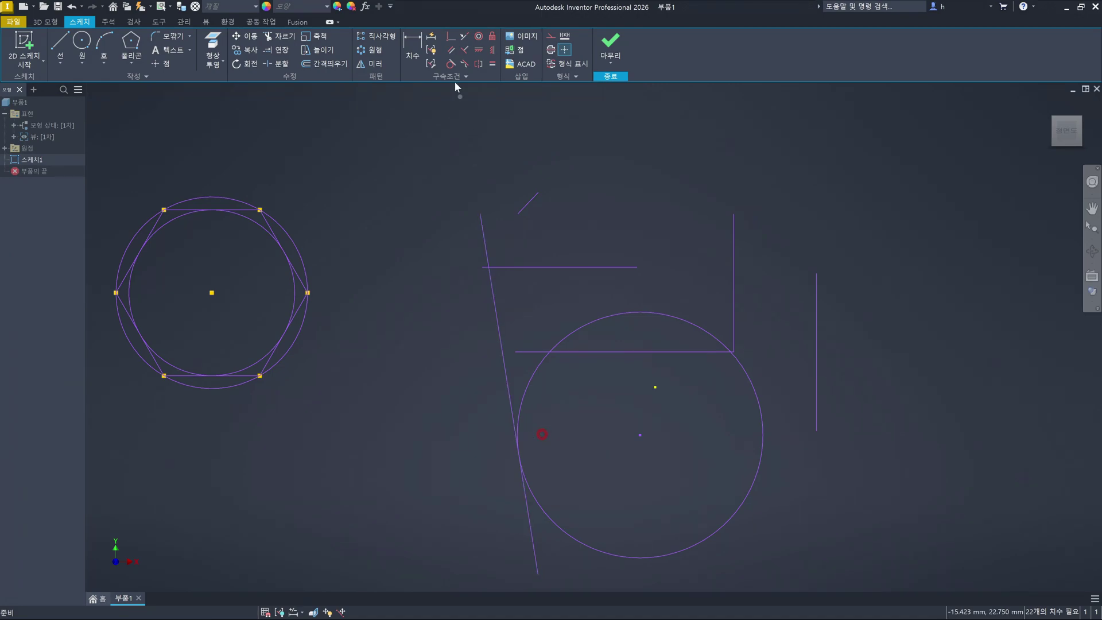
# Try making the lengthened line's lower endpoint coincident with the tangent circle, and undo the constraint
pyautogui.click(450, 38)
pyautogui.click(536, 576)
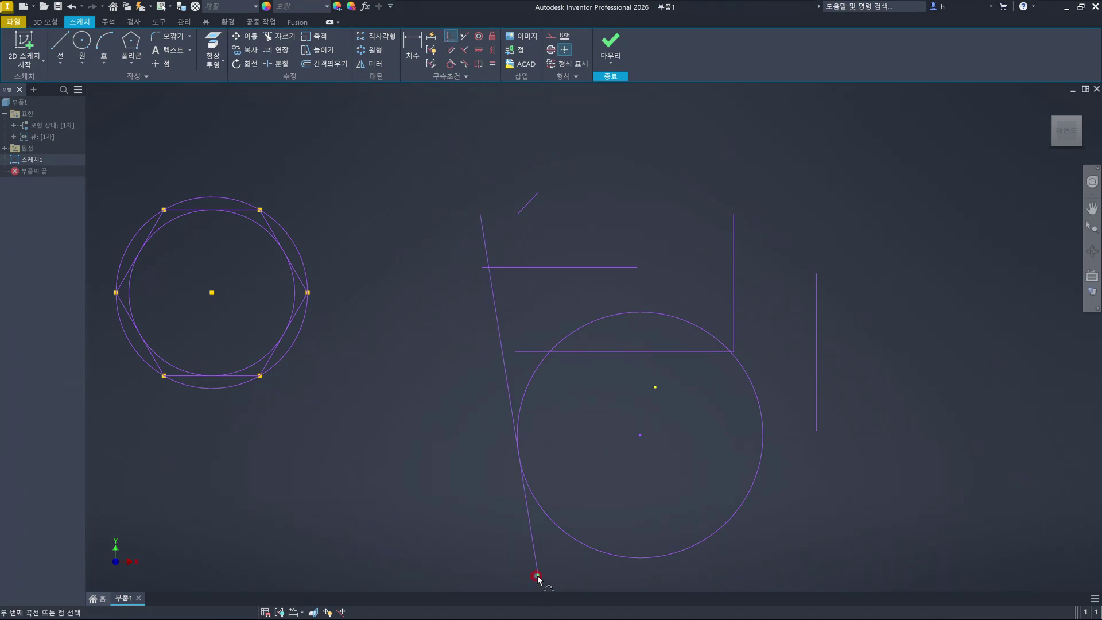
pyautogui.click(559, 530)
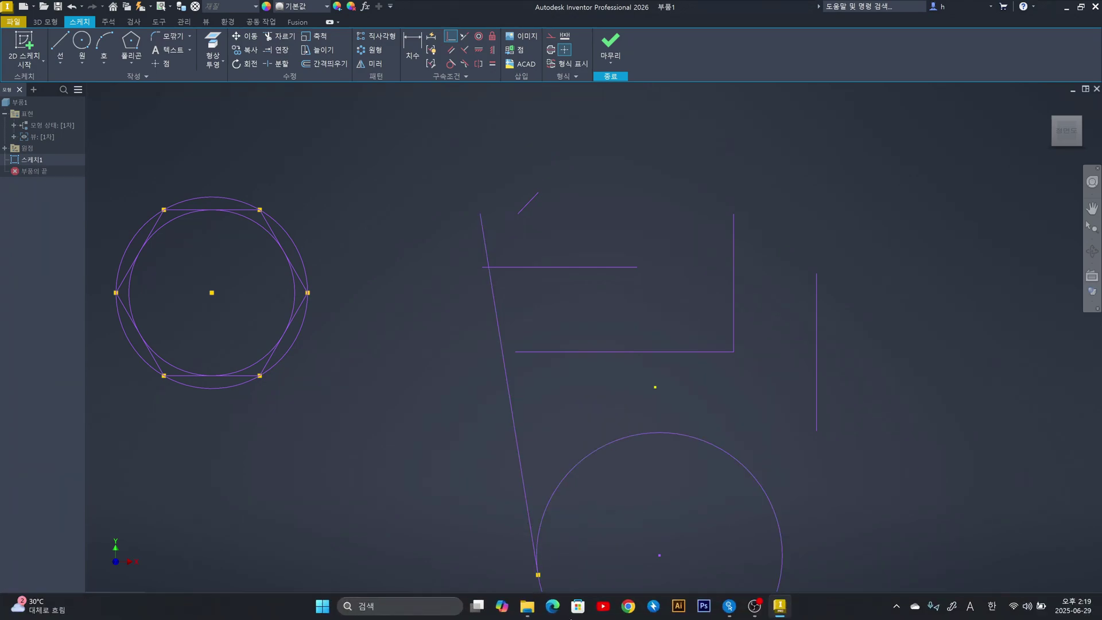
pyautogui.moveTo(589, 522); pyautogui.dragTo(594, 373, button='middle')
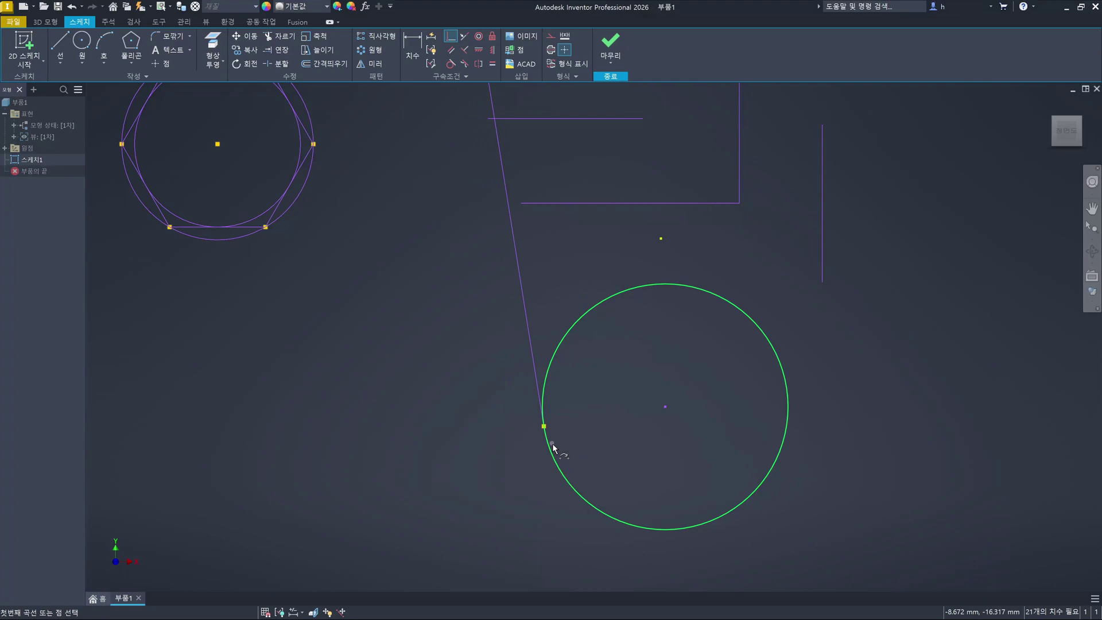
pyautogui.hotkey('ctrl', 'z')
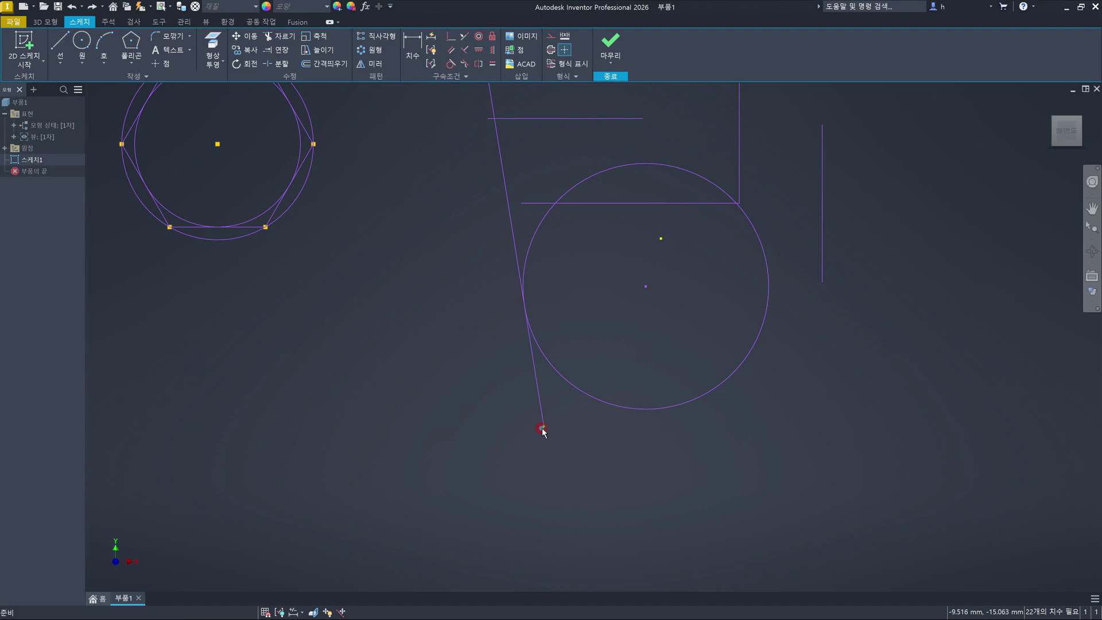
pyautogui.click(610, 407)
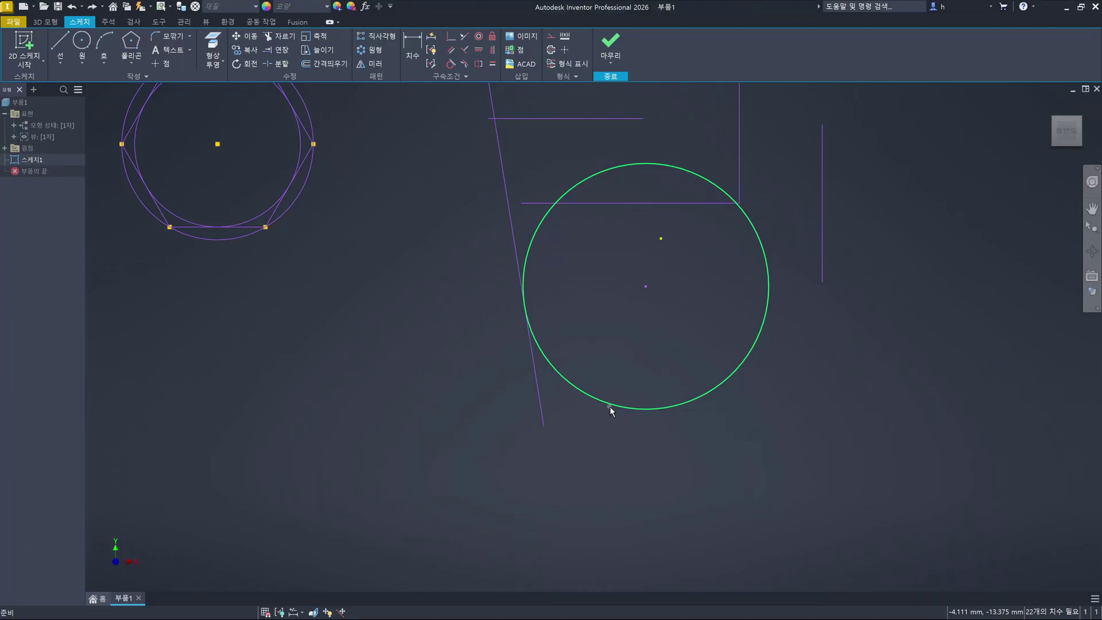
pyautogui.click(610, 409)
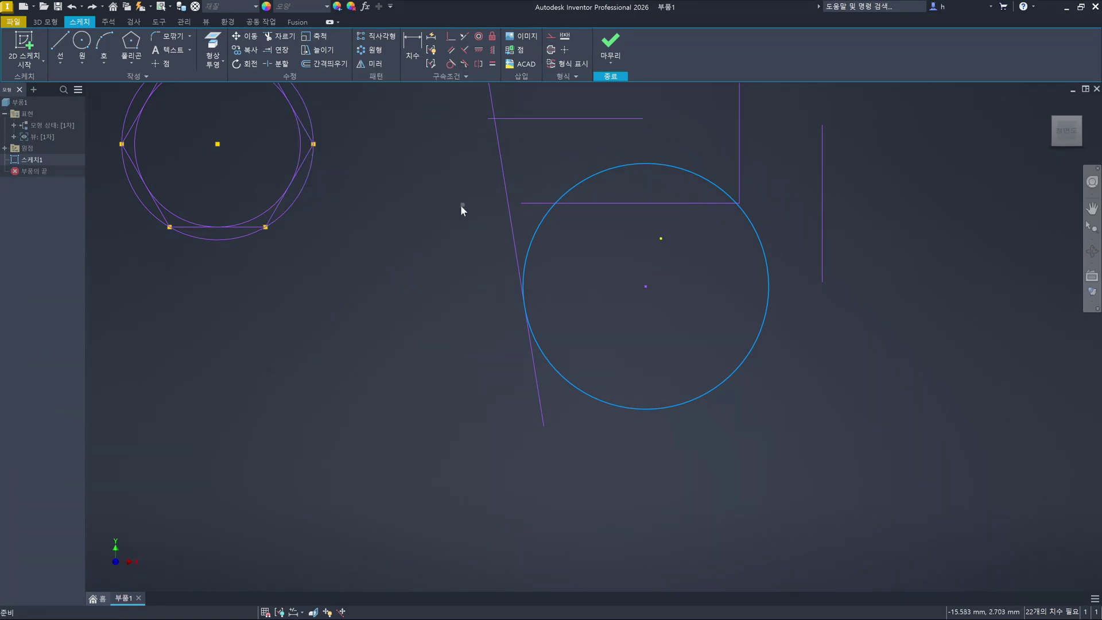
# Draw a wavy interpolation spline through four points, running from below the polygon to just under the large circle
pyautogui.click(63, 64)
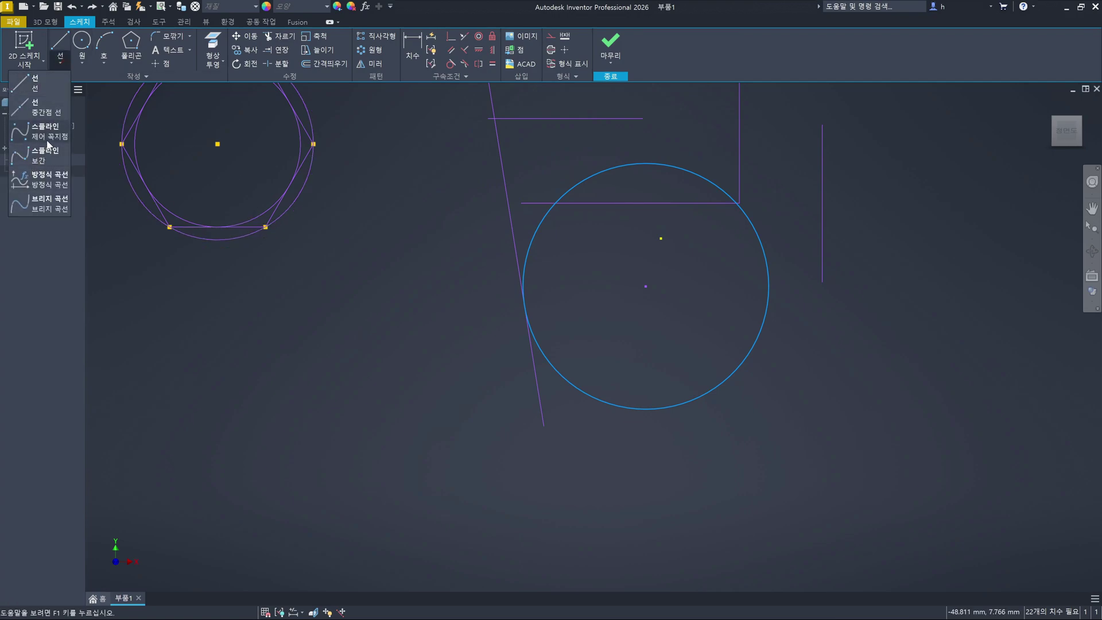
pyautogui.click(43, 157)
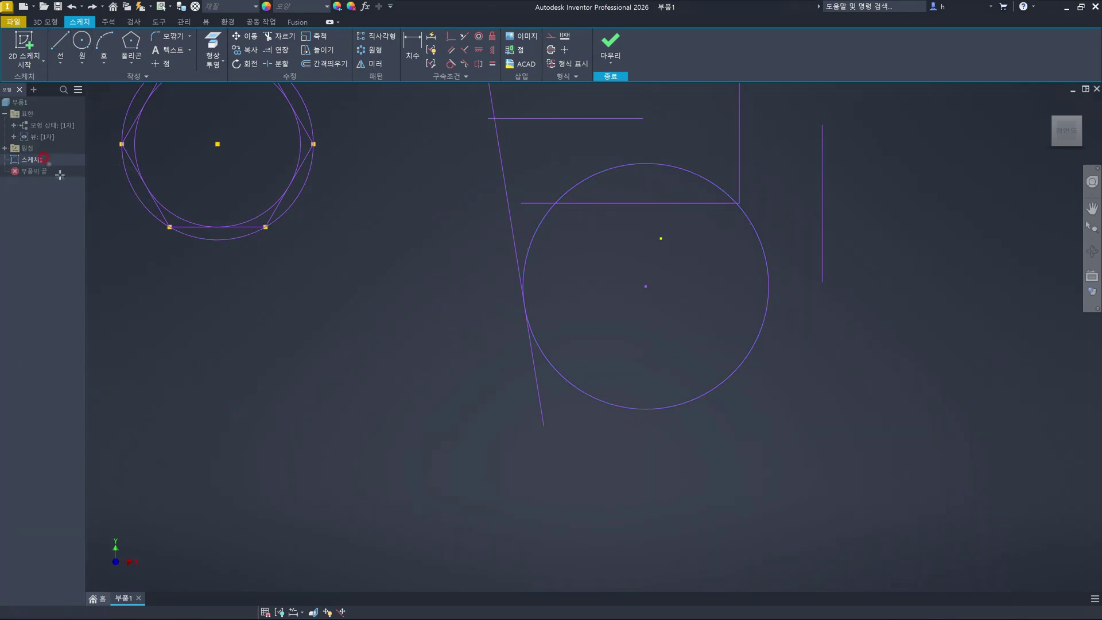
pyautogui.click(320, 390)
pyautogui.click(398, 325)
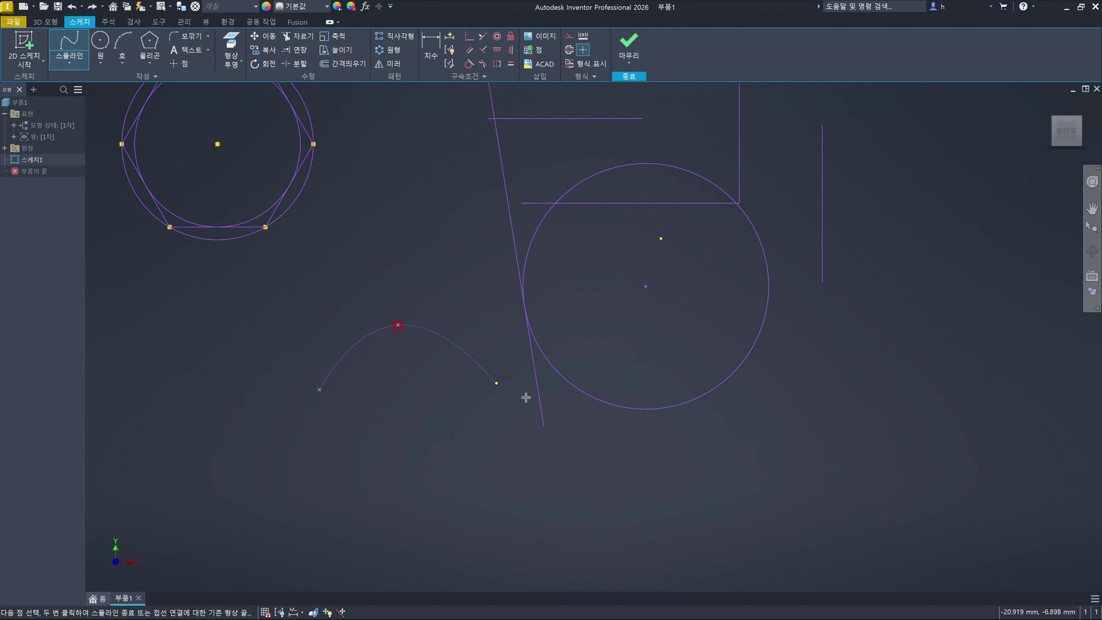
pyautogui.click(533, 453)
pyautogui.click(684, 425)
pyautogui.click(699, 433)
pyautogui.click(403, 228)
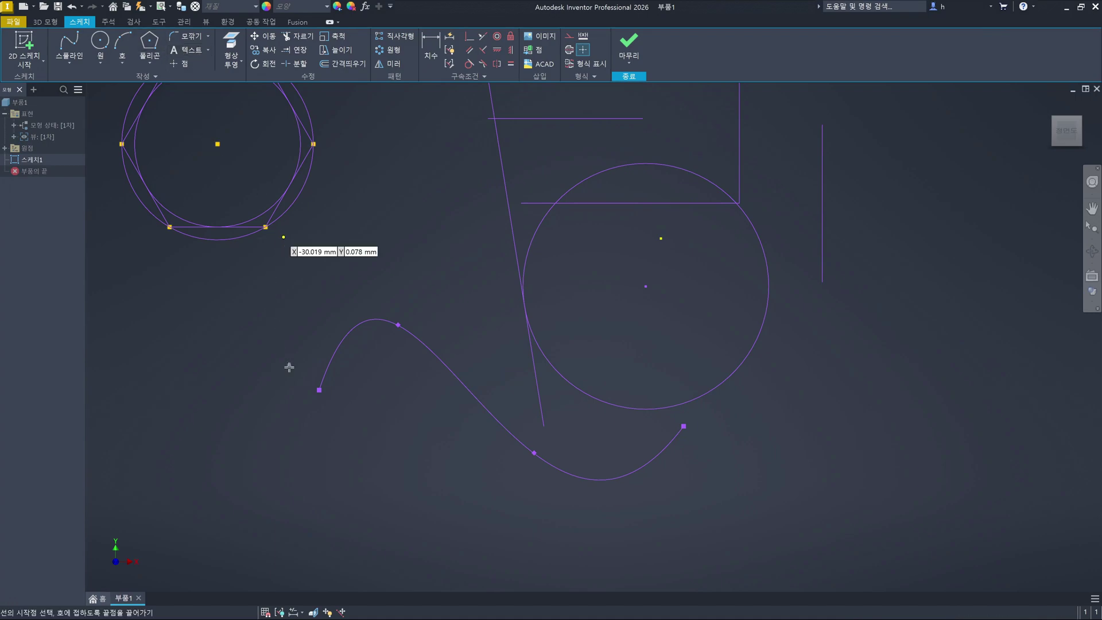
# Draw a horizontal line about 8 mm long outward from the spline's left end and a line slanting down from its right end
pyautogui.press('l')
pyautogui.click(319, 390)
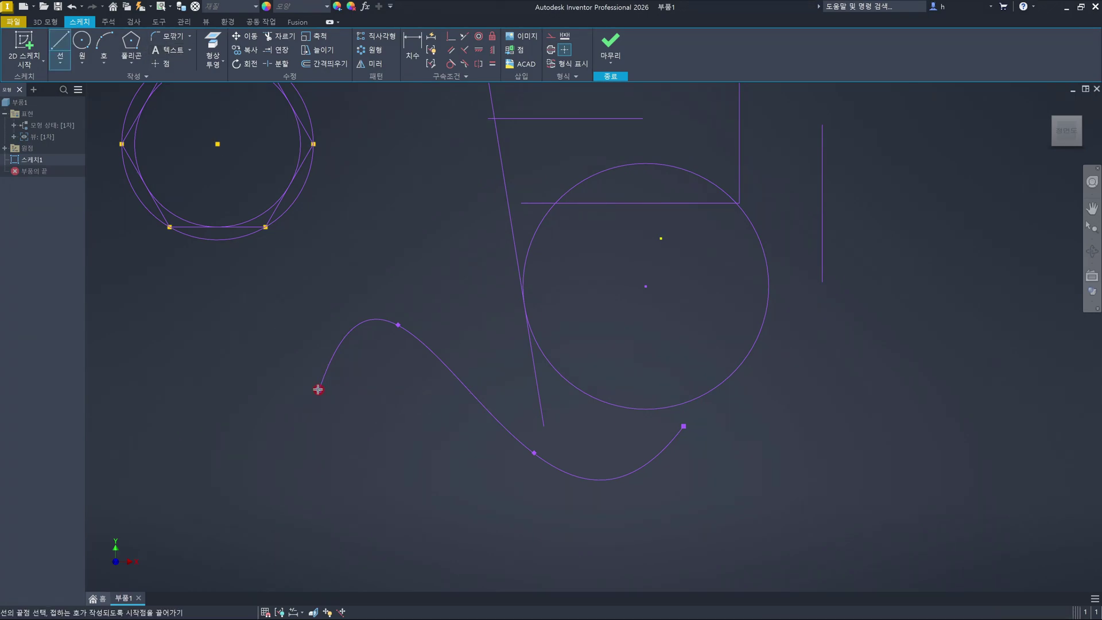
pyautogui.click(218, 390)
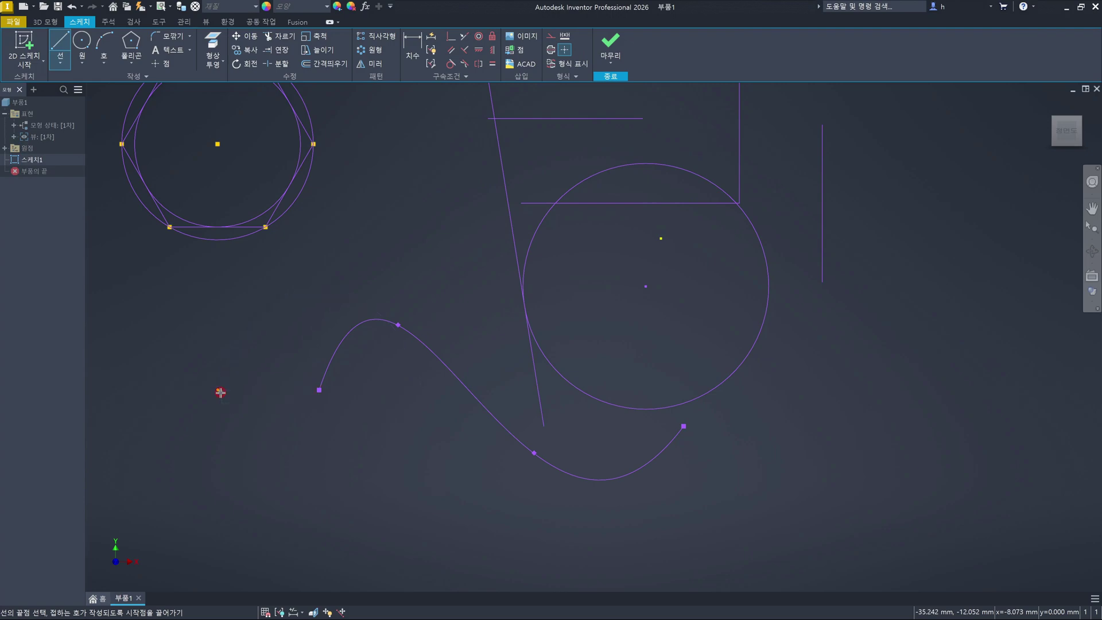
pyautogui.press('Escape')
pyautogui.press('l')
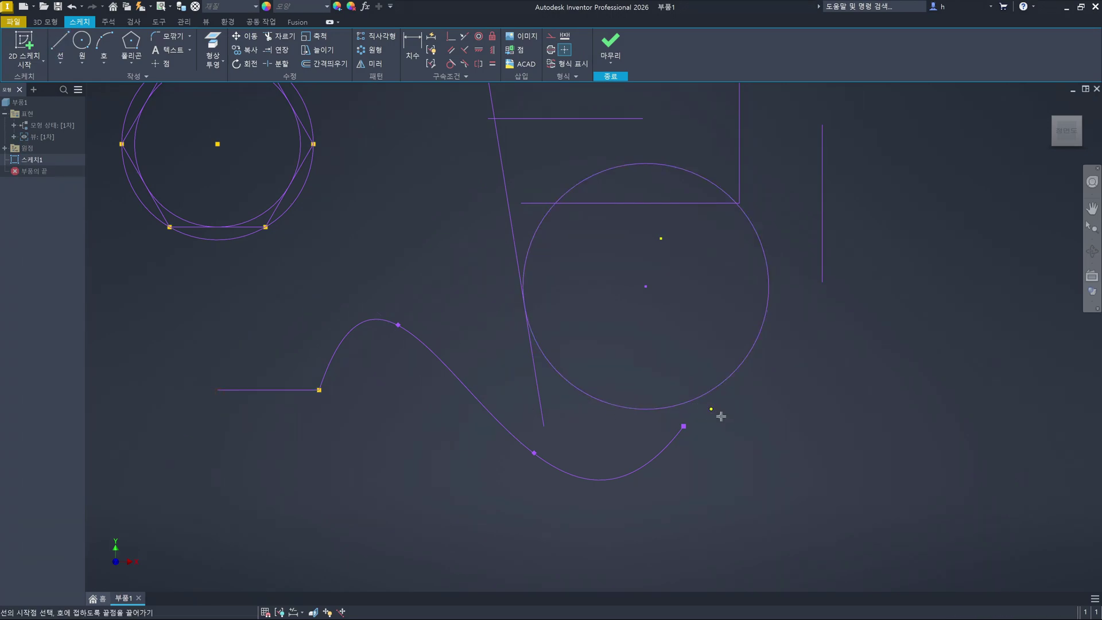
pyautogui.click(683, 426)
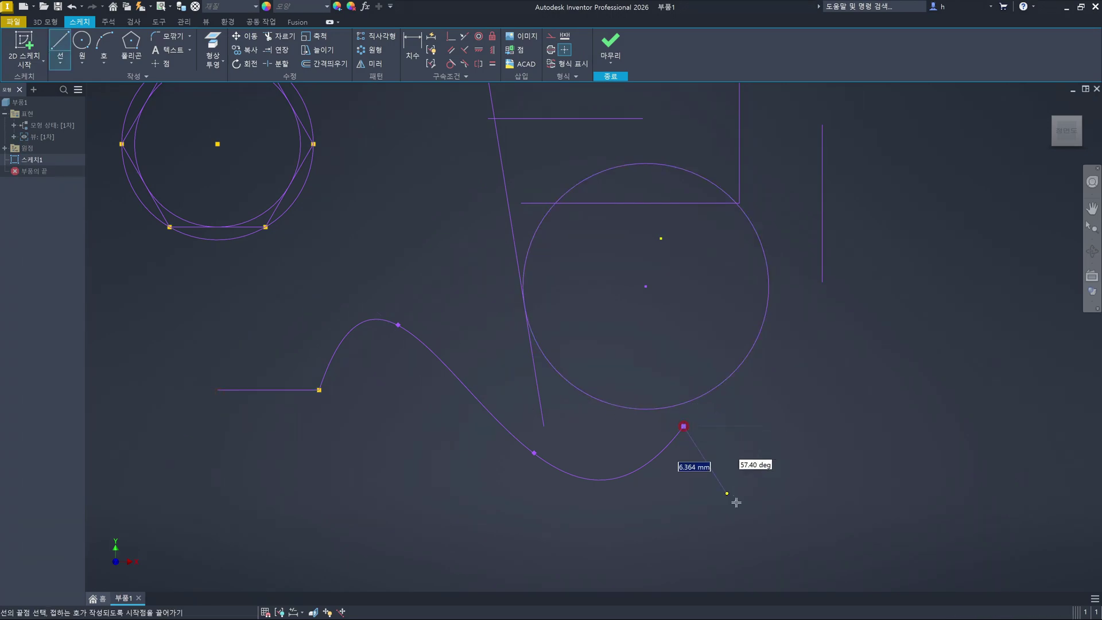
pyautogui.click(766, 515)
pyautogui.press('Escape')
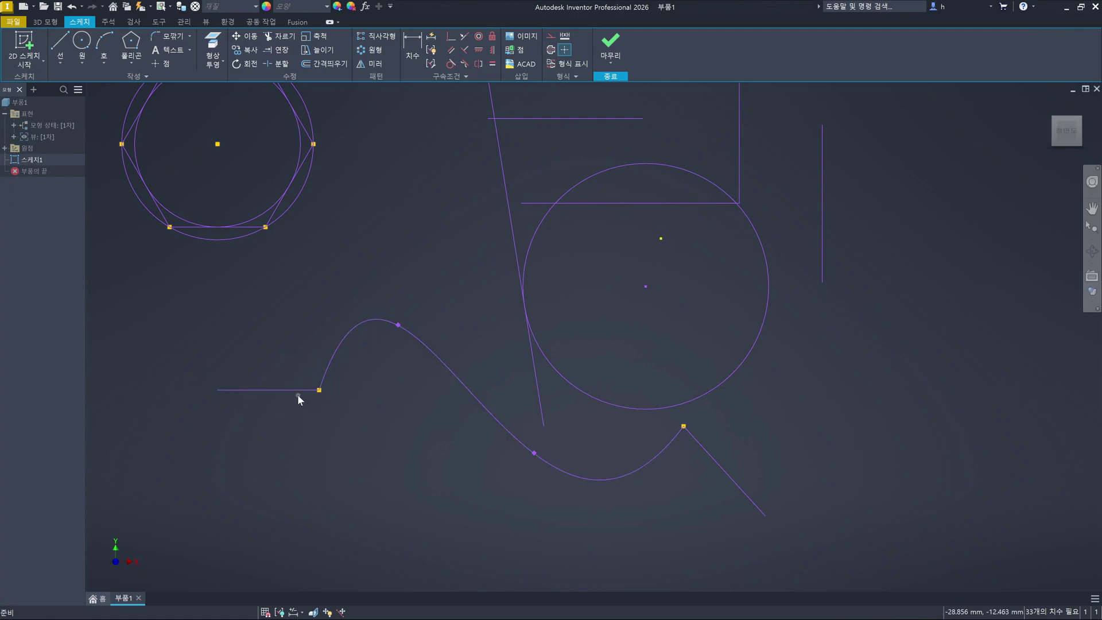
# Apply a smooth (G2) constraint between the horizontal line and the spline at its left end
pyautogui.click(324, 372)
pyautogui.click(391, 241)
pyautogui.click(464, 64)
pyautogui.click(295, 392)
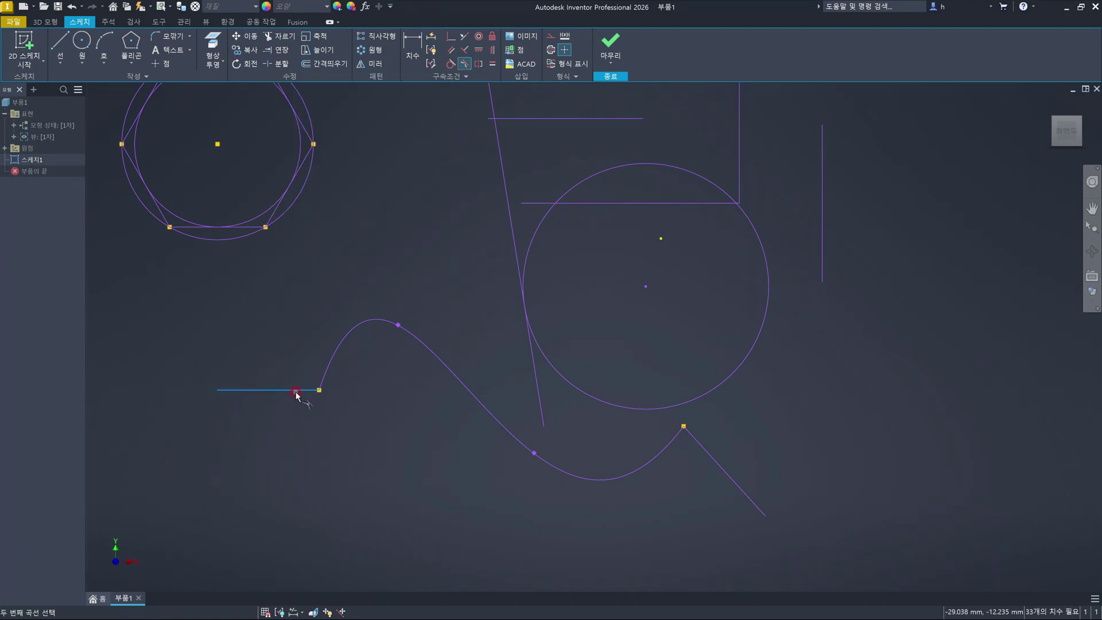
pyautogui.click(327, 366)
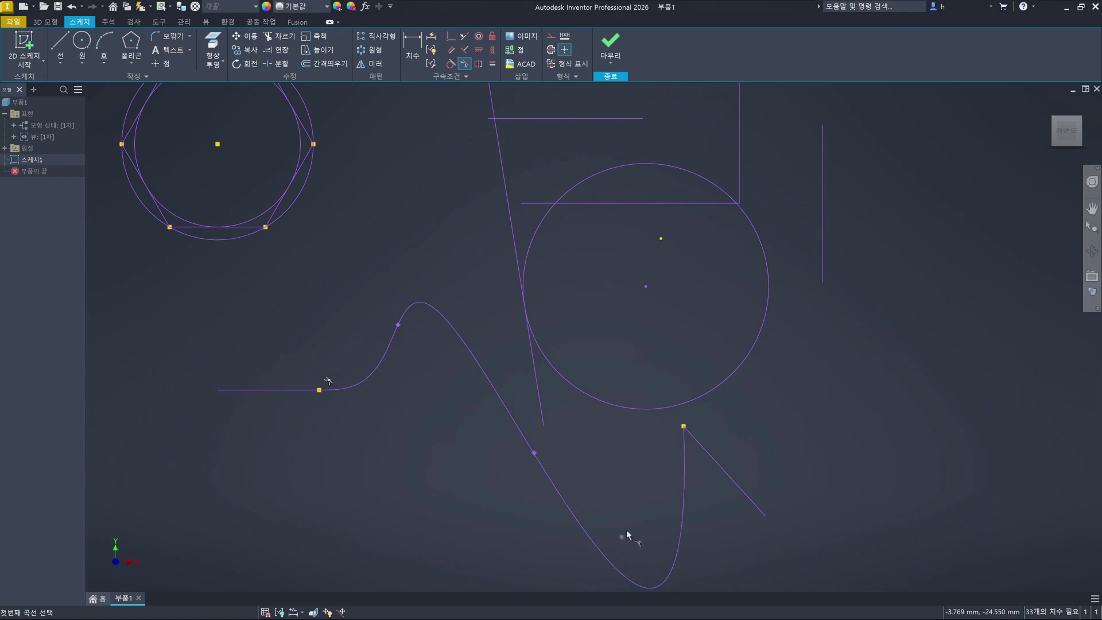
# Try a smooth (G2) constraint between the slanted line and the spline's right end, and undo it
pyautogui.click(718, 463)
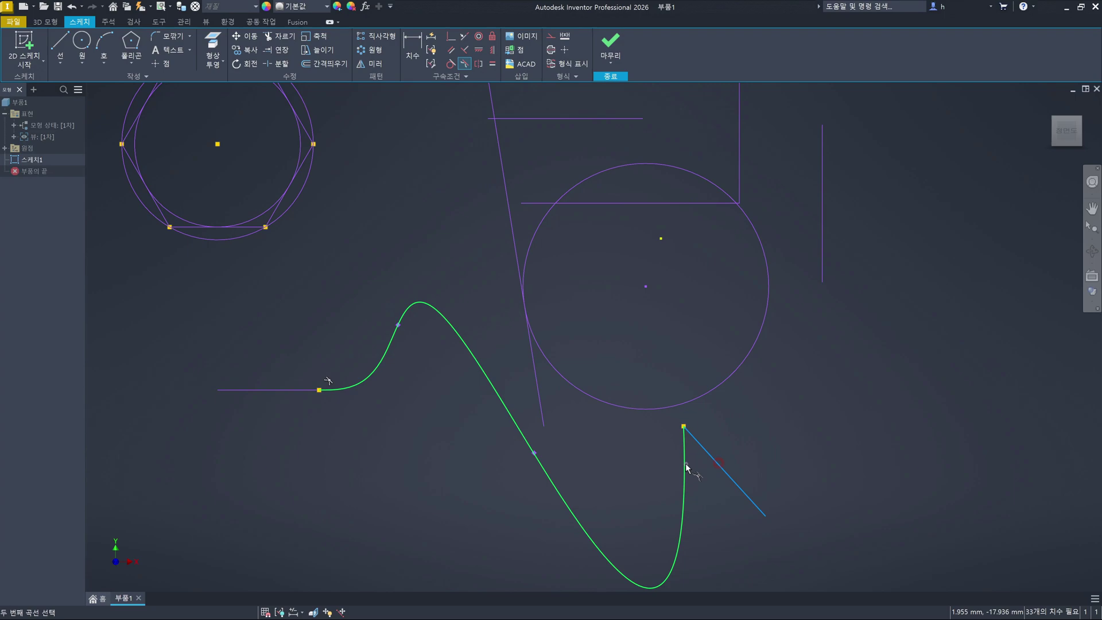
pyautogui.click(686, 465)
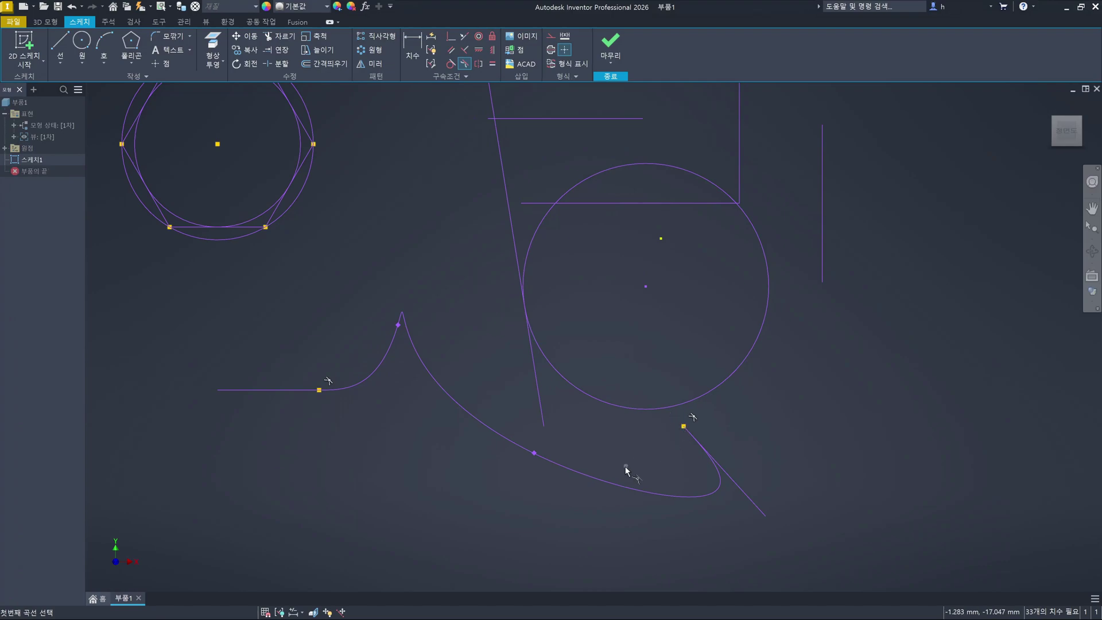
pyautogui.press('Escape')
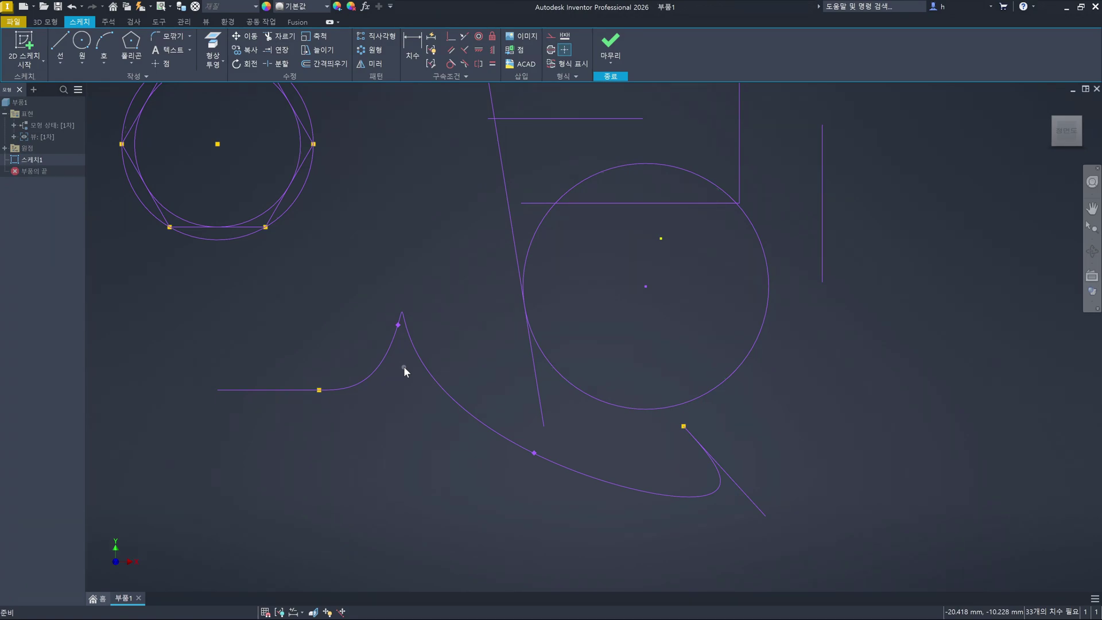
pyautogui.hotkey('ctrl', 'z')
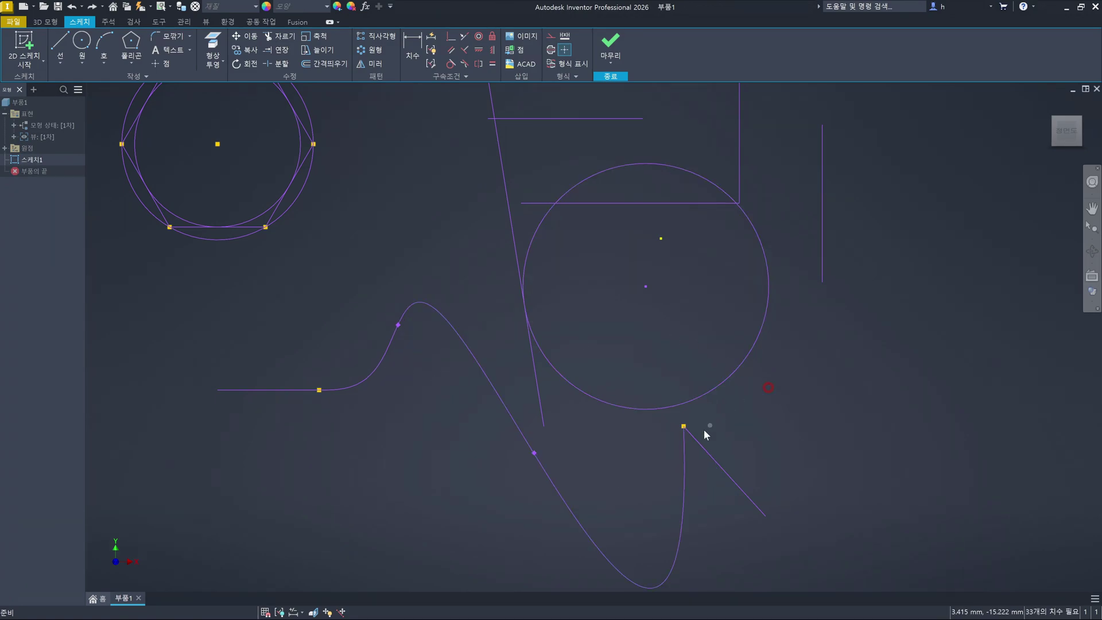
pyautogui.click(463, 63)
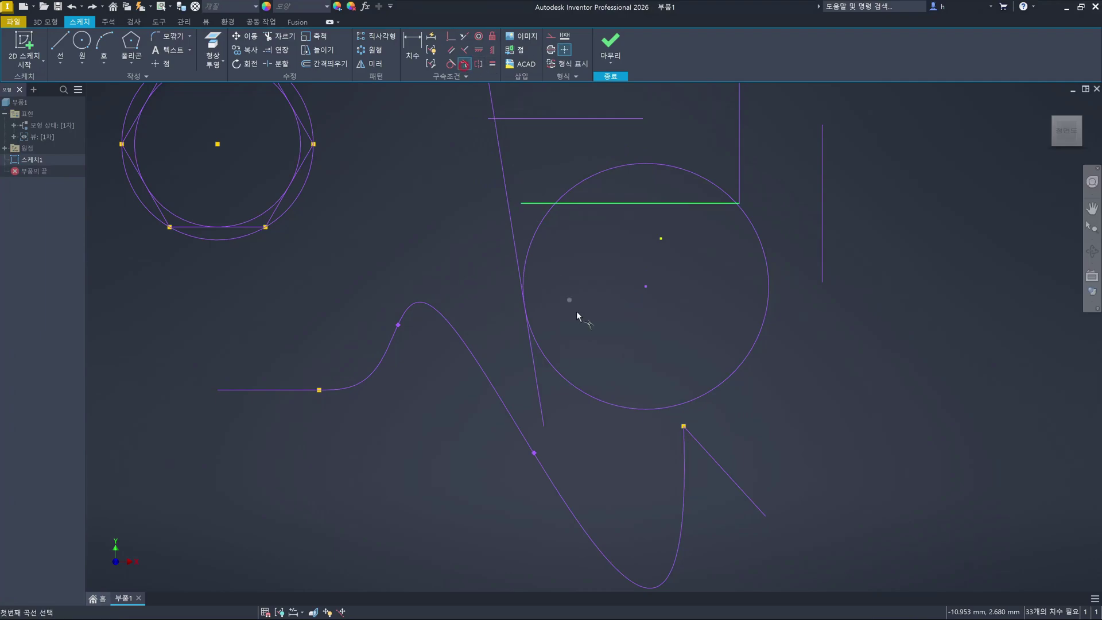
pyautogui.click(682, 448)
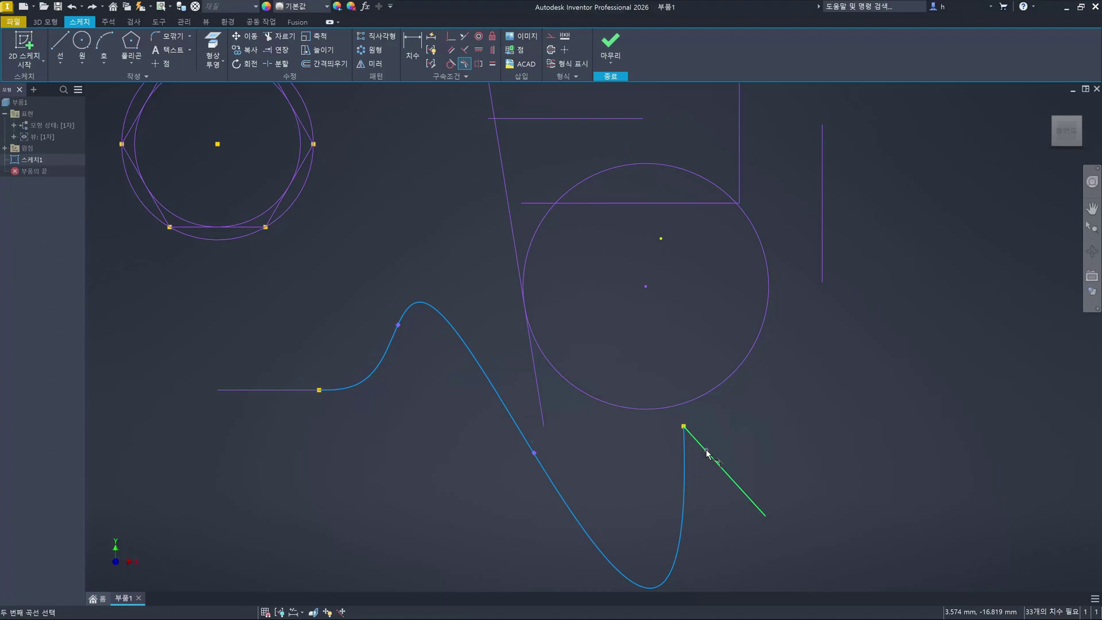
pyautogui.press('Escape')
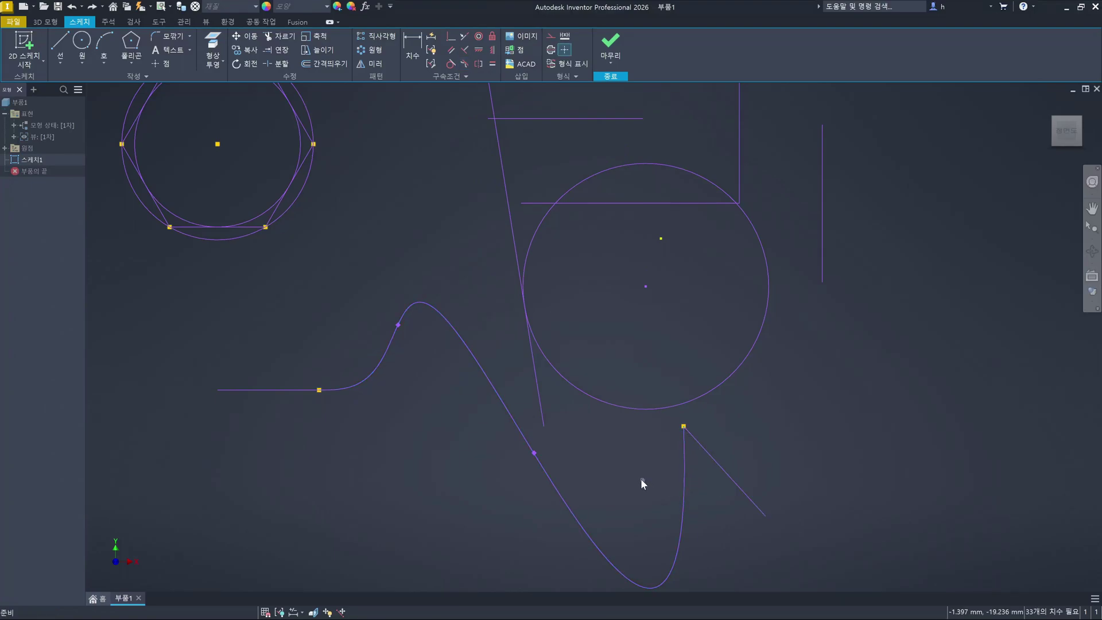
# Move the spline's third fit point up to the left edge of the large circle
pyautogui.moveTo(534, 453)
pyautogui.mouseDown()
pyautogui.moveTo(516, 382)
pyautogui.moveTo(527, 267)
pyautogui.mouseUp()
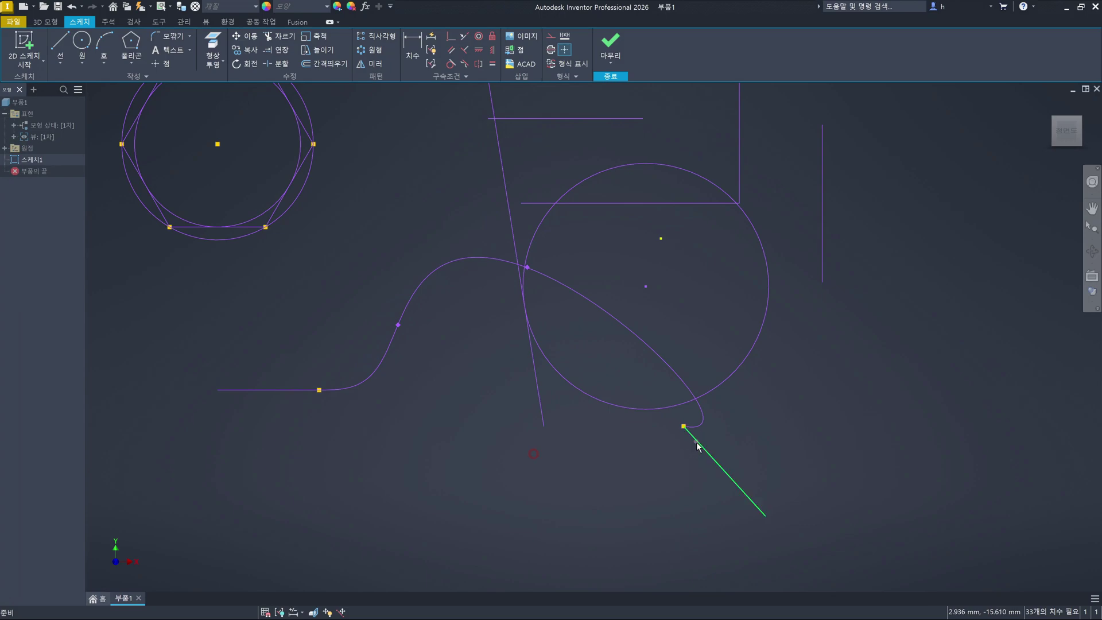
# Show all sketch constraints to check those between the slanted line and the spline, and hide them again
pyautogui.click(687, 433)
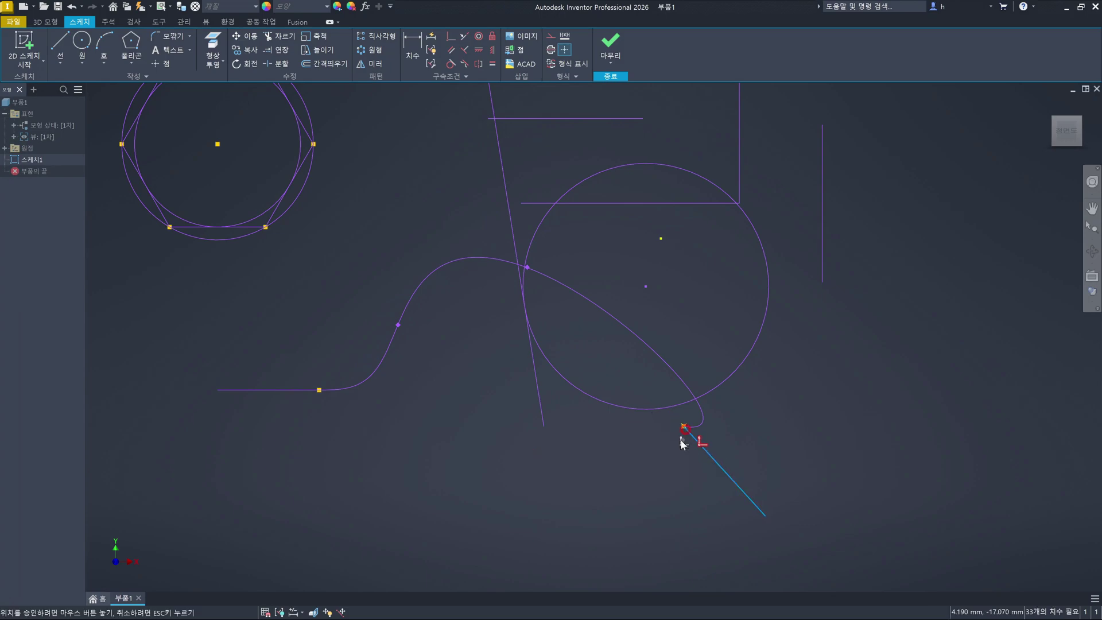
pyautogui.press('Escape')
pyautogui.press('F8')
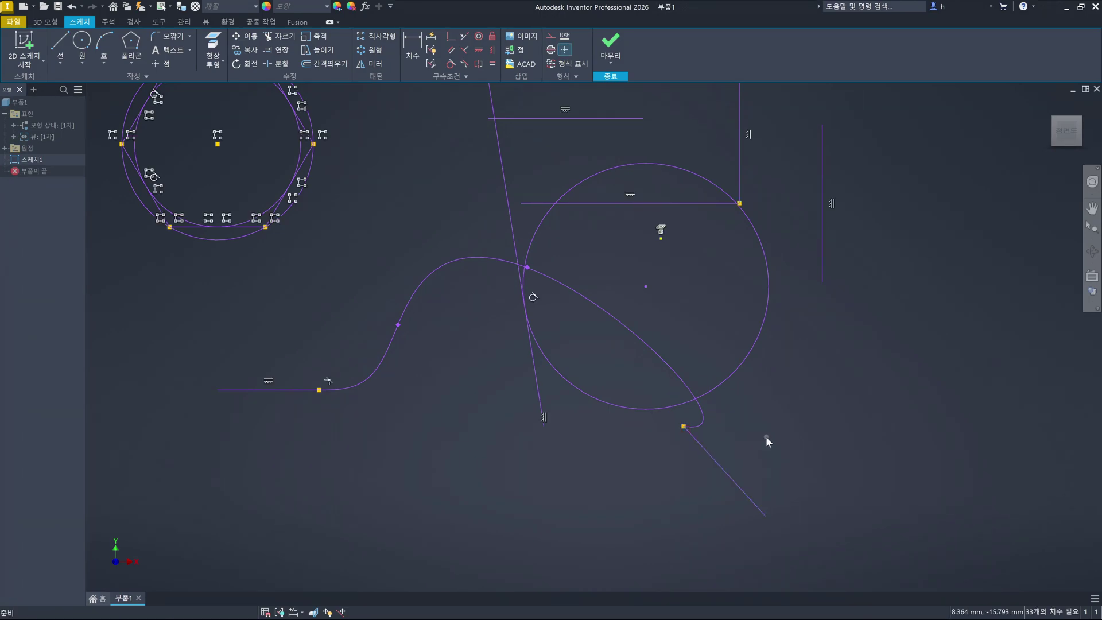
pyautogui.press('F9')
# Move the spline's right end down beyond the slanted line's free end and turn its tangent handle
pyautogui.moveTo(683, 428); pyautogui.dragTo(850, 570)
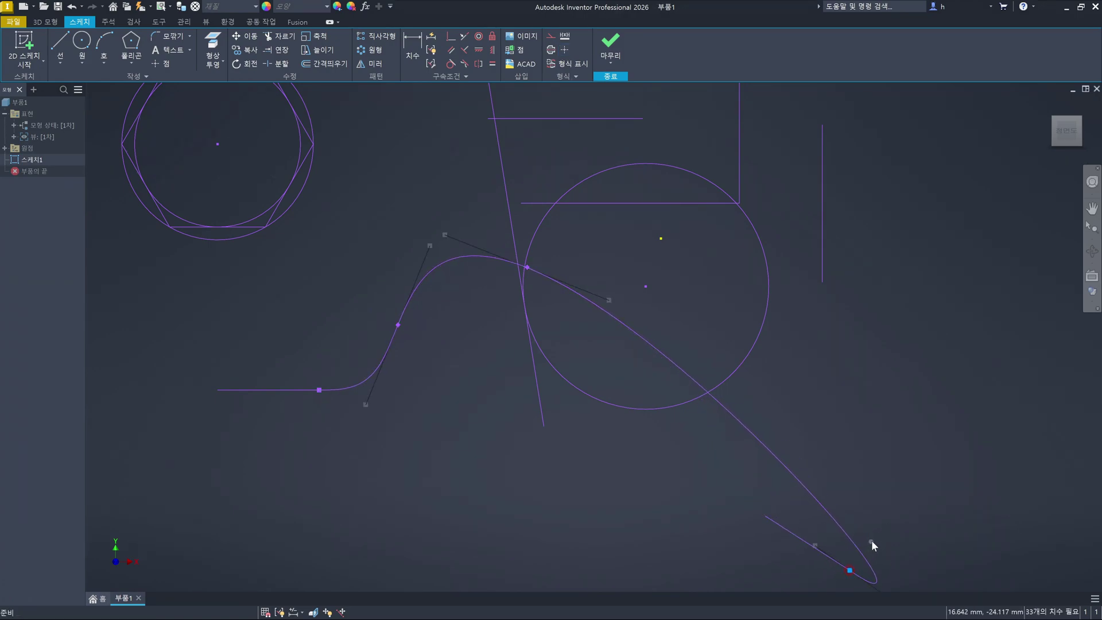
pyautogui.moveTo(871, 540); pyautogui.dragTo(788, 317, button='middle')
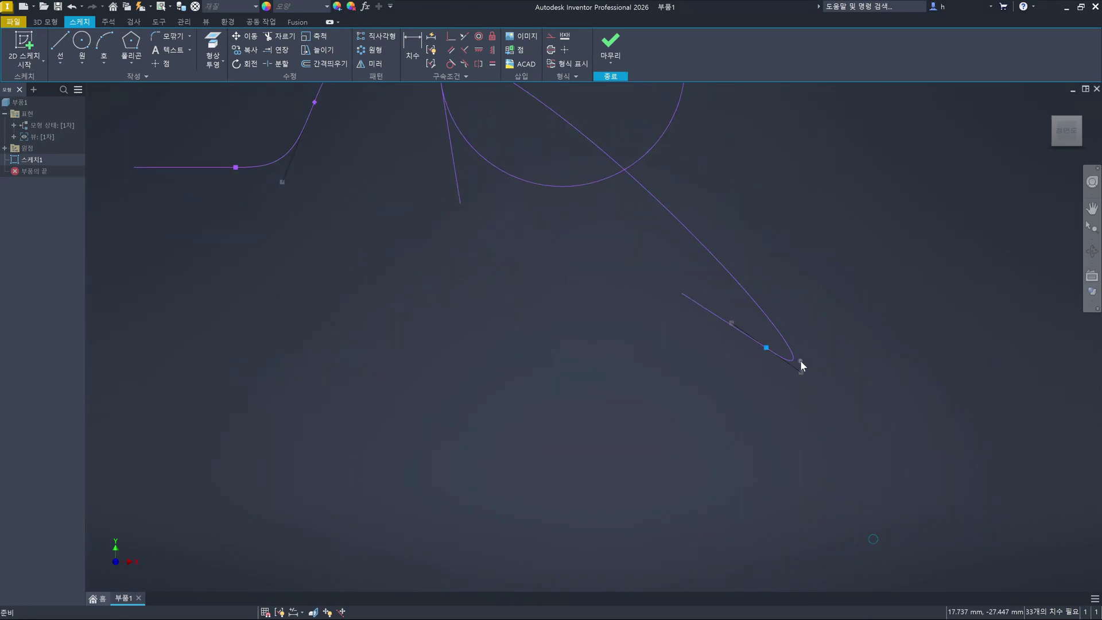
pyautogui.moveTo(800, 374); pyautogui.dragTo(682, 297)
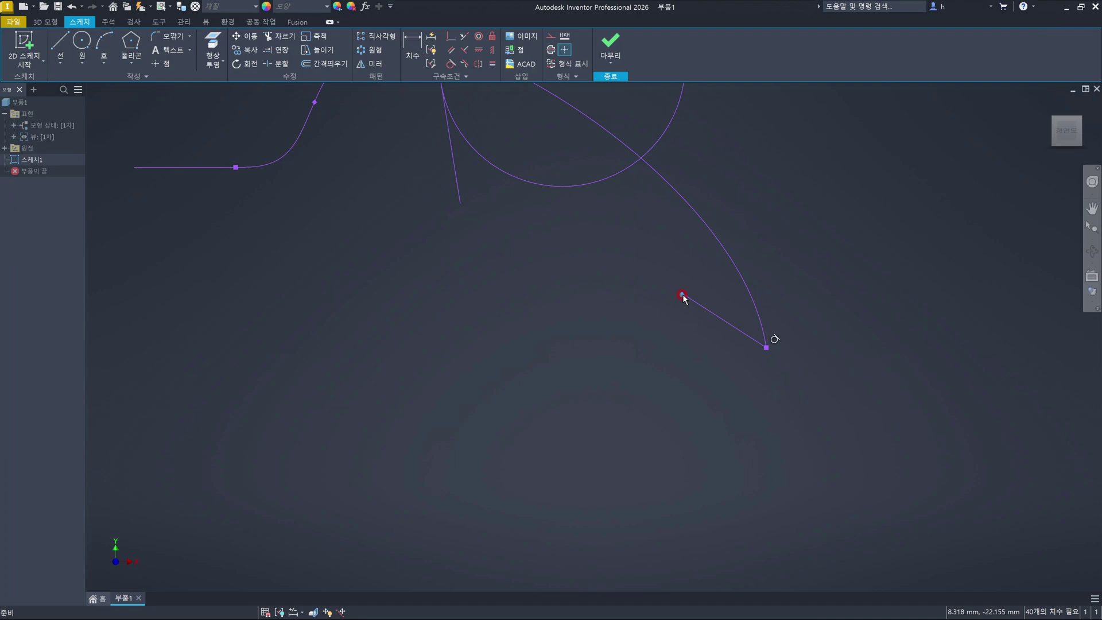
# Swing the connected line's free end outward so it slants down from the spline's right end
pyautogui.click(813, 404)
pyautogui.click(768, 348)
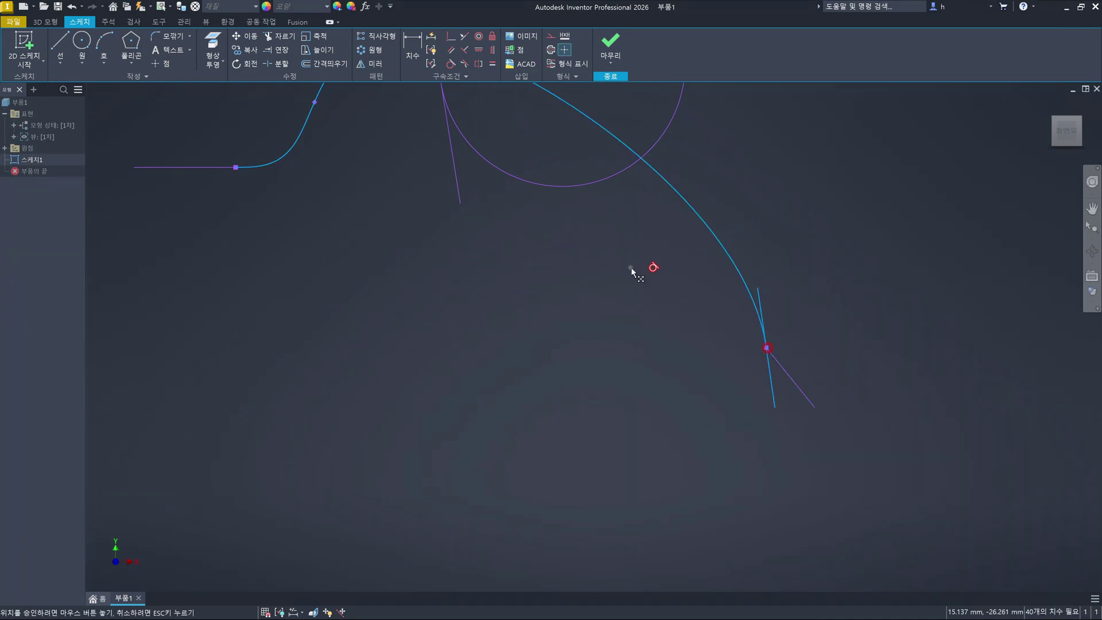
pyautogui.click(809, 347)
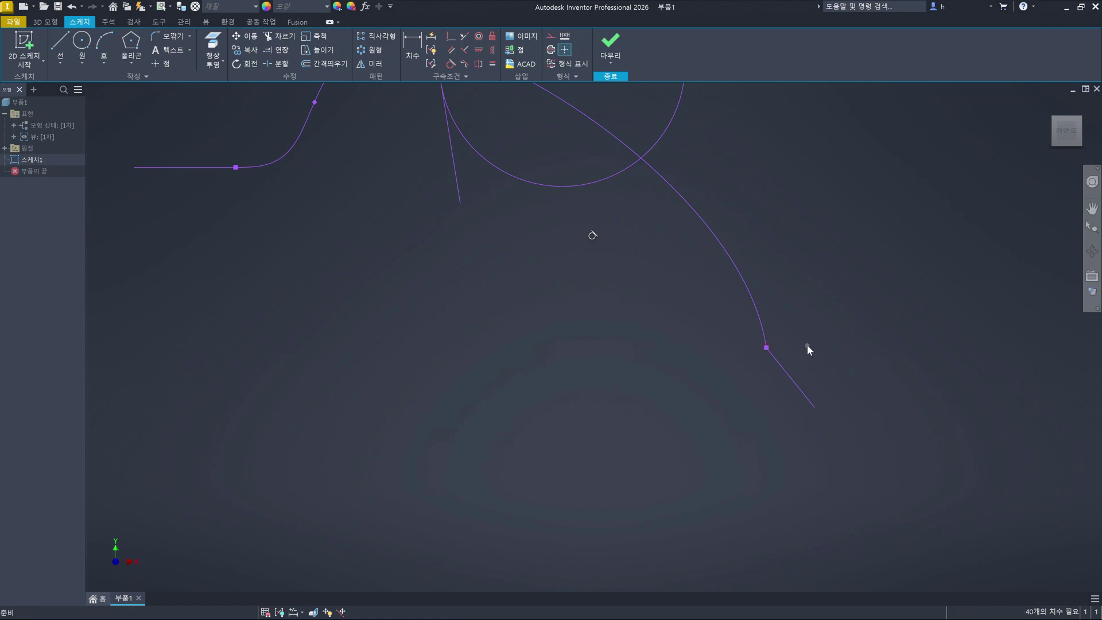
# Move the spline's right end up to just below the large circle and bring the line's free end closer to it
pyautogui.moveTo(766, 348); pyautogui.dragTo(552, 229)
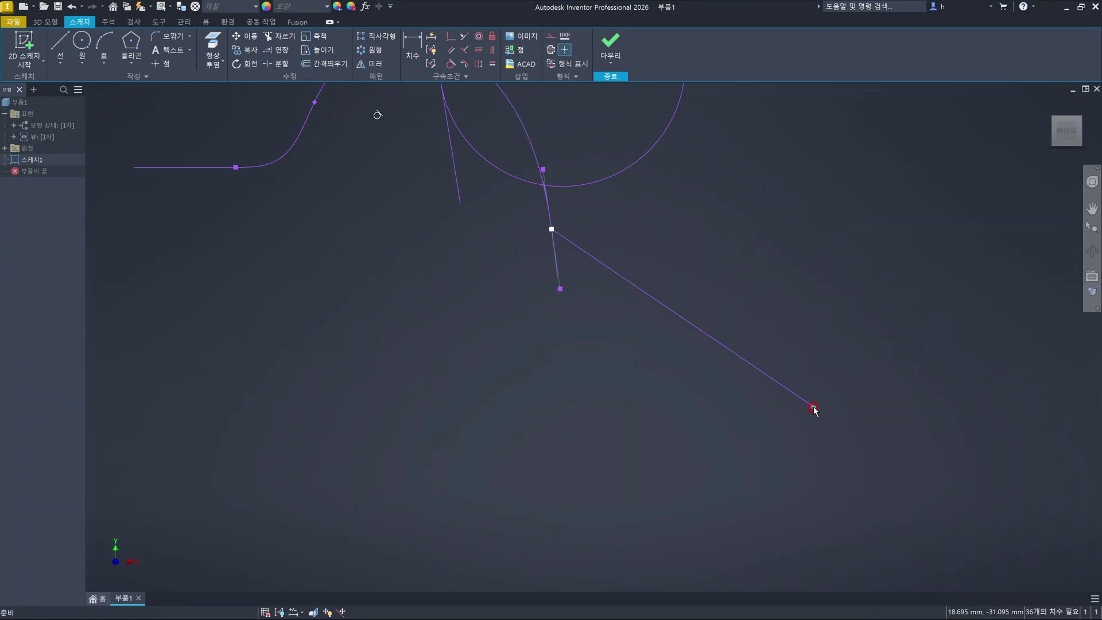
pyautogui.moveTo(624, 319); pyautogui.dragTo(672, 542, button='middle')
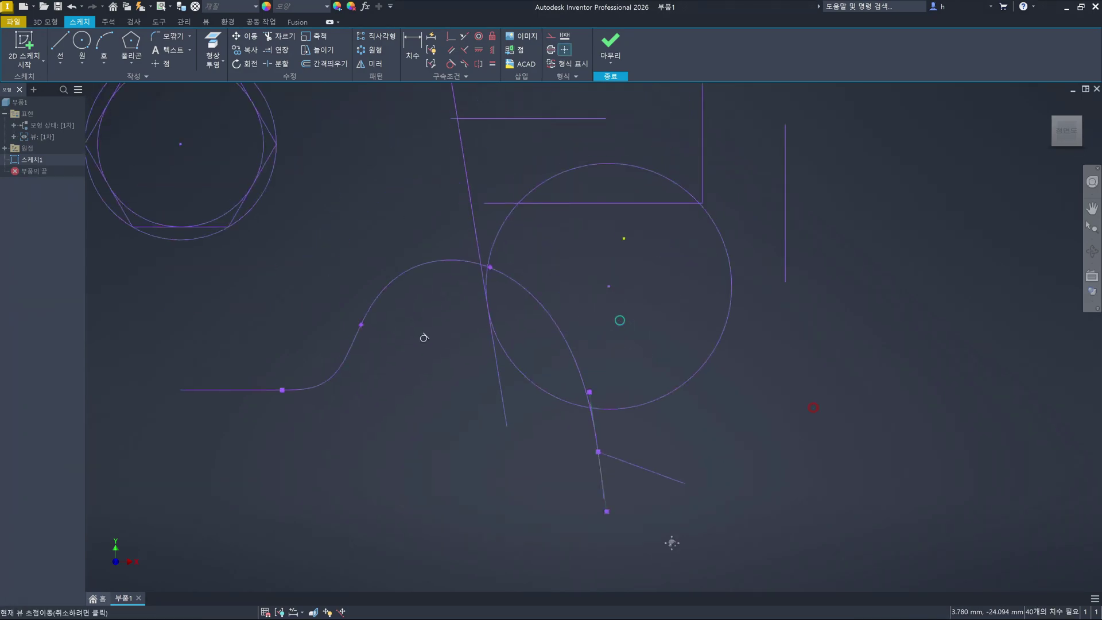
pyautogui.click(712, 439)
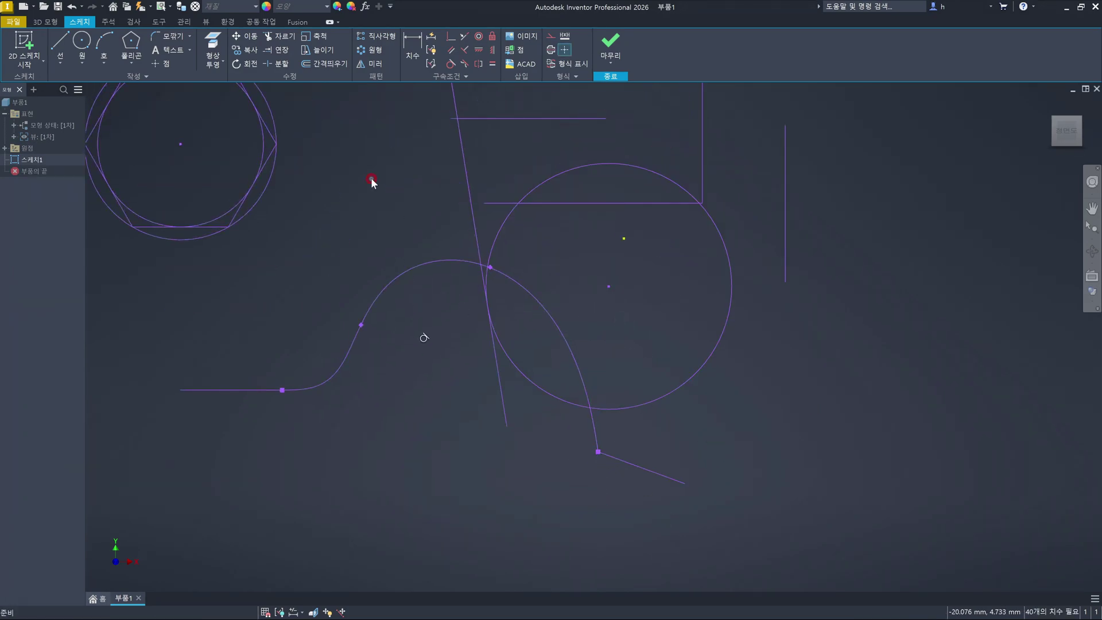
# Try to apply a smooth (G2) constraint between the spline and the slanted line at its right end
pyautogui.click(466, 66)
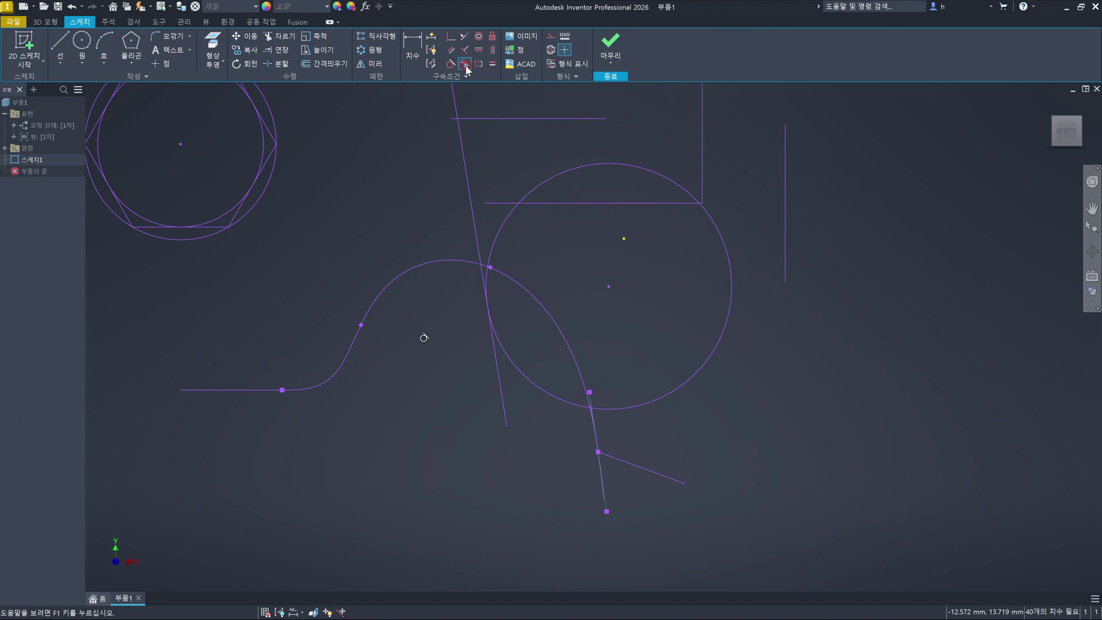
pyautogui.click(576, 368)
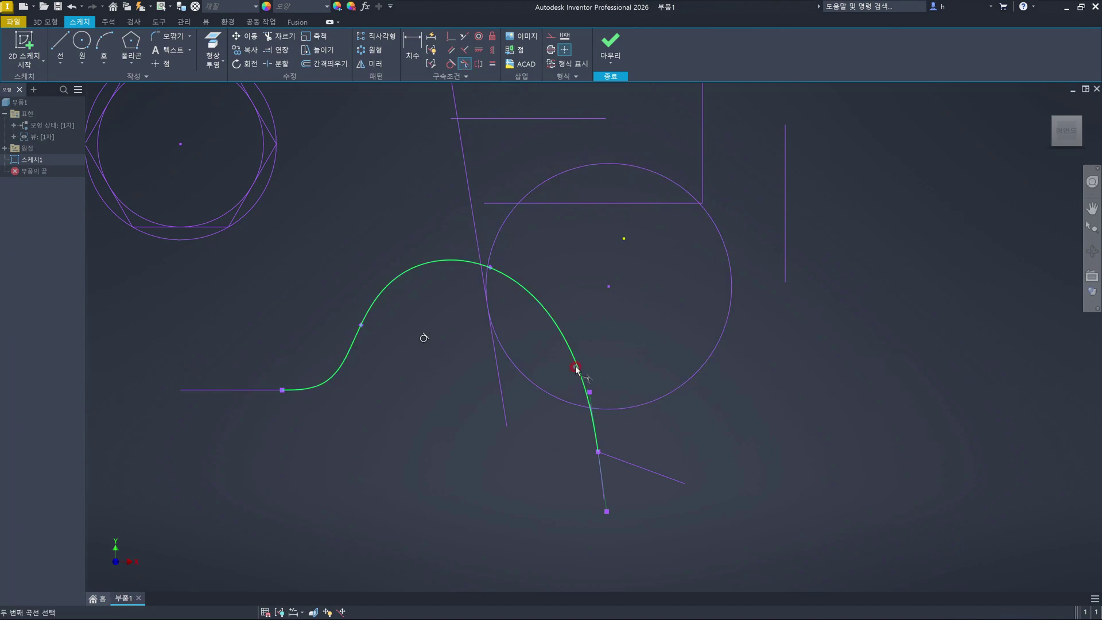
pyautogui.click(627, 464)
pyautogui.press('Escape')
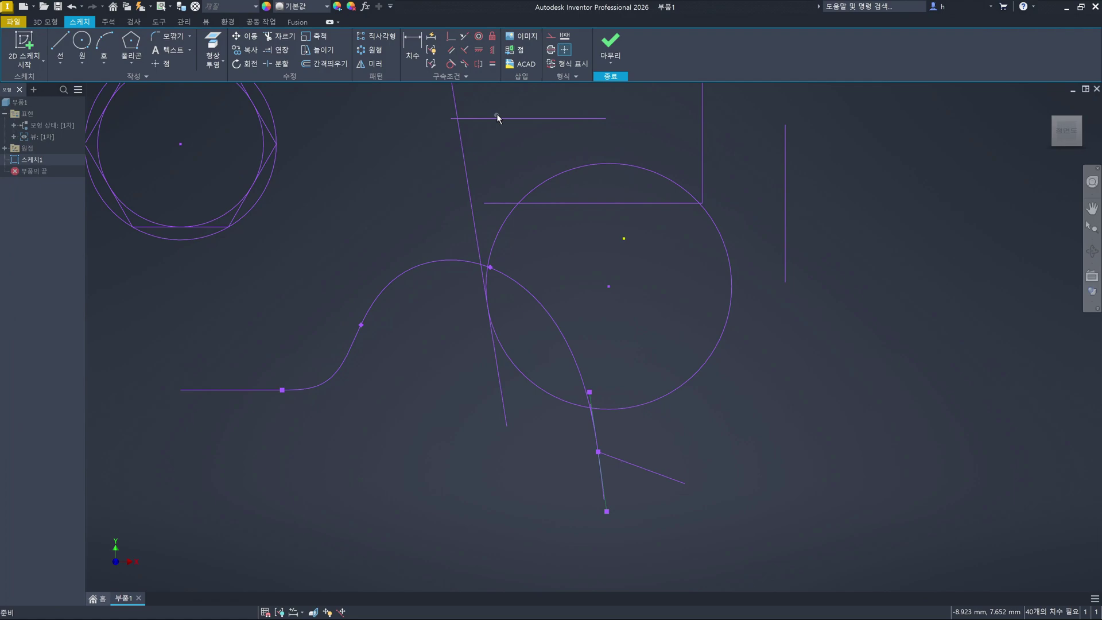
pyautogui.click(467, 66)
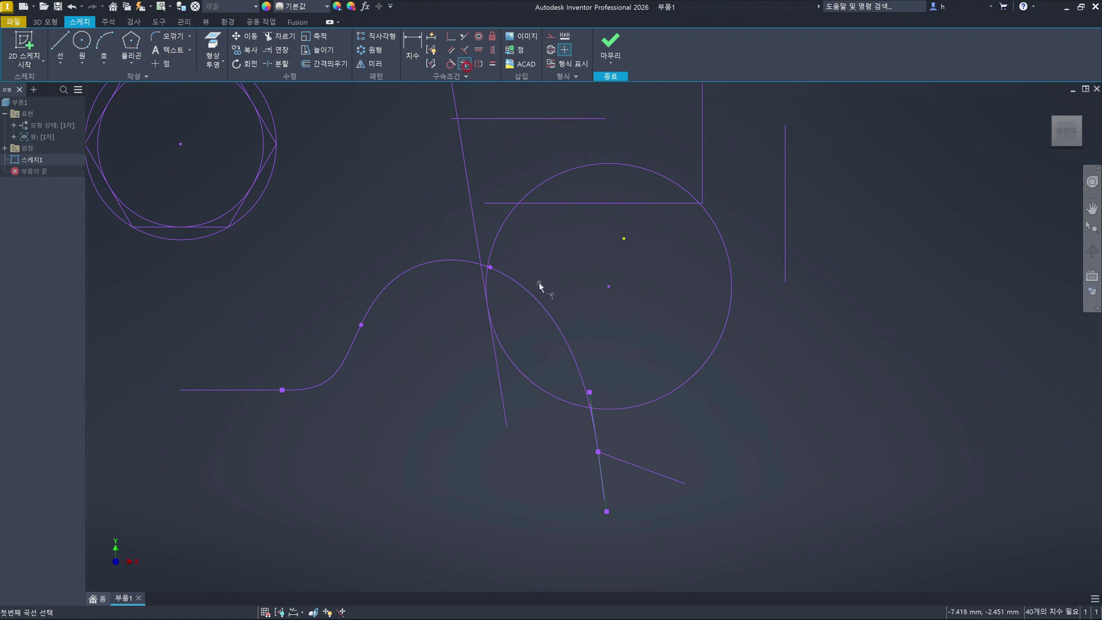
pyautogui.click(583, 388)
pyautogui.click(634, 467)
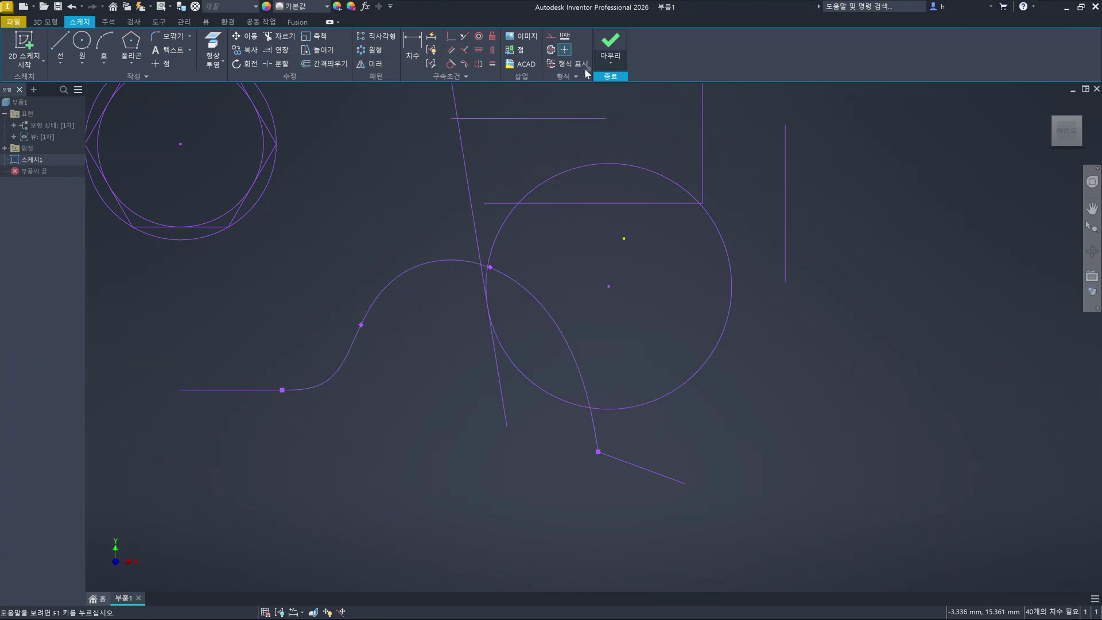
# Try to apply a smooth (G2) constraint between the spline's right-end tangent handle and the slanted line
pyautogui.click(463, 63)
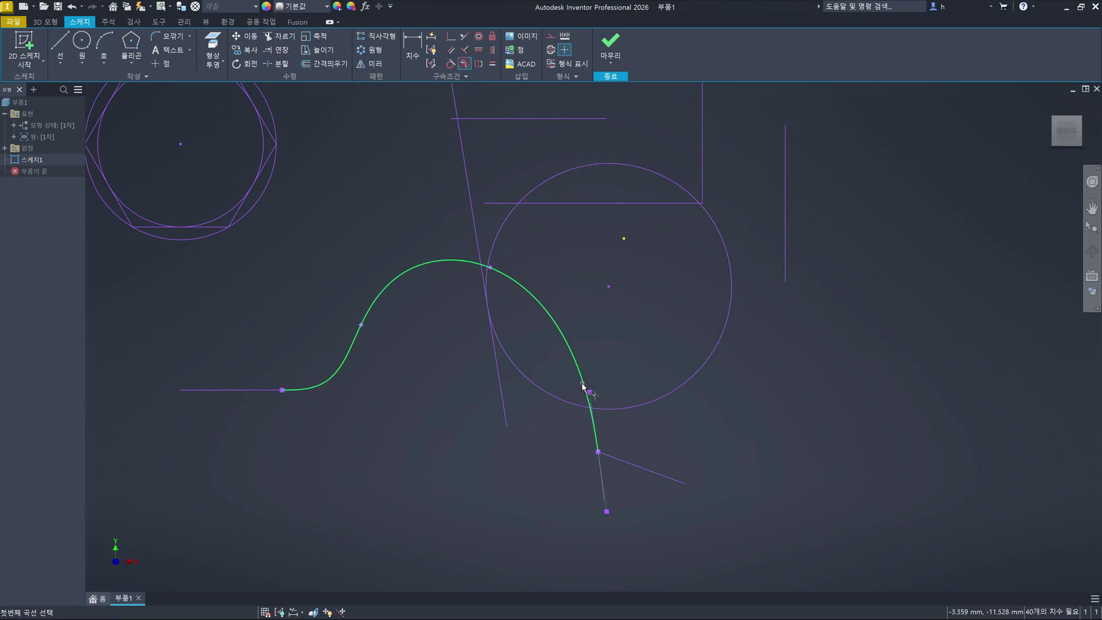
pyautogui.click(602, 489)
pyautogui.click(638, 464)
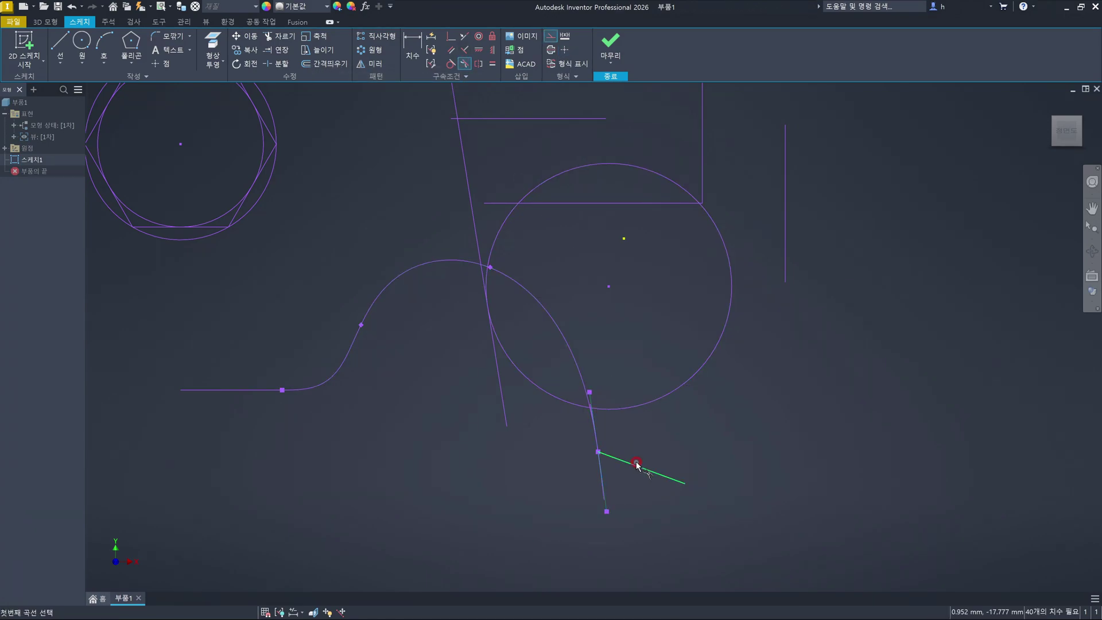
pyautogui.press('Escape')
# Turn the spline's right-end tangent handle closer to horizontal and retry the smooth (G2) constraint between the spline and the slanted line
pyautogui.moveTo(608, 512); pyautogui.dragTo(642, 439)
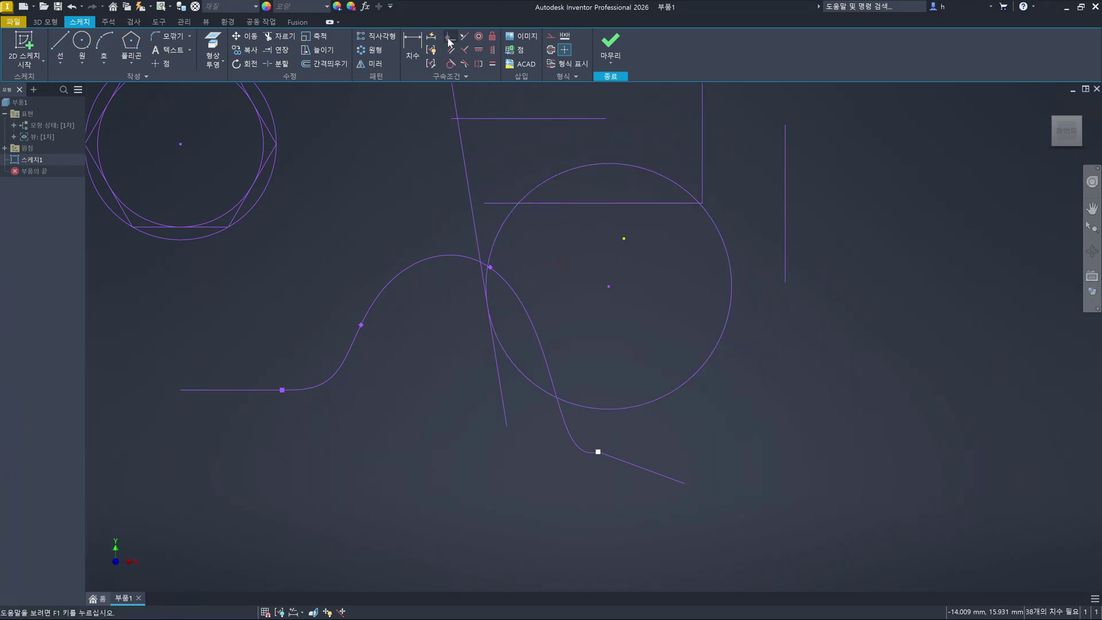
pyautogui.click(465, 66)
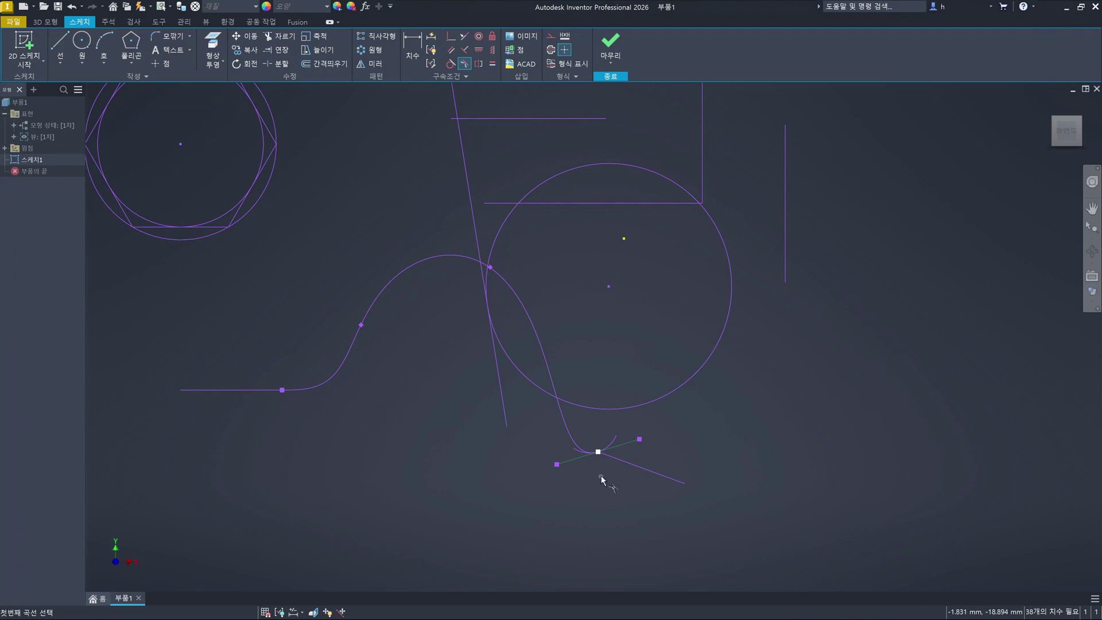
pyautogui.click(583, 452)
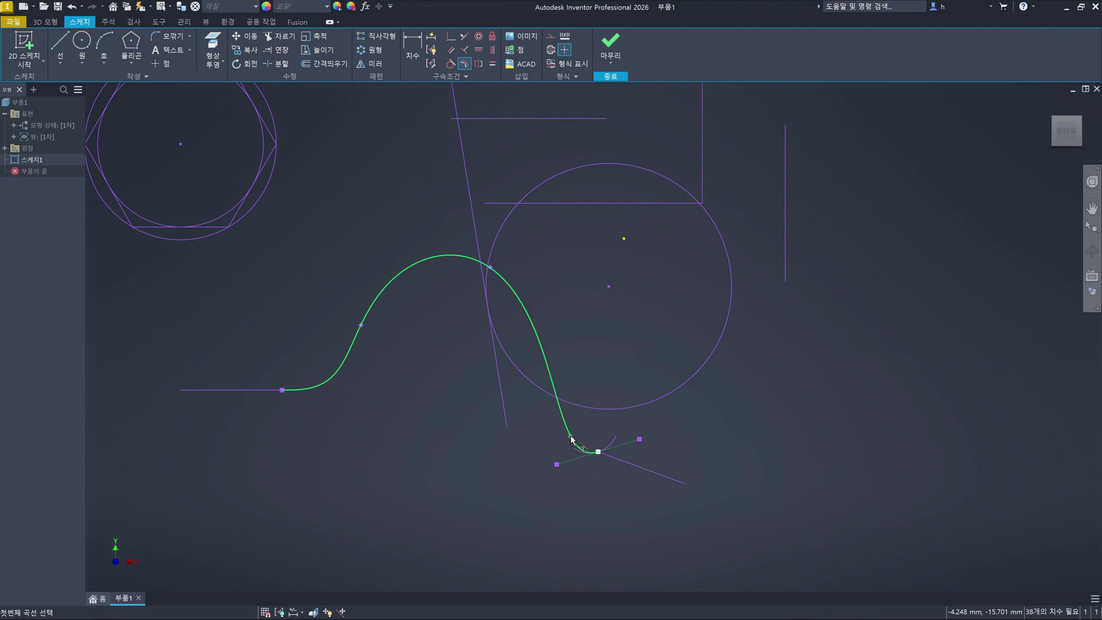
pyautogui.click(639, 467)
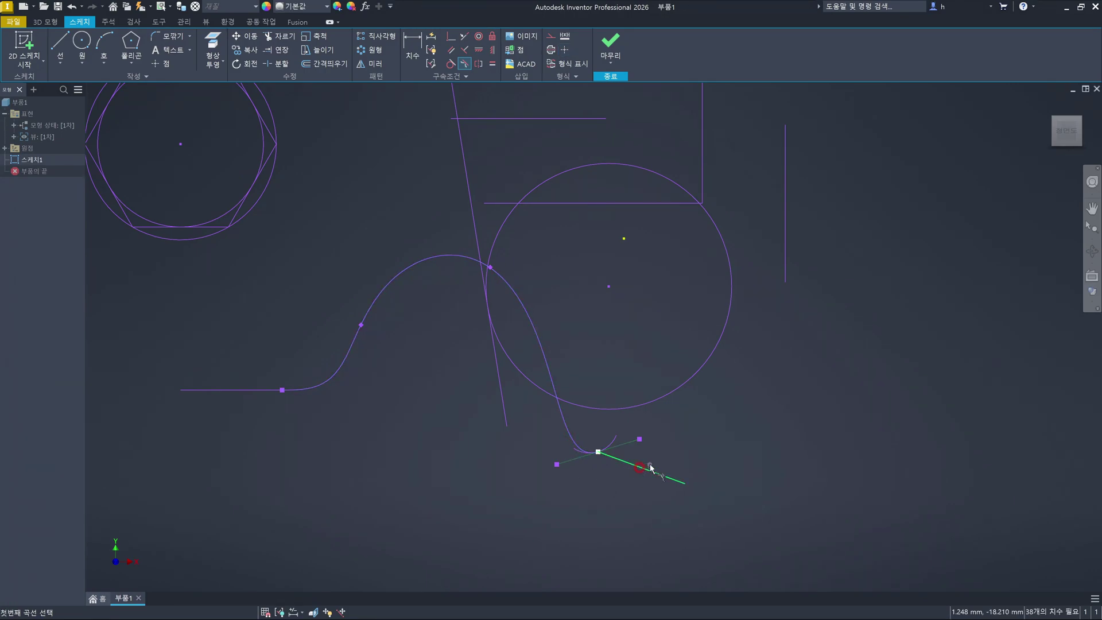
pyautogui.click(726, 417)
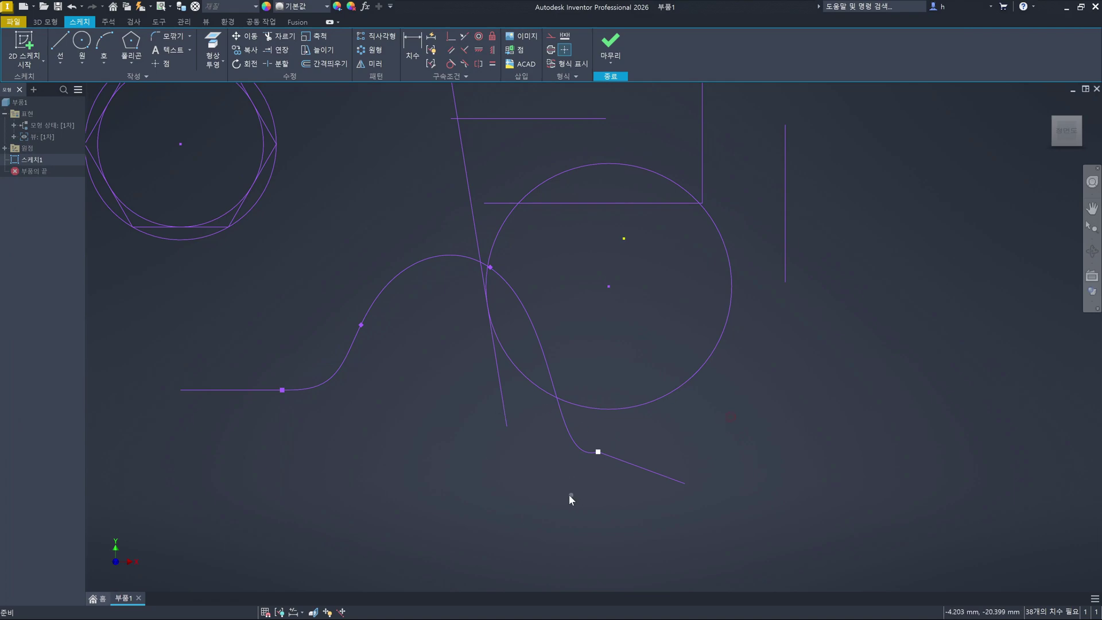
# Move the spline's right end slightly up and apply a collinear constraint between its tangent handle and the slanted line
pyautogui.click(797, 451)
pyautogui.moveTo(600, 453); pyautogui.dragTo(606, 426)
pyautogui.click(606, 427)
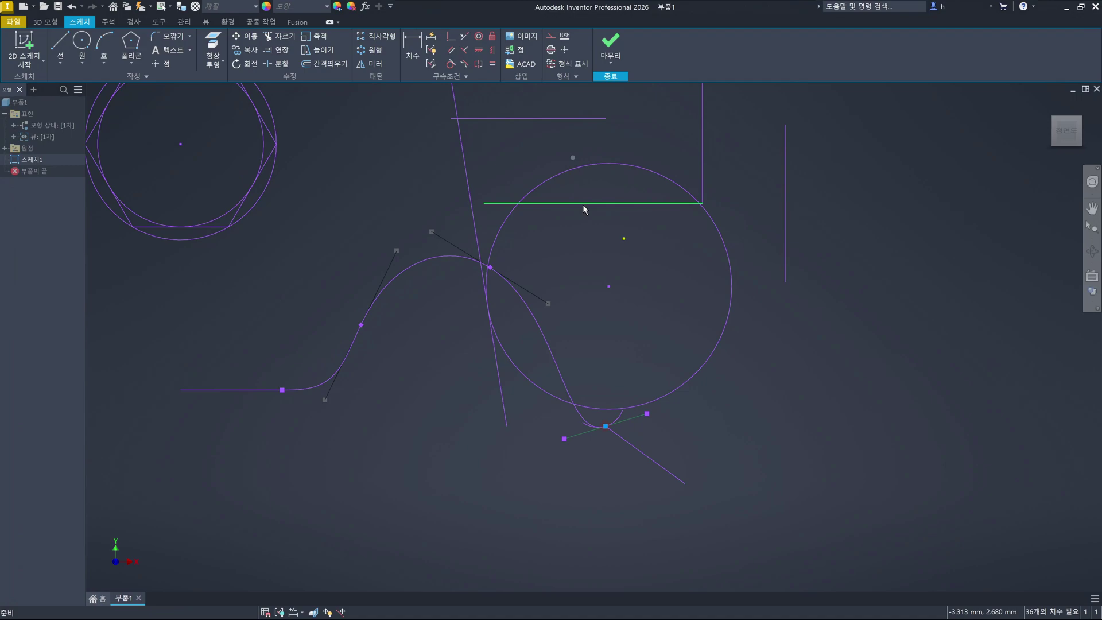
pyautogui.click(465, 38)
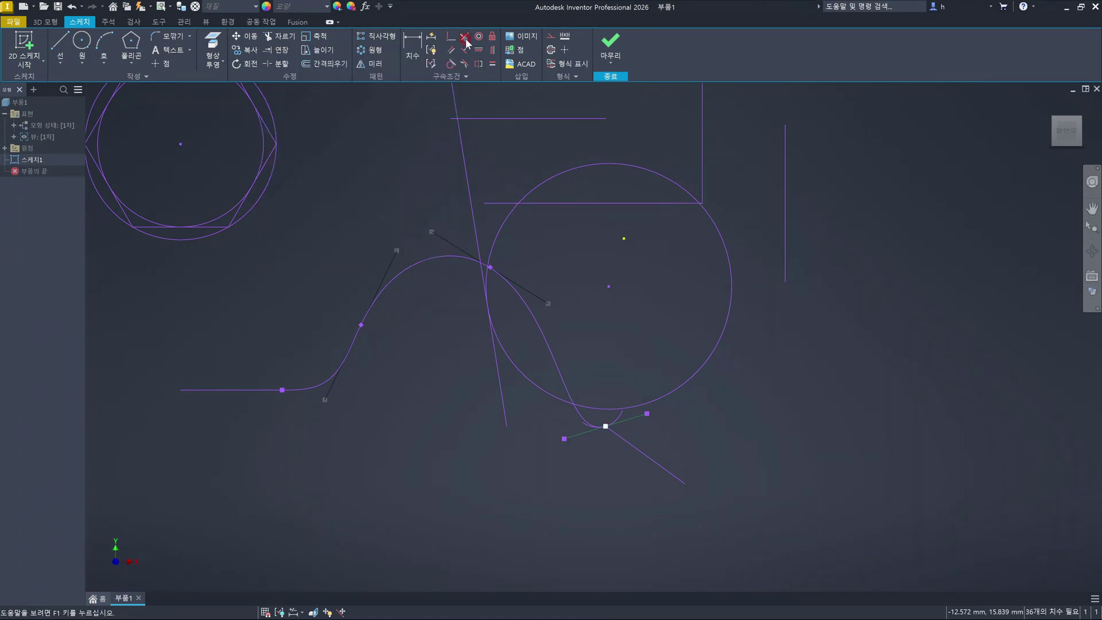
pyautogui.click(635, 422)
pyautogui.click(635, 447)
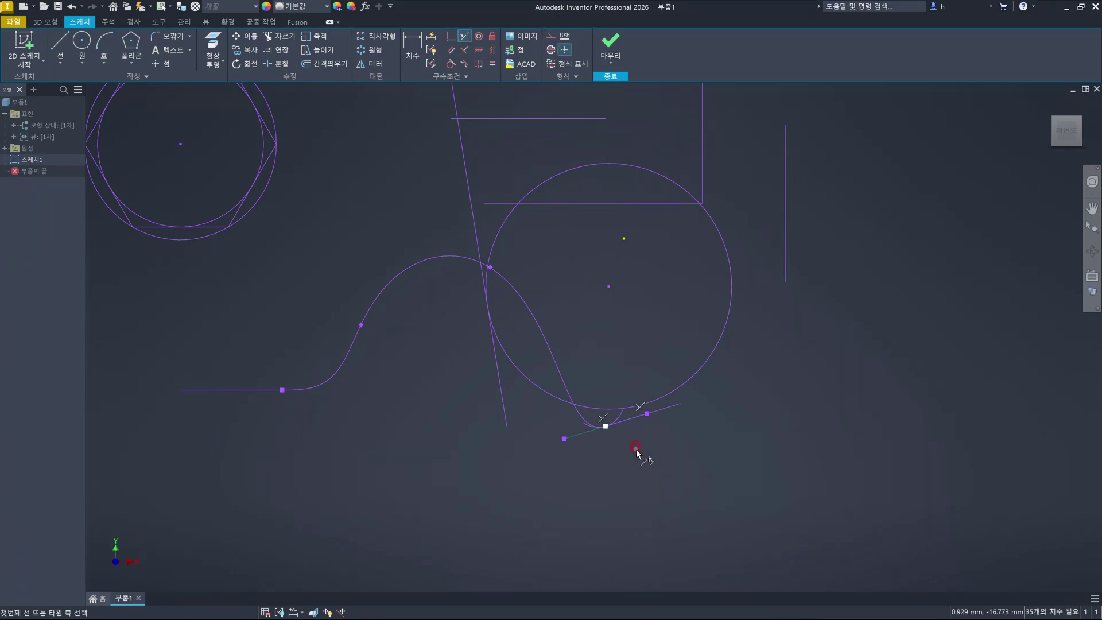
pyautogui.press('Escape')
# Swing the collinear line and tangent handle downward to reshape the spline's right end
pyautogui.moveTo(684, 403); pyautogui.dragTo(665, 481)
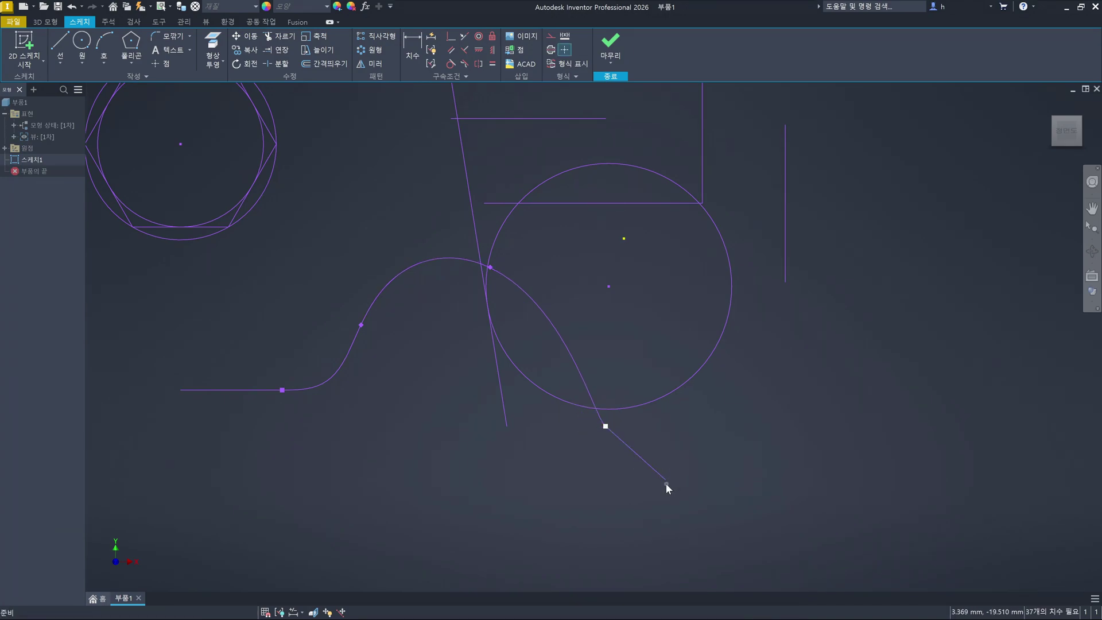
pyautogui.moveTo(607, 428); pyautogui.dragTo(561, 389)
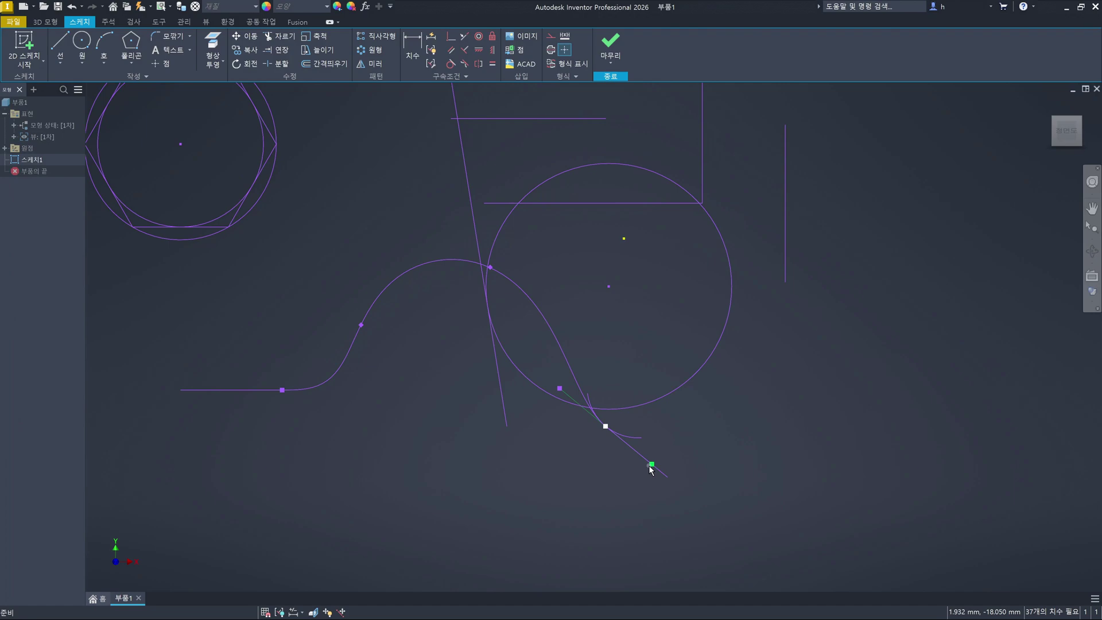
pyautogui.moveTo(652, 464); pyautogui.dragTo(630, 456)
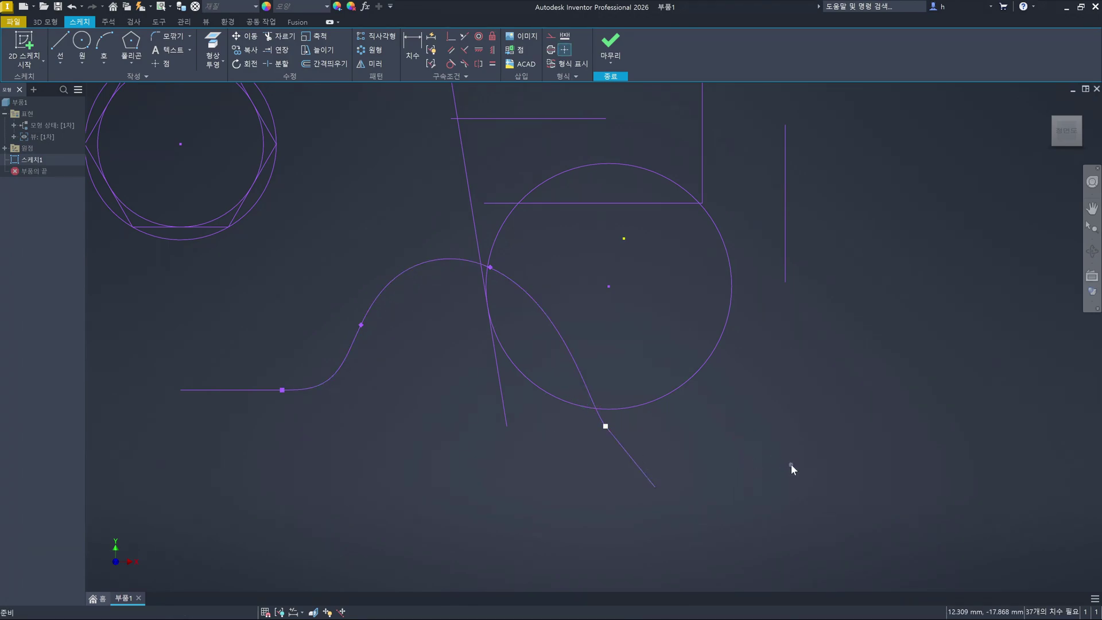
# Undo the collinear constraint and all the moves of the spline's right end, its handle and the slanted line
pyautogui.hotkey('ctrl', 'z')
pyautogui.hotkey('ctrl', 'z')
pyautogui.hotkey('ctrl', 'z')
pyautogui.hotkey('ctrl', 'z')
pyautogui.hotkey('ctrl', 'z')
pyautogui.hotkey('ctrl', 'z')
pyautogui.hotkey('ctrl', 'z')
pyautogui.hotkey('ctrl', 'z')
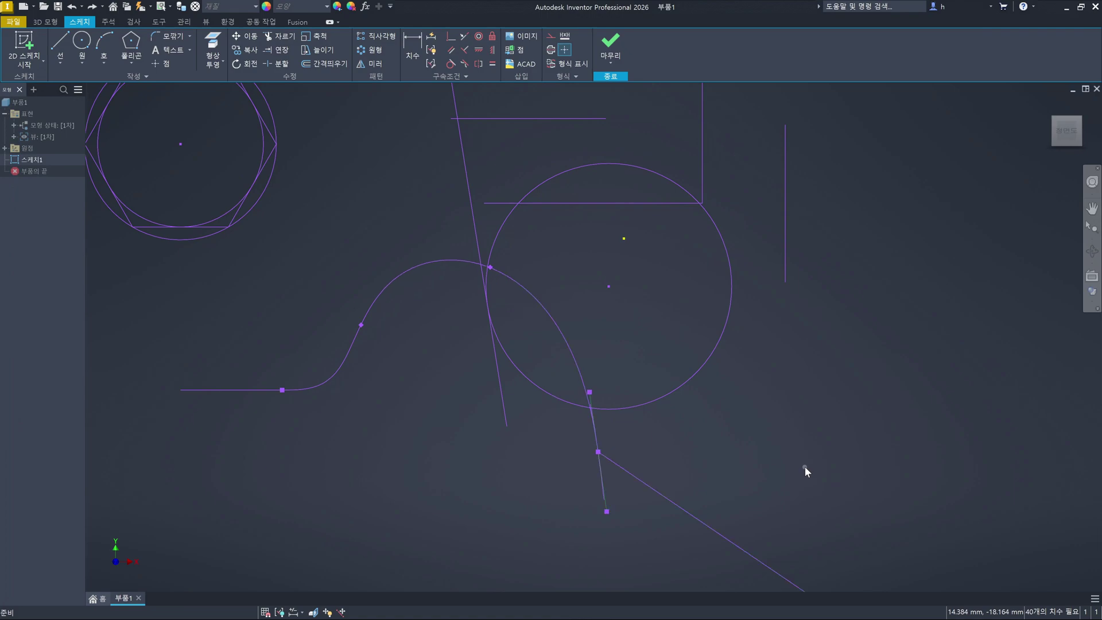
pyautogui.hotkey('ctrl', 'z')
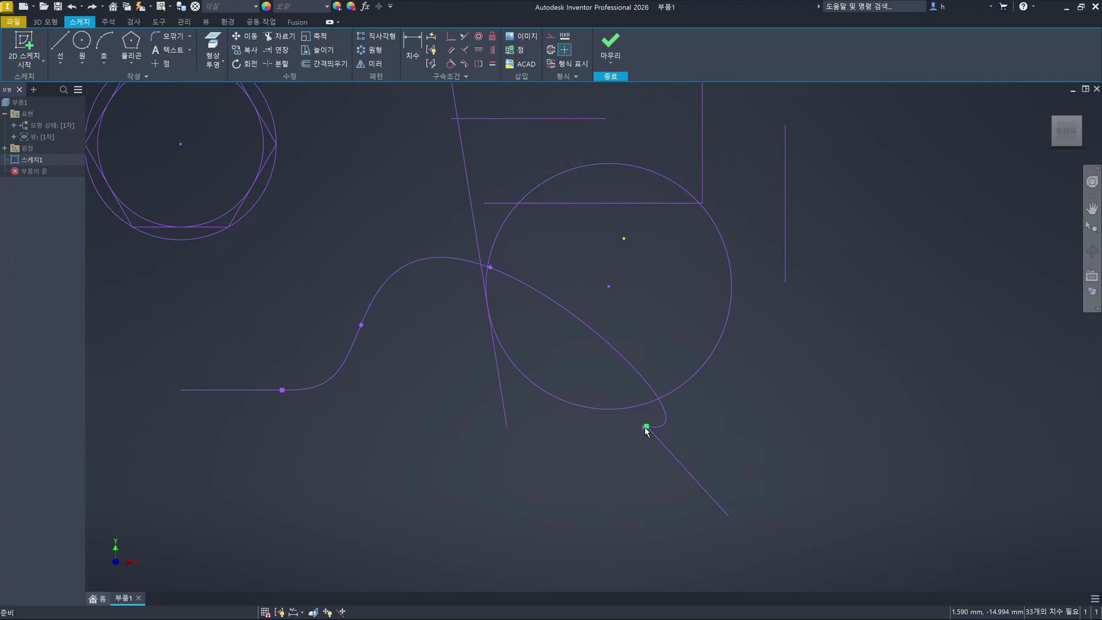
# Move the spline's right end above the line's free end, try a smooth (G2) constraint between them, and undo both
pyautogui.moveTo(646, 429); pyautogui.dragTo(716, 446)
pyautogui.click(715, 445)
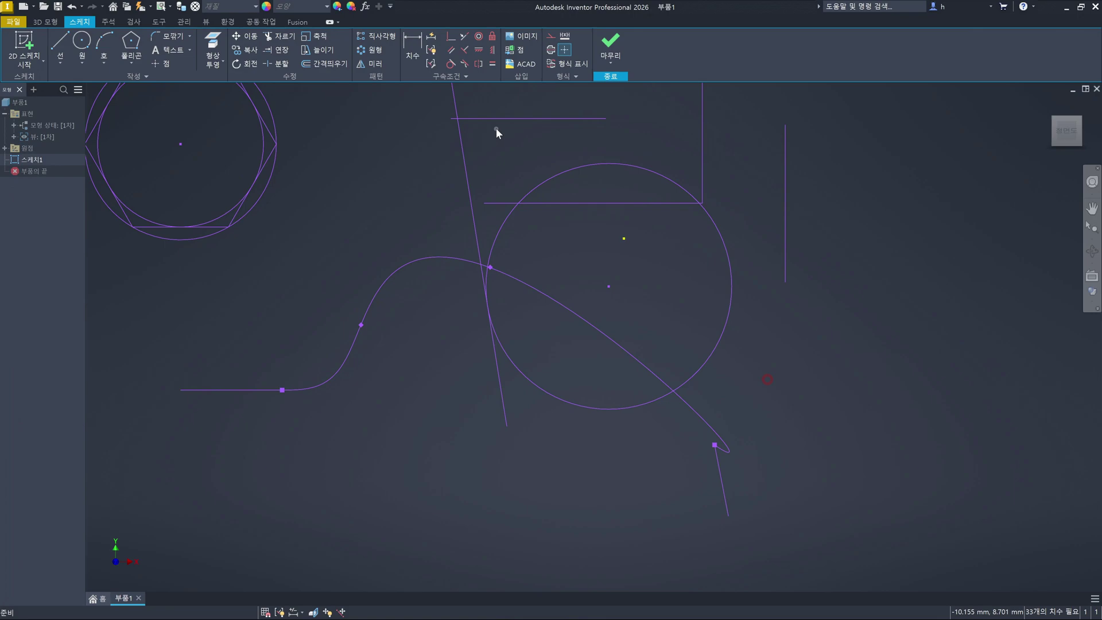
pyautogui.click(465, 63)
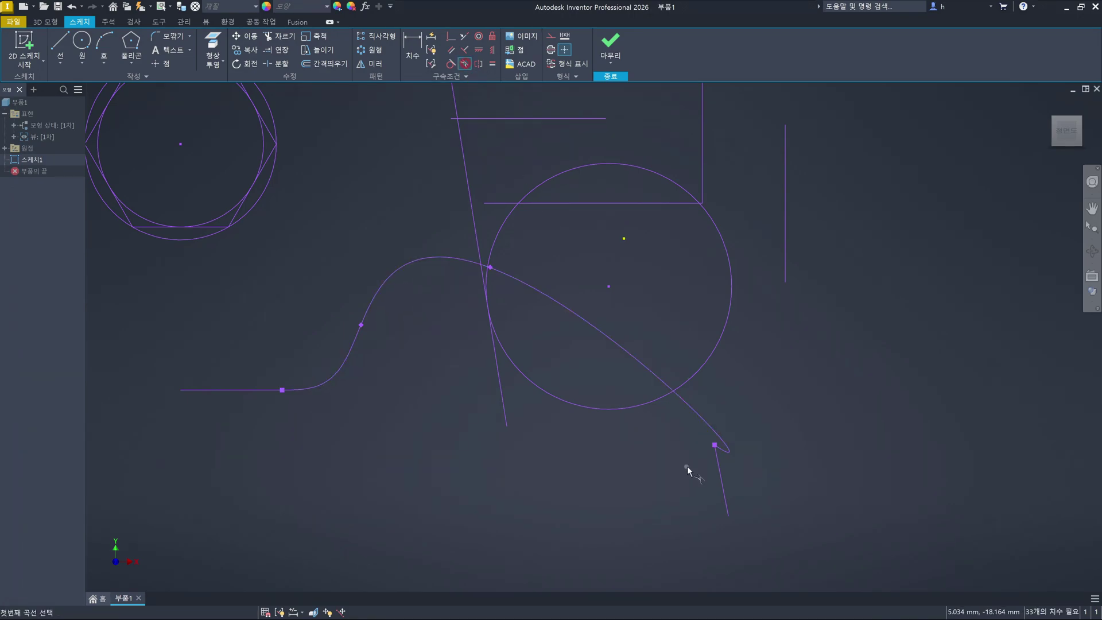
pyautogui.click(722, 480)
pyautogui.click(723, 450)
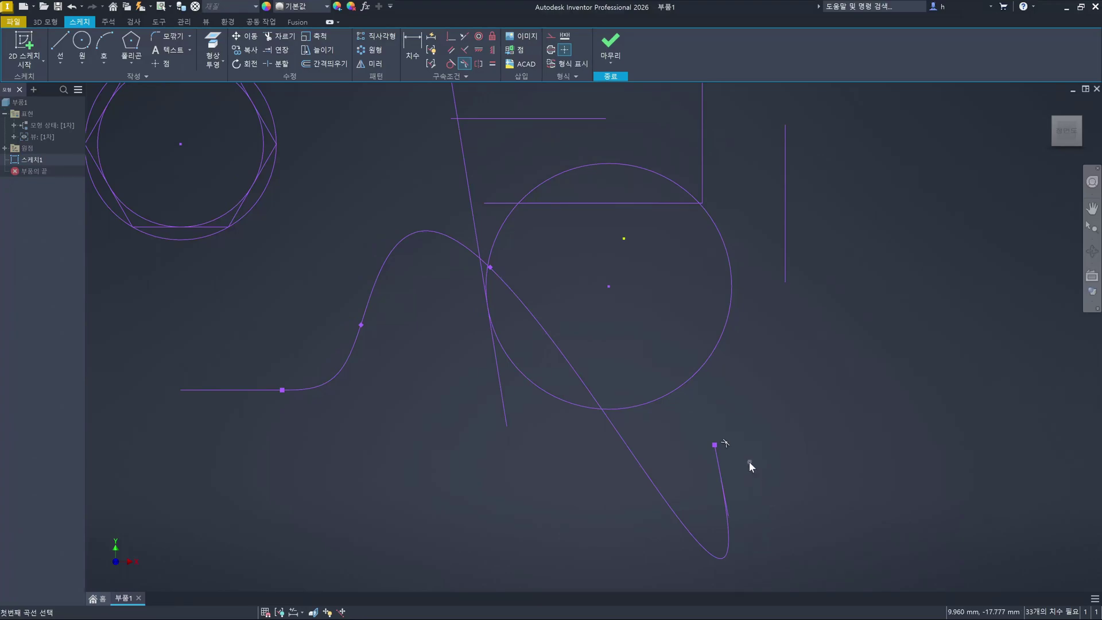
pyautogui.hotkey('ctrl', 'z')
pyautogui.hotkey('ctrl', 'z')
# Show the sketch constraints for a check and undo the move of the spline's third fit point
pyautogui.press('F8')
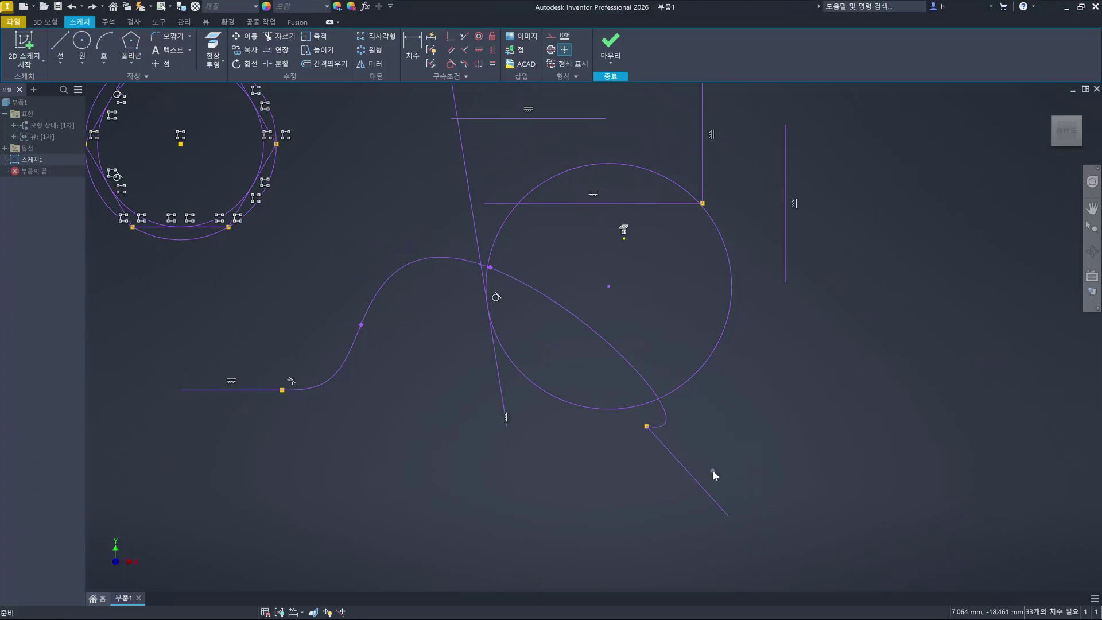
pyautogui.hotkey('ctrl', 'z')
pyautogui.hotkey('ctrl', 'z')
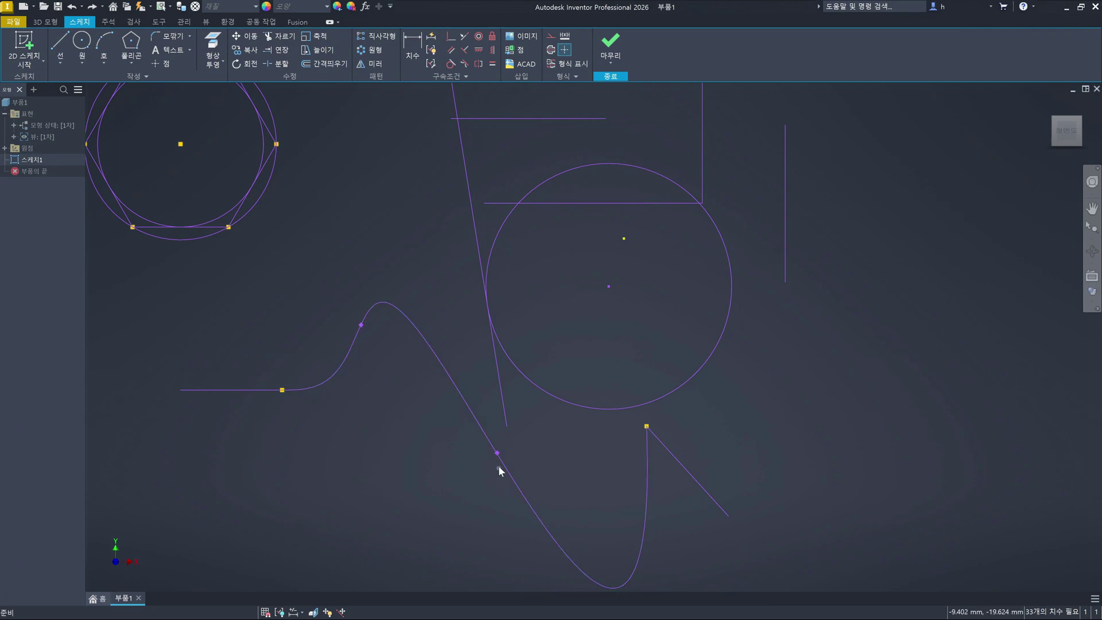
# Move the spline's third fit point up beyond its second one and apply a smooth (G2) constraint between the spline and the slanted line
pyautogui.moveTo(498, 454); pyautogui.dragTo(437, 213)
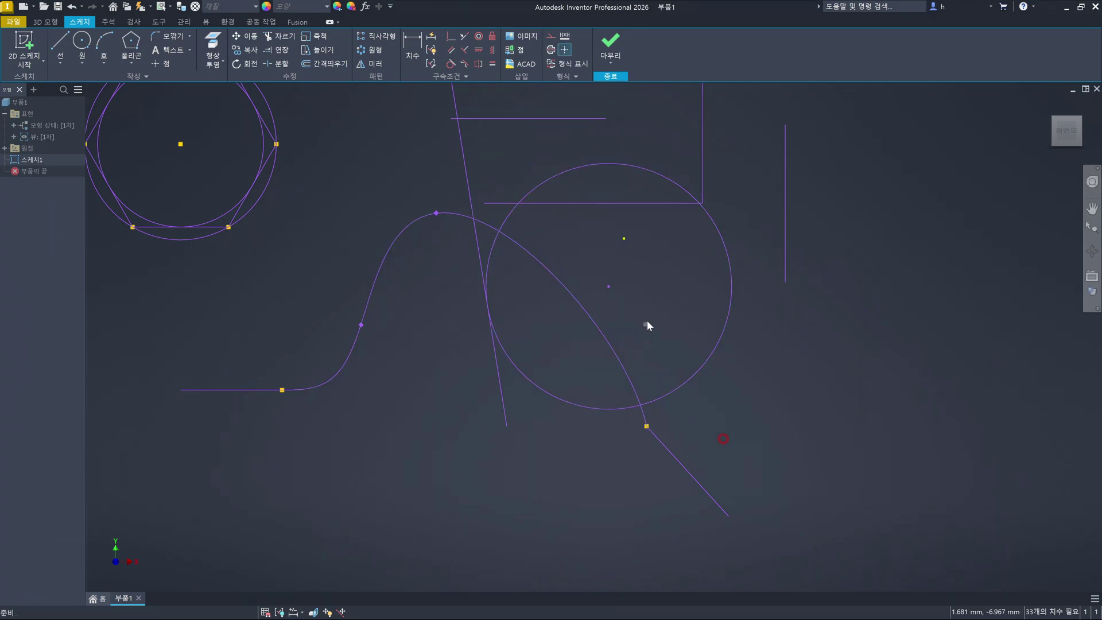
pyautogui.click(465, 65)
pyautogui.click(616, 362)
pyautogui.click(665, 443)
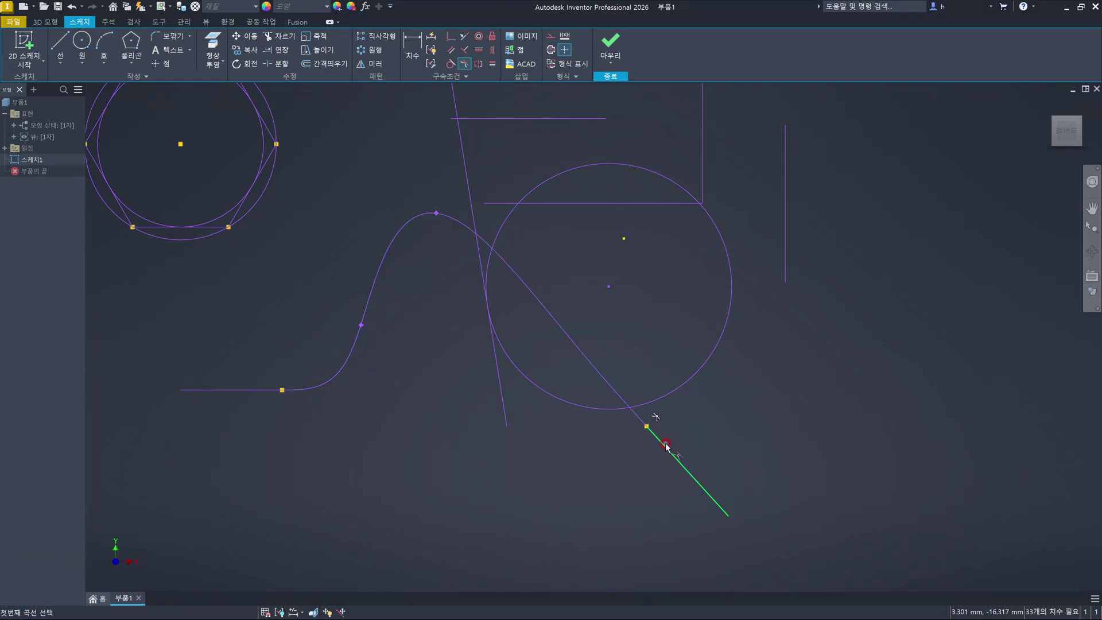
pyautogui.press('Escape')
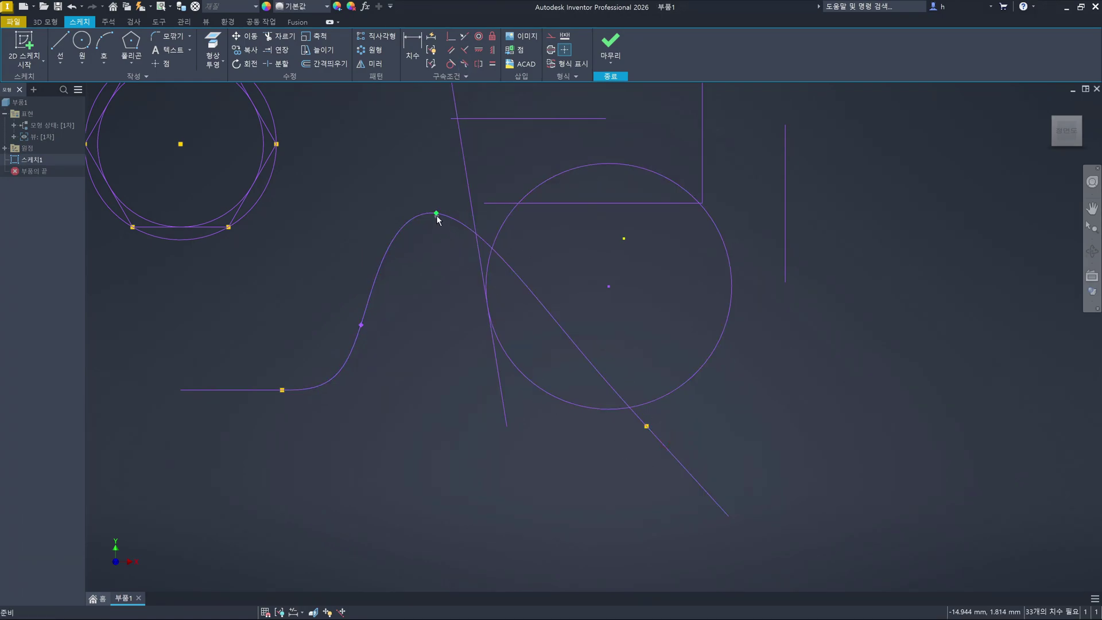
# Move the spline's third fit point down below the long slanted line's lower end to reshape the smoothly connected curve
pyautogui.moveTo(437, 215); pyautogui.dragTo(490, 461)
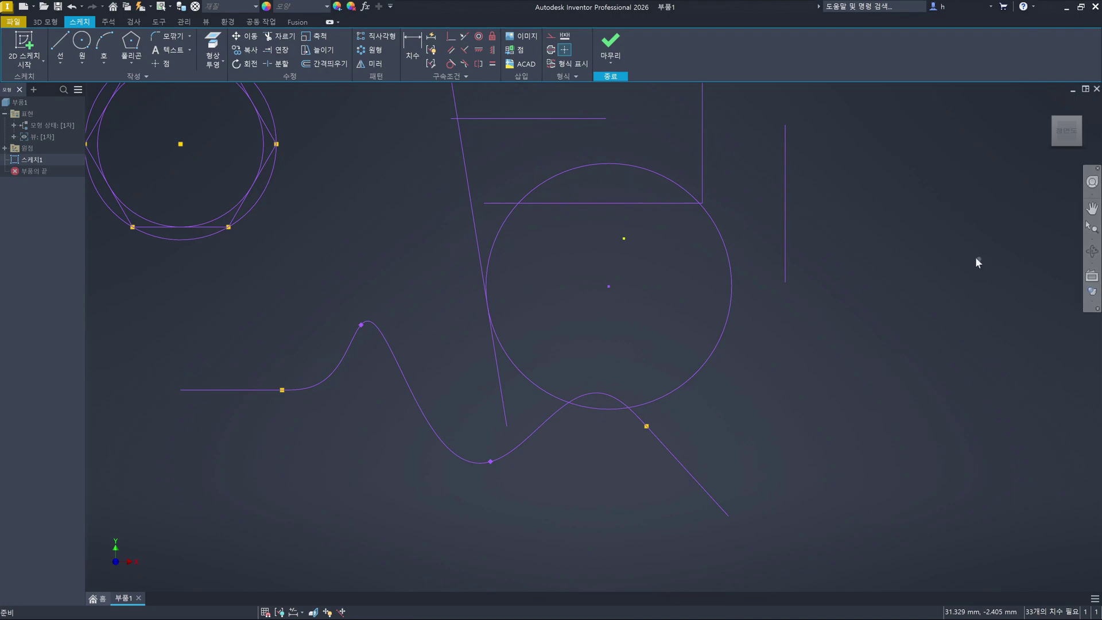
pyautogui.click(468, 66)
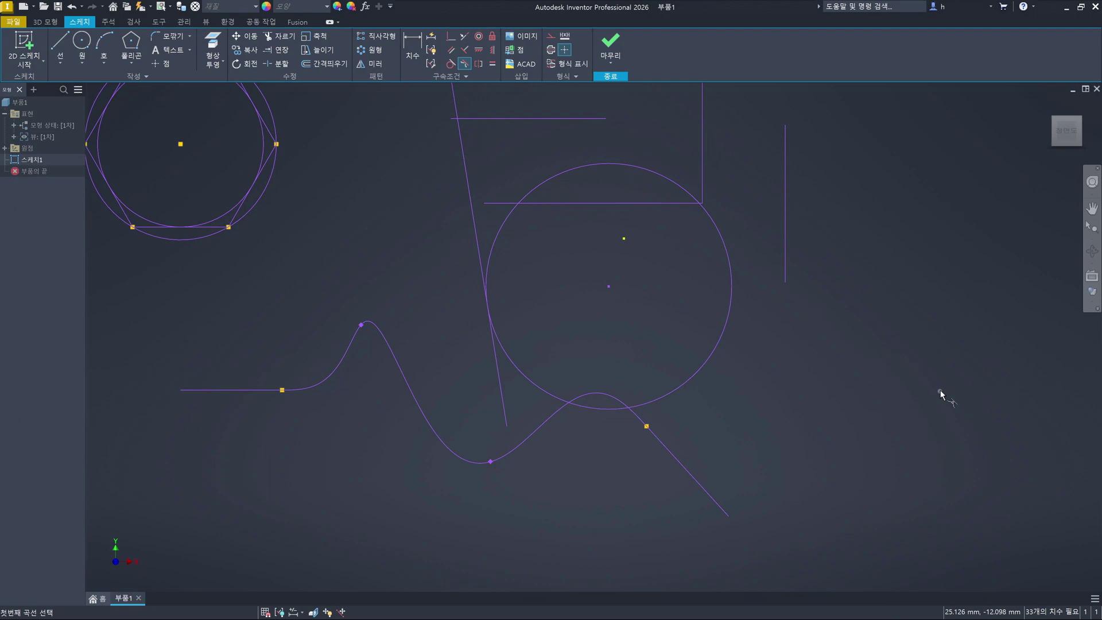
pyautogui.click(463, 64)
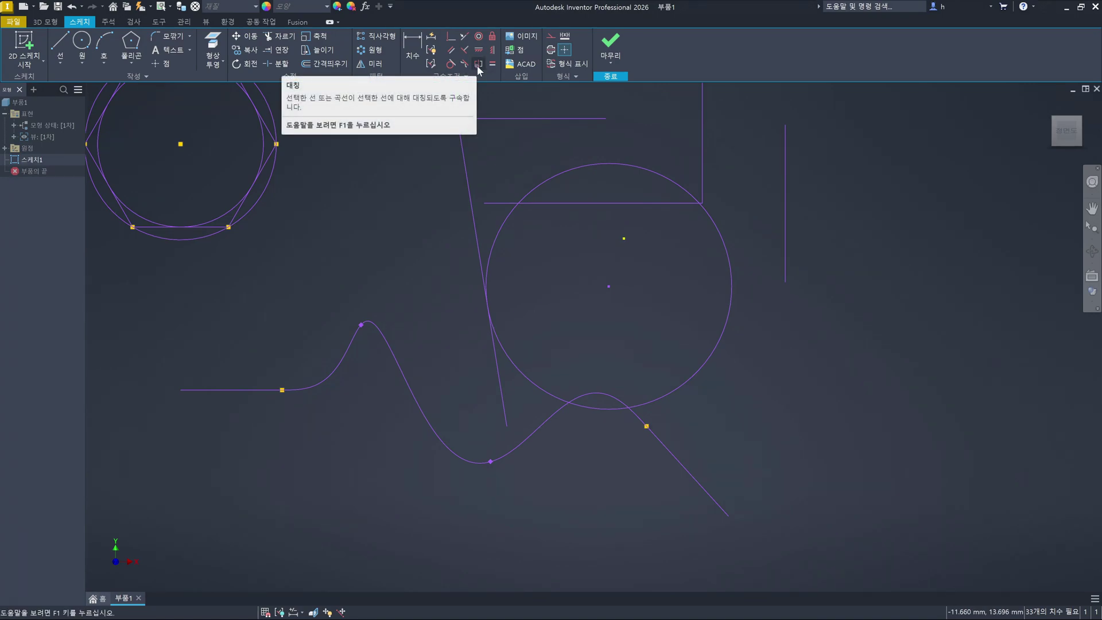
# Delete all lines, circles, the spline and the hexagon from the sketch, keeping only the origin point
pyautogui.scroll(-5, 615, 256)
pyautogui.scroll(4, 615, 256)
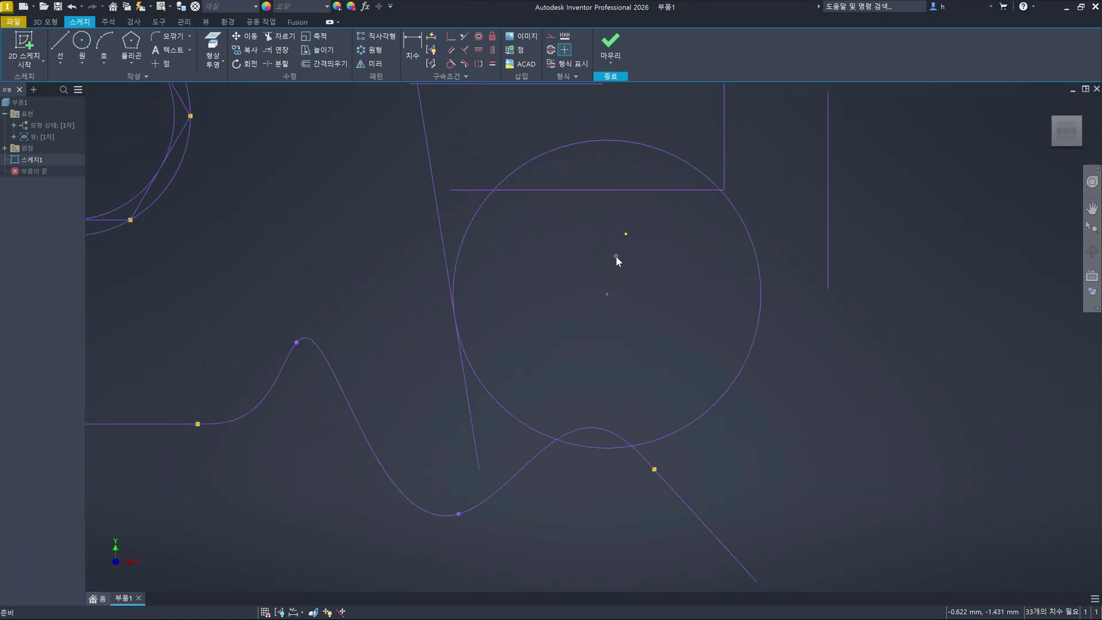
pyautogui.scroll(4, 666, 381)
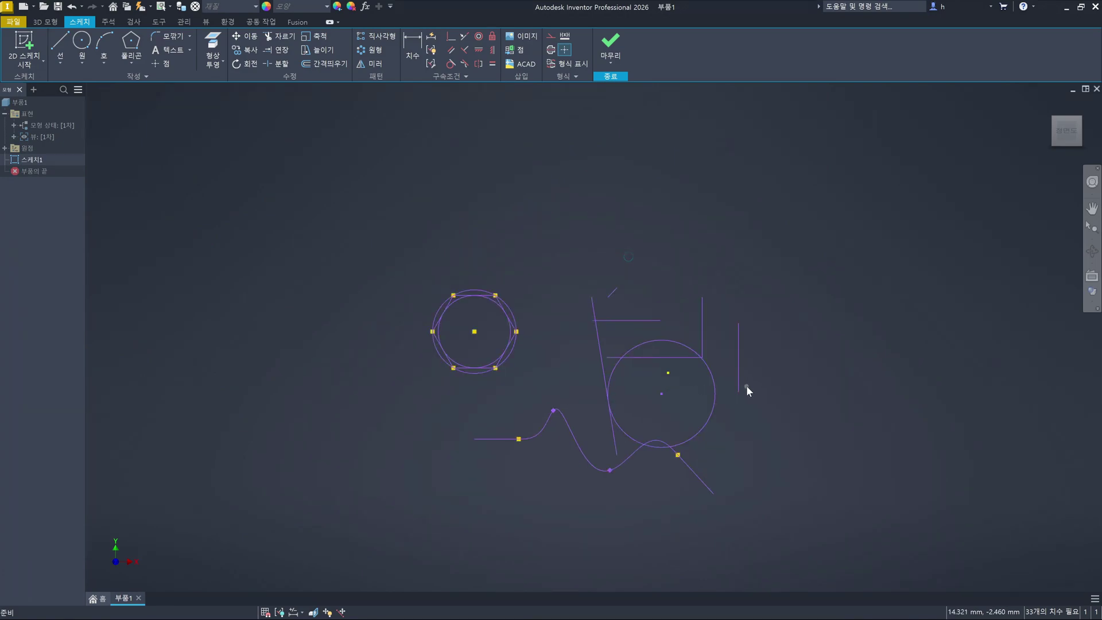
pyautogui.scroll(-3, 747, 385)
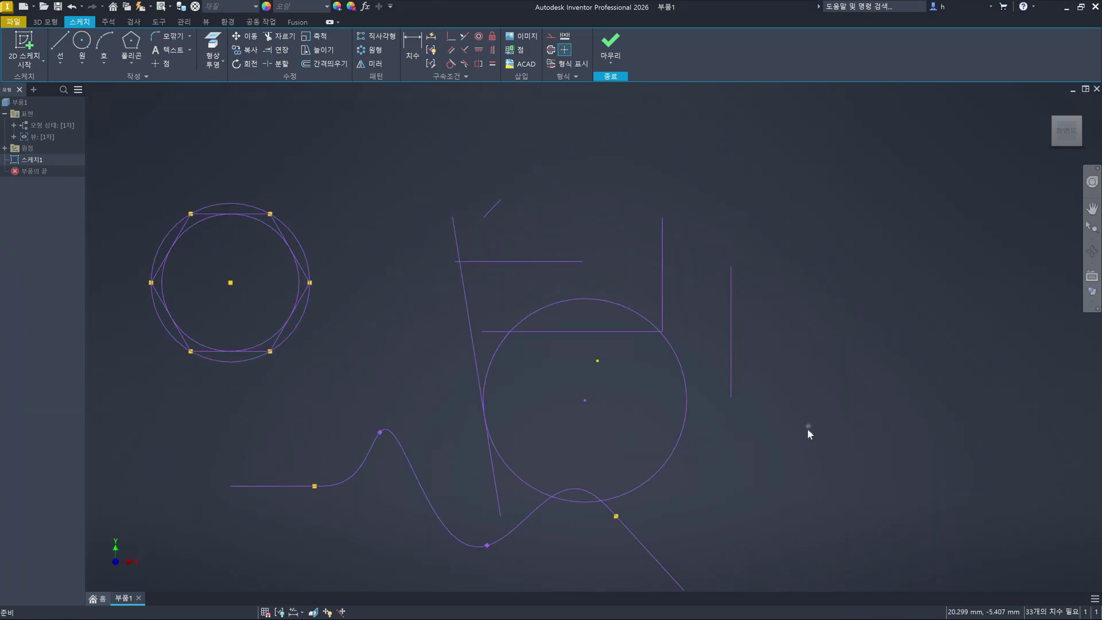
pyautogui.moveTo(815, 550); pyautogui.dragTo(630, 228)
pyautogui.press('Delete')
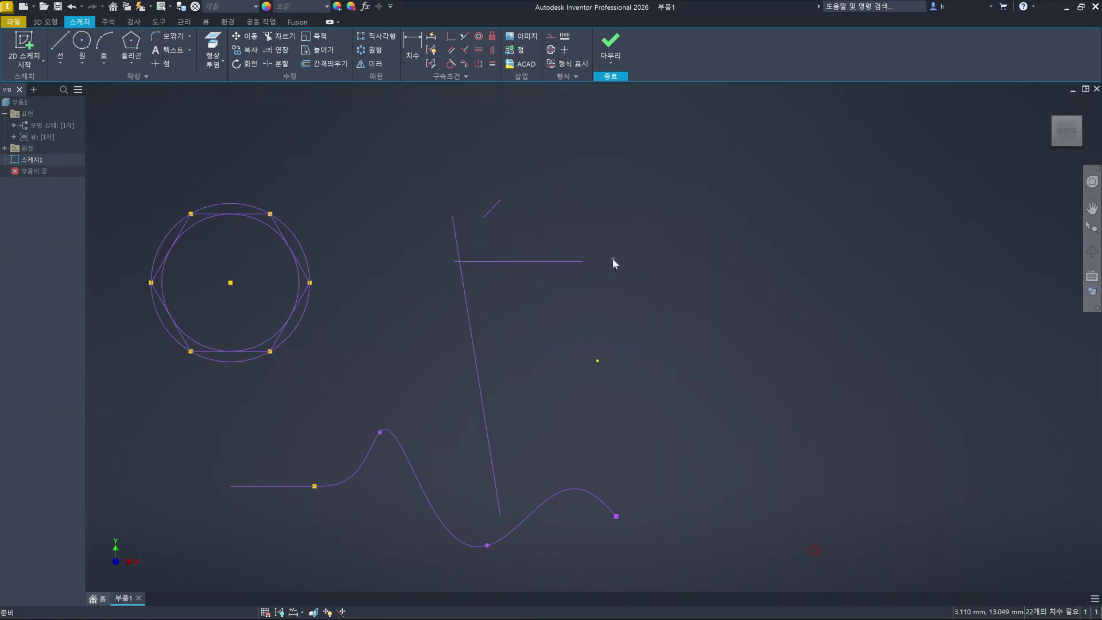
pyautogui.moveTo(668, 561); pyautogui.dragTo(214, 419)
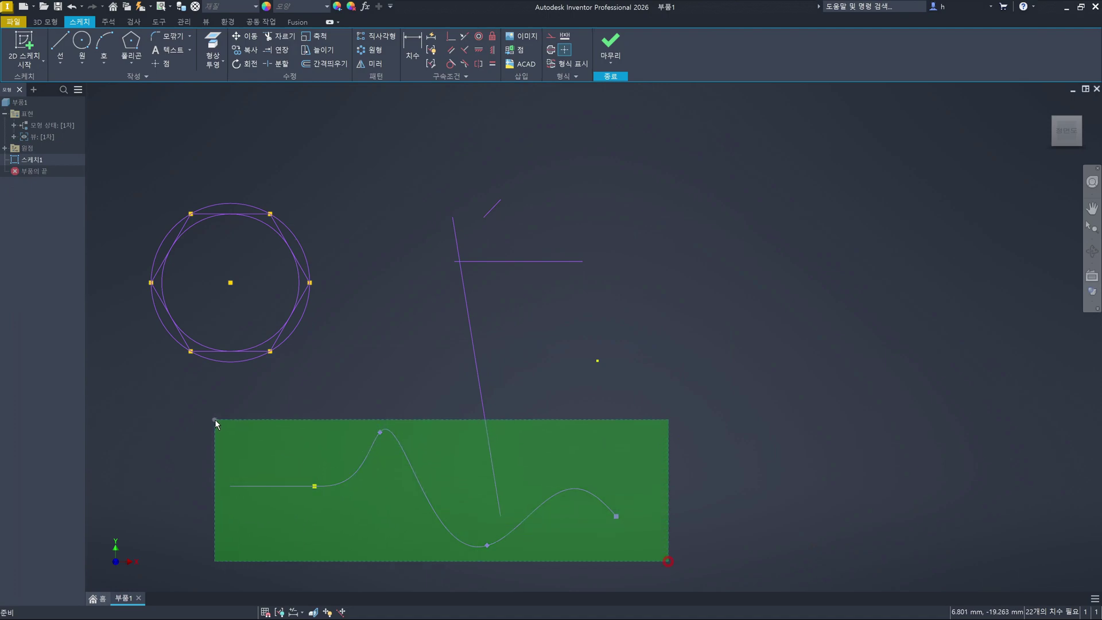
pyautogui.press('Delete')
pyautogui.moveTo(521, 330); pyautogui.dragTo(125, 164)
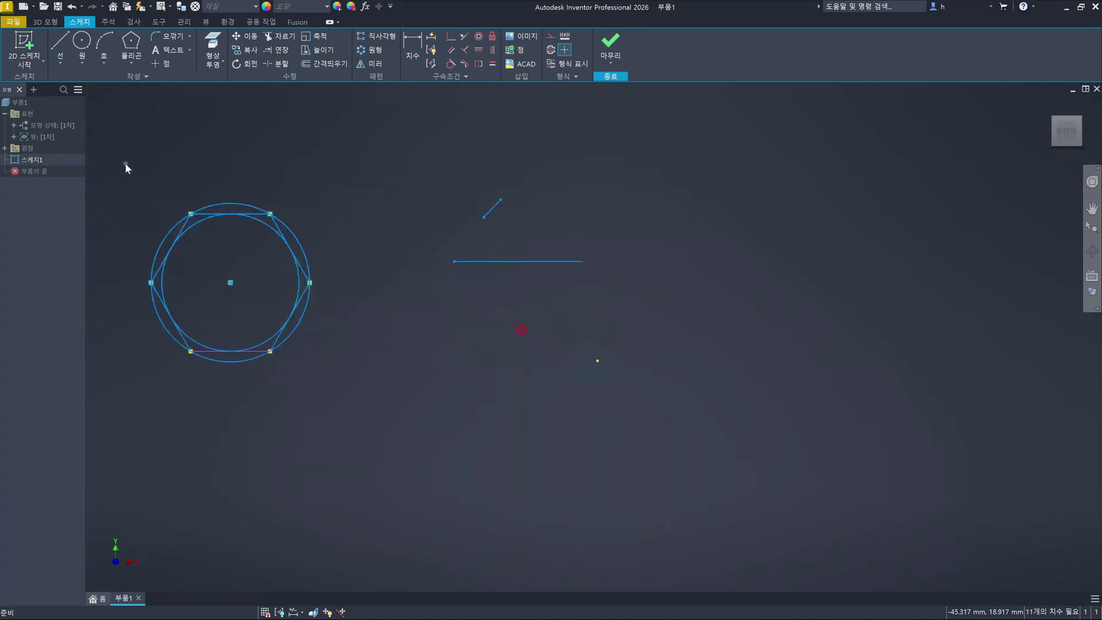
pyautogui.press('Delete')
pyautogui.moveTo(292, 401); pyautogui.dragTo(215, 317)
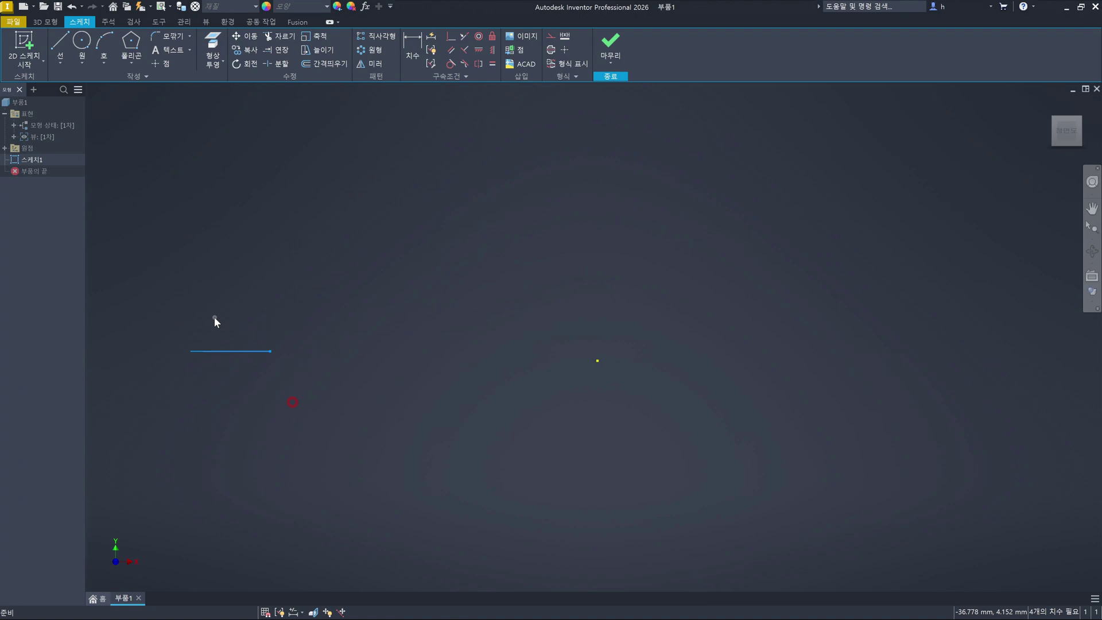
pyautogui.press('Delete')
pyautogui.click(325, 316)
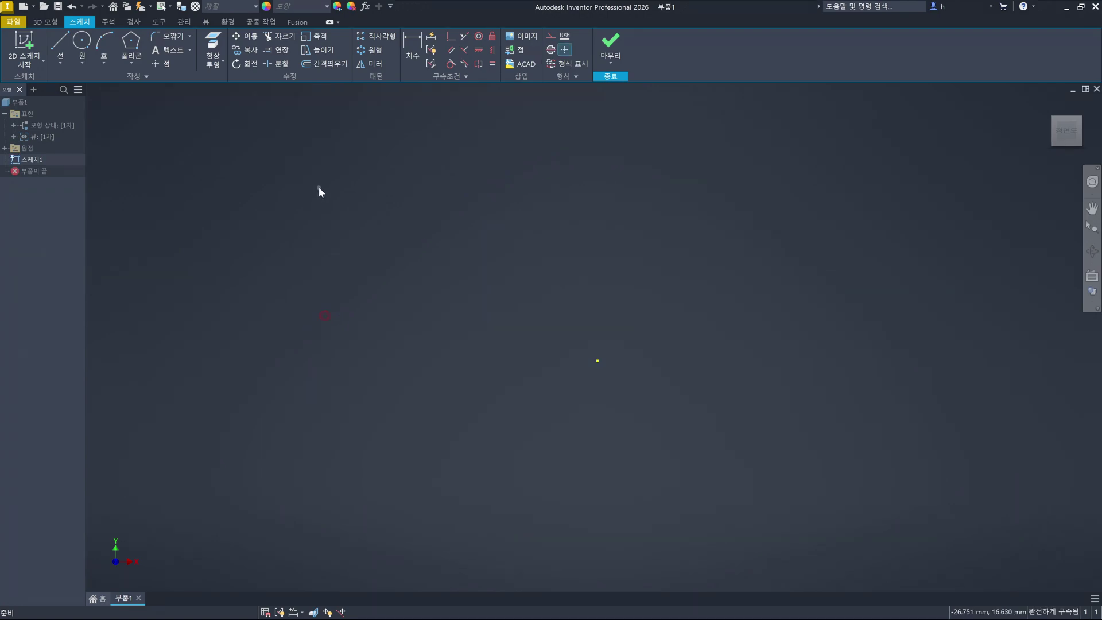
# Draw a vertical line 20 mm long upward from the origin
pyautogui.press('l')
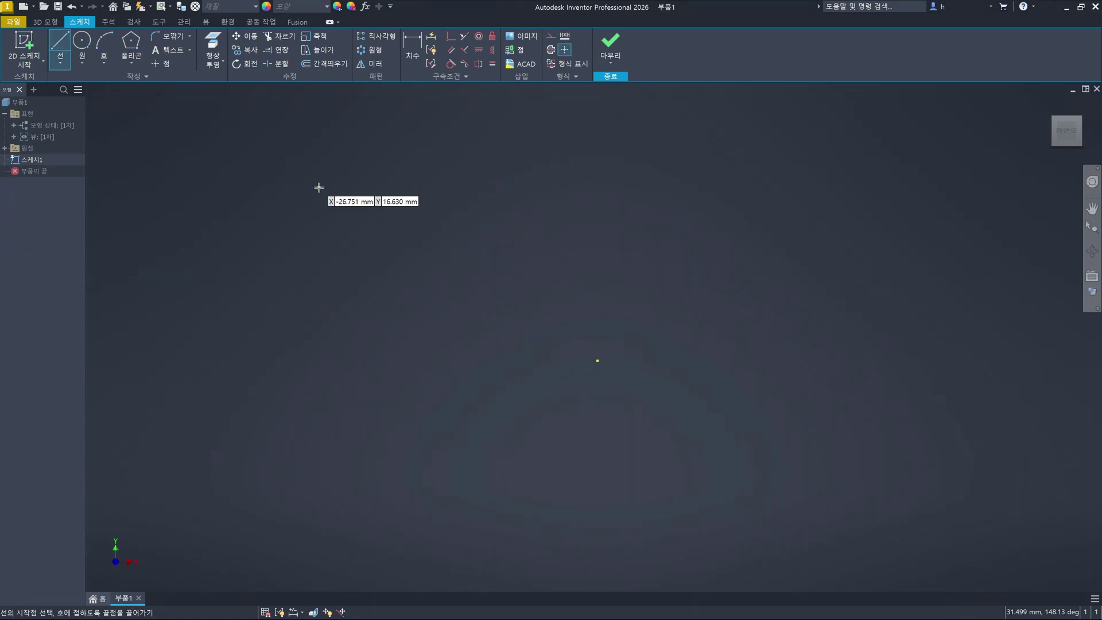
pyautogui.click(598, 360)
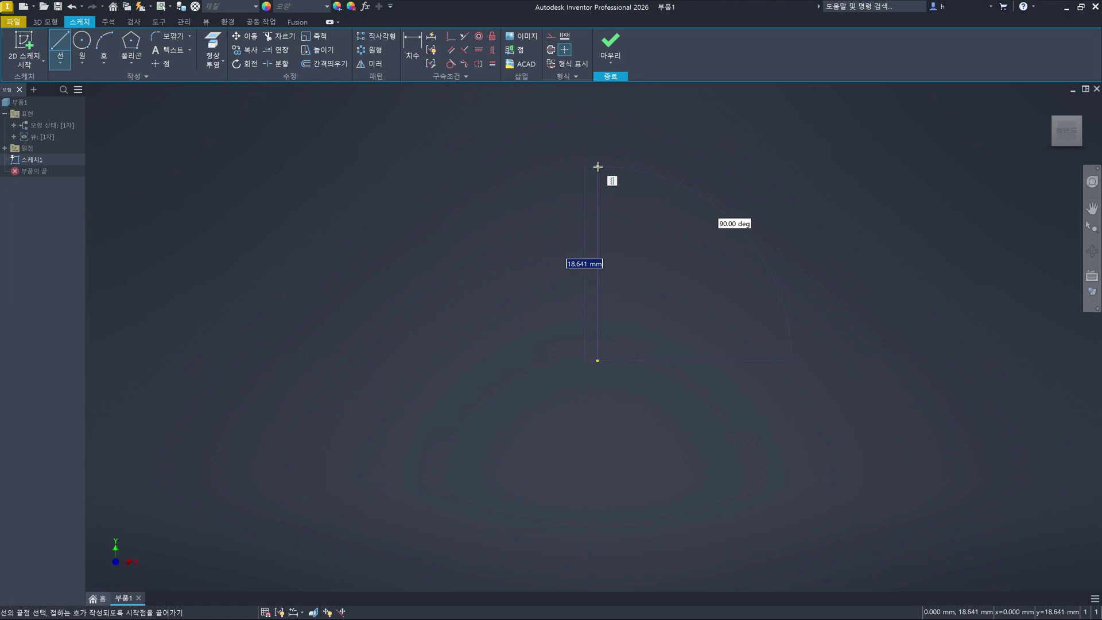
pyautogui.write('20')
pyautogui.press('Return')
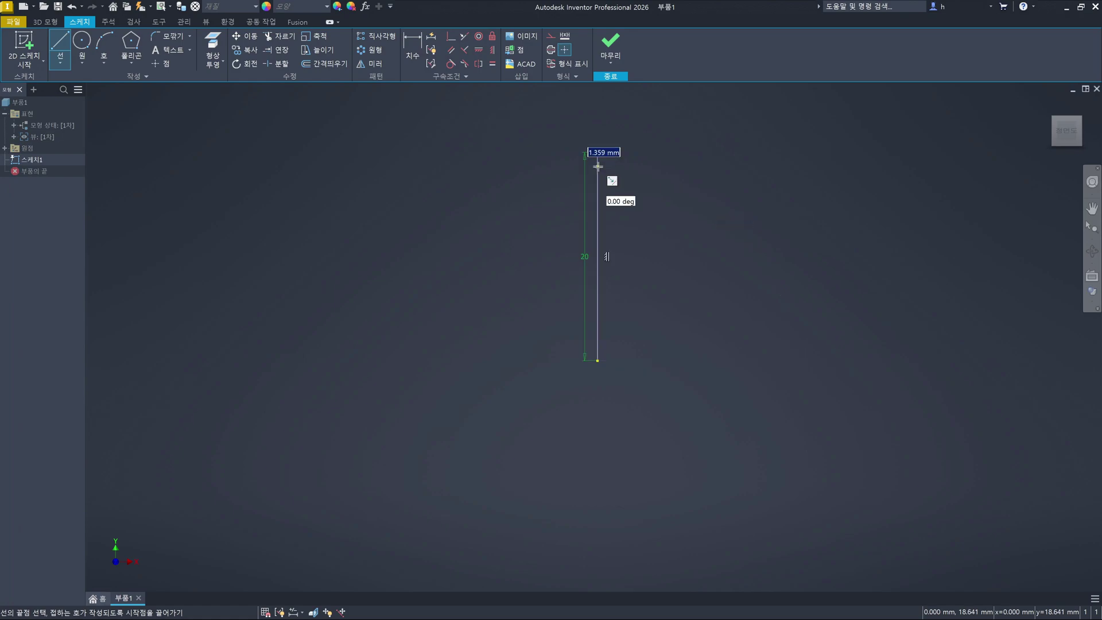
pyautogui.press('Escape')
# Draw a stepped chain left of the 20 mm line: about 7.2 mm up, 4.8 mm left, 10.8 mm down, 6.9 mm left, then down
pyautogui.scroll(-2, 553, 260)
pyautogui.scroll(4, 553, 260)
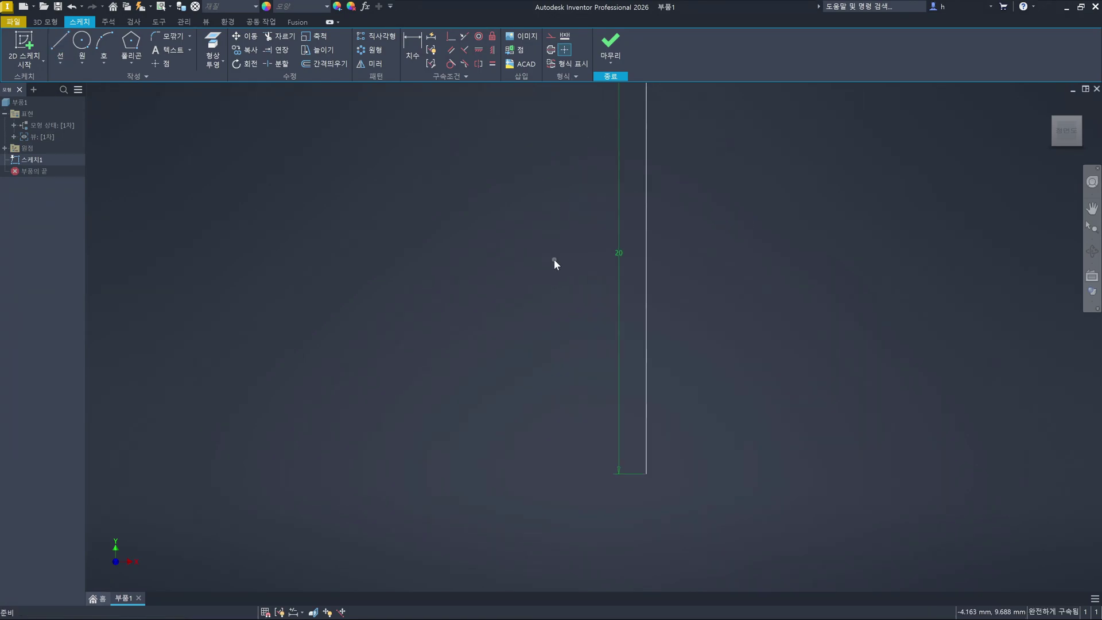
pyautogui.scroll(-2, 554, 259)
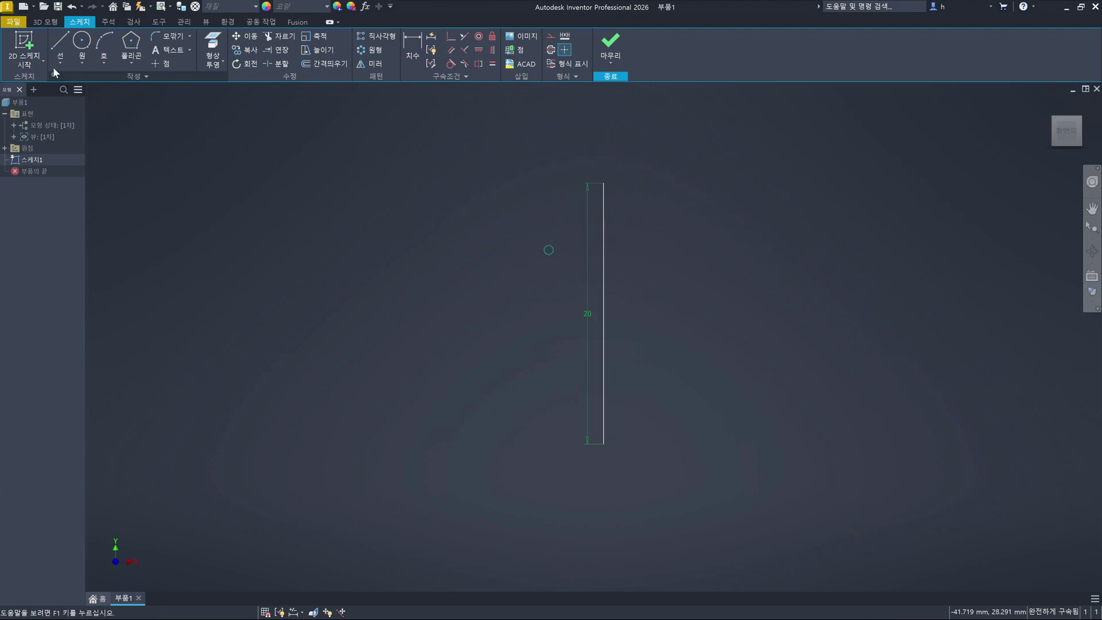
pyautogui.press('l')
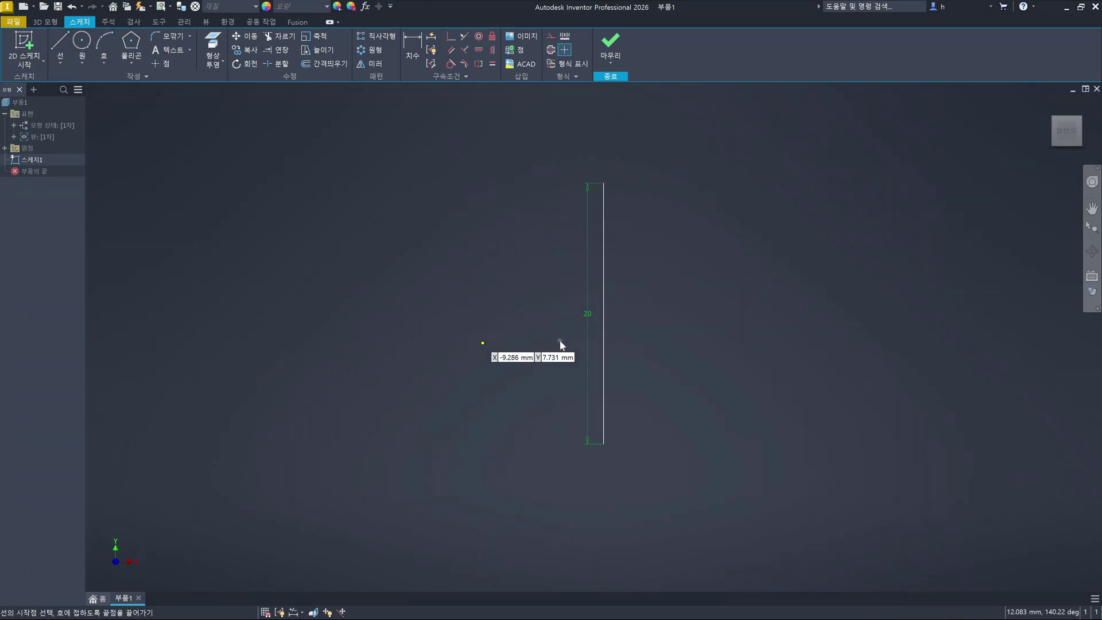
pyautogui.click(544, 282)
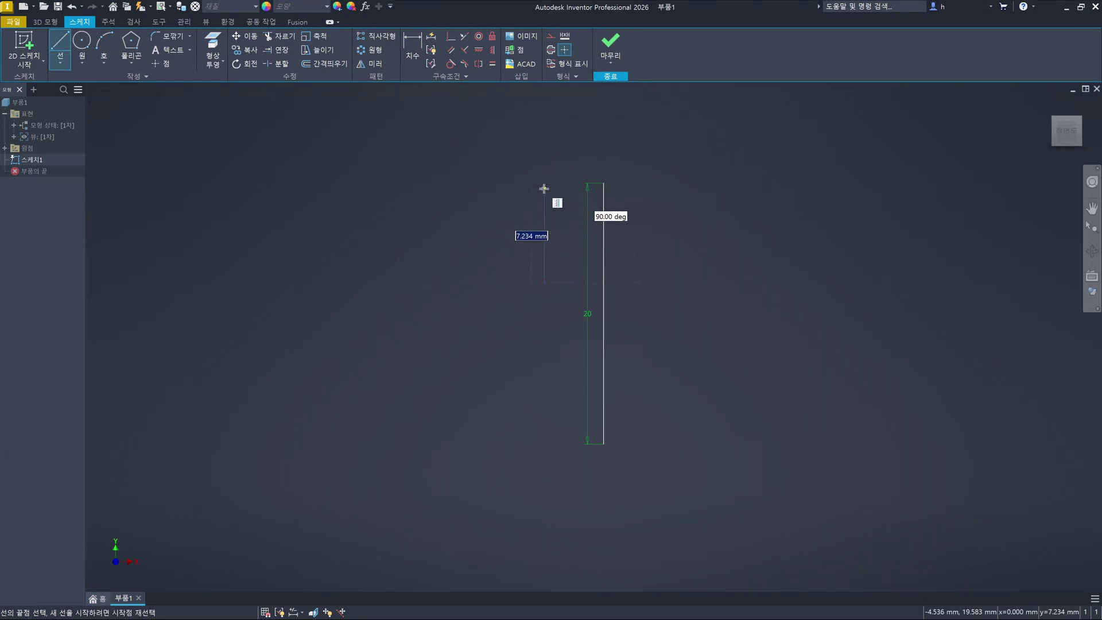
pyautogui.click(544, 189)
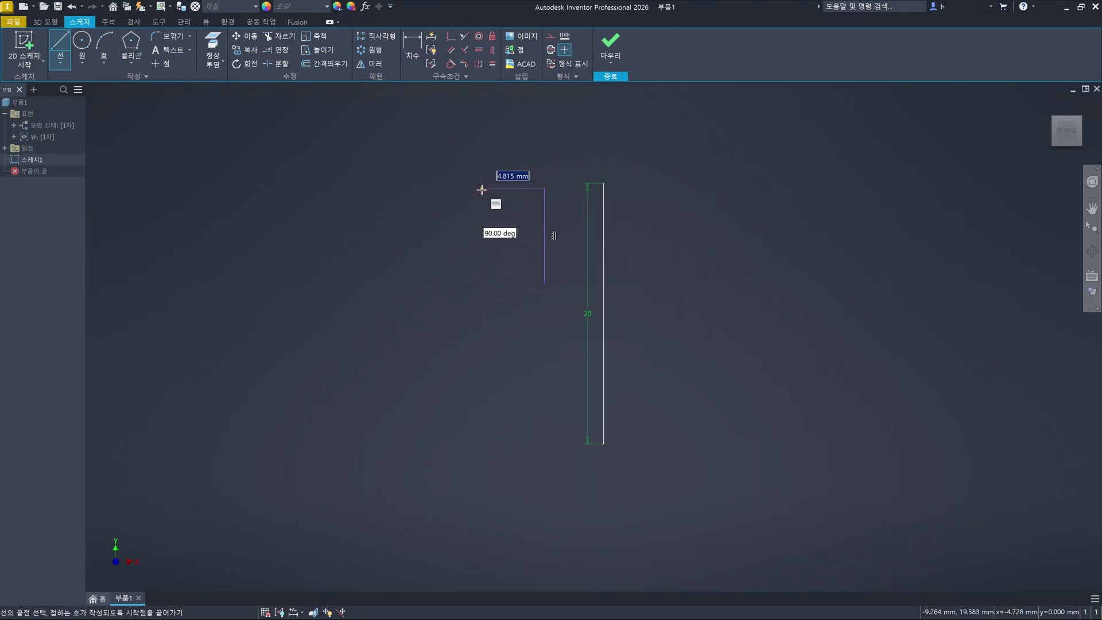
pyautogui.click(482, 188)
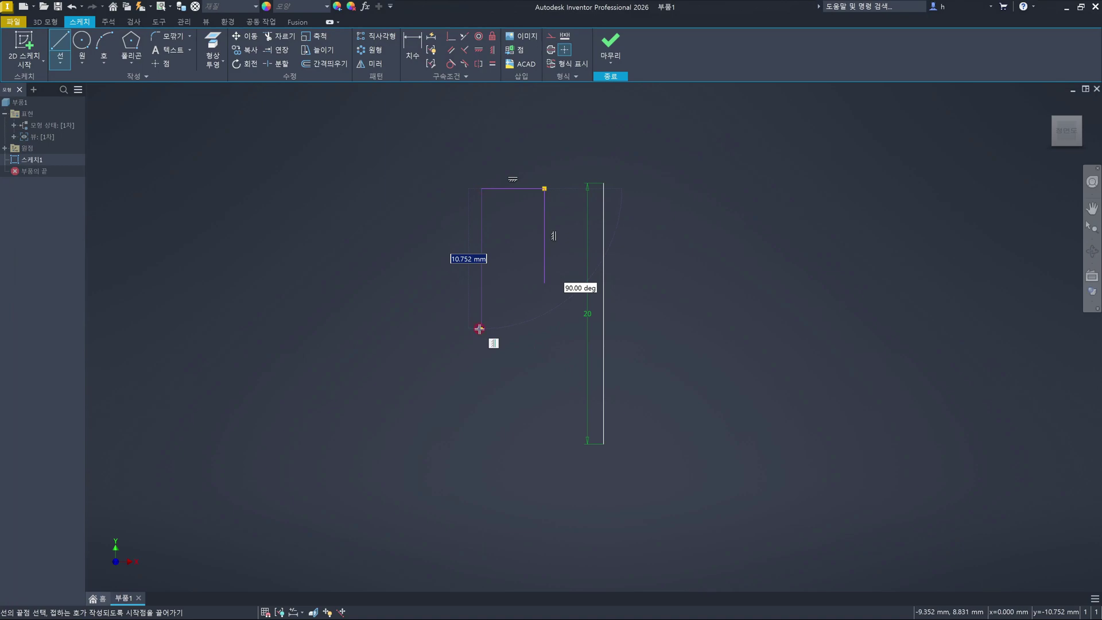
pyautogui.click(482, 329)
pyautogui.click(390, 328)
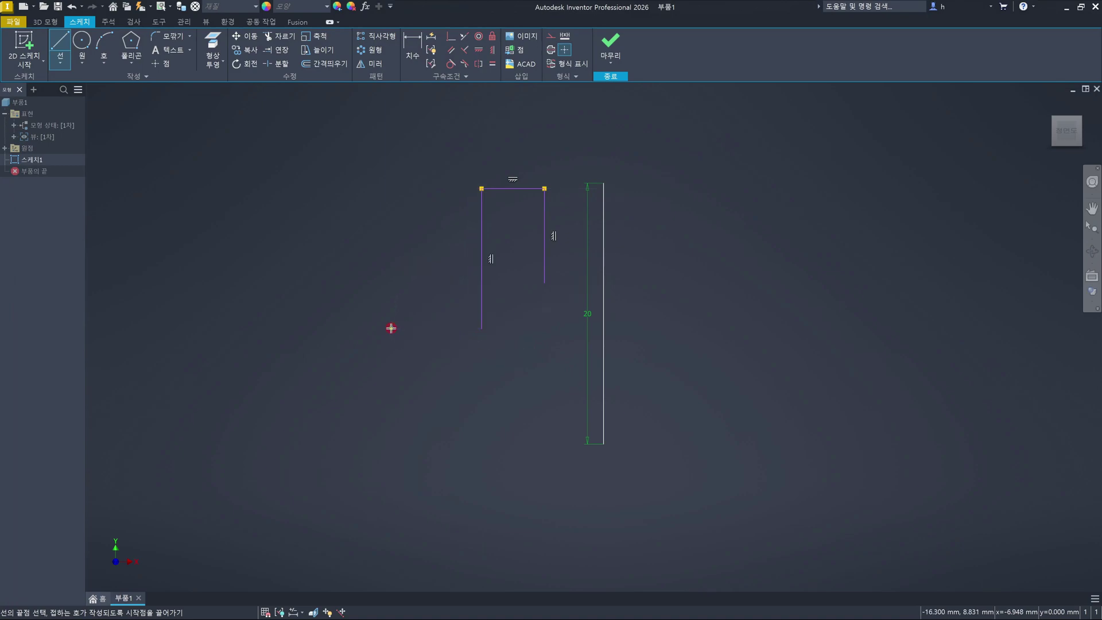
pyautogui.click(391, 413)
pyautogui.press('Escape')
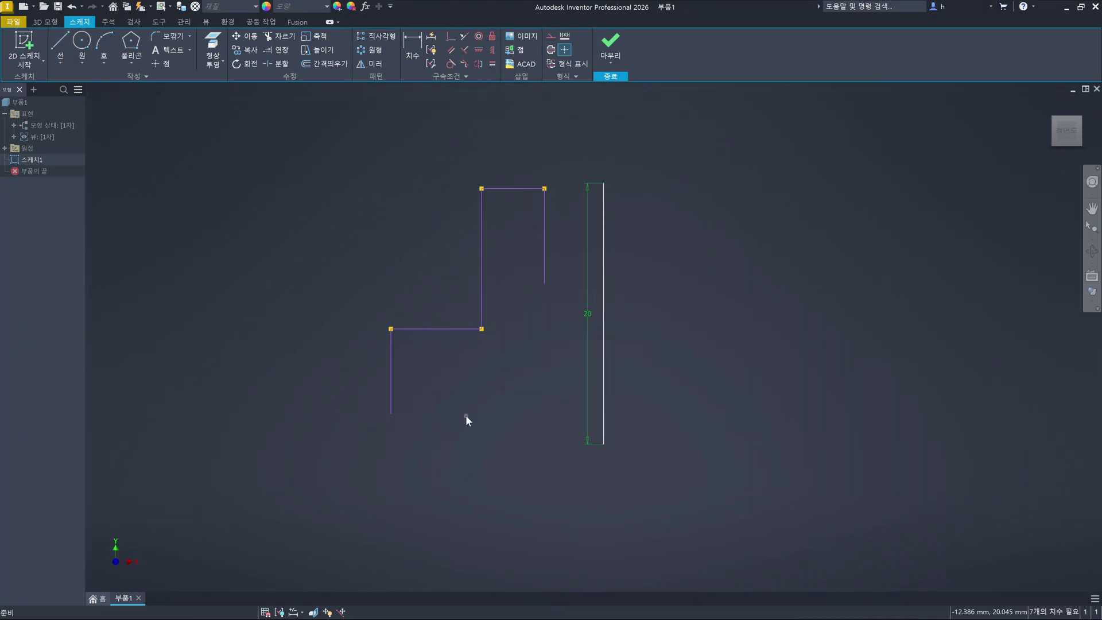
pyautogui.click(799, 317)
# Mirror the five lines of the stepped chain about the vertical 20 mm line
pyautogui.click(374, 67)
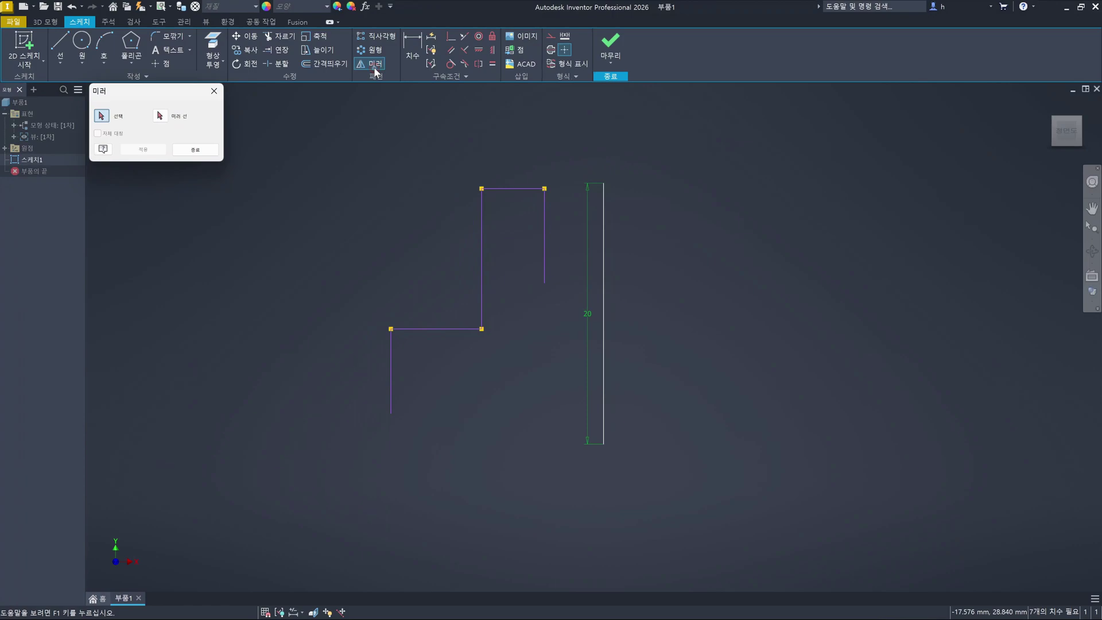
pyautogui.click(543, 258)
pyautogui.click(513, 188)
pyautogui.click(482, 278)
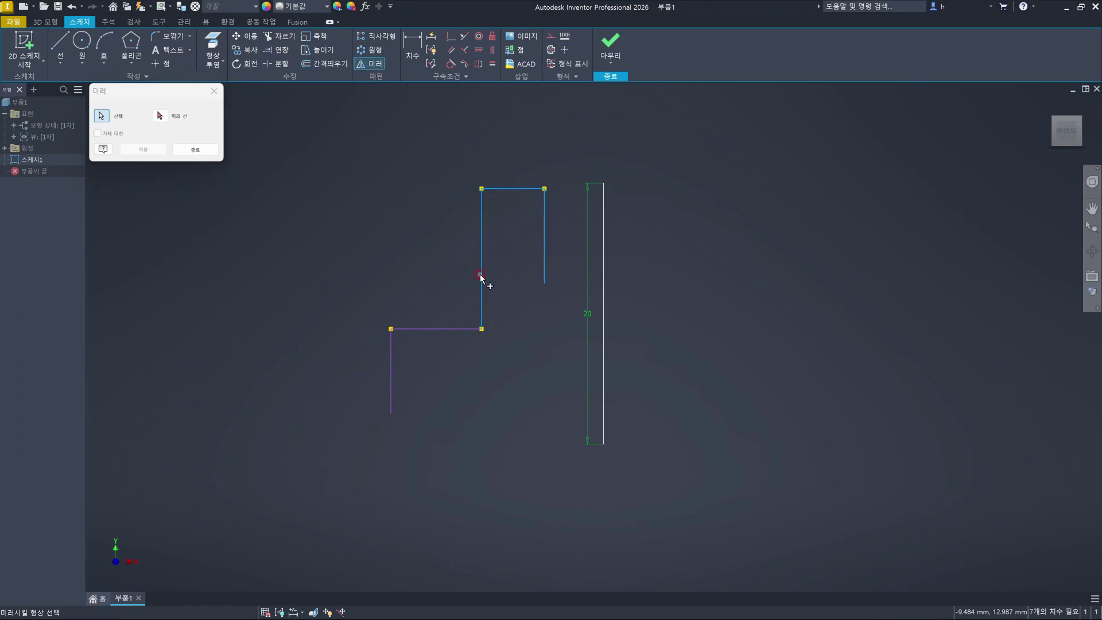
pyautogui.click(451, 329)
pyautogui.click(389, 378)
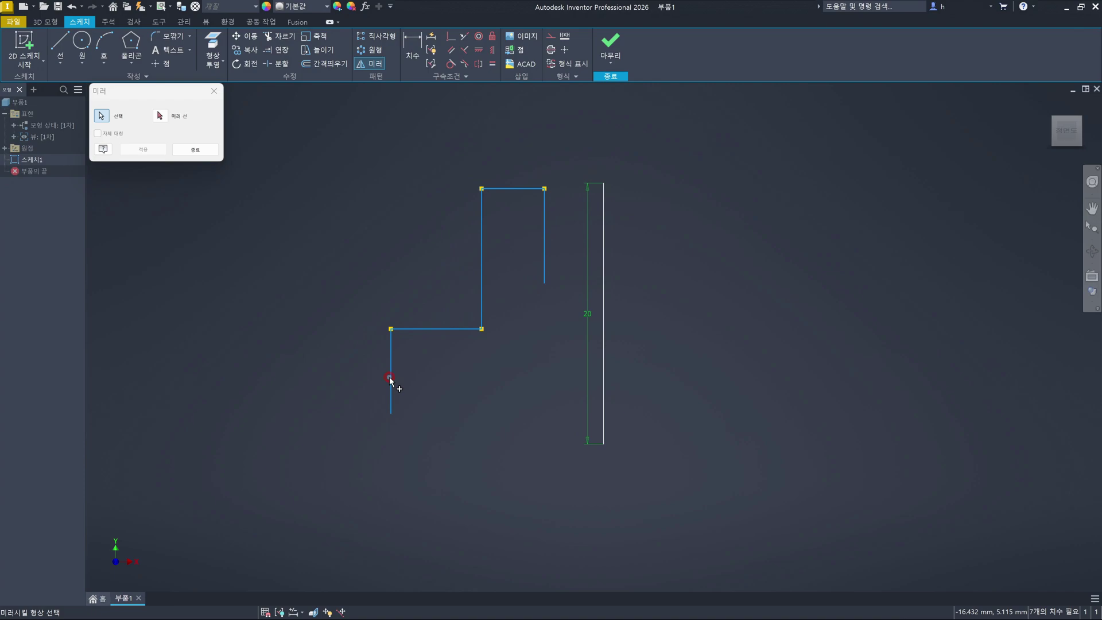
pyautogui.rightClick(467, 369)
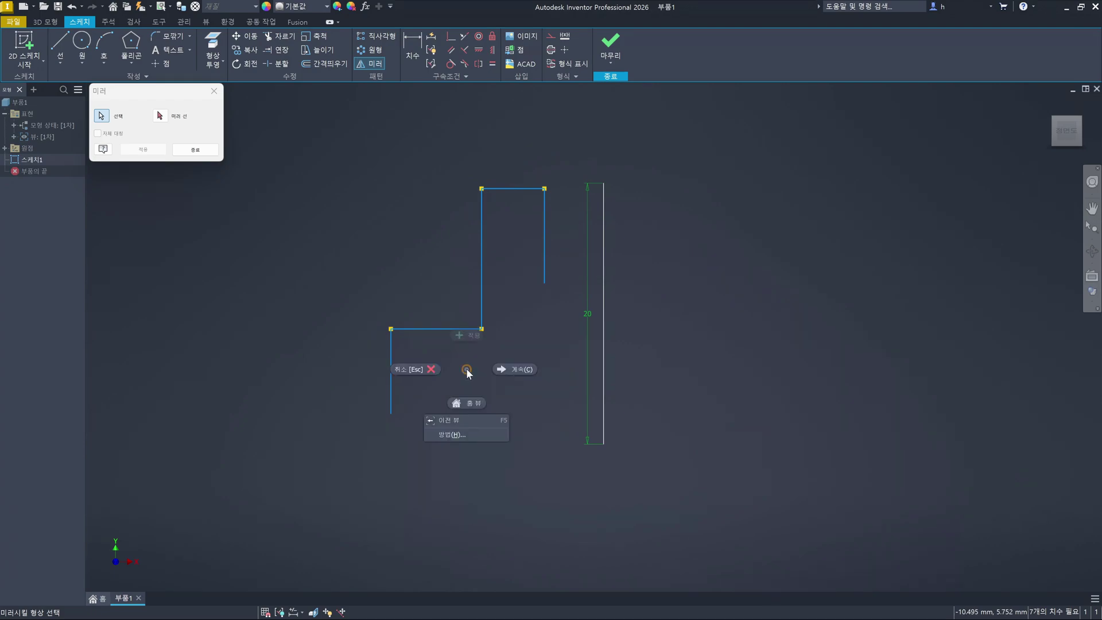
pyautogui.click(512, 367)
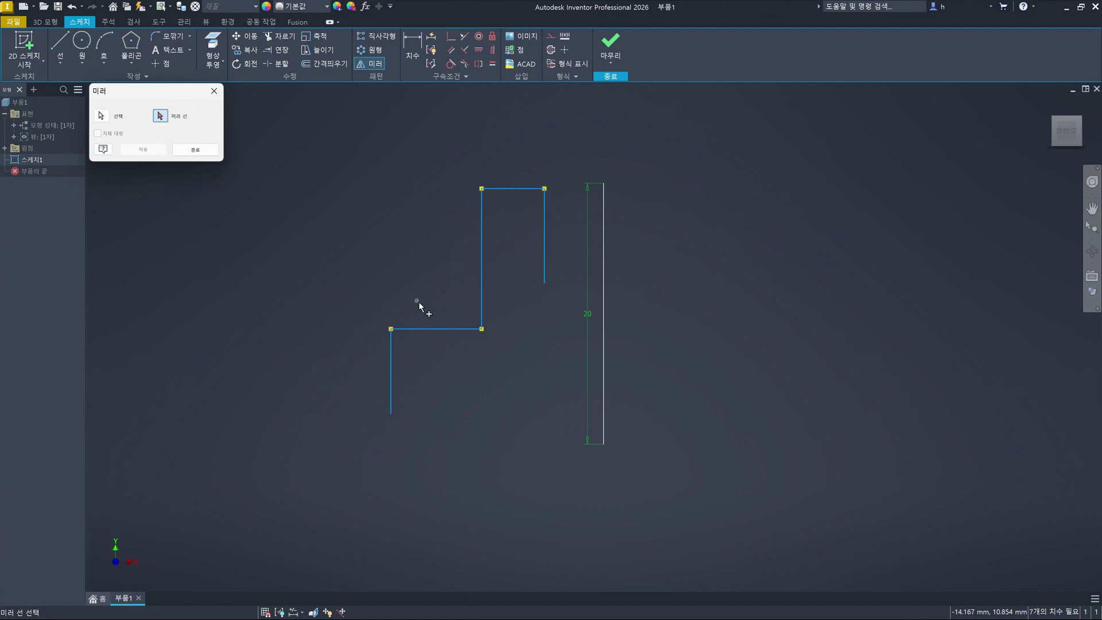
pyautogui.click(603, 389)
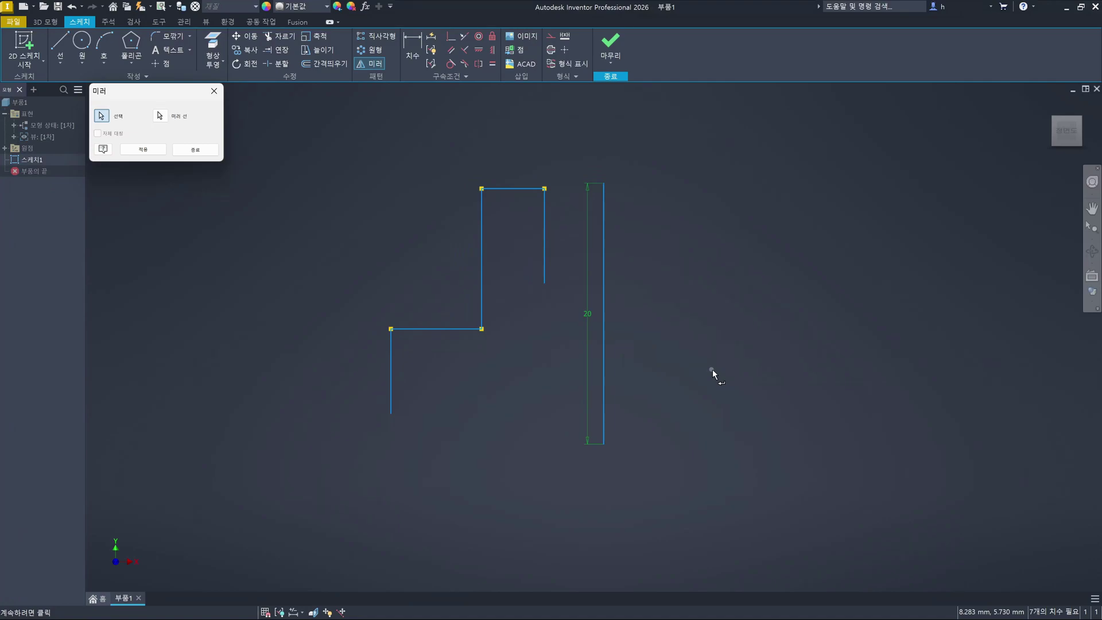
pyautogui.rightClick(714, 336)
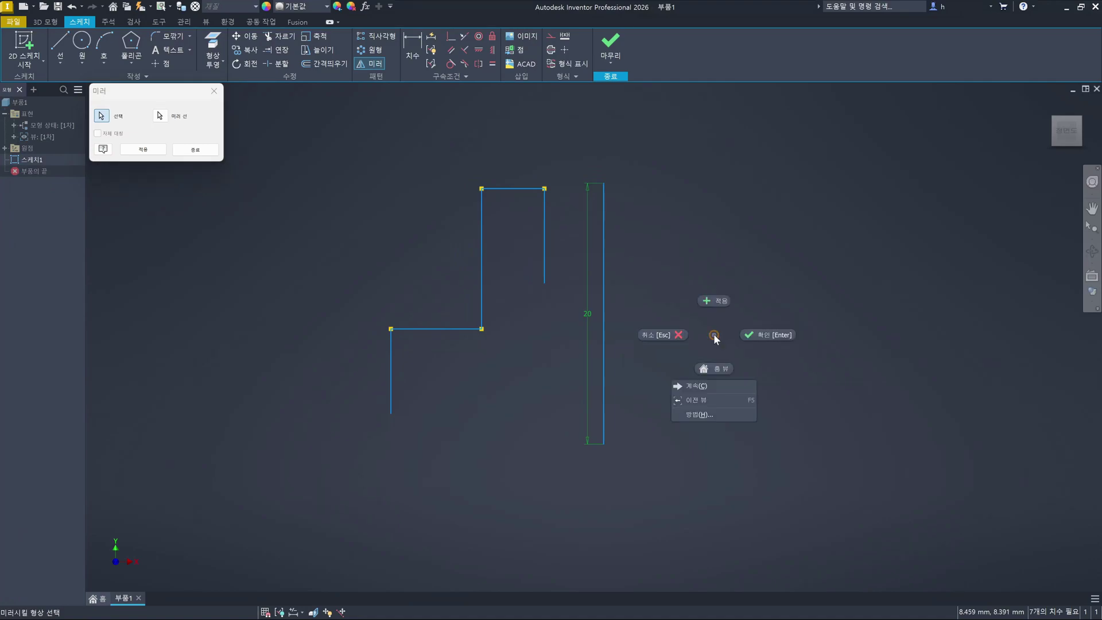
pyautogui.click(766, 339)
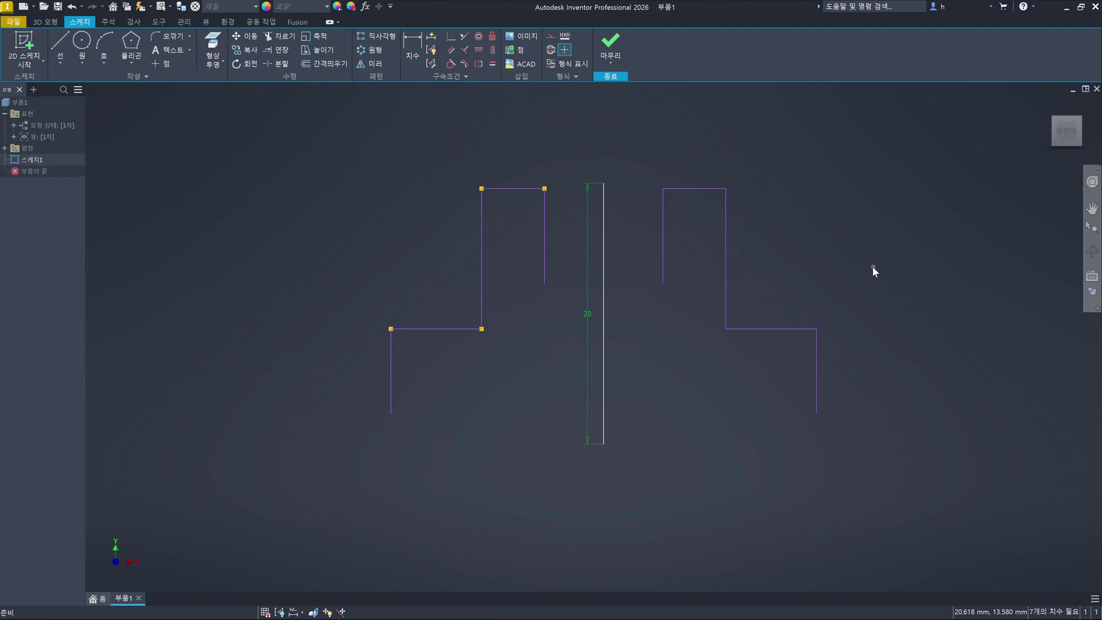
# Show the sketch constraints and close the mirrored profile with horizontal lines about 9.1 mm and 32.6 mm long between its open ends
pyautogui.press('F8')
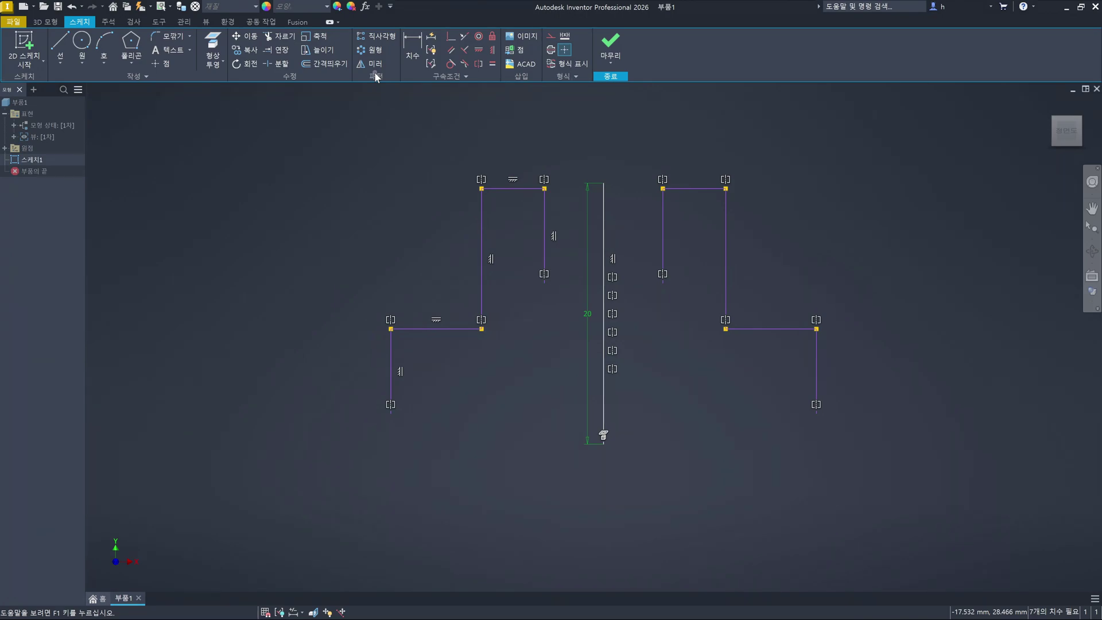
pyautogui.click(58, 52)
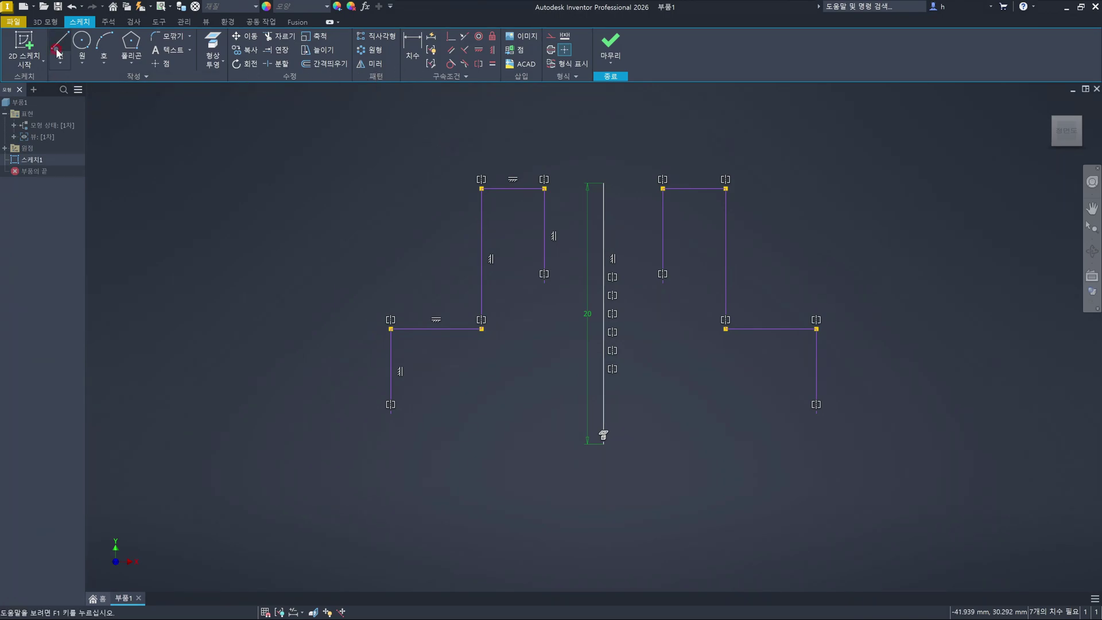
pyautogui.click(545, 282)
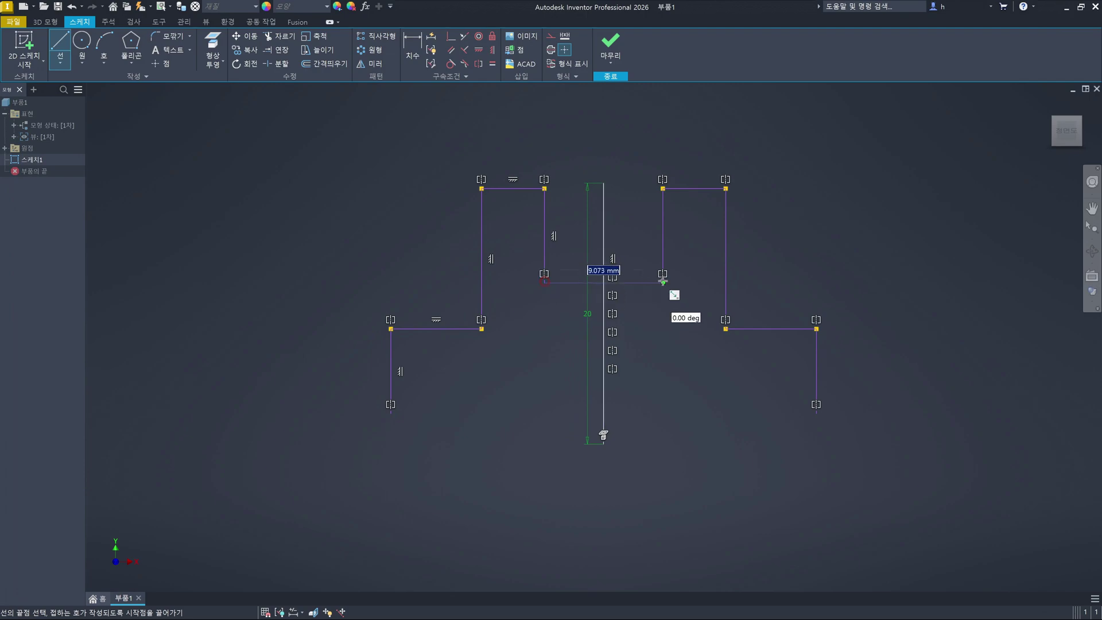
pyautogui.click(663, 281)
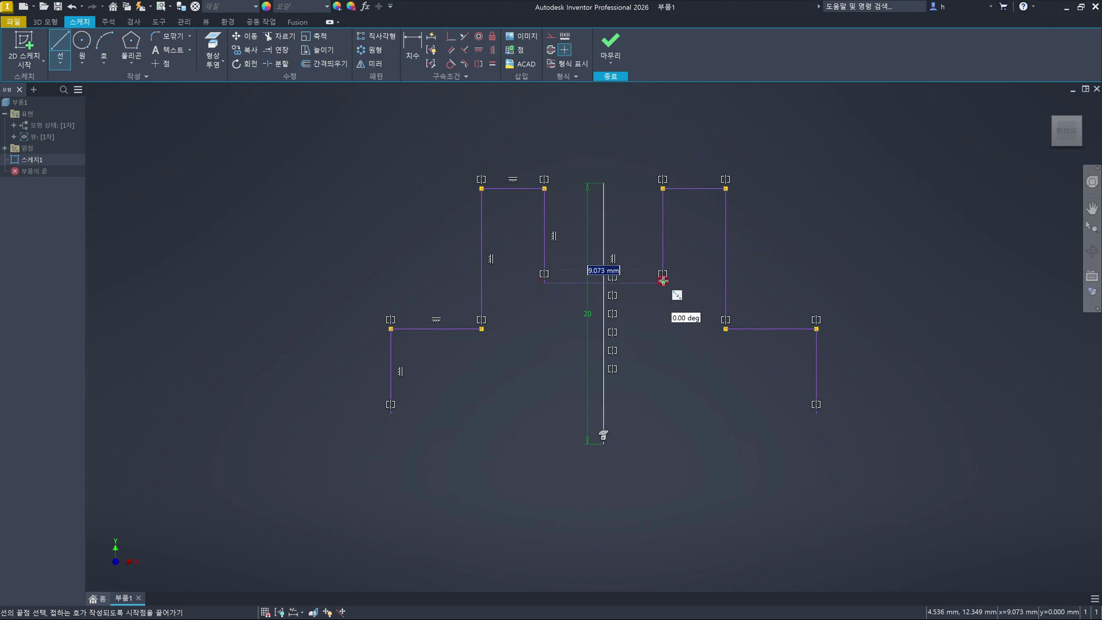
pyautogui.click(390, 413)
pyautogui.click(815, 413)
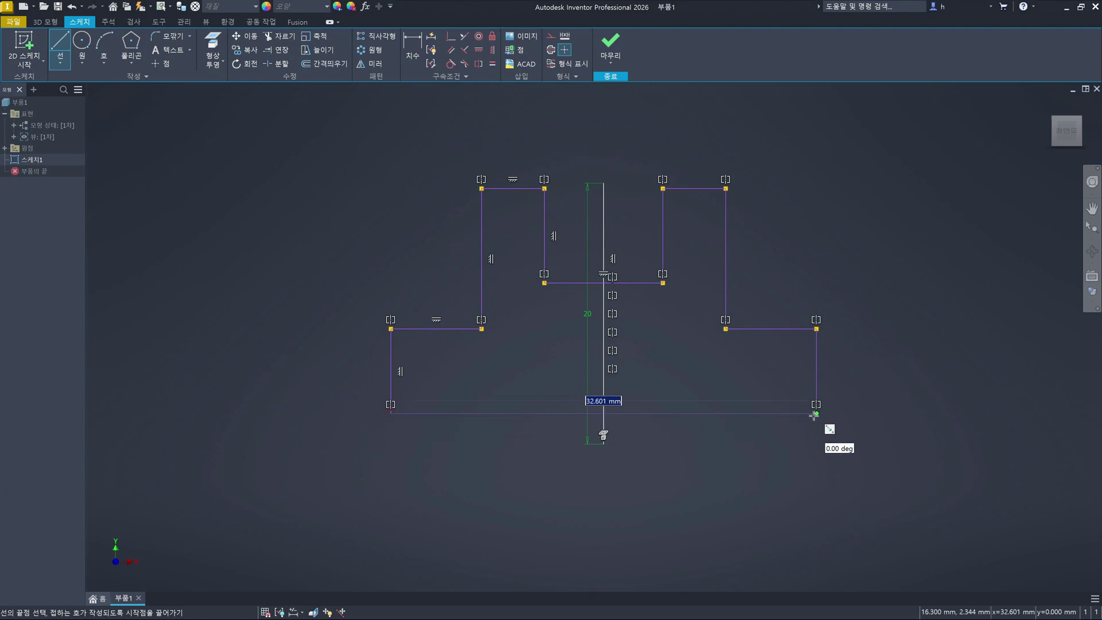
pyautogui.press('Escape')
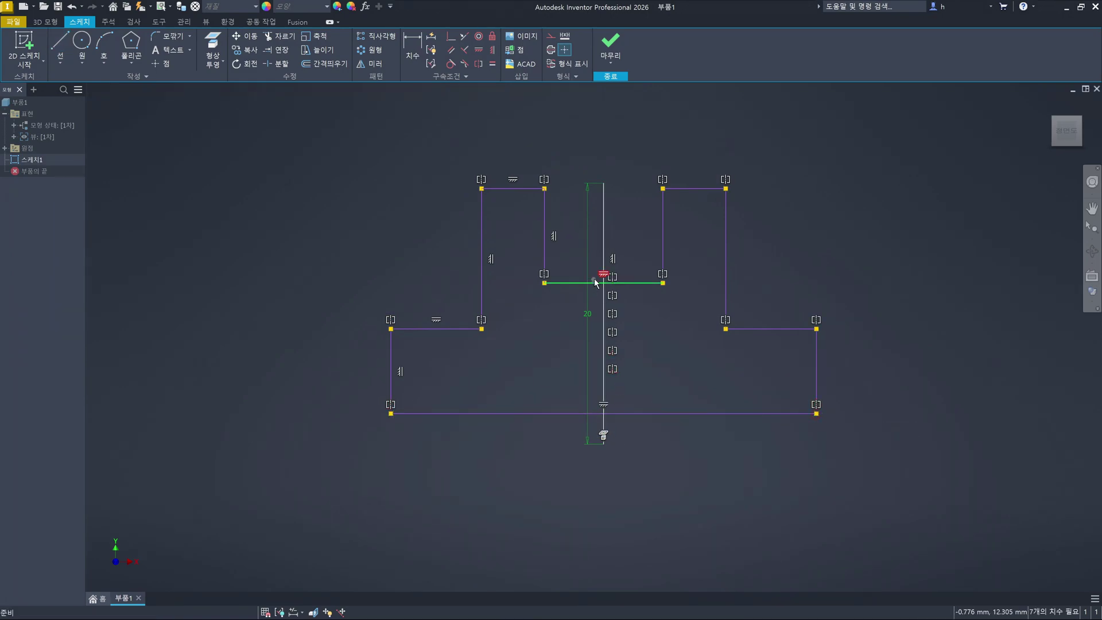
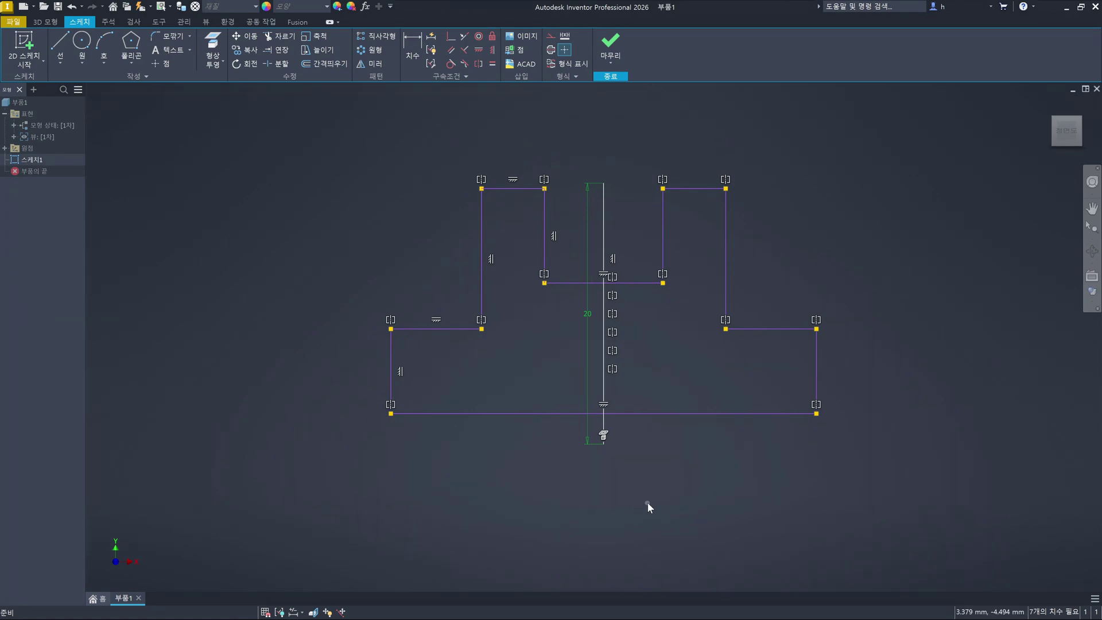
# Delete the entire closed stepped profile on both sides, keeping only the vertical 20 mm line
pyautogui.moveTo(878, 463)
pyautogui.mouseDown()
pyautogui.moveTo(753, 356)
pyautogui.moveTo(628, 140)
pyautogui.mouseUp()
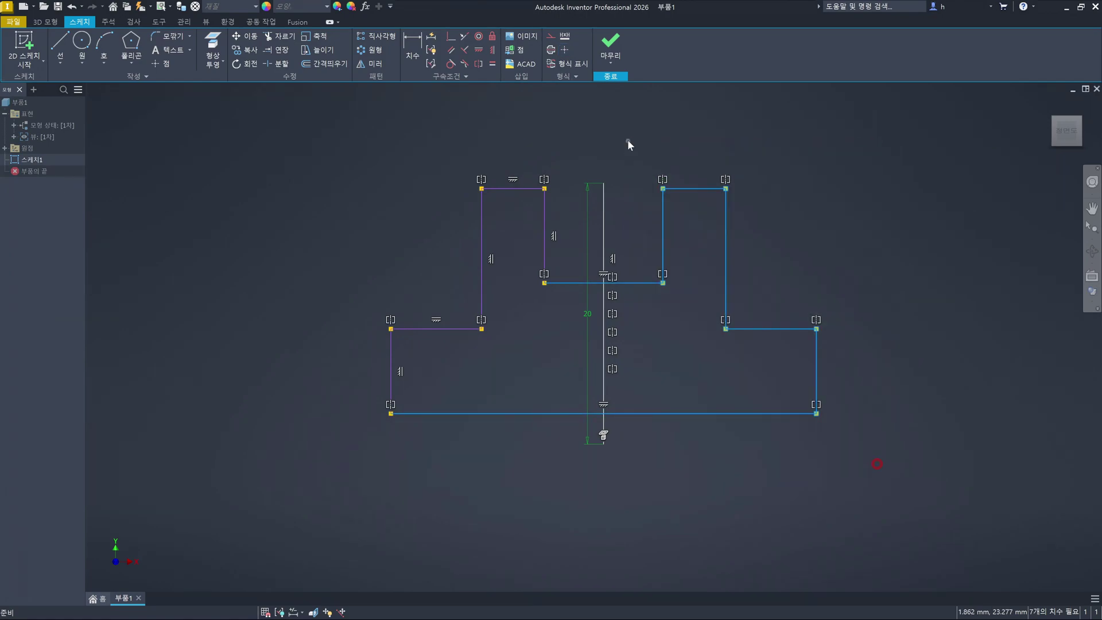
pyautogui.press('Delete')
pyautogui.moveTo(558, 461)
pyautogui.mouseDown()
pyautogui.moveTo(416, 216)
pyautogui.moveTo(302, 134)
pyautogui.mouseUp()
pyautogui.press('Delete')
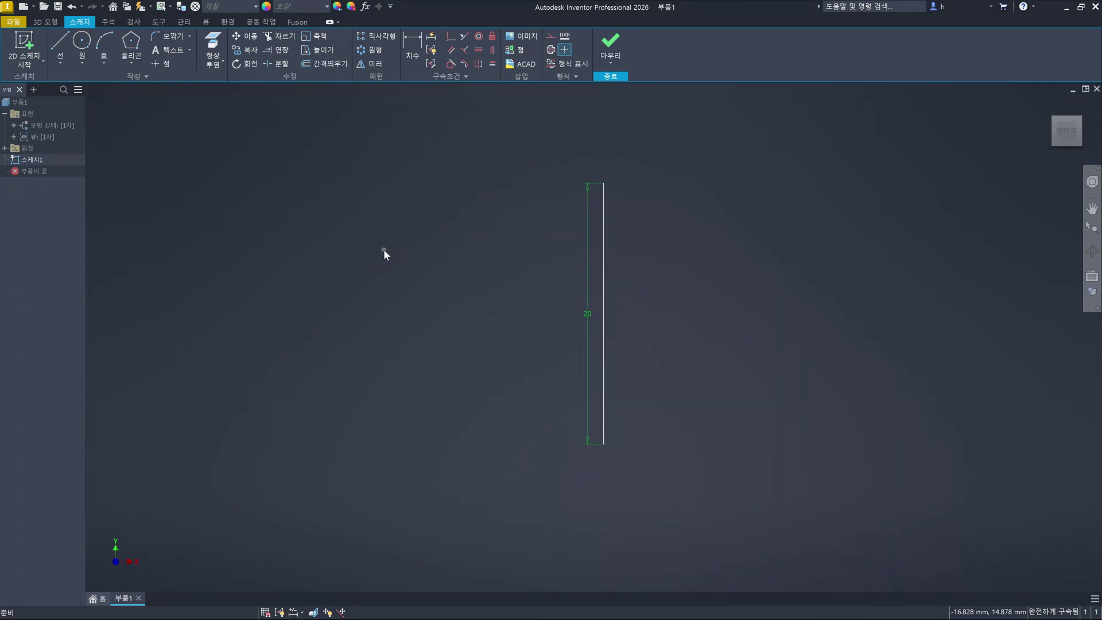
# Draw a stepped chain left of the 20 mm line: about 5.5 mm up, 5.4 mm left, 11.9 mm down, 4.9 mm left, 5.3 mm down
pyautogui.press('l')
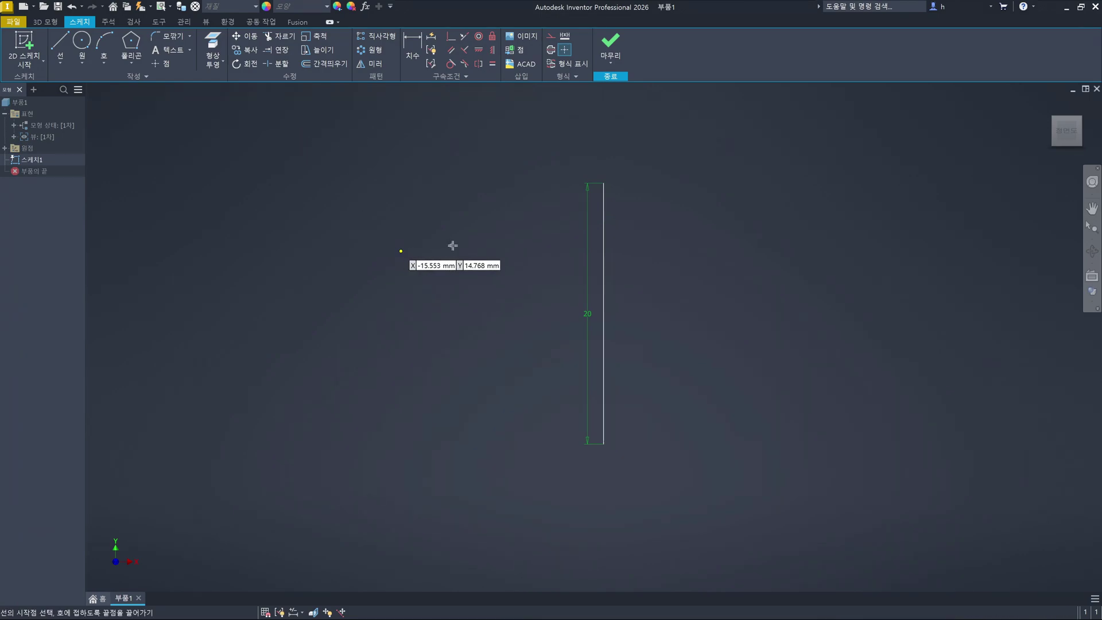
pyautogui.click(544, 273)
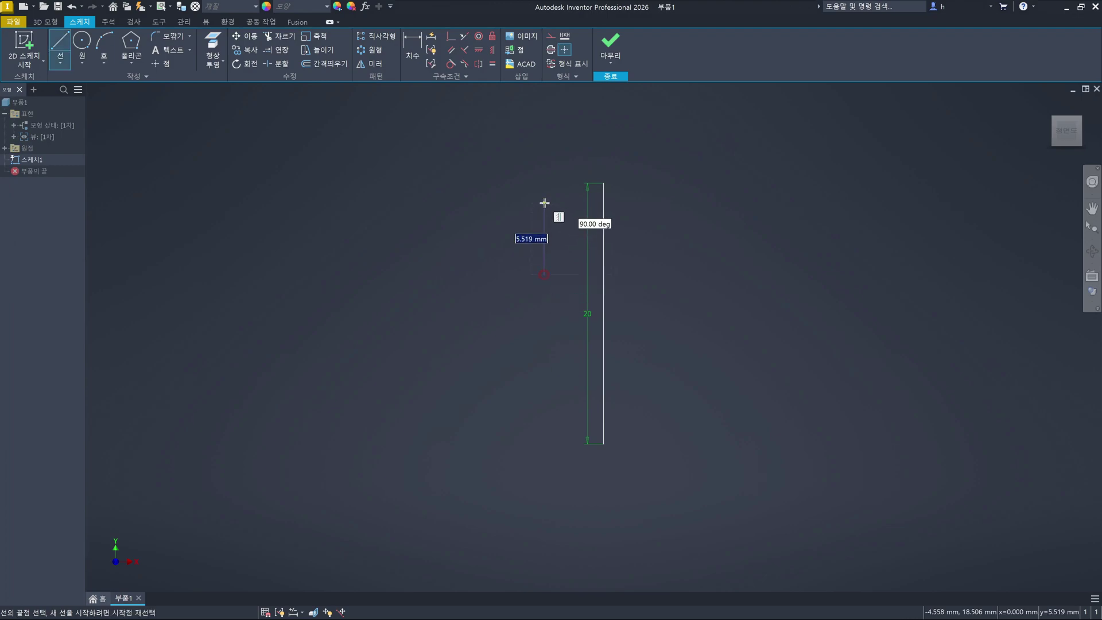
pyautogui.click(544, 203)
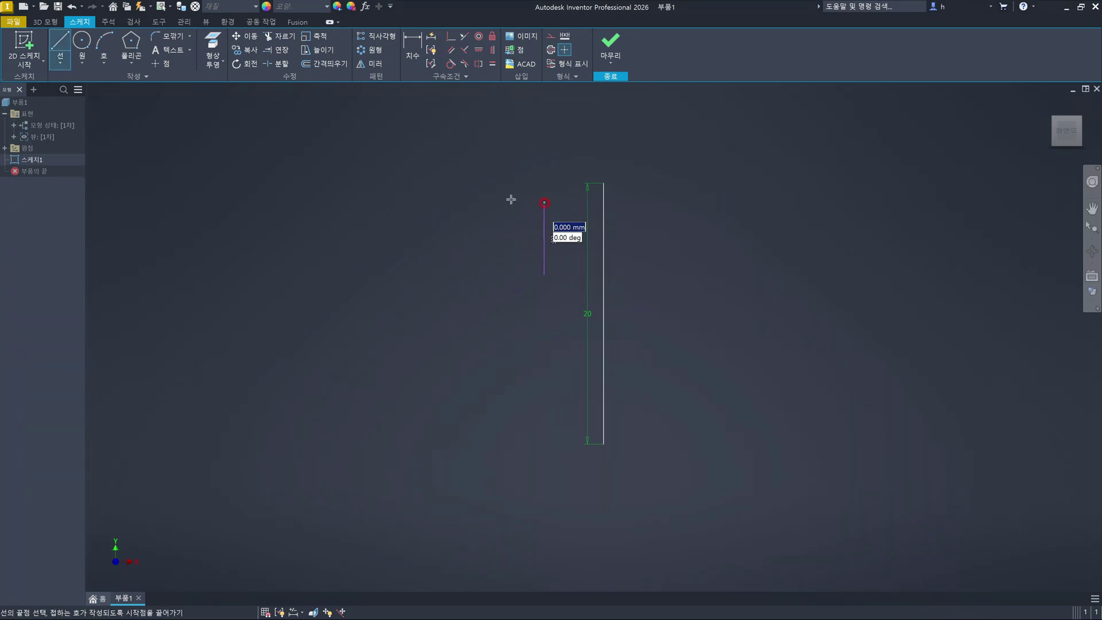
pyautogui.click(474, 202)
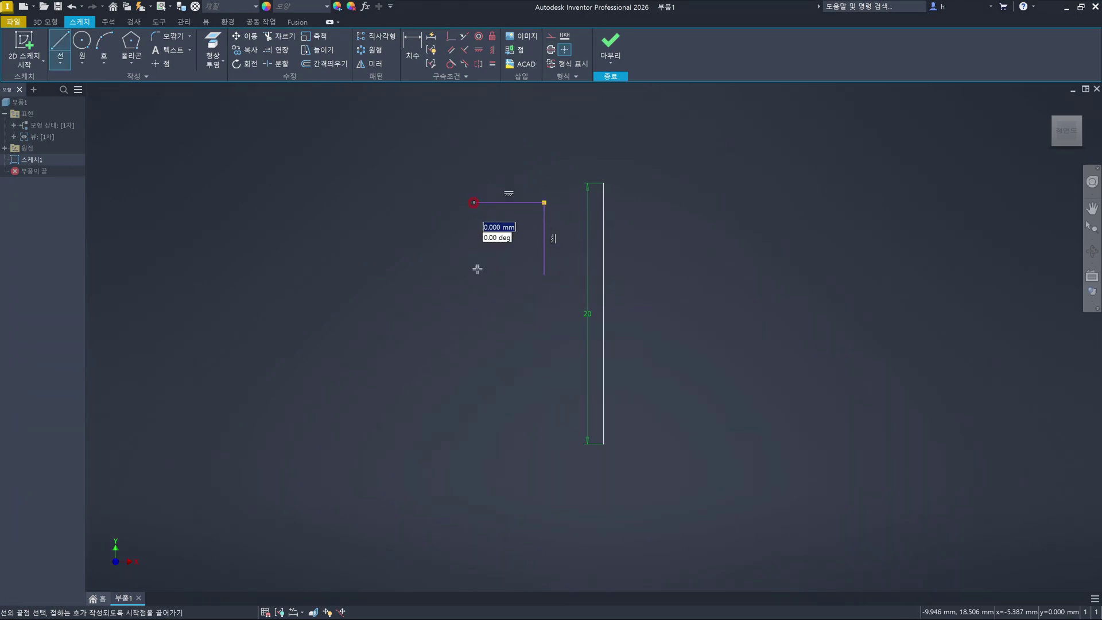
pyautogui.click(474, 357)
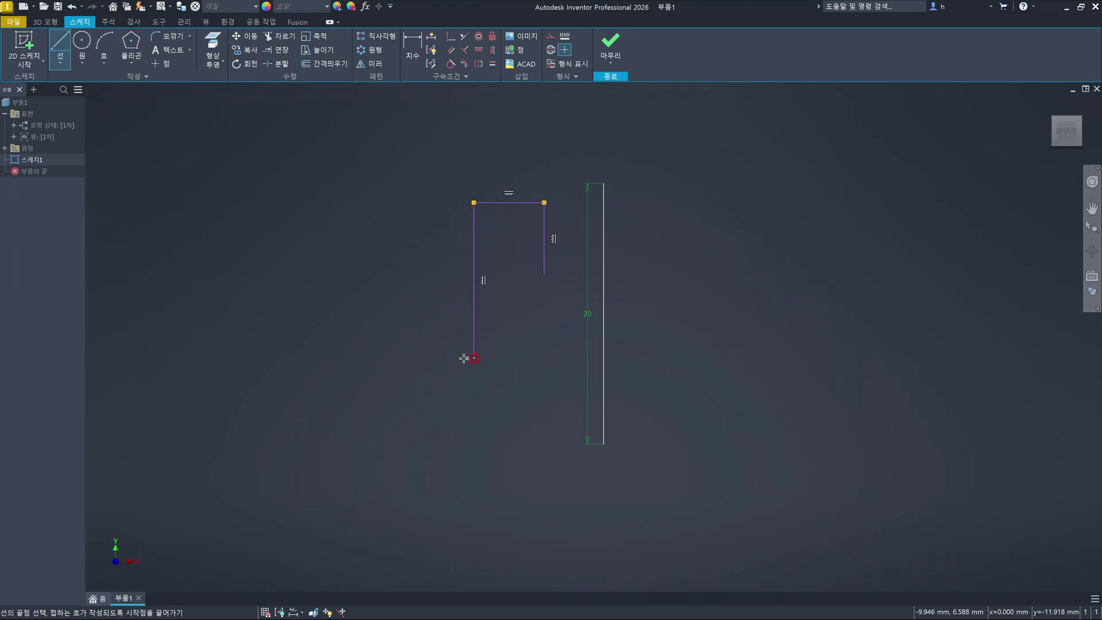
pyautogui.click(411, 357)
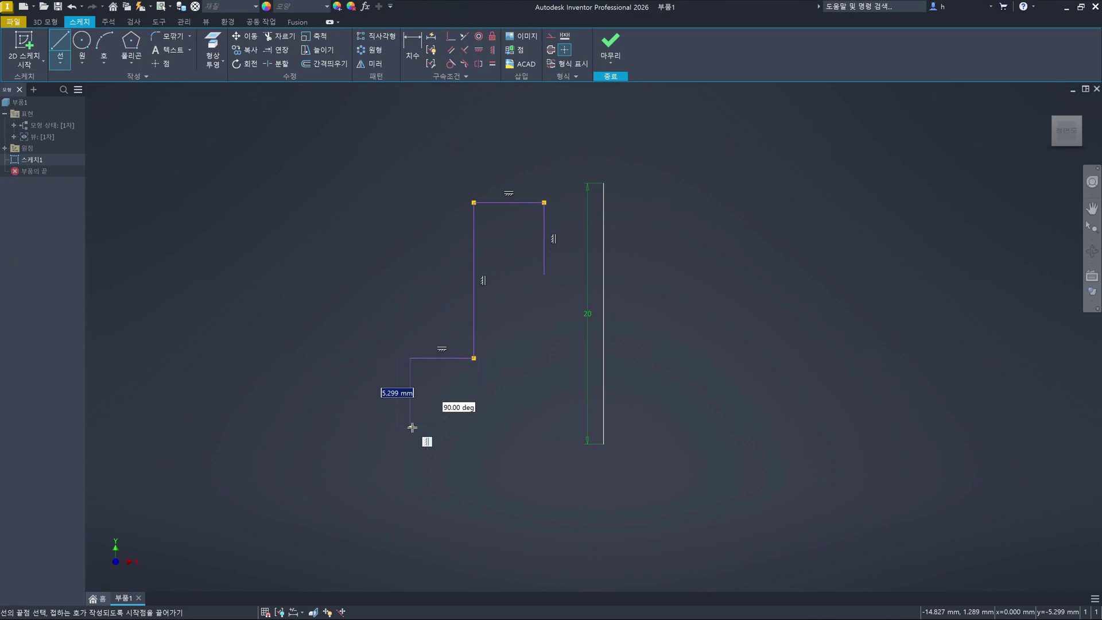
pyautogui.click(411, 427)
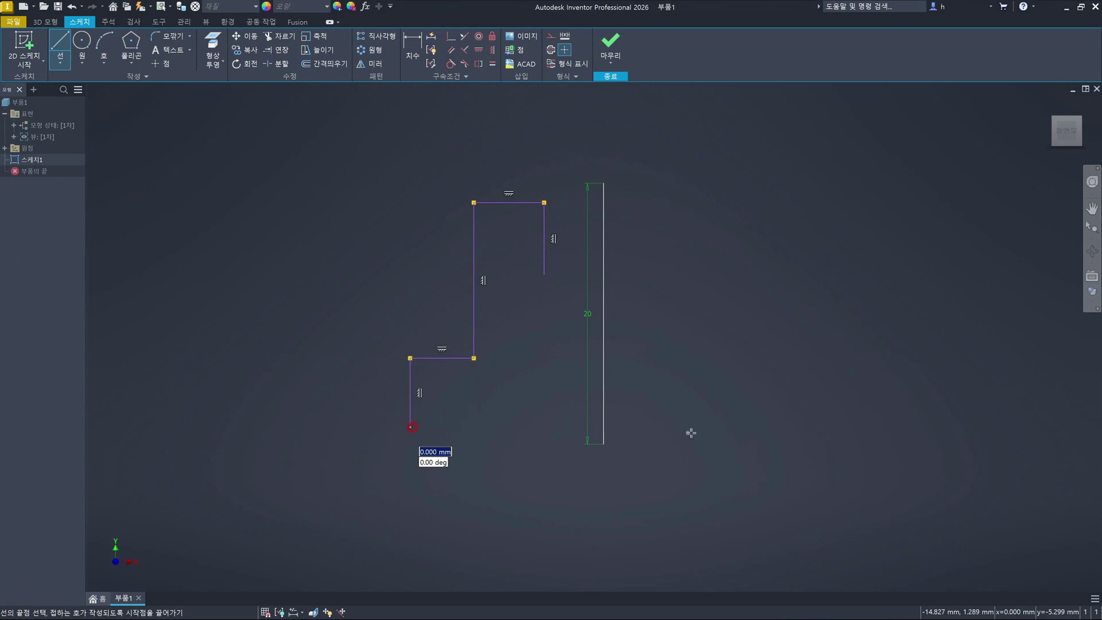
# Close the profile with lines about 25.2 mm right, 5.3 mm up, 4 mm left, 11.9 mm up, 3.1 mm left, 5.5 mm down and 7.8 mm left
pyautogui.click(739, 427)
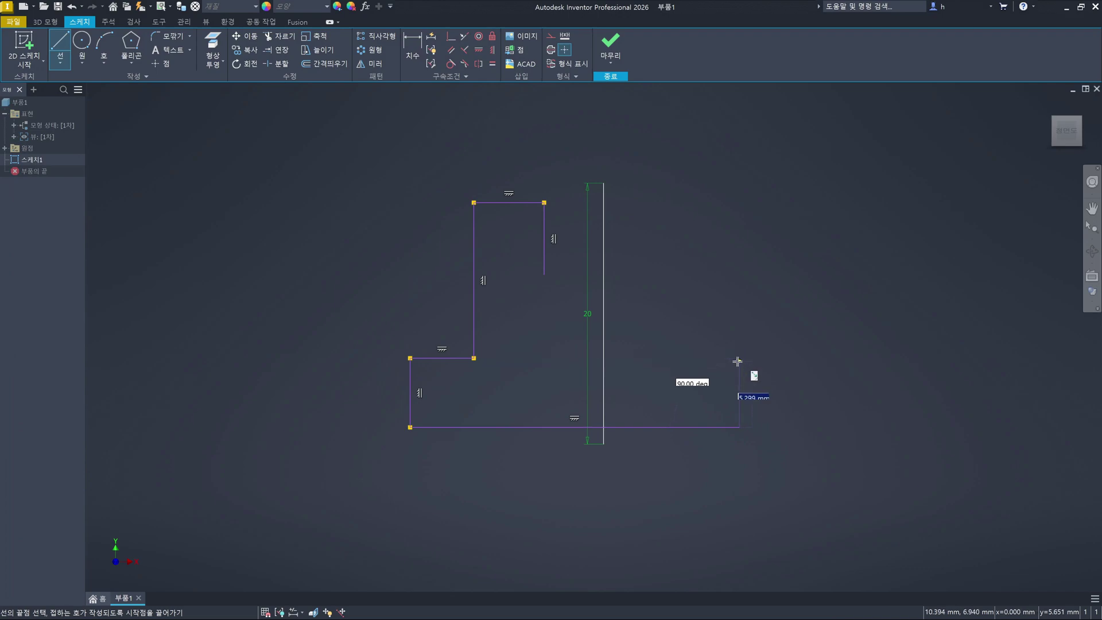
pyautogui.click(739, 357)
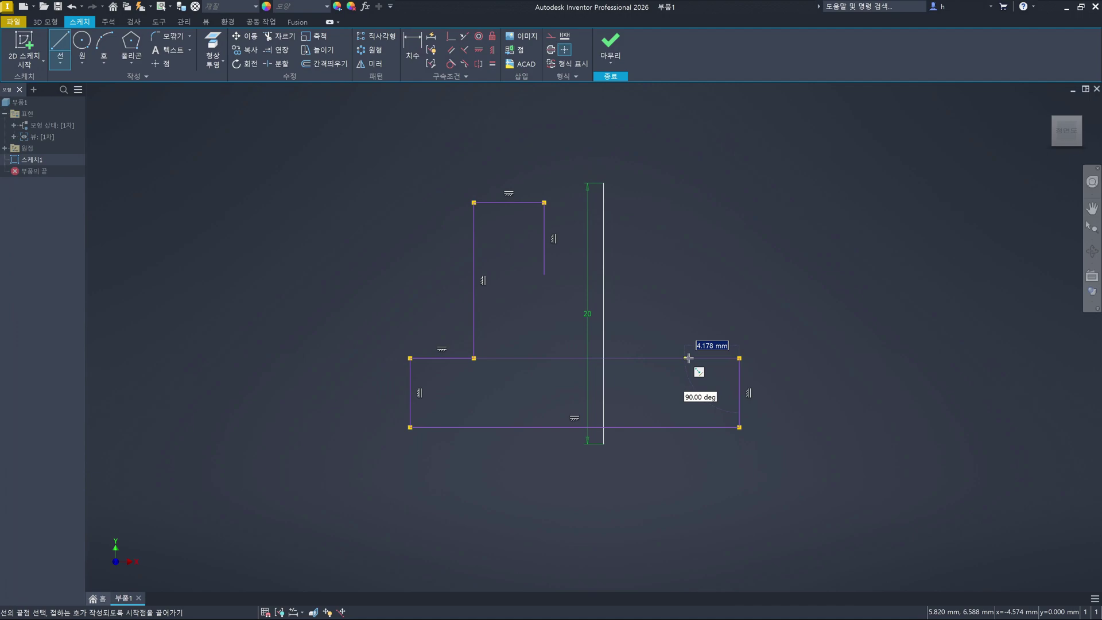
pyautogui.click(688, 357)
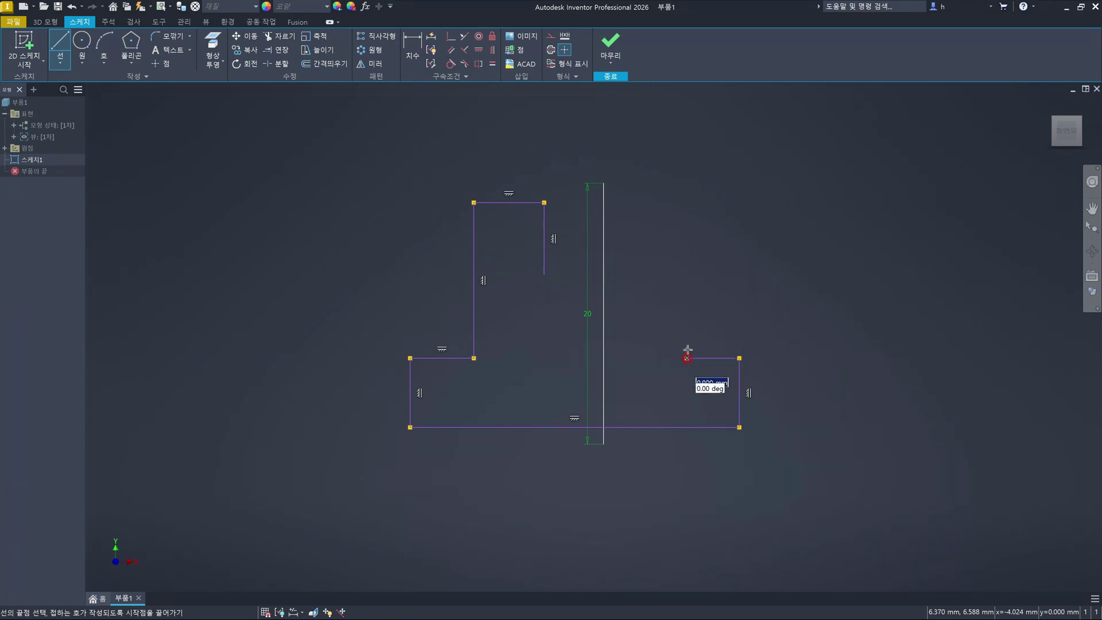
pyautogui.click(688, 201)
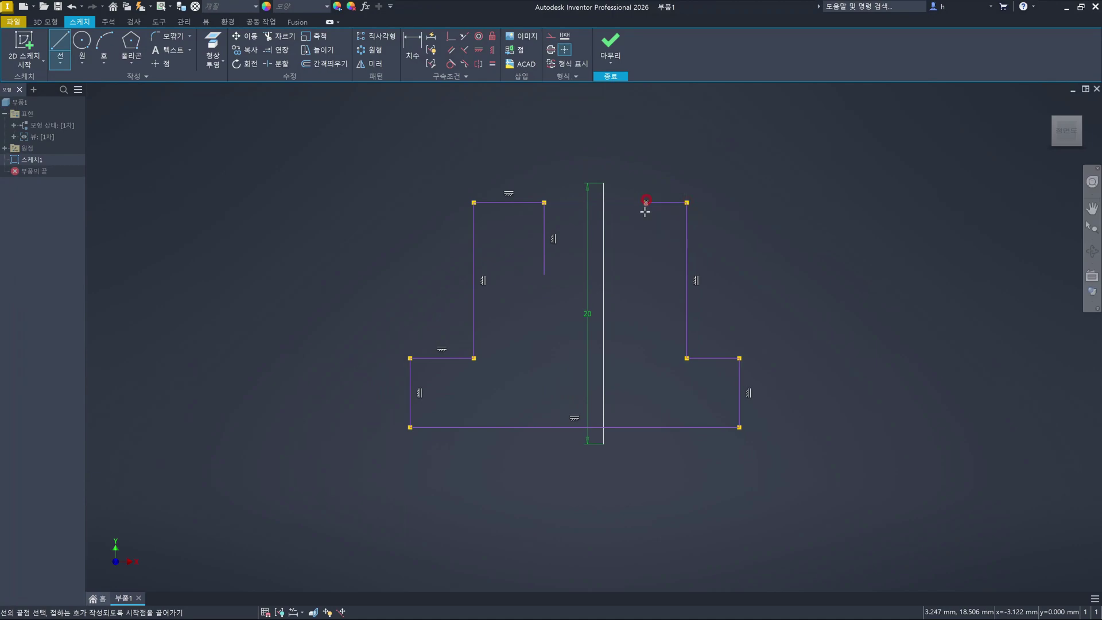
pyautogui.click(646, 204)
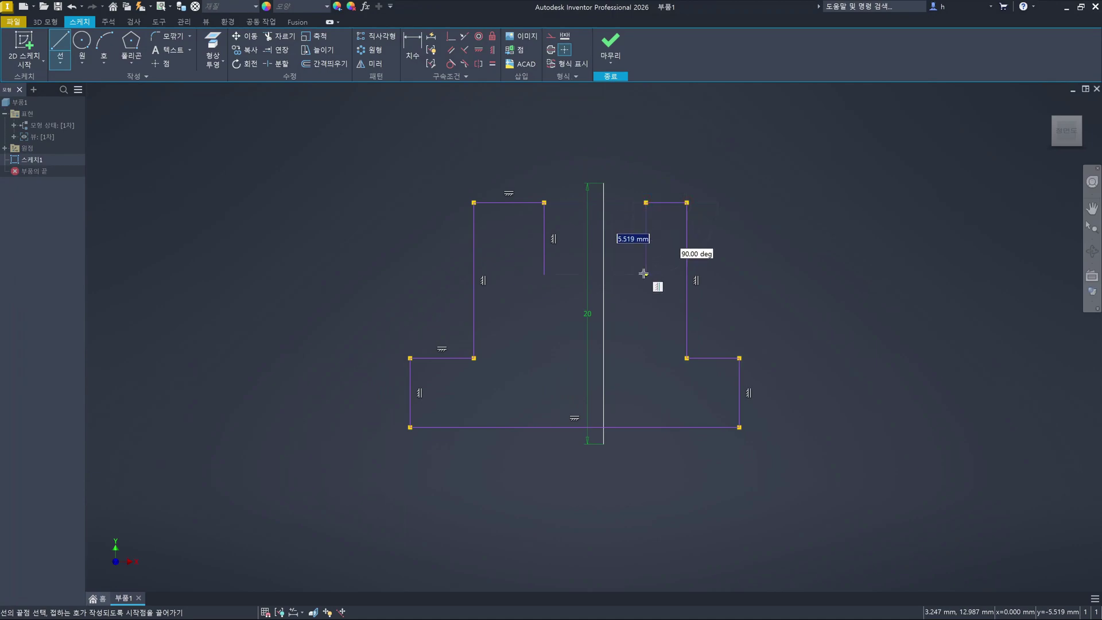
pyautogui.click(643, 272)
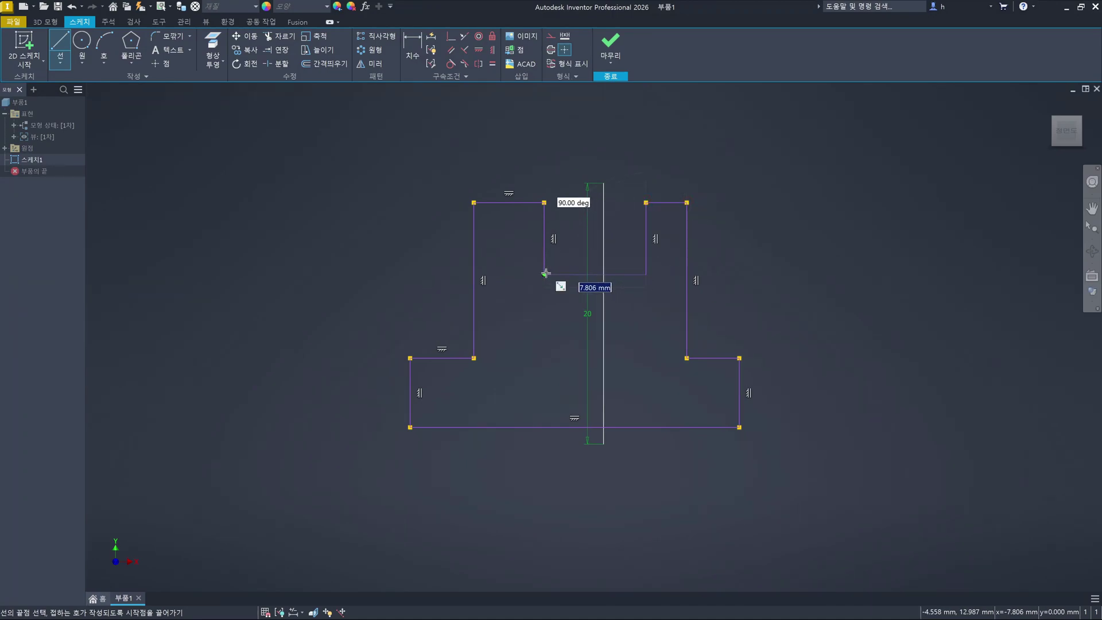
pyautogui.click(545, 274)
pyautogui.press('Escape')
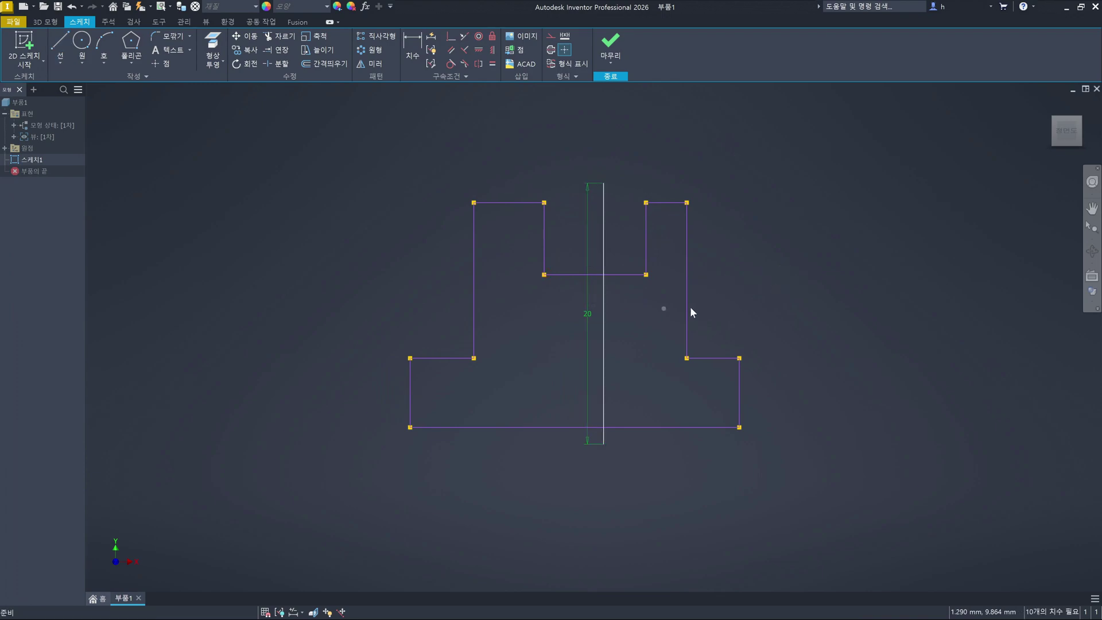
pyautogui.click(841, 269)
pyautogui.click(812, 189)
pyautogui.click(533, 123)
# Make the profile's two outermost short vertical lines symmetric about the vertical 20 mm line
pyautogui.click(478, 63)
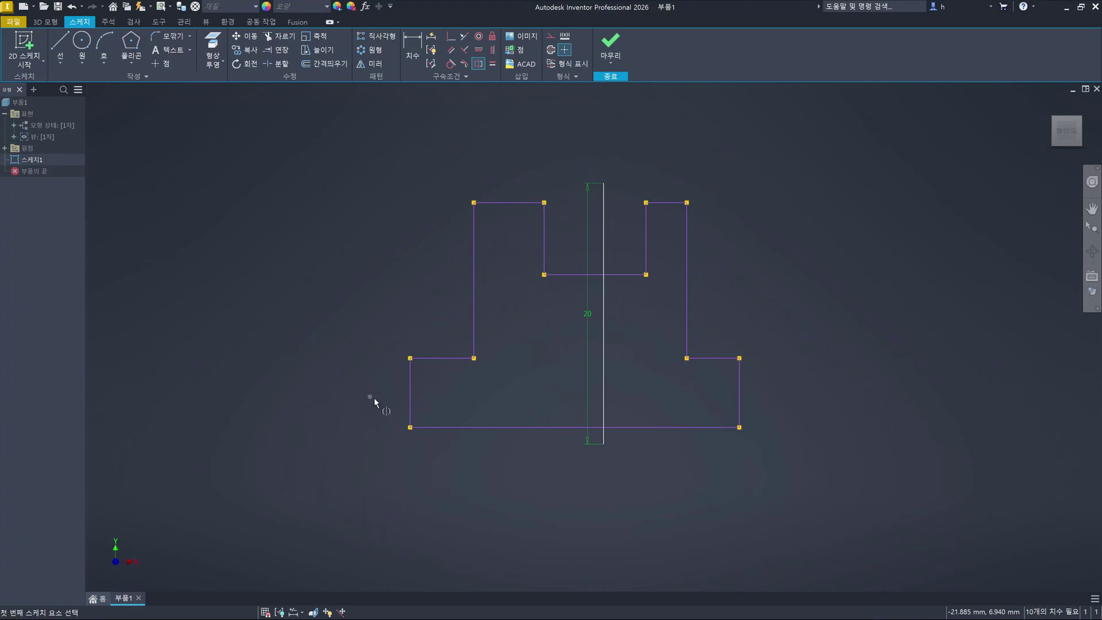
pyautogui.click(413, 399)
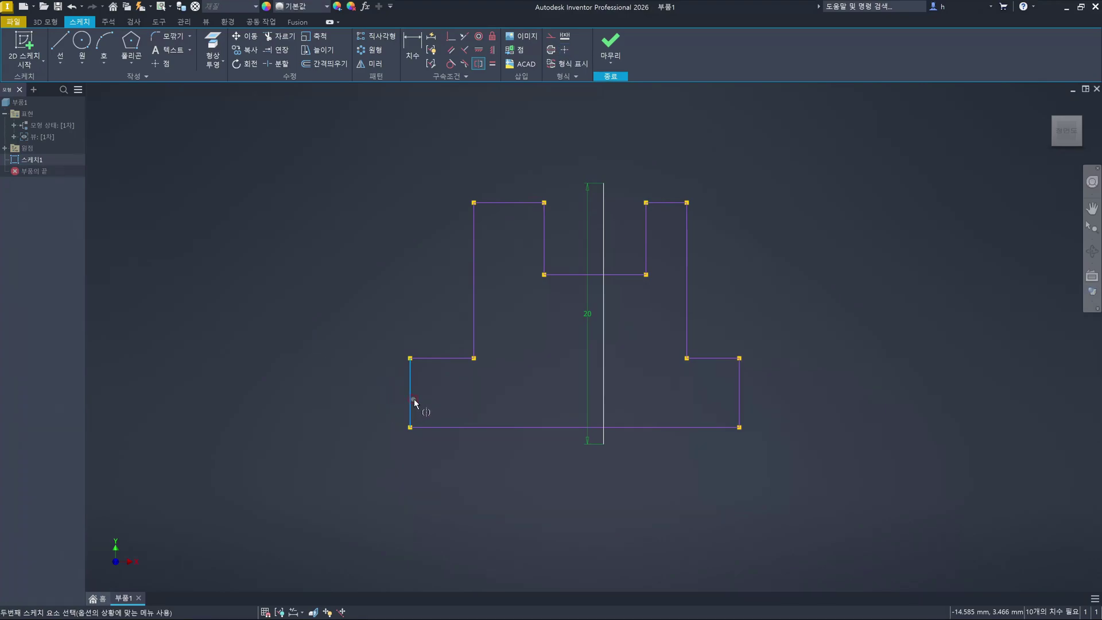
pyautogui.click(739, 413)
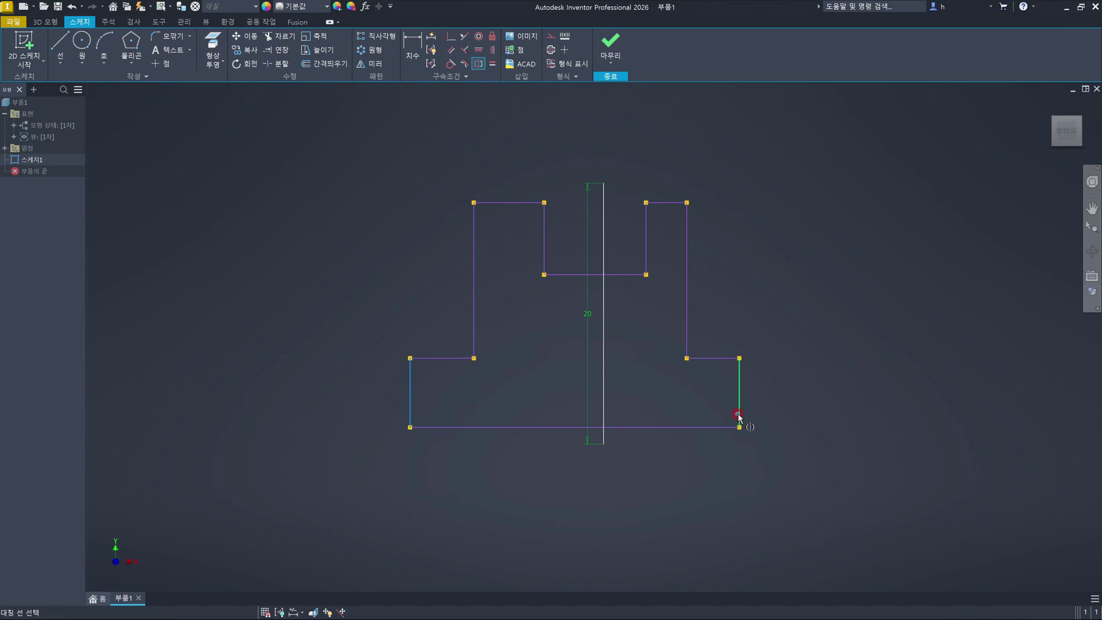
pyautogui.click(606, 403)
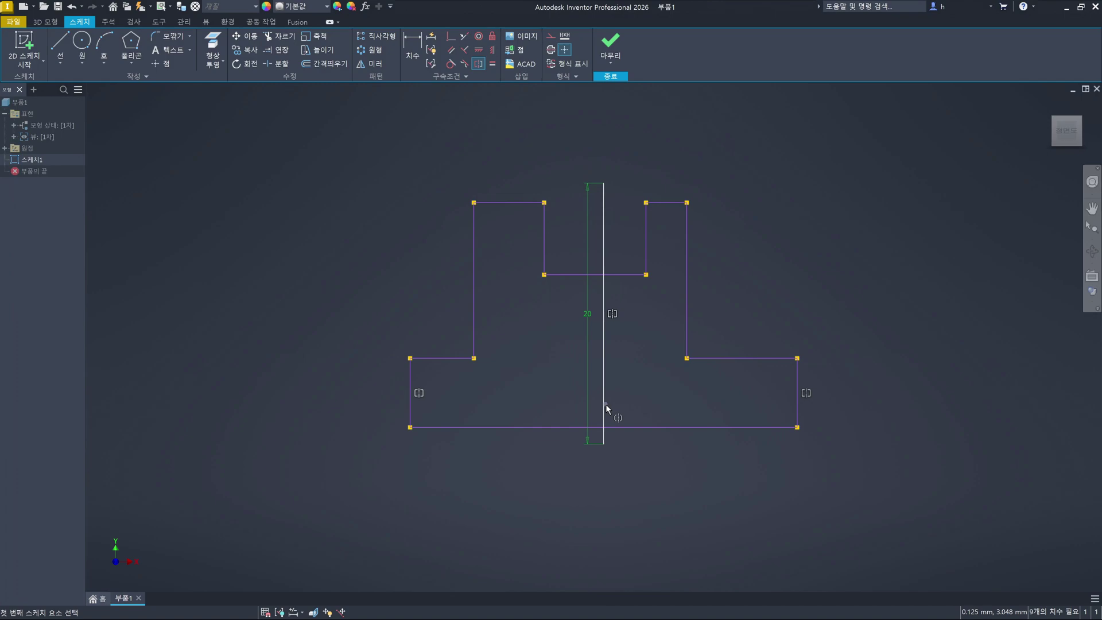
pyautogui.click(421, 404)
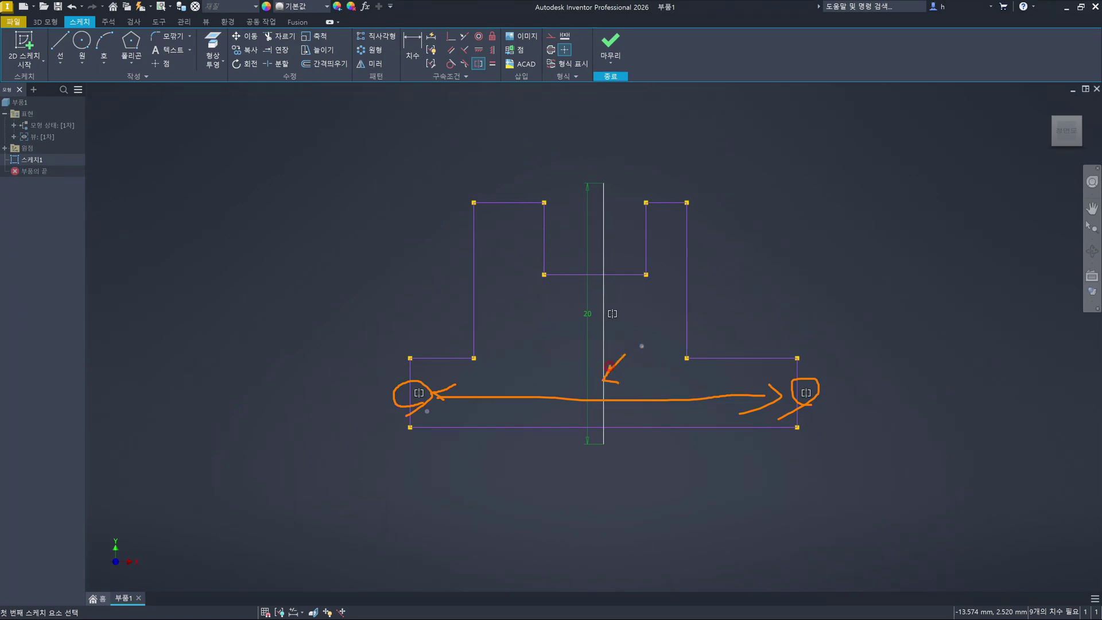
pyautogui.moveTo(646, 345); pyautogui.dragTo(630, 385)
pyautogui.press('Escape')
pyautogui.press('Escape')
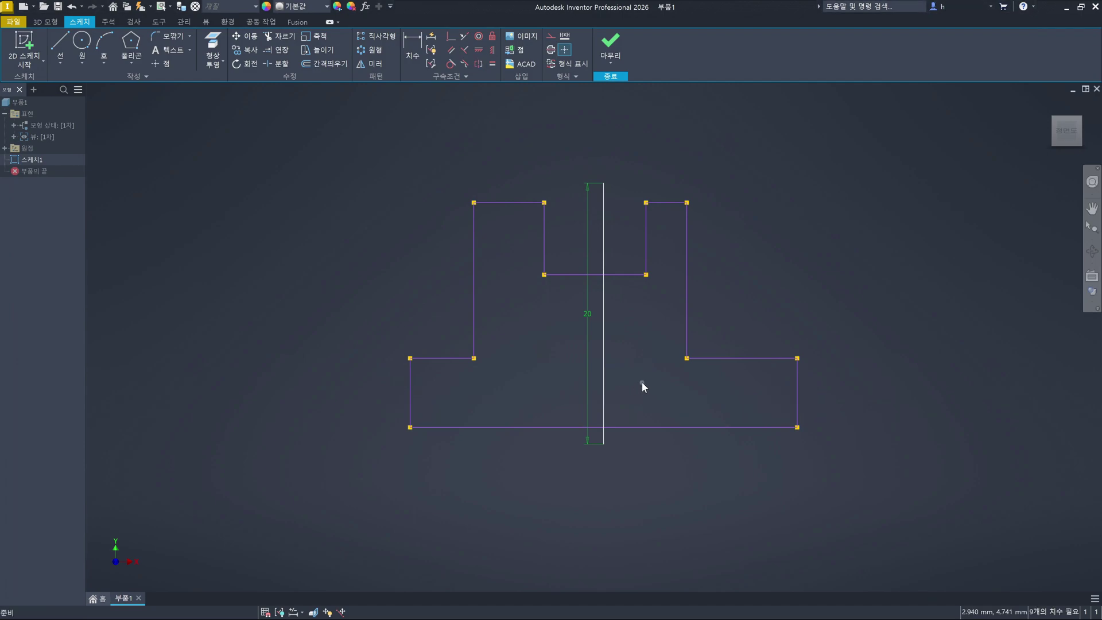
# Apply symmetric constraints about the vertical 20 mm line to the two tall vertical lines and to the notch's two inner vertical lines
pyautogui.click(479, 64)
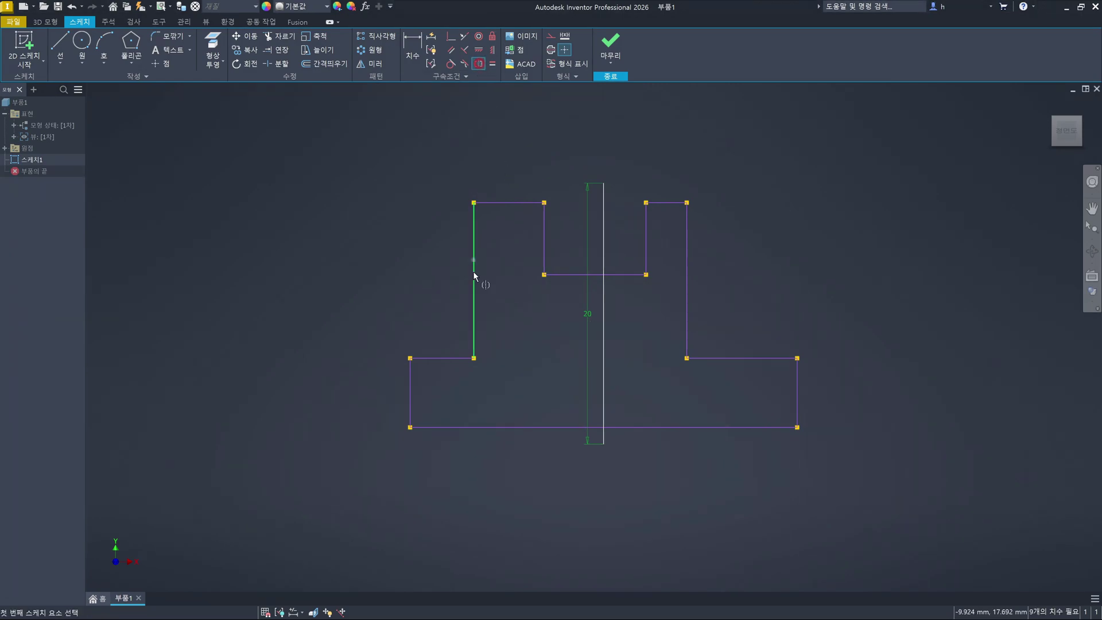
pyautogui.click(475, 335)
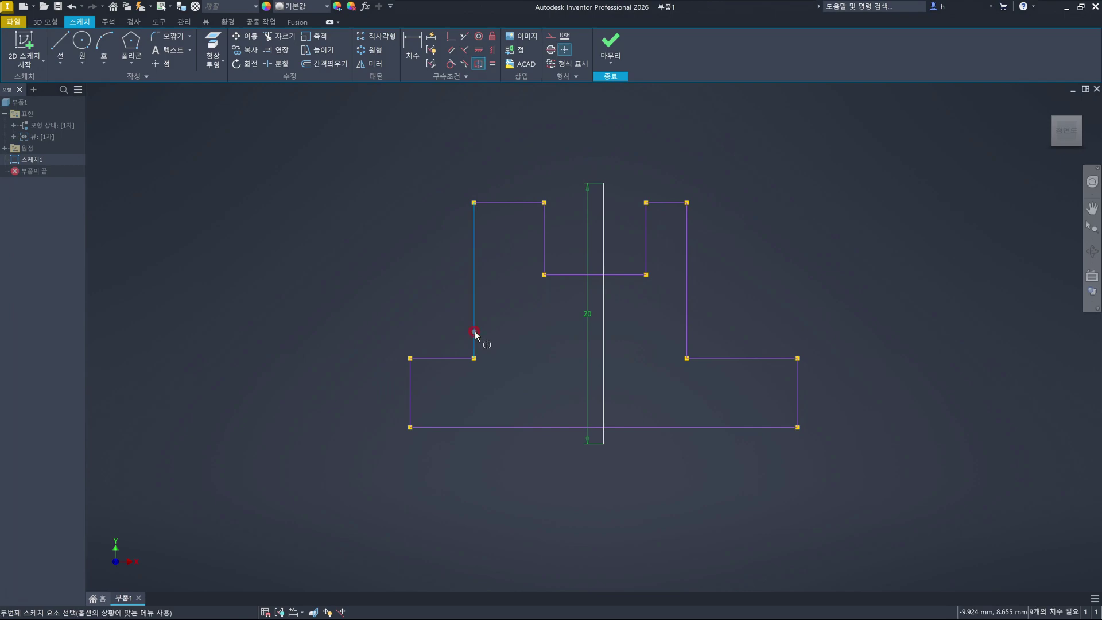
pyautogui.click(688, 333)
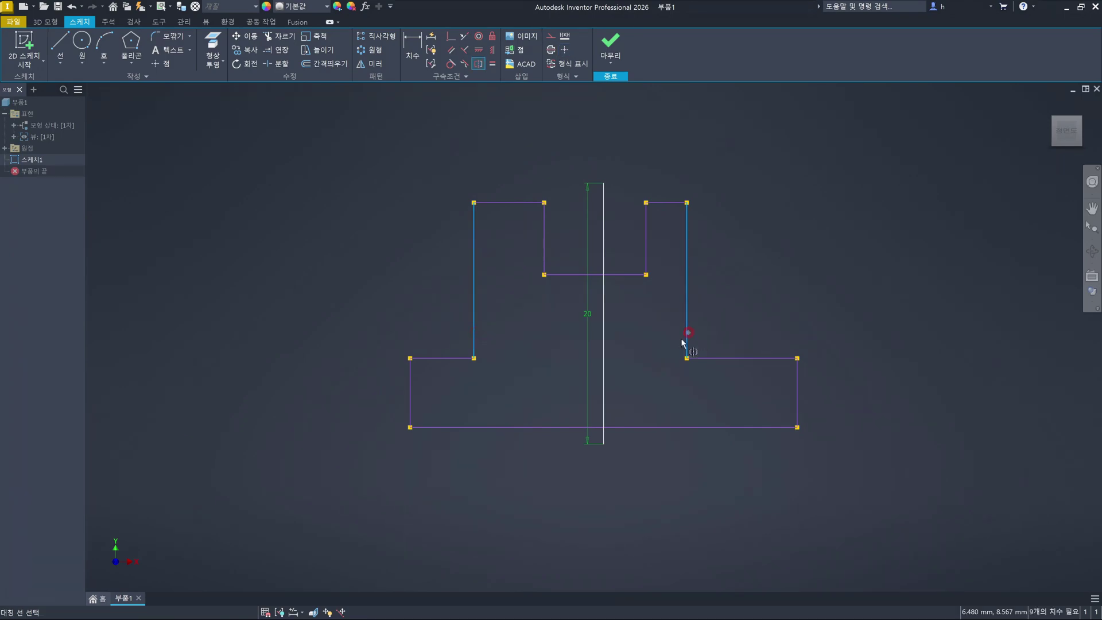
pyautogui.click(607, 343)
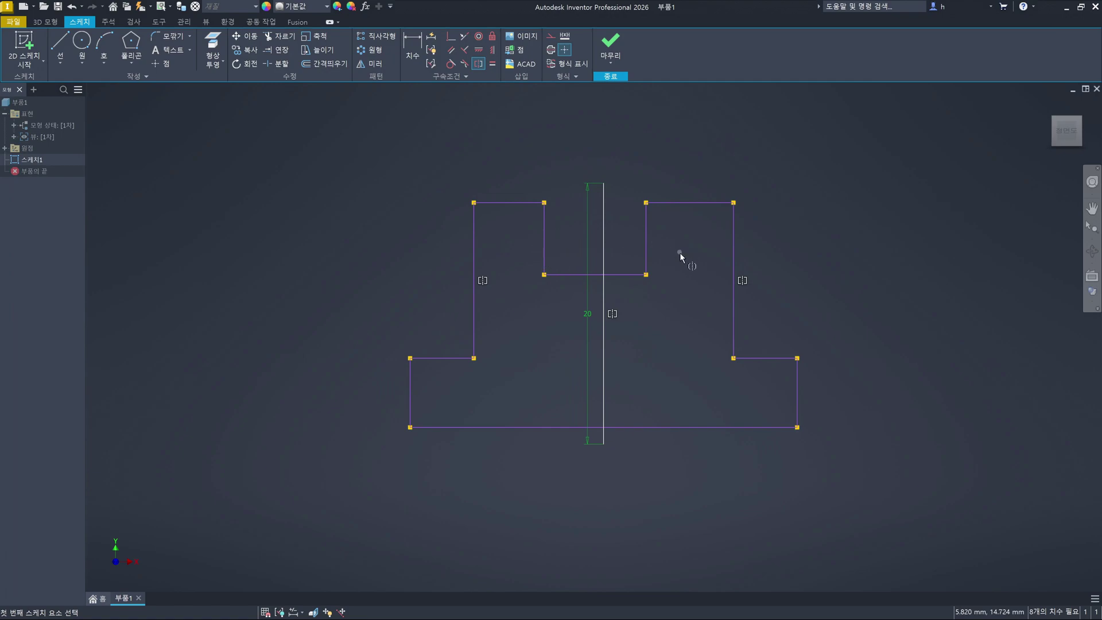
pyautogui.click(646, 237)
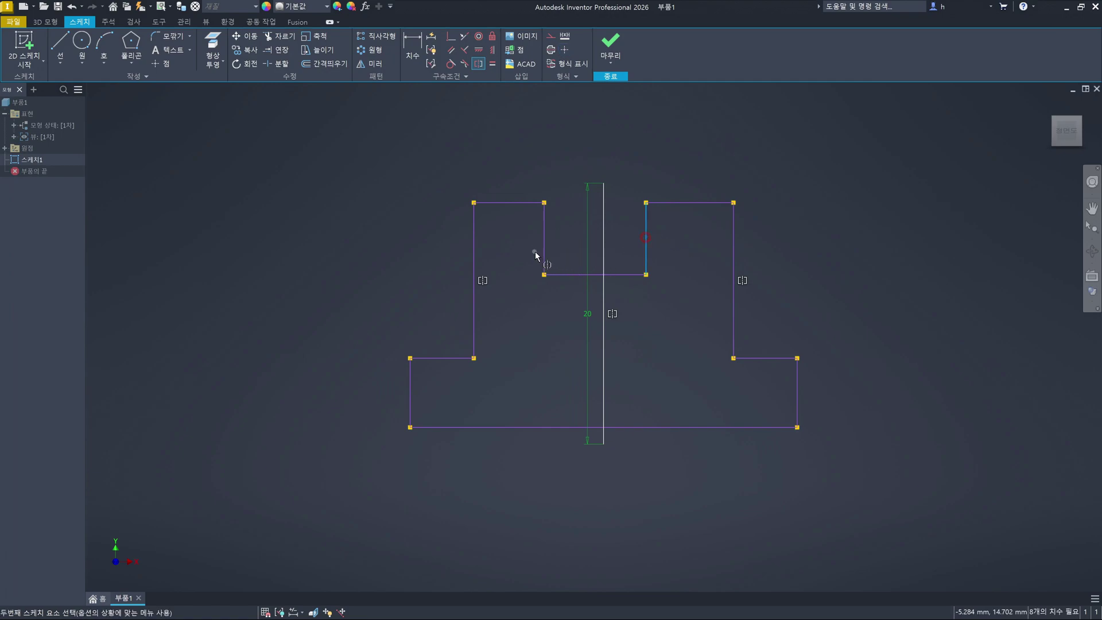
pyautogui.click(543, 246)
pyautogui.click(603, 269)
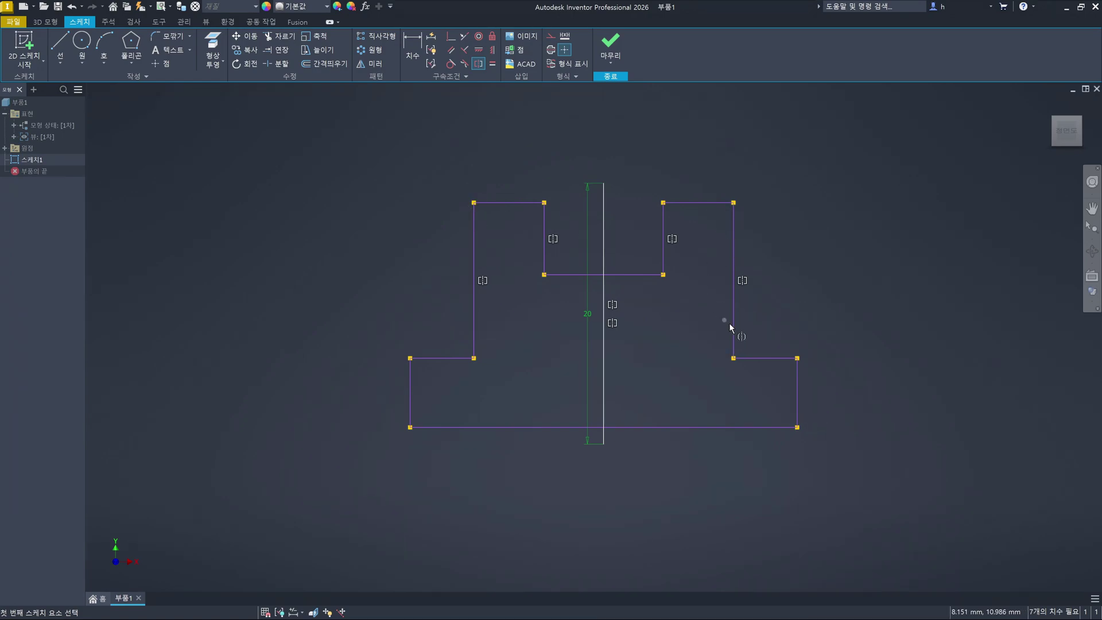
# Dimension the distance from the vertical 20 mm line to the notch's left inner vertical line, accepting the measured value
pyautogui.click(912, 346)
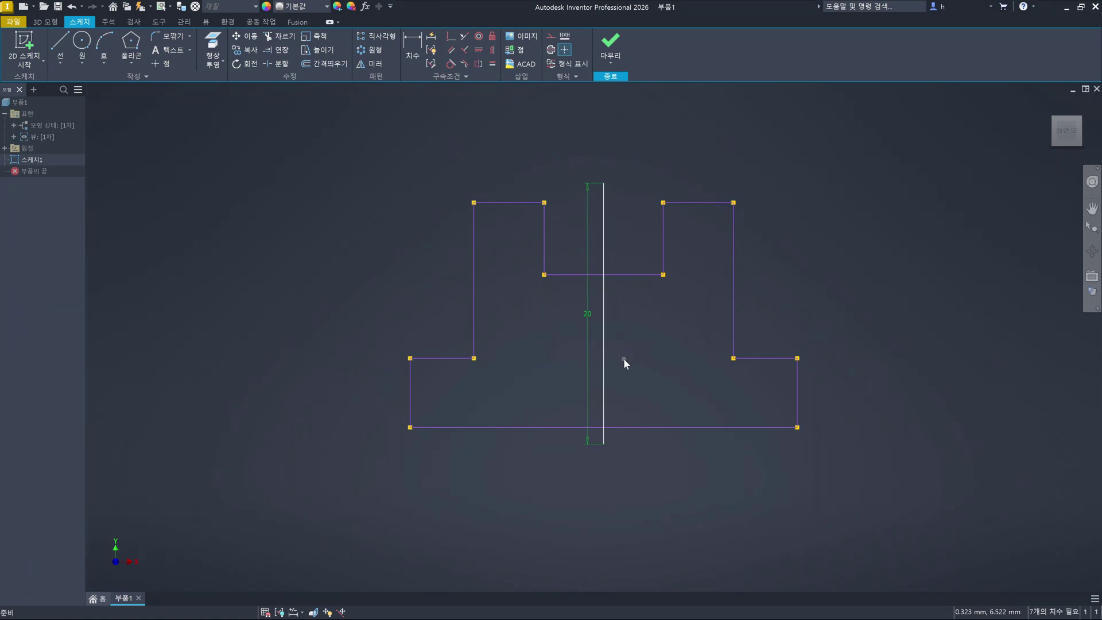
pyautogui.click(413, 47)
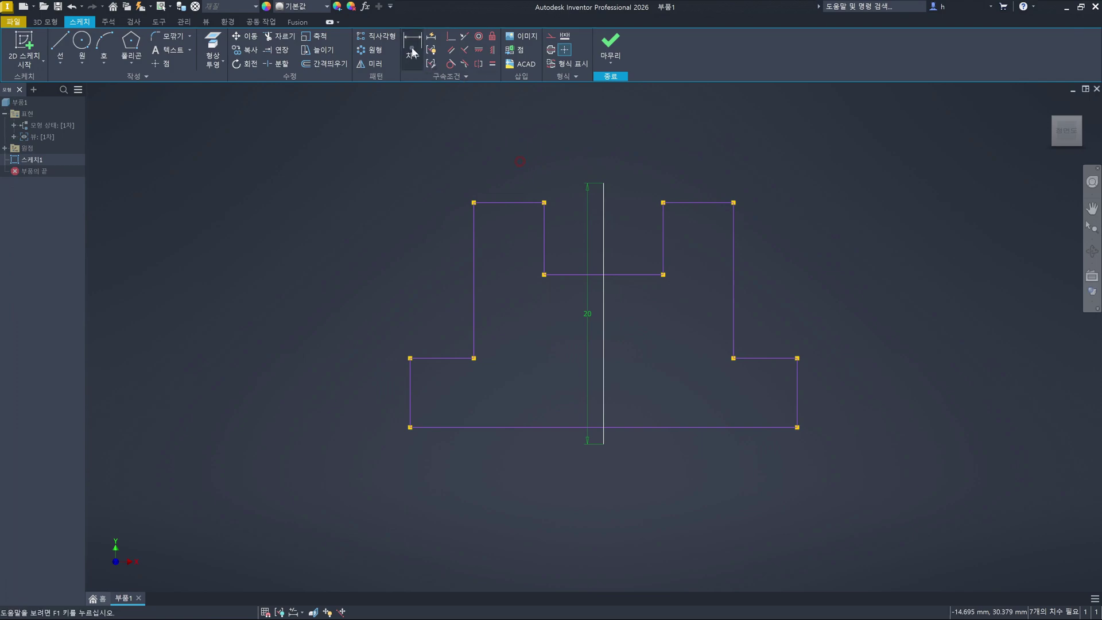
pyautogui.click(604, 199)
pyautogui.click(545, 218)
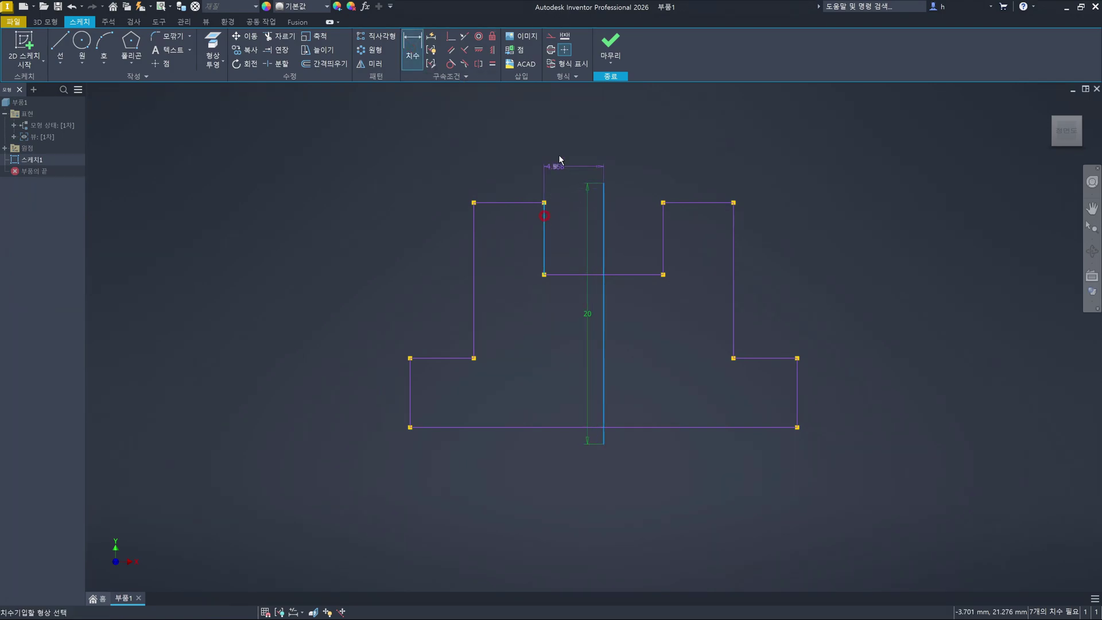
pyautogui.click(577, 162)
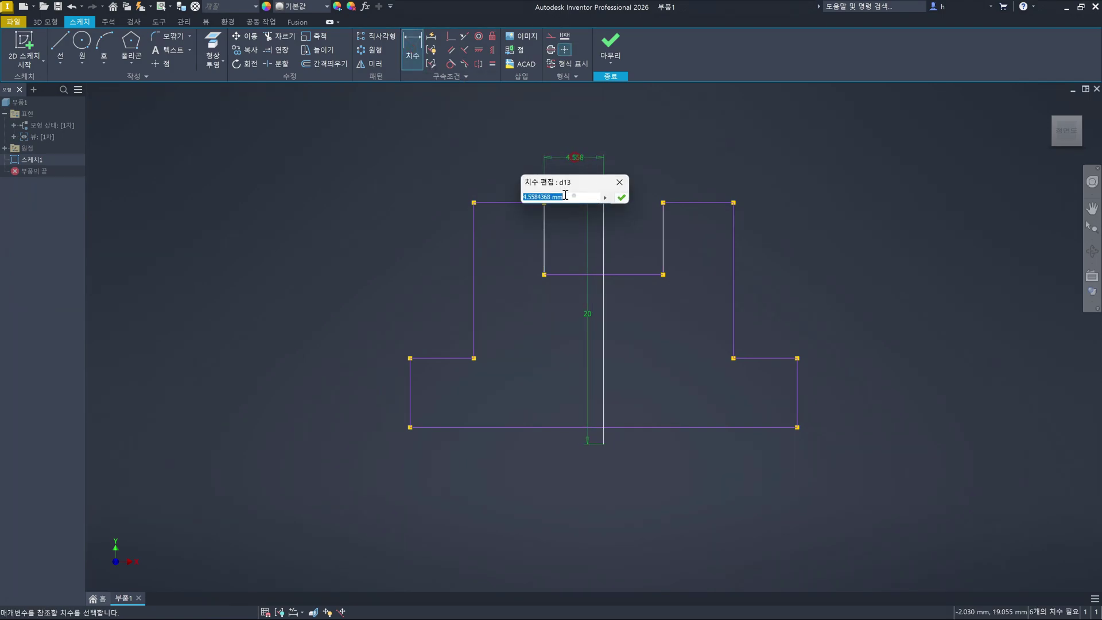
pyautogui.click(621, 198)
# Add a driven dimension between the vertical 20 mm line and the notch's right inner vertical line
pyautogui.click(602, 214)
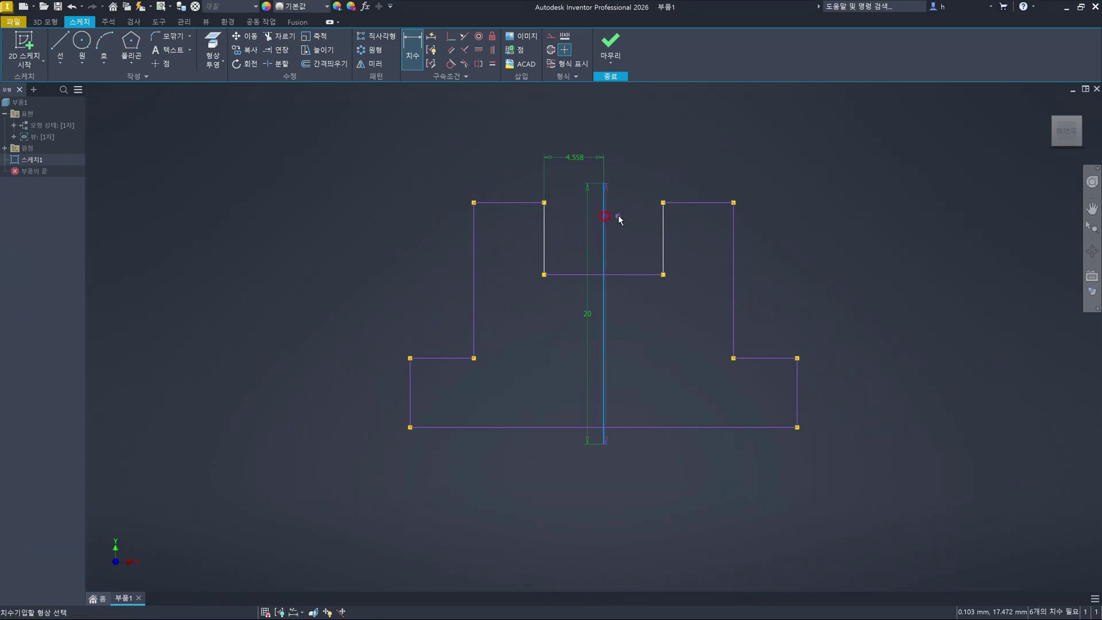
pyautogui.click(646, 204)
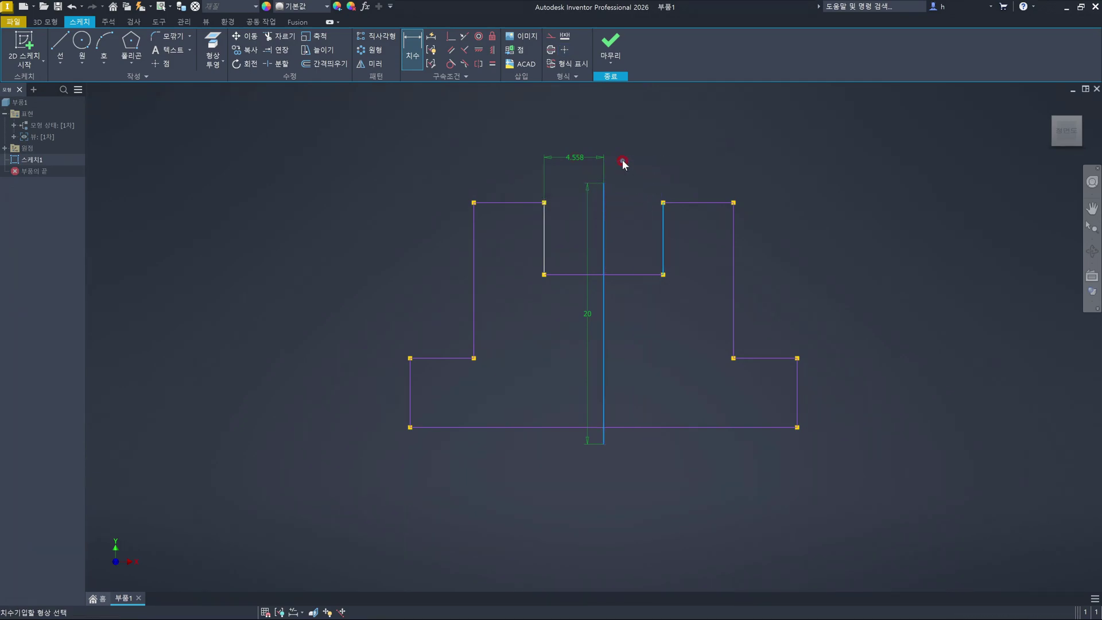
pyautogui.click(621, 162)
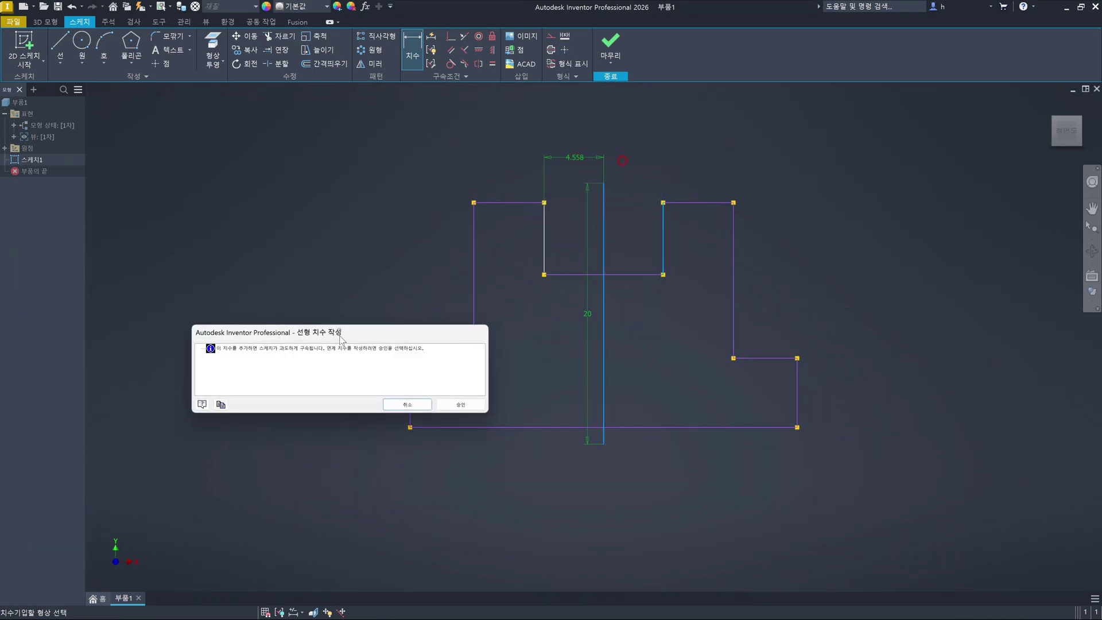
pyautogui.click(445, 405)
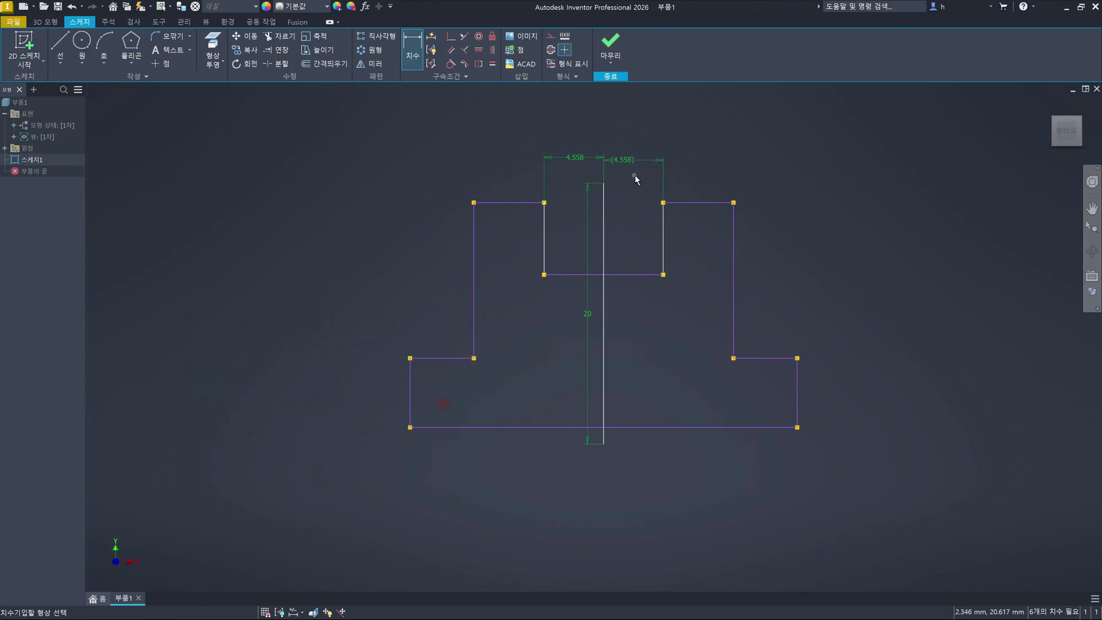
pyautogui.press('Escape')
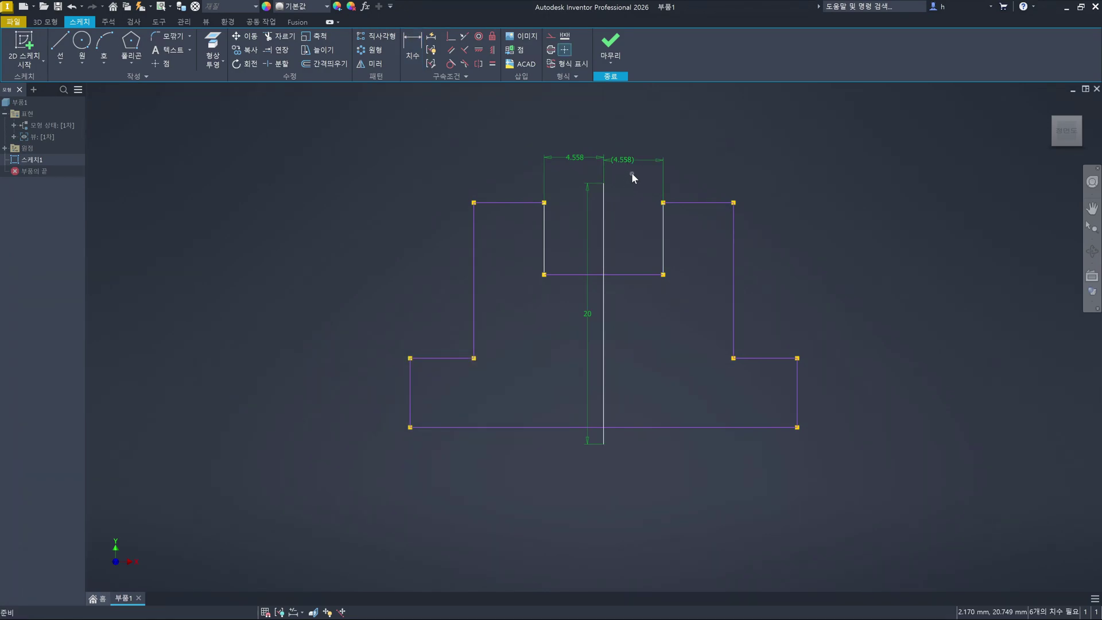
# Delete both horizontal notch dimensions and show all constraints in the sketch
pyautogui.moveTo(629, 179); pyautogui.dragTo(542, 135)
pyautogui.press('Delete')
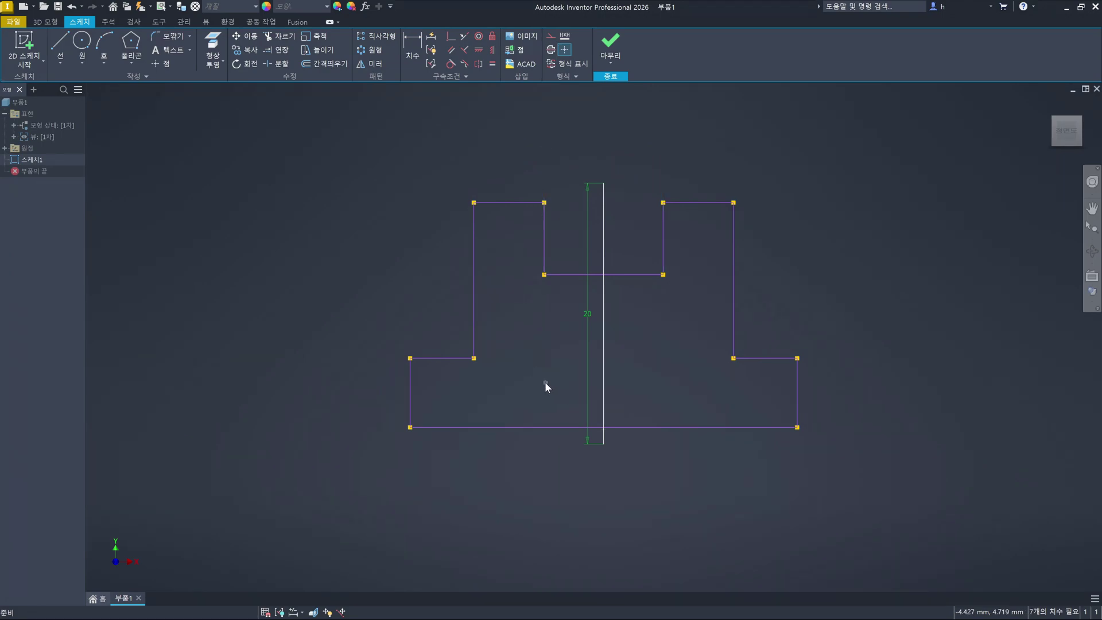
pyautogui.press('F8')
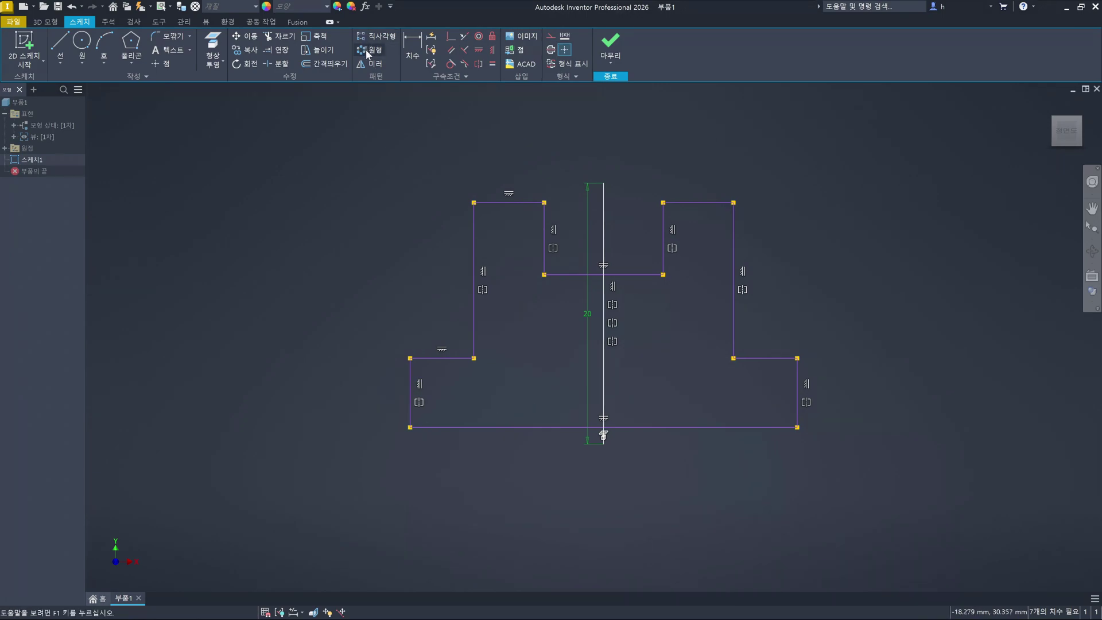
pyautogui.click(374, 65)
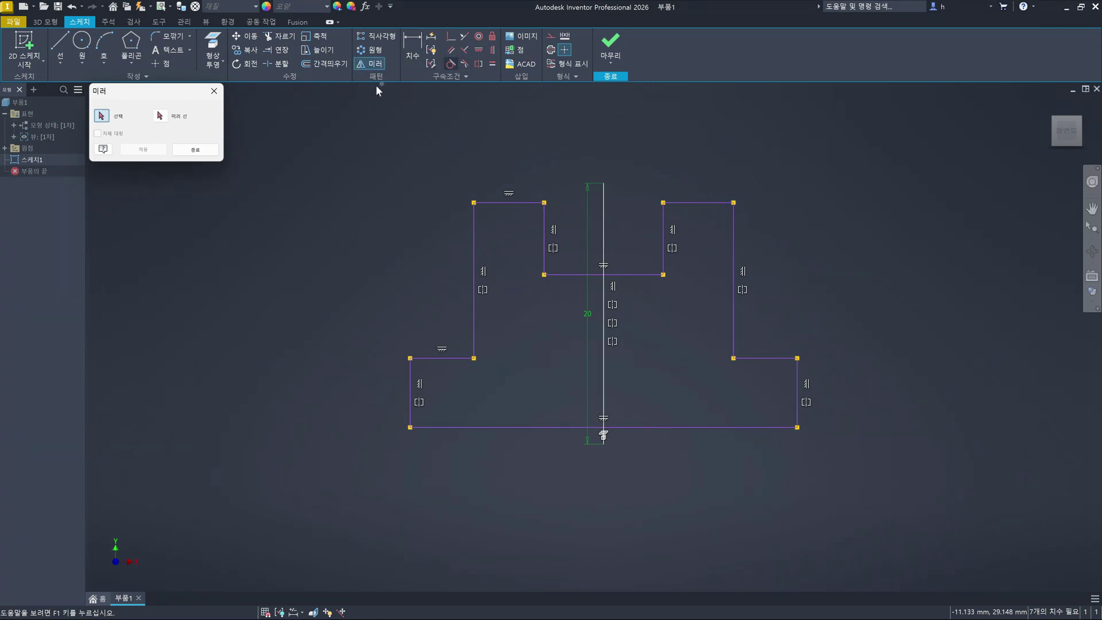
pyautogui.click(215, 91)
# Draw a vertical line about 19.1 mm upward from the upper end of the 20 mm line
pyautogui.moveTo(709, 284); pyautogui.dragTo(655, 422, button='middle')
pyautogui.scroll(3, 660, 377)
pyautogui.scroll(-5, 644, 340)
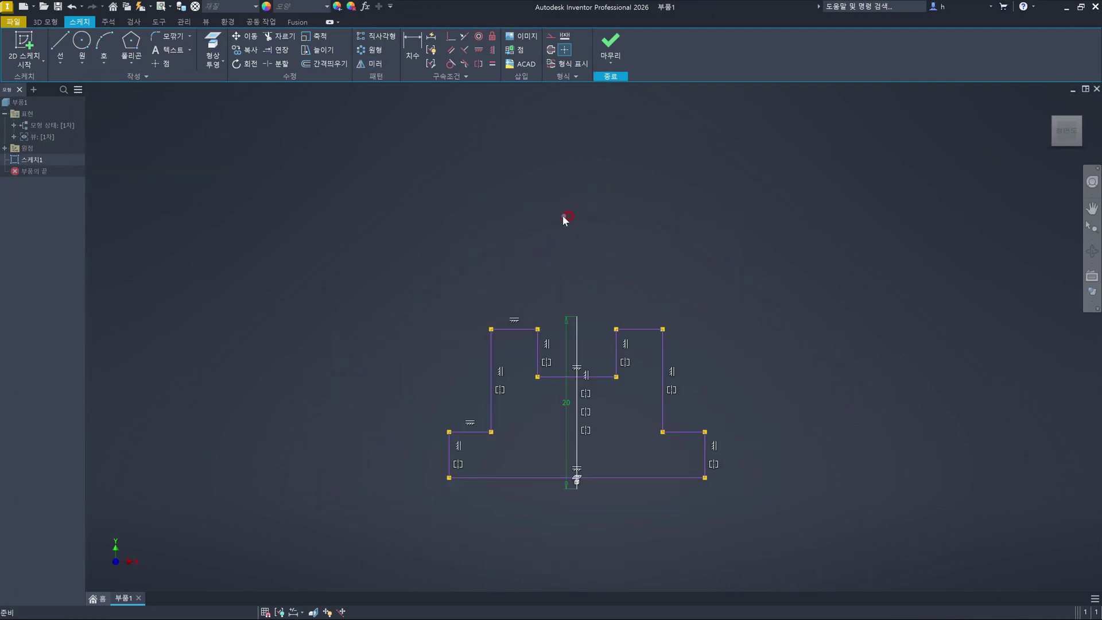
pyautogui.click(565, 217)
pyautogui.press('l')
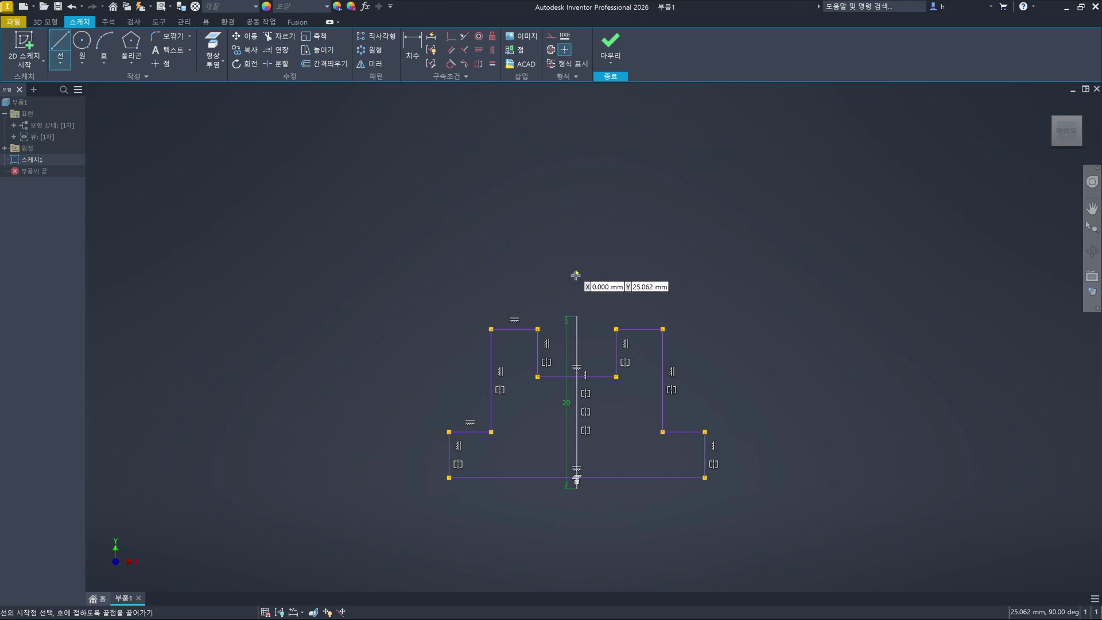
pyautogui.click(577, 315)
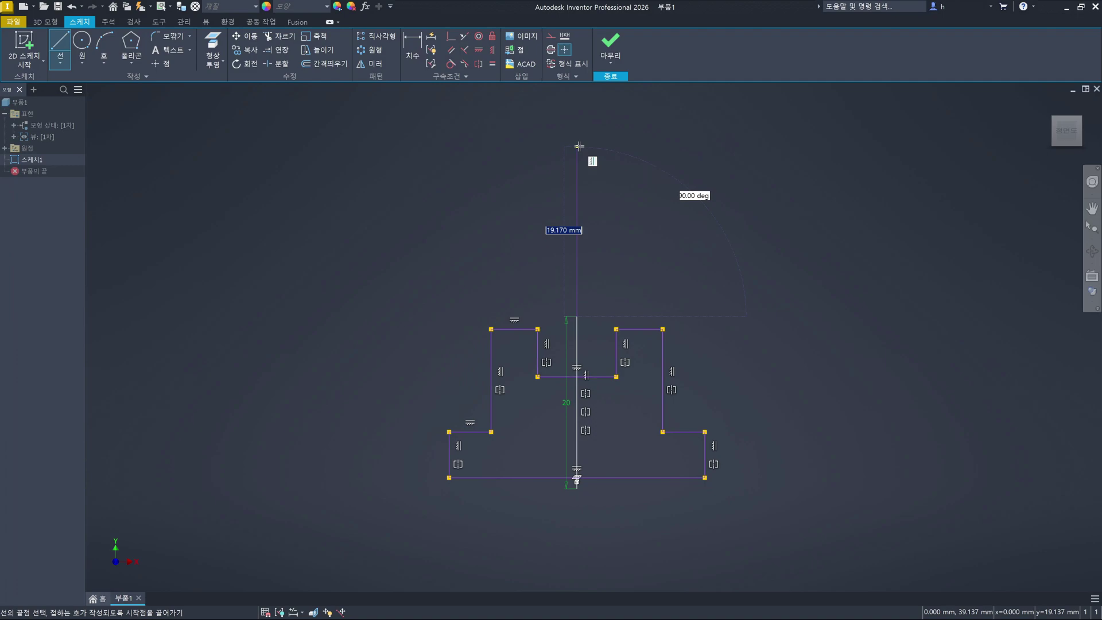
pyautogui.click(577, 147)
pyautogui.press('Escape')
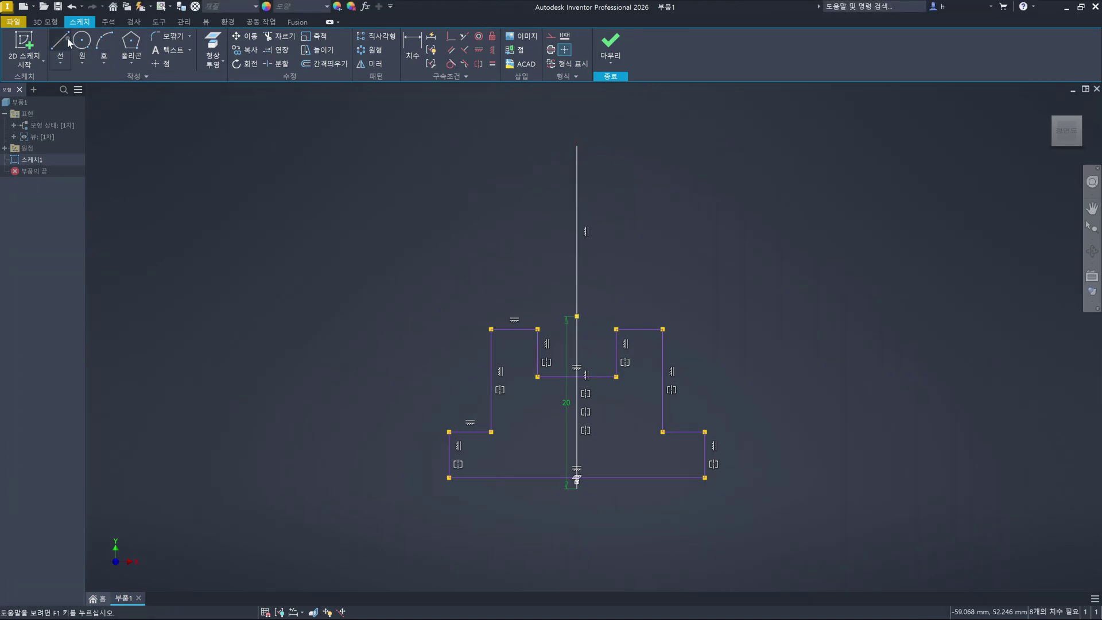
# Draw a stepped chain left of the new vertical line: about 5.1 mm up, 5.2 mm left, 9.7 mm down, 6.6 mm left, 5.1 mm down
pyautogui.click(59, 46)
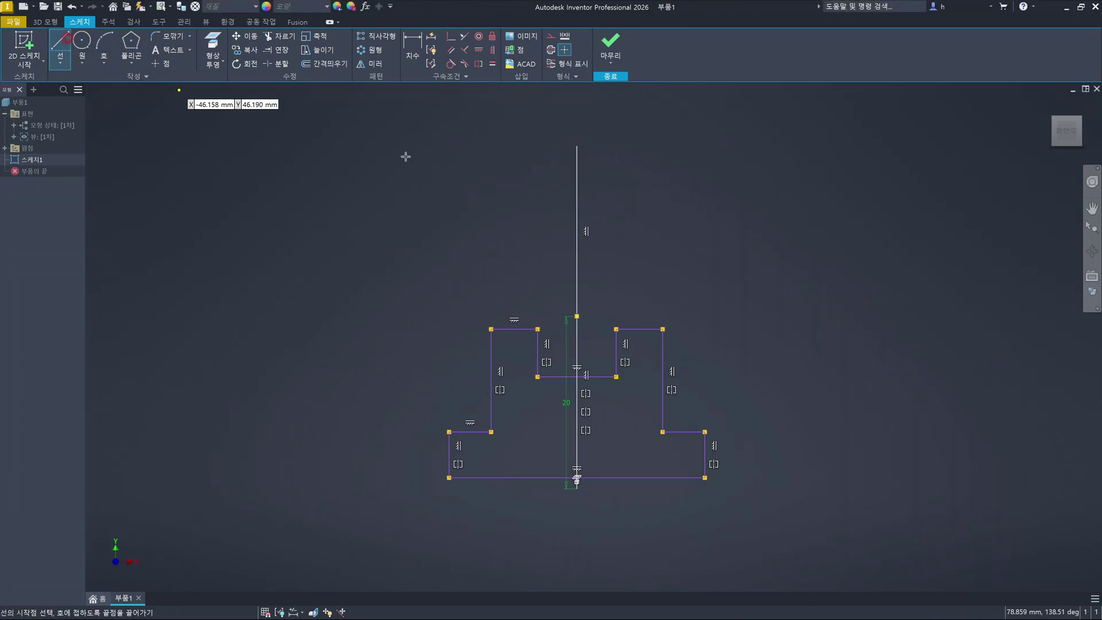
pyautogui.click(547, 210)
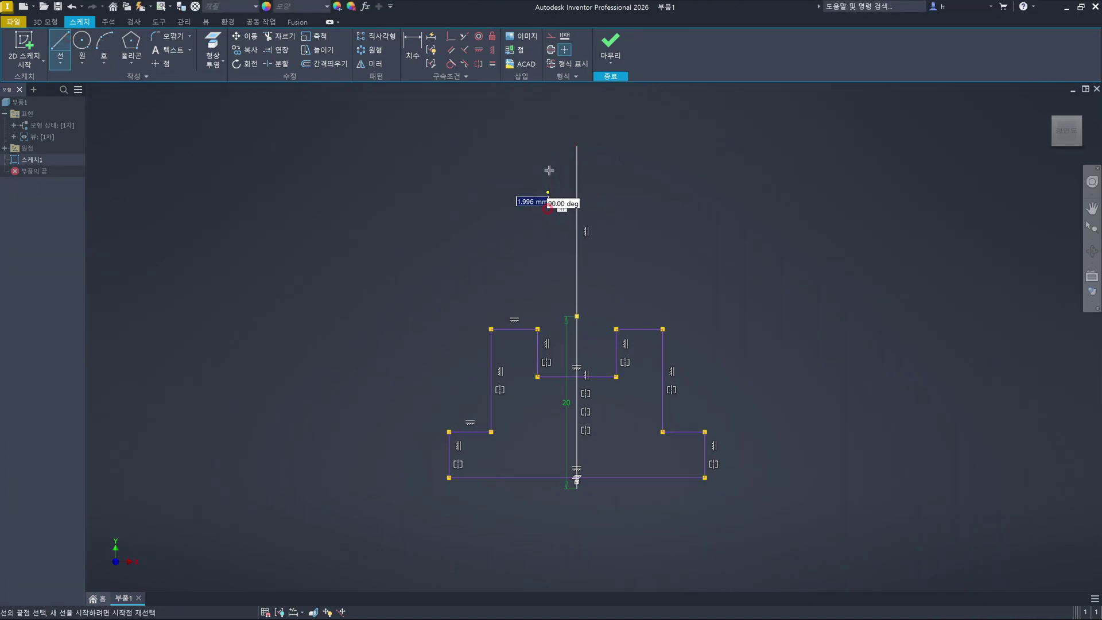
pyautogui.click(504, 166)
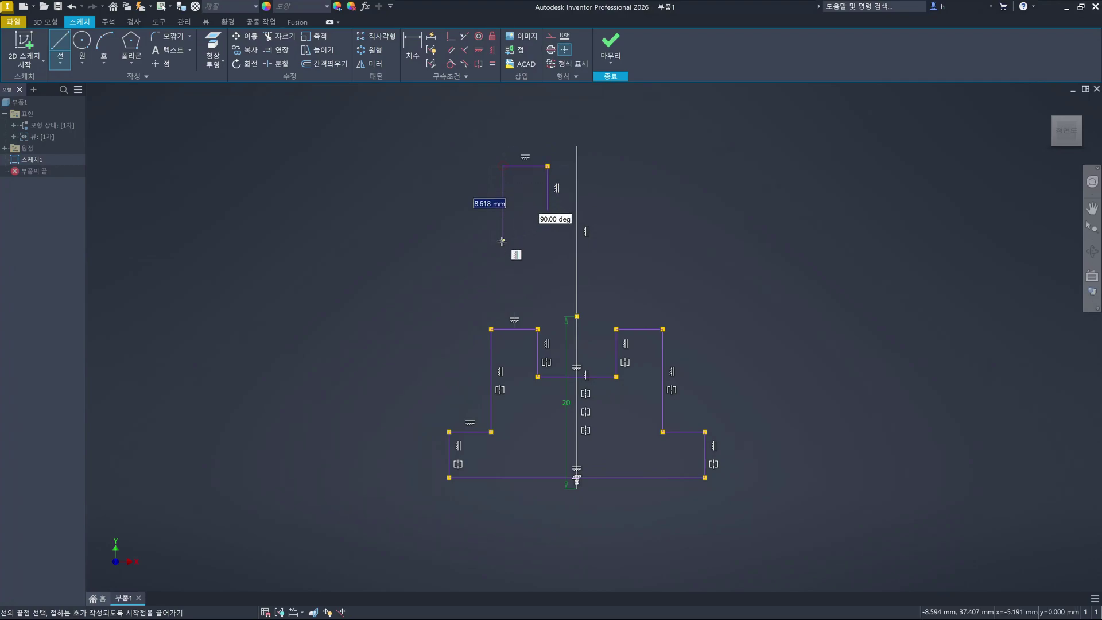
pyautogui.click(501, 250)
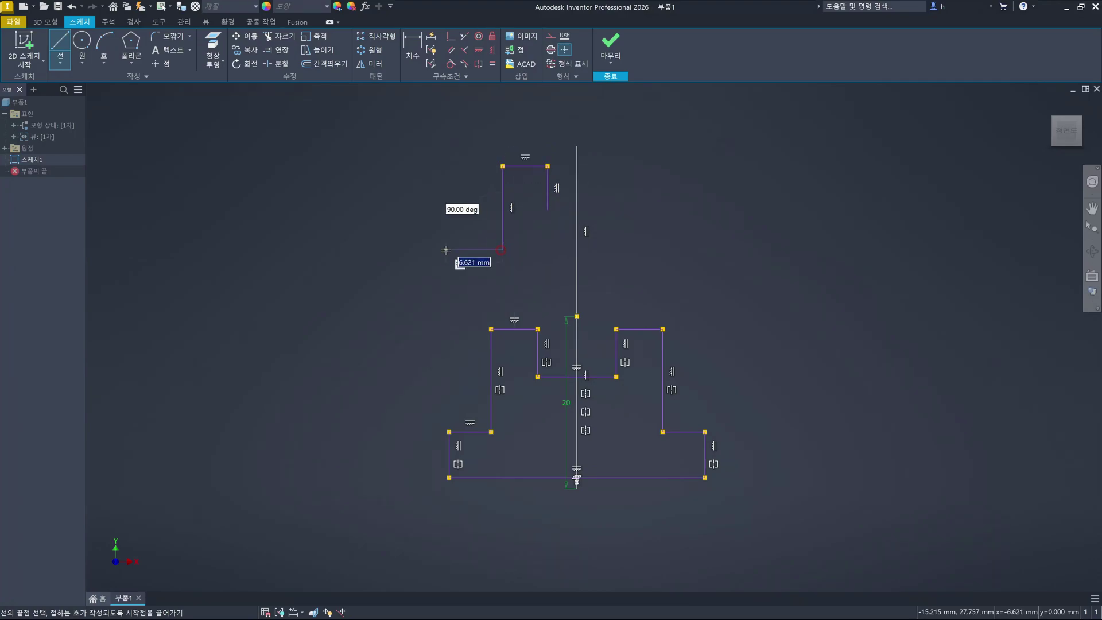
pyautogui.click(446, 251)
pyautogui.click(446, 293)
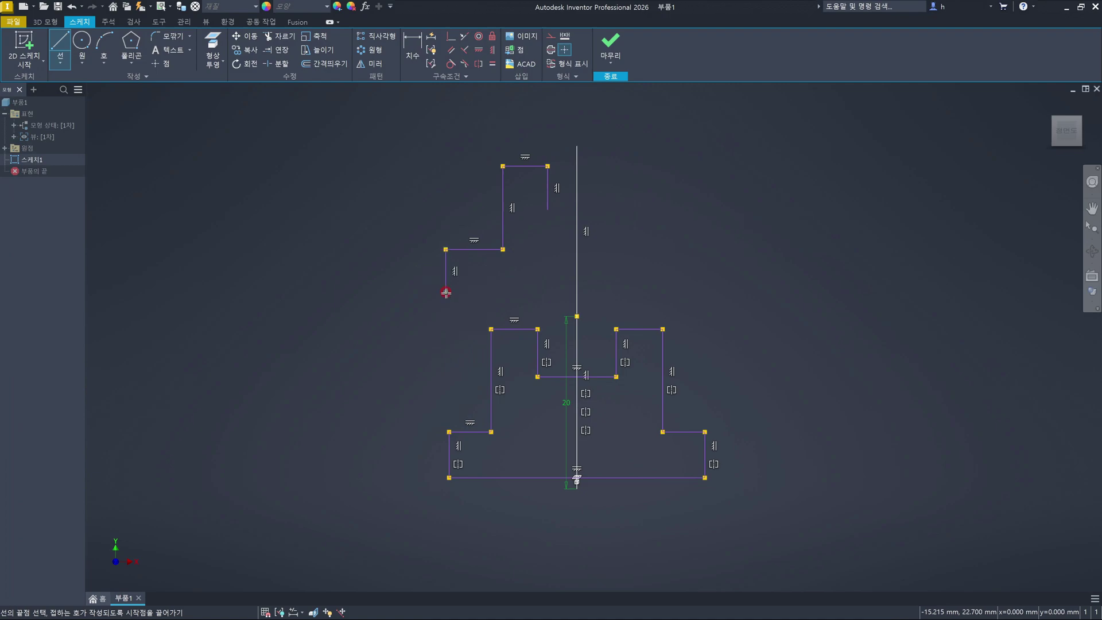
pyautogui.press('Escape')
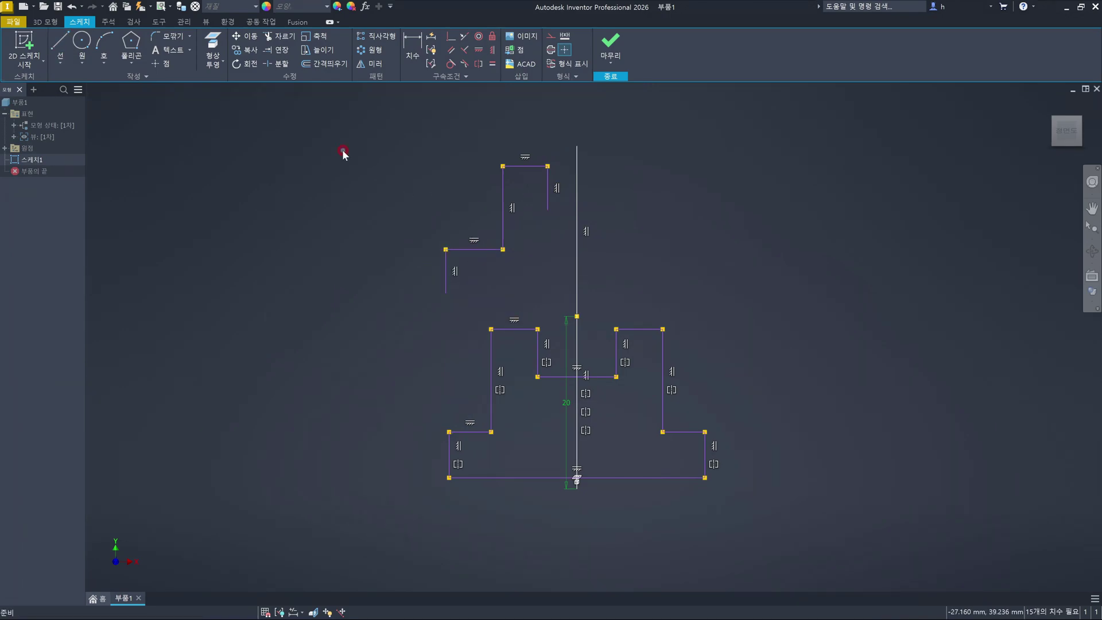
# Mirror the five lines of the new stepped chain about the upper vertical line
pyautogui.click(370, 64)
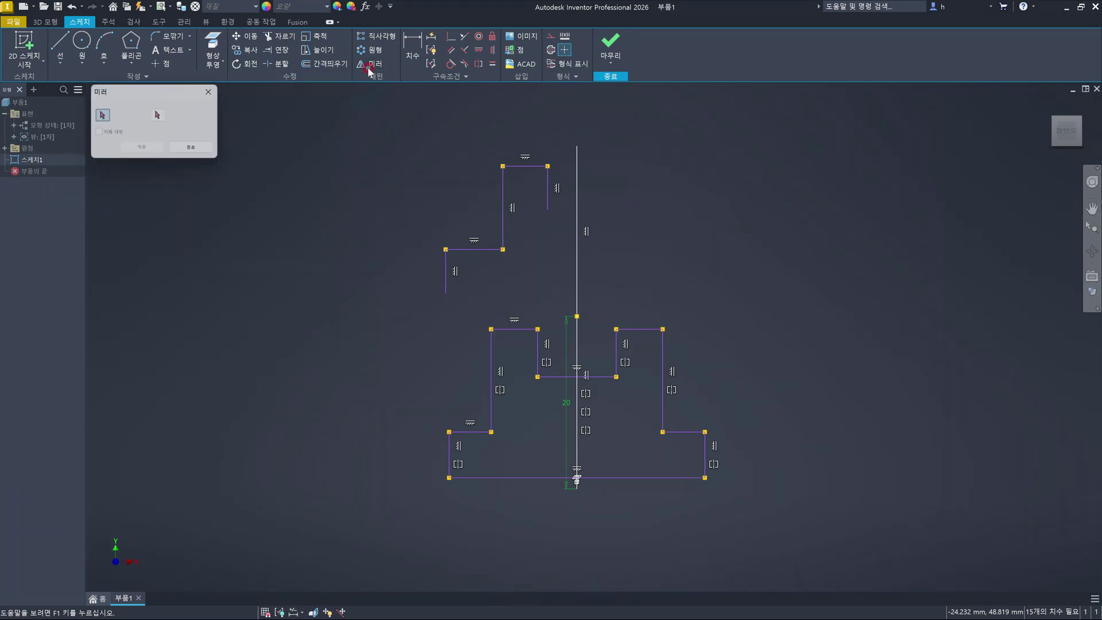
pyautogui.click(546, 190)
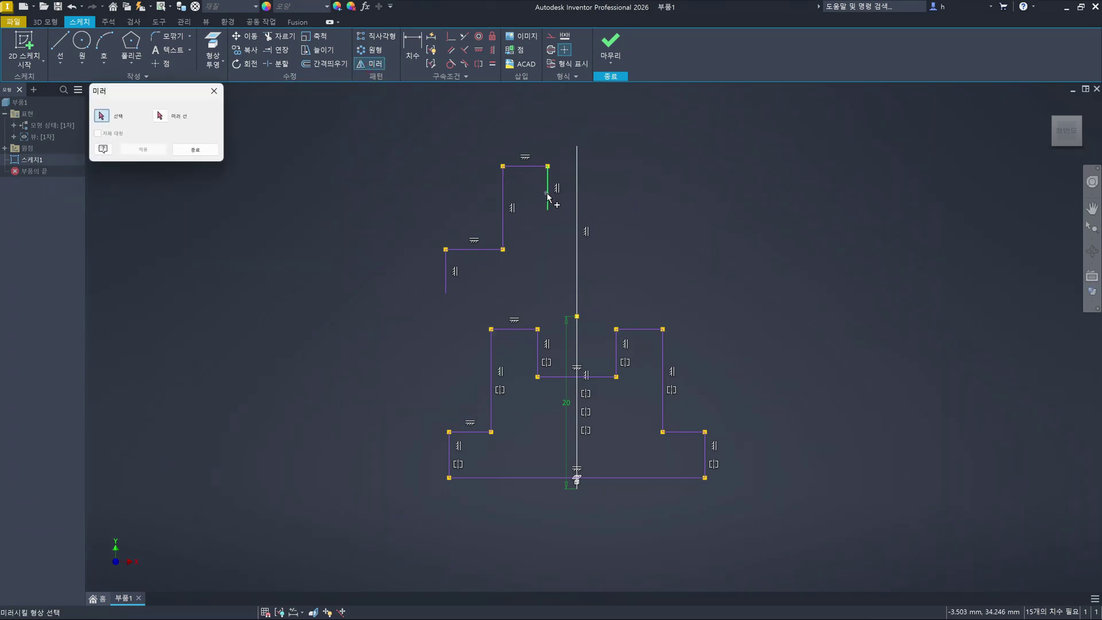
pyautogui.click(527, 167)
pyautogui.click(505, 207)
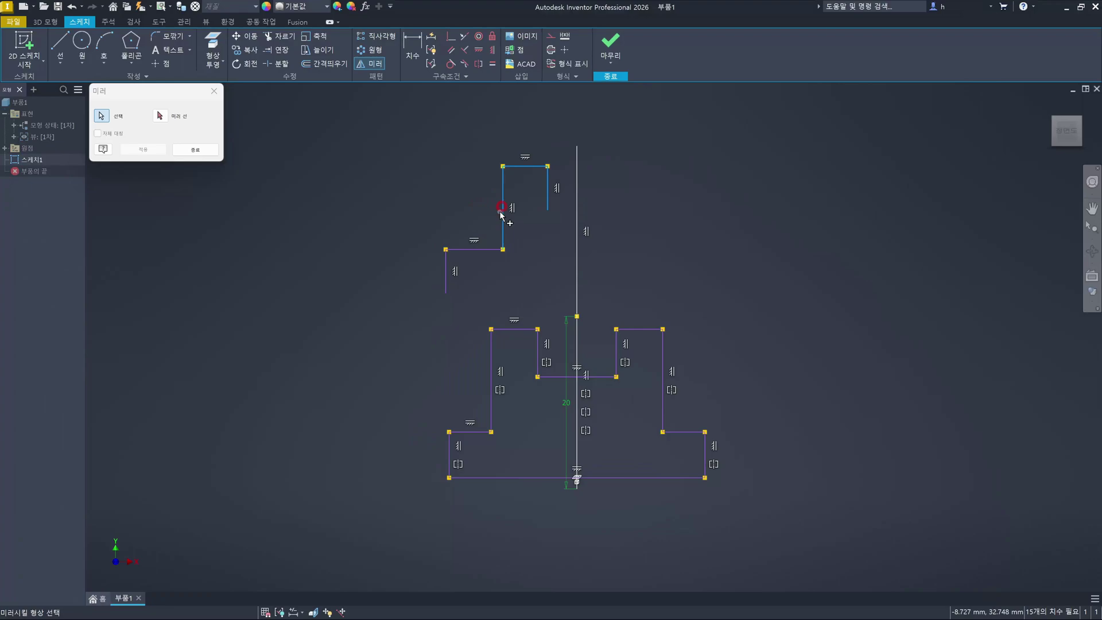
pyautogui.click(481, 249)
pyautogui.click(447, 285)
pyautogui.rightClick(502, 270)
pyautogui.click(555, 270)
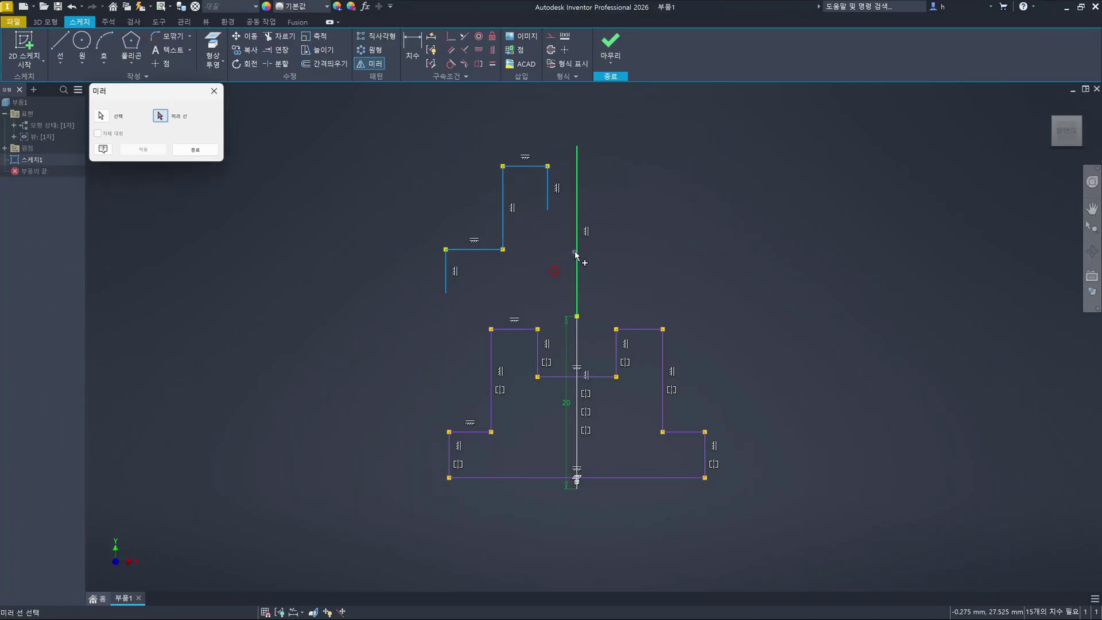
pyautogui.click(577, 251)
pyautogui.rightClick(575, 251)
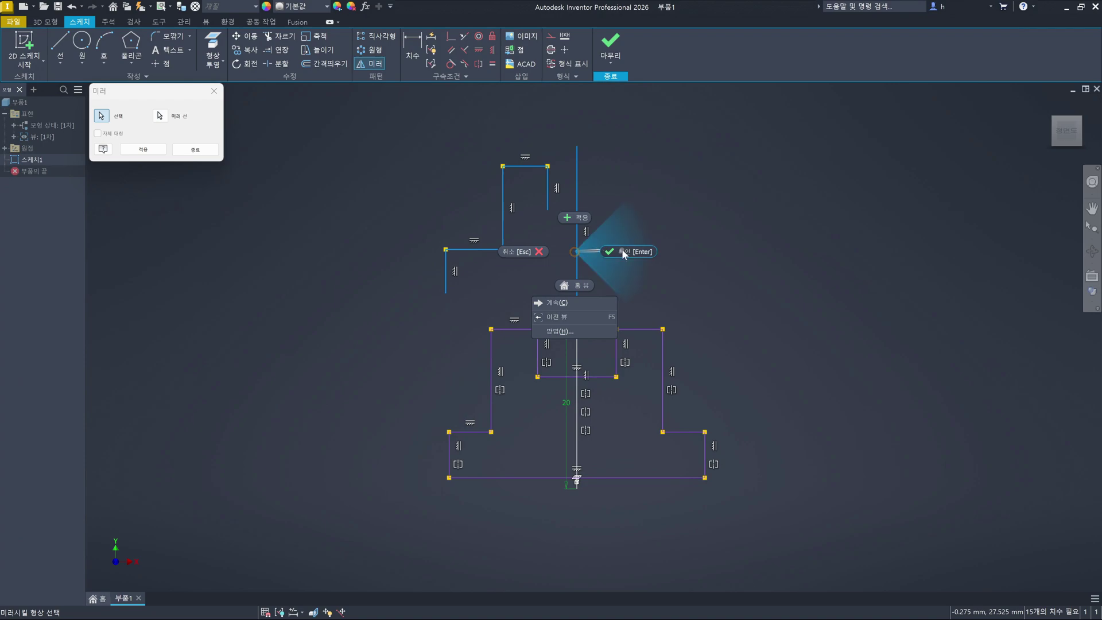
pyautogui.click(626, 251)
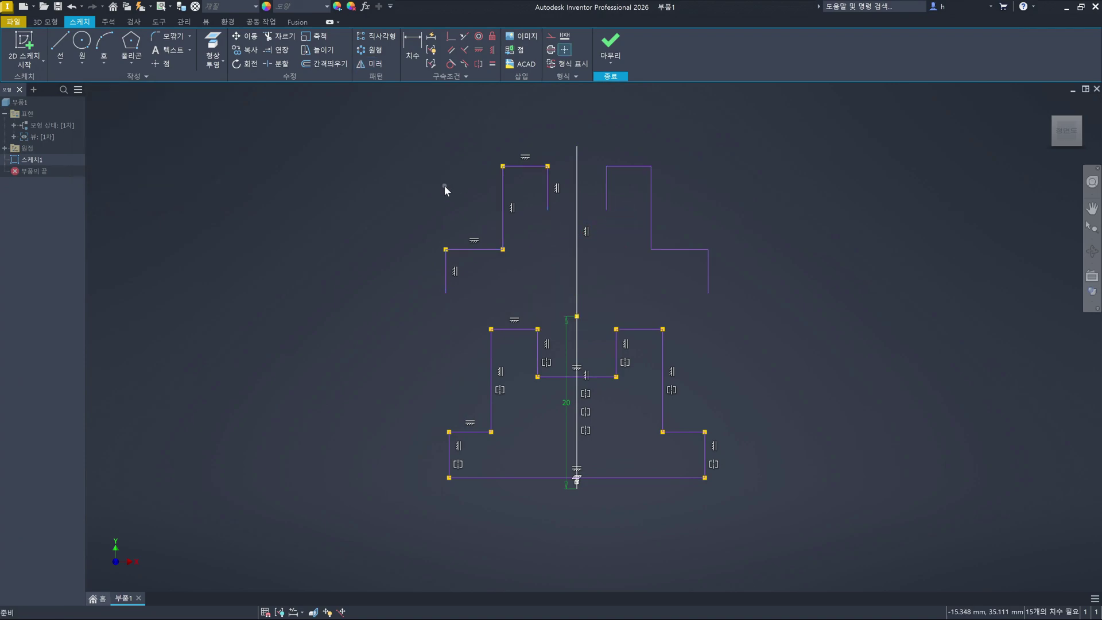
# Close the mirrored profile with a horizontal notch line about 6.8 mm long and a horizontal base line about 30.4 mm long
pyautogui.press('l')
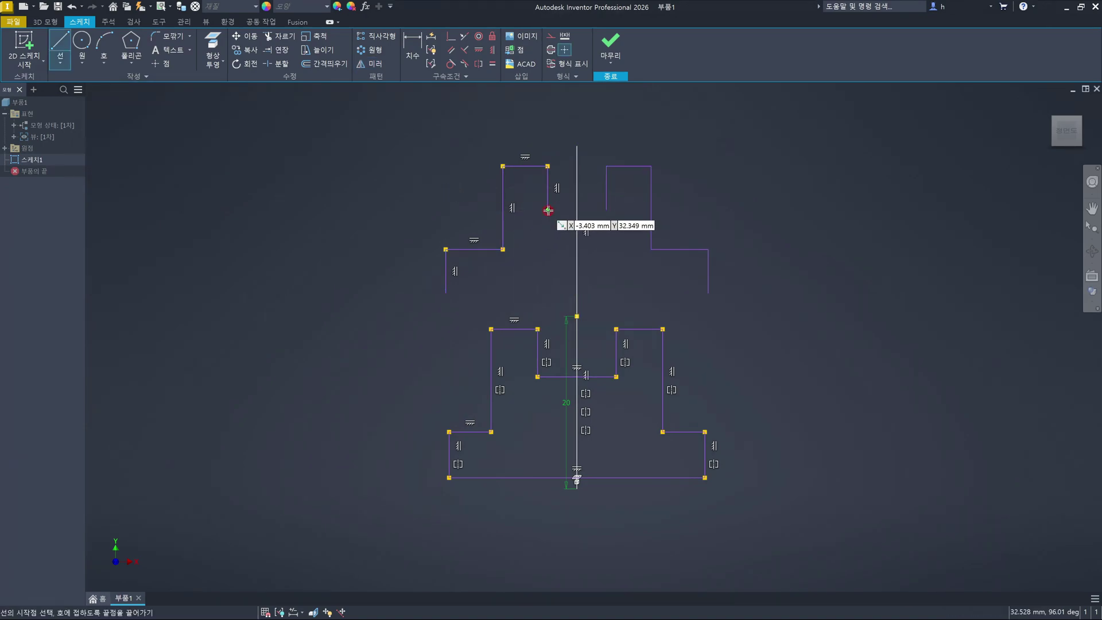
pyautogui.click(548, 209)
pyautogui.click(606, 210)
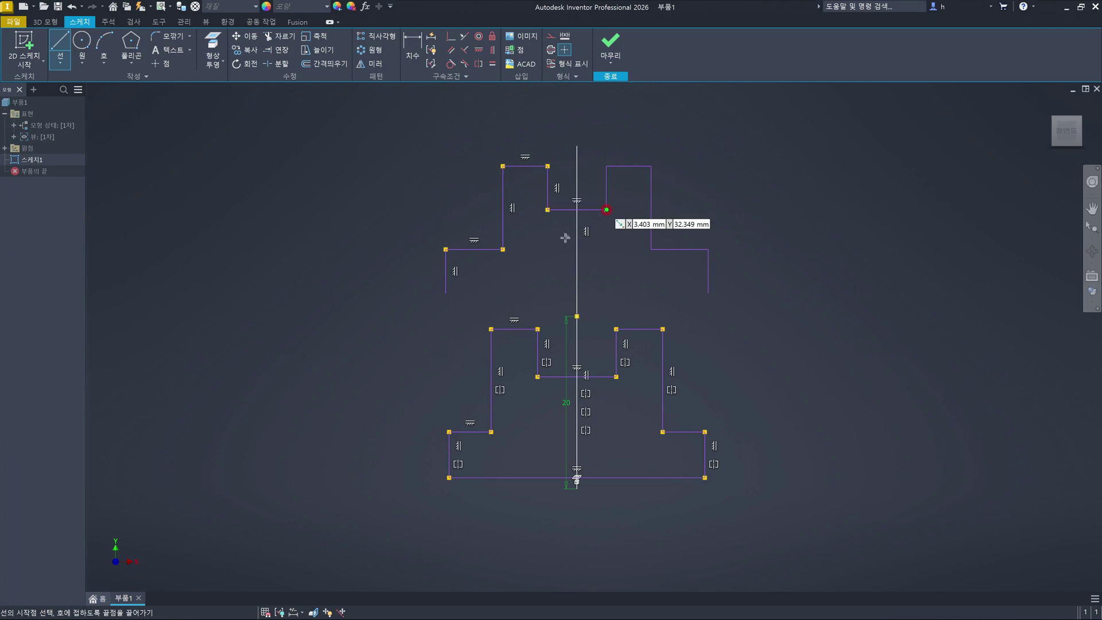
pyautogui.click(446, 291)
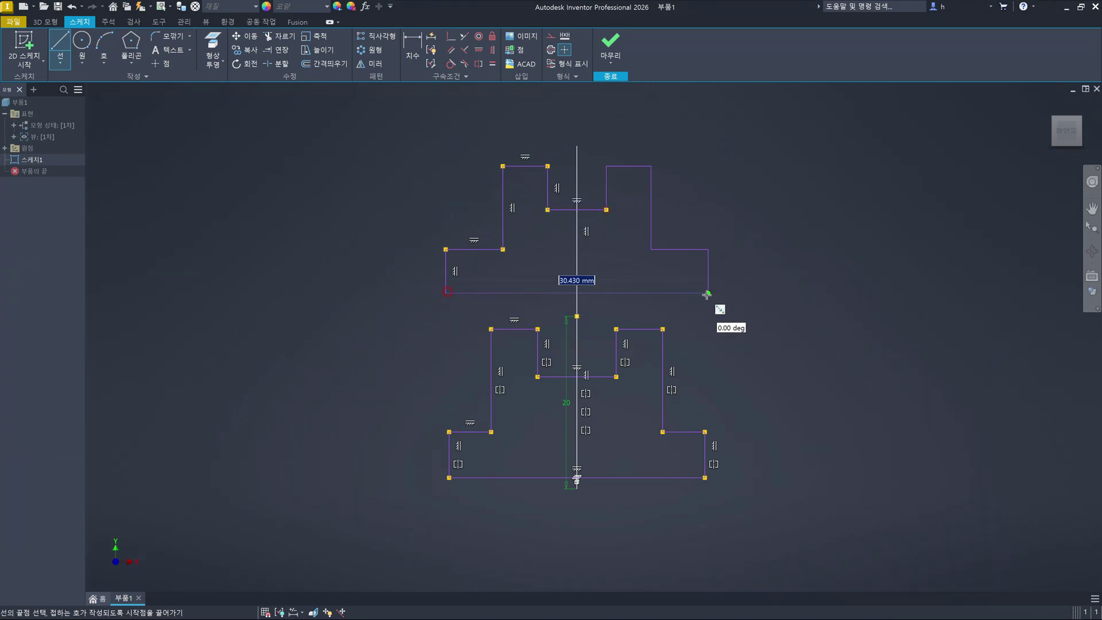
pyautogui.click(708, 293)
pyautogui.press('Escape')
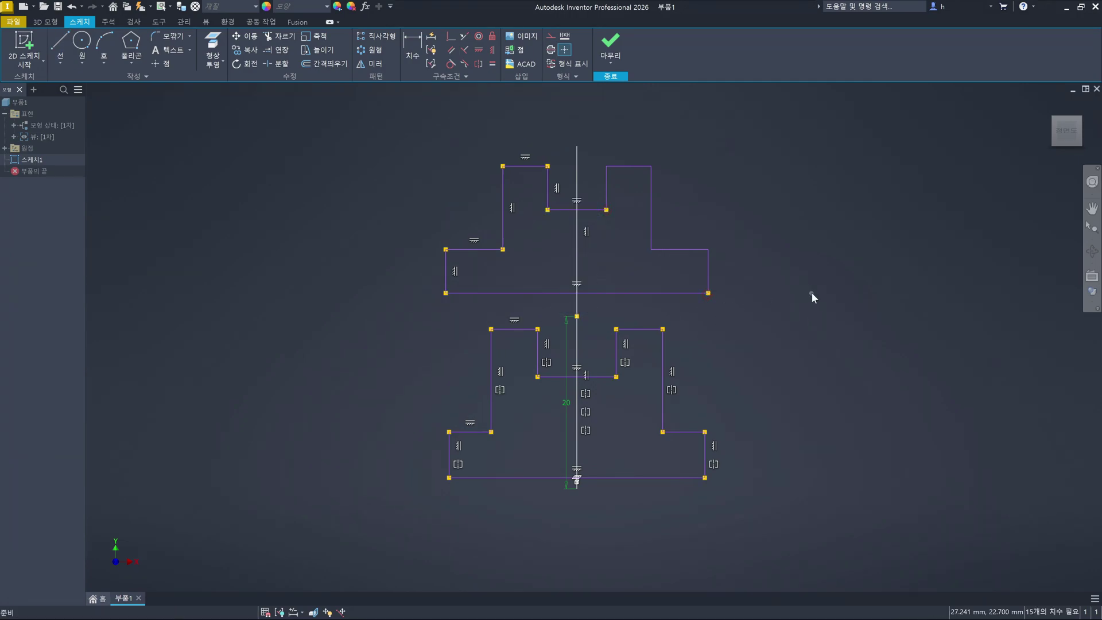
# Hide all sketch constraints and show them again to examine those on the mirrored upper profile
pyautogui.press('F9')
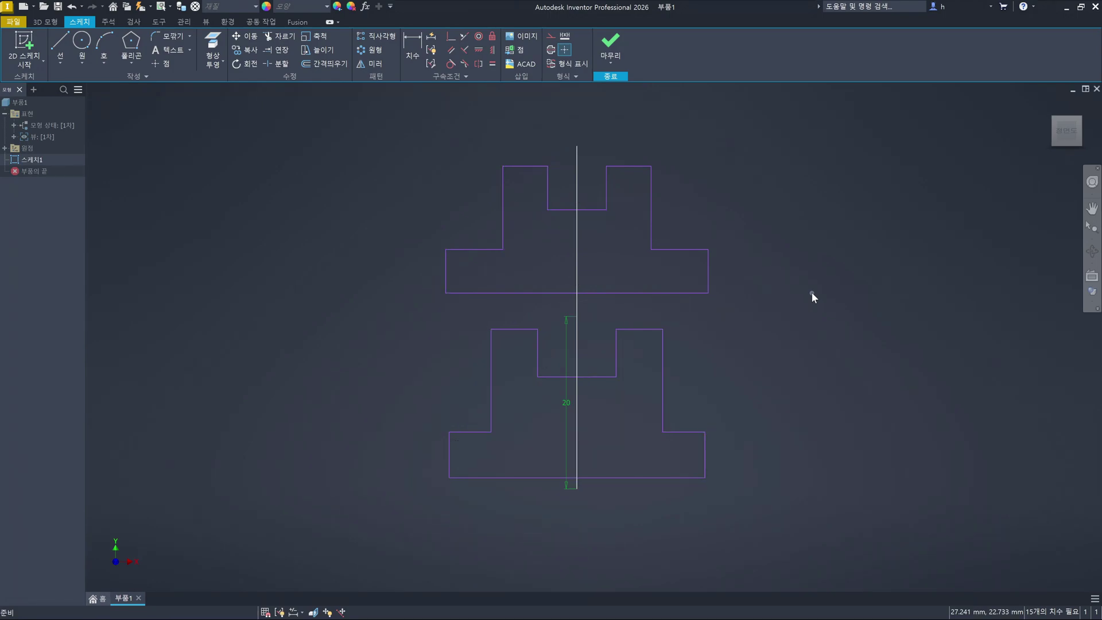
pyautogui.press('F8')
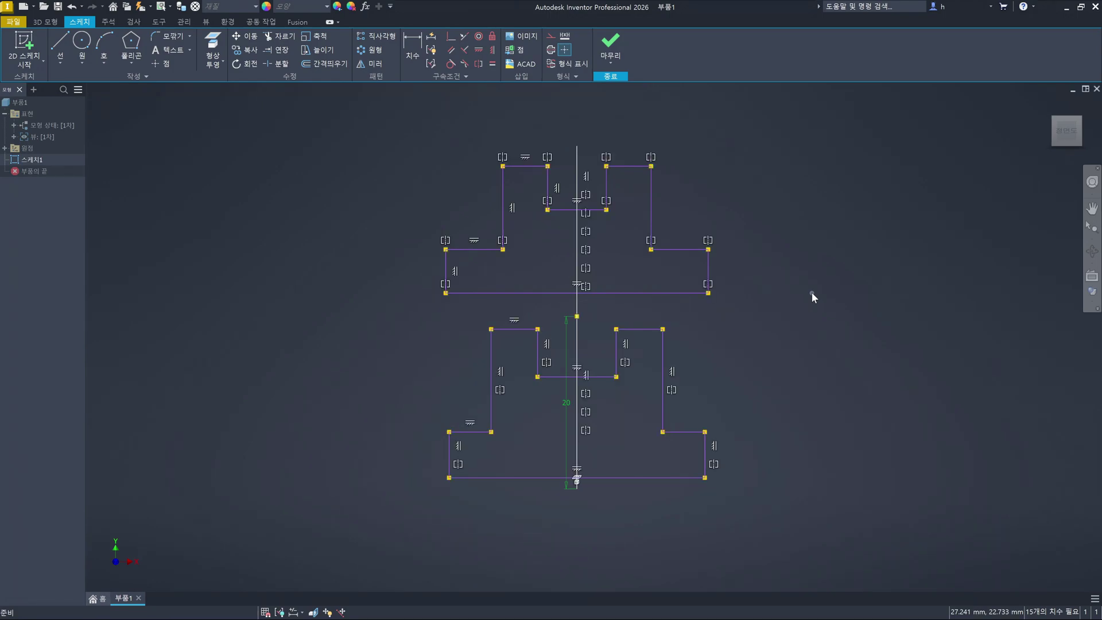
pyautogui.scroll(-3, 752, 273)
pyautogui.scroll(4, 734, 282)
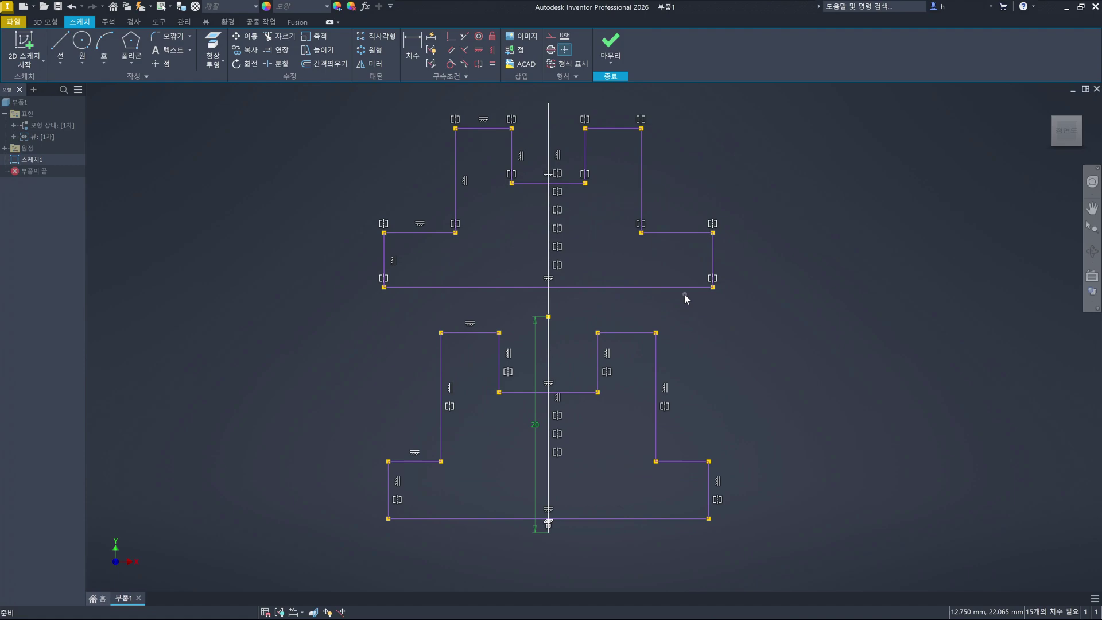
# Examine which lines and points are tied by the symmetry constraints of the lower profile and of the mirrored upper profile
pyautogui.scroll(3, 685, 294)
pyautogui.scroll(-2, 683, 292)
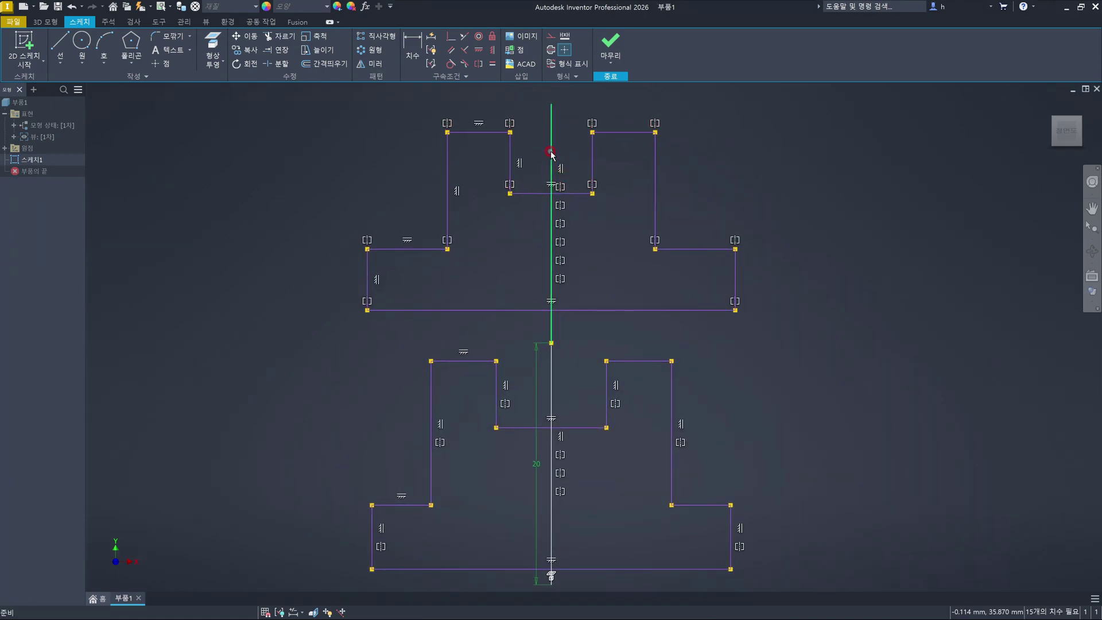
pyautogui.click(553, 370)
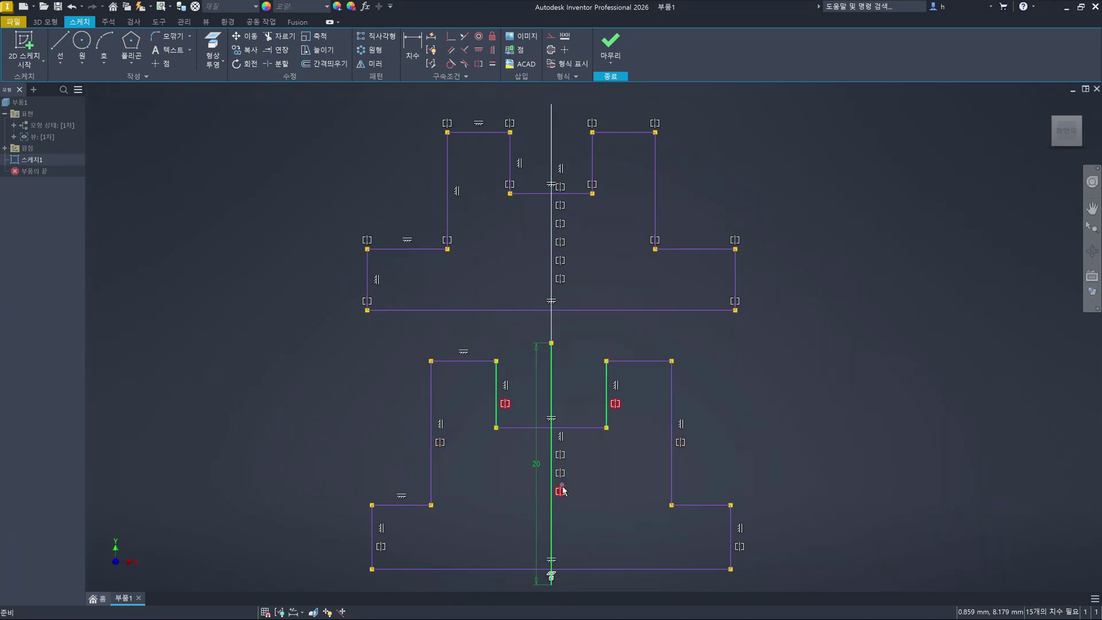
pyautogui.click(581, 504)
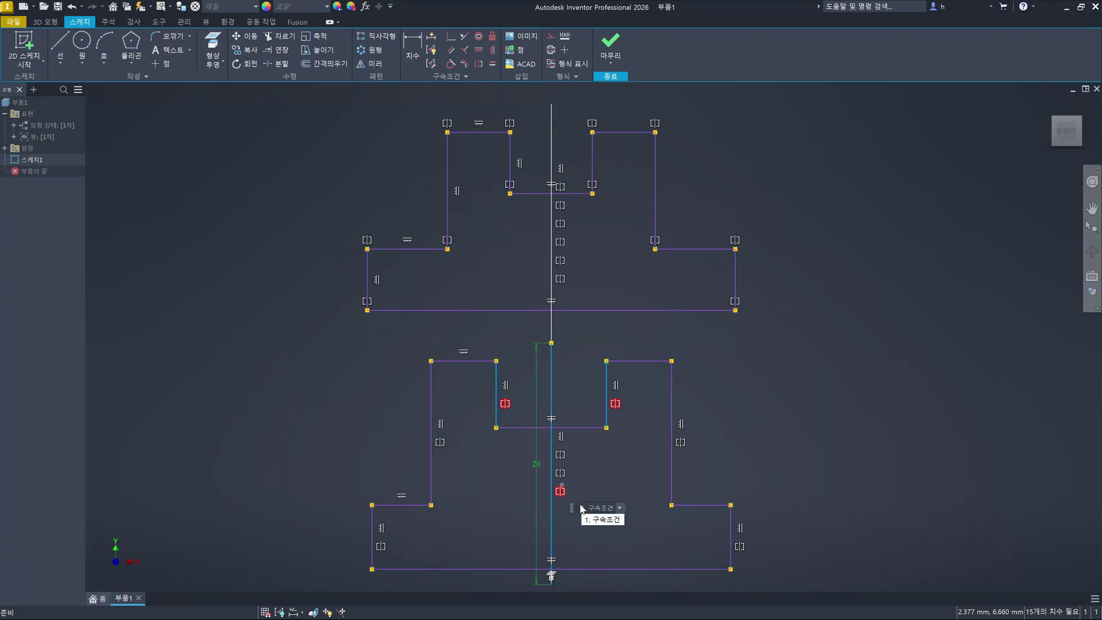
pyautogui.click(597, 185)
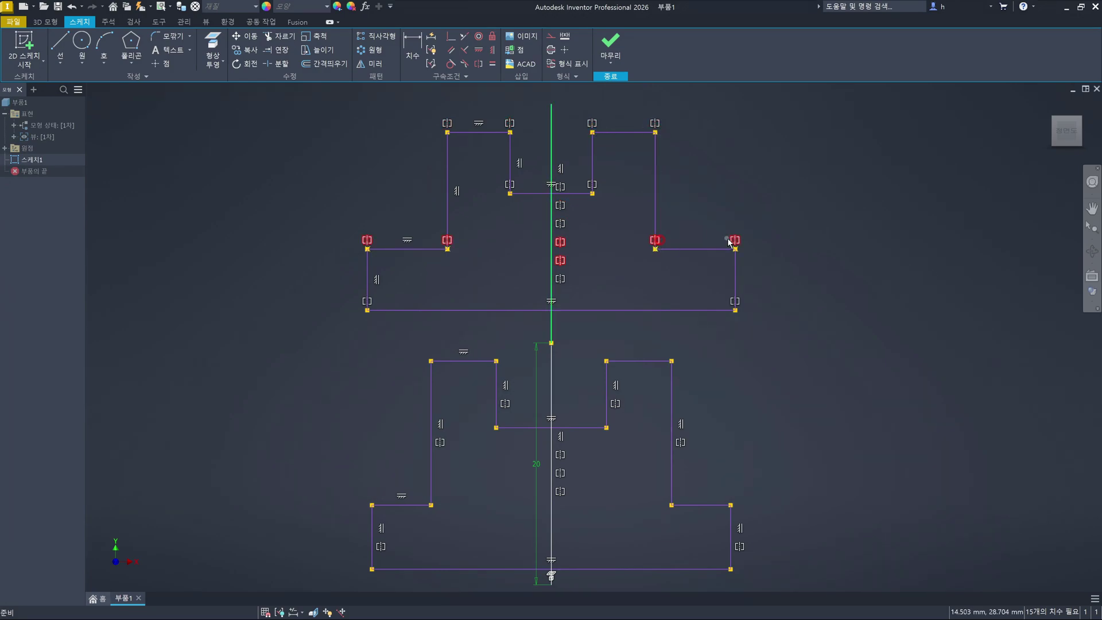
pyautogui.click(735, 301)
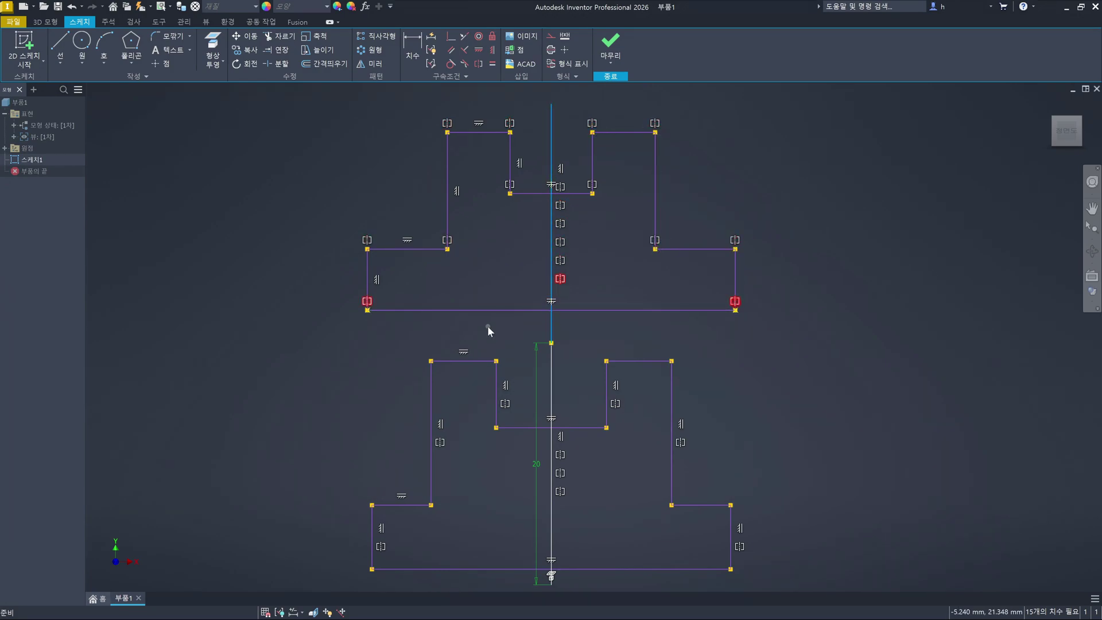
pyautogui.click(766, 489)
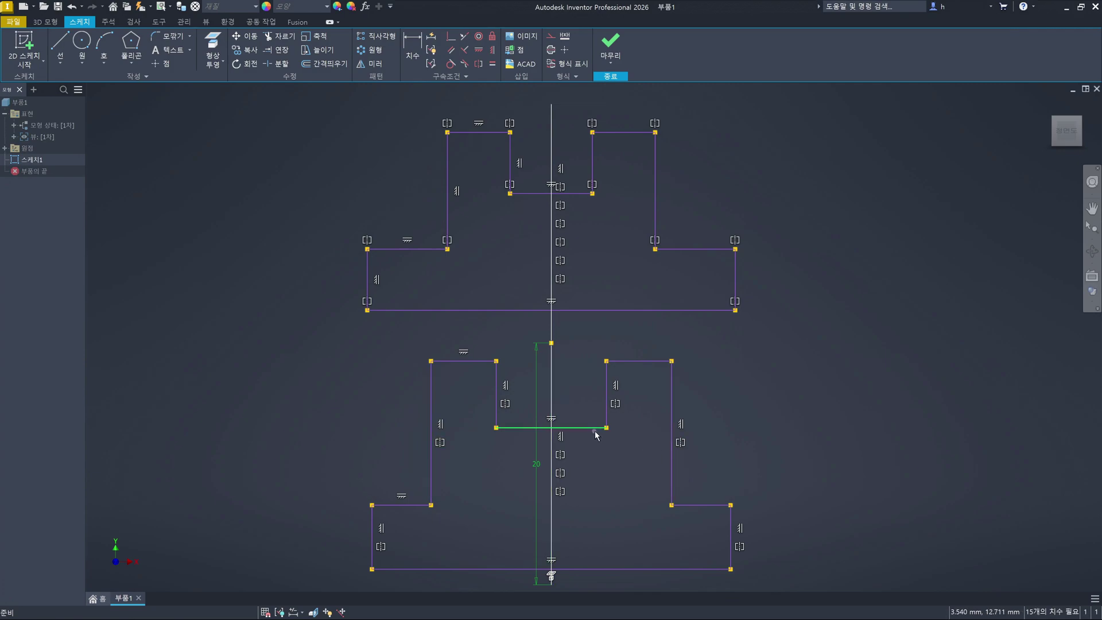
# Try shifting the lower profile's horizontal notch line downward, undo the move and clear the selection
pyautogui.moveTo(595, 431); pyautogui.dragTo(593, 483)
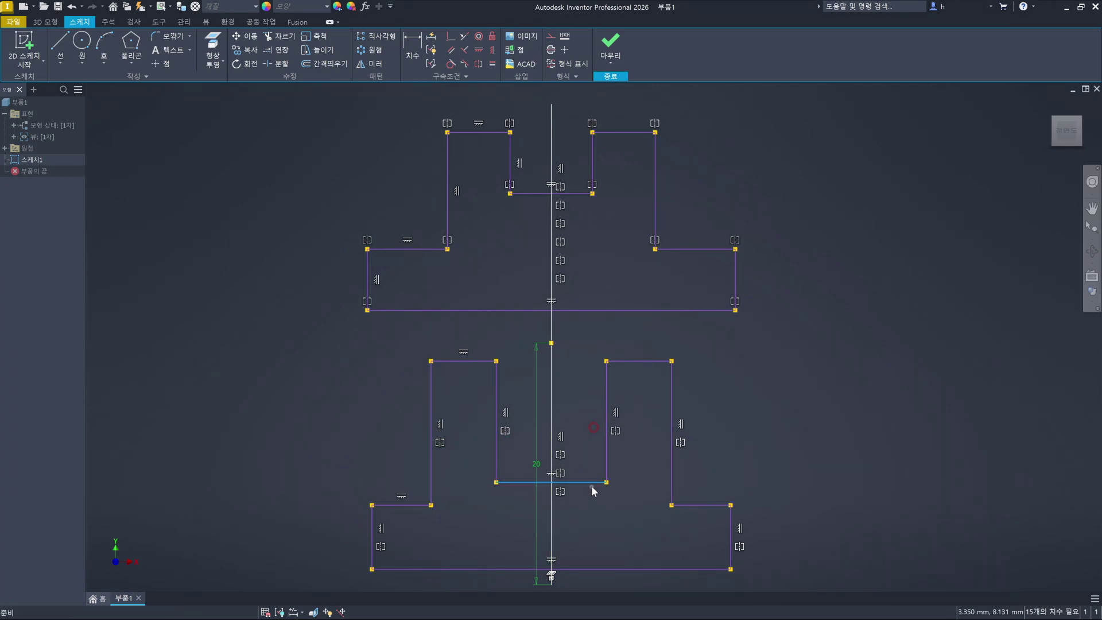
pyautogui.hotkey('ctrl', 'z')
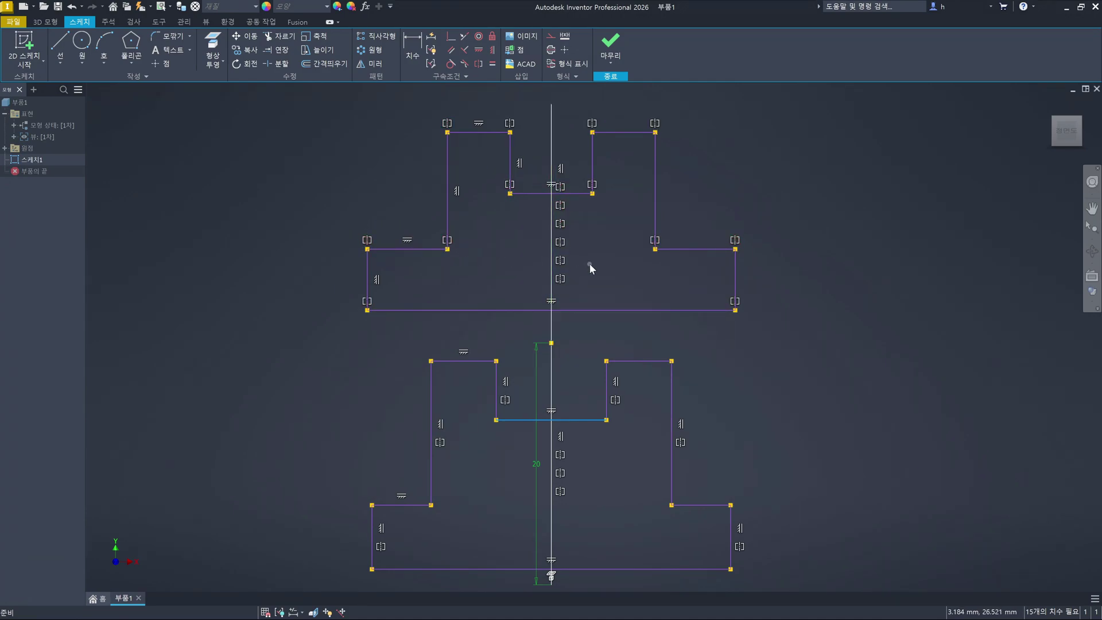
pyautogui.scroll(-3, 590, 264)
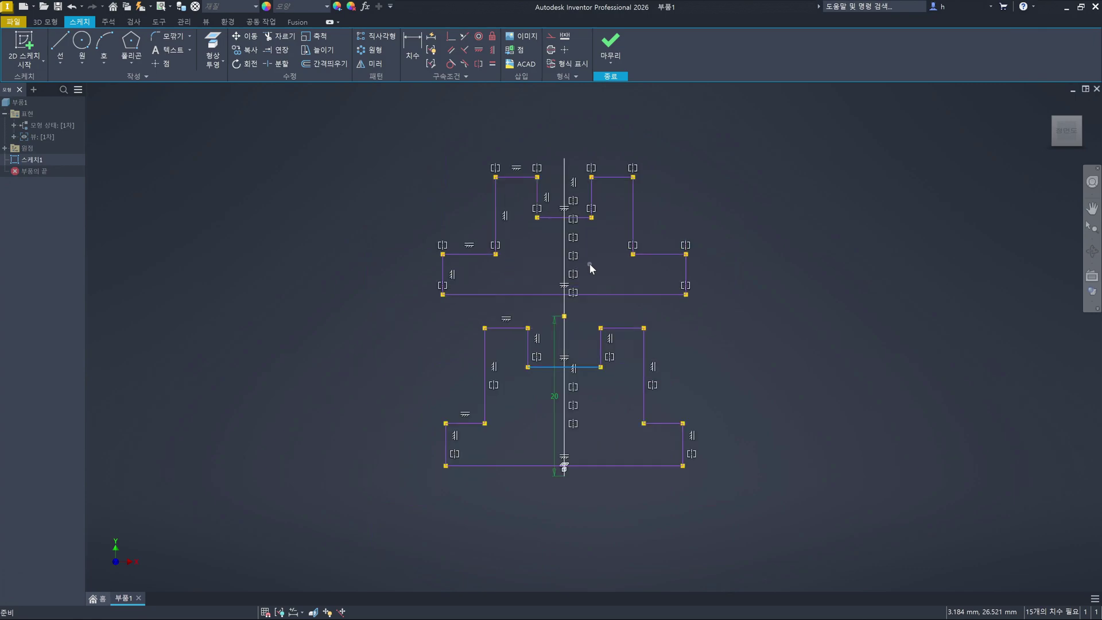
pyautogui.moveTo(601, 347); pyautogui.dragTo(580, 318, button='middle')
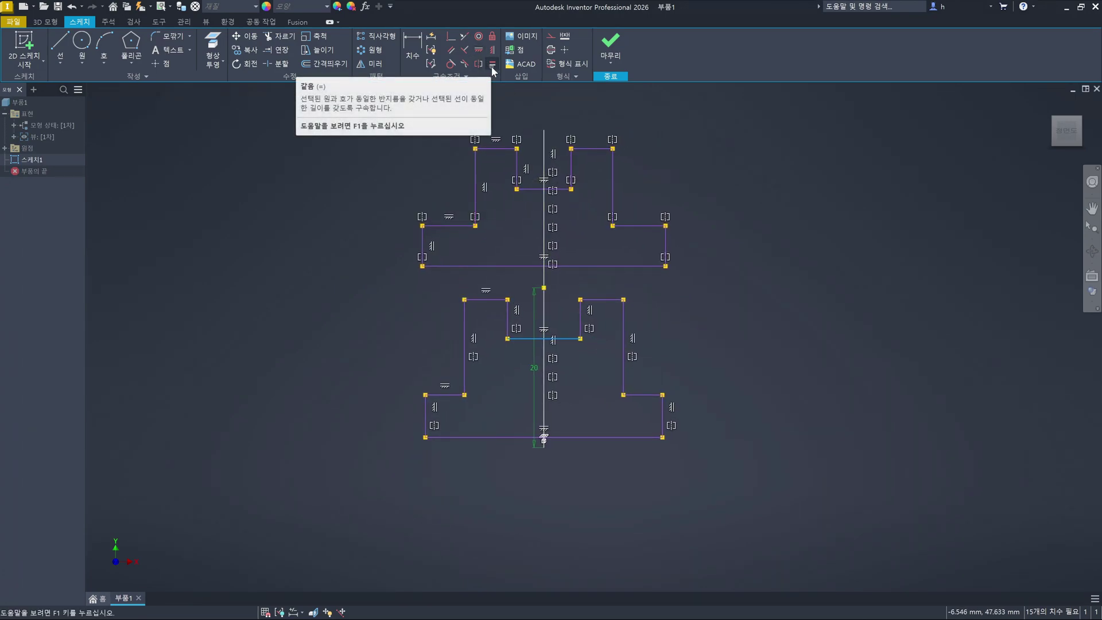
pyautogui.click(783, 225)
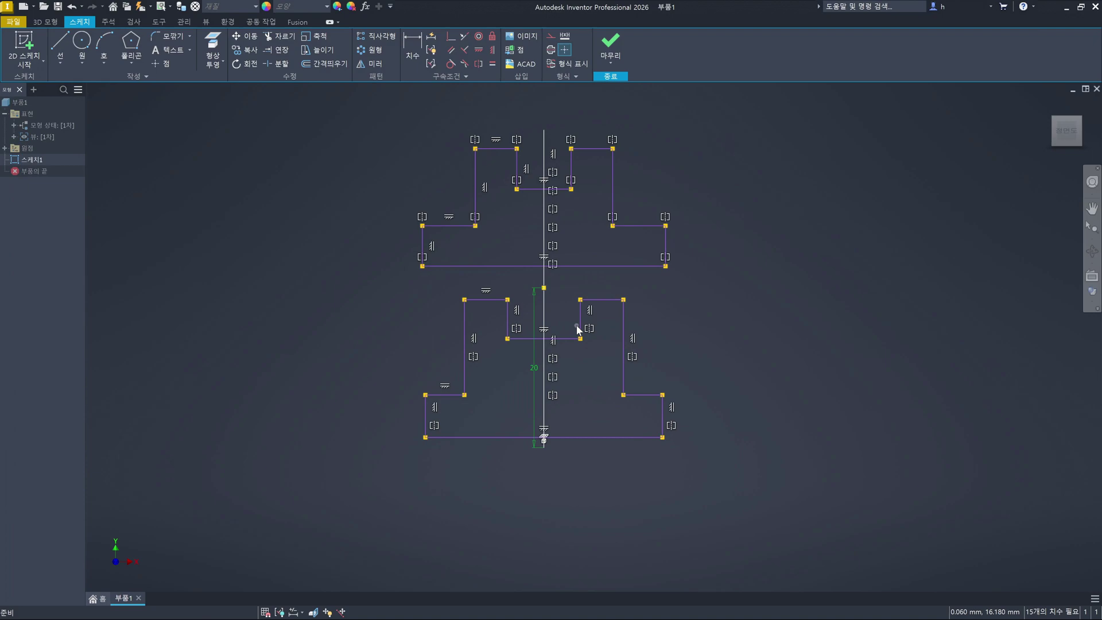
# Draw a stepped chain below the existing profiles: about 4.6 mm up, 5.4 mm left, 10.2 mm down, 4.9 mm left, 6.2 mm down
pyautogui.scroll(-3, 579, 401)
pyautogui.moveTo(580, 401)
pyautogui.mouseDown(button='middle')
pyautogui.moveTo(753, 402)
pyautogui.moveTo(648, 355)
pyautogui.mouseUp(button='middle')
pyautogui.scroll(5, 753, 402)
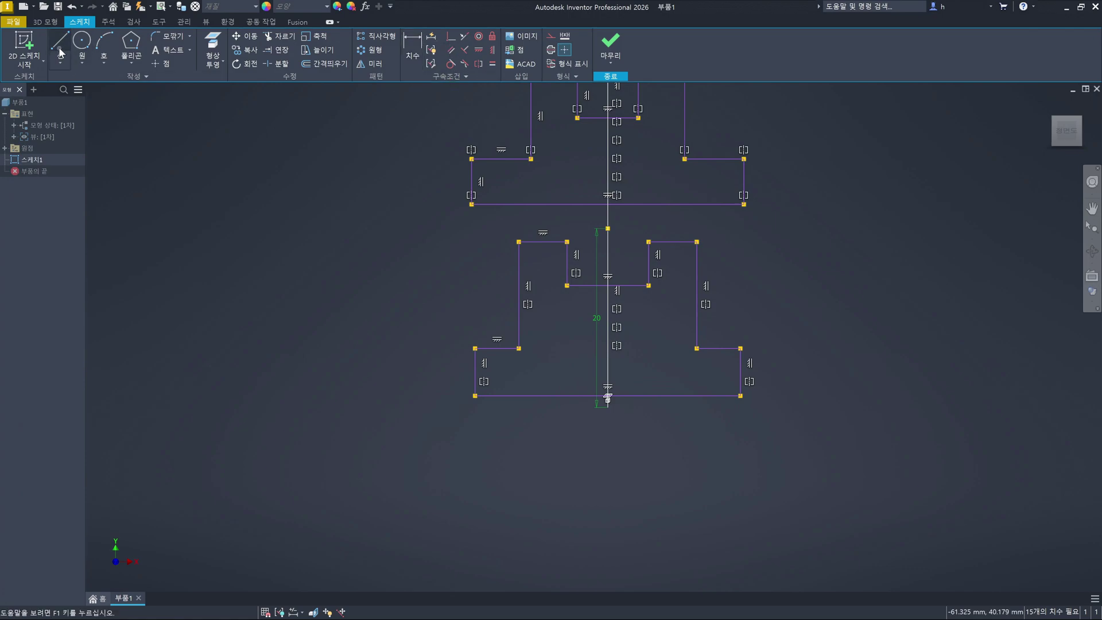
pyautogui.press('l')
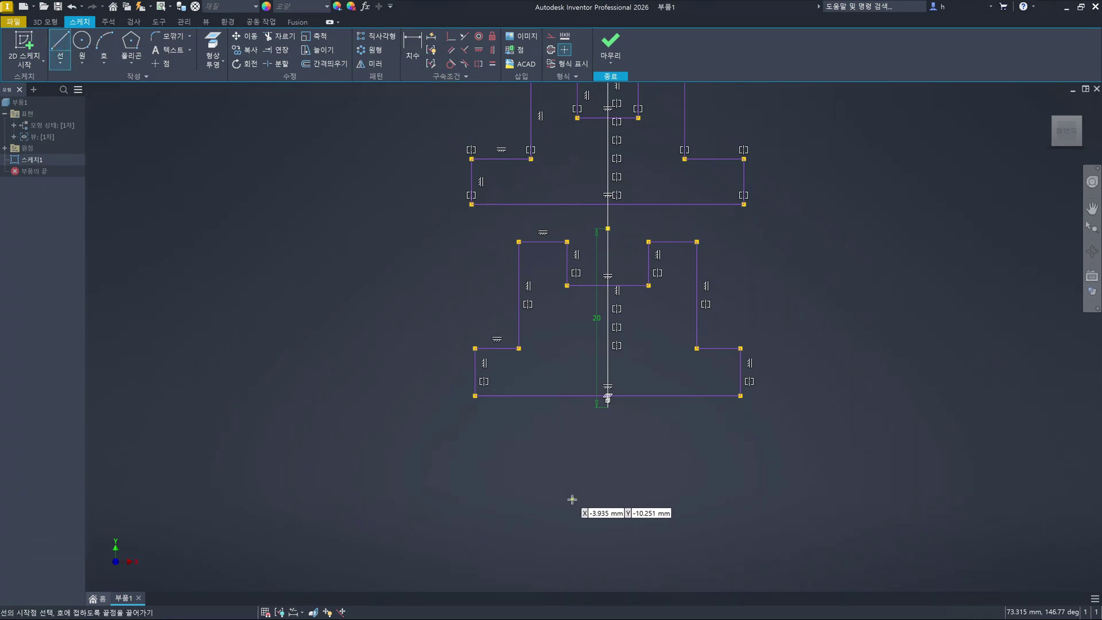
pyautogui.click(569, 506)
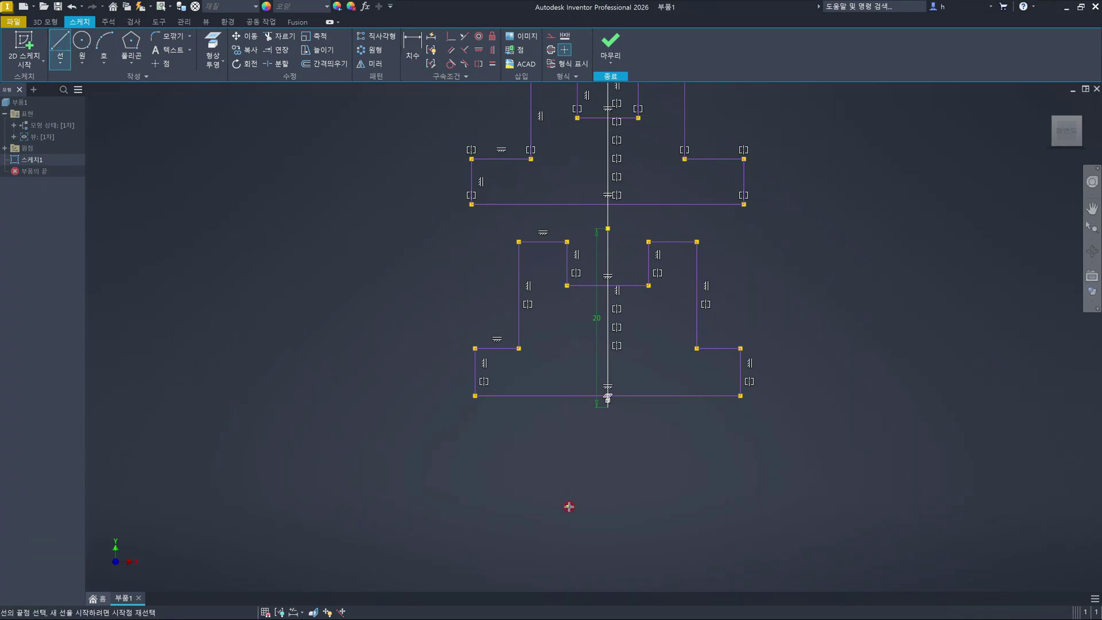
pyautogui.click(567, 465)
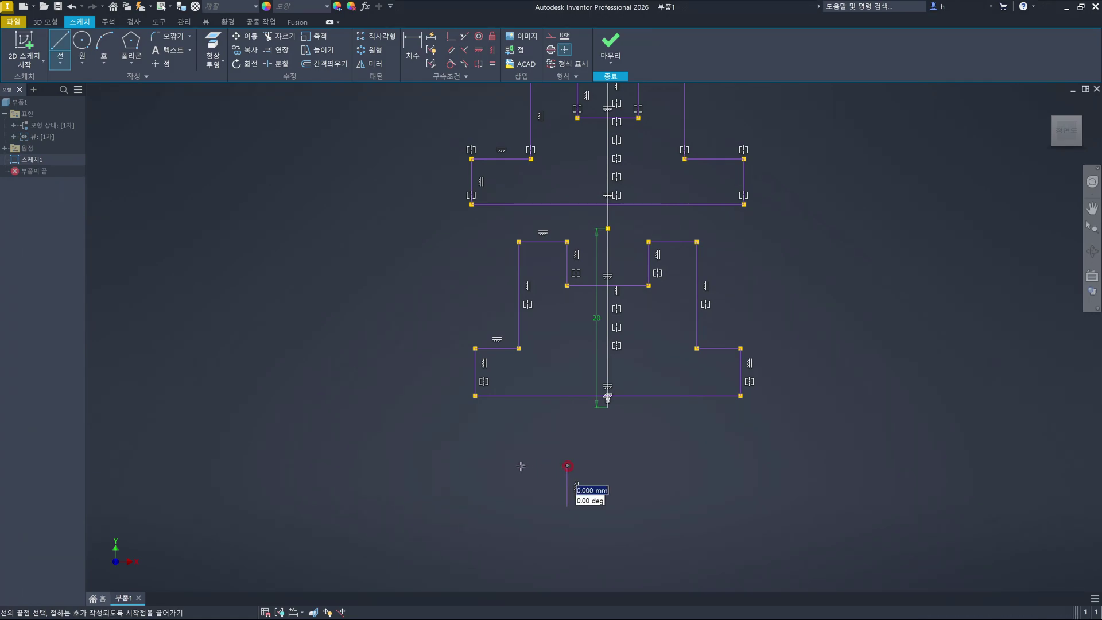
pyautogui.click(518, 465)
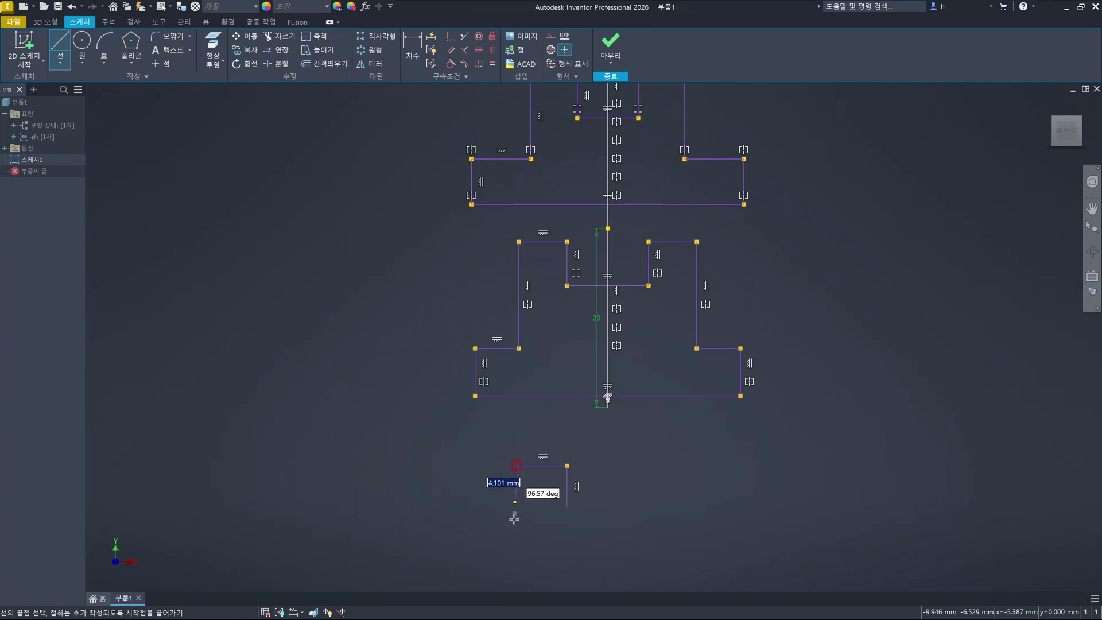
pyautogui.click(518, 557)
pyautogui.moveTo(519, 557); pyautogui.dragTo(518, 461, button='middle')
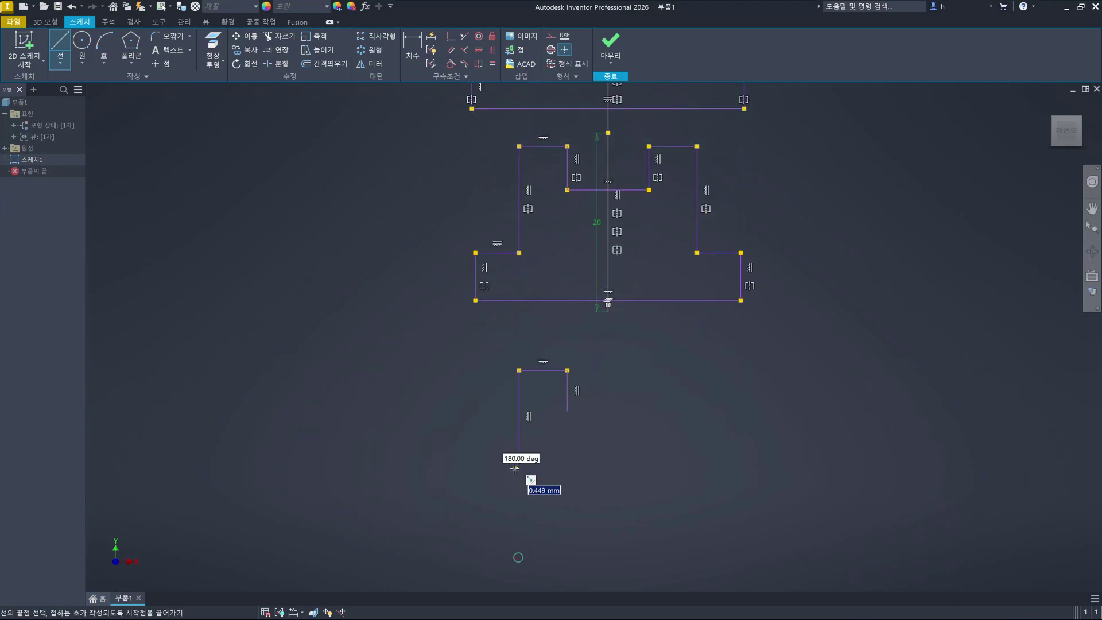
pyautogui.click(476, 461)
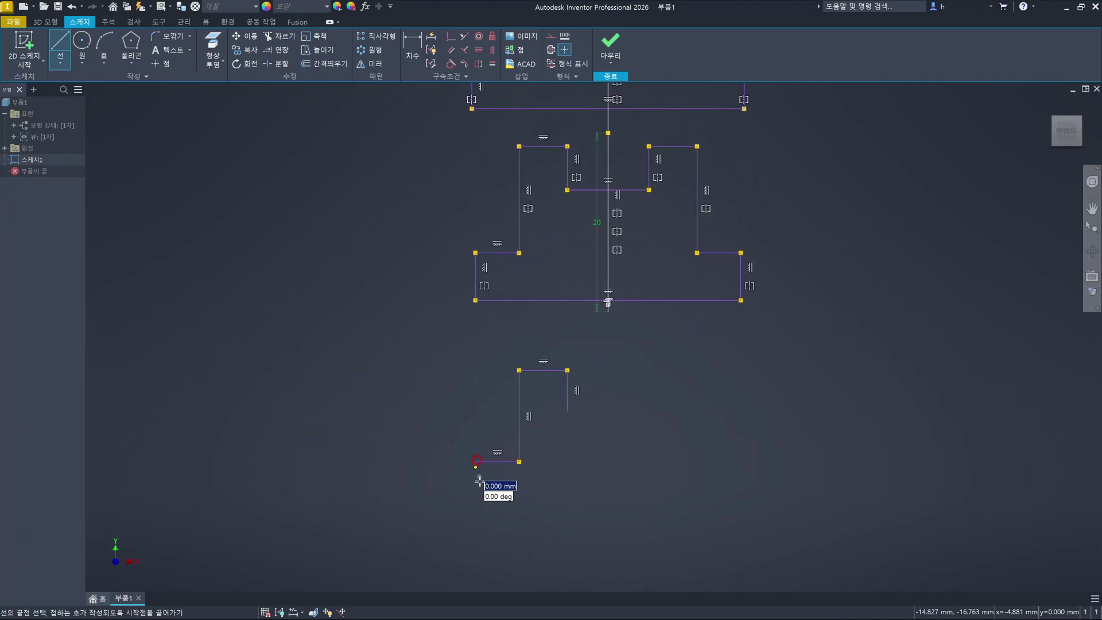
pyautogui.click(475, 517)
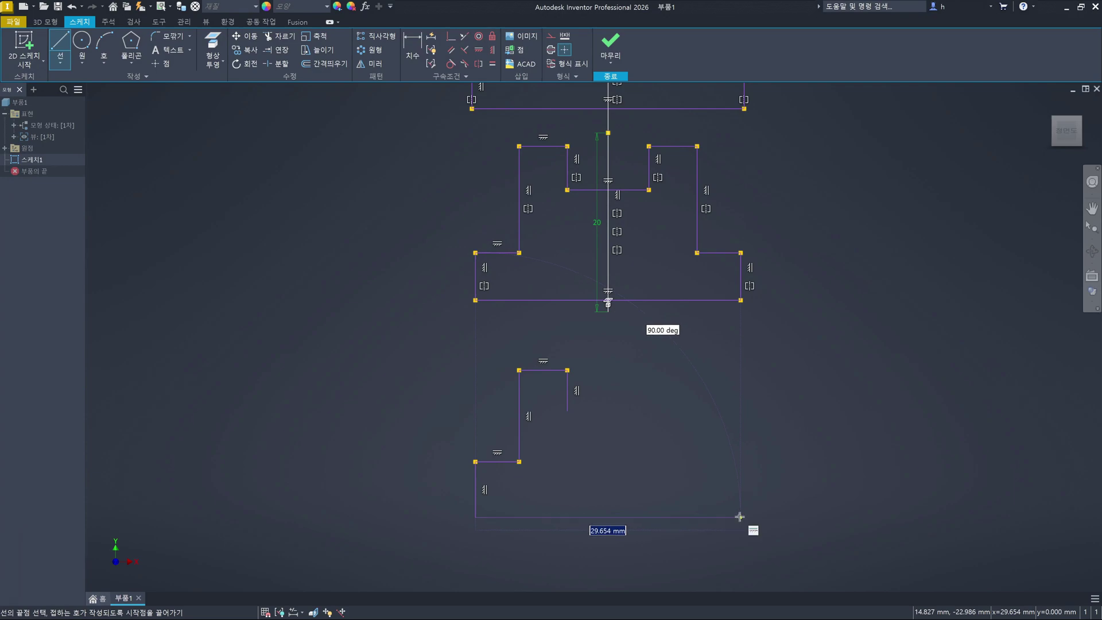
# Complete the profile with a base line about 29.7 mm long, matching right-hand steps of 6.2, 4.9, 10.2, 5.4 and 4.6 mm, and a closing notch line
pyautogui.click(740, 516)
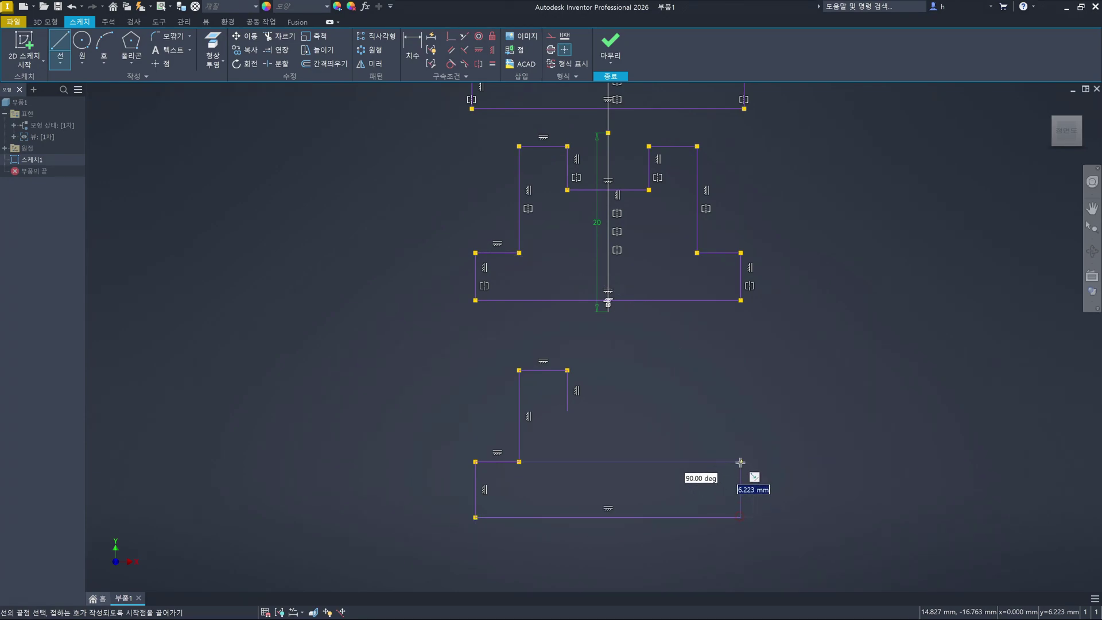
pyautogui.click(740, 462)
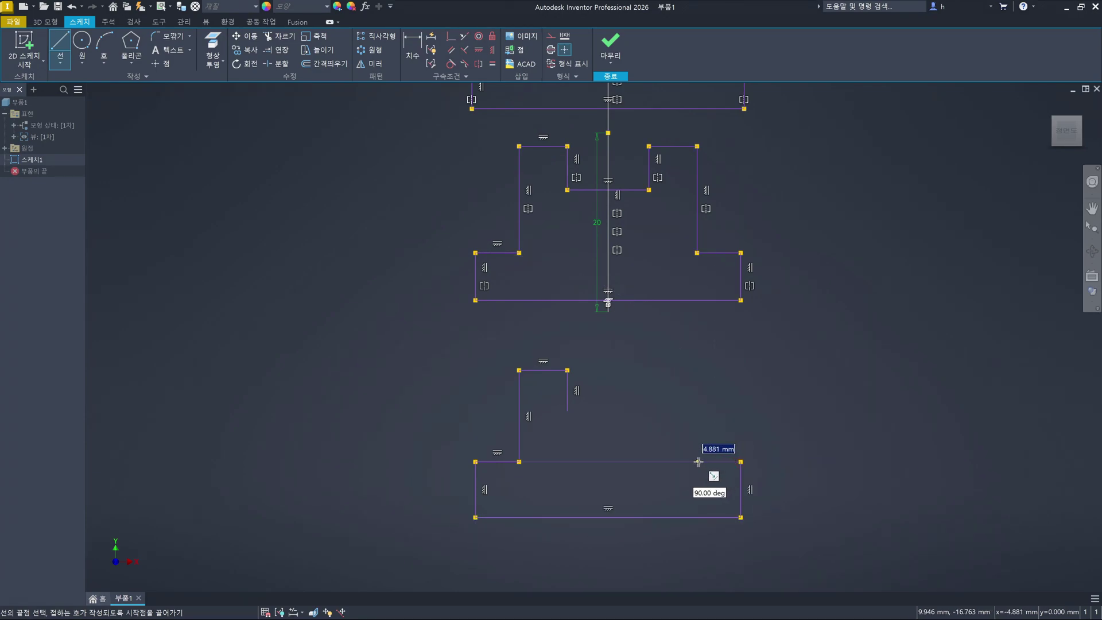
pyautogui.click(698, 462)
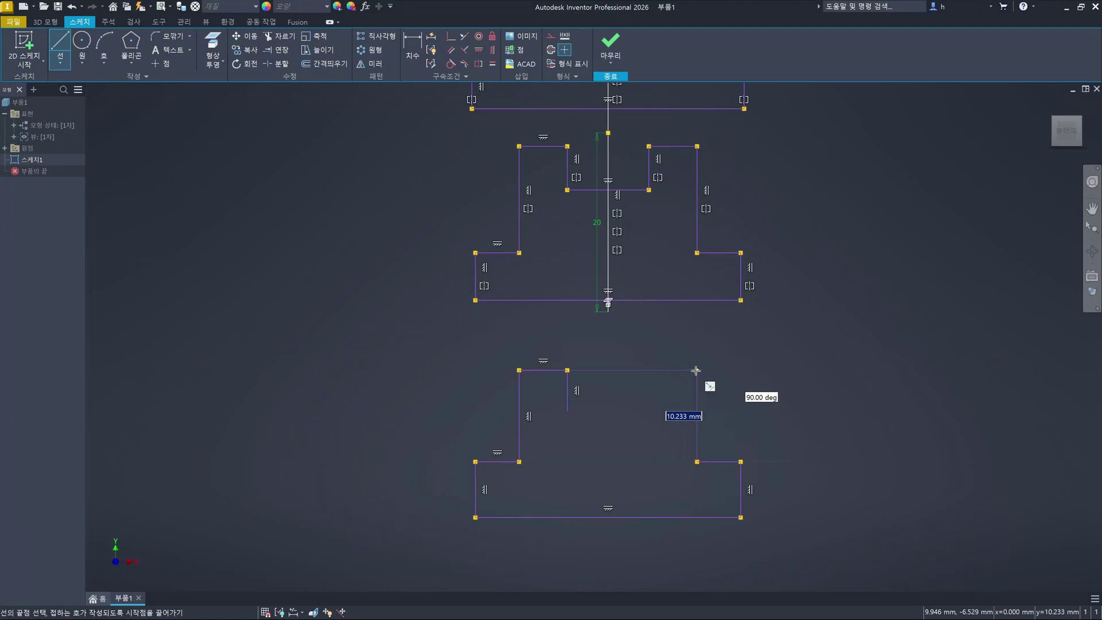
pyautogui.click(696, 370)
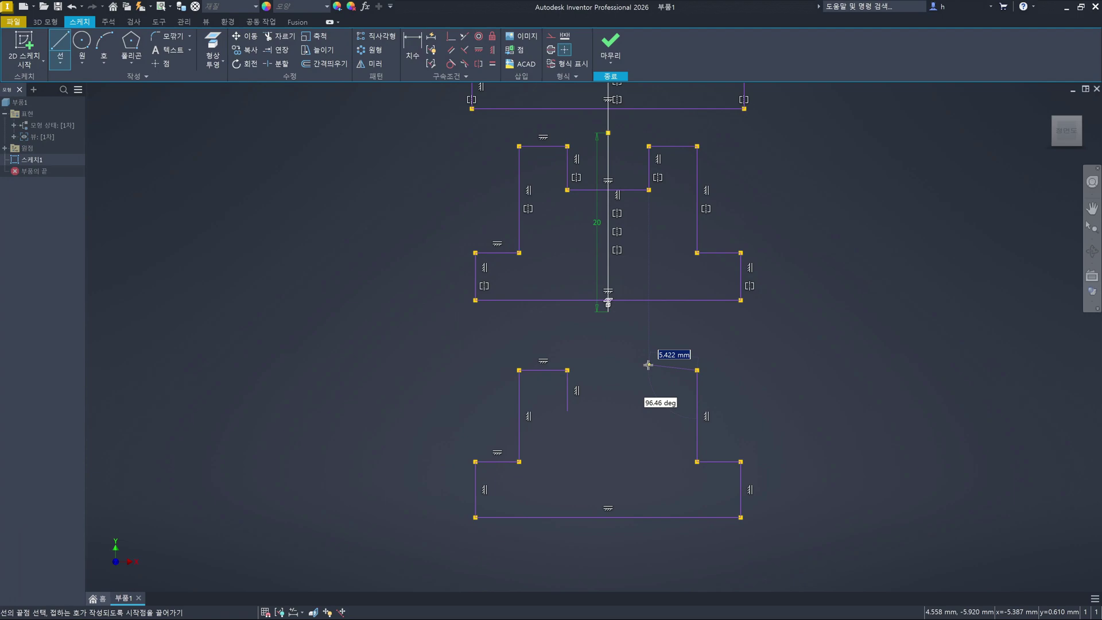
pyautogui.click(649, 371)
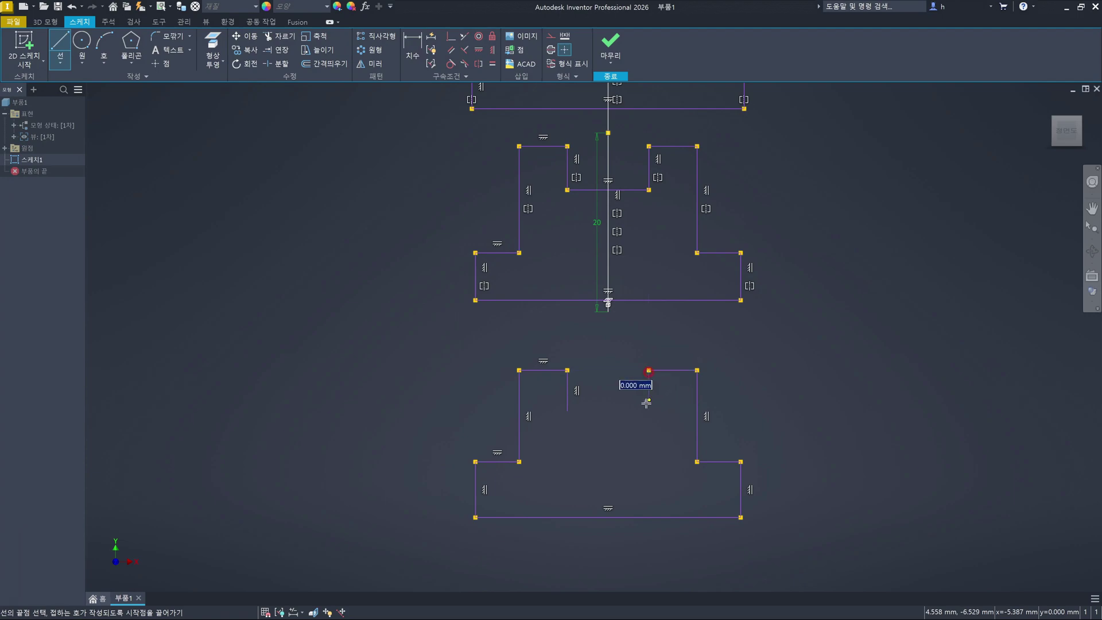
pyautogui.click(648, 412)
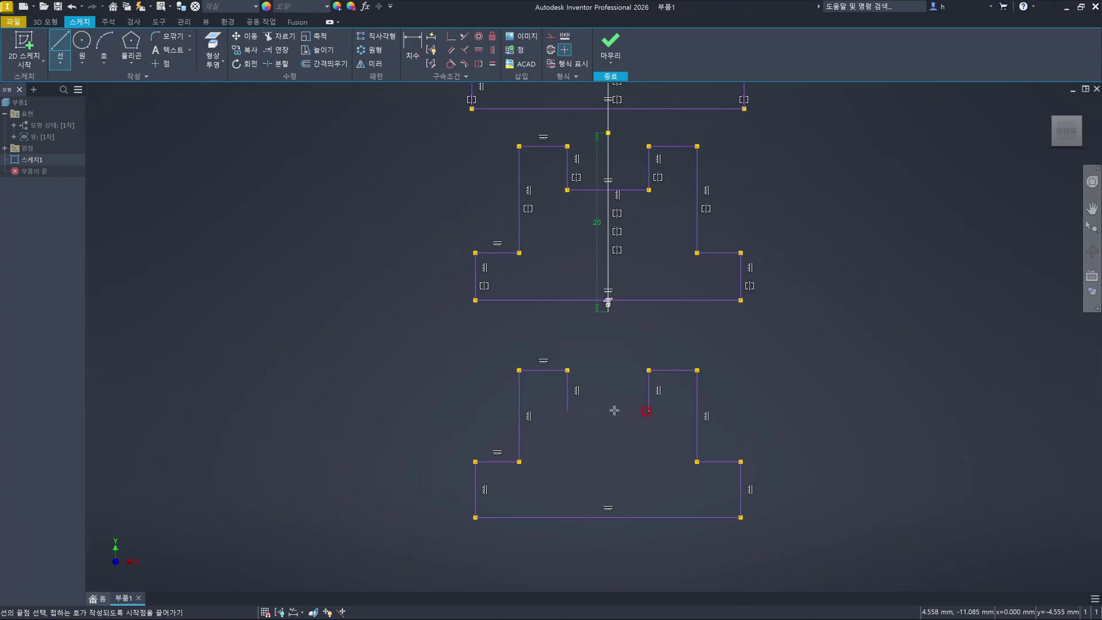
pyautogui.click(568, 411)
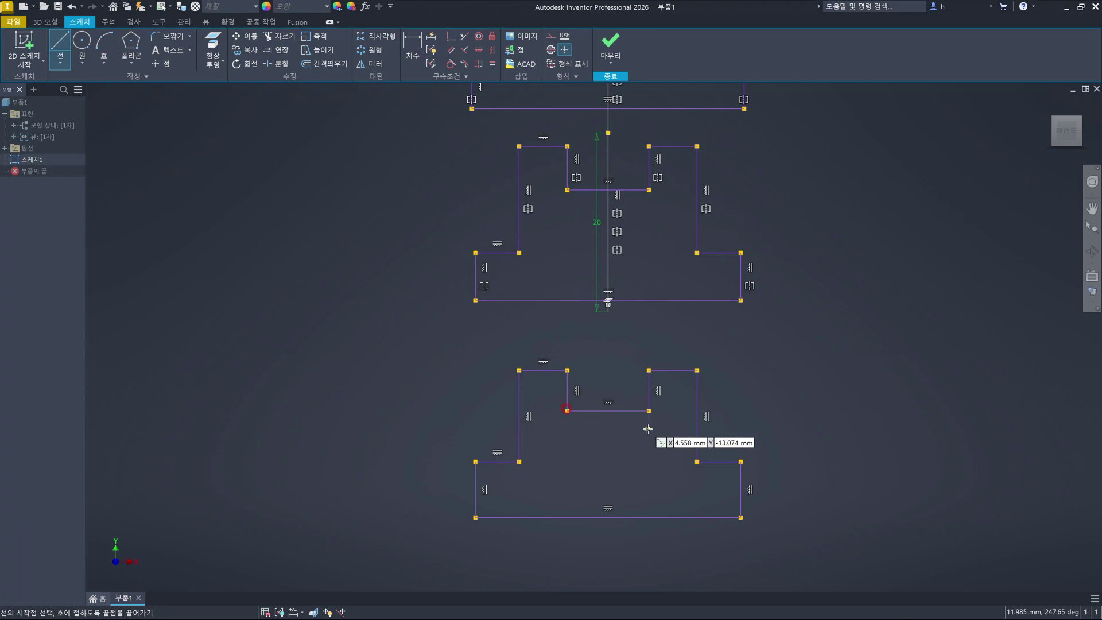
pyautogui.press('Escape')
# Move the right and left tall vertical lines of the new bottom profile slightly inward
pyautogui.click(649, 377)
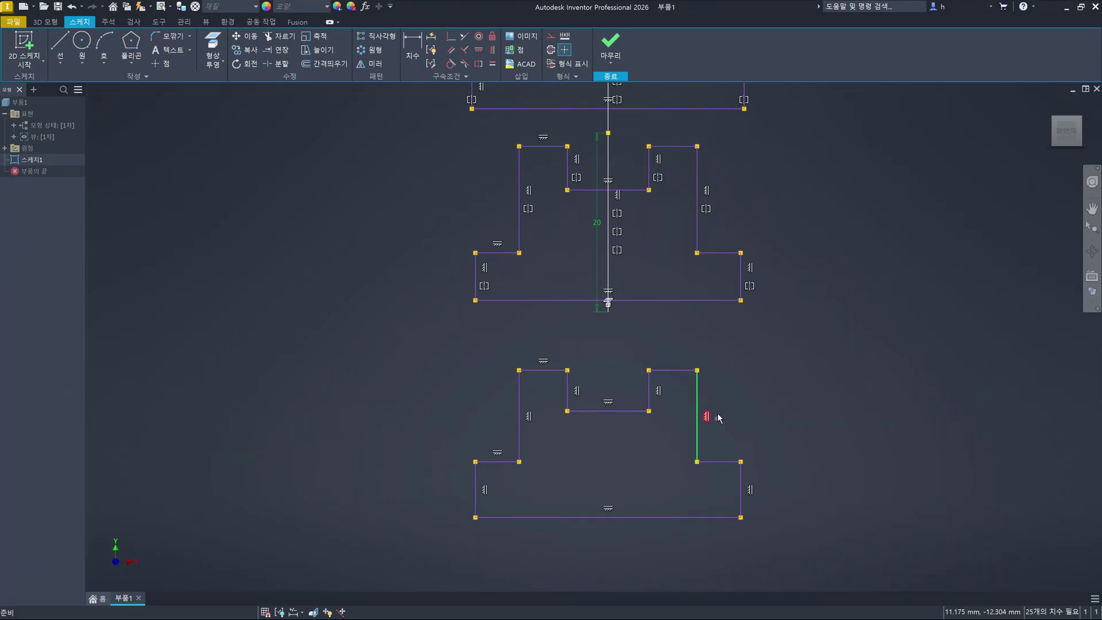
pyautogui.click(905, 373)
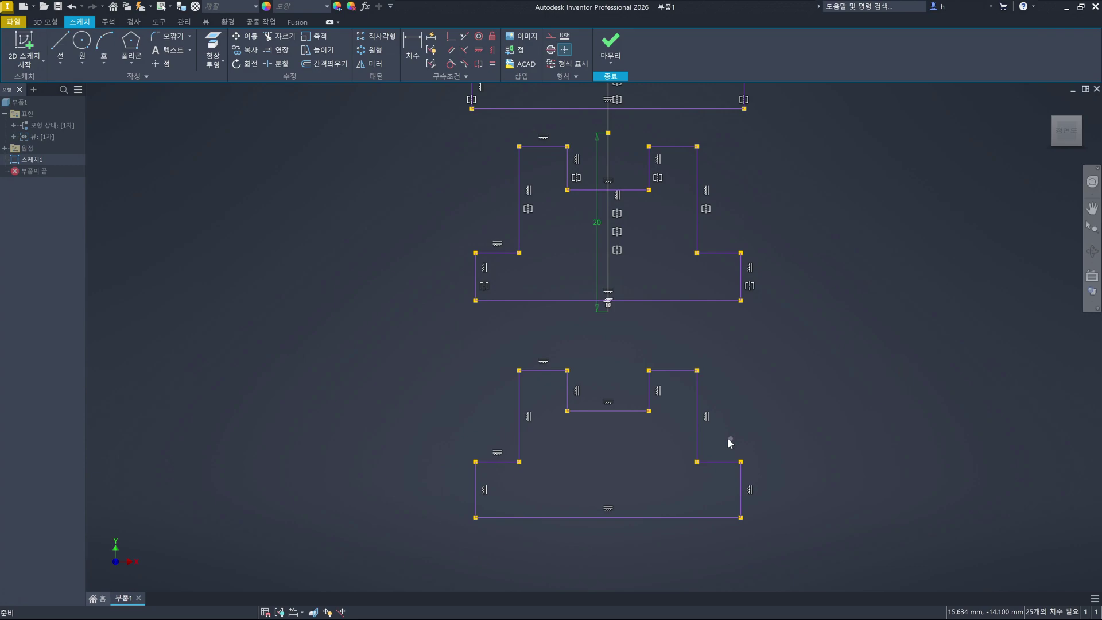
pyautogui.moveTo(699, 440); pyautogui.dragTo(678, 438)
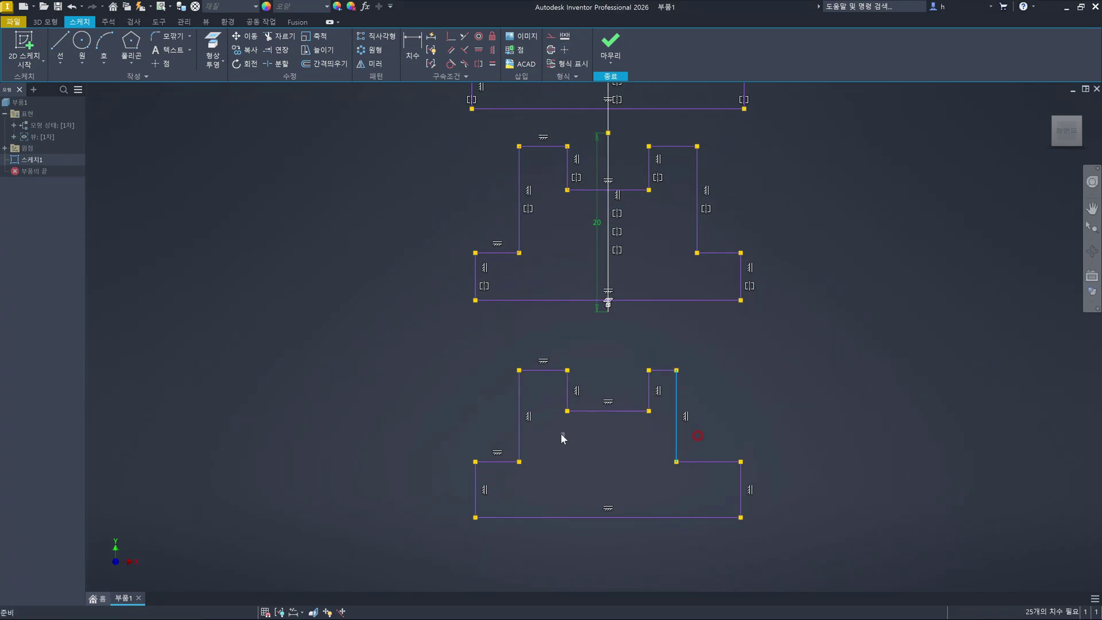
pyautogui.moveTo(520, 433); pyautogui.dragTo(537, 433)
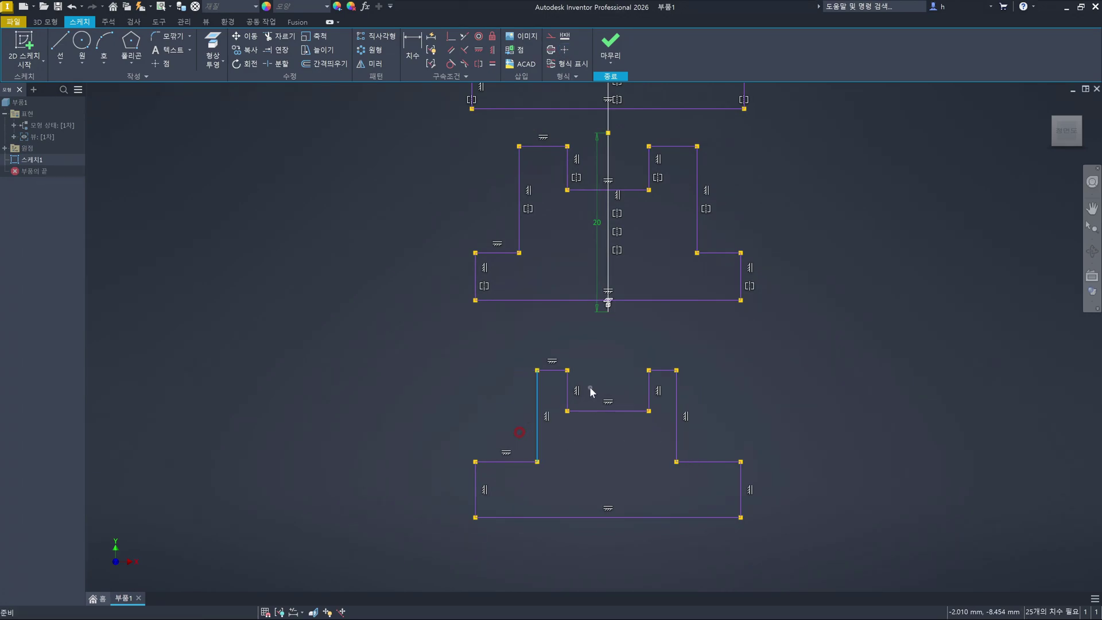
# Try moving the left vertical line of the bottom profile's notch outward, and undo that move
pyautogui.moveTo(566, 394)
pyautogui.mouseDown()
pyautogui.moveTo(545, 396)
pyautogui.moveTo(549, 382)
pyautogui.mouseUp()
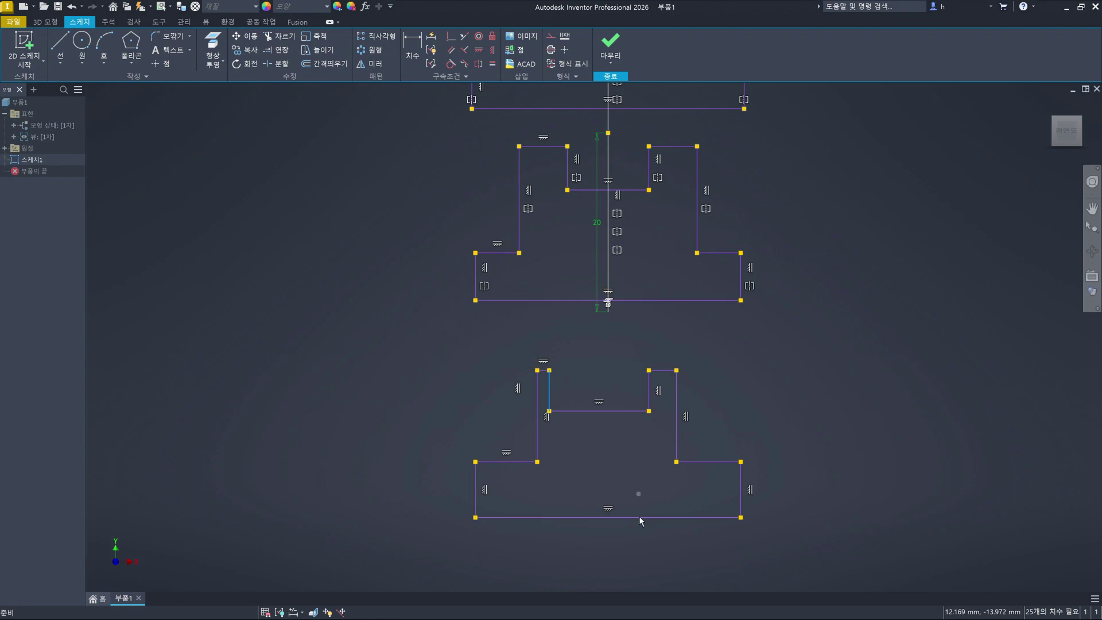
pyautogui.click(819, 397)
pyautogui.hotkey('ctrl', 'z')
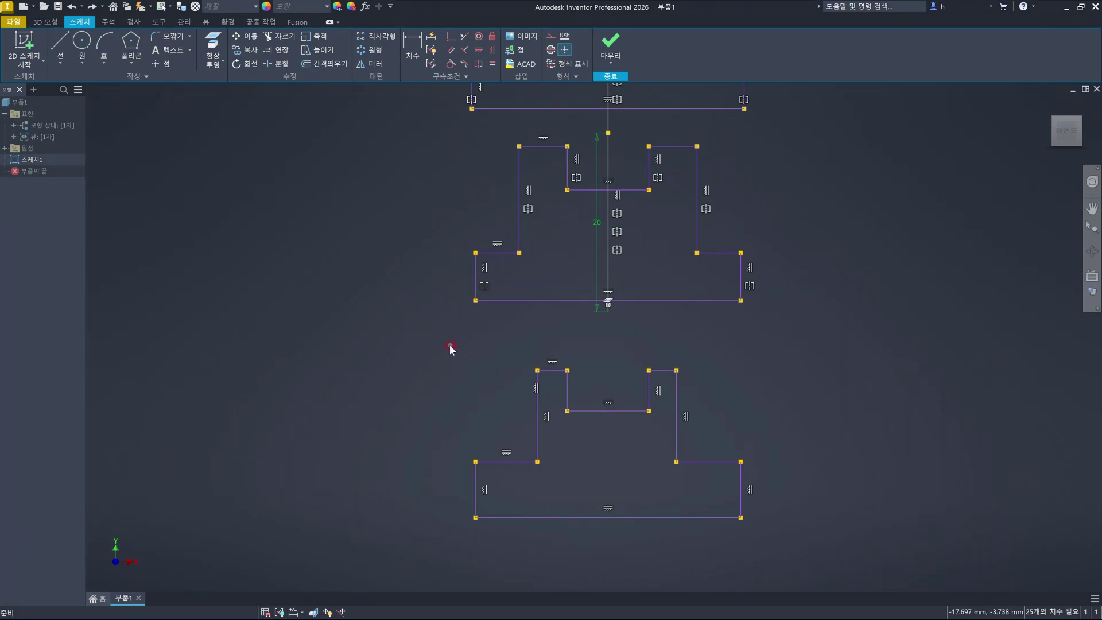
# Apply an Equal constraint between the left and right horizontal lower step lines of the bottom profile
pyautogui.click(493, 64)
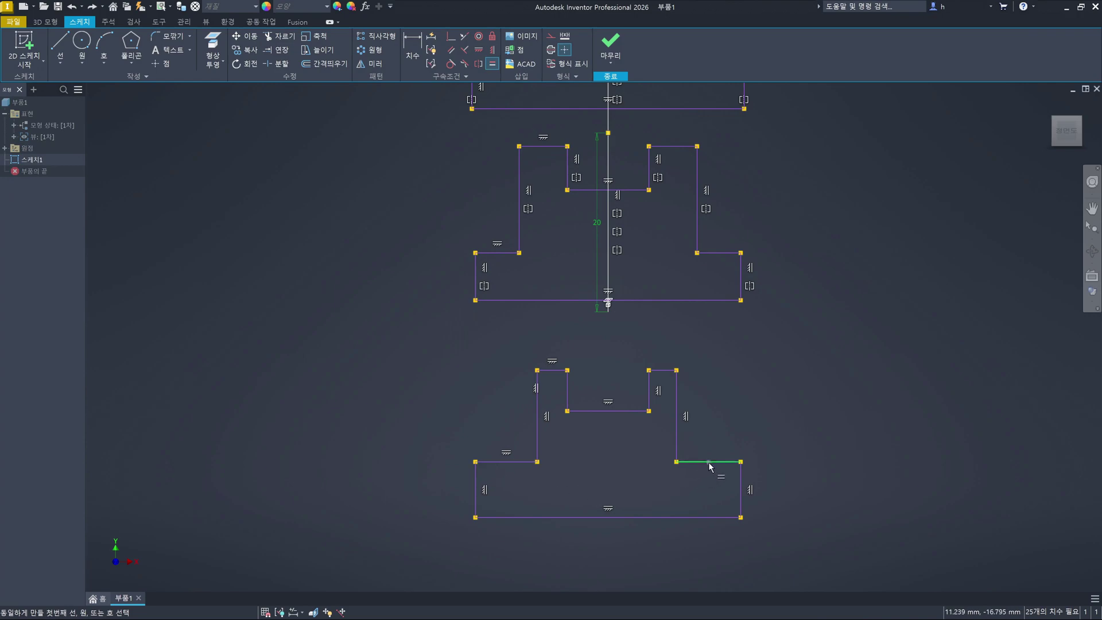
pyautogui.click(511, 462)
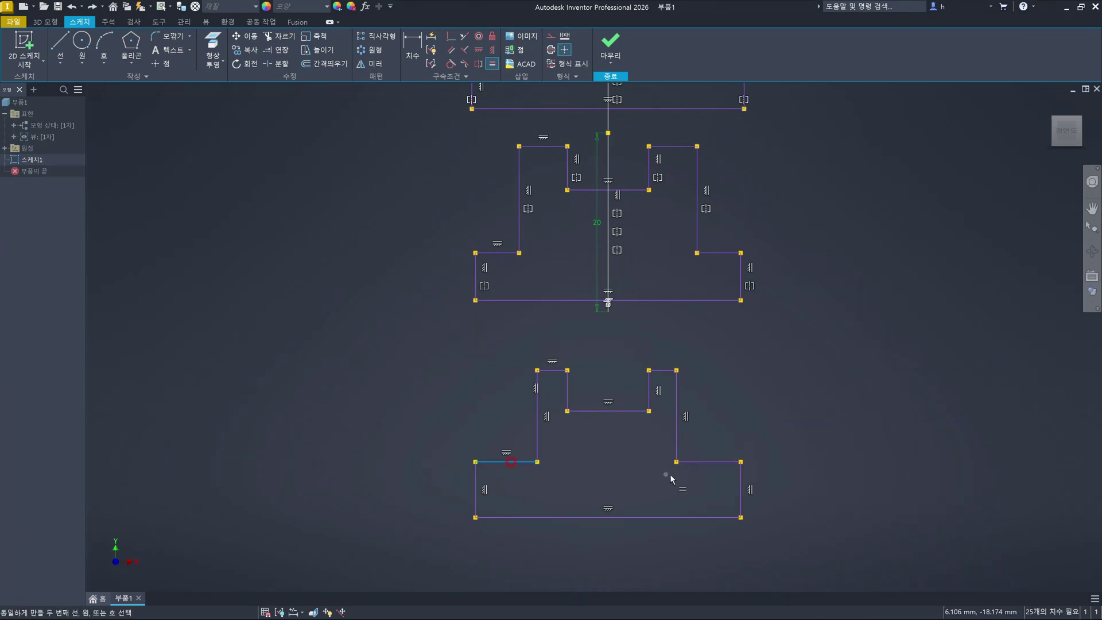
pyautogui.click(720, 462)
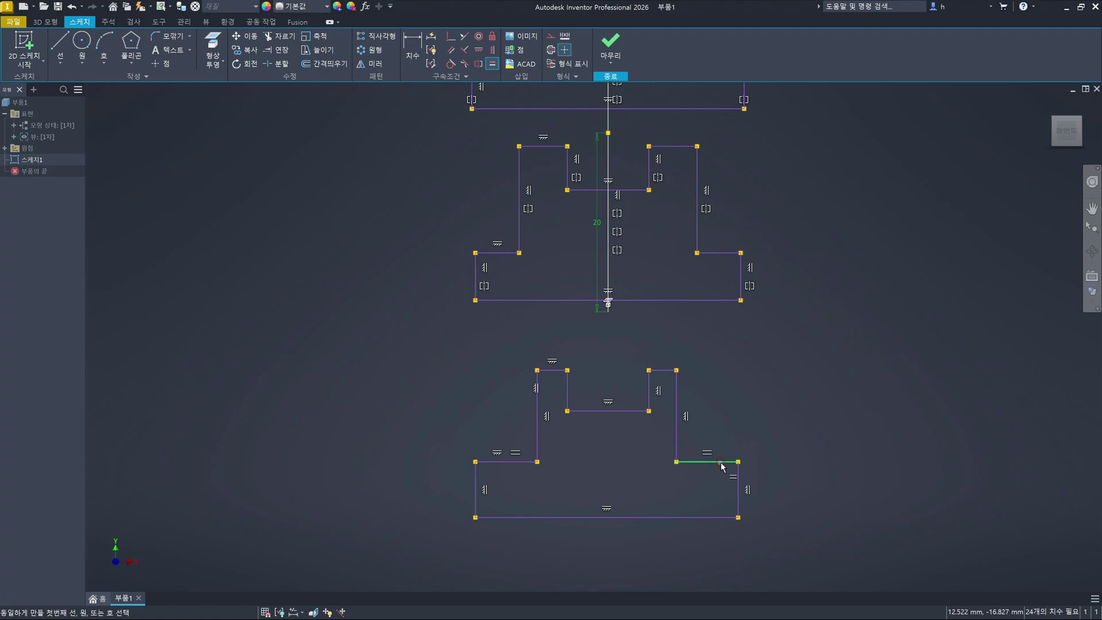
# Apply an Equal constraint between the left and right upper horizontal lines beside the bottom profile's notch
pyautogui.click(546, 370)
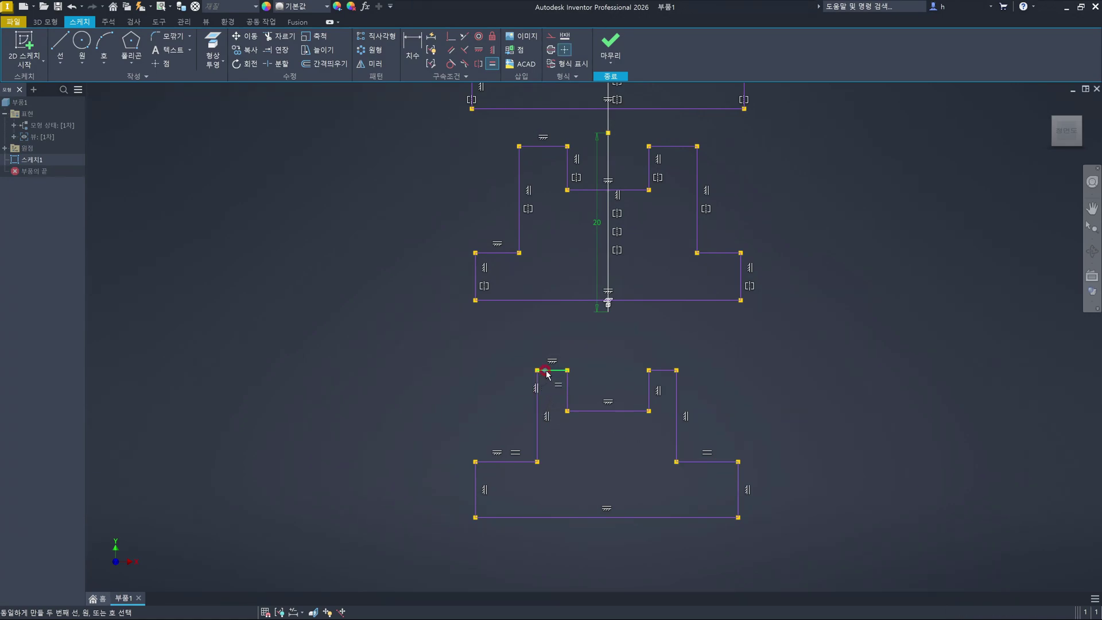
pyautogui.click(662, 373)
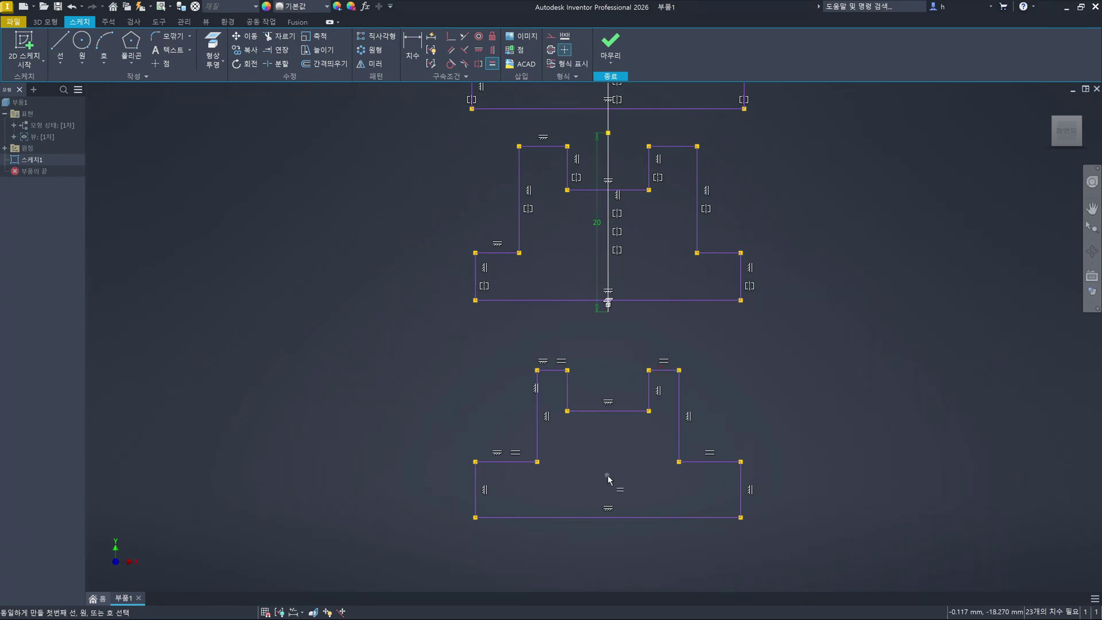
pyautogui.press('Escape')
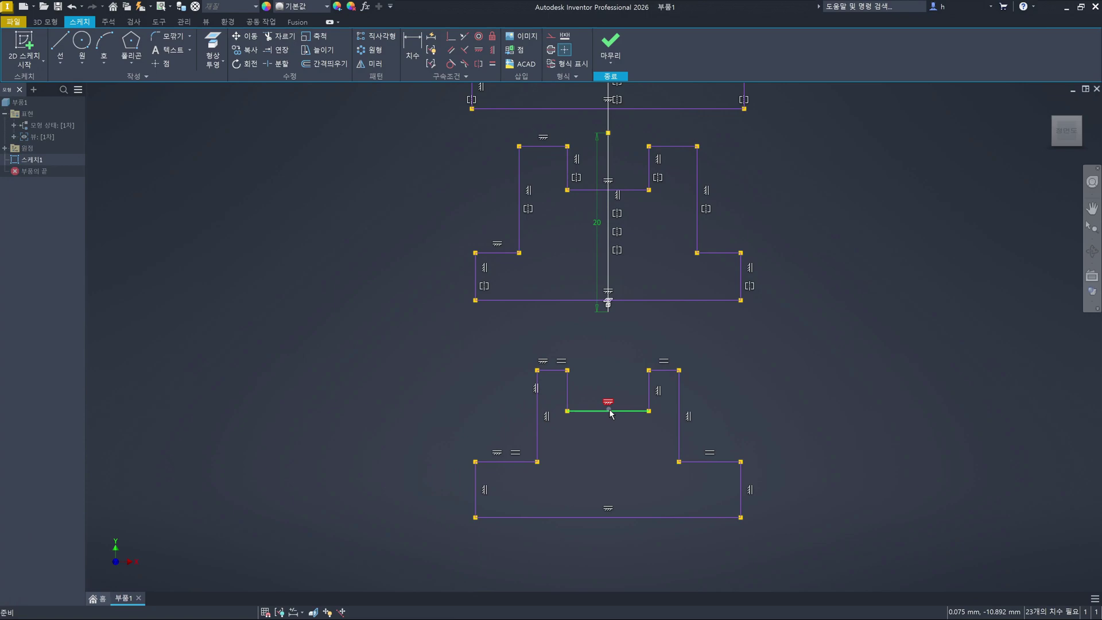
pyautogui.click(630, 433)
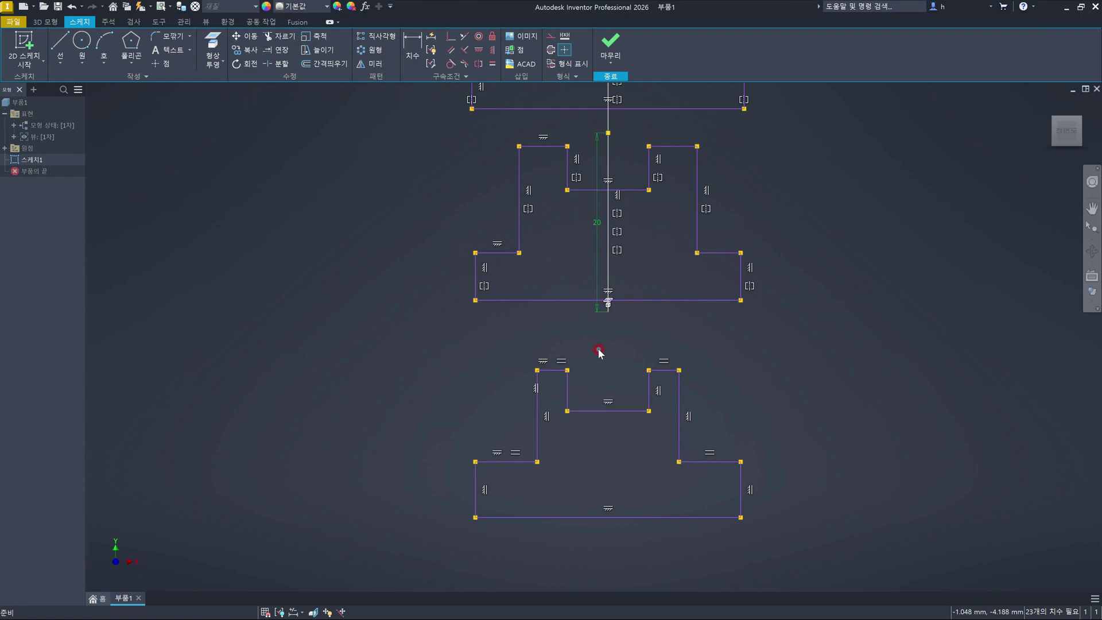
# Dimension the width of the bottom profile's upper left step, between its two vertical lines, as 5 mm
pyautogui.click(409, 40)
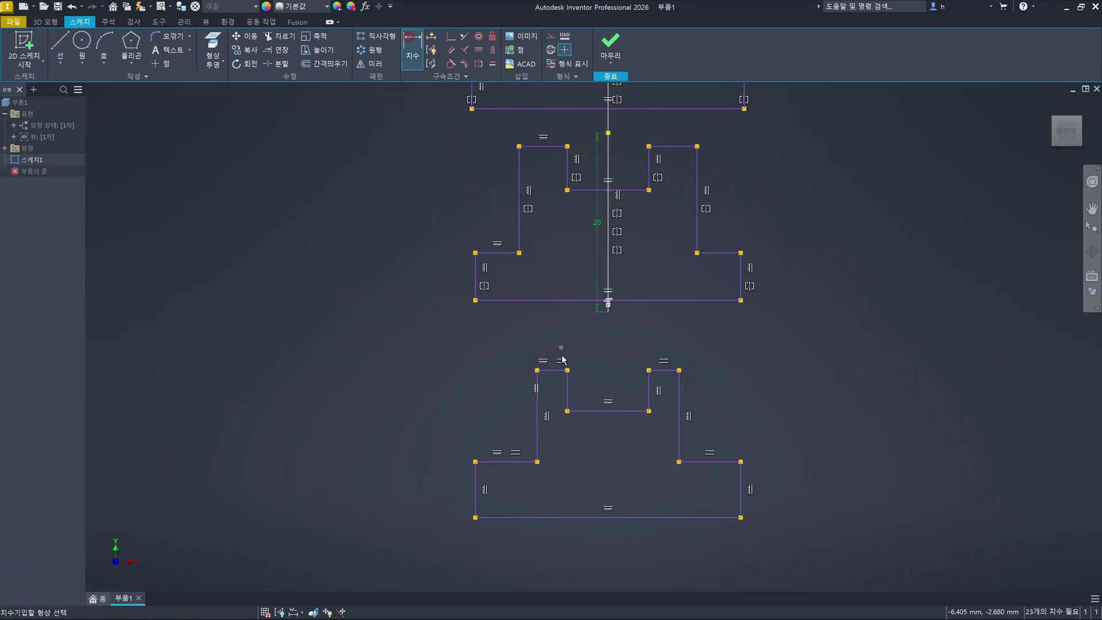
pyautogui.press('Escape')
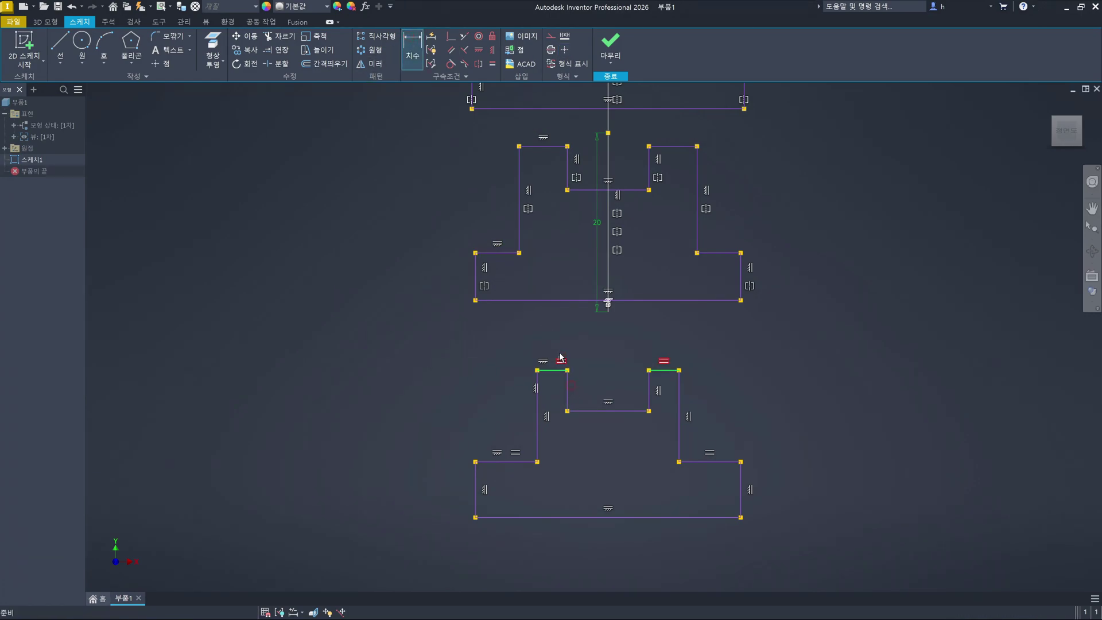
pyautogui.click(412, 46)
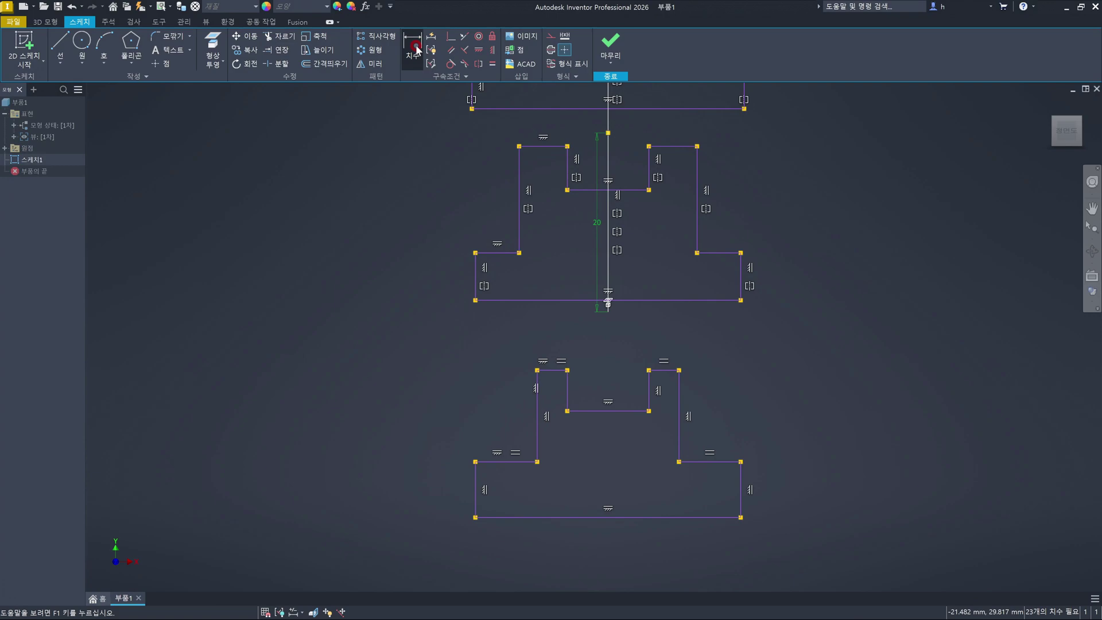
pyautogui.click(567, 381)
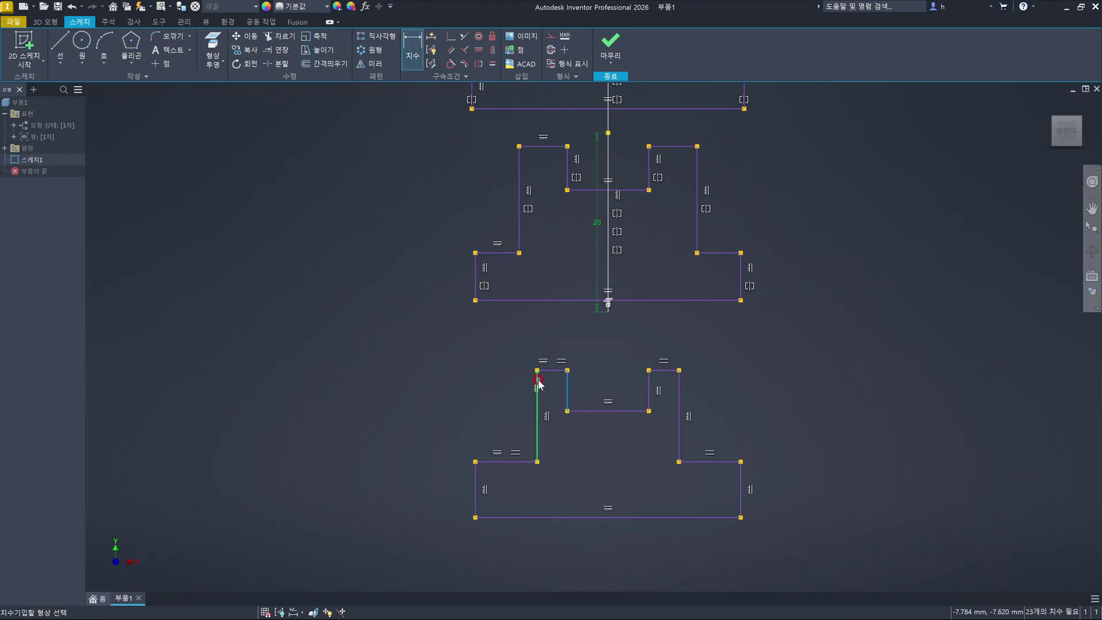
pyautogui.click(538, 380)
pyautogui.click(611, 337)
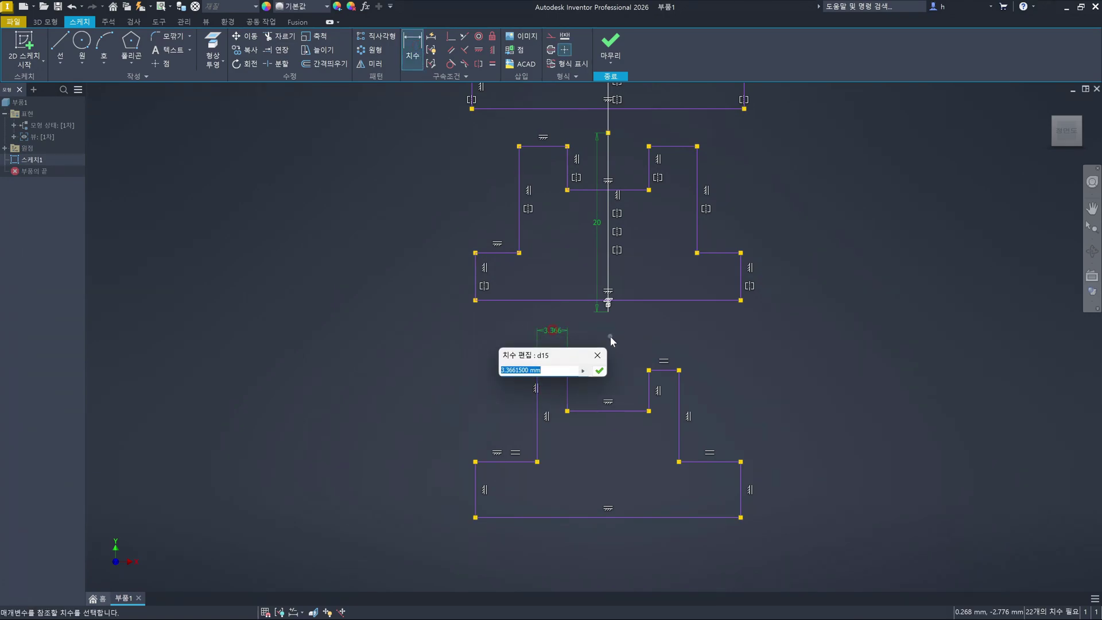
pyautogui.write('5')
pyautogui.press('Return')
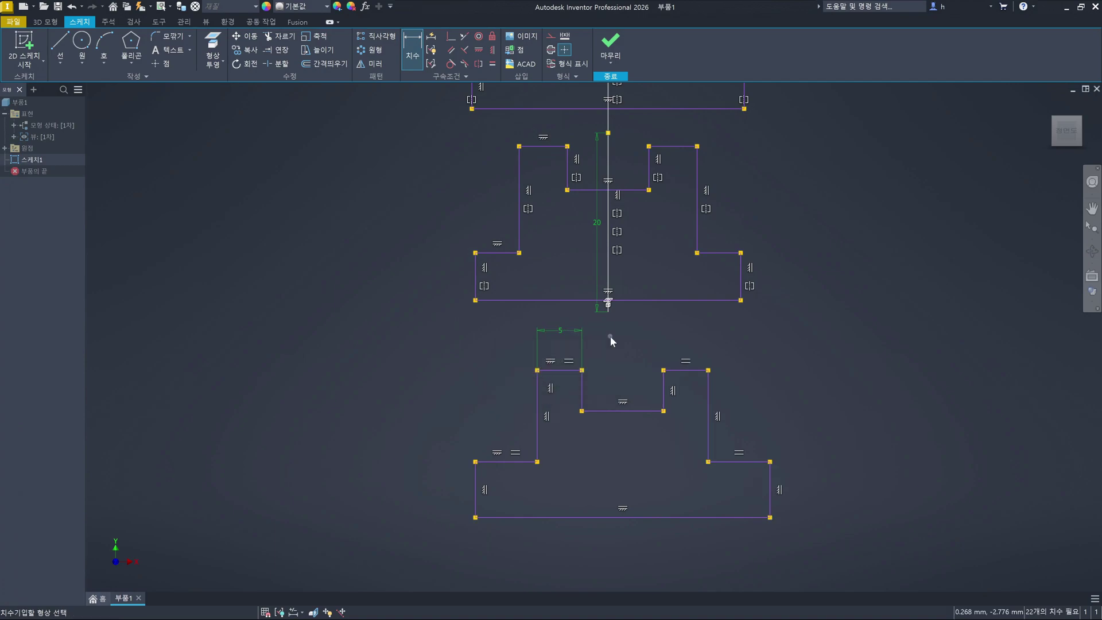
pyautogui.press('Escape')
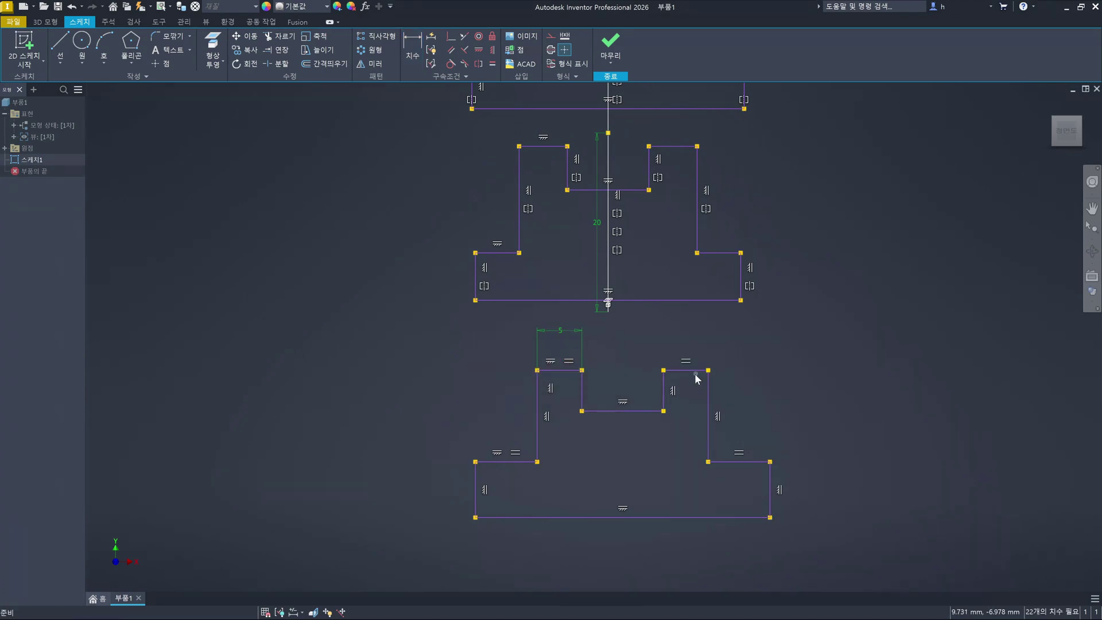
# Dimension the bottom profile's overall width between its outer vertical lines as 34 mm
pyautogui.click(476, 508)
pyautogui.press('d')
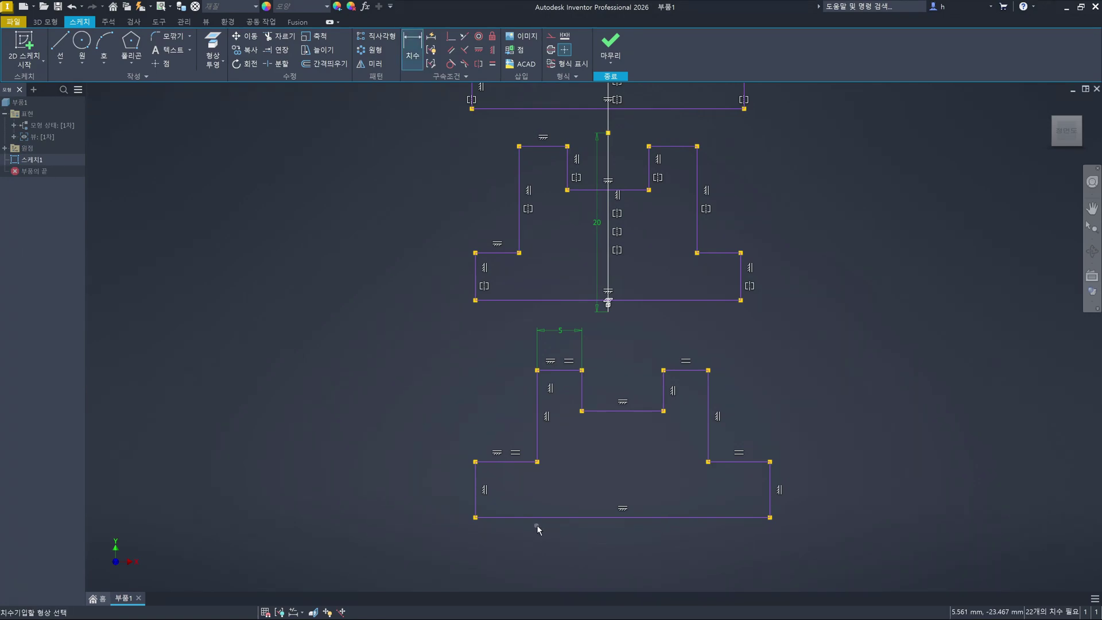
pyautogui.click(475, 505)
pyautogui.click(771, 504)
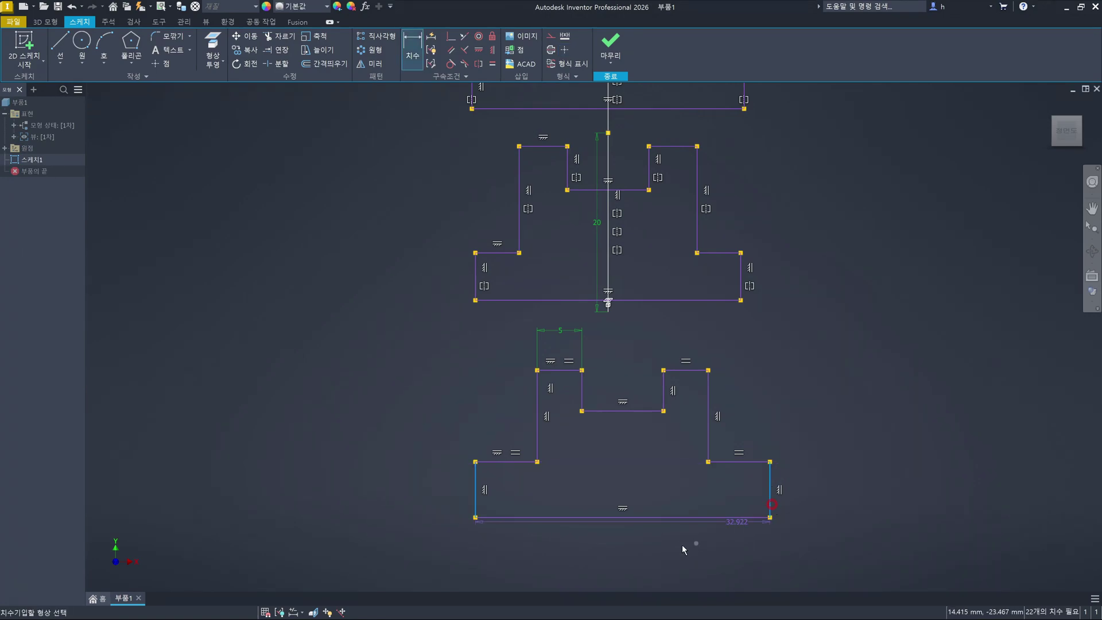
pyautogui.click(646, 552)
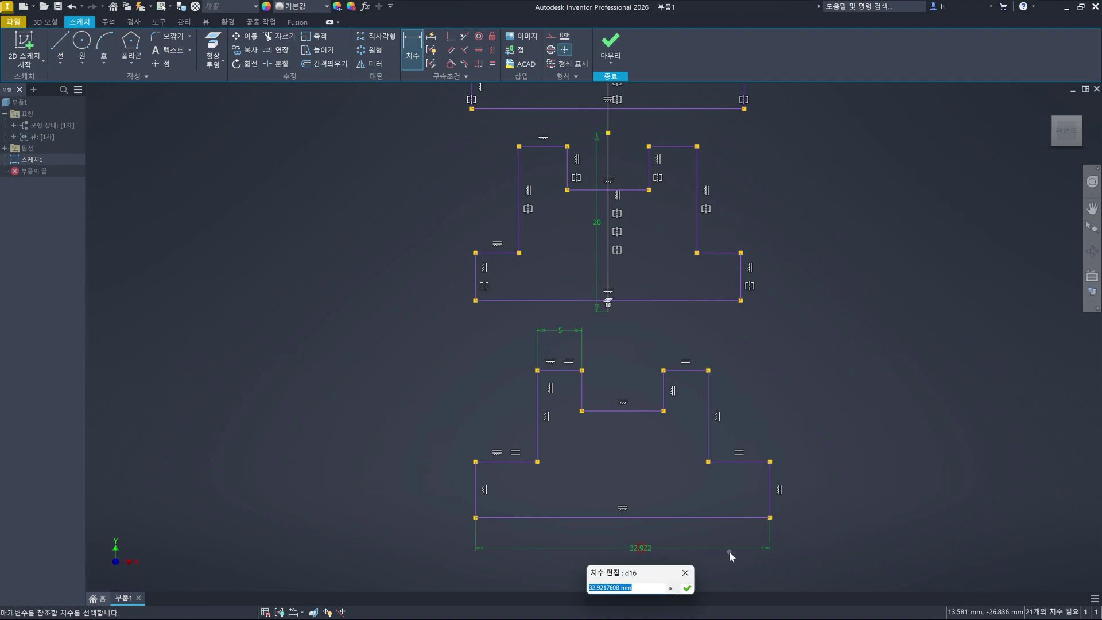
pyautogui.write('34')
pyautogui.press('Return')
pyautogui.press('Escape')
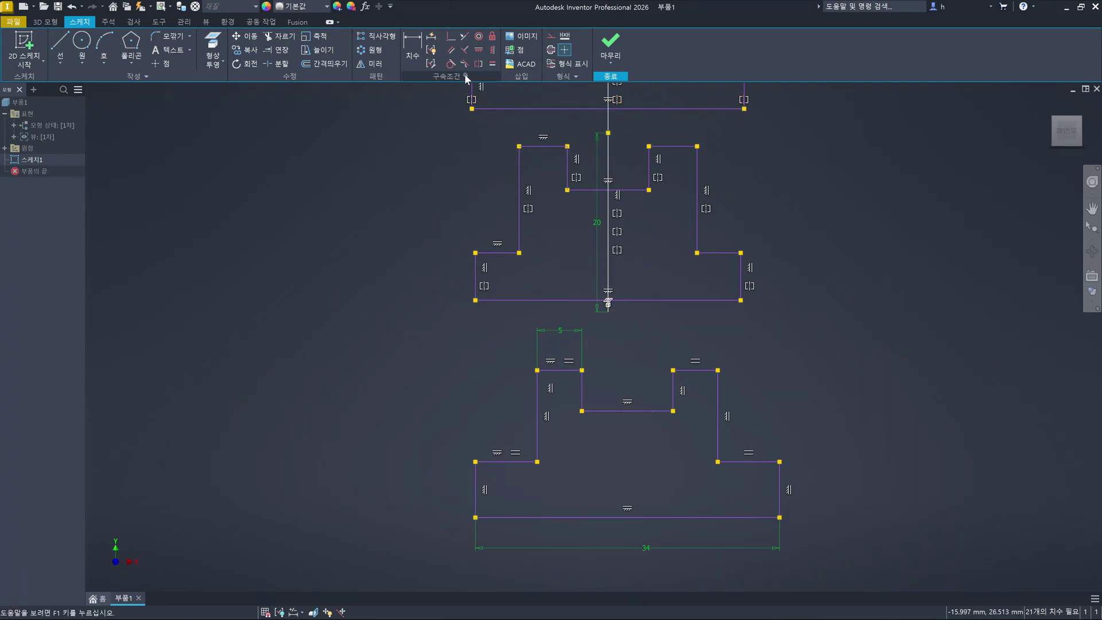
# Apply a Fix constraint to the midpoint of the bottom profile's base line
pyautogui.click(493, 37)
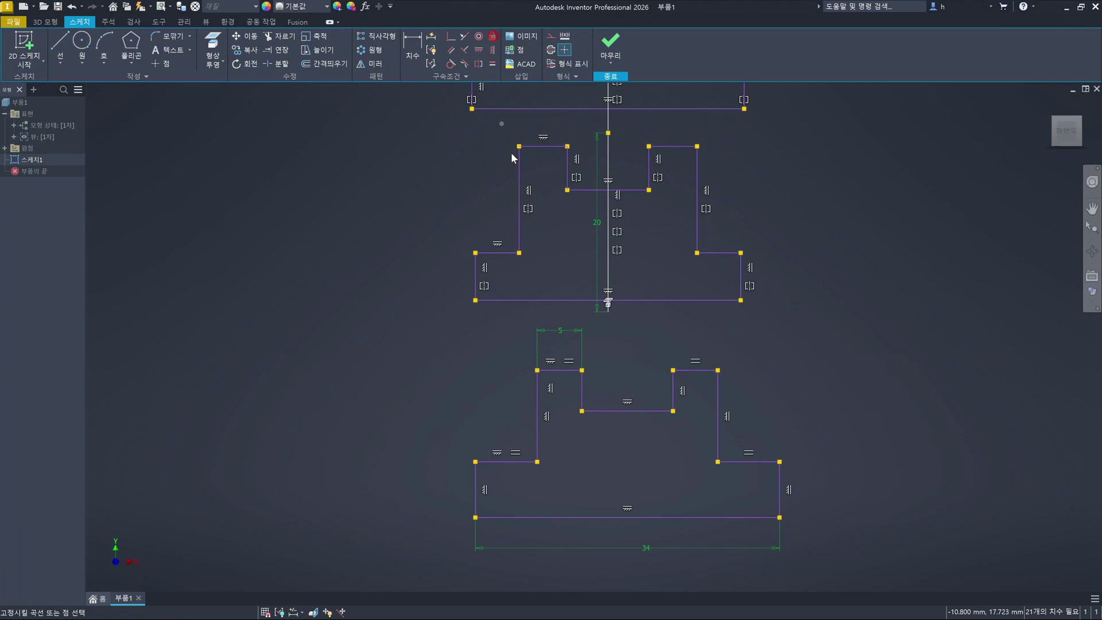
pyautogui.click(627, 518)
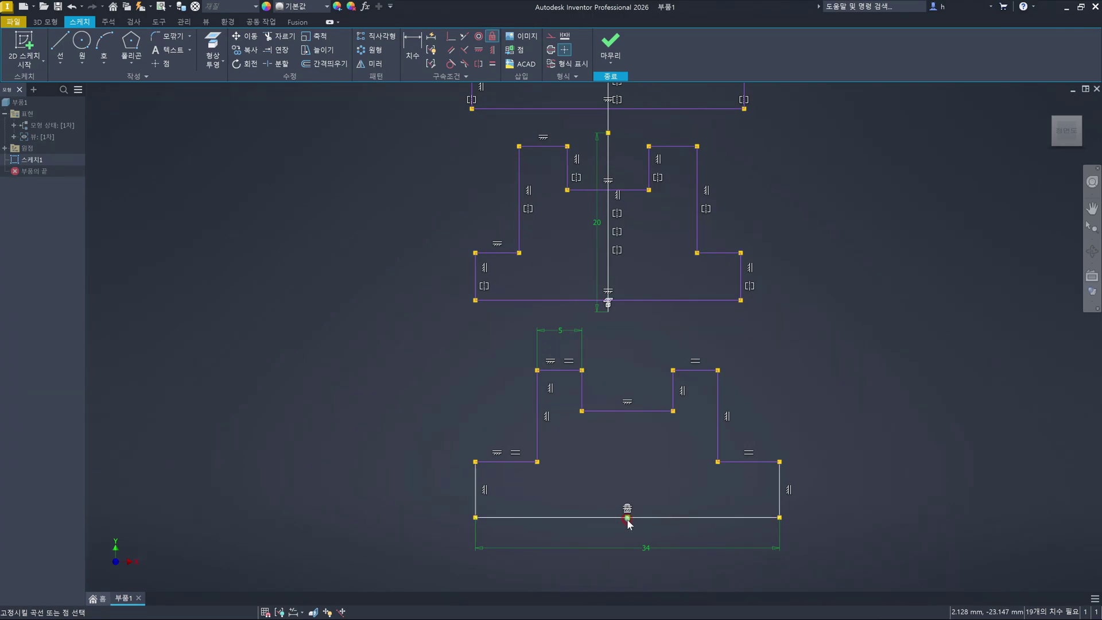
pyautogui.press('Escape')
pyautogui.click(808, 394)
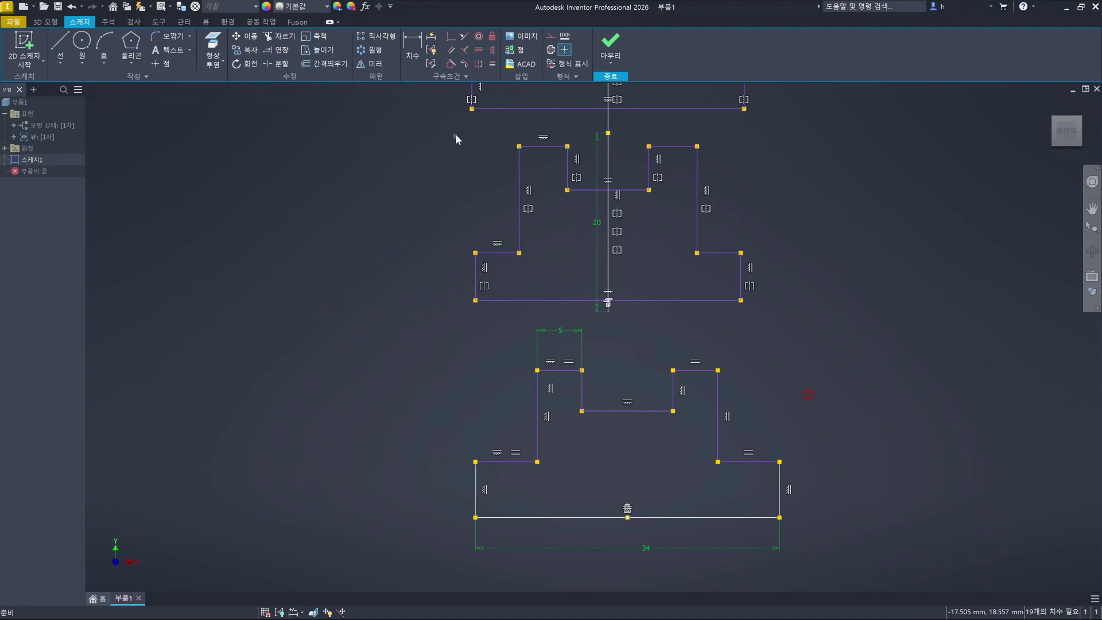
# Dimension the distance between the bottom profile's outer left line and its tall left vertical line as 7 mm
pyautogui.click(414, 47)
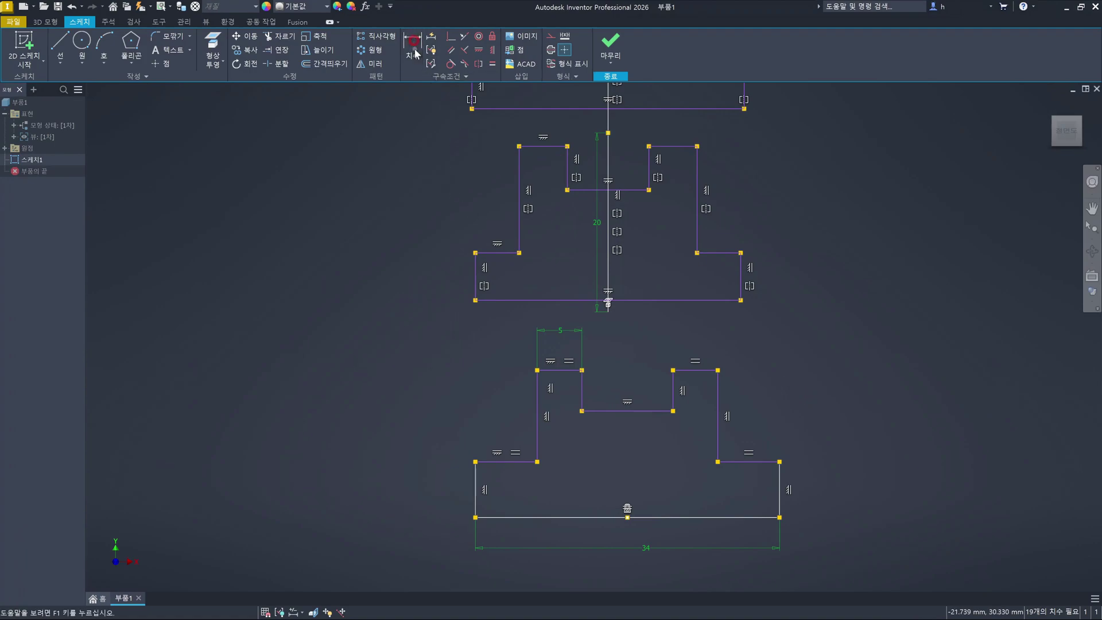
pyautogui.click(539, 406)
pyautogui.click(474, 474)
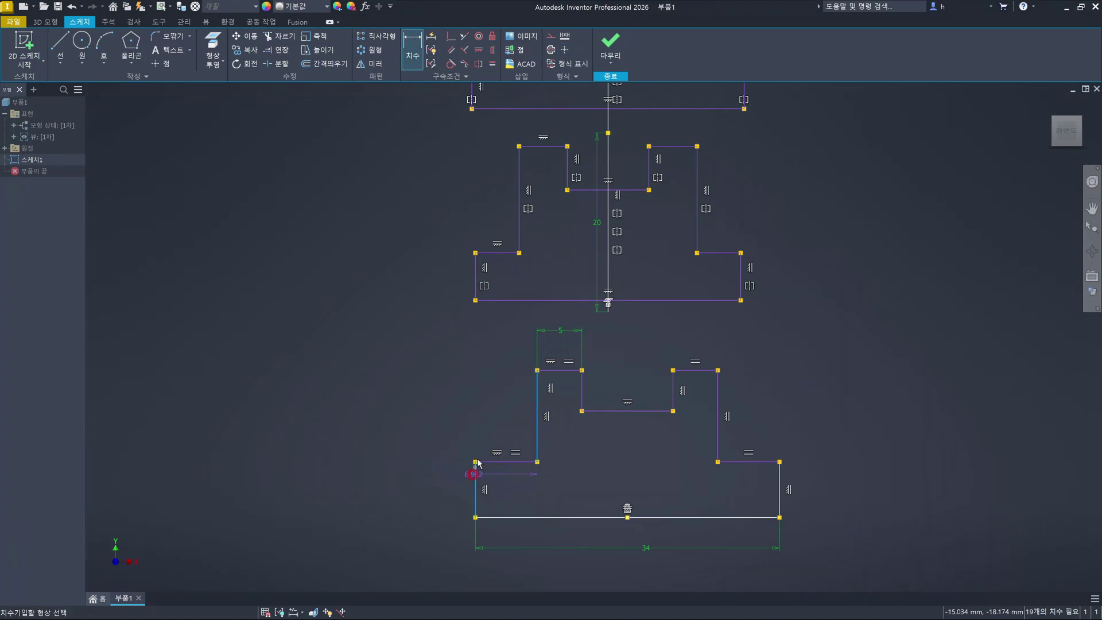
pyautogui.click(504, 332)
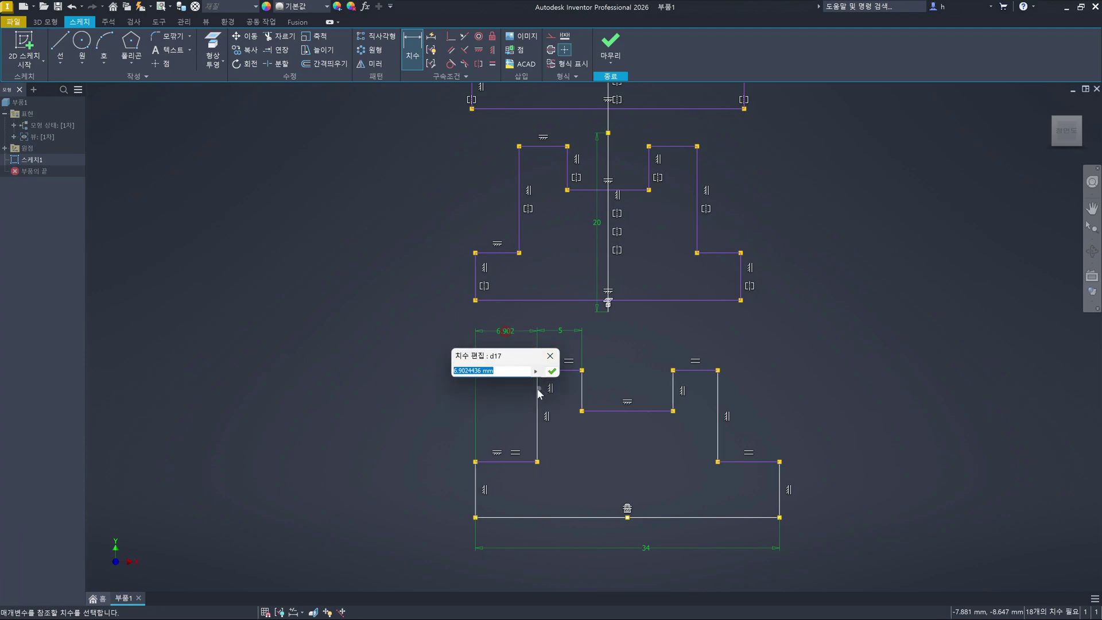
pyautogui.write('7')
pyautogui.press('Return')
pyautogui.press('Escape')
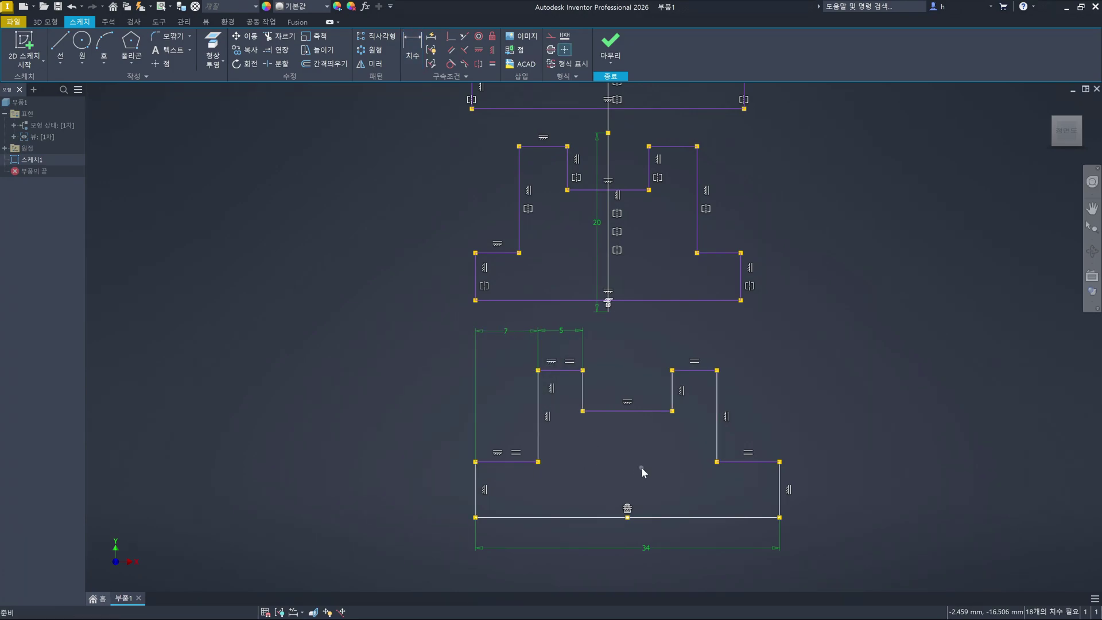
# Test the bottom profile's freedom by pulling its outer right line inward, the lower left step line up and the notch's bottom line down
pyautogui.moveTo(779, 499); pyautogui.dragTo(752, 499)
pyautogui.moveTo(508, 464); pyautogui.dragTo(502, 415)
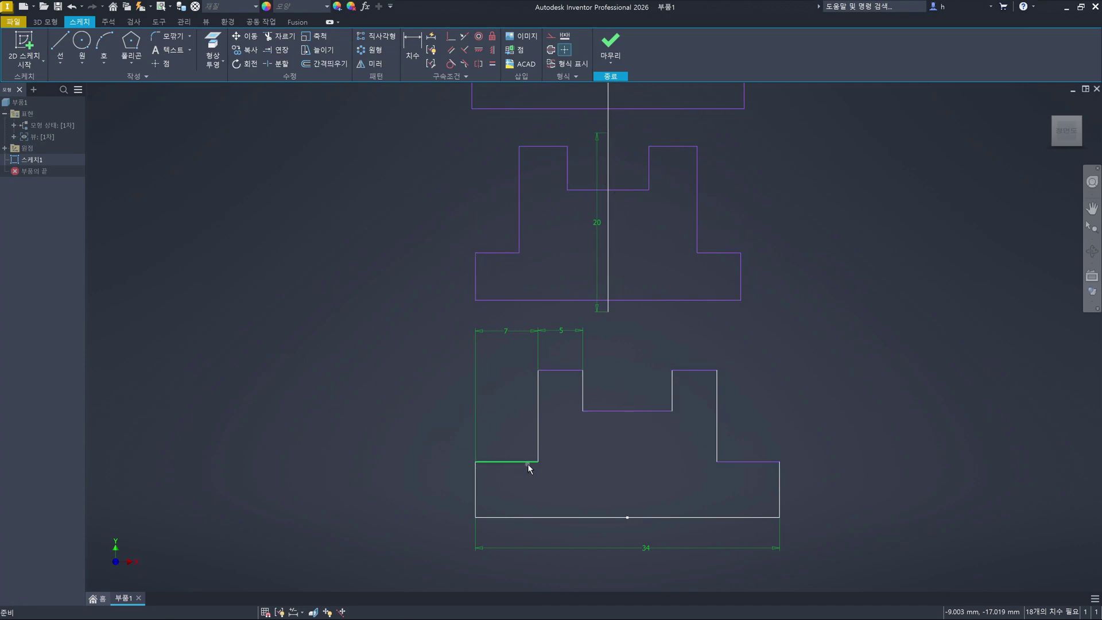
pyautogui.moveTo(527, 463); pyautogui.dragTo(522, 432)
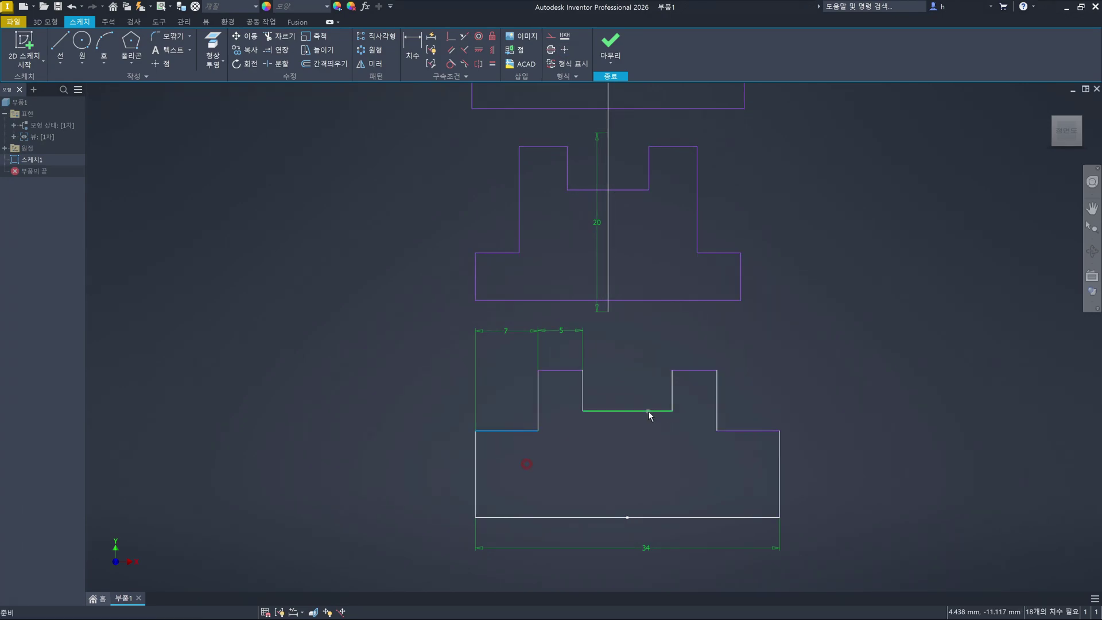
pyautogui.moveTo(648, 411); pyautogui.dragTo(646, 497)
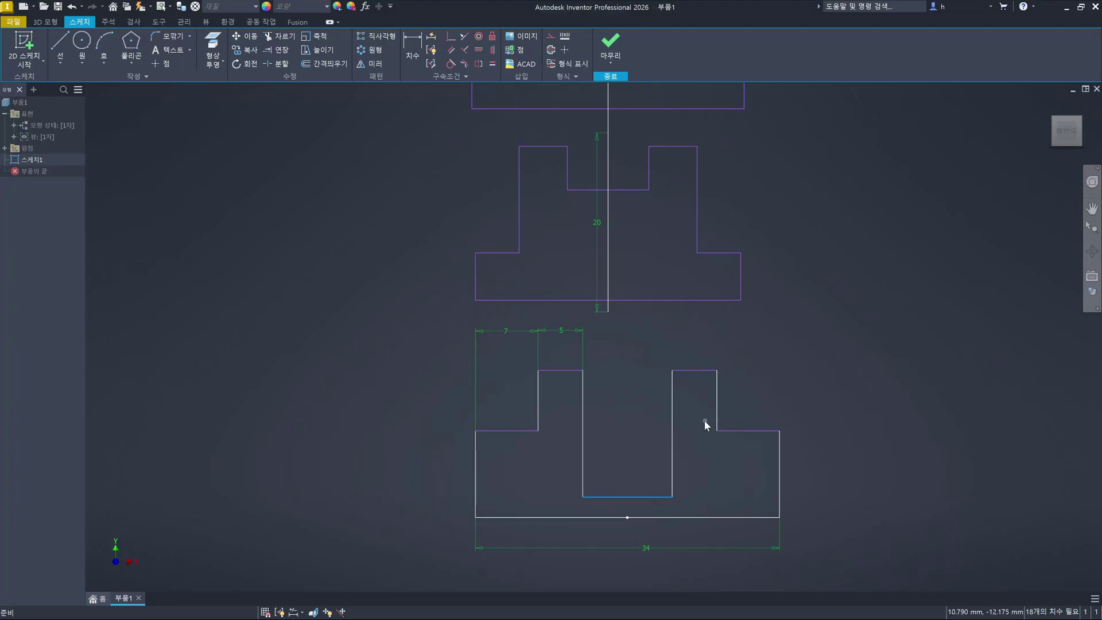
# With all sketch constraints shown, move the bottom profile's notch line back up and its lower left step line back down
pyautogui.press('F8')
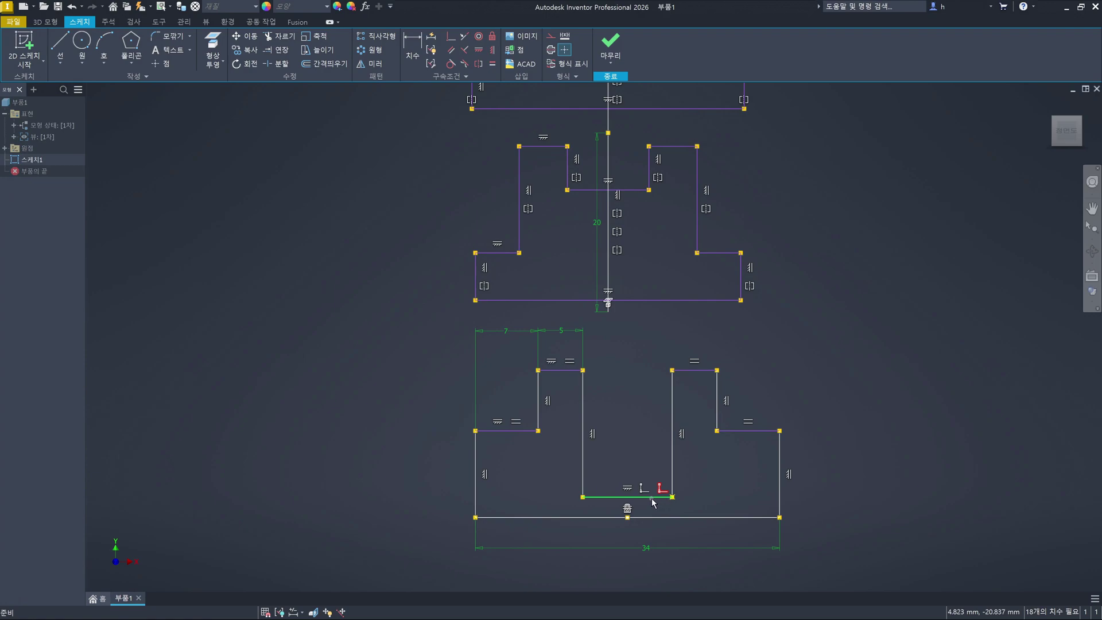
pyautogui.moveTo(611, 495); pyautogui.dragTo(607, 414)
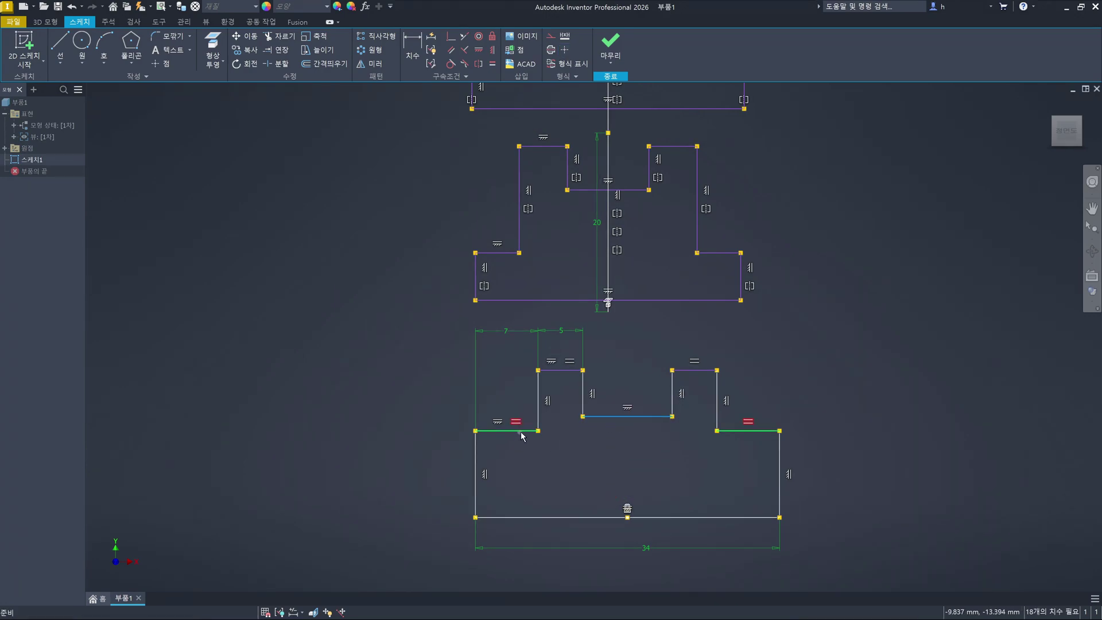
pyautogui.moveTo(524, 432); pyautogui.dragTo(531, 474)
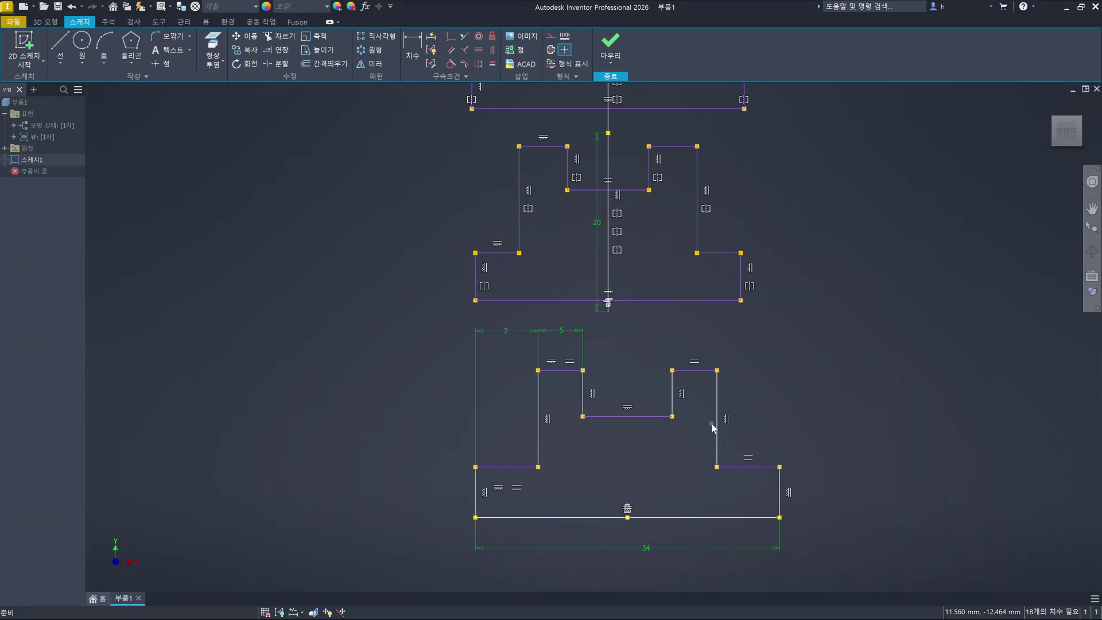
# Compare the constraints on the three stepped profiles, checking the base lines of the top and middle ones
pyautogui.scroll(-3, 835, 221)
pyautogui.moveTo(835, 221); pyautogui.dragTo(804, 335, button='middle')
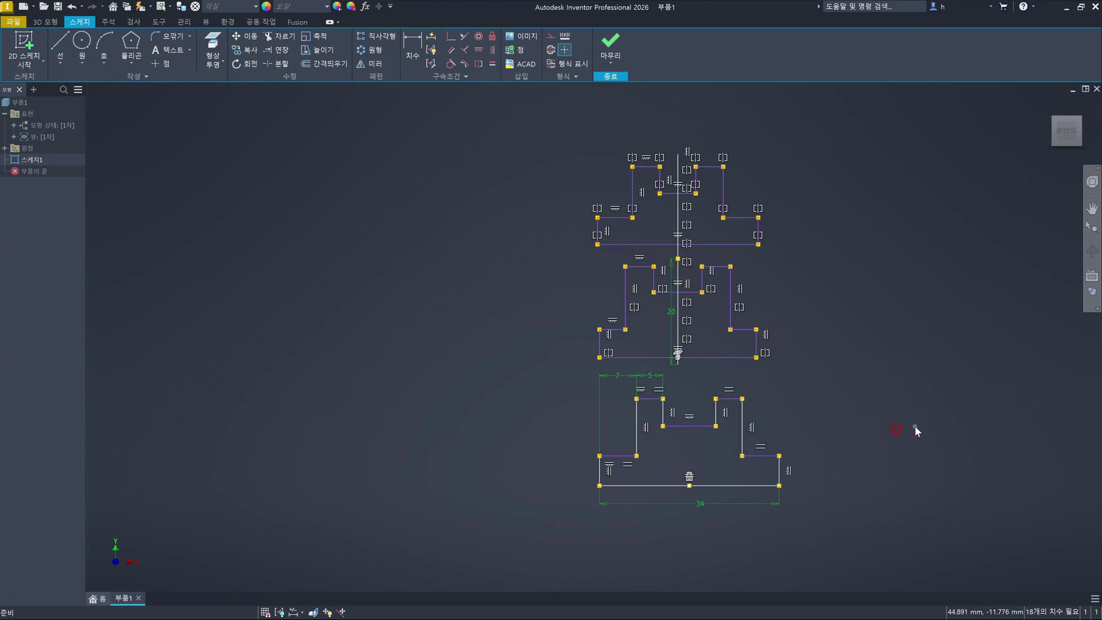
pyautogui.scroll(-3, 914, 425)
pyautogui.scroll(3, 906, 418)
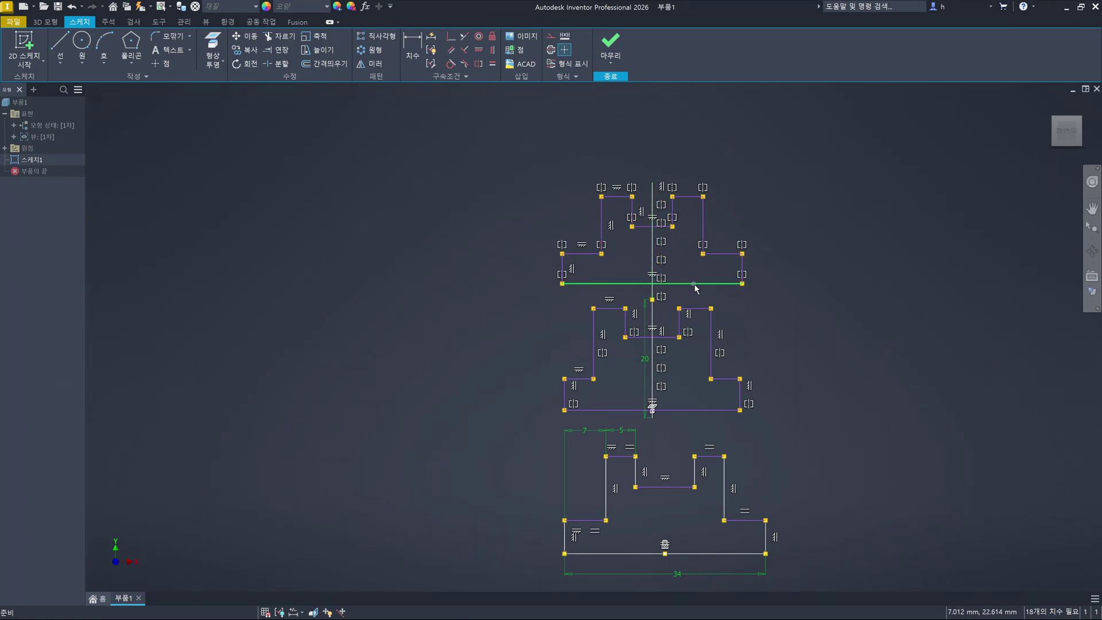
pyautogui.scroll(2, 695, 285)
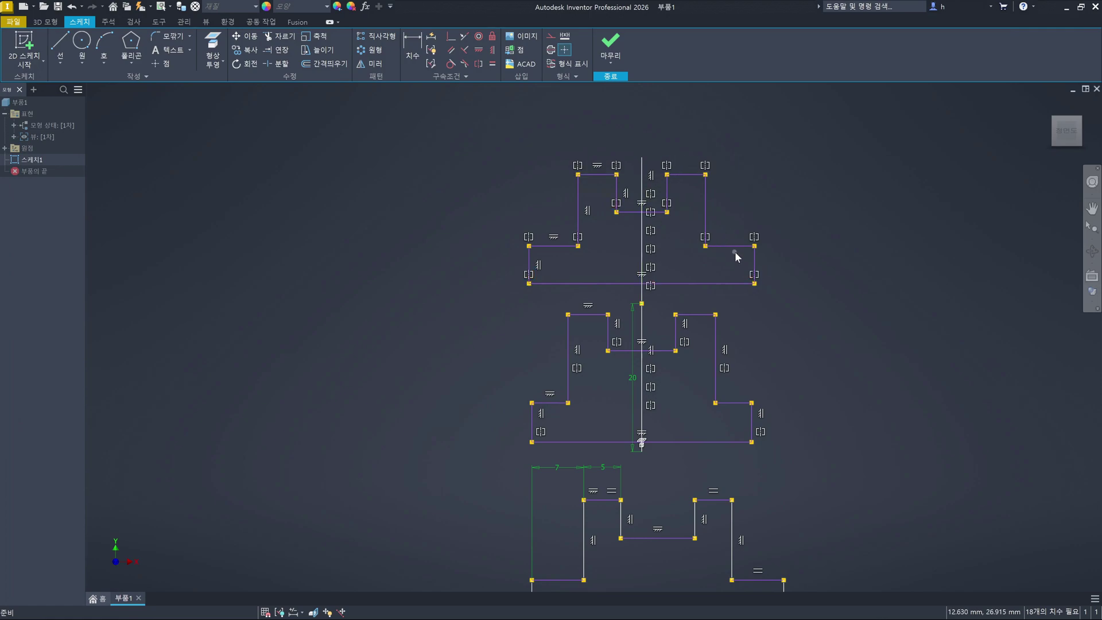
pyautogui.click(563, 282)
pyautogui.click(605, 442)
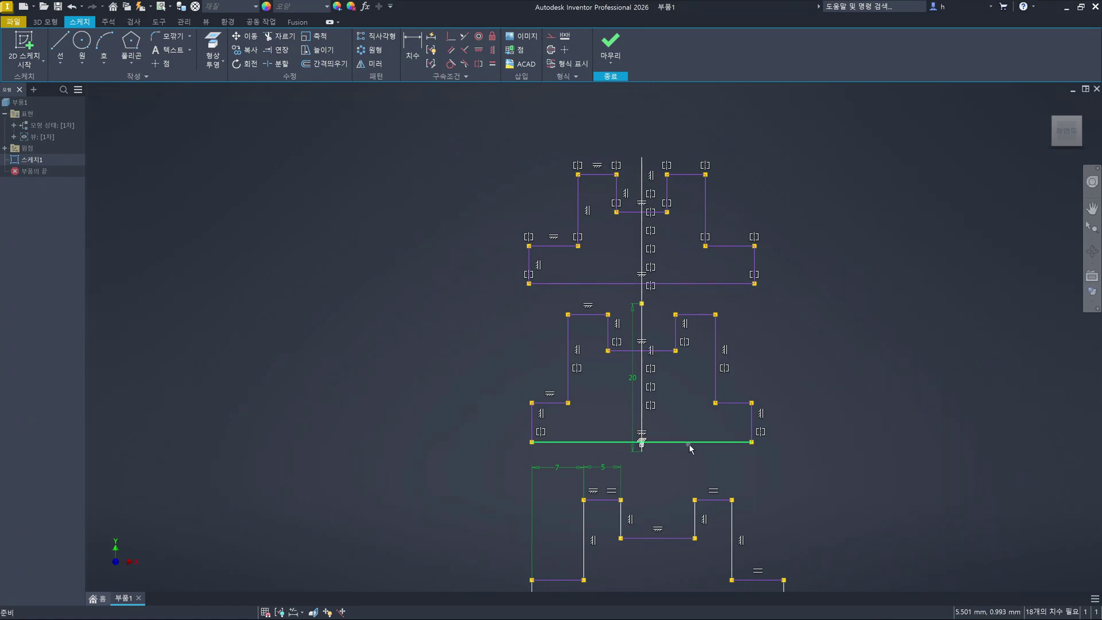
pyautogui.moveTo(688, 444); pyautogui.dragTo(764, 308, button='middle')
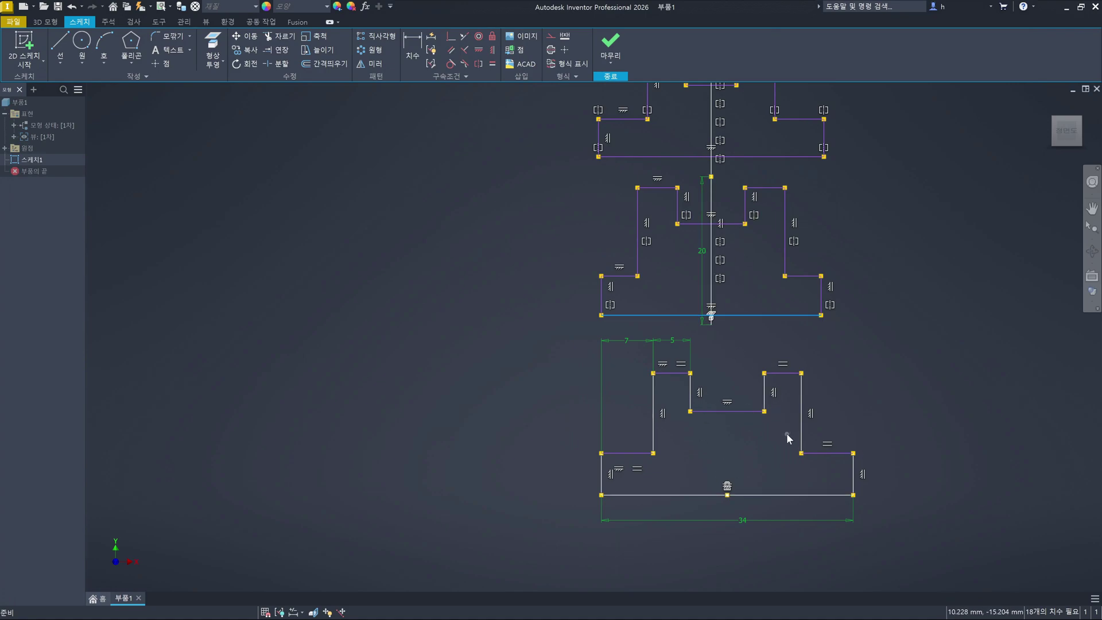
pyautogui.click(802, 158)
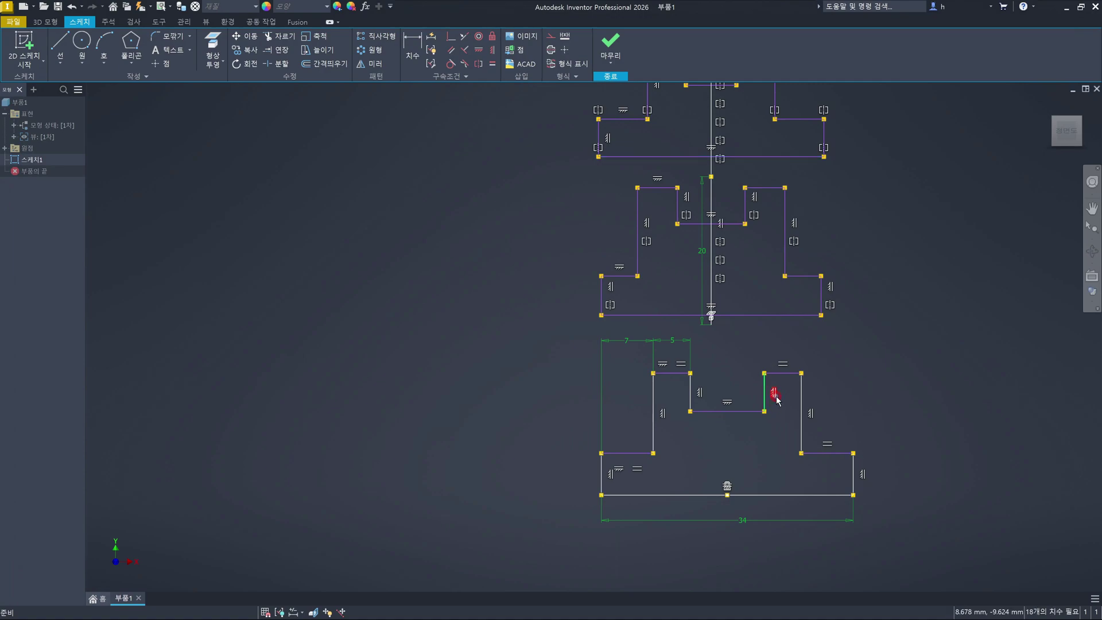
# Try deleting the vertical constraint on the right vertical line of the bottom profile's notch
pyautogui.click(776, 397)
pyautogui.press('Delete')
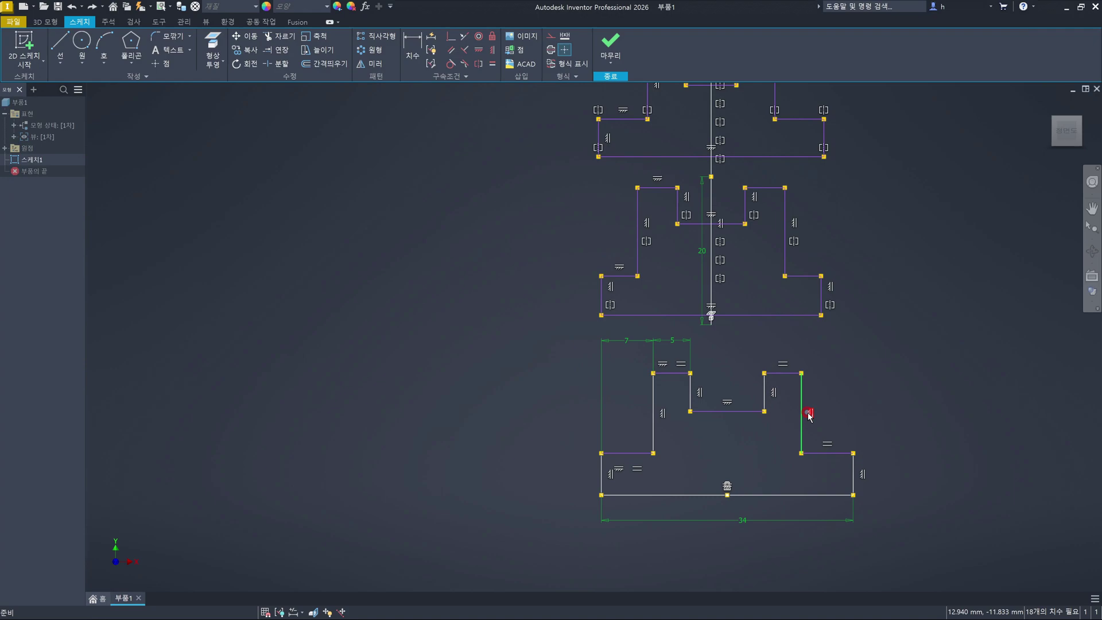
# Undo the last constraint deletion on the bottom profile and clear the selection
pyautogui.hotkey('ctrl', 'z')
pyautogui.hotkey('ctrl', 'z')
pyautogui.click(665, 365)
pyautogui.press('Escape')
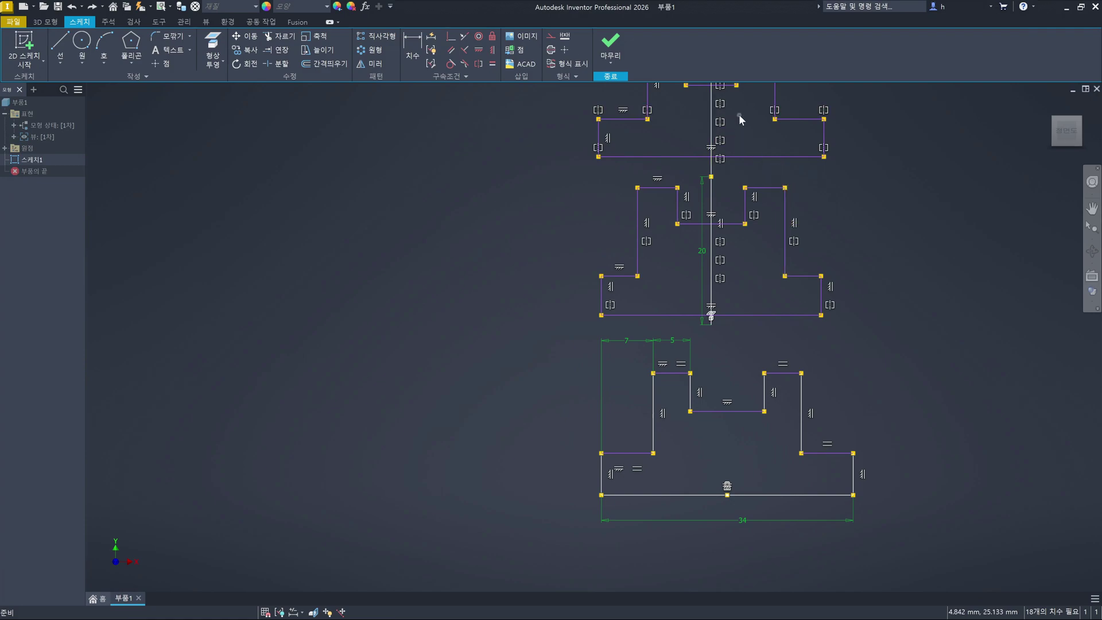
# Examine the symmetry constraints on the top and middle profiles against the vertical and equal constraints on the bottom profile
pyautogui.moveTo(723, 154); pyautogui.dragTo(693, 319, button='middle')
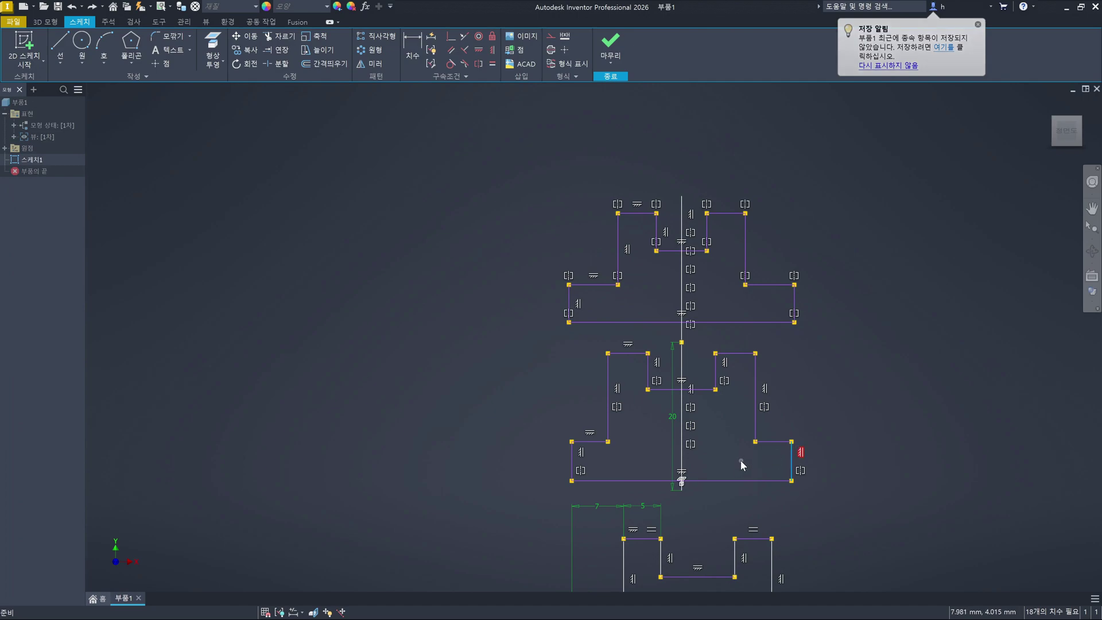
pyautogui.scroll(-5, 741, 460)
pyautogui.scroll(3, 741, 459)
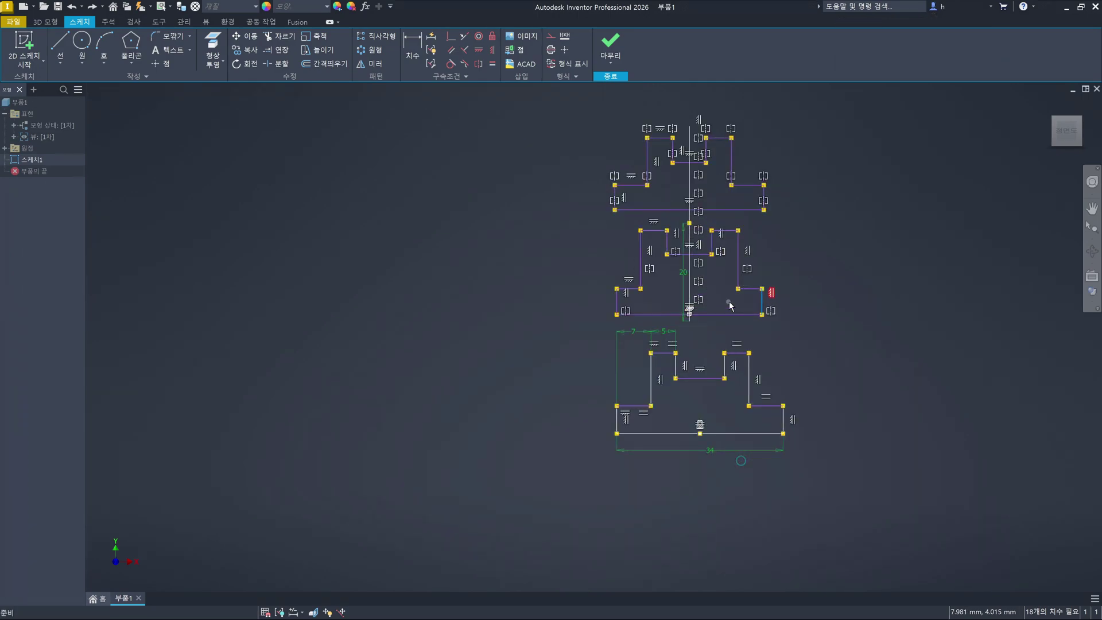
pyautogui.scroll(3, 731, 306)
pyautogui.moveTo(726, 287); pyautogui.dragTo(714, 377, button='middle')
pyautogui.scroll(-3, 712, 372)
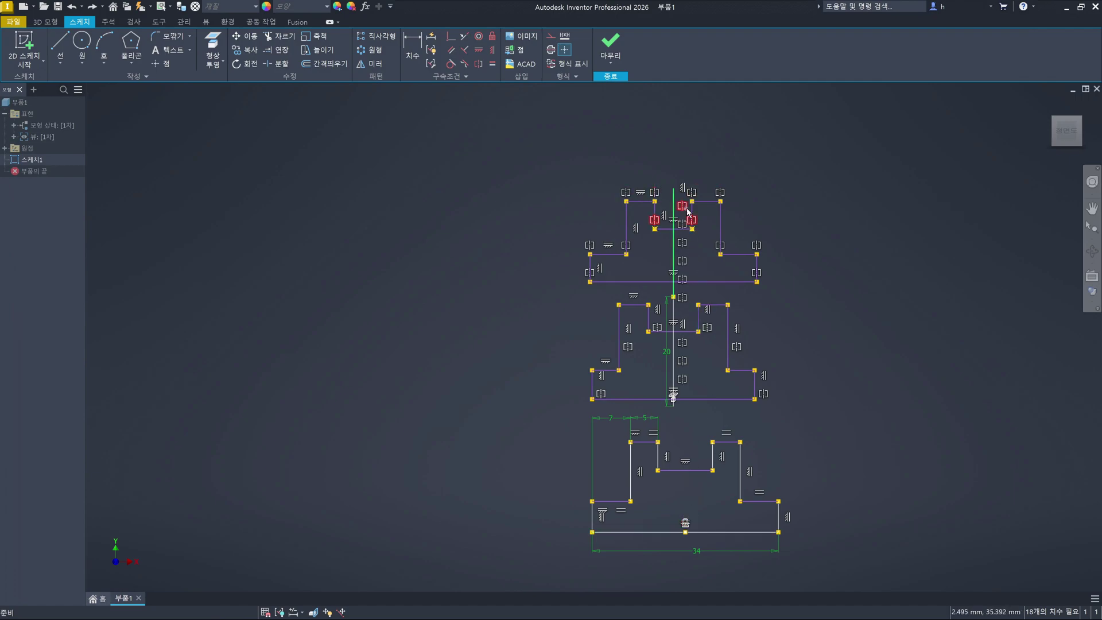
pyautogui.click(749, 471)
pyautogui.click(724, 457)
pyautogui.click(791, 523)
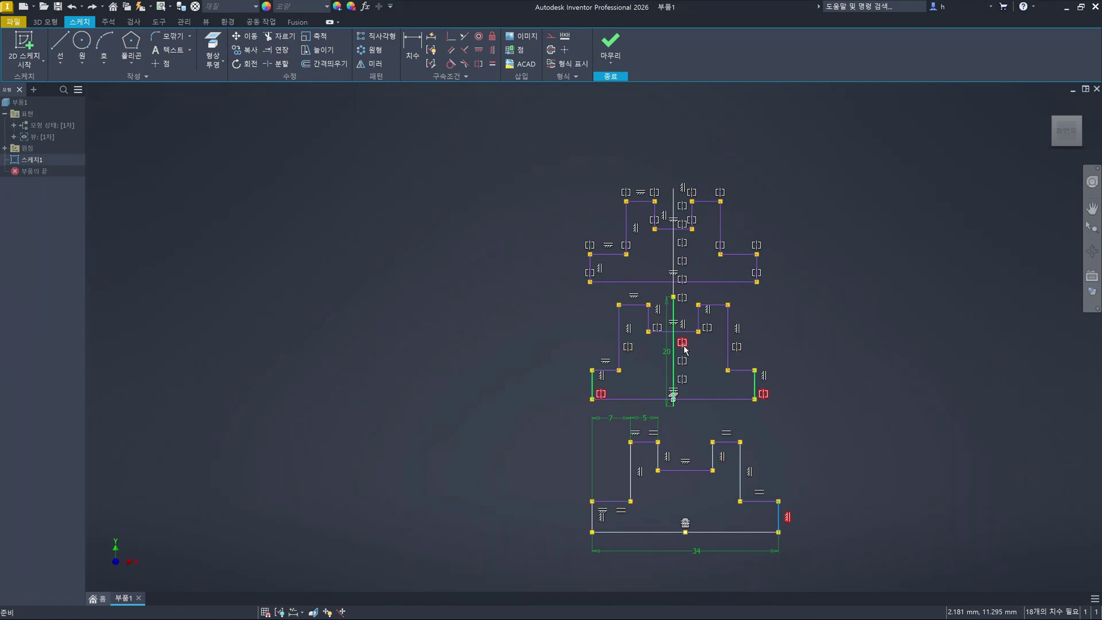
pyautogui.click(709, 486)
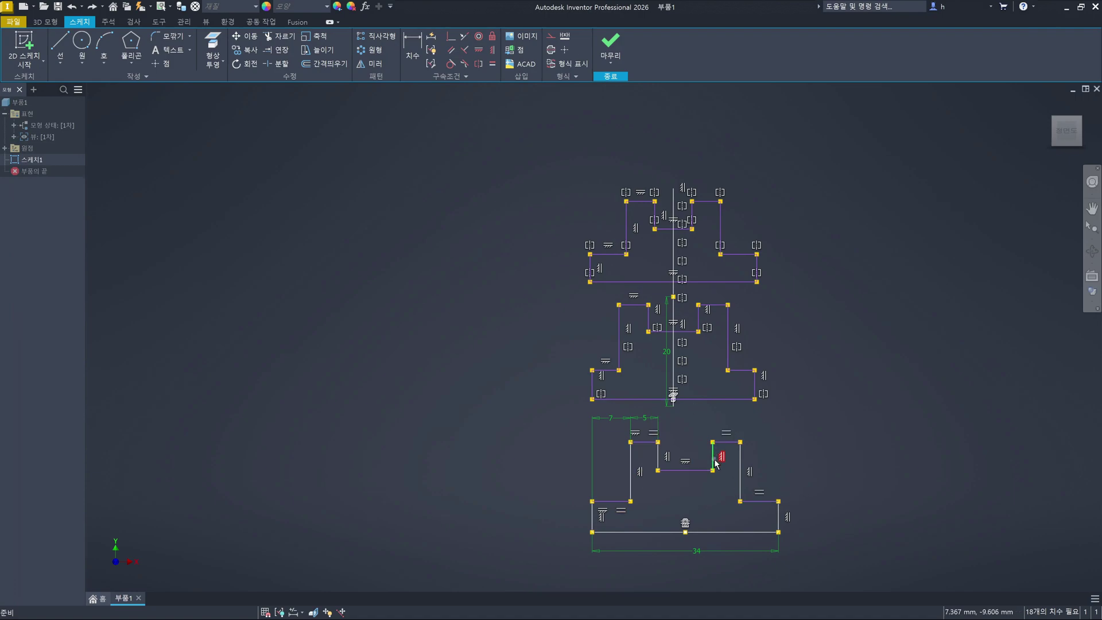
pyautogui.scroll(5, 791, 484)
pyautogui.scroll(-6, 790, 481)
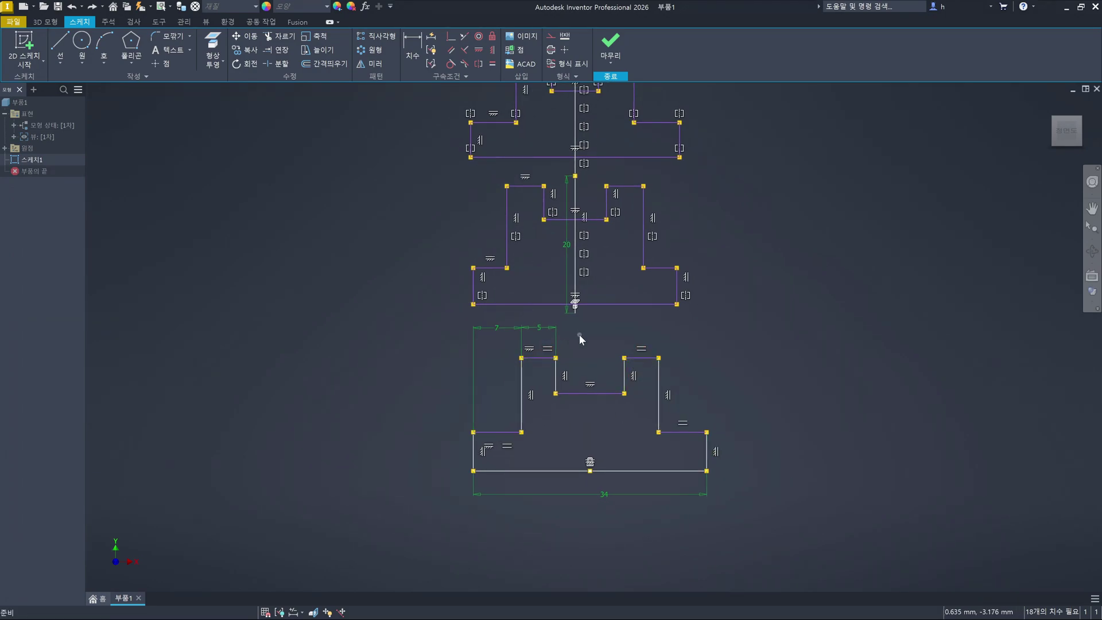
# Replace the equal constraint on the bottom profile's upper right ledge with a width dimension linked to the left ledge's 5 mm dimension
pyautogui.click(641, 349)
pyautogui.press('Delete')
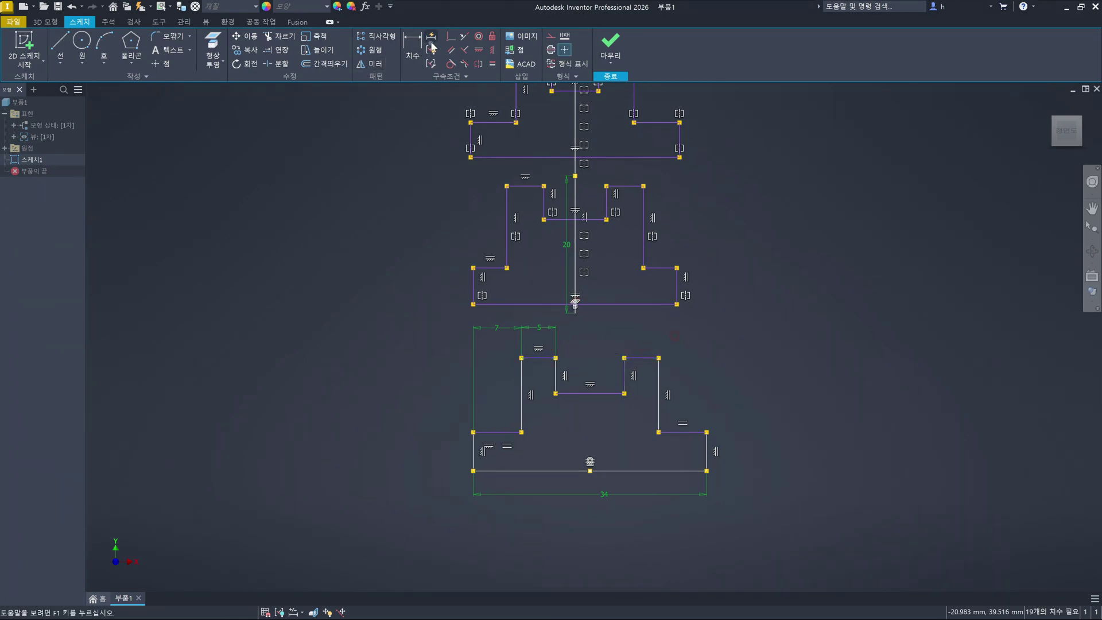
pyautogui.click(412, 47)
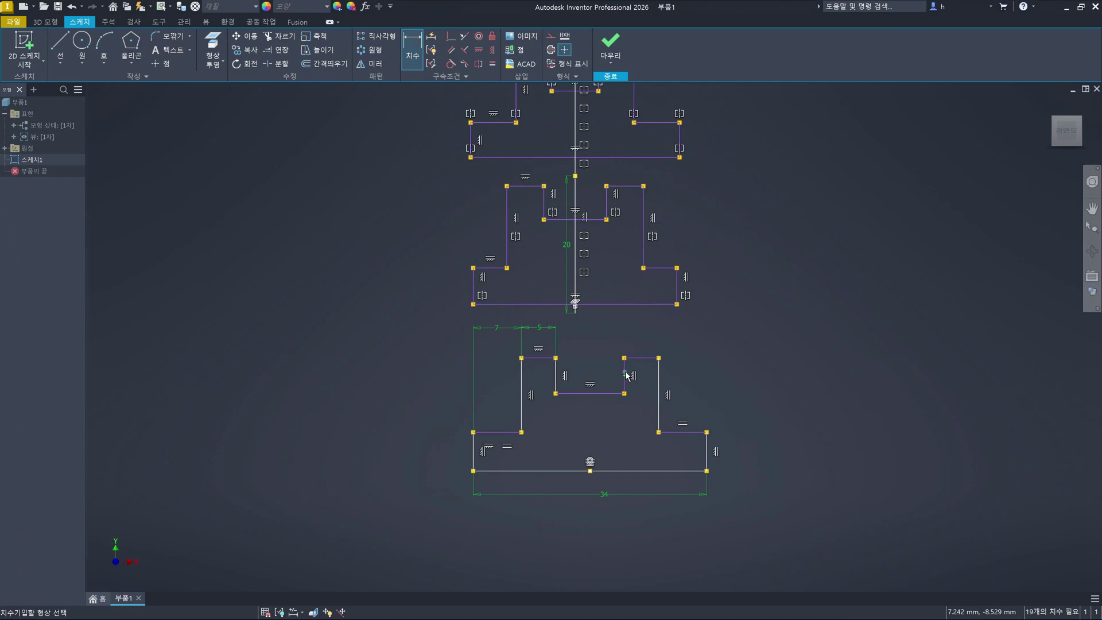
pyautogui.click(625, 375)
pyautogui.click(658, 372)
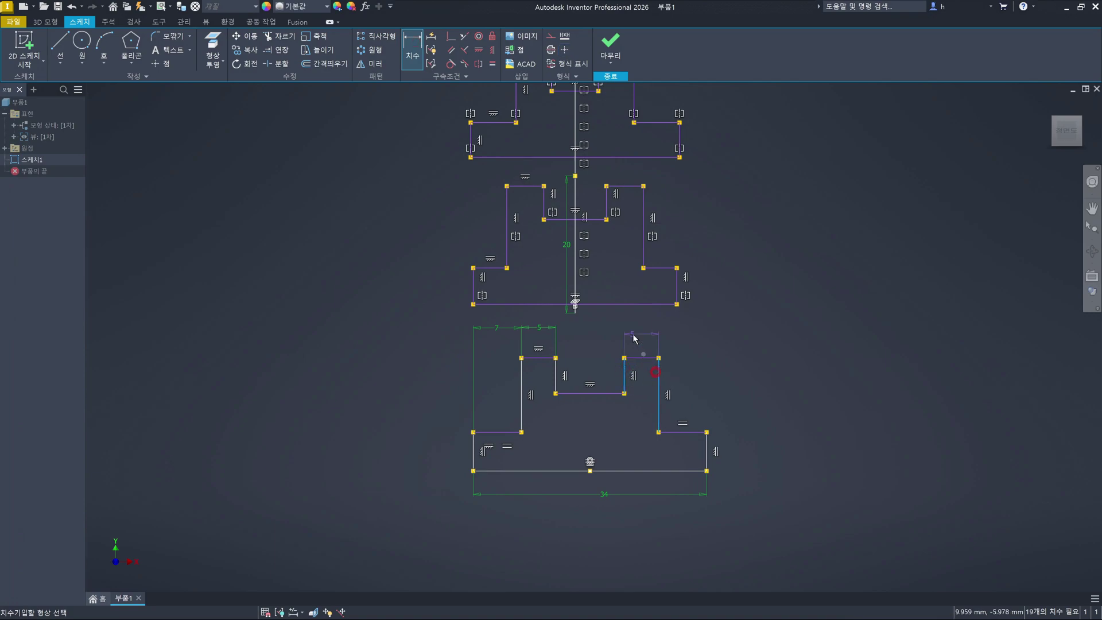
pyautogui.click(638, 331)
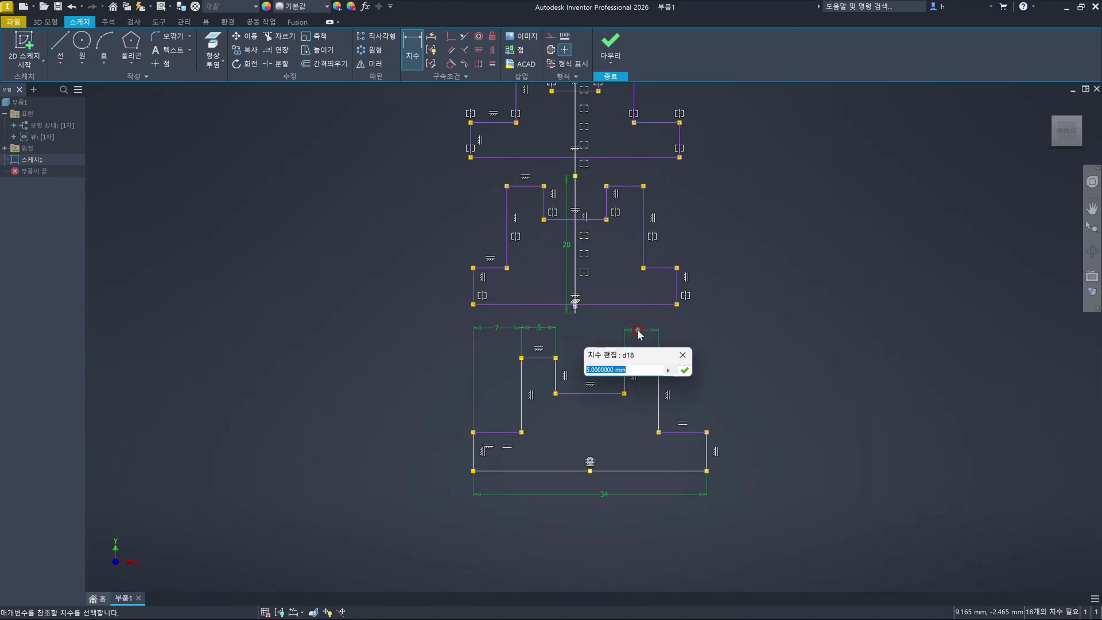
pyautogui.click(539, 327)
pyautogui.click(684, 371)
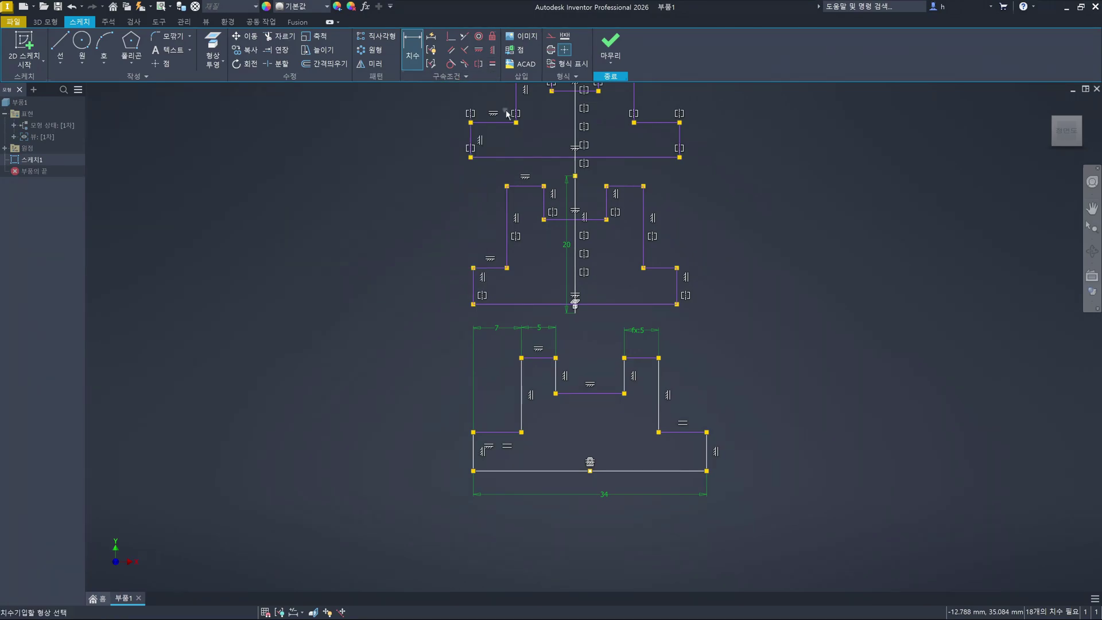
pyautogui.press('Escape')
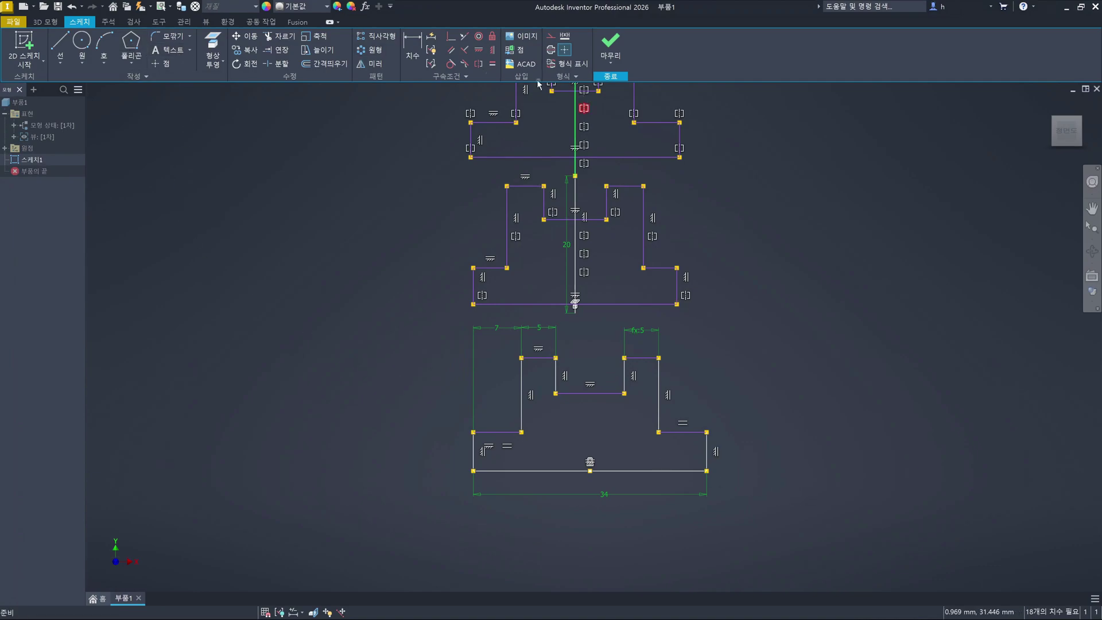
# Draw a two-point rectangle about 22 mm wide in the empty area left of the stepped profiles
pyautogui.click(61, 49)
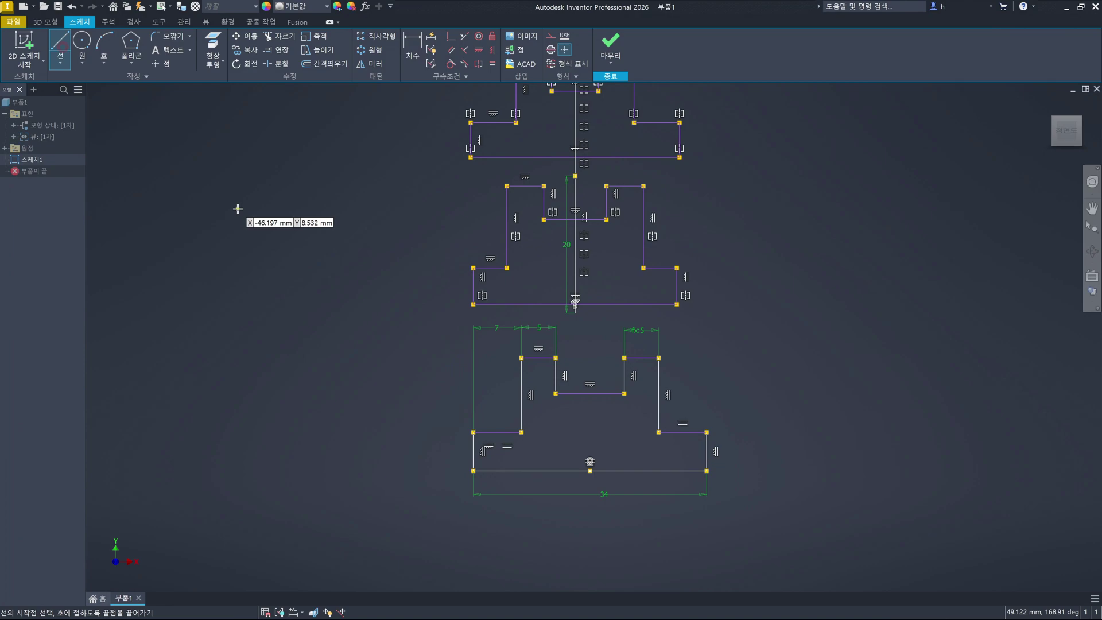
pyautogui.press('Escape')
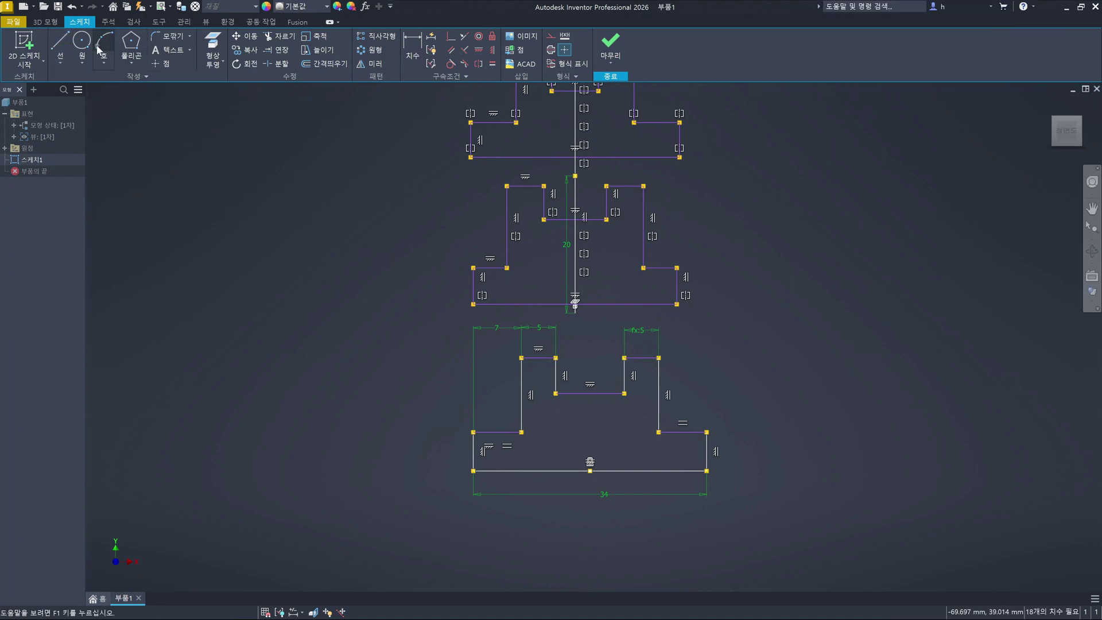
pyautogui.click(130, 64)
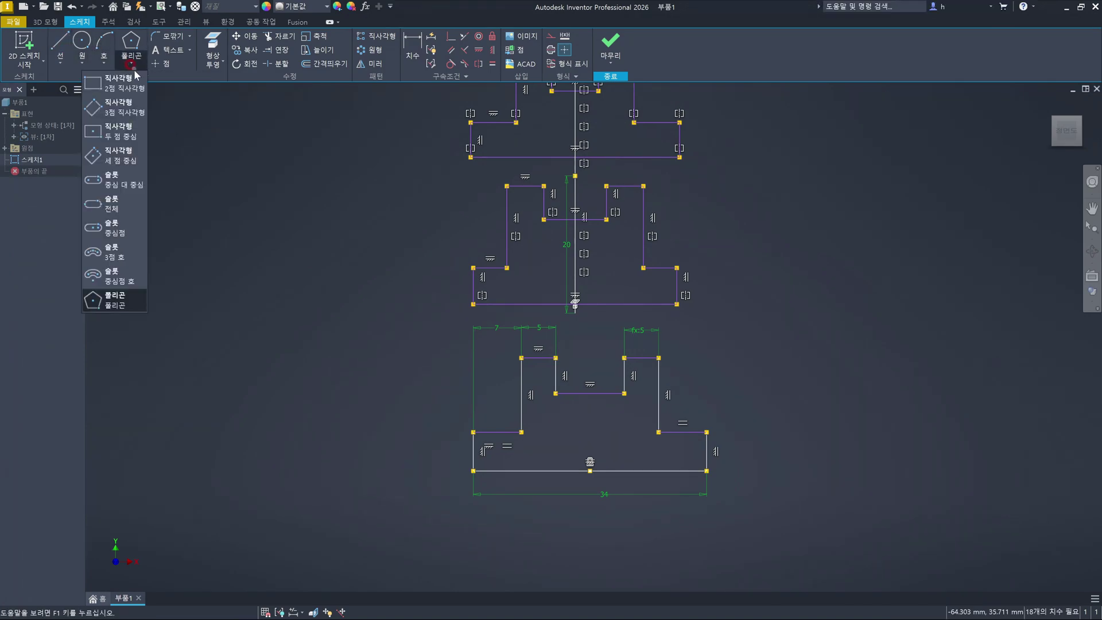
pyautogui.click(124, 88)
pyautogui.click(215, 299)
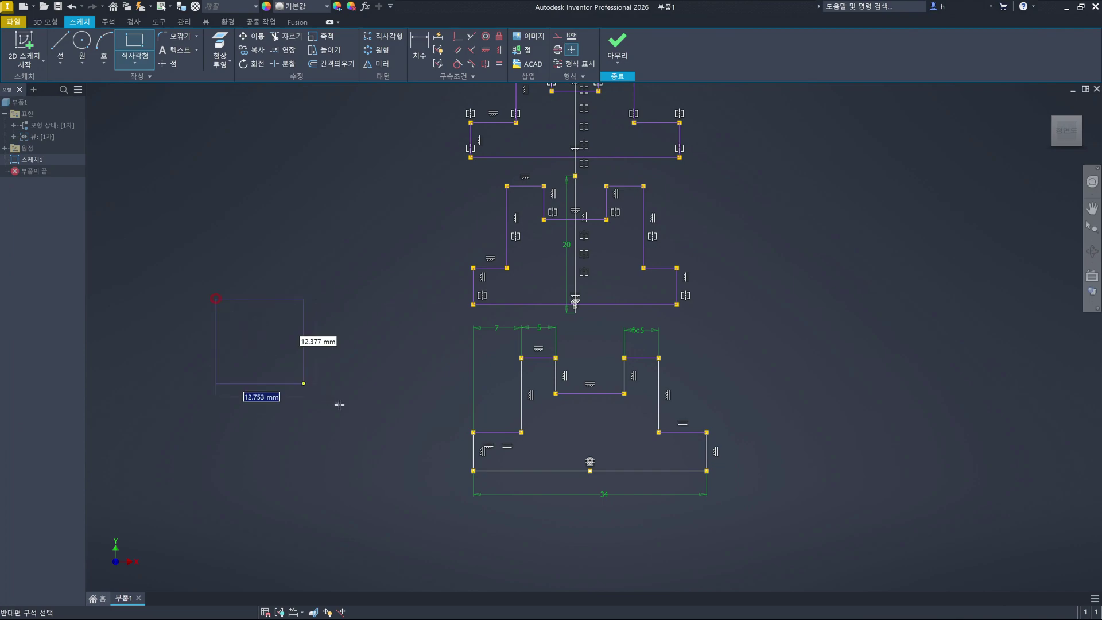
pyautogui.click(369, 438)
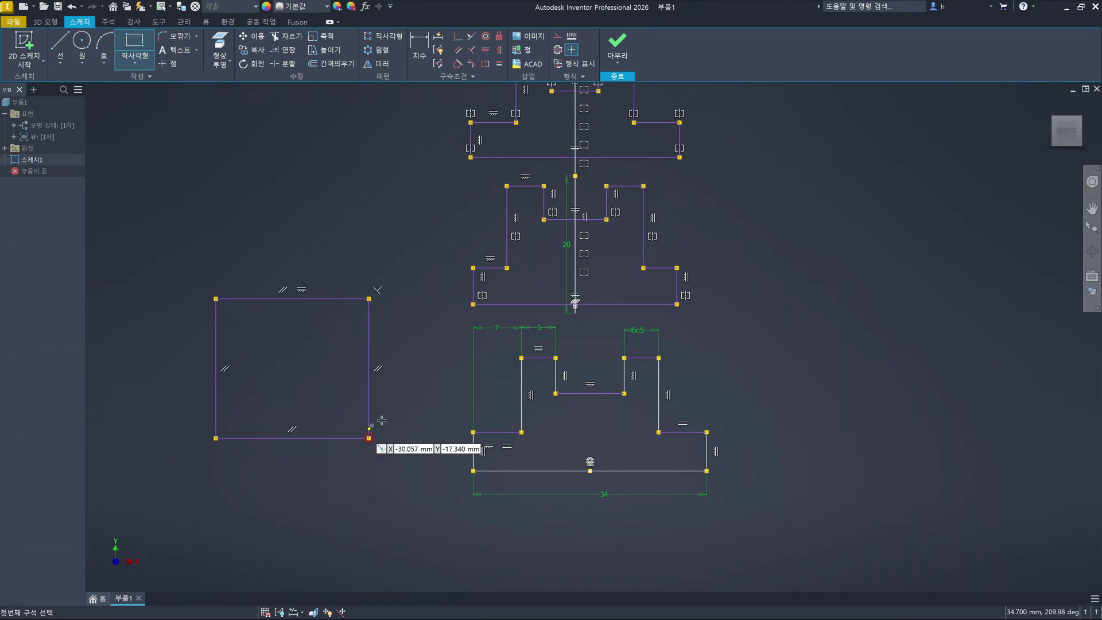
# Dimension the rectangle's width between its two vertical sides as 20 mm
pyautogui.click(419, 50)
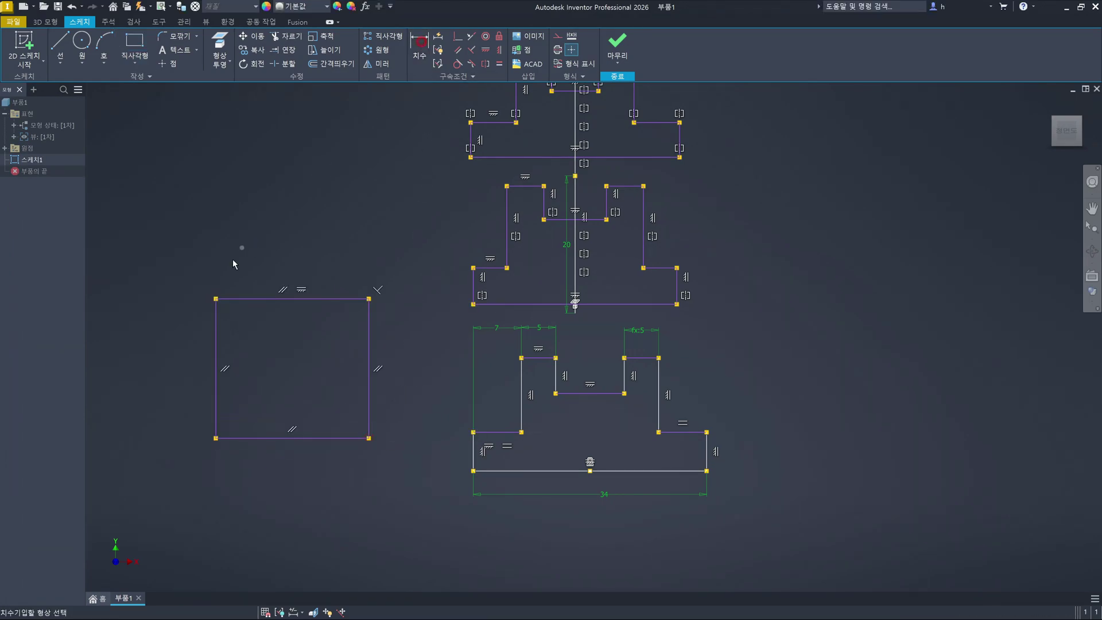
pyautogui.click(216, 336)
pyautogui.click(364, 335)
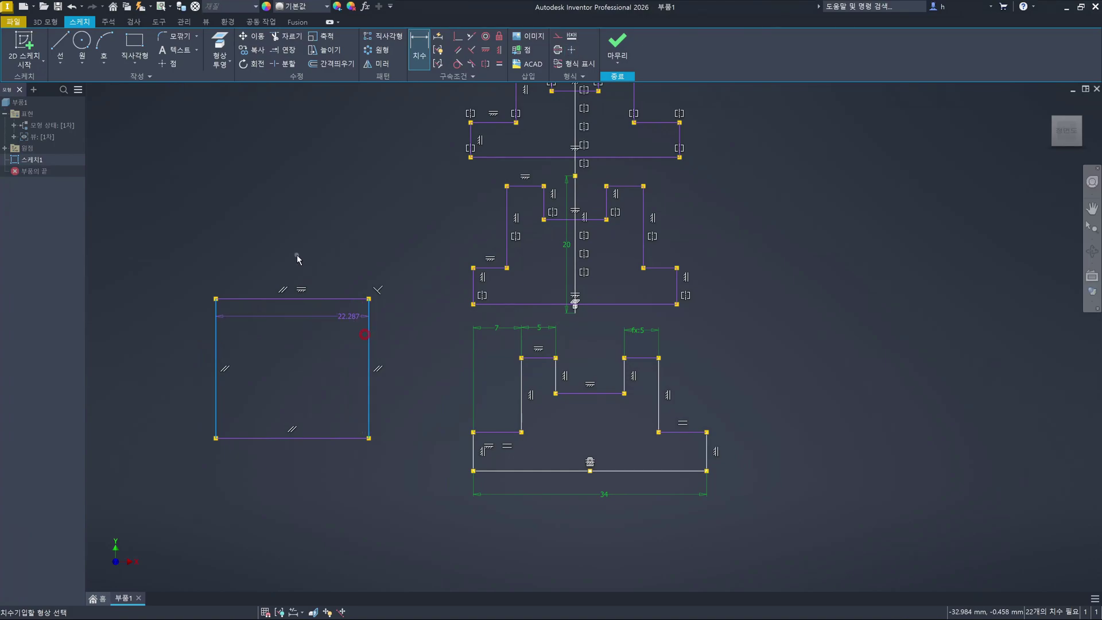
pyautogui.click(293, 251)
pyautogui.write('20')
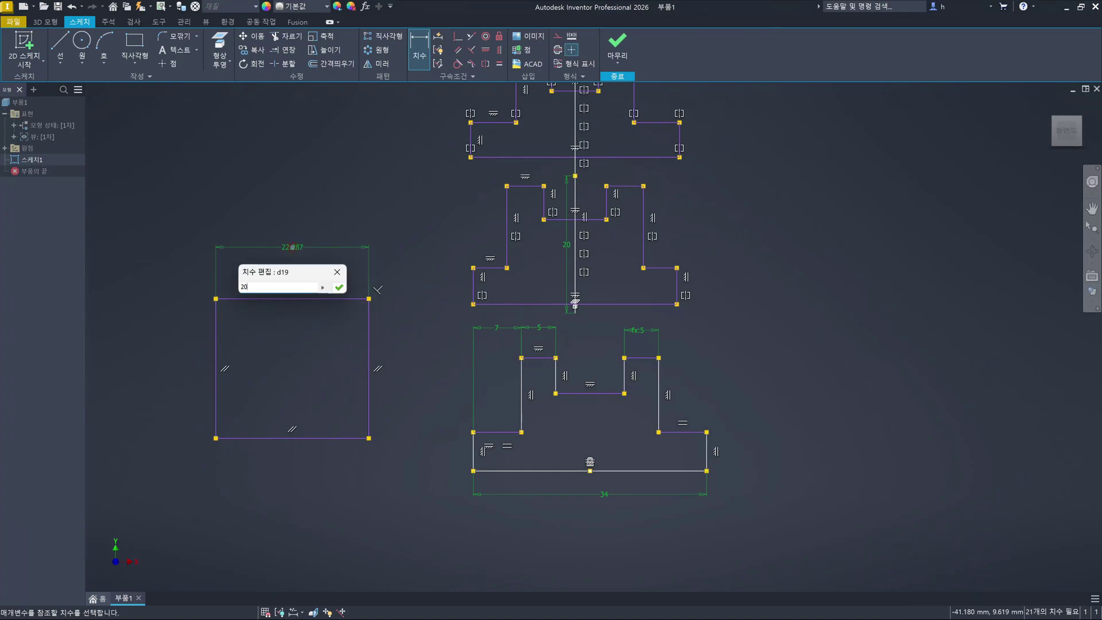
pyautogui.press('Return')
pyautogui.press('Escape')
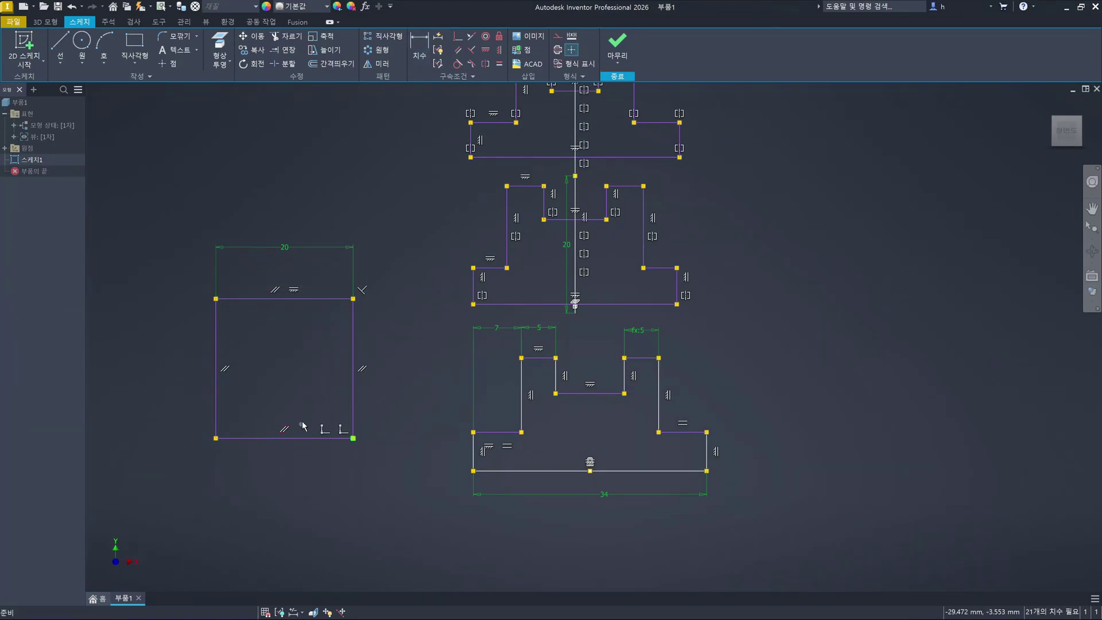
# Apply an equal constraint between the rectangle's right side and its top side
pyautogui.click(500, 64)
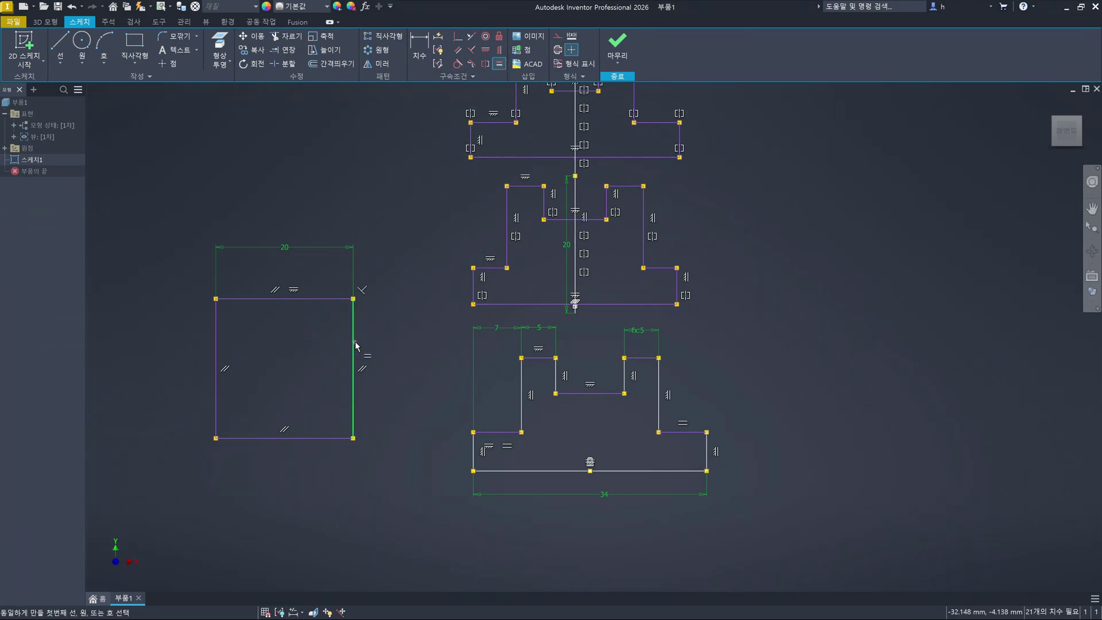
pyautogui.click(355, 344)
pyautogui.click(330, 300)
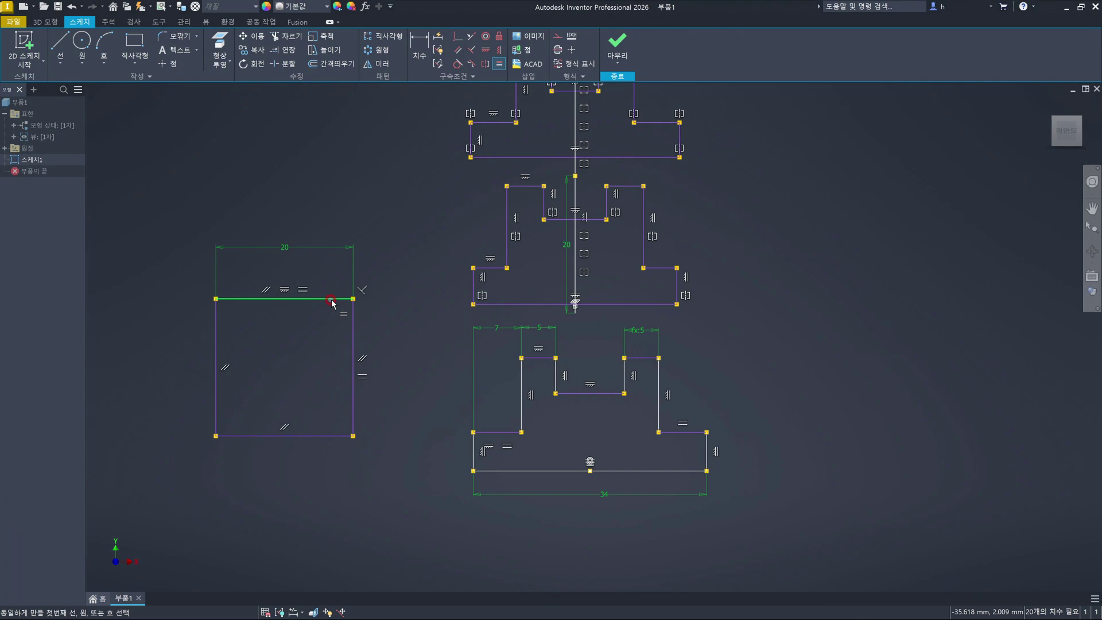
pyautogui.press('Escape')
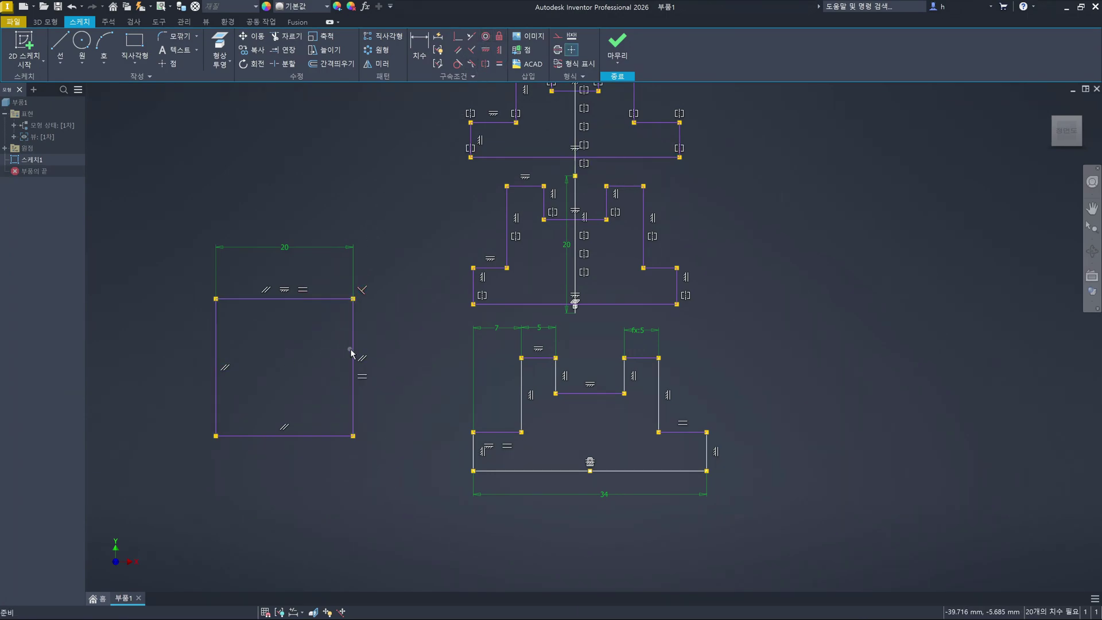
# Fix the square's top right corner point in place and check its right side
pyautogui.click(500, 37)
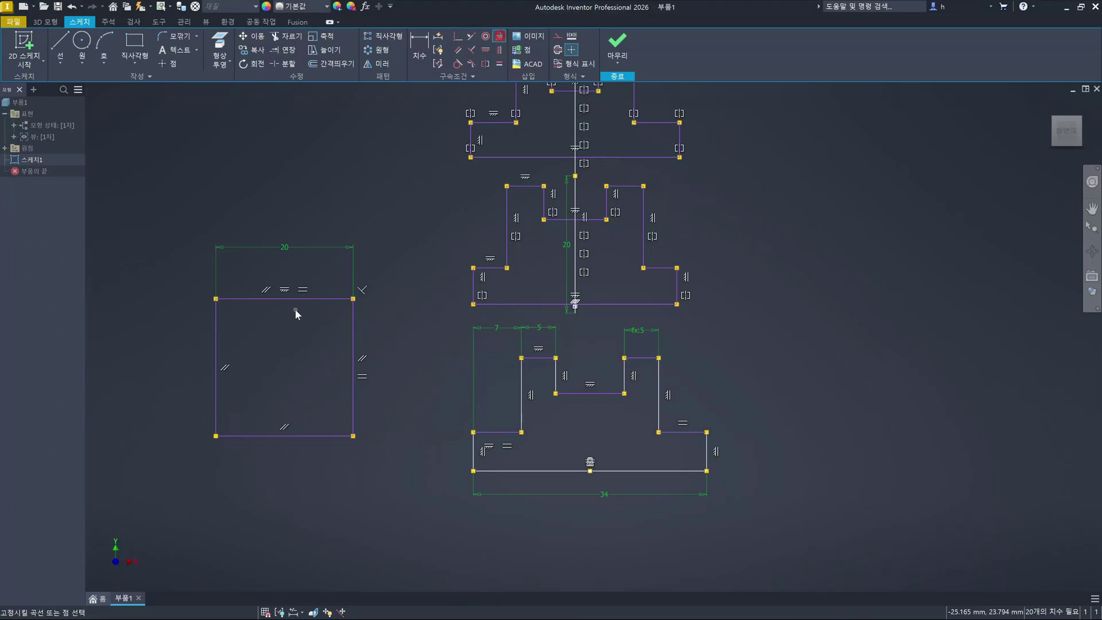
pyautogui.click(353, 298)
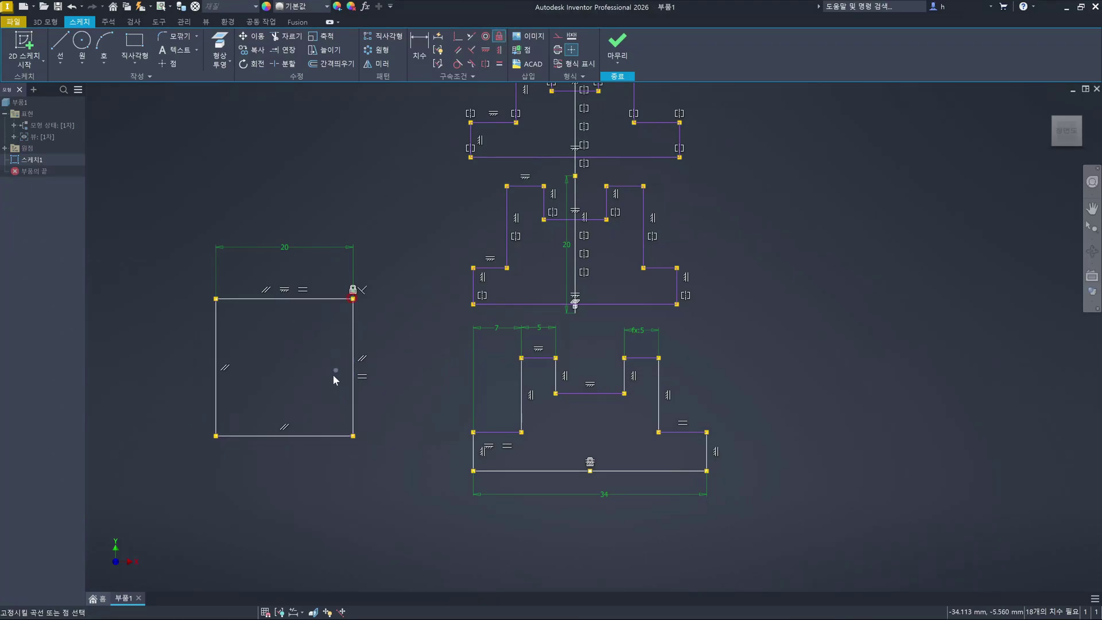
pyautogui.press('Escape')
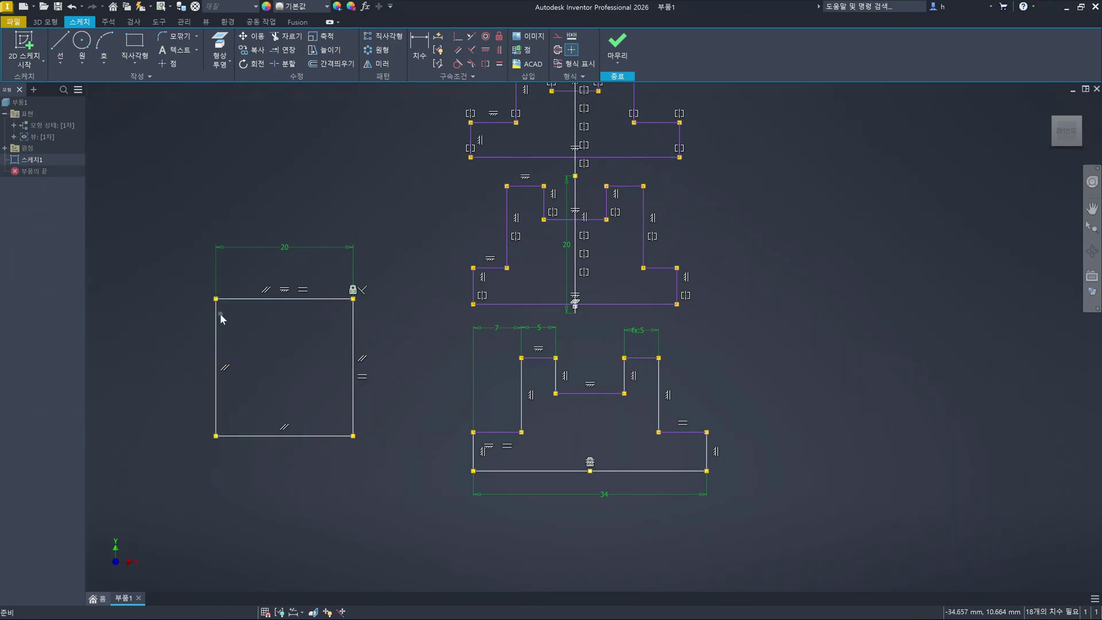
pyautogui.click(353, 338)
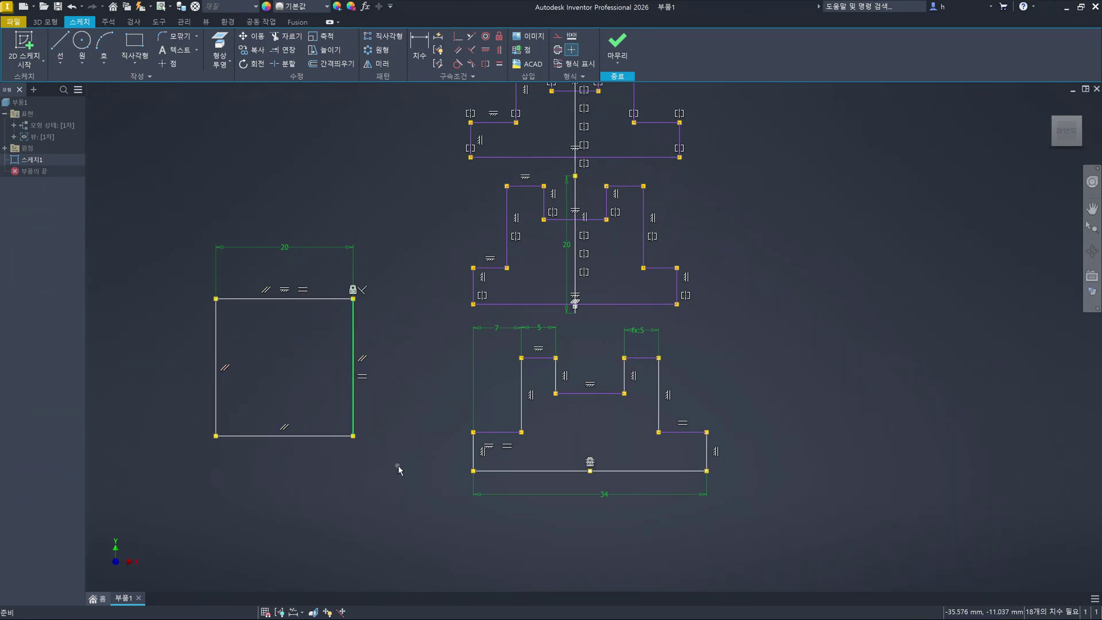
pyautogui.click(463, 556)
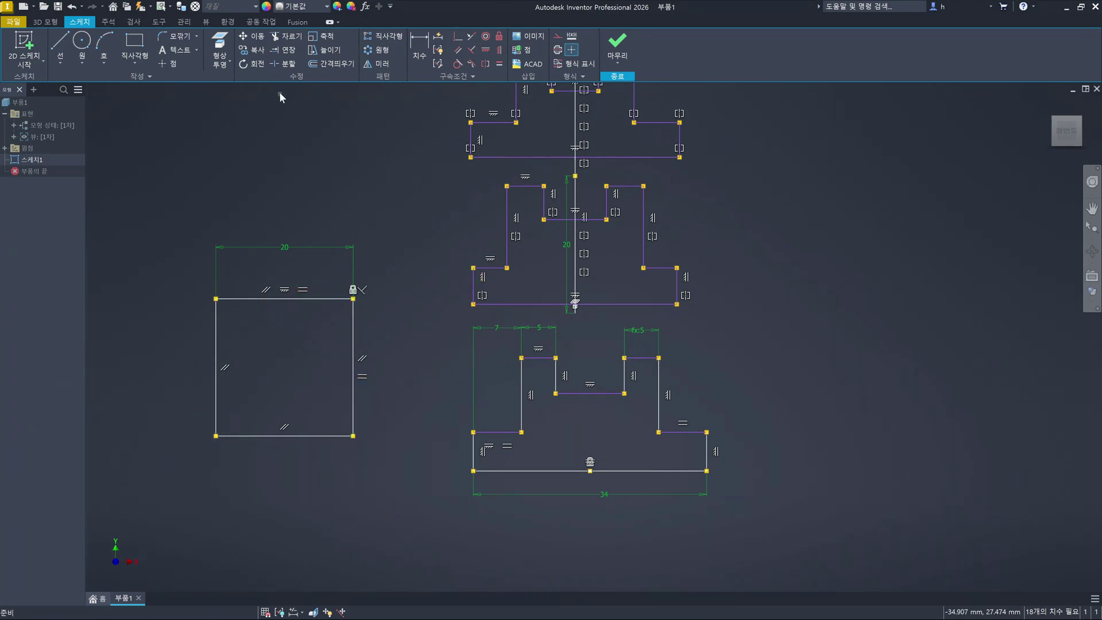
# Draw two center-point circles right of the profiles, a small one and a larger one above and left of it
pyautogui.click(82, 41)
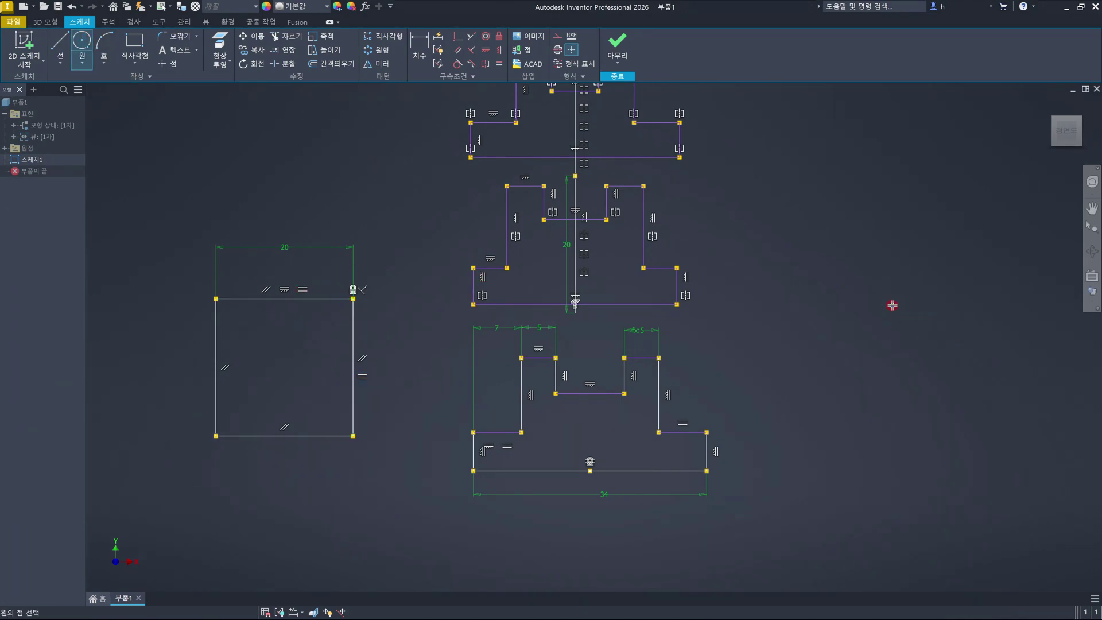
pyautogui.click(870, 262)
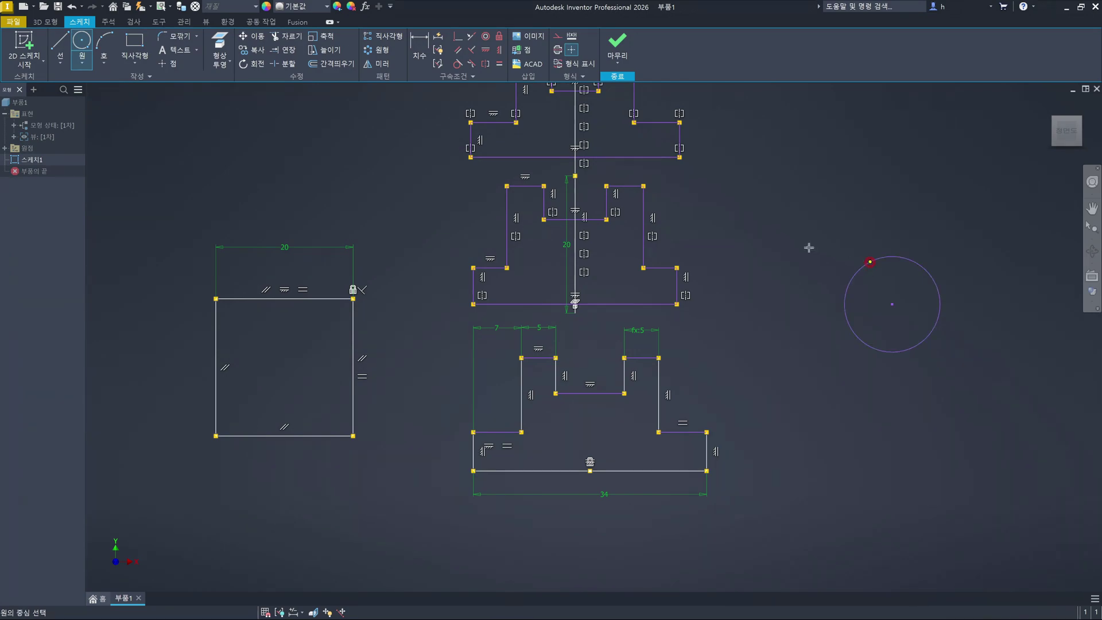
pyautogui.click(774, 157)
pyautogui.click(791, 263)
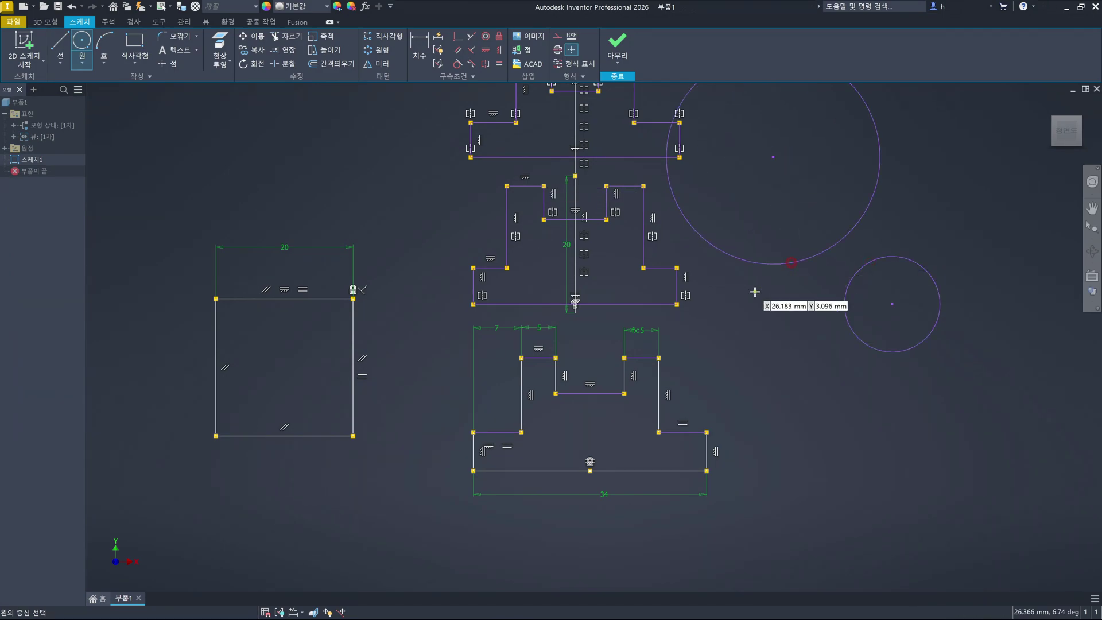
pyautogui.press('Escape')
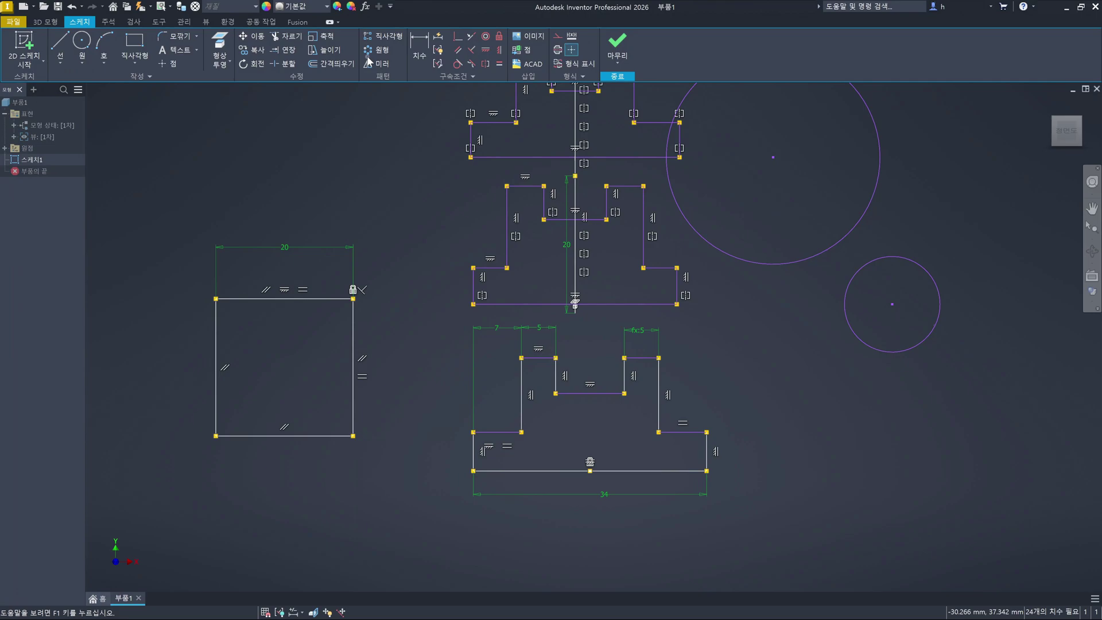
# Dimension the larger circle's diameter as 30 mm
pyautogui.click(419, 48)
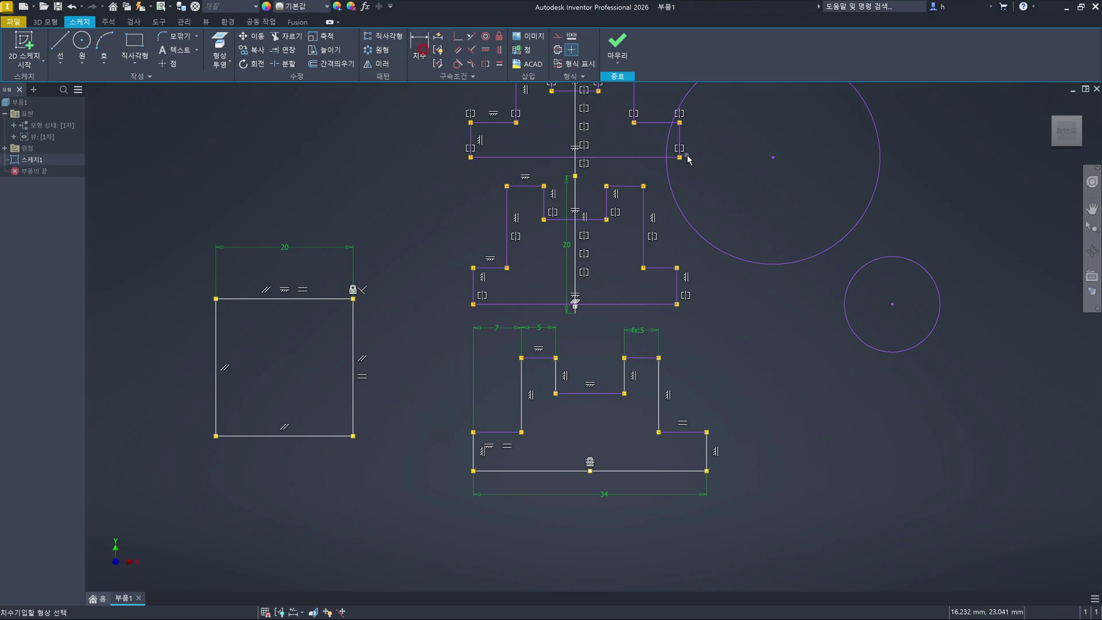
pyautogui.click(879, 185)
pyautogui.click(915, 206)
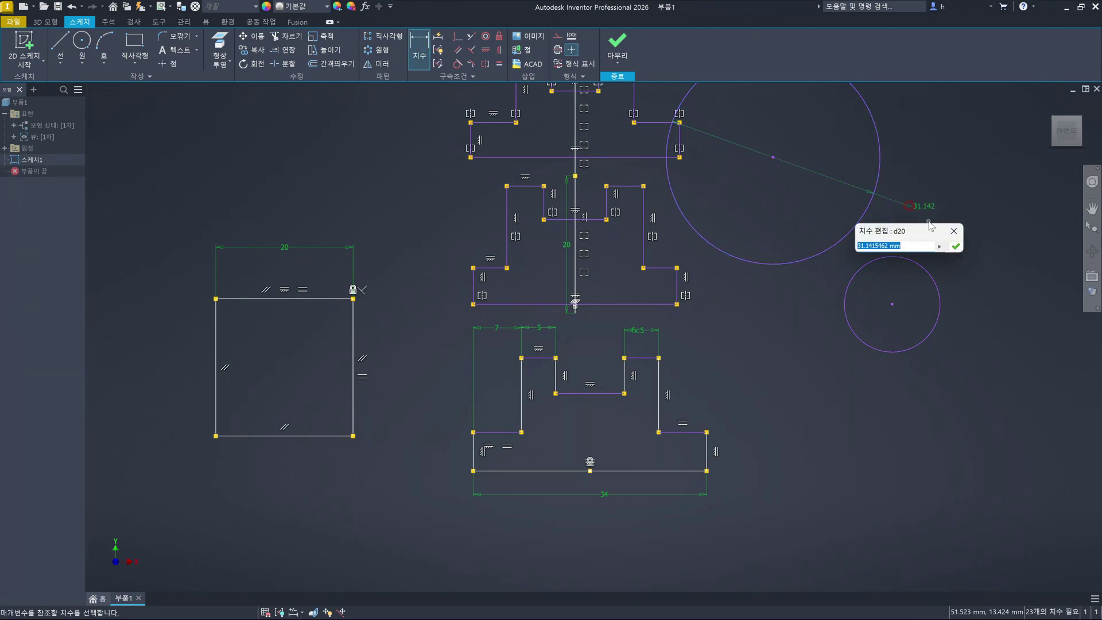
pyautogui.write('30')
pyautogui.press('Return')
pyautogui.press('Escape')
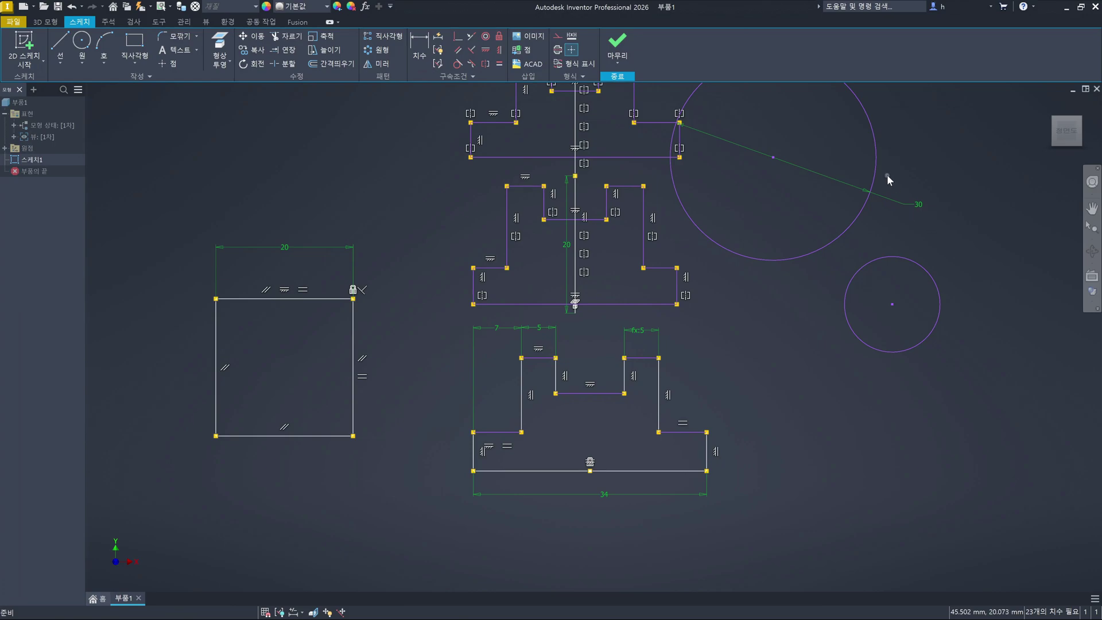
# Apply an equal constraint between the smaller circle and the 30 mm circle, and move the diameter dimension clear of the resized circle
pyautogui.click(497, 65)
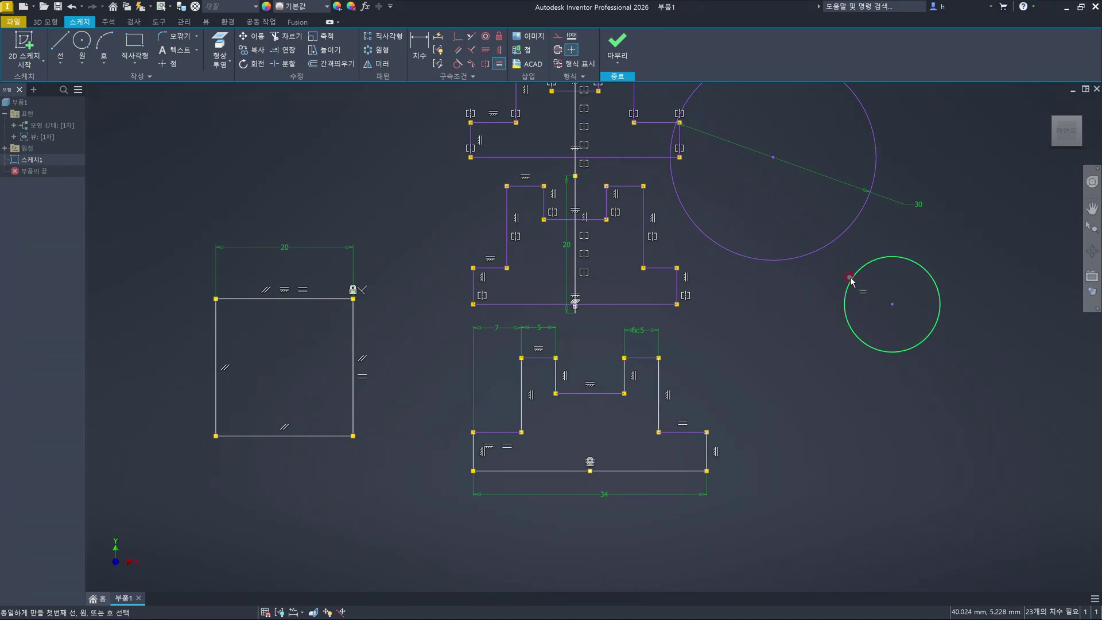
pyautogui.click(851, 282)
pyautogui.click(831, 244)
pyautogui.press('Escape')
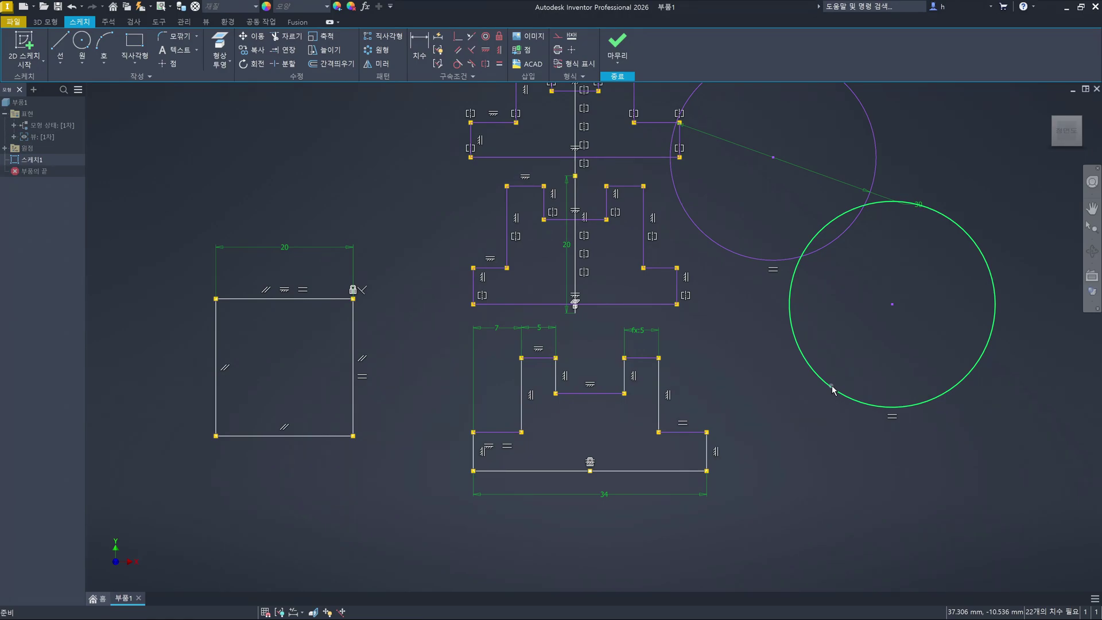
pyautogui.click(834, 391)
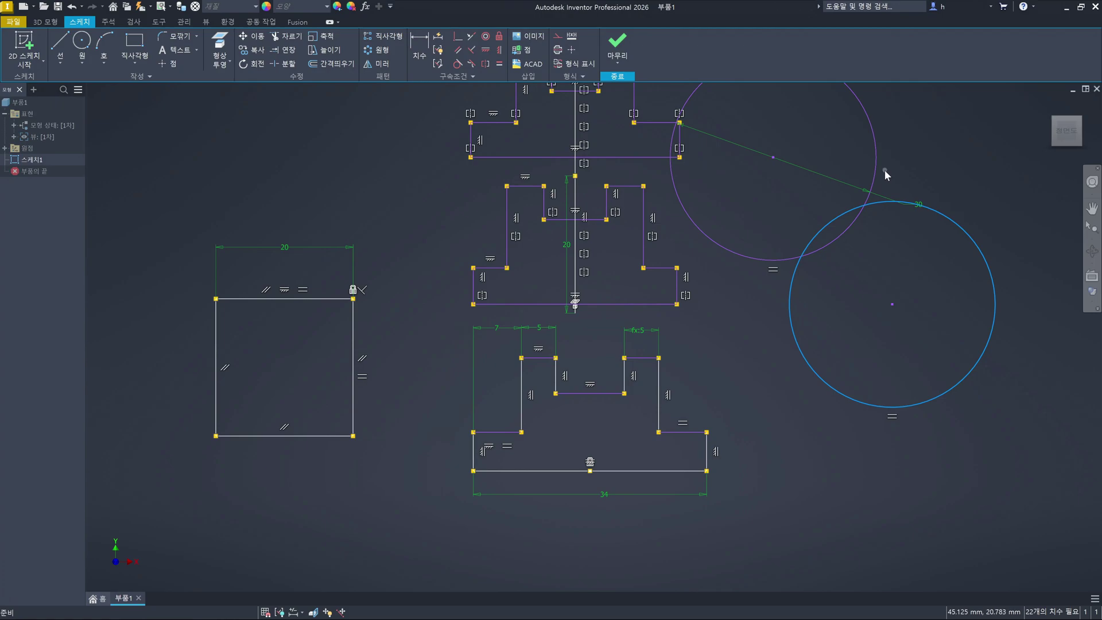
pyautogui.moveTo(930, 205); pyautogui.dragTo(921, 163)
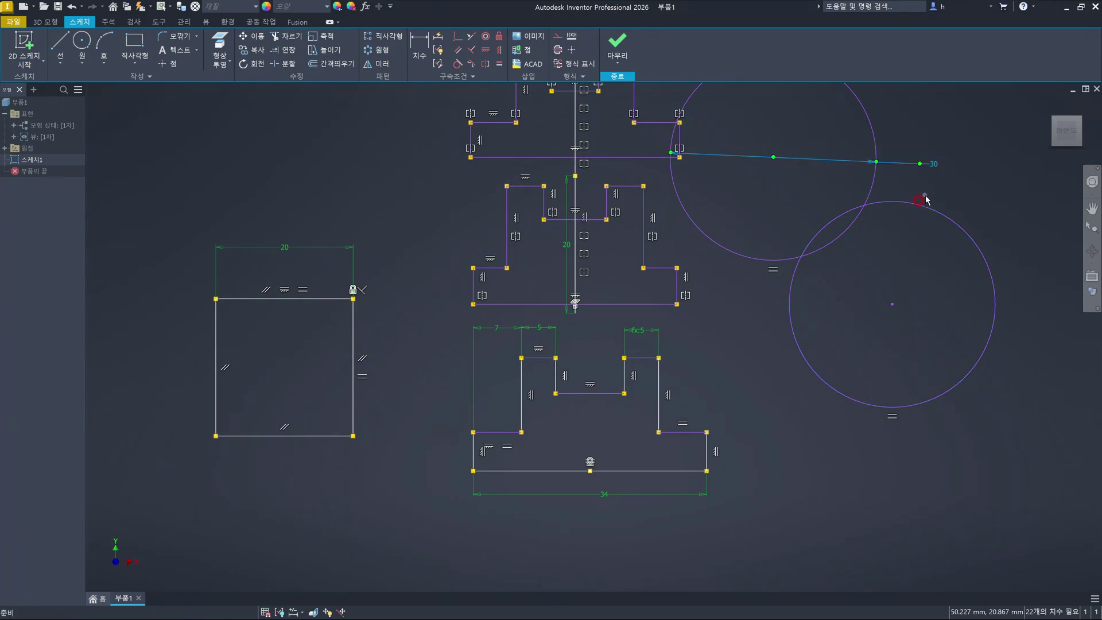
pyautogui.click(957, 179)
# Draw a horizontal line about 28 mm long to the upper right of the two circles
pyautogui.moveTo(969, 193); pyautogui.dragTo(851, 321, button='middle')
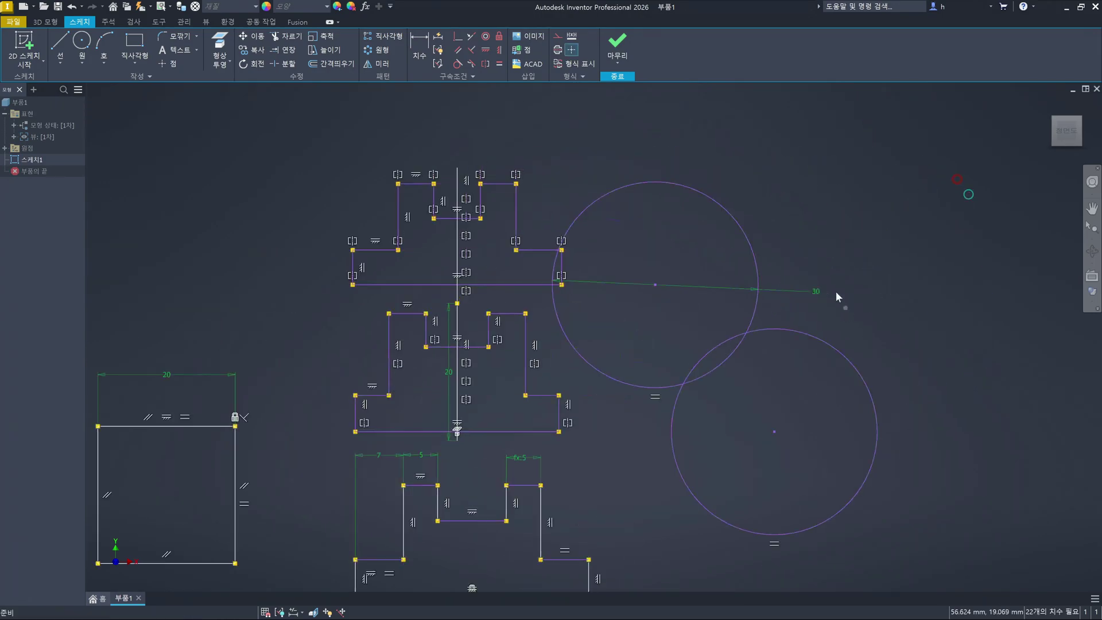
pyautogui.click(60, 45)
pyautogui.click(788, 218)
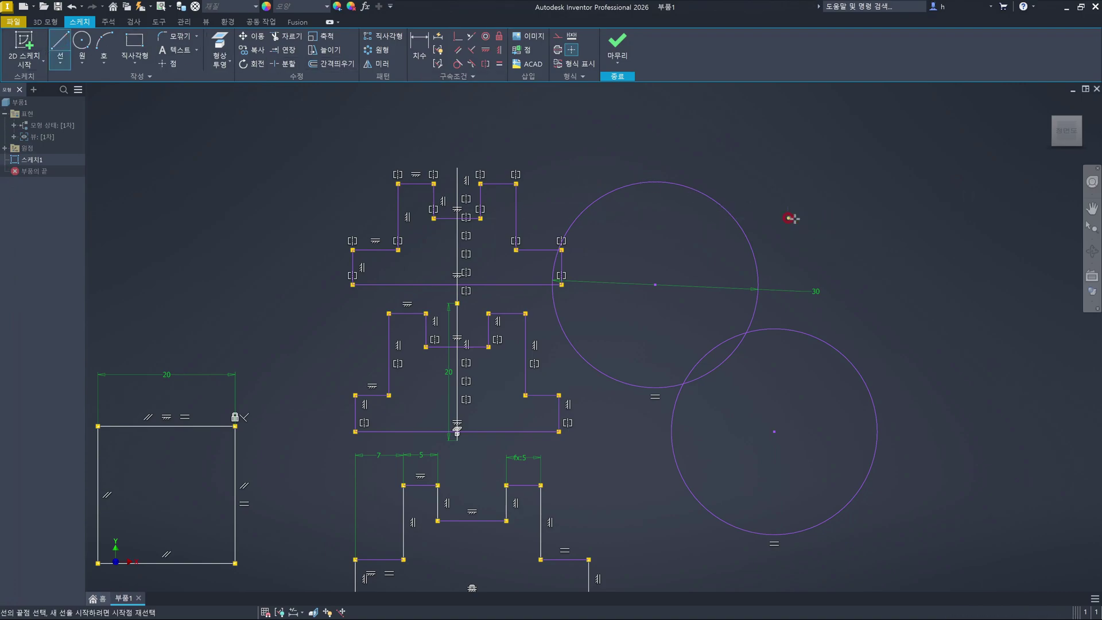
pyautogui.click(982, 218)
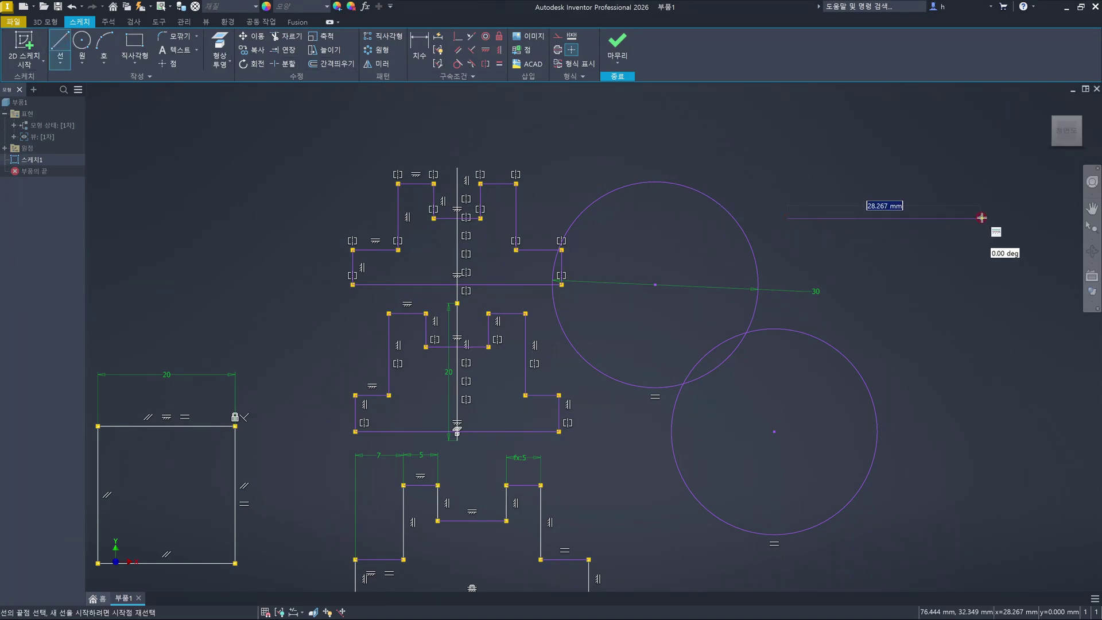
pyautogui.press('Escape')
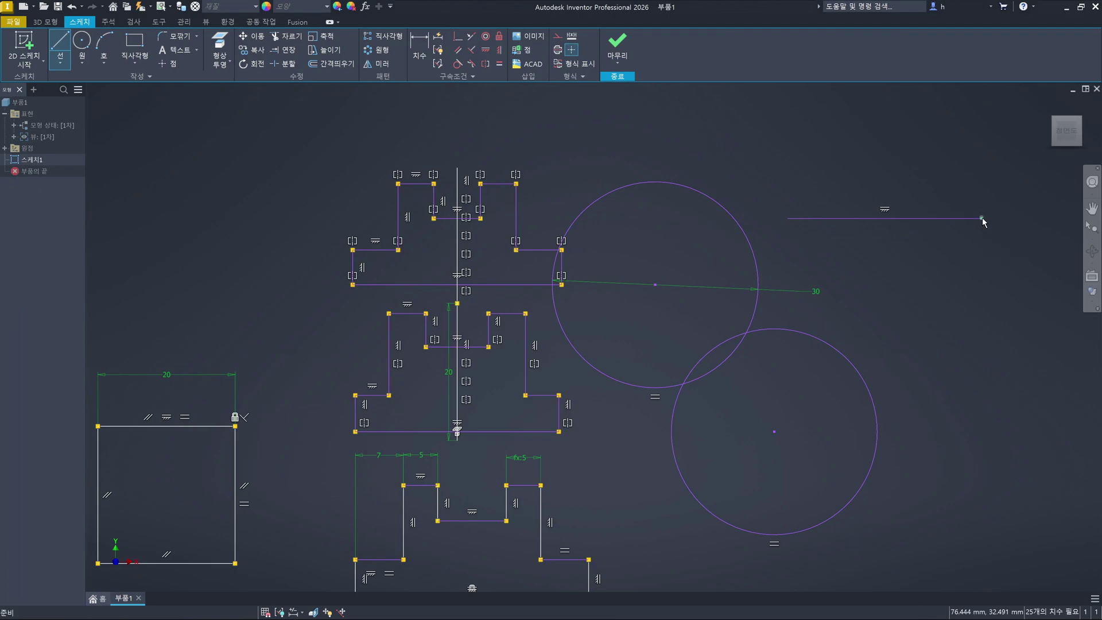
pyautogui.press('Escape')
# Try to apply an equal constraint between the 30 mm circle and the horizontal line
pyautogui.click(851, 220)
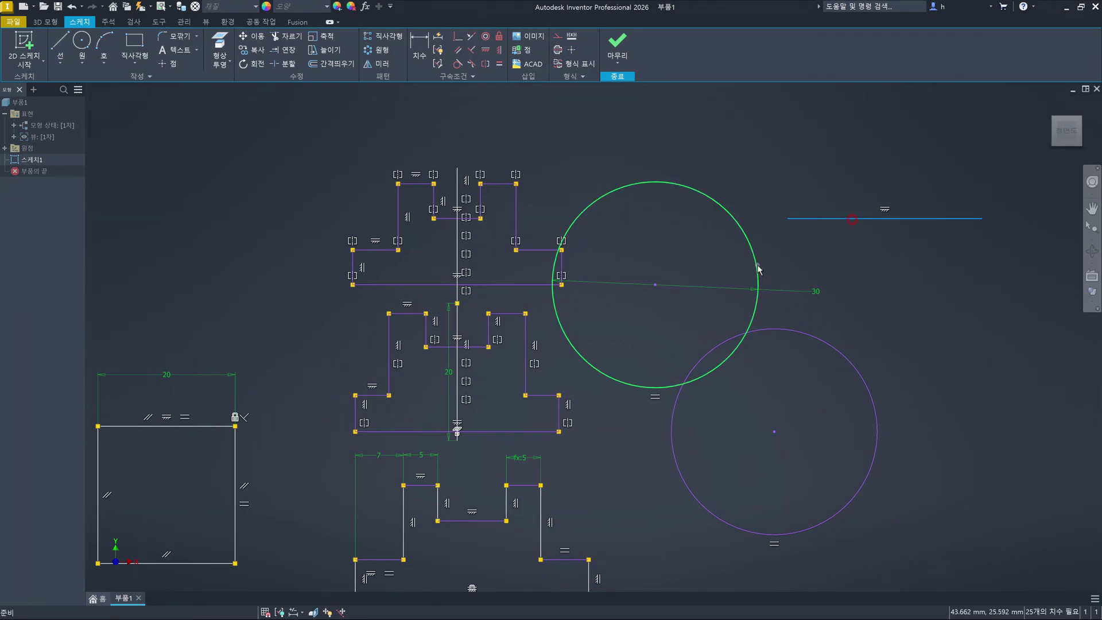
pyautogui.click(758, 266)
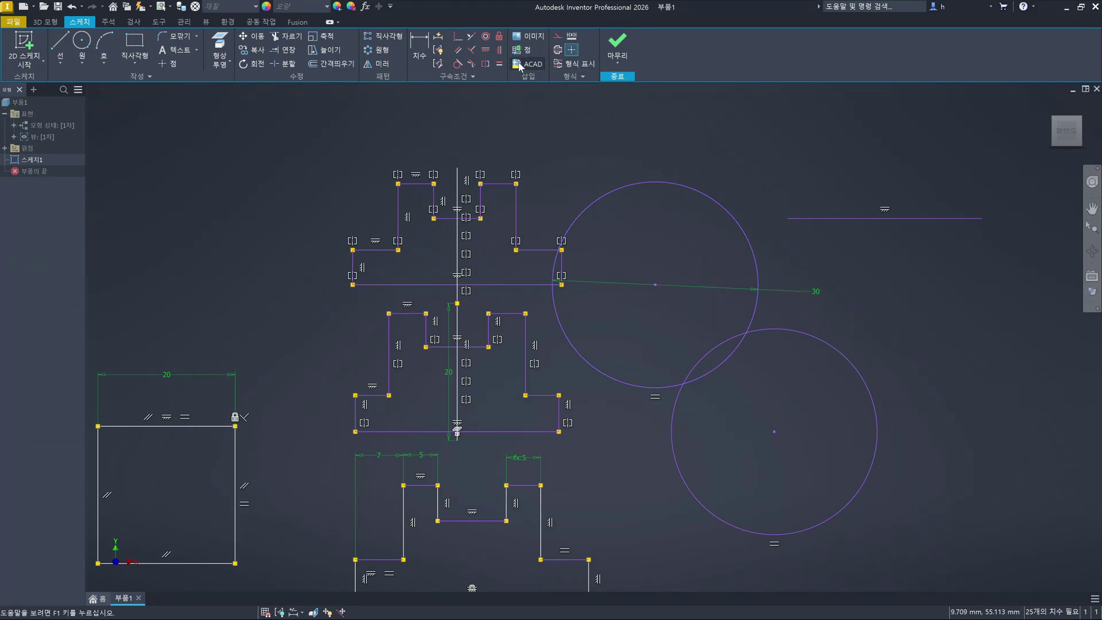
pyautogui.press('=')
pyautogui.click(734, 224)
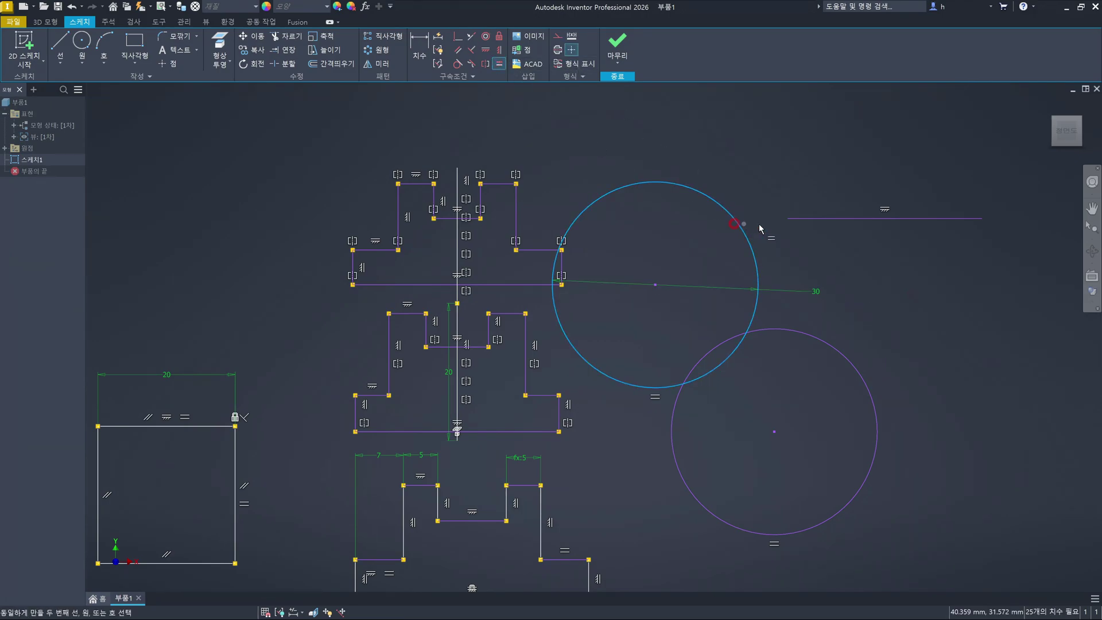
pyautogui.click(830, 218)
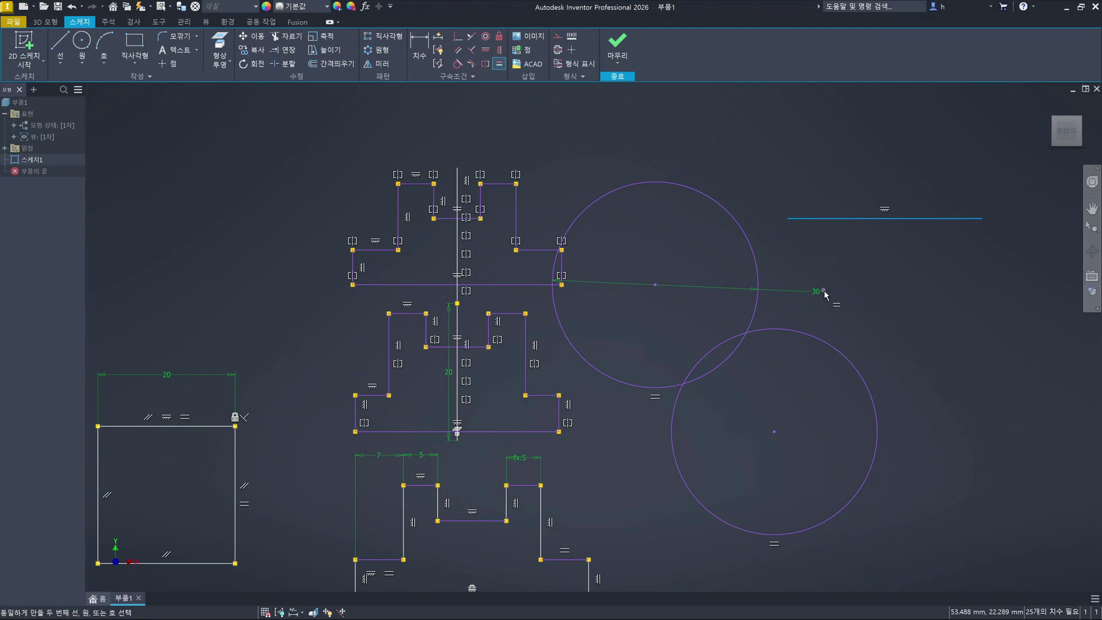
pyautogui.press('Escape')
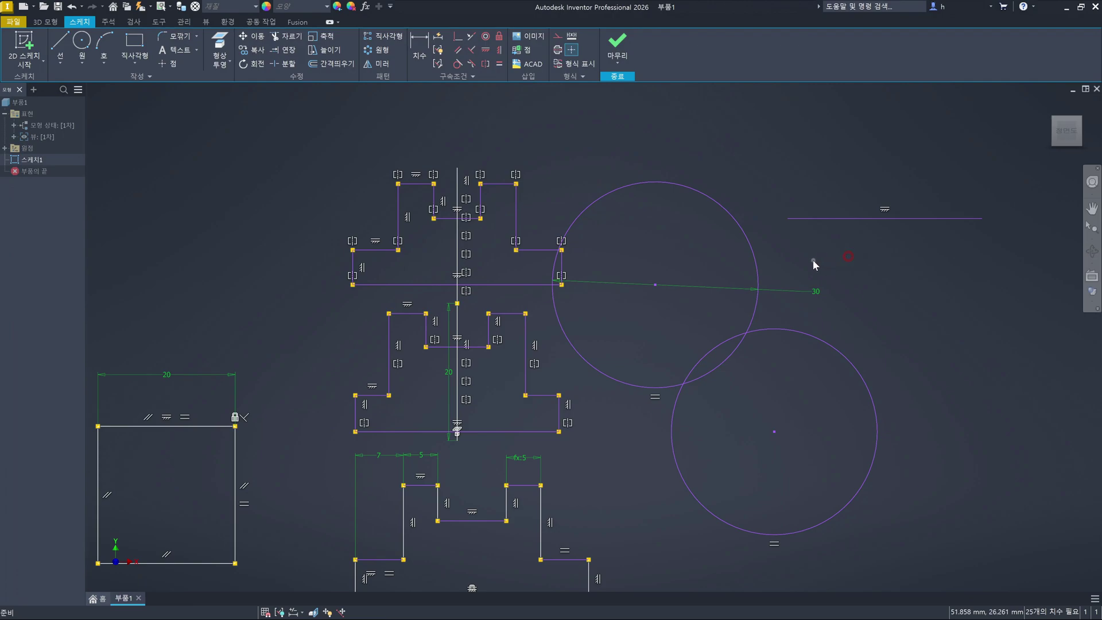
# Dimension the horizontal line's length and link it to the circle's 30 mm diameter dimension (d20)
pyautogui.click(417, 43)
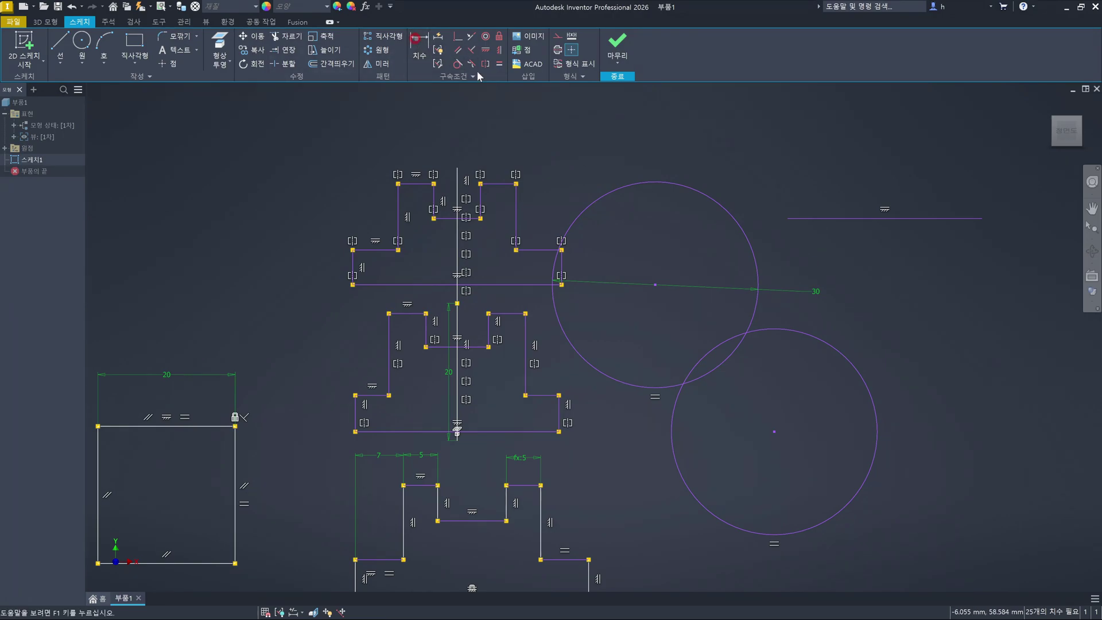
pyautogui.click(820, 221)
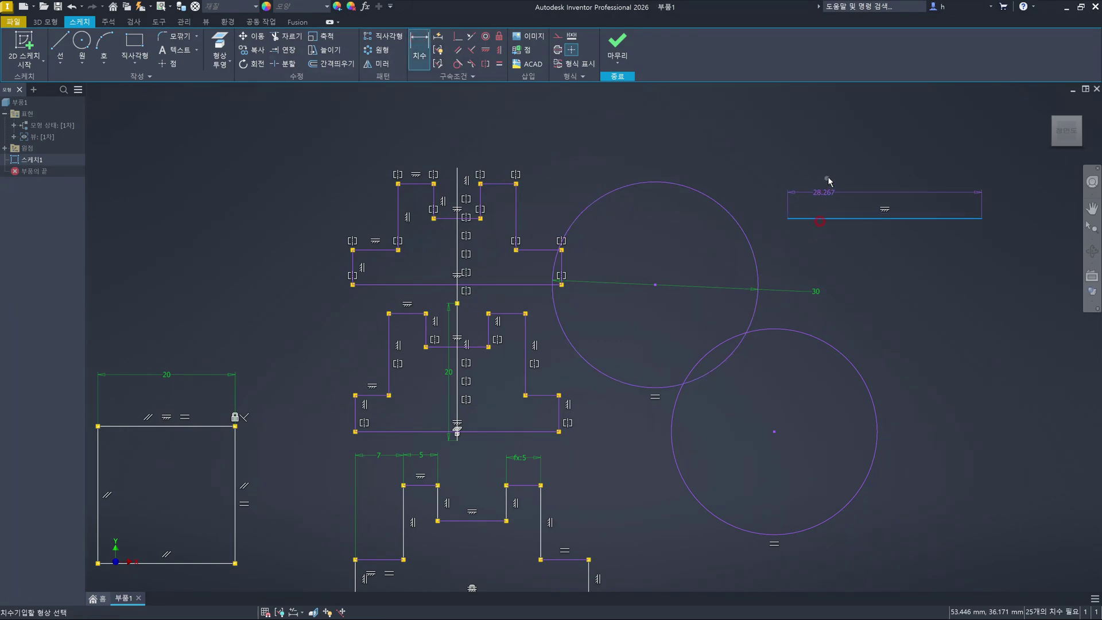
pyautogui.click(831, 174)
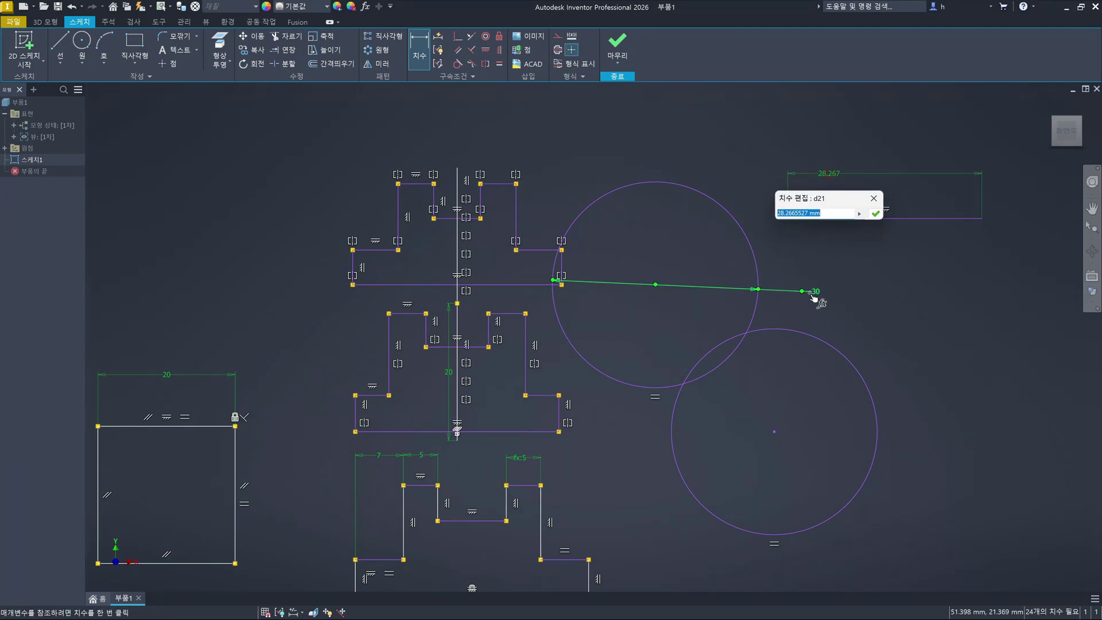
pyautogui.click(816, 292)
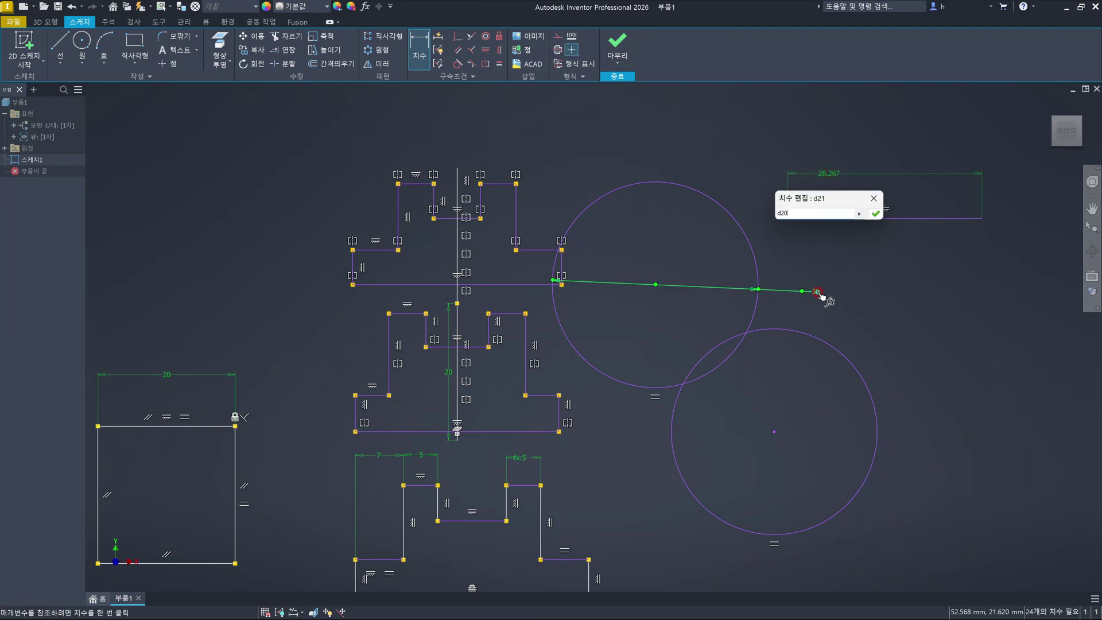
pyautogui.click(876, 213)
pyautogui.press('Escape')
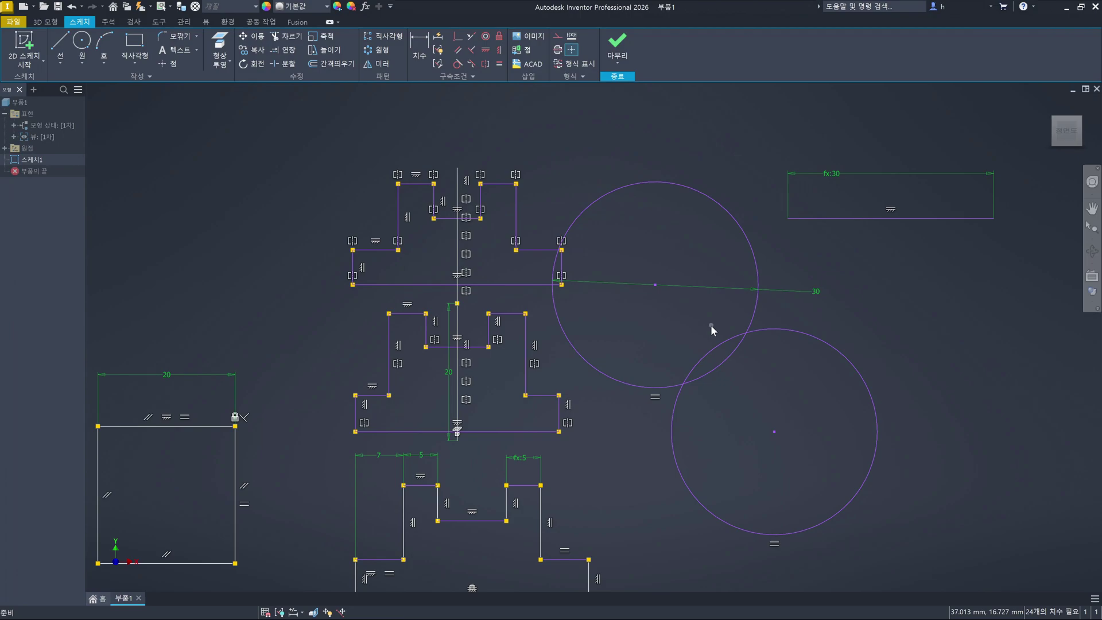
# Draw a large center-point circle above the square, left of the stepped profiles
pyautogui.click(82, 40)
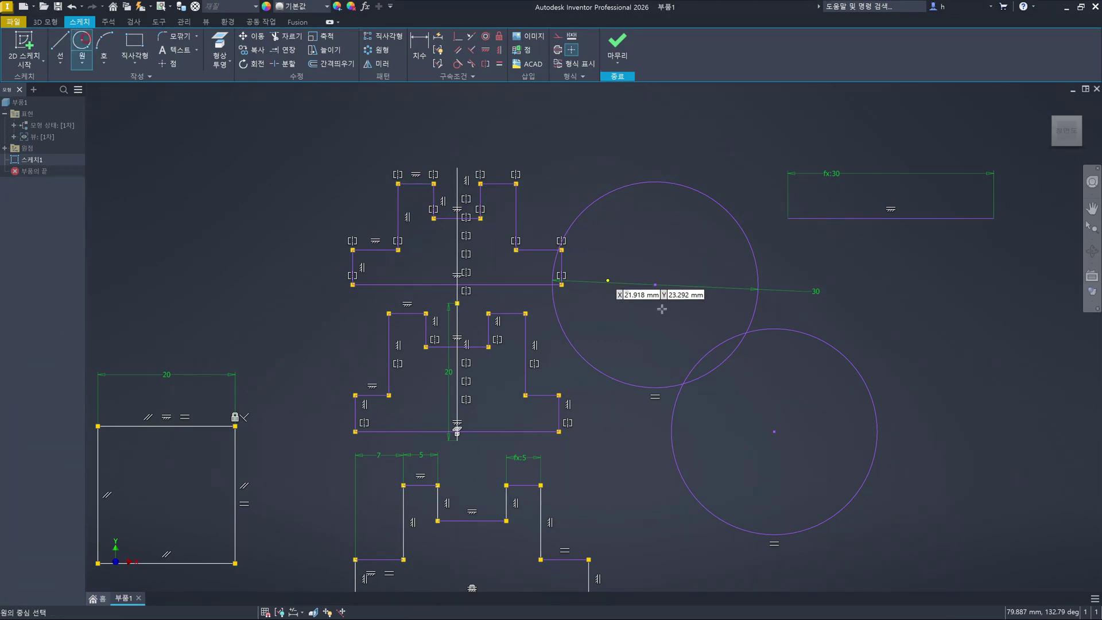
pyautogui.scroll(3, 662, 309)
pyautogui.scroll(-5, 873, 387)
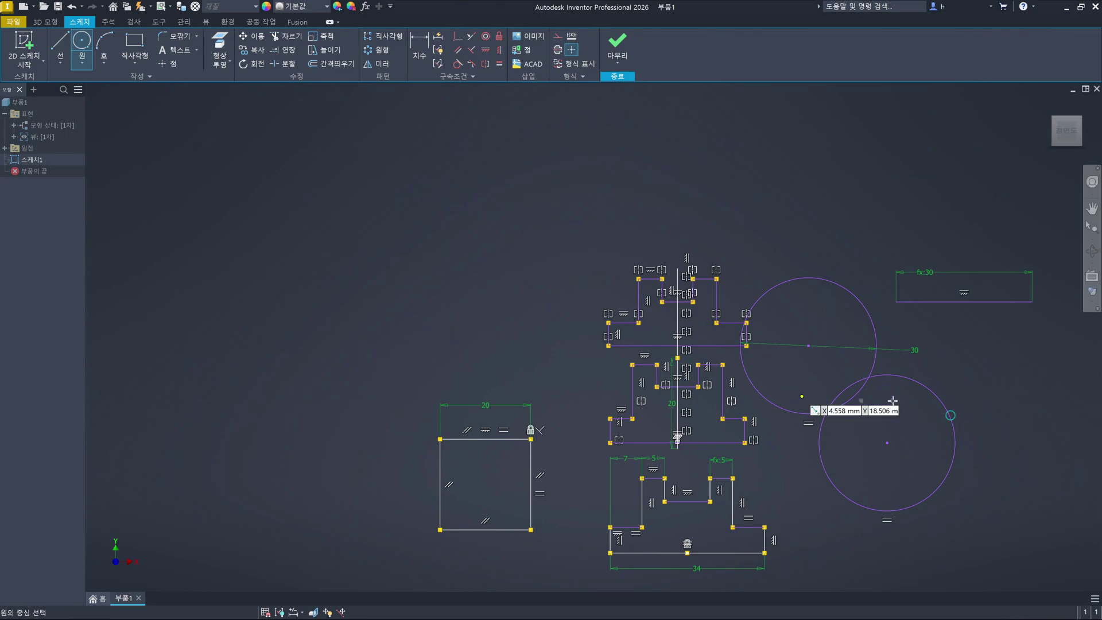
pyautogui.click(480, 278)
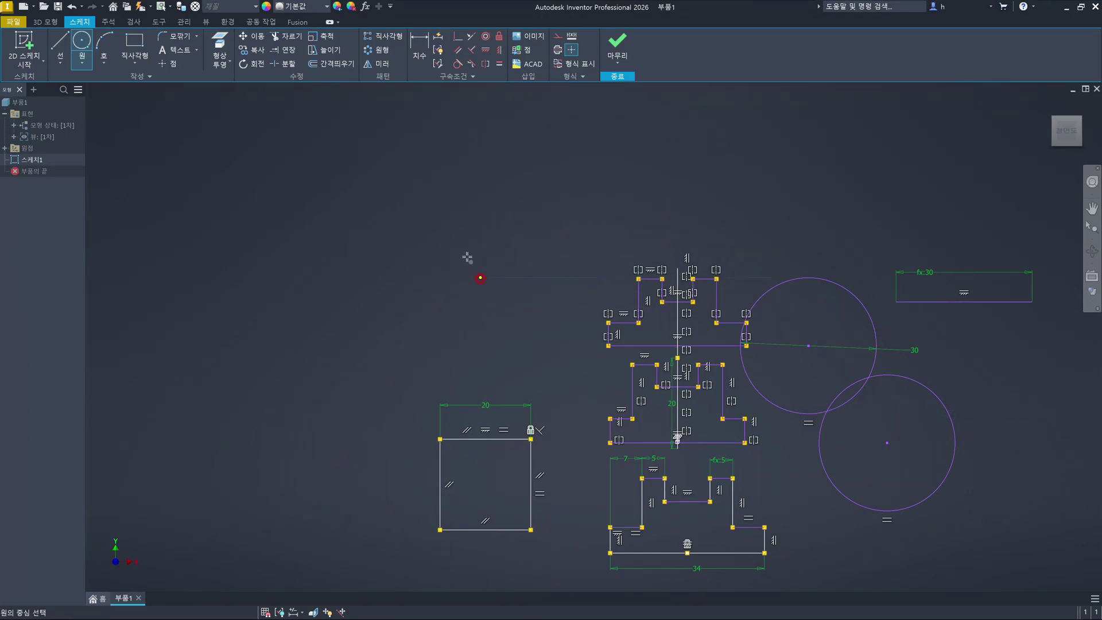
pyautogui.click(410, 202)
pyautogui.press('Escape')
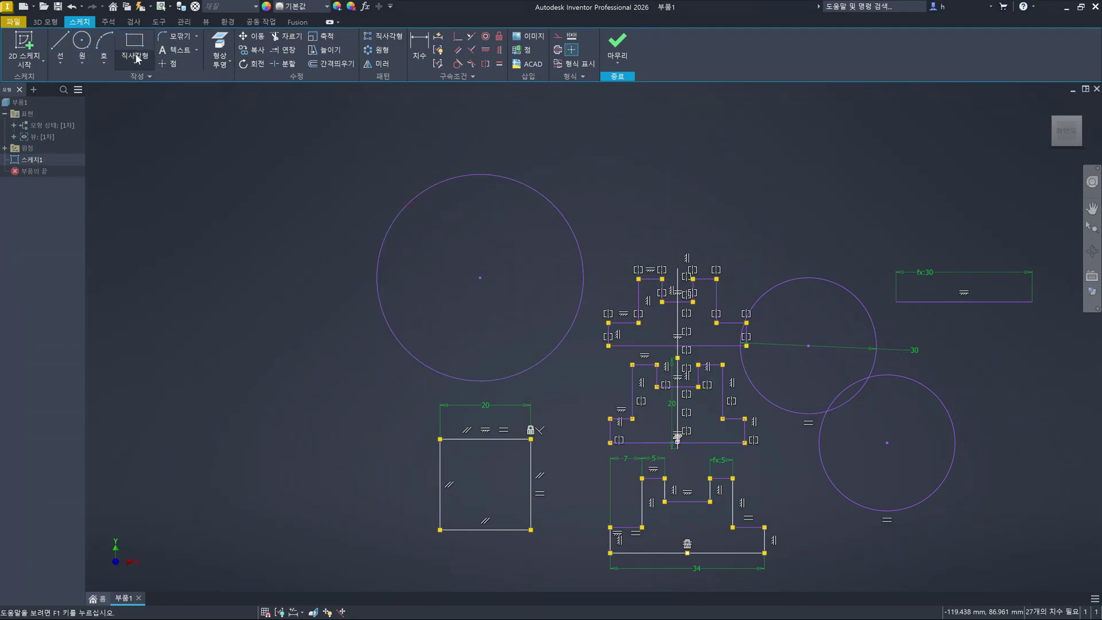
# Draw a three-point arc with a radius of about 33 mm to the left of the large circle
pyautogui.click(103, 43)
pyautogui.click(272, 311)
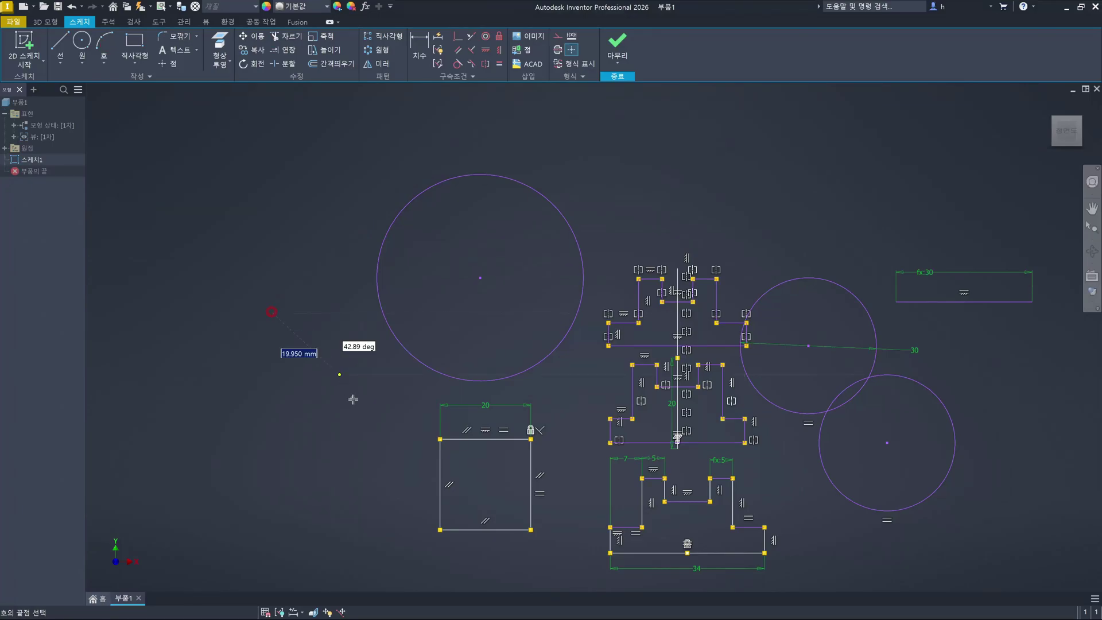
pyautogui.click(353, 400)
pyautogui.click(327, 353)
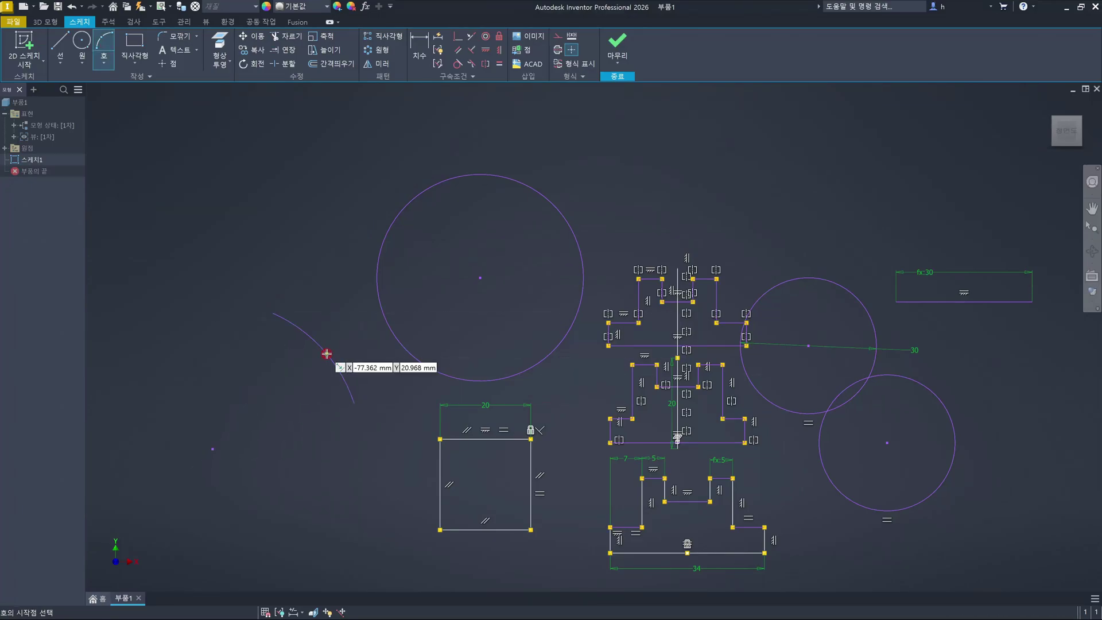
pyautogui.press('Escape')
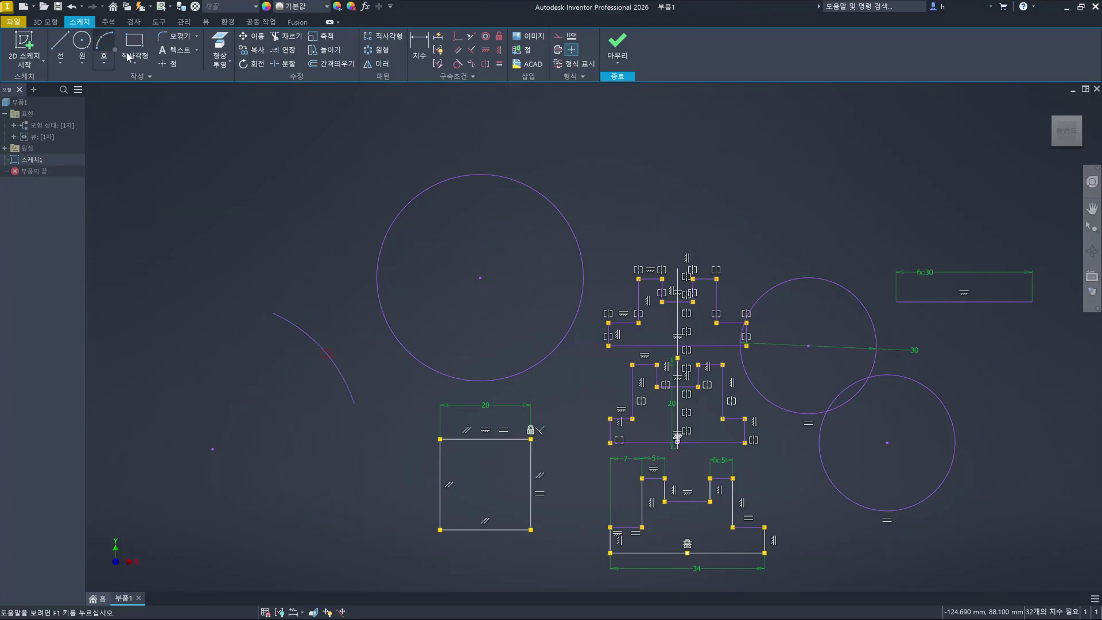
# Dimension the arc's radius as 30 mm
pyautogui.click(426, 52)
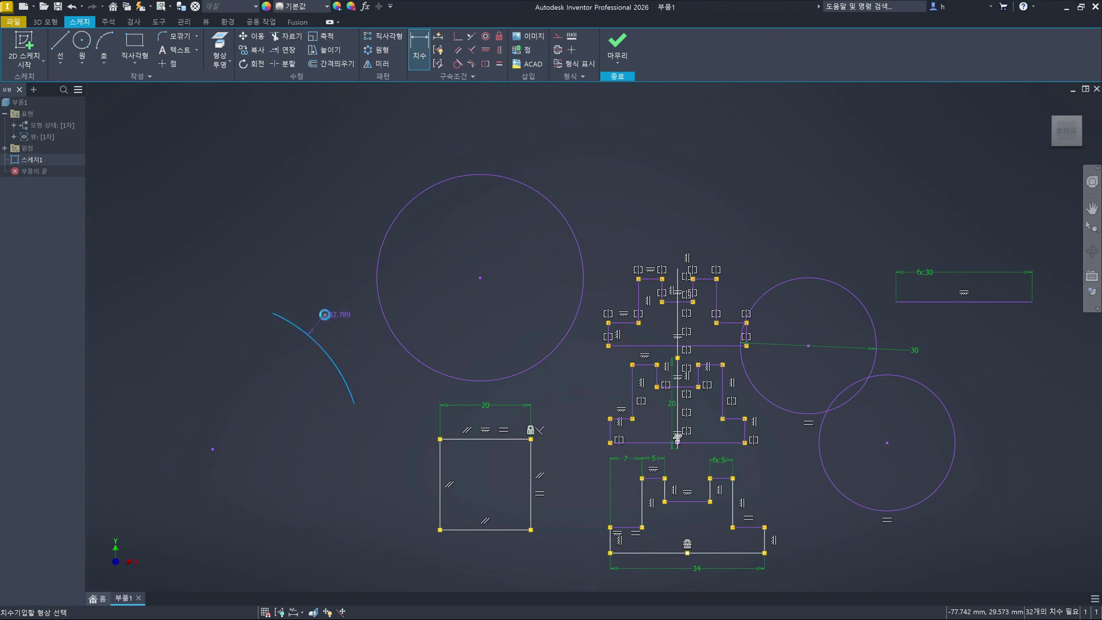
pyautogui.click(325, 315)
pyautogui.write('30')
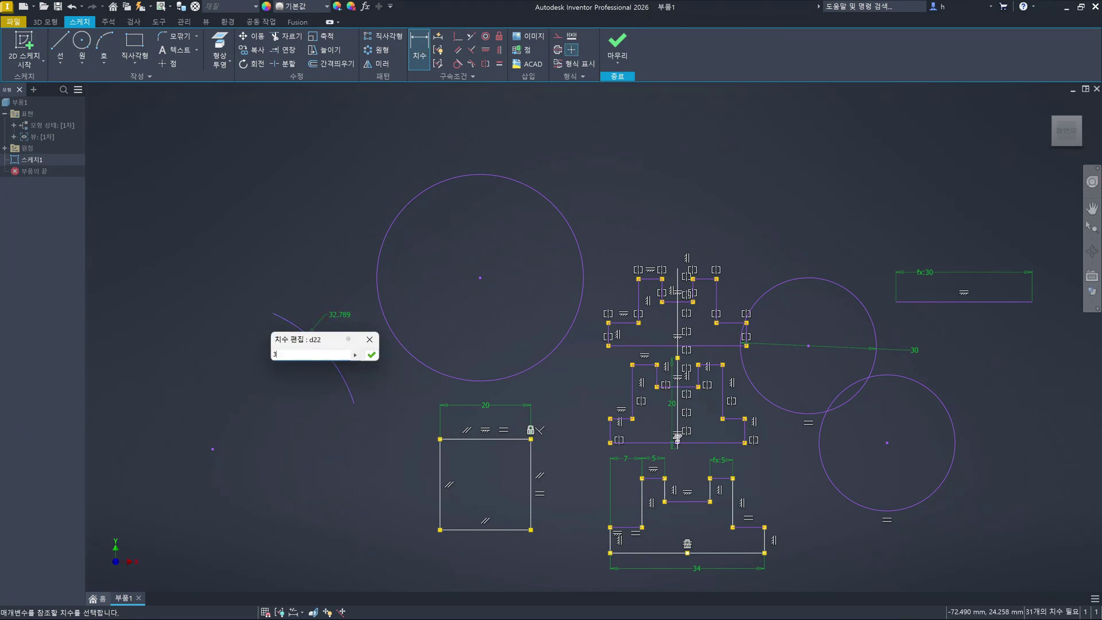
pyautogui.press('Return')
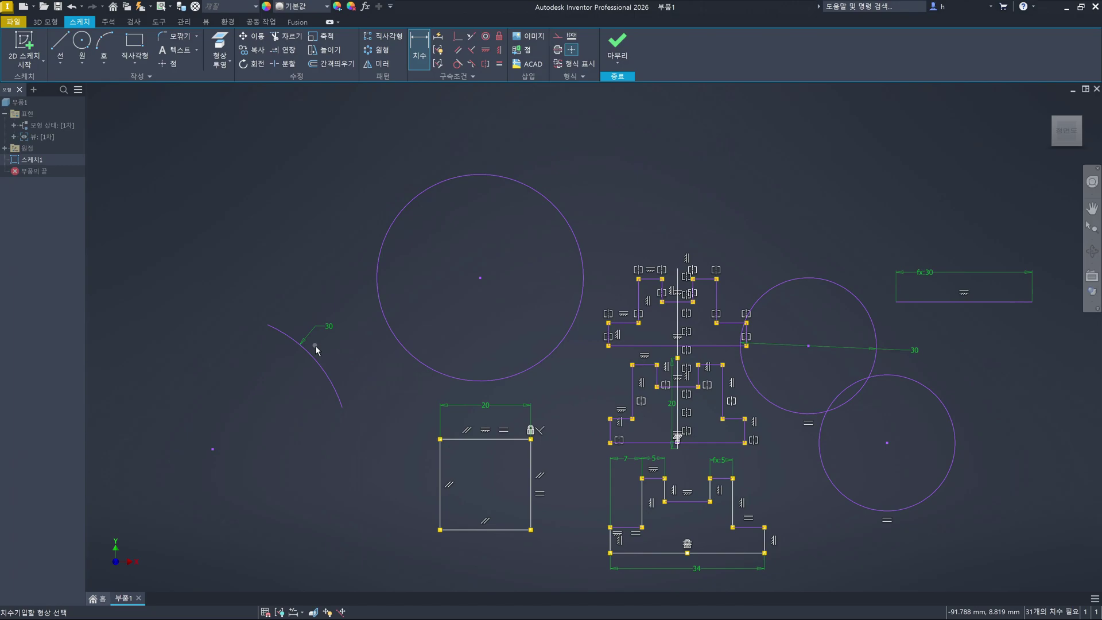
pyautogui.press('Escape')
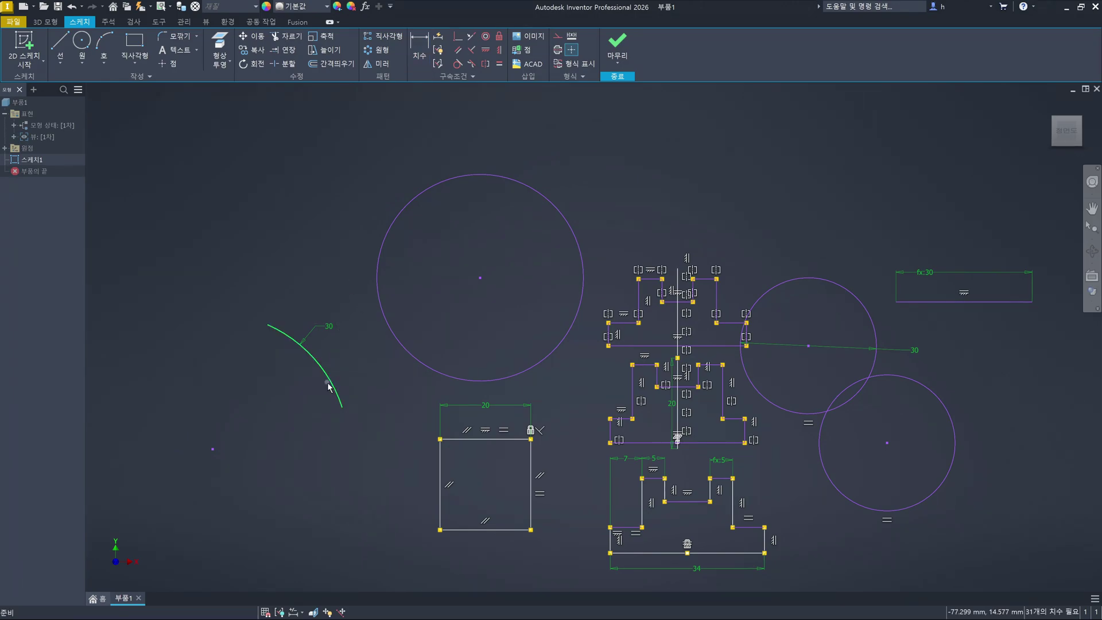
# Apply an equal constraint between the 30 mm radius arc and the large circle above the square
pyautogui.click(419, 361)
pyautogui.click(500, 63)
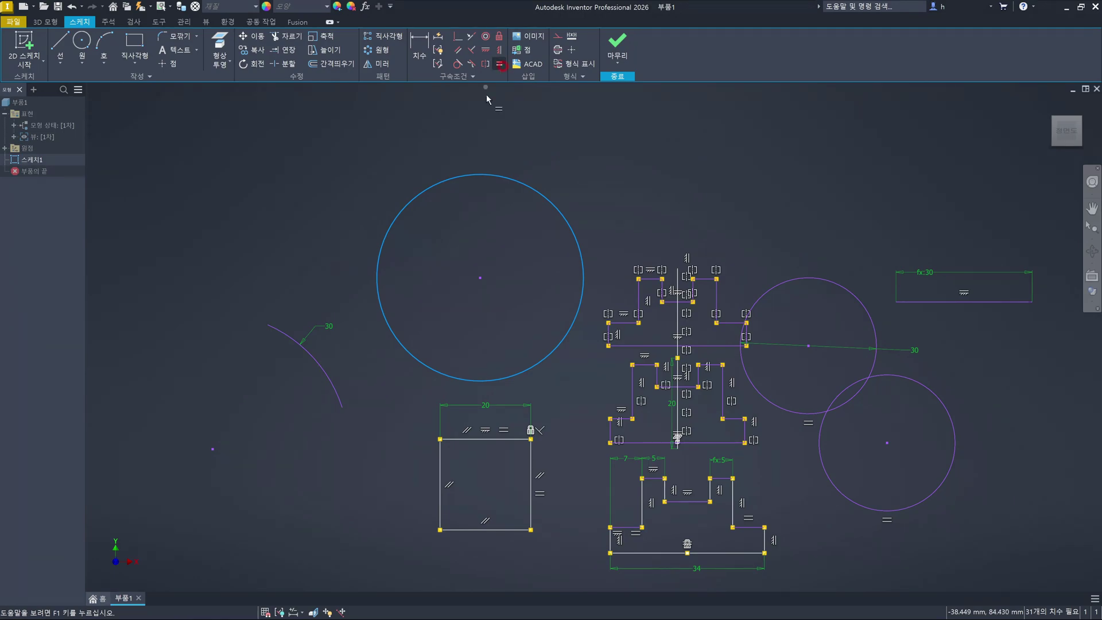
pyautogui.click(336, 391)
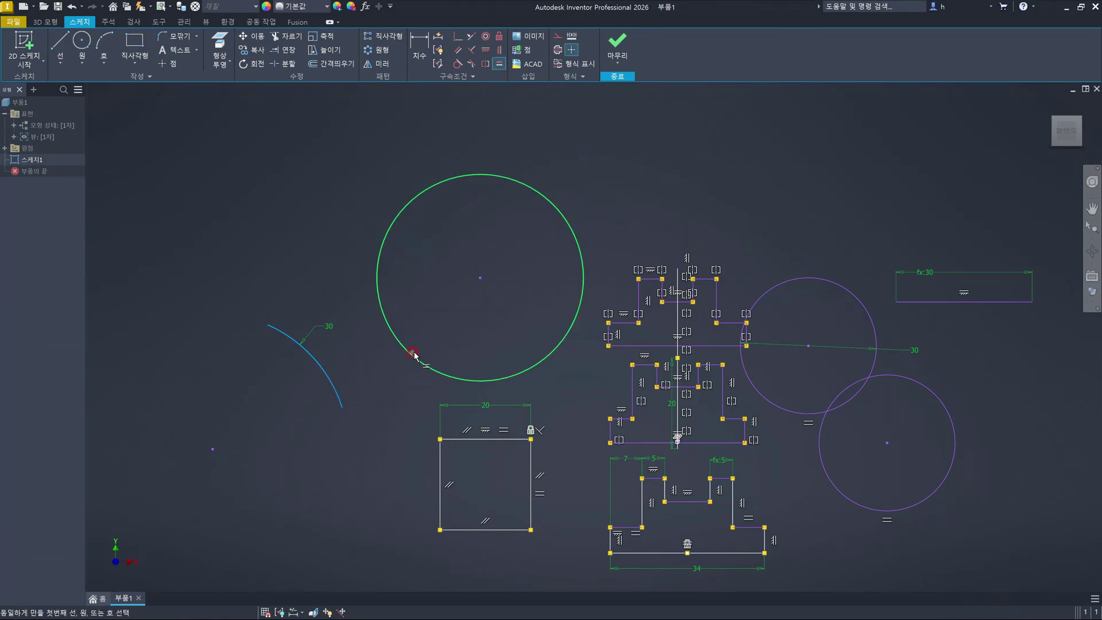
pyautogui.click(414, 354)
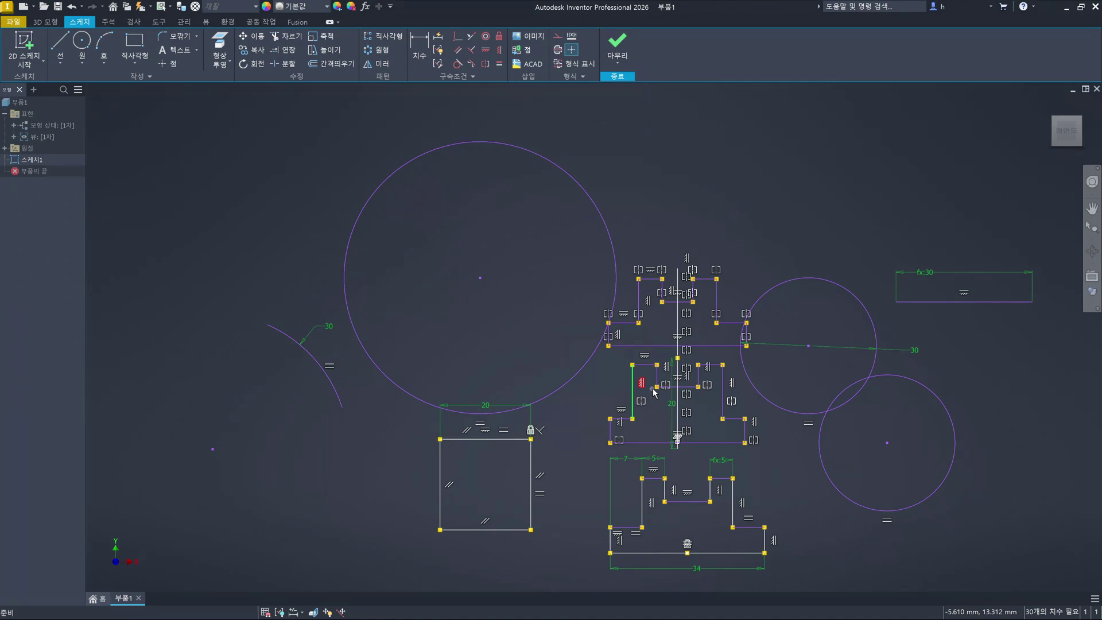
pyautogui.moveTo(810, 485)
pyautogui.mouseDown(button='middle')
pyautogui.moveTo(714, 445)
pyautogui.moveTo(711, 468)
pyautogui.moveTo(728, 476)
pyautogui.mouseUp(button='middle')
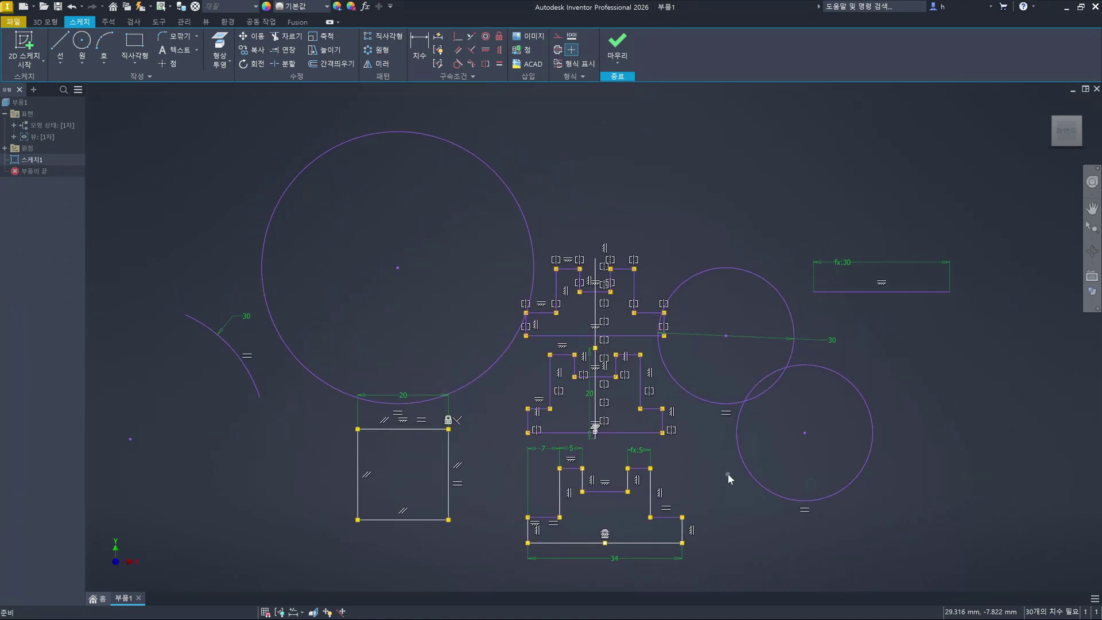